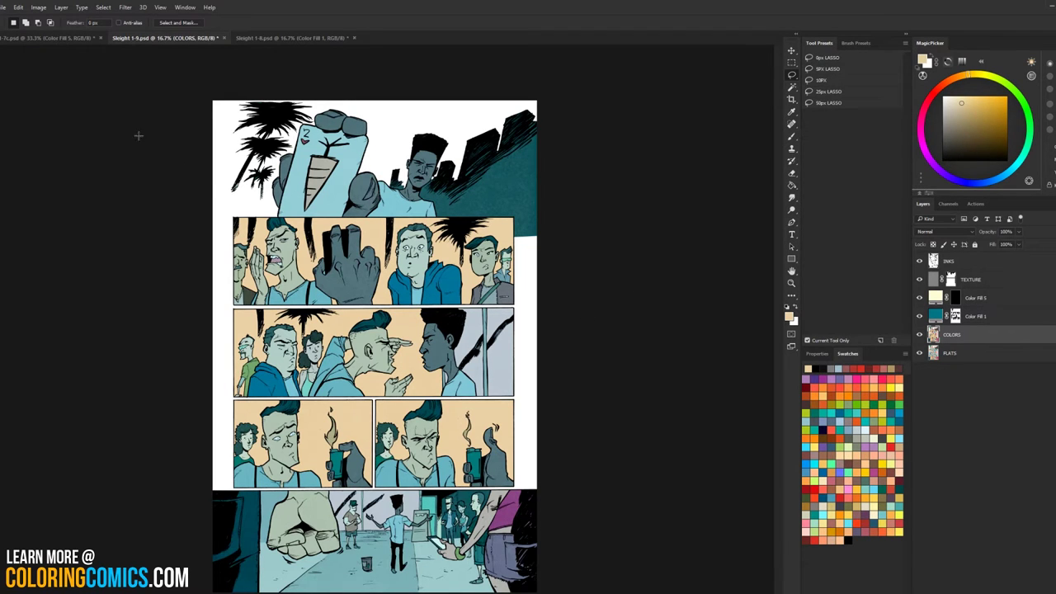
# Step: Bring up Sleight 1-8.psd and arrange it in a second pane beside the other two open comic pages
pyautogui.keyDown('ctrl'); pyautogui.click(292, 225); pyautogui.keyUp('ctrl')
pyautogui.moveTo(353, 208); pyautogui.dragTo(435, 255)
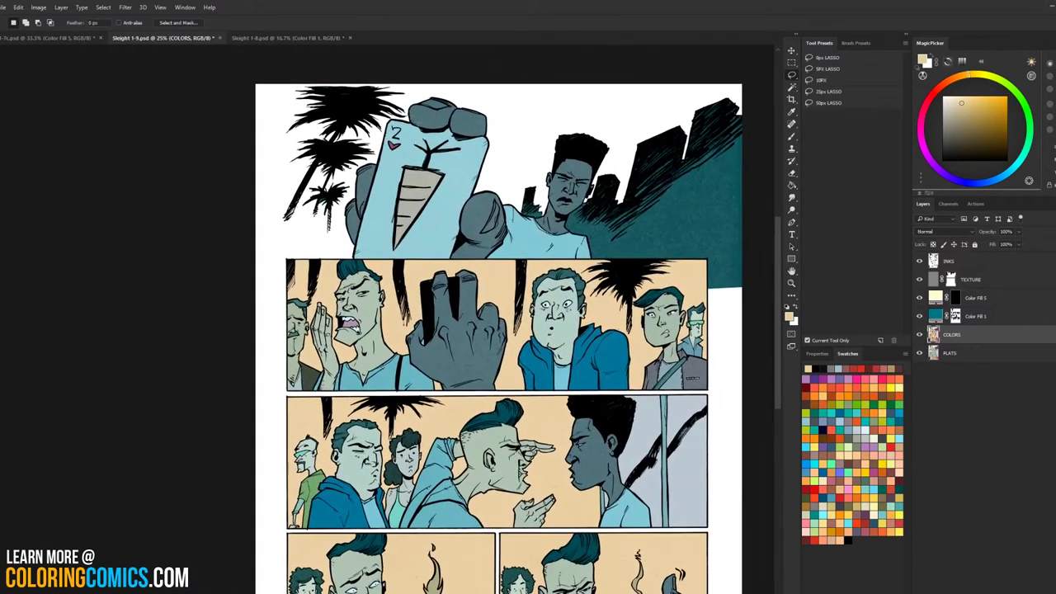
pyautogui.click(75, 40)
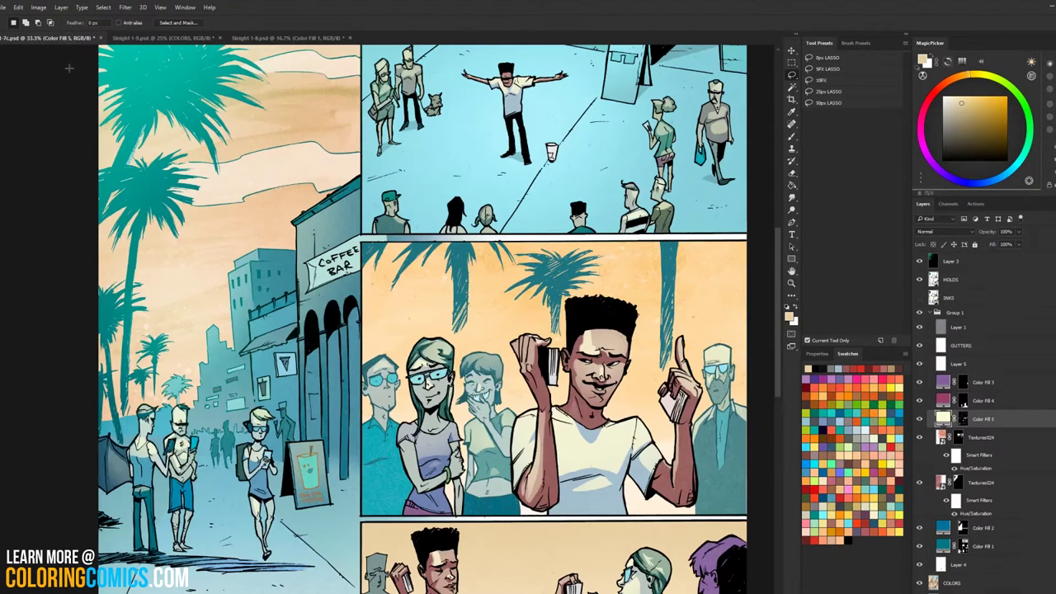
pyautogui.click(283, 38)
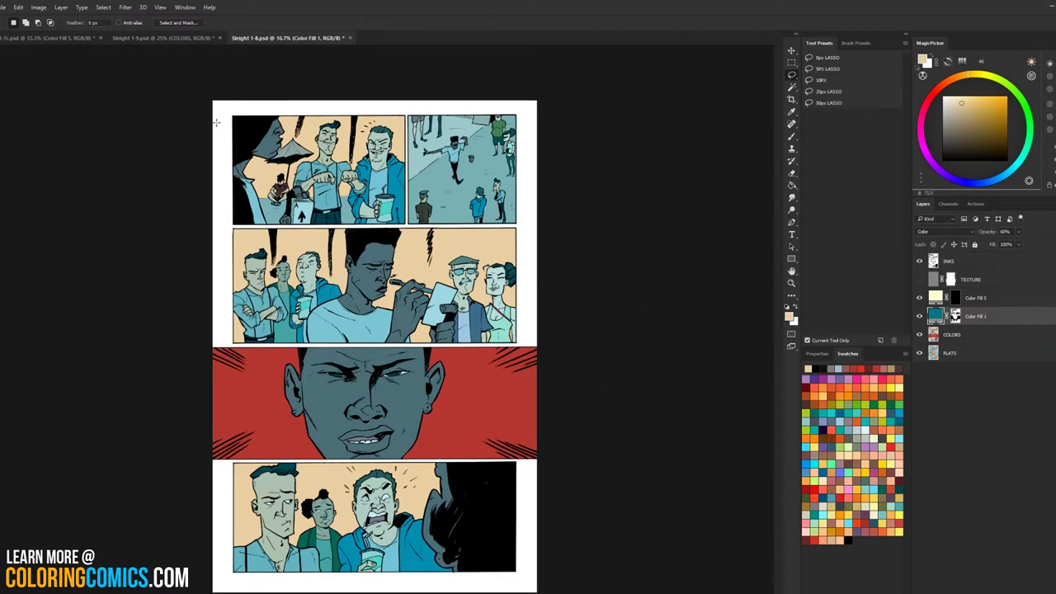
pyautogui.press('z')
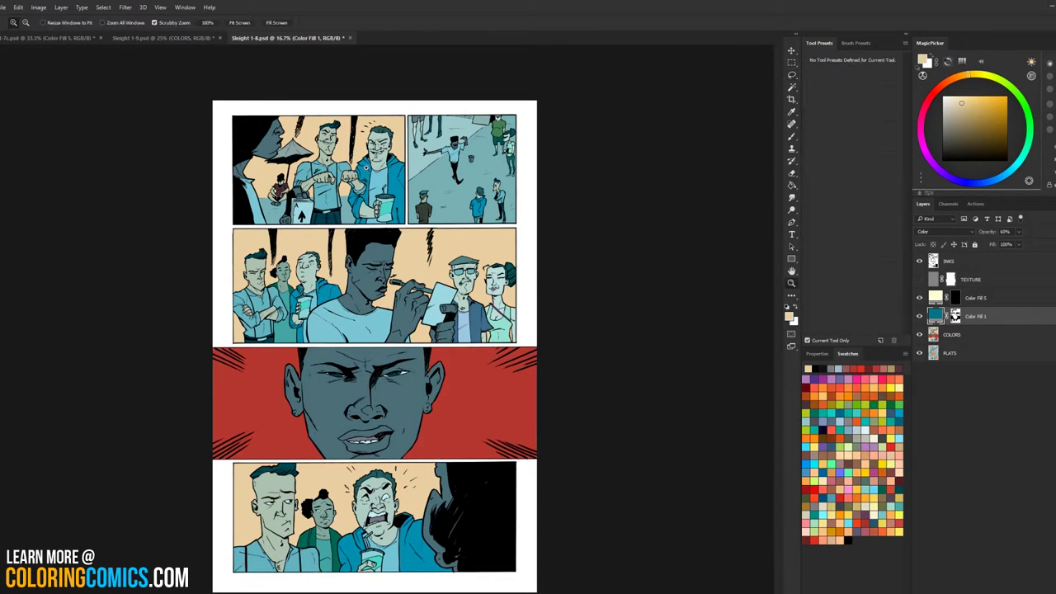
pyautogui.click(58, 39)
pyautogui.click(252, 39)
pyautogui.moveTo(295, 39); pyautogui.dragTo(791, 177)
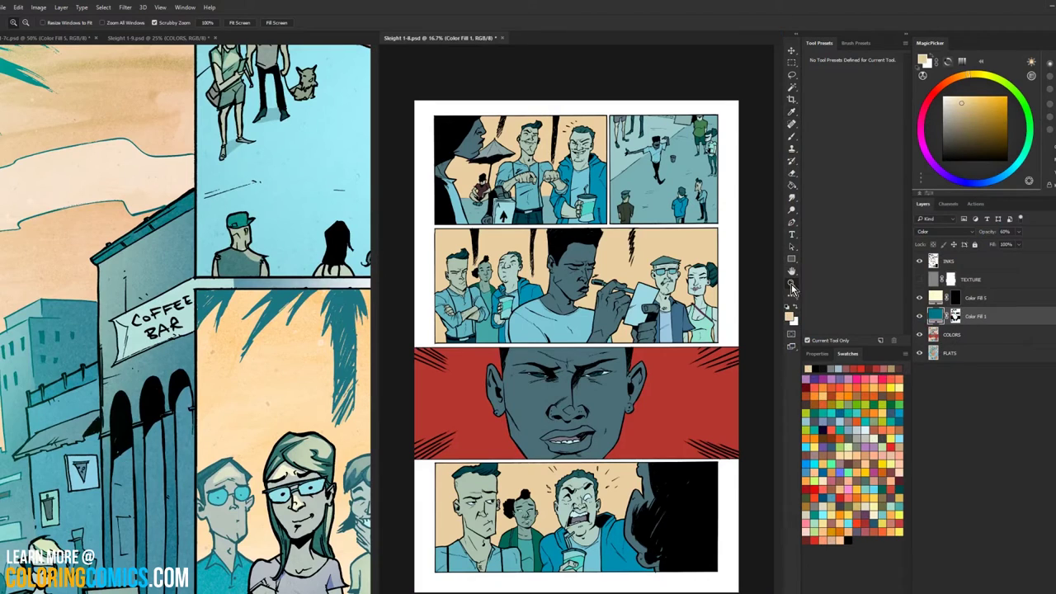
# Step: Show the TEXTURE layer on page 1-8 and display pages 1-7c and 1-8 in full, side by side at 16.7%
pyautogui.keyDown('alt'); pyautogui.click(310, 322); pyautogui.keyUp('alt')
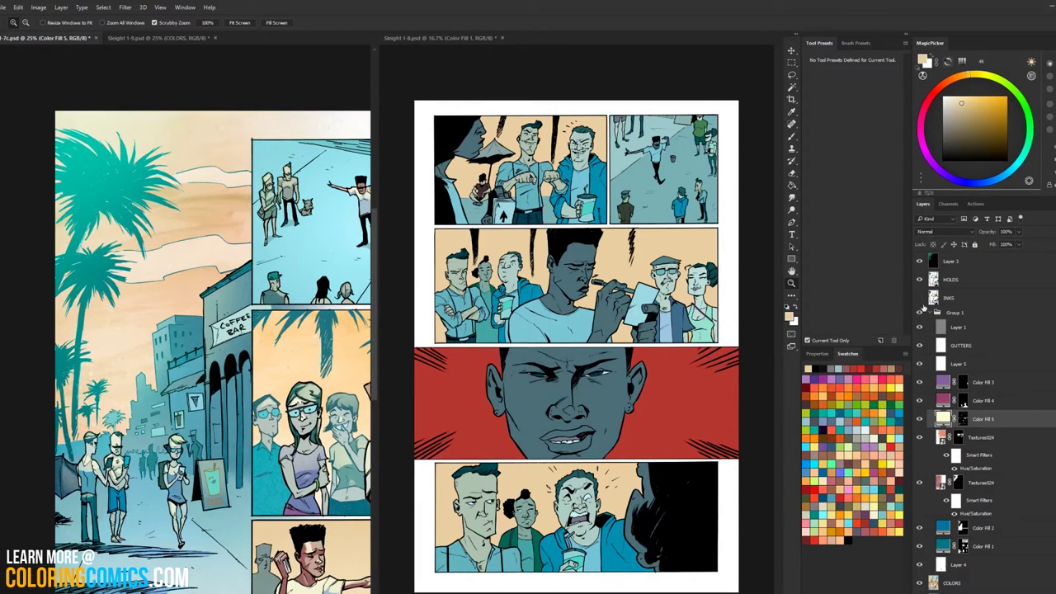
pyautogui.click(653, 318)
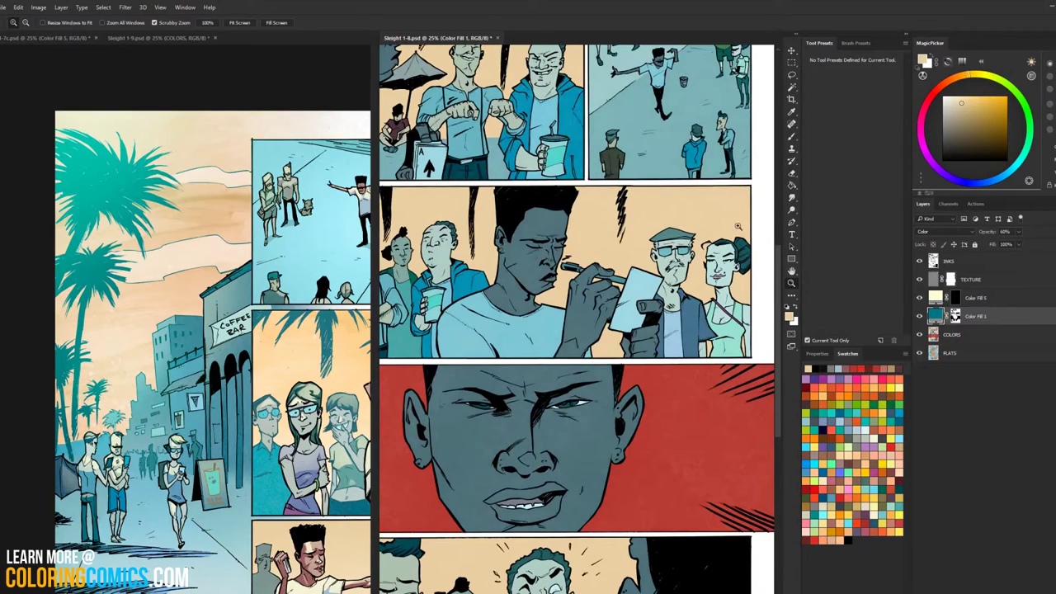
pyautogui.keyDown('alt'); pyautogui.click(727, 319); pyautogui.keyUp('alt')
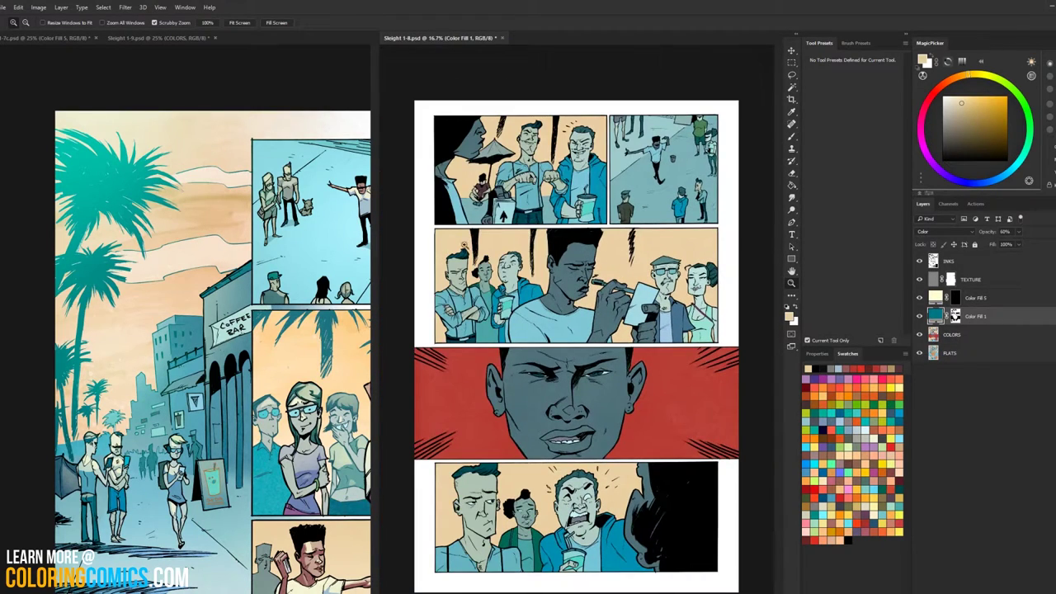
pyautogui.click(299, 296)
pyautogui.moveTo(299, 297); pyautogui.dragTo(195, 215)
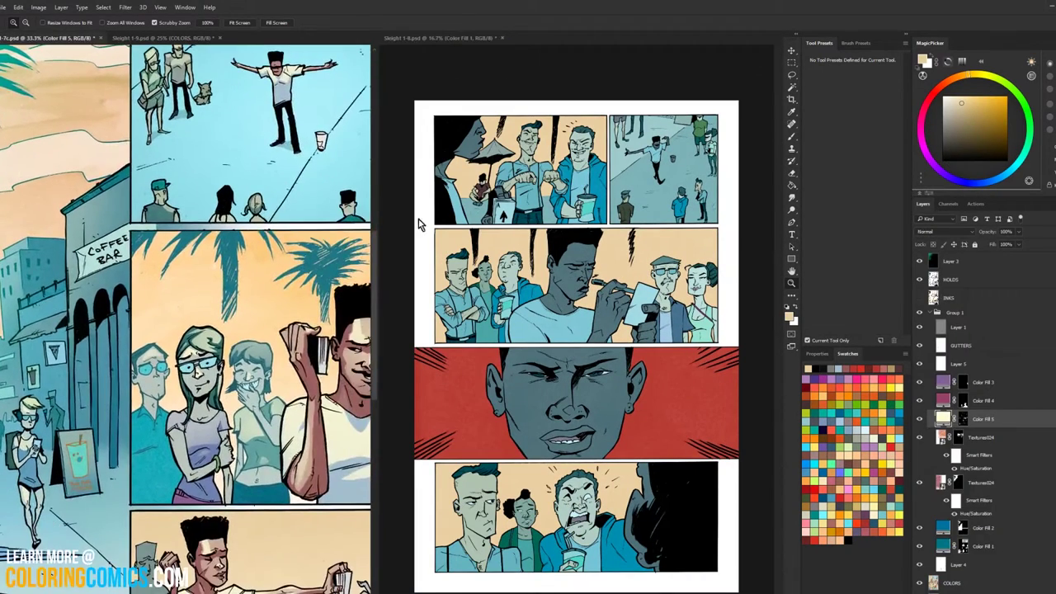
pyautogui.keyDown('alt'); pyautogui.click(340, 335); pyautogui.keyUp('alt')
pyautogui.keyDown('alt'); pyautogui.click(276, 305); pyautogui.keyUp('alt')
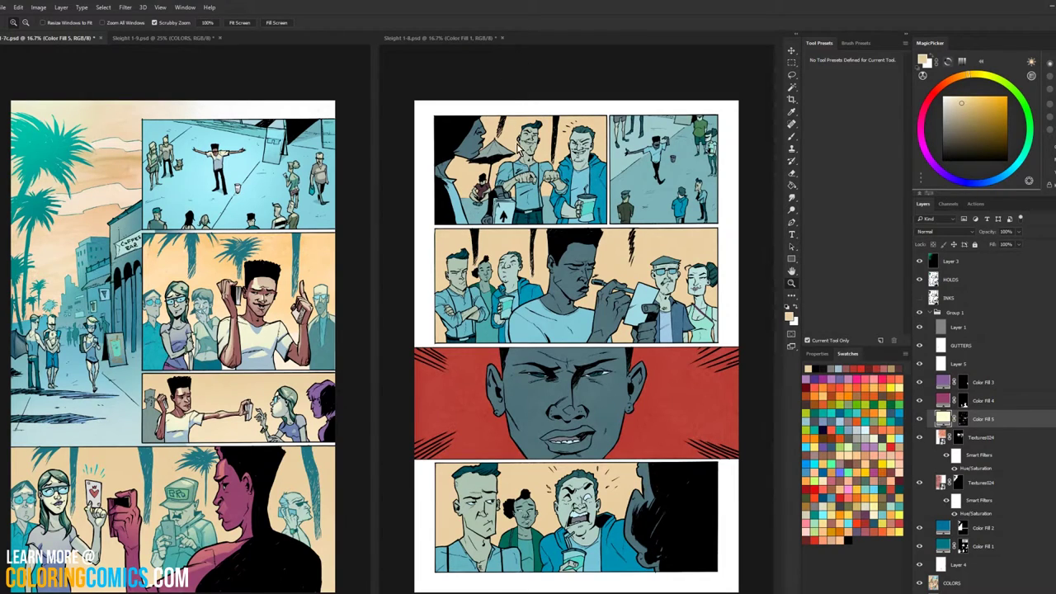
# Step: Duplicate page 1-8's line art as a new HOLDS layer above INKS and hide the INKS layer
pyautogui.click(507, 142)
pyautogui.moveTo(525, 145); pyautogui.dragTo(606, 241)
pyautogui.moveTo(558, 194); pyautogui.dragTo(623, 340)
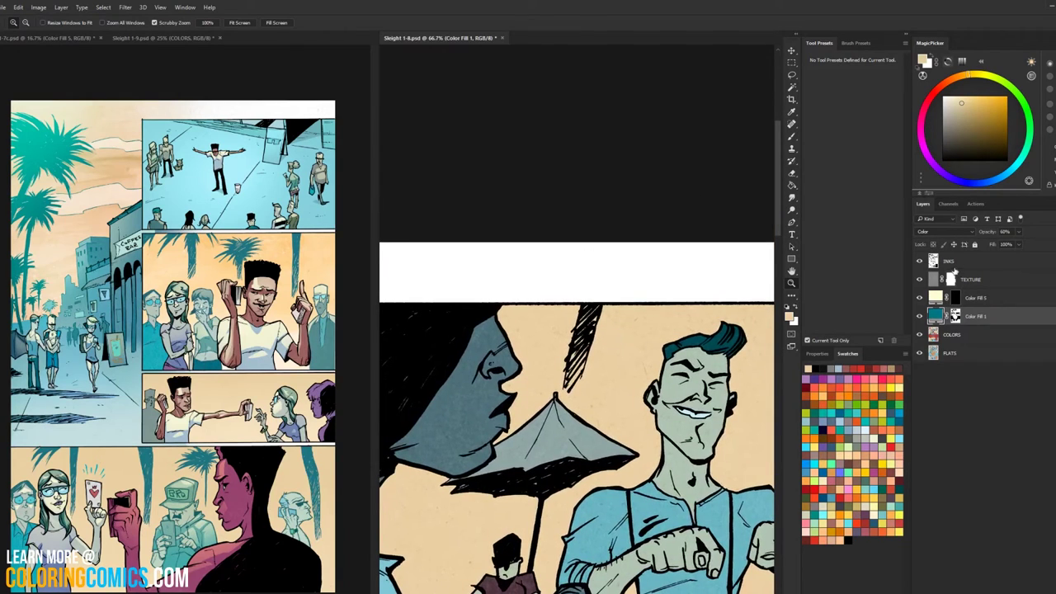
pyautogui.press('F5')
pyautogui.click(919, 281)
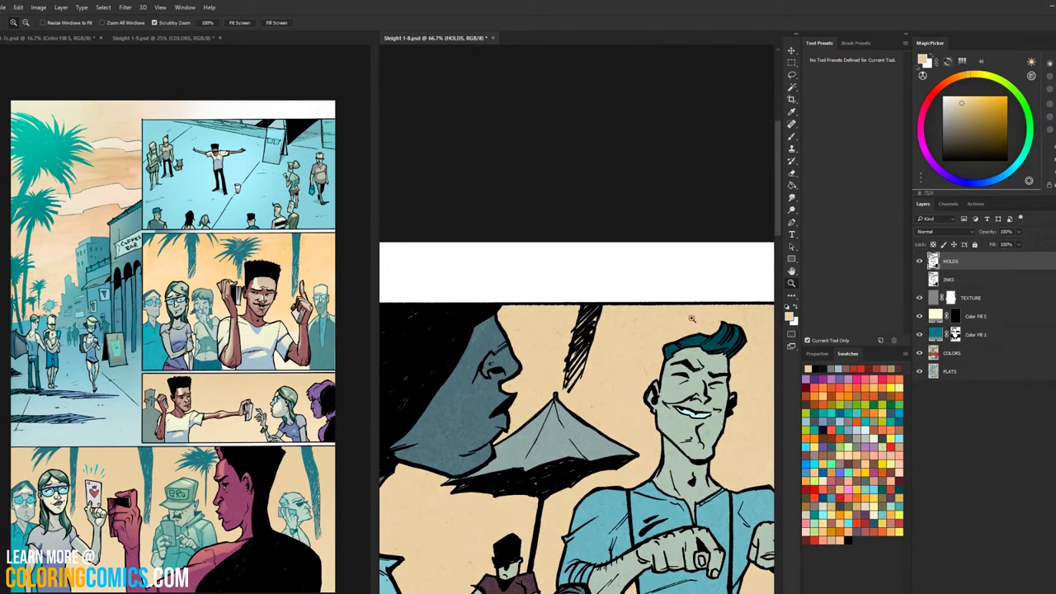
# Step: Lasso the two black palm trunks in the background of the first panel on the HOLDS layer
pyautogui.press('l')
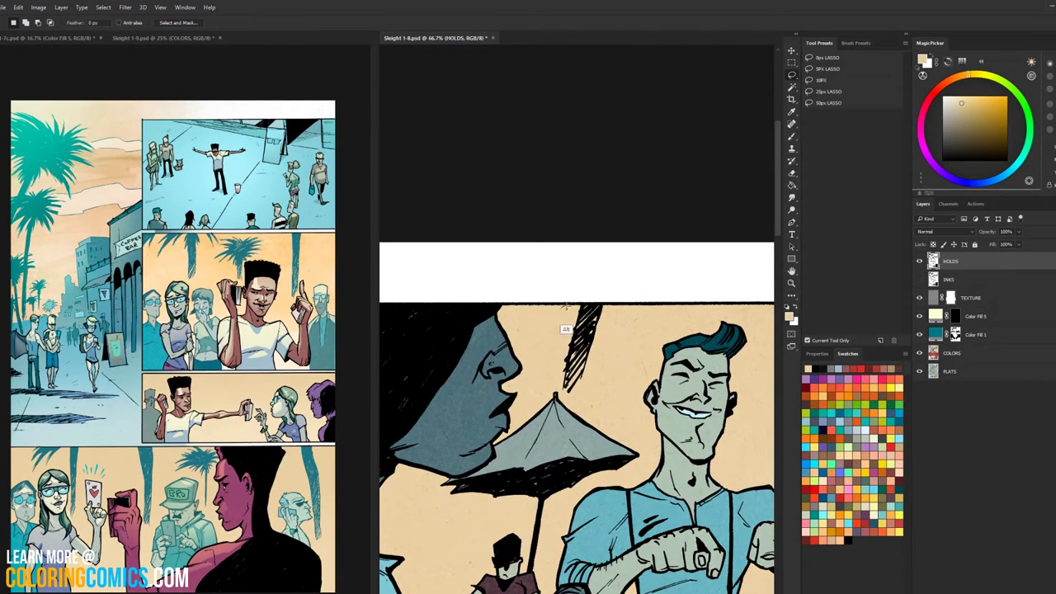
pyautogui.moveTo(565, 305)
pyautogui.mouseDown()
pyautogui.moveTo(622, 328)
pyautogui.moveTo(597, 404)
pyautogui.moveTo(559, 415)
pyautogui.moveTo(565, 315)
pyautogui.mouseUp()
pyautogui.moveTo(655, 323); pyautogui.dragTo(441, 219)
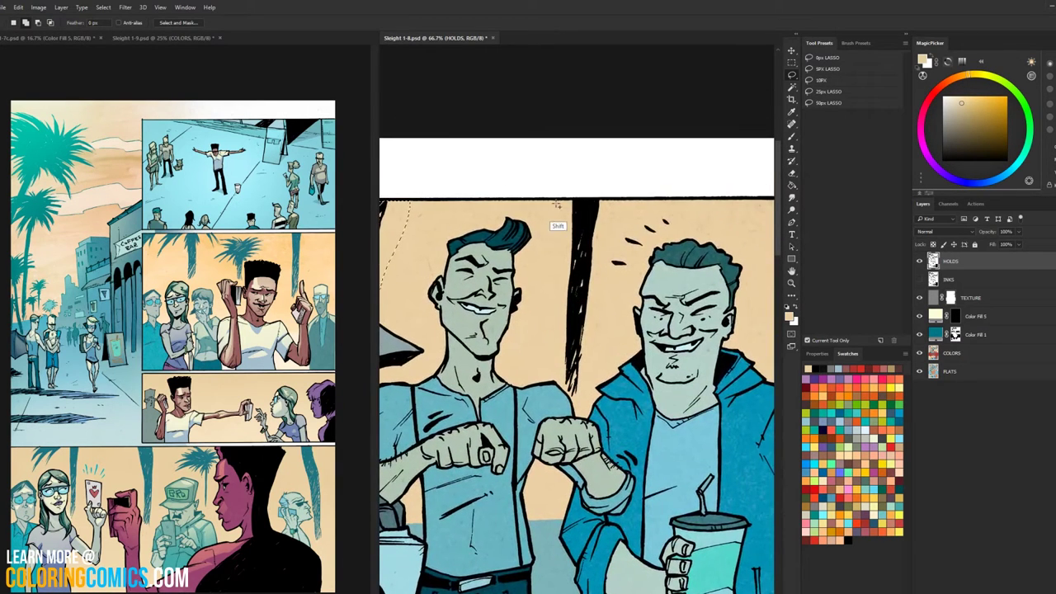
pyautogui.moveTo(611, 202)
pyautogui.mouseDown()
pyautogui.moveTo(589, 377)
pyautogui.moveTo(575, 401)
pyautogui.moveTo(551, 248)
pyautogui.moveTo(556, 203)
pyautogui.mouseUp()
pyautogui.hotkey('alt', 'e')
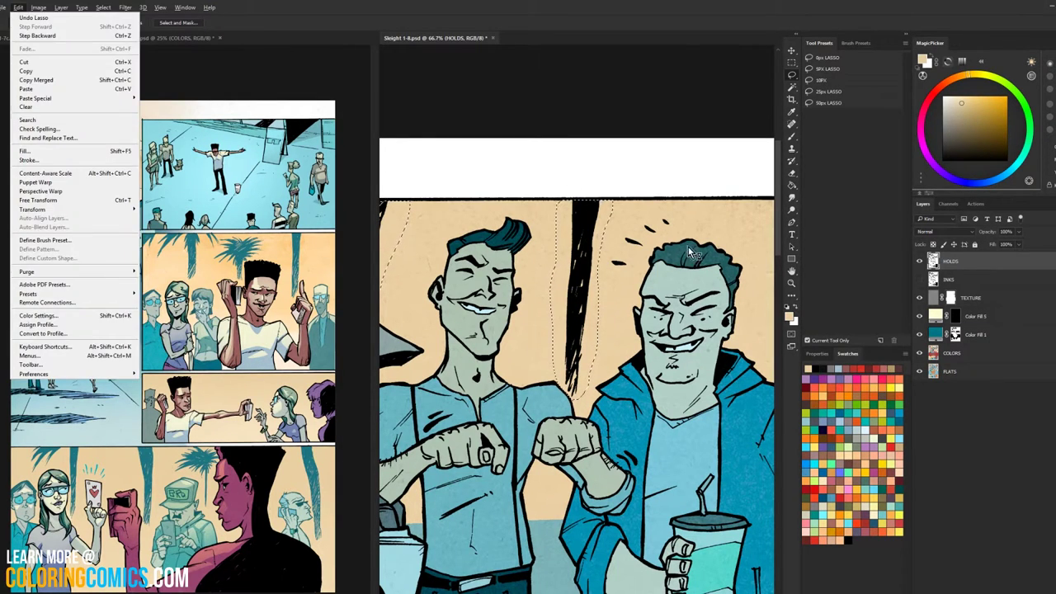
pyautogui.moveTo(730, 254); pyautogui.dragTo(591, 258)
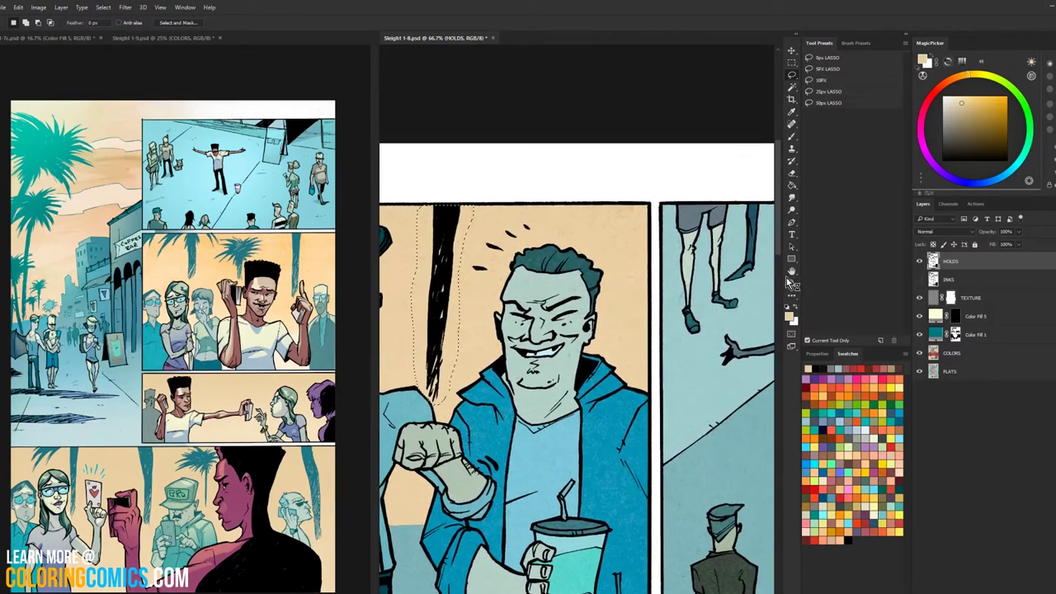
# Step: Add the two palm trunks behind the three onlookers in the second panel to the lasso selection
pyautogui.click(791, 284)
pyautogui.keyDown('alt'); pyautogui.click(686, 338); pyautogui.keyUp('alt')
pyautogui.keyDown('alt'); pyautogui.click(688, 337); pyautogui.keyUp('alt')
pyautogui.keyDown('alt'); pyautogui.click(687, 360); pyautogui.keyUp('alt')
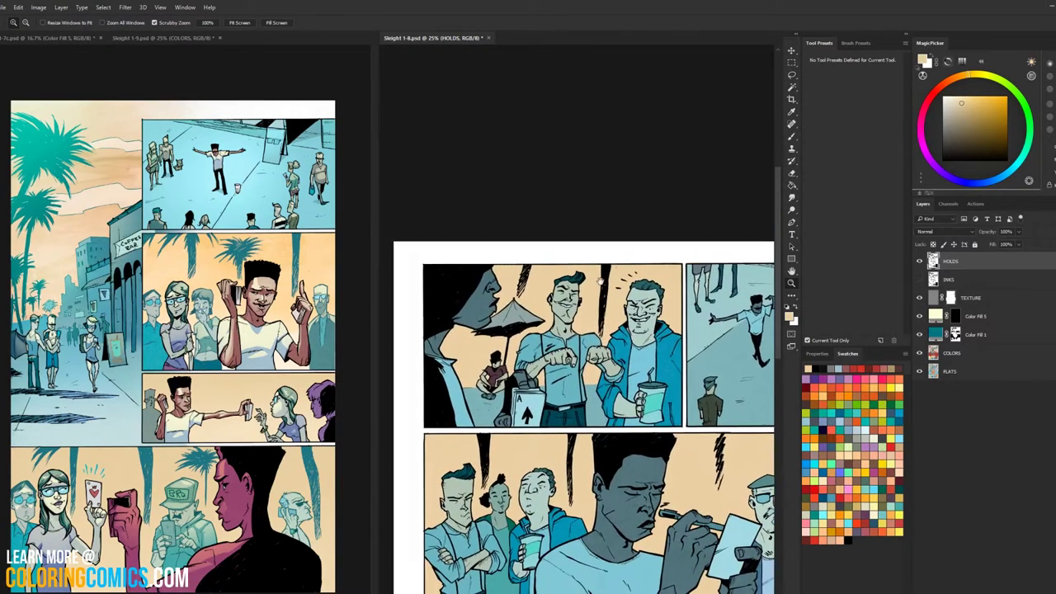
pyautogui.hotkey('ctrl', 'd')
pyautogui.moveTo(623, 300); pyautogui.dragTo(632, 248)
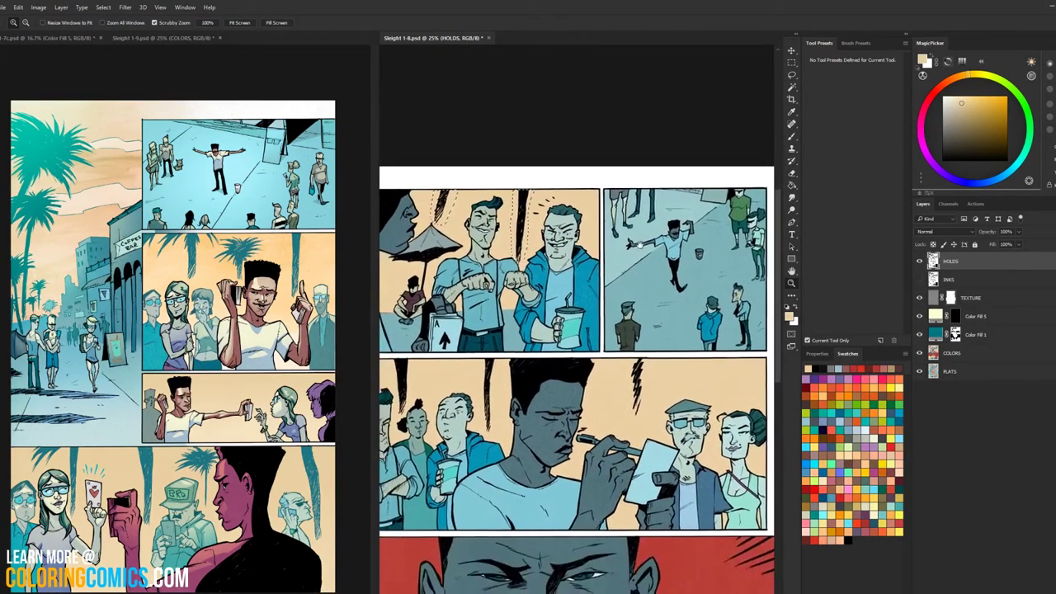
pyautogui.moveTo(487, 356); pyautogui.dragTo(634, 323)
pyautogui.click(557, 331)
pyautogui.click(556, 331)
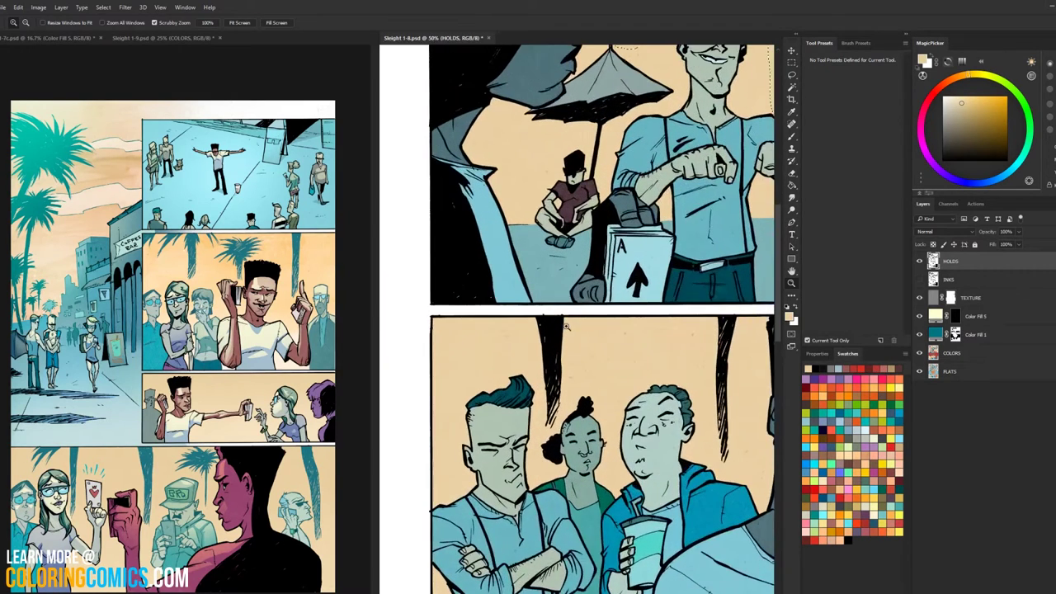
pyautogui.click(559, 331)
pyautogui.press('l')
pyautogui.moveTo(505, 320)
pyautogui.mouseDown()
pyautogui.moveTo(576, 315)
pyautogui.moveTo(579, 385)
pyautogui.moveTo(544, 476)
pyautogui.moveTo(508, 321)
pyautogui.mouseUp()
pyautogui.moveTo(659, 377); pyautogui.dragTo(391, 342)
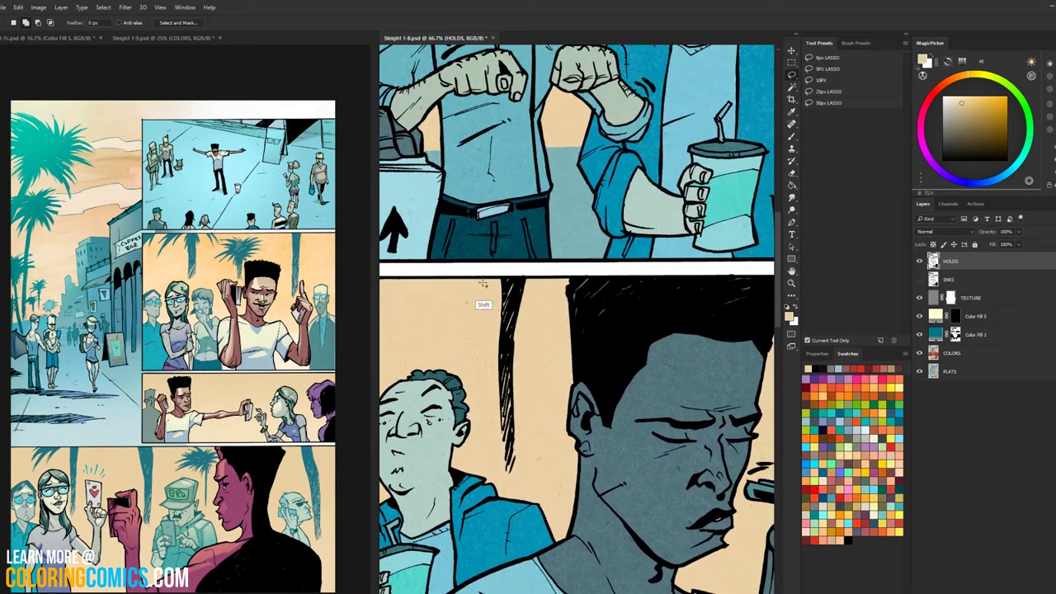
pyautogui.moveTo(528, 285)
pyautogui.mouseDown()
pyautogui.moveTo(528, 493)
pyautogui.moveTo(475, 405)
pyautogui.moveTo(485, 282)
pyautogui.mouseUp()
# Step: Try to lasso the scribbled palm trunk between the man with the pen and the man in the cap
pyautogui.click(792, 283)
pyautogui.keyDown('alt'); pyautogui.click(743, 325); pyautogui.keyUp('alt')
pyautogui.keyDown('alt'); pyautogui.click(726, 339); pyautogui.keyUp('alt')
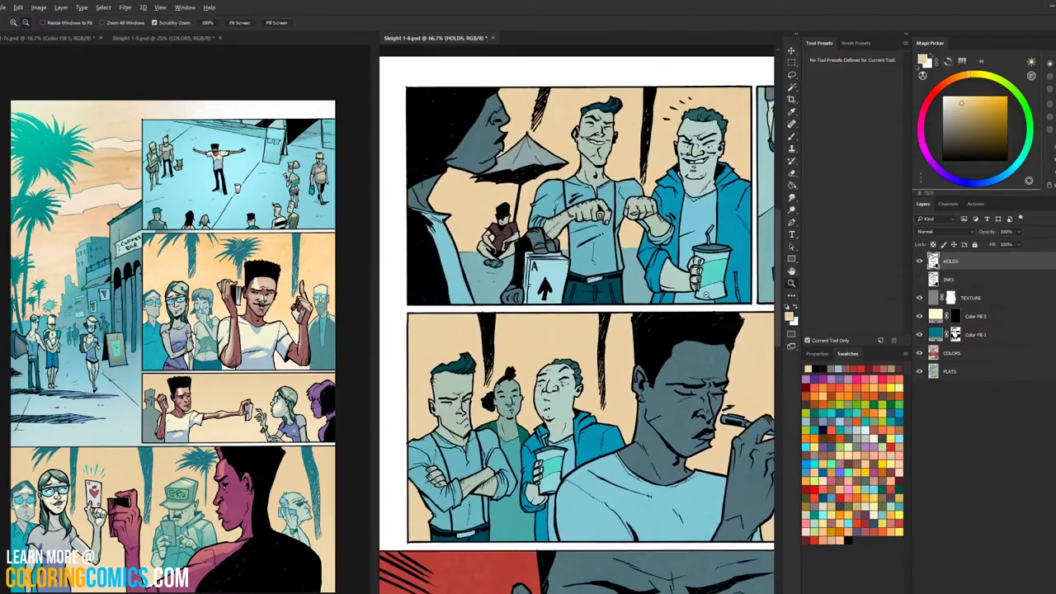
pyautogui.moveTo(623, 320); pyautogui.dragTo(488, 296)
pyautogui.click(649, 286)
pyautogui.click(649, 286)
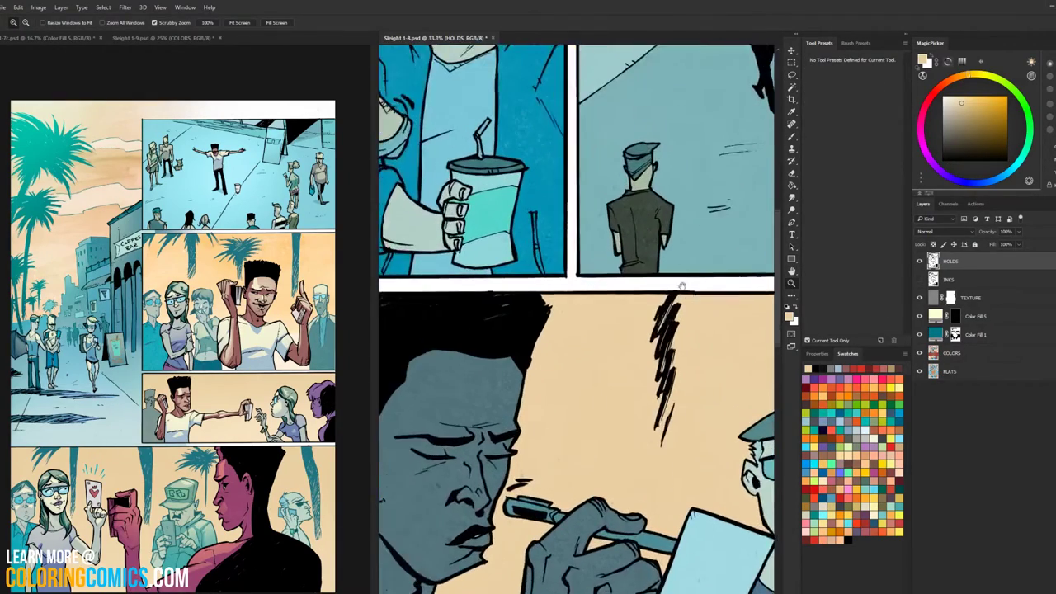
pyautogui.moveTo(683, 291); pyautogui.dragTo(613, 287)
pyautogui.press('l')
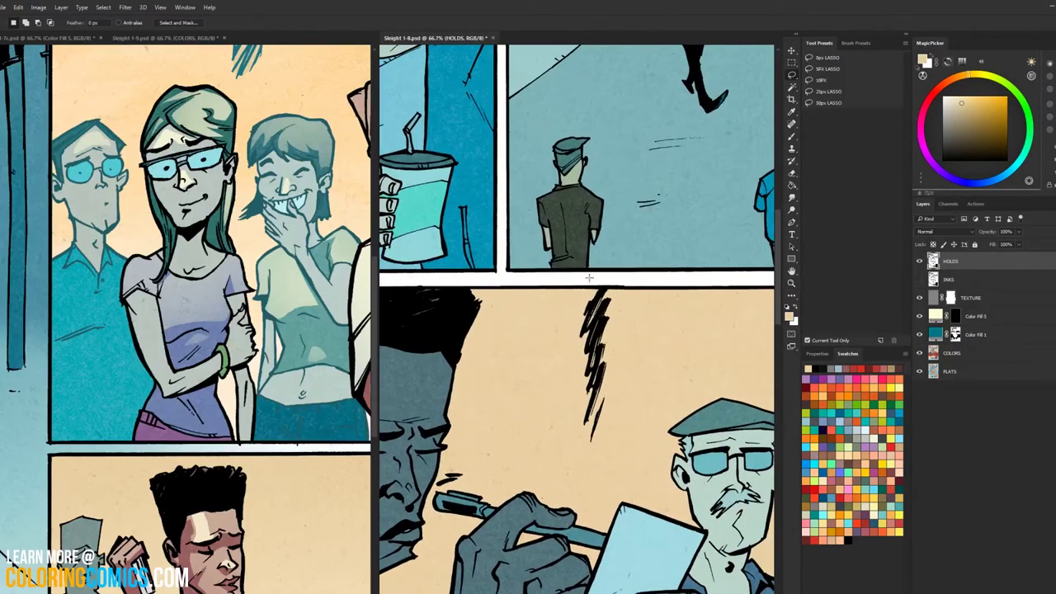
pyautogui.moveTo(568, 291)
pyautogui.mouseDown()
pyautogui.moveTo(591, 310)
pyautogui.moveTo(633, 290)
pyautogui.moveTo(620, 427)
pyautogui.moveTo(558, 429)
pyautogui.mouseUp()
# Step: Add the scribbled palm trunk beside the man in the cap in the second panel to the existing selection
pyautogui.press('z')
pyautogui.keyDown('alt'); pyautogui.click(692, 341); pyautogui.keyUp('alt')
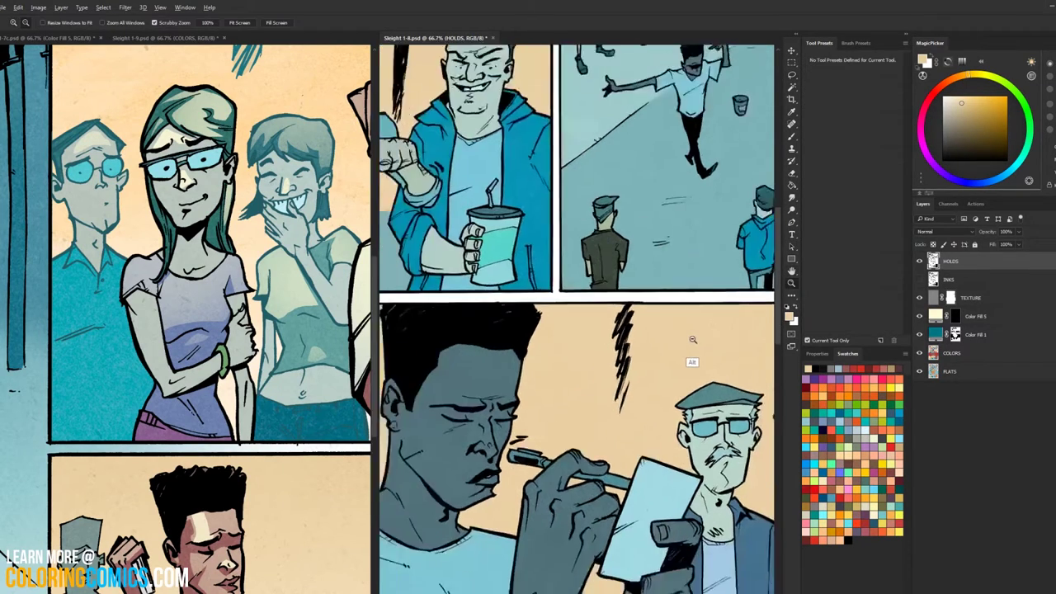
pyautogui.keyDown('alt'); pyautogui.click(692, 341); pyautogui.keyUp('alt')
pyautogui.keyDown('alt'); pyautogui.click(692, 341); pyautogui.keyUp('alt')
pyautogui.click(661, 322)
pyautogui.click(660, 322)
pyautogui.click(661, 321)
pyautogui.press('l')
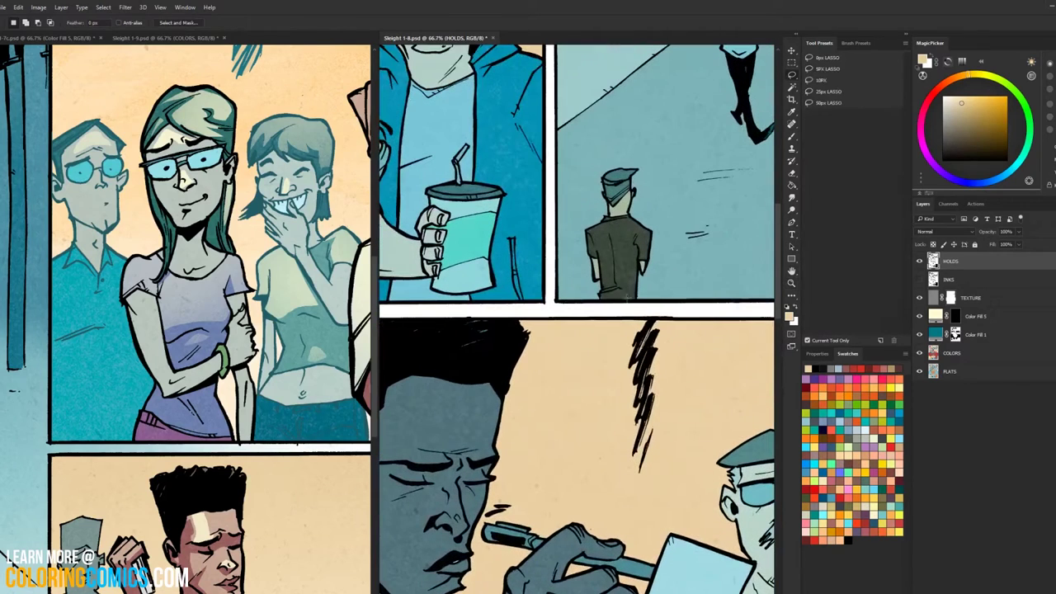
pyautogui.moveTo(598, 332)
pyautogui.mouseDown()
pyautogui.moveTo(612, 320)
pyautogui.moveTo(685, 320)
pyautogui.moveTo(671, 453)
pyautogui.moveTo(590, 416)
pyautogui.mouseUp()
pyautogui.press('z')
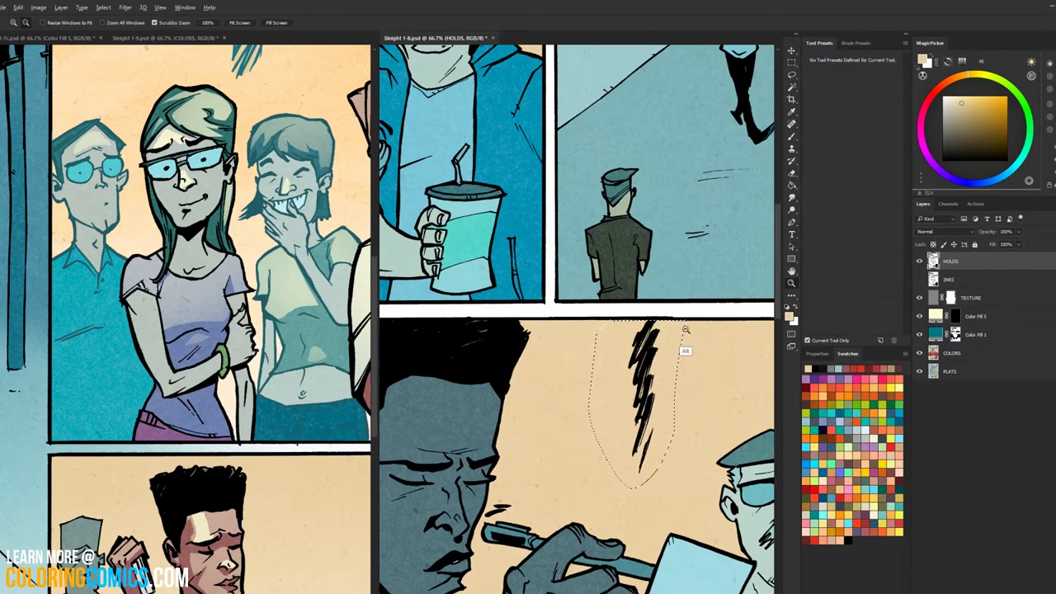
pyautogui.keyDown('alt'); pyautogui.click(693, 350); pyautogui.keyUp('alt')
pyautogui.keyDown('alt'); pyautogui.click(696, 357); pyautogui.keyUp('alt')
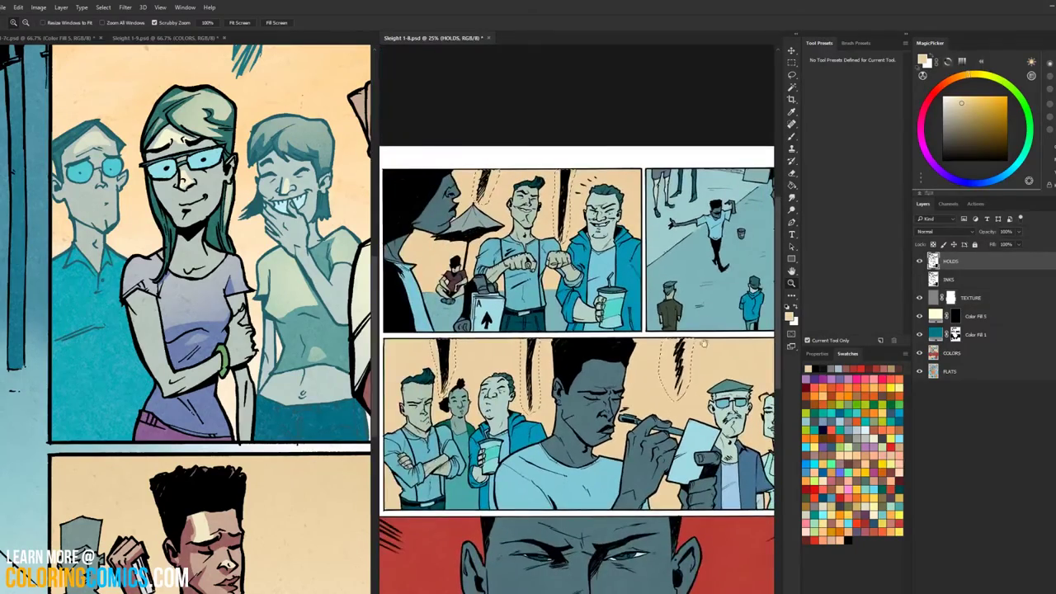
# Step: Sample the teal of the palm trees on page 1-7c and fill the selected trunks on page 1-8's HOLDS layer with it
pyautogui.scroll(-3, 631, 314)
pyautogui.moveTo(580, 388); pyautogui.dragTo(598, 205)
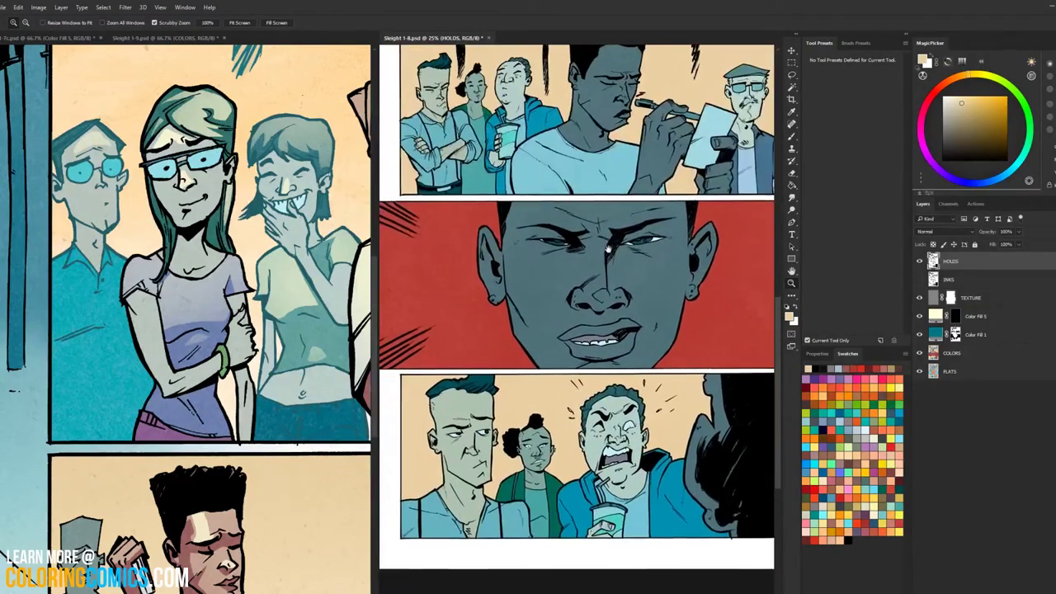
pyautogui.moveTo(651, 252); pyautogui.dragTo(570, 427)
pyautogui.moveTo(581, 250); pyautogui.dragTo(740, 417)
pyautogui.moveTo(302, 394); pyautogui.dragTo(282, 429)
pyautogui.scroll(5, 217, 325)
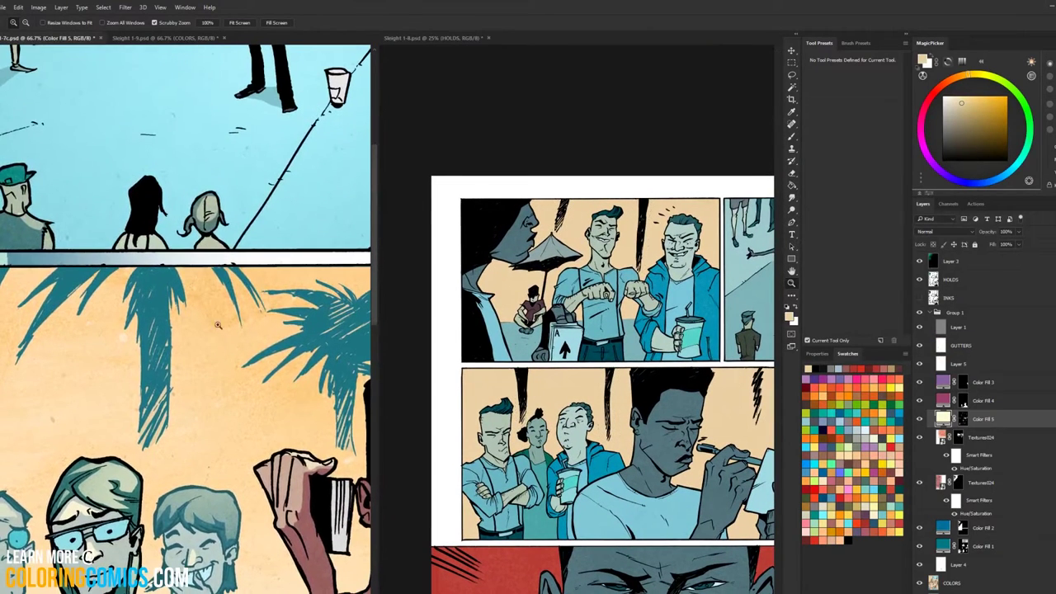
pyautogui.press('b')
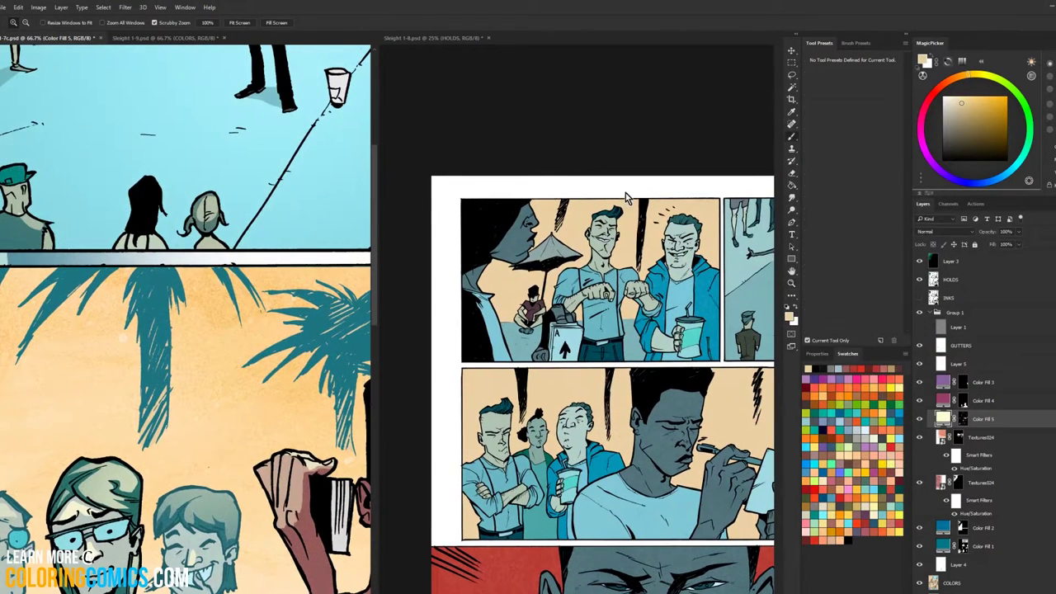
pyautogui.keyDown('alt'); pyautogui.click(160, 303); pyautogui.keyUp('alt')
pyautogui.press('g')
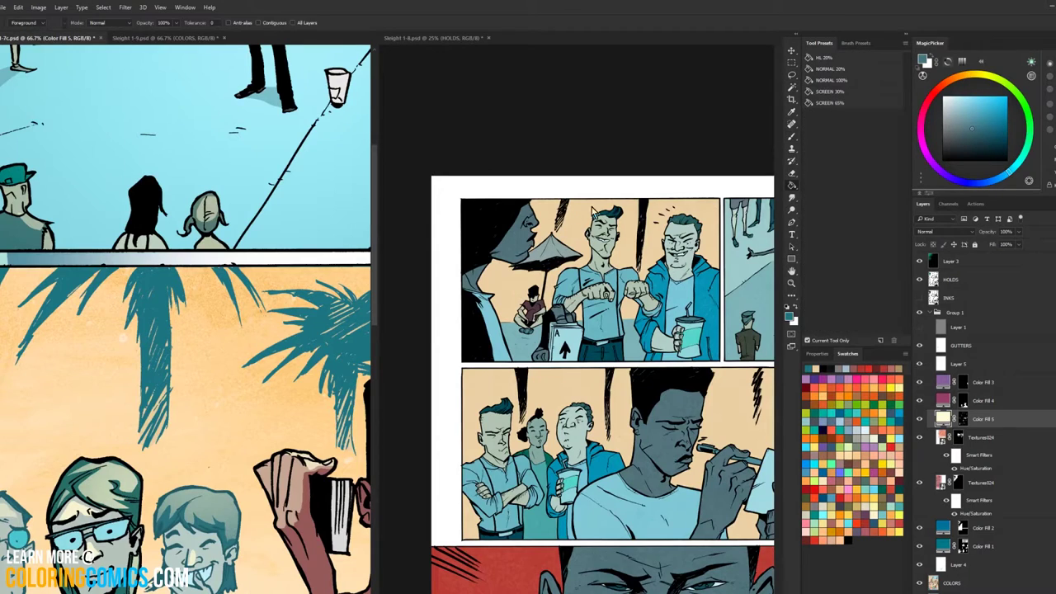
pyautogui.click(642, 202)
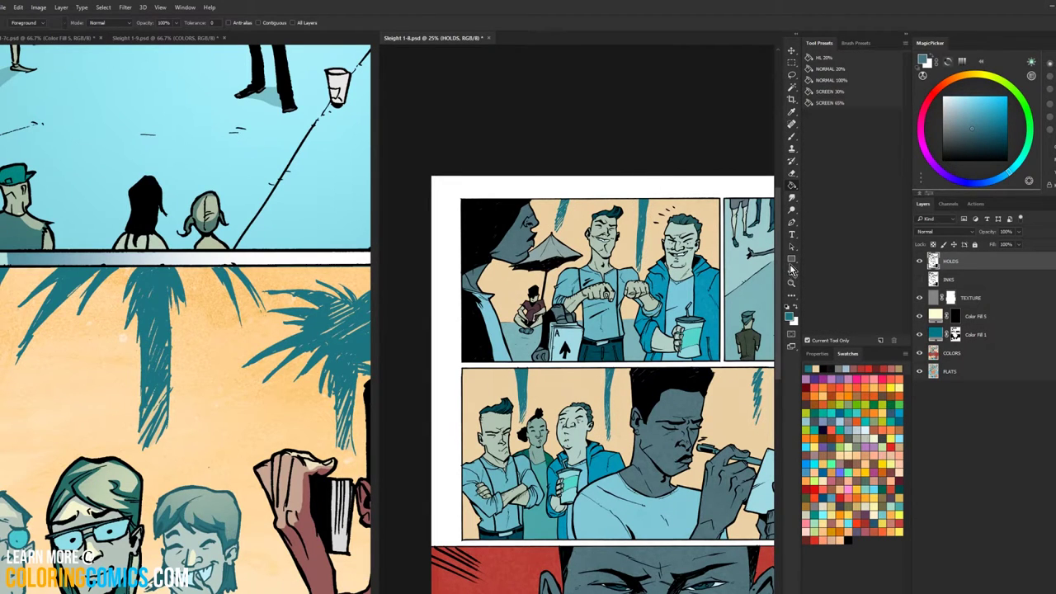
# Step: Review the recolored palm trunks across the whole of page 1-8 and in its first panel
pyautogui.click(791, 283)
pyautogui.keyDown('alt'); pyautogui.click(711, 326); pyautogui.keyUp('alt')
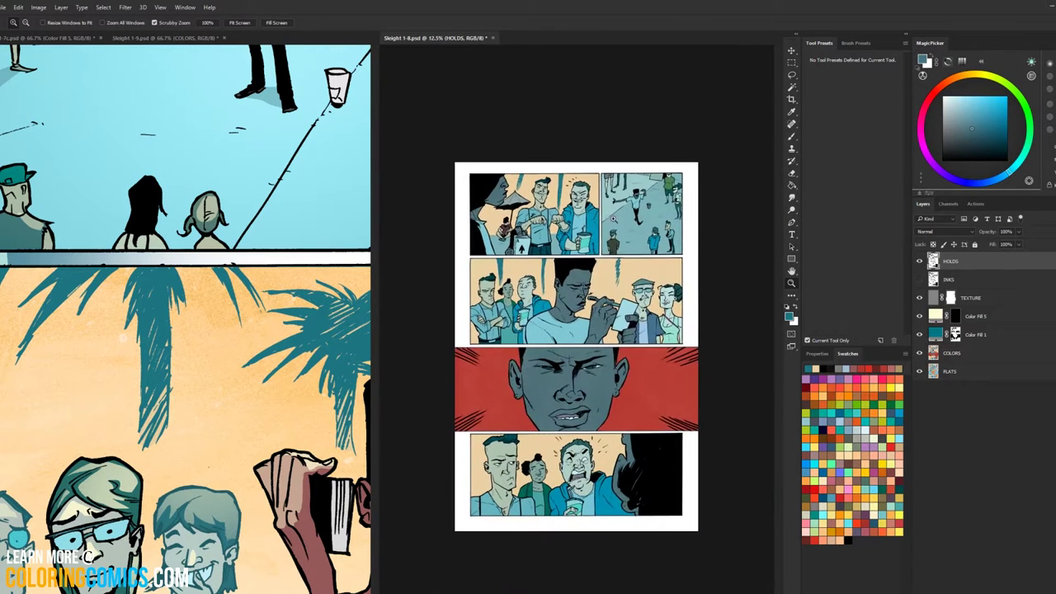
pyautogui.click(614, 219)
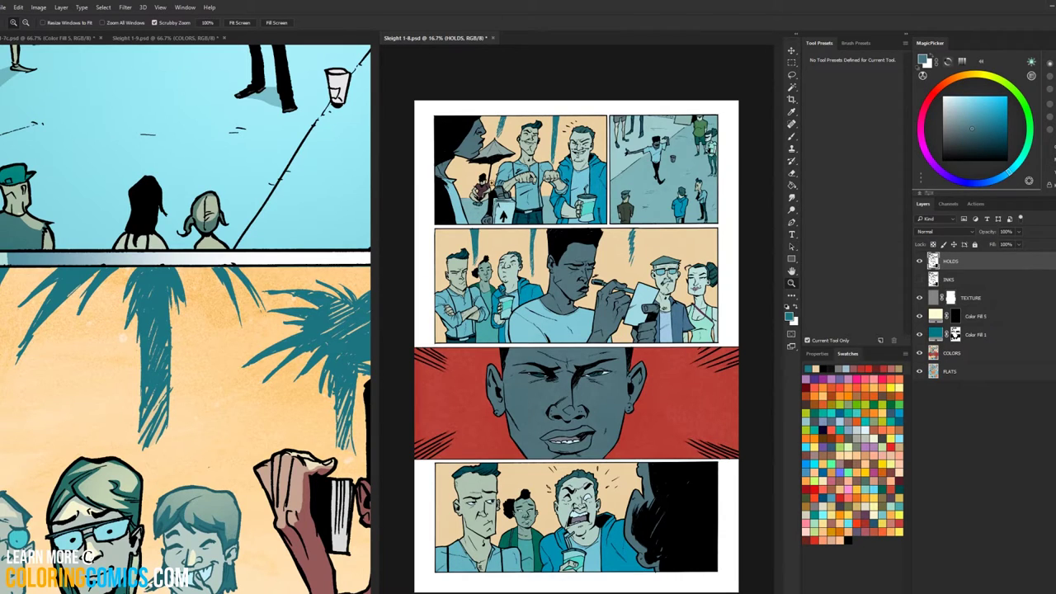
pyautogui.click(515, 113)
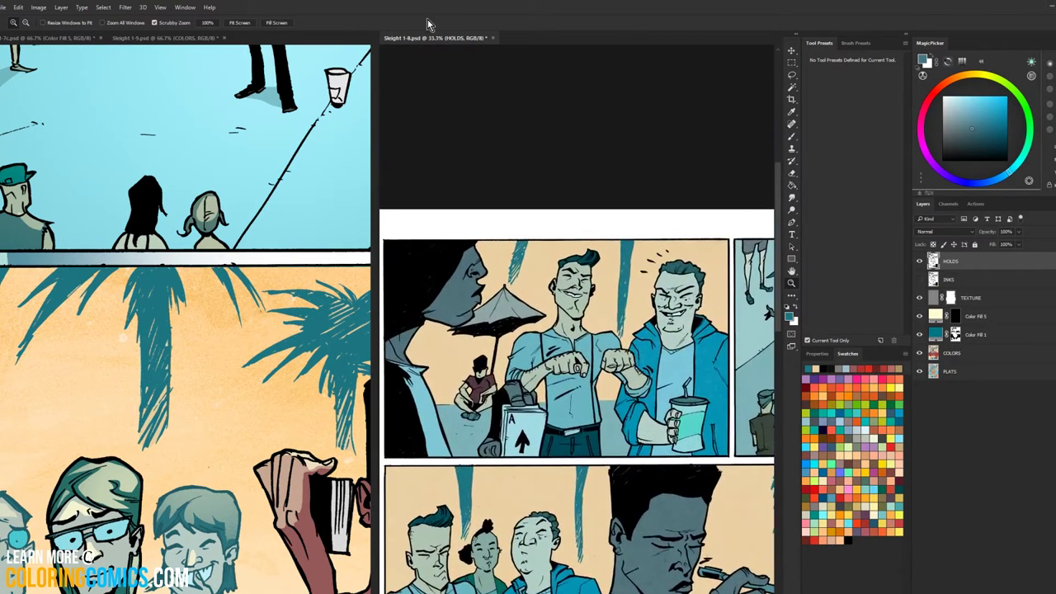
# Step: Dock page 1-8 back with the other open pages and lasso the emphasis marks beside the blue-jacketed man's hair in the first panel
pyautogui.moveTo(408, 41); pyautogui.dragTo(363, 40)
pyautogui.click(409, 296)
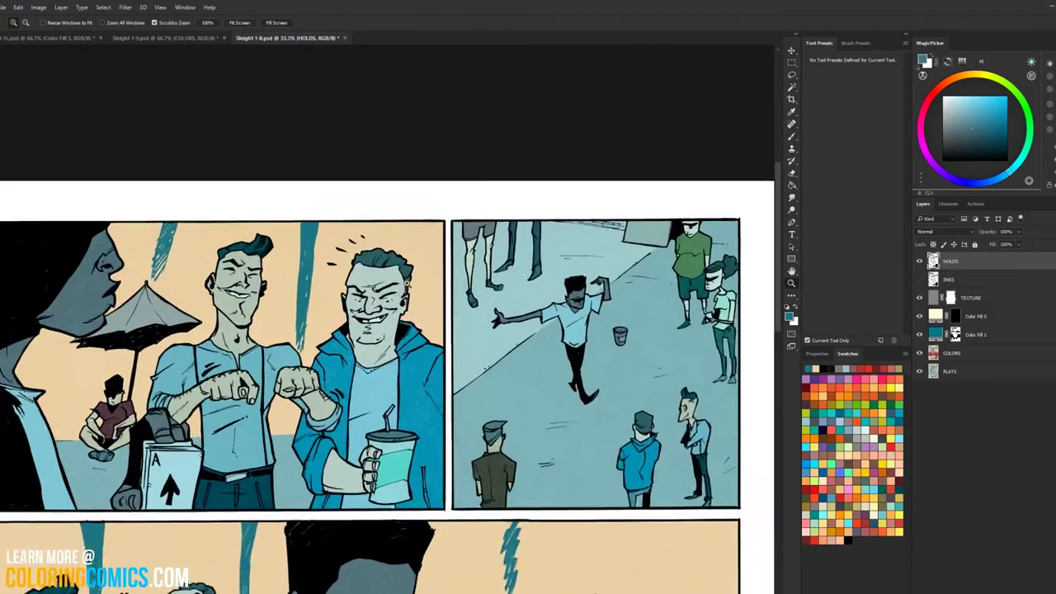
pyautogui.moveTo(363, 257); pyautogui.dragTo(505, 264)
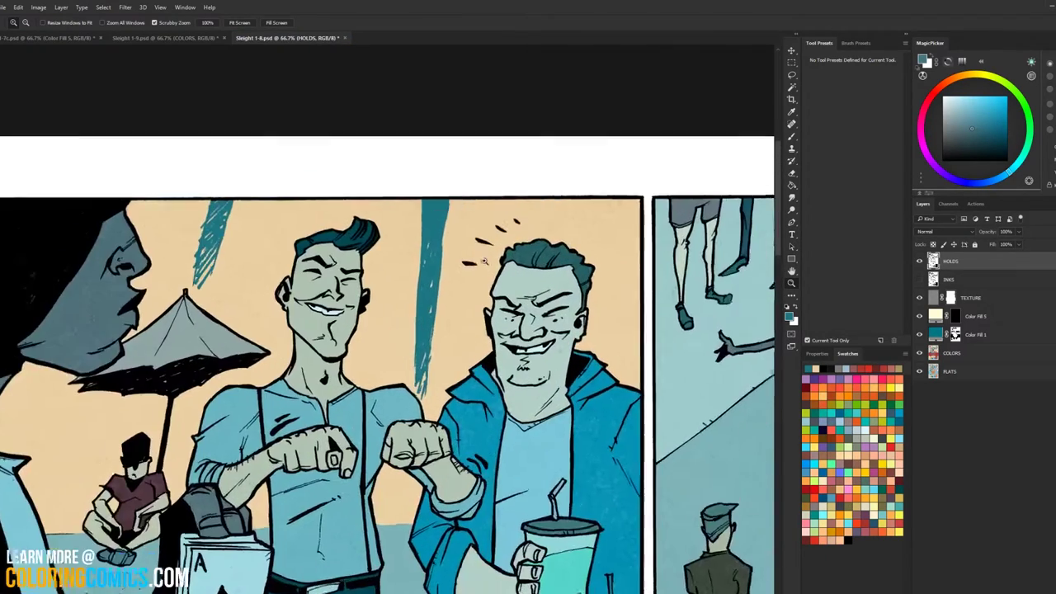
pyautogui.click(485, 268)
pyautogui.press('l')
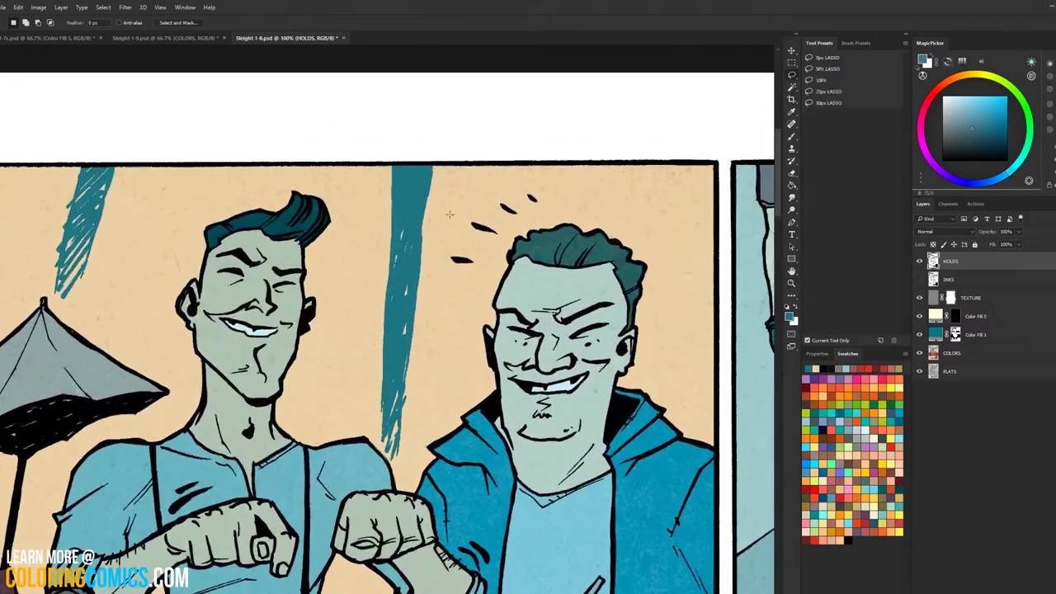
pyautogui.moveTo(452, 212)
pyautogui.mouseDown()
pyautogui.moveTo(435, 286)
pyautogui.moveTo(483, 267)
pyautogui.mouseUp()
pyautogui.moveTo(554, 207); pyautogui.dragTo(459, 211)
# Step: Examine the neighbouring panels of page 1-8 for other line art that could take a color hold
pyautogui.press('z')
pyautogui.keyDown('alt'); pyautogui.click(706, 322); pyautogui.keyUp('alt')
pyautogui.moveTo(716, 313); pyautogui.dragTo(485, 274)
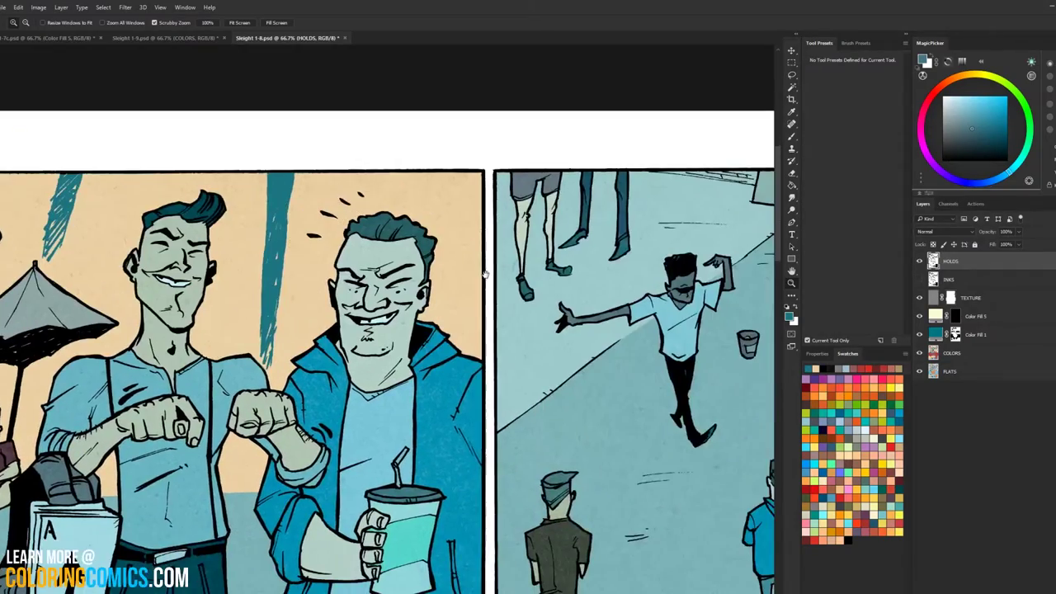
pyautogui.moveTo(650, 282); pyautogui.dragTo(463, 273)
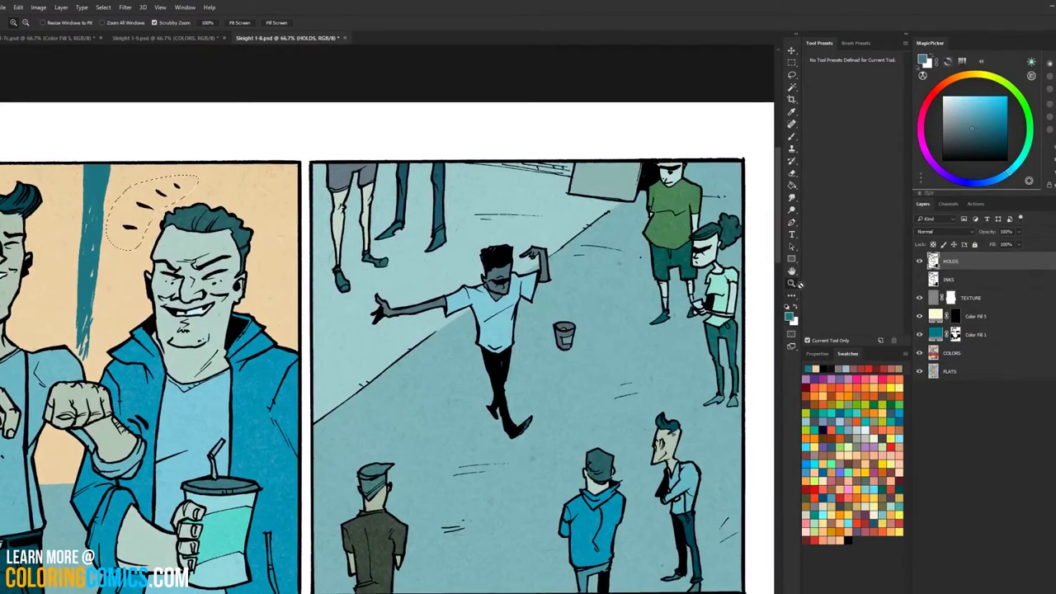
pyautogui.keyDown('alt'); pyautogui.click(660, 357); pyautogui.keyUp('alt')
pyautogui.moveTo(441, 385); pyautogui.dragTo(544, 208)
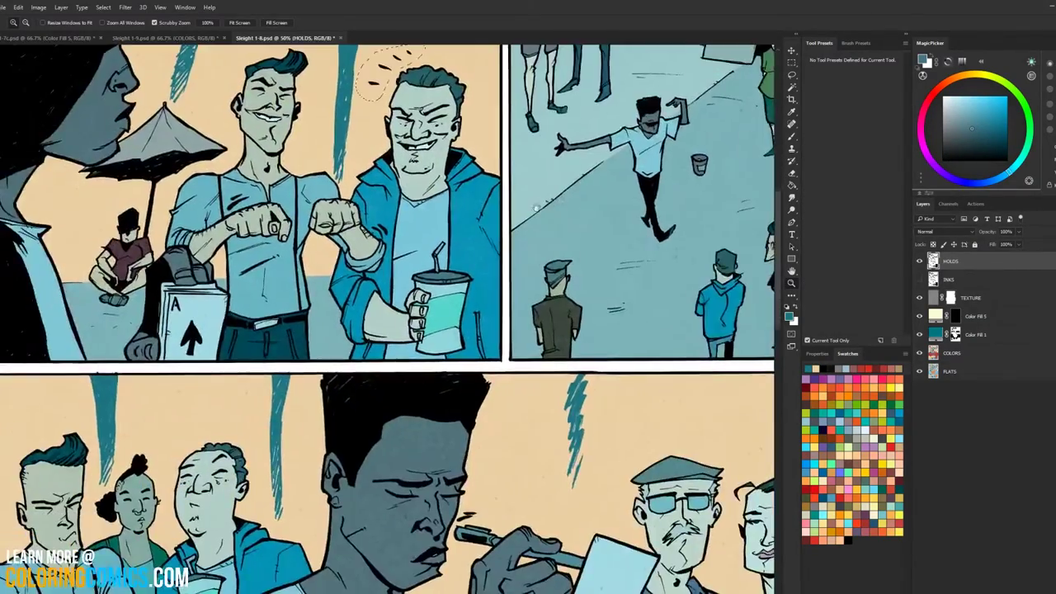
pyautogui.moveTo(502, 331); pyautogui.dragTo(531, 220)
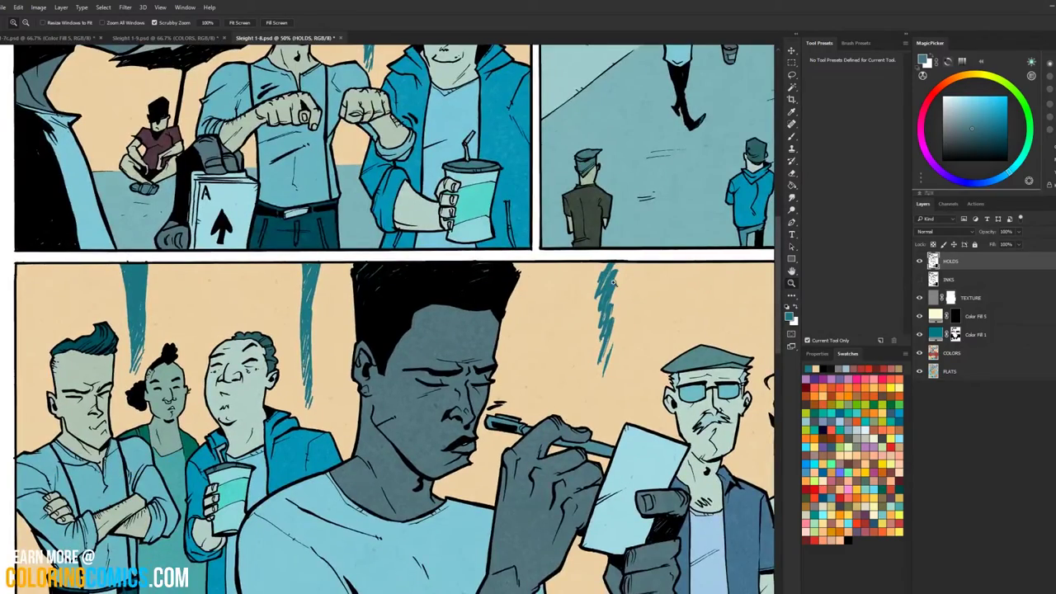
pyautogui.moveTo(661, 362); pyautogui.dragTo(542, 565)
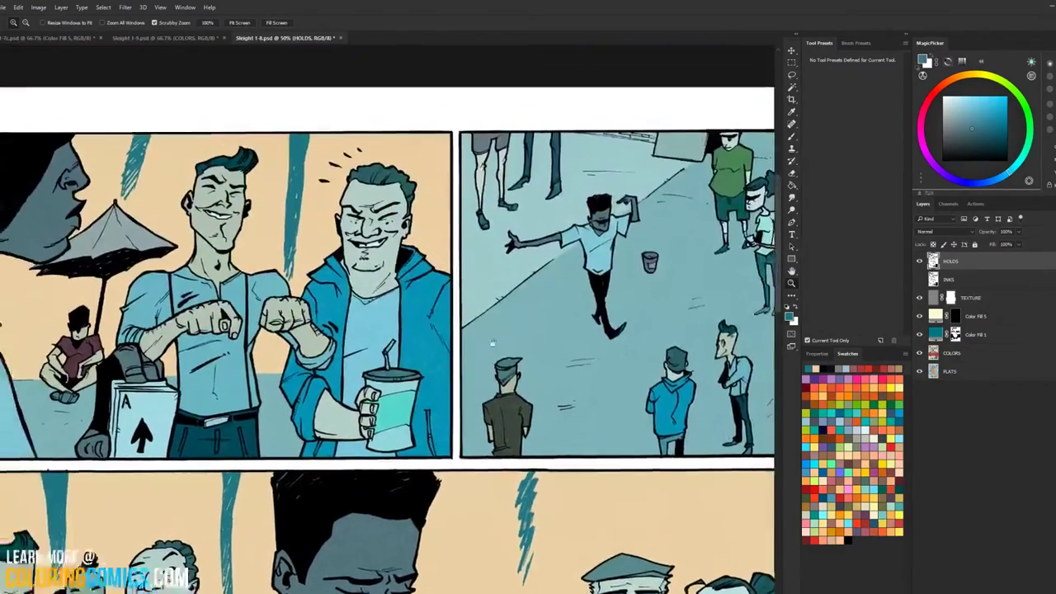
pyautogui.moveTo(427, 223); pyautogui.dragTo(570, 259)
pyautogui.moveTo(482, 179); pyautogui.dragTo(476, 179)
pyautogui.click(476, 179)
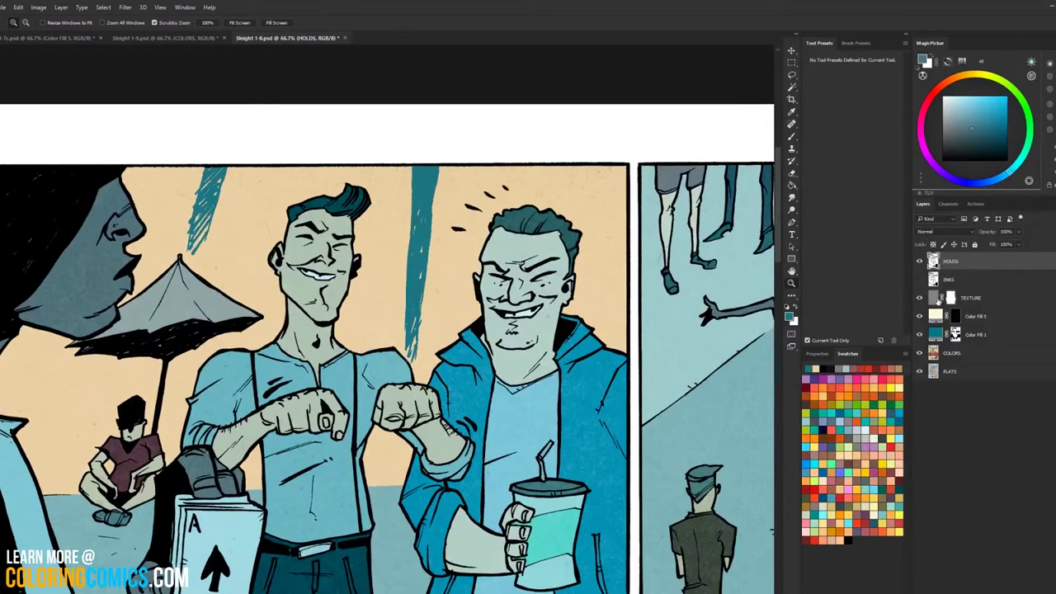
pyautogui.click(937, 353)
pyautogui.hotkey('ctrl', 'u')
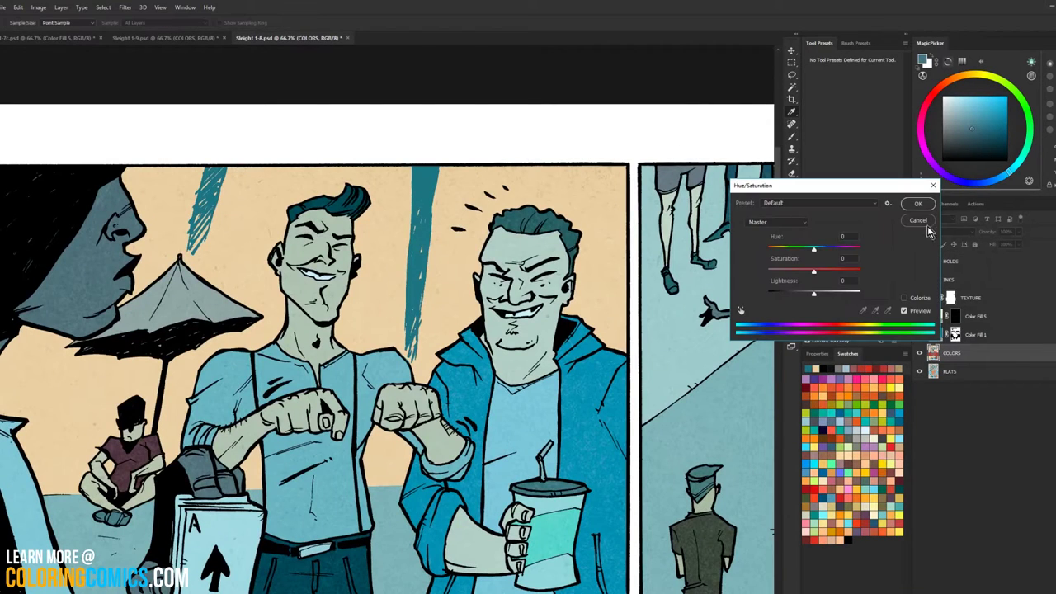
pyautogui.click(922, 222)
# Step: Colorize the selected emphasis marks on the HOLDS layer with Hue/Saturation at hue 20, saturation 70 and lightness +39
pyautogui.click(937, 261)
pyautogui.hotkey('ctrl', 'u')
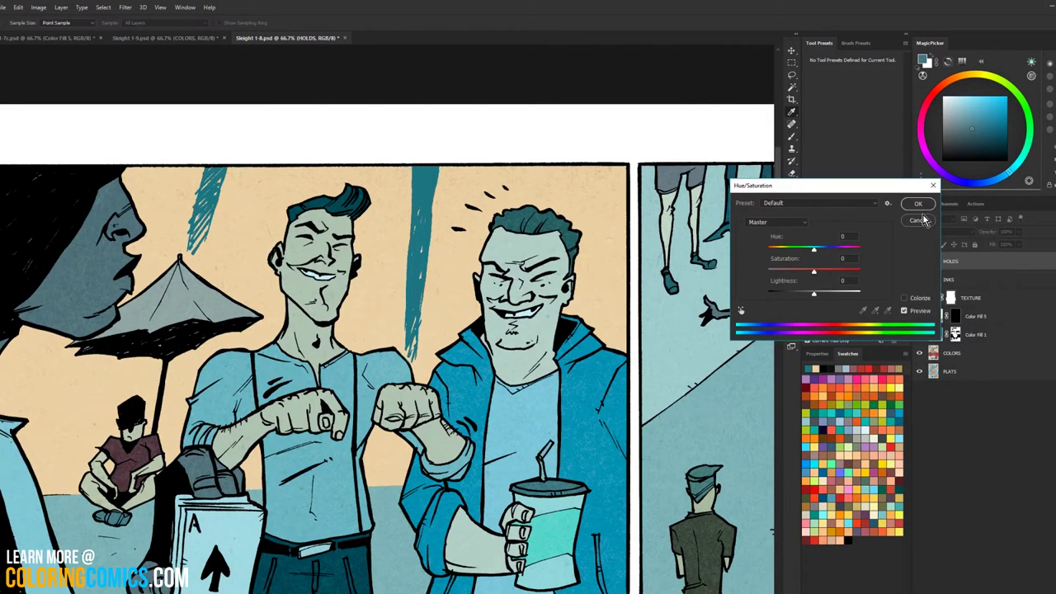
pyautogui.click(928, 229)
pyautogui.hotkey('ctrl', 'u')
pyautogui.click(904, 298)
pyautogui.click(817, 295)
pyautogui.moveTo(867, 286); pyautogui.dragTo(832, 294)
pyautogui.moveTo(817, 249); pyautogui.dragTo(774, 255)
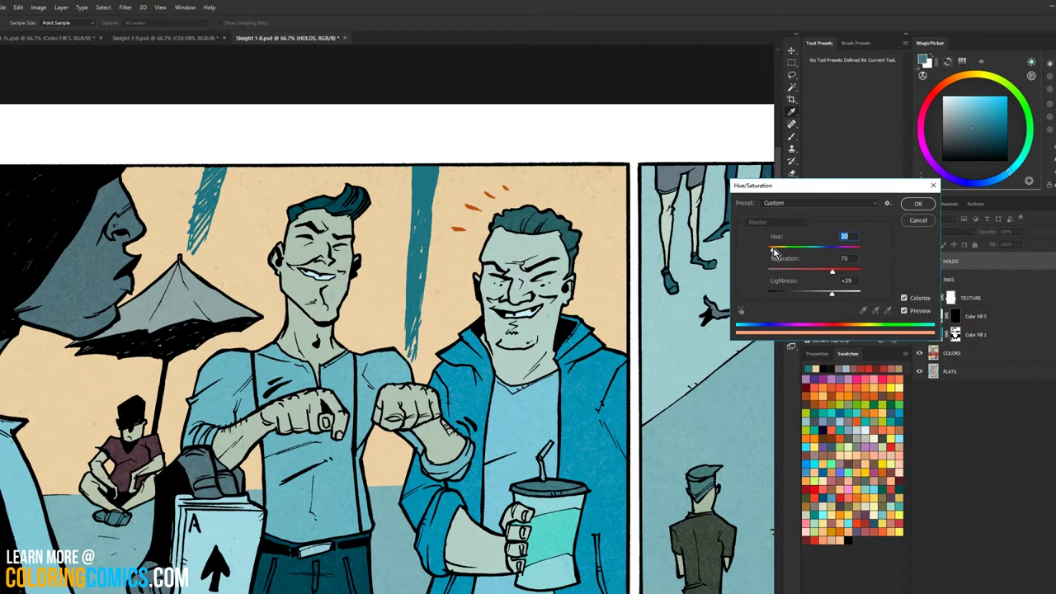
pyautogui.click(914, 206)
# Step: Try to lasso the speed lines in the upper-left corner of the red close-up panel on the HOLDS layer
pyautogui.moveTo(636, 256); pyautogui.dragTo(292, 306)
pyautogui.moveTo(566, 301); pyautogui.dragTo(552, 229)
pyautogui.scroll(-10, 552, 230)
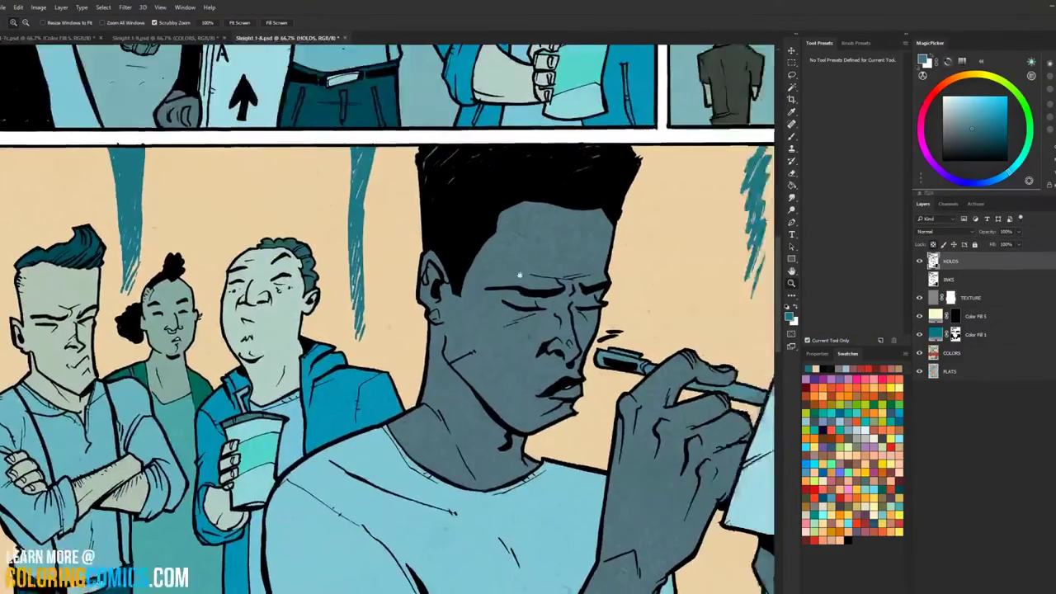
pyautogui.moveTo(520, 275); pyautogui.dragTo(76, 284)
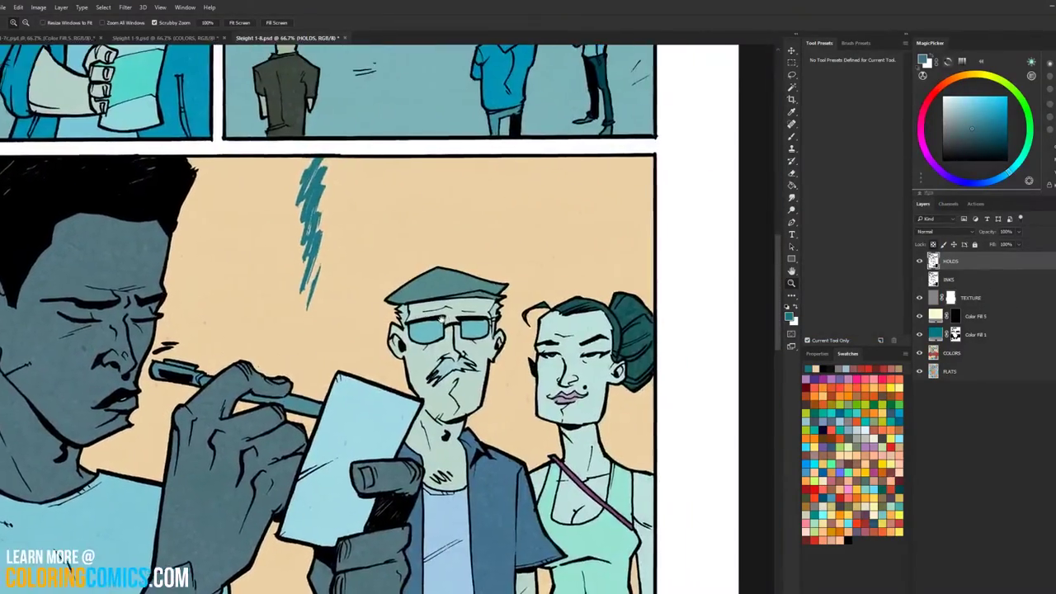
pyautogui.moveTo(70, 569); pyautogui.dragTo(655, 191)
pyautogui.hscroll(-4, 536, 297)
pyautogui.scroll(1, 536, 297)
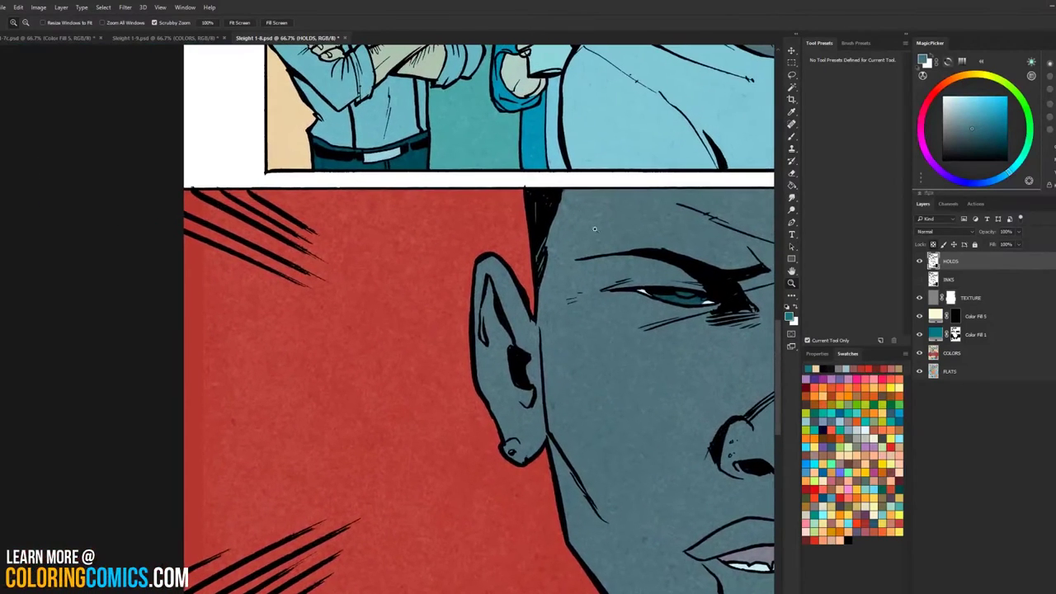
pyautogui.press('l')
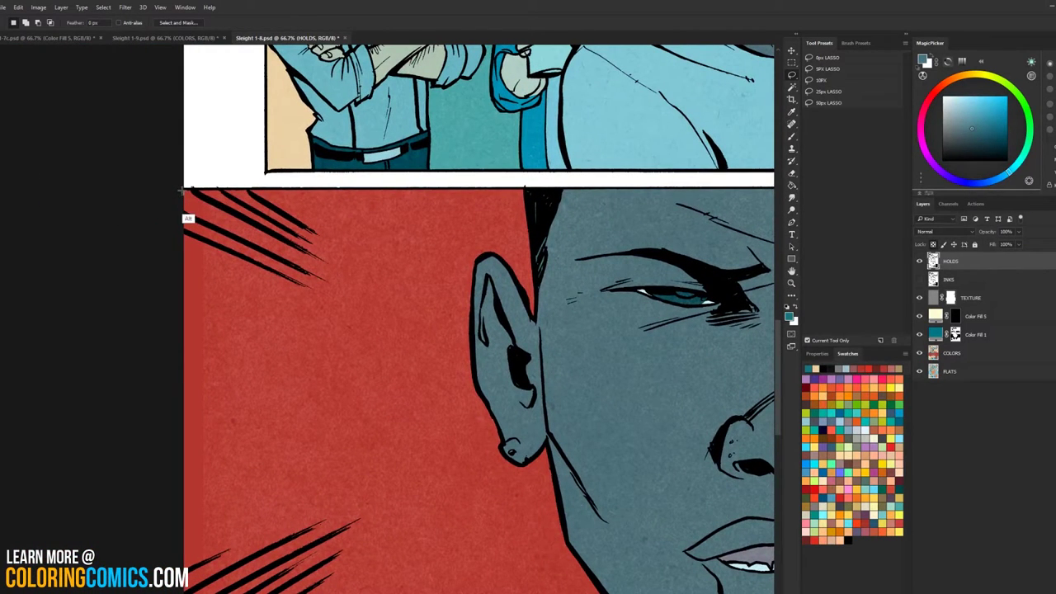
pyautogui.moveTo(185, 190)
pyautogui.mouseDown()
pyautogui.moveTo(333, 188)
pyautogui.moveTo(129, 299)
pyautogui.moveTo(142, 239)
pyautogui.mouseUp()
pyautogui.moveTo(373, 355); pyautogui.dragTo(403, 181)
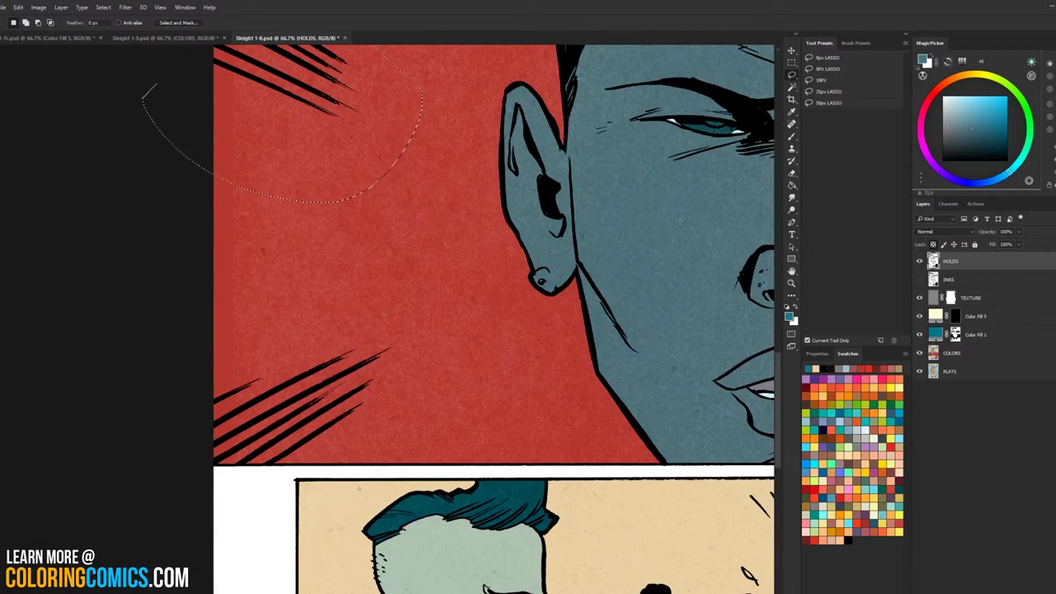
pyautogui.hotkey('ctrl', 'd')
# Step: Apply the TEXTURE layer's mask permanently to that layer
pyautogui.click(957, 297)
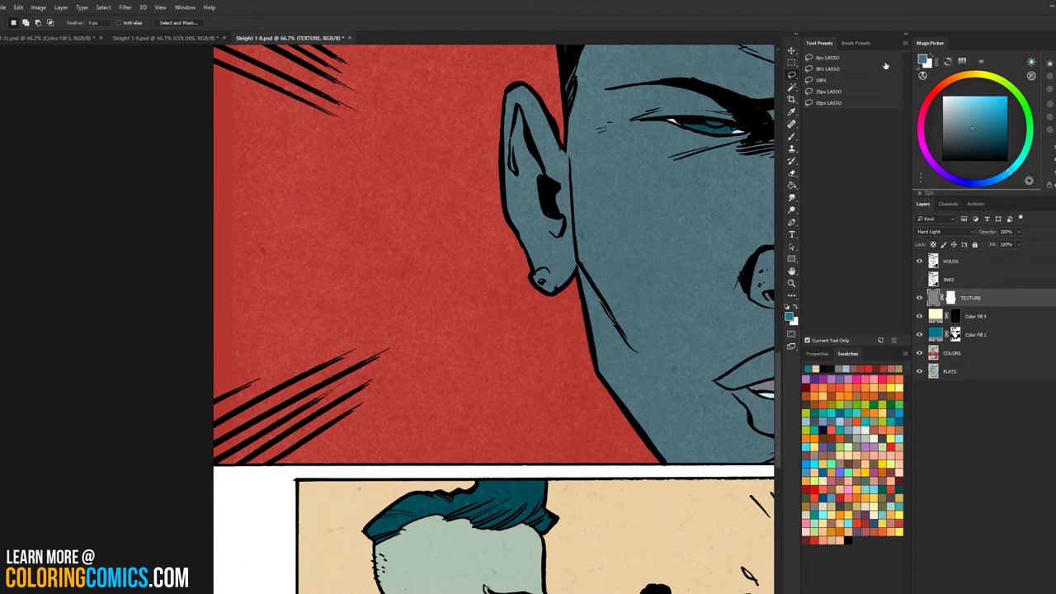
pyautogui.click(792, 283)
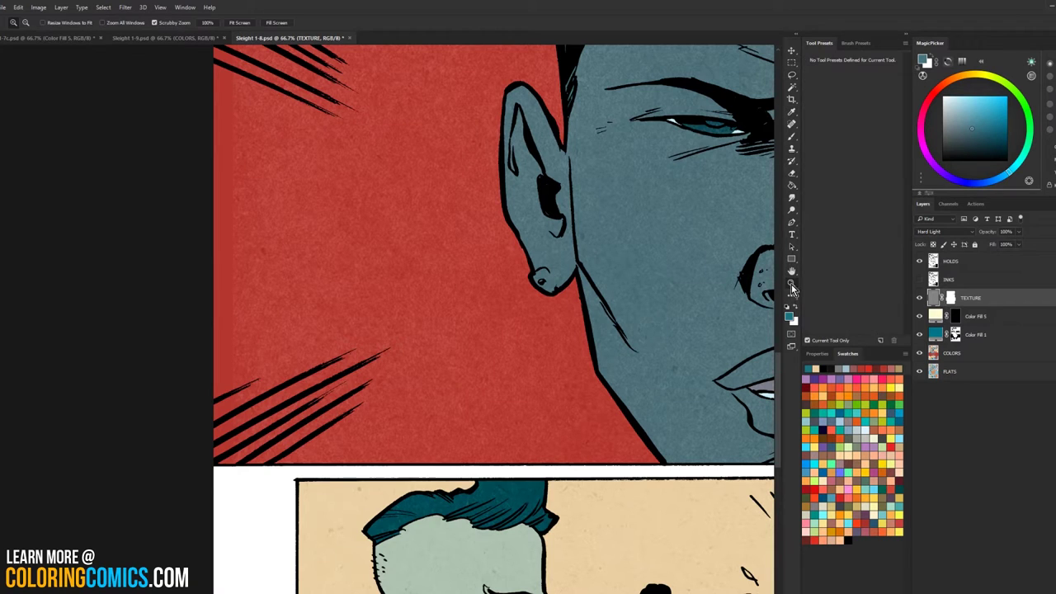
pyautogui.keyDown('alt'); pyautogui.click(512, 356); pyautogui.keyUp('alt')
pyautogui.keyDown('alt'); pyautogui.click(528, 360); pyautogui.keyUp('alt')
pyautogui.keyDown('alt'); pyautogui.click(531, 361); pyautogui.keyUp('alt')
pyautogui.keyDown('alt'); pyautogui.click(530, 361); pyautogui.keyUp('alt')
pyautogui.keyDown('alt'); pyautogui.click(531, 360); pyautogui.keyUp('alt')
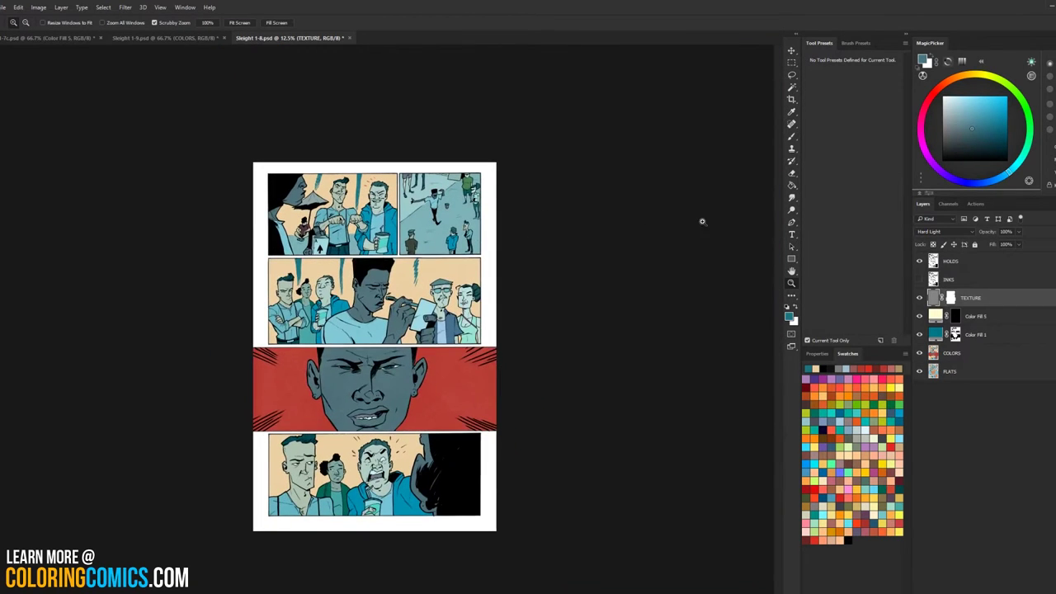
pyautogui.click(951, 297)
pyautogui.rightClick(951, 297)
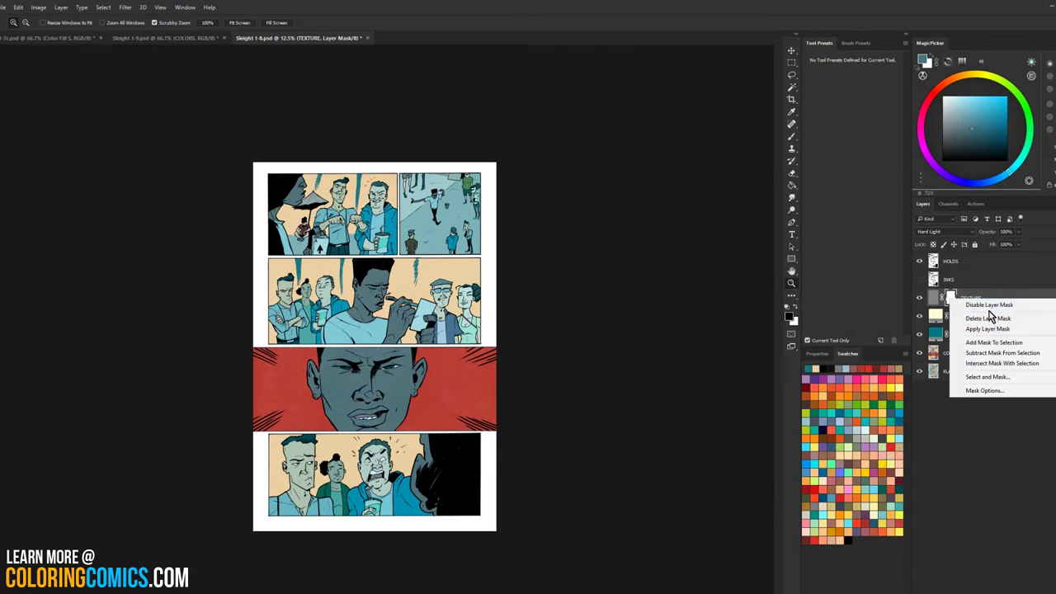
pyautogui.click(989, 329)
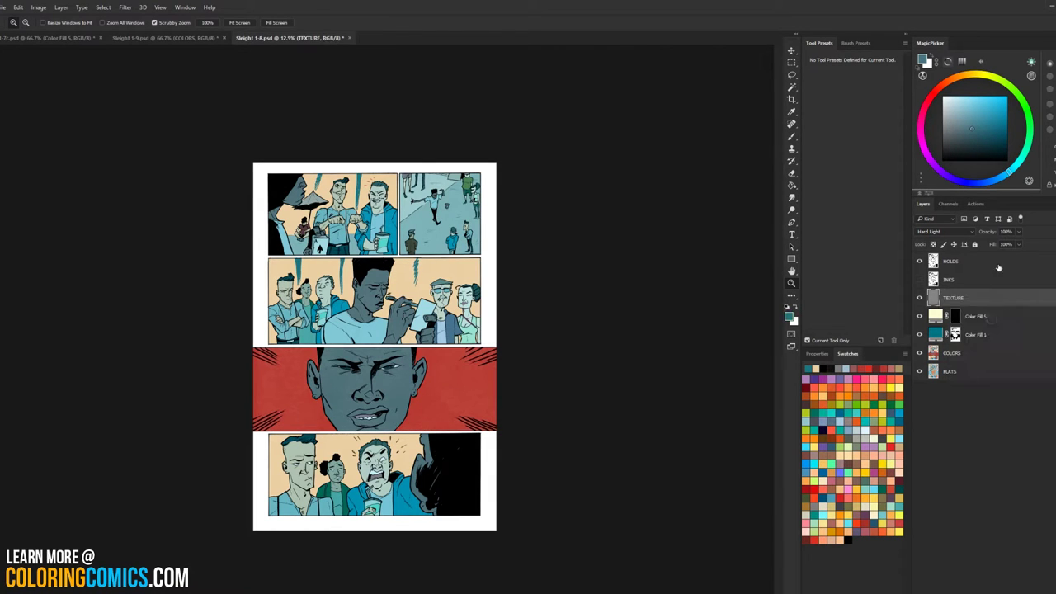
# Step: Select the white page gutters on the COLORS layer with the Magic Wand and use that selection to give the TEXTURE layer a new mask
pyautogui.click(246, 277)
pyautogui.click(254, 277)
pyautogui.click(255, 278)
pyautogui.moveTo(460, 329); pyautogui.dragTo(337, 312)
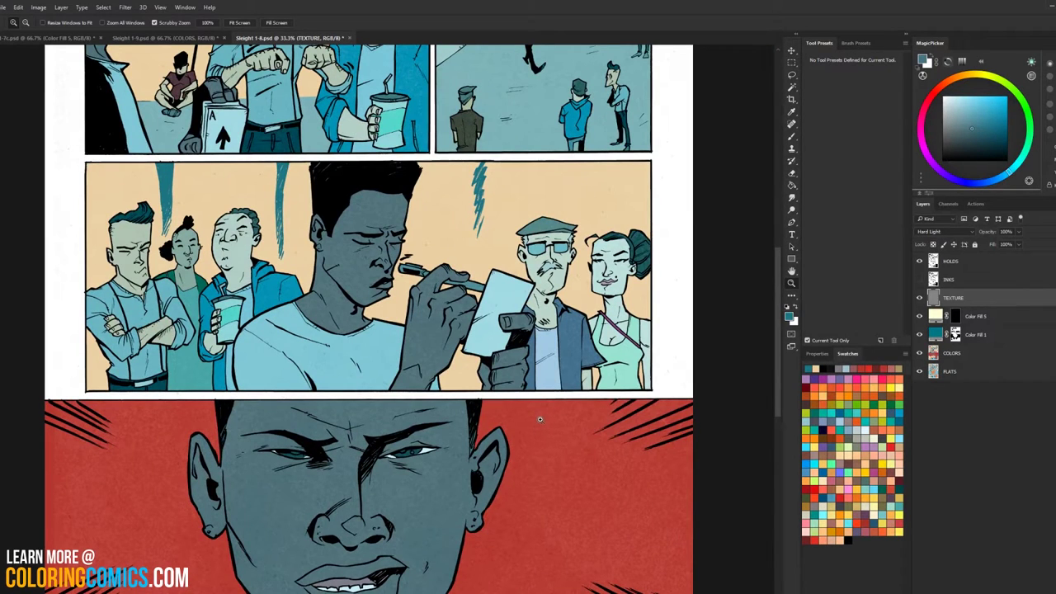
pyautogui.moveTo(539, 419); pyautogui.dragTo(533, 419)
pyautogui.click(791, 50)
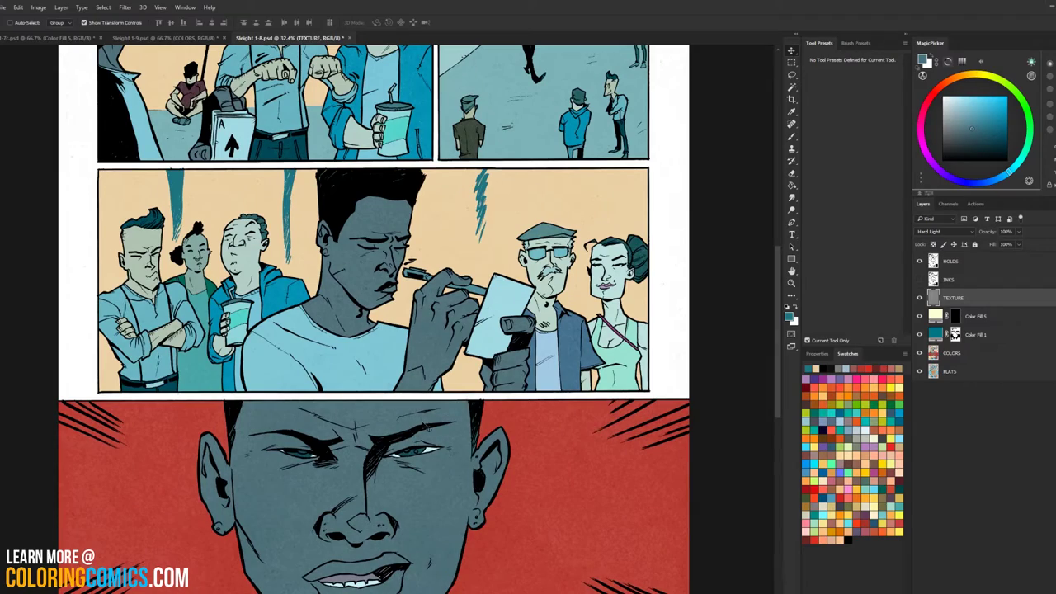
pyautogui.moveTo(531, 280); pyautogui.dragTo(603, 323)
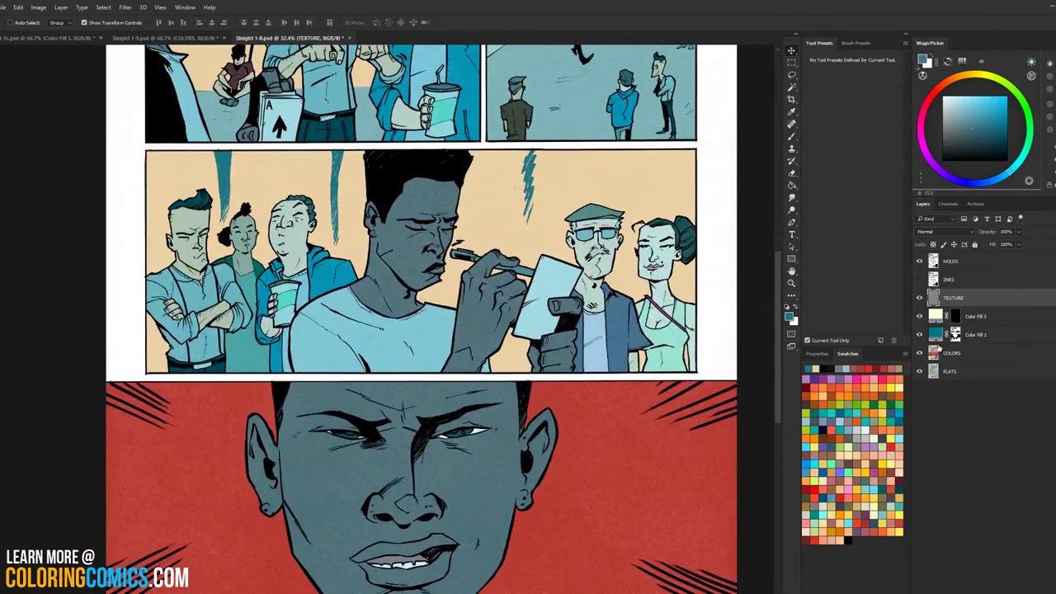
pyautogui.click(957, 354)
pyautogui.press('w')
pyautogui.click(734, 202)
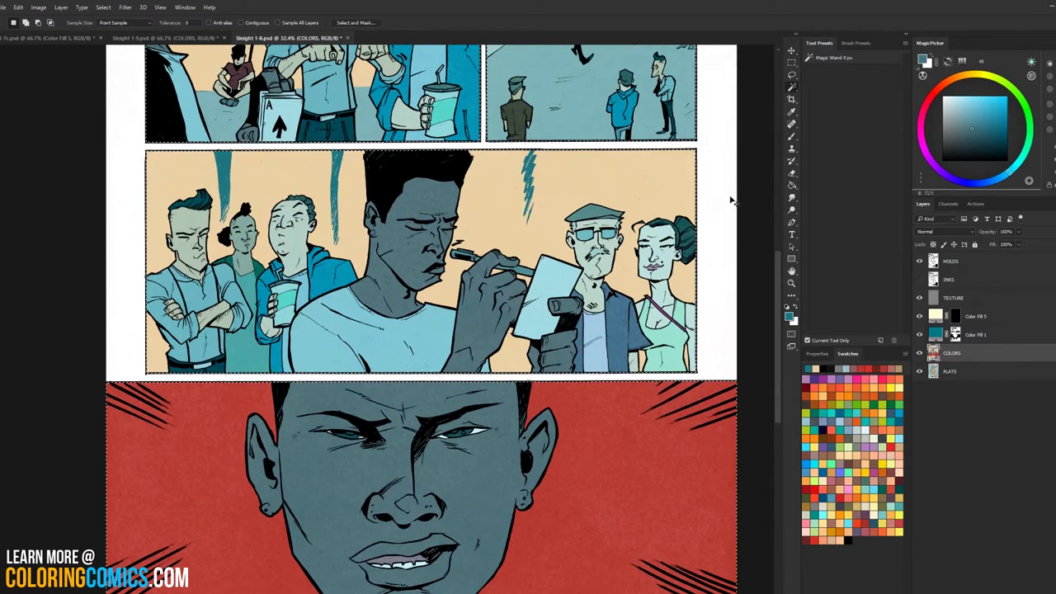
pyautogui.click(942, 296)
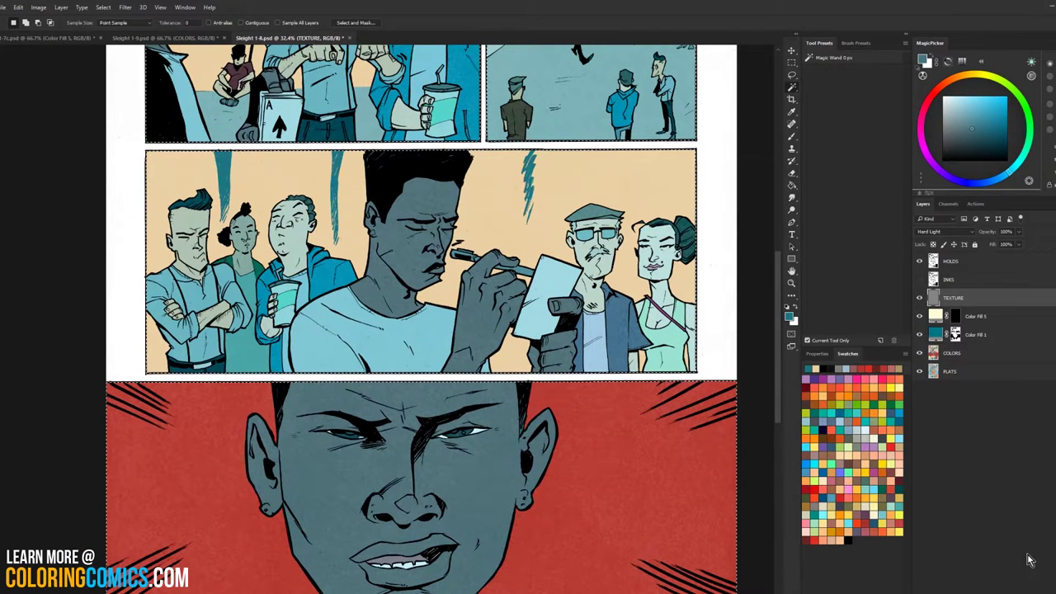
pyautogui.click(979, 591)
# Step: Lasso the upper and lower groups of speed lines along the left edge of the red close-up panel
pyautogui.press('l')
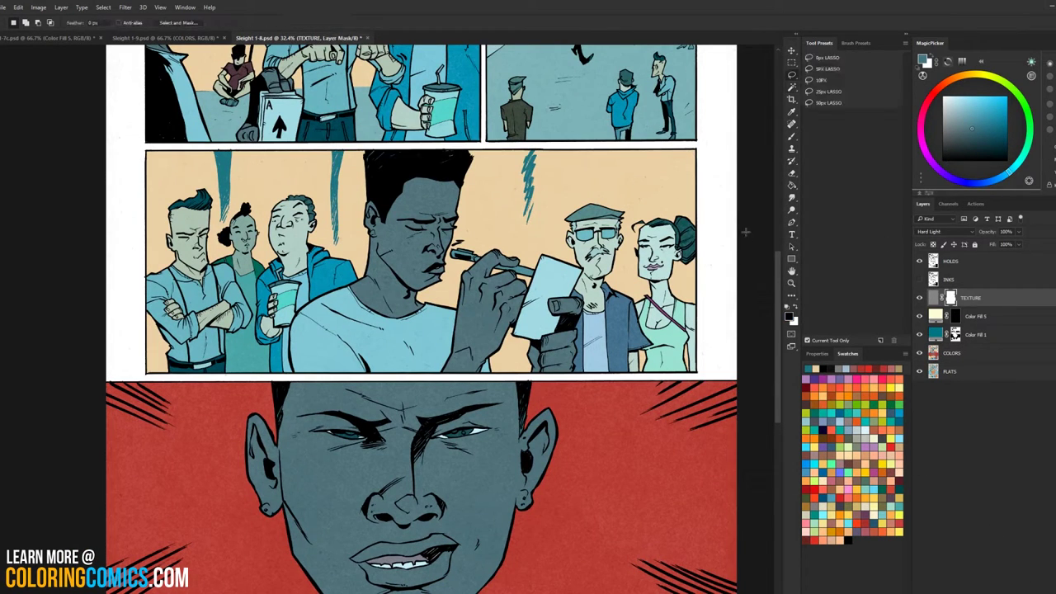
pyautogui.moveTo(536, 339)
pyautogui.mouseDown()
pyautogui.moveTo(655, 257)
pyautogui.moveTo(678, 264)
pyautogui.mouseUp()
pyautogui.keyDown('ctrl'); pyautogui.click(297, 312); pyautogui.keyUp('ctrl')
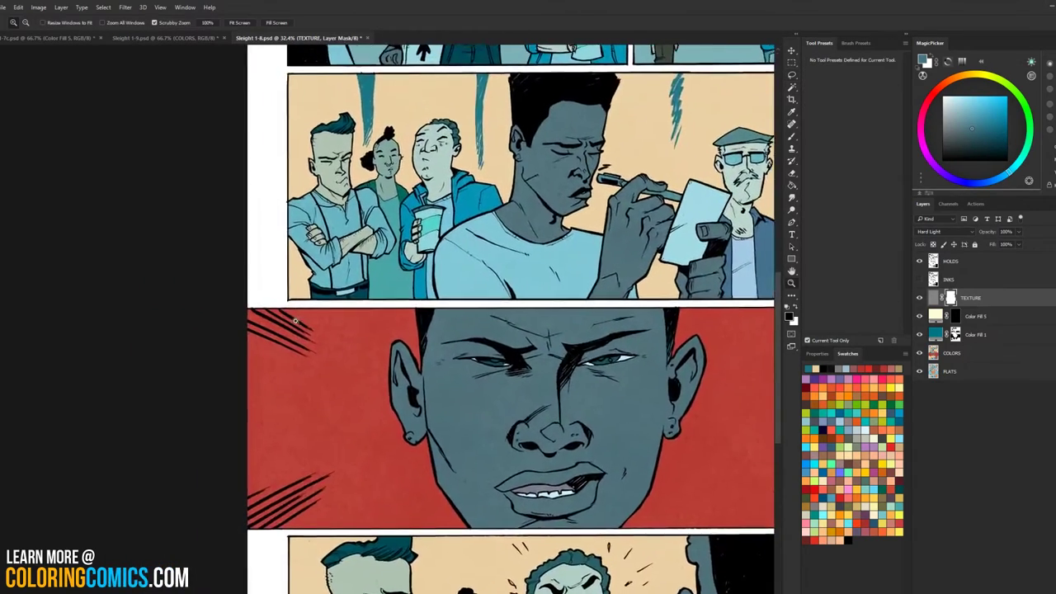
pyautogui.keyDown('ctrl'); pyautogui.click(298, 313); pyautogui.keyUp('ctrl')
pyautogui.keyDown('ctrl'); pyautogui.click(298, 313); pyautogui.keyUp('ctrl')
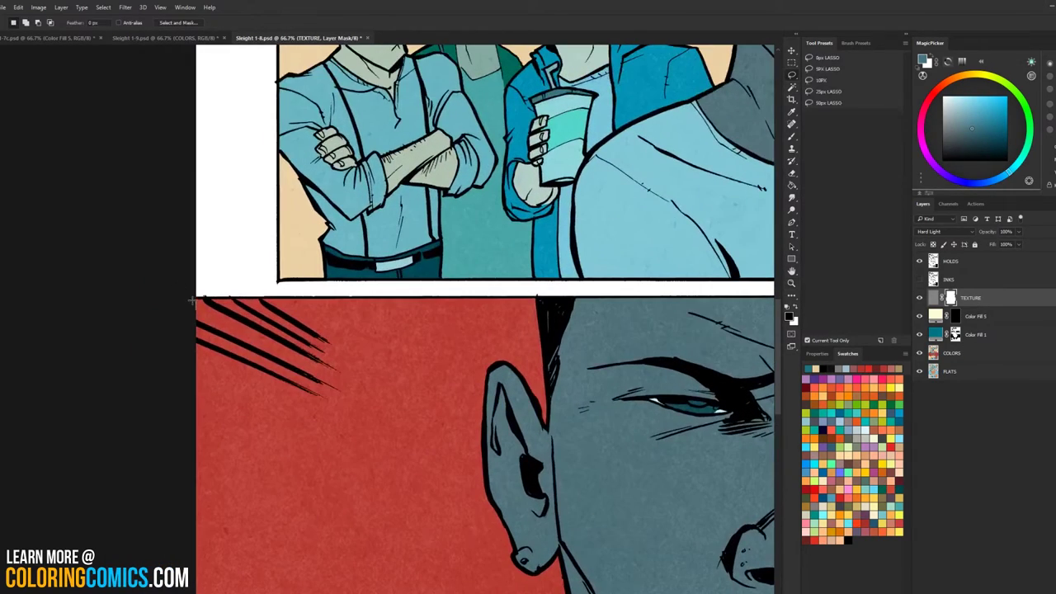
pyautogui.moveTo(192, 300)
pyautogui.mouseDown()
pyautogui.moveTo(418, 298)
pyautogui.moveTo(405, 405)
pyautogui.moveTo(86, 368)
pyautogui.mouseUp()
pyautogui.moveTo(380, 381)
pyautogui.mouseDown()
pyautogui.moveTo(382, 242)
pyautogui.moveTo(403, 134)
pyautogui.mouseUp()
pyautogui.moveTo(219, 383)
pyautogui.mouseDown()
pyautogui.moveTo(194, 462)
pyautogui.moveTo(210, 498)
pyautogui.moveTo(332, 510)
pyautogui.moveTo(329, 519)
pyautogui.moveTo(327, 351)
pyautogui.mouseUp()
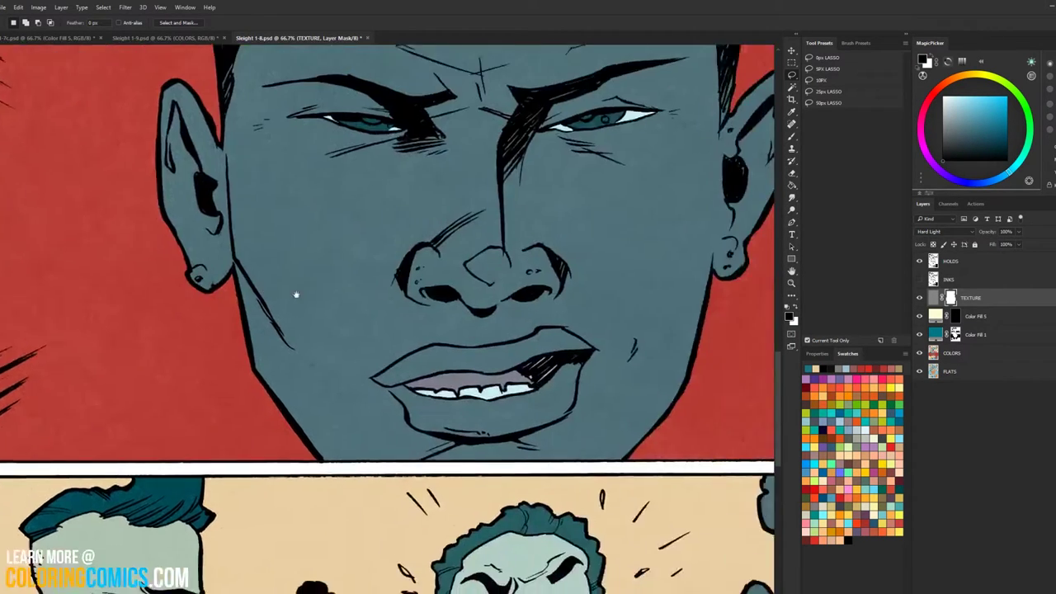
# Step: Add the lower and upper groups of speed lines along the red panel's right edge to the selection
pyautogui.hscroll(10, 295, 294)
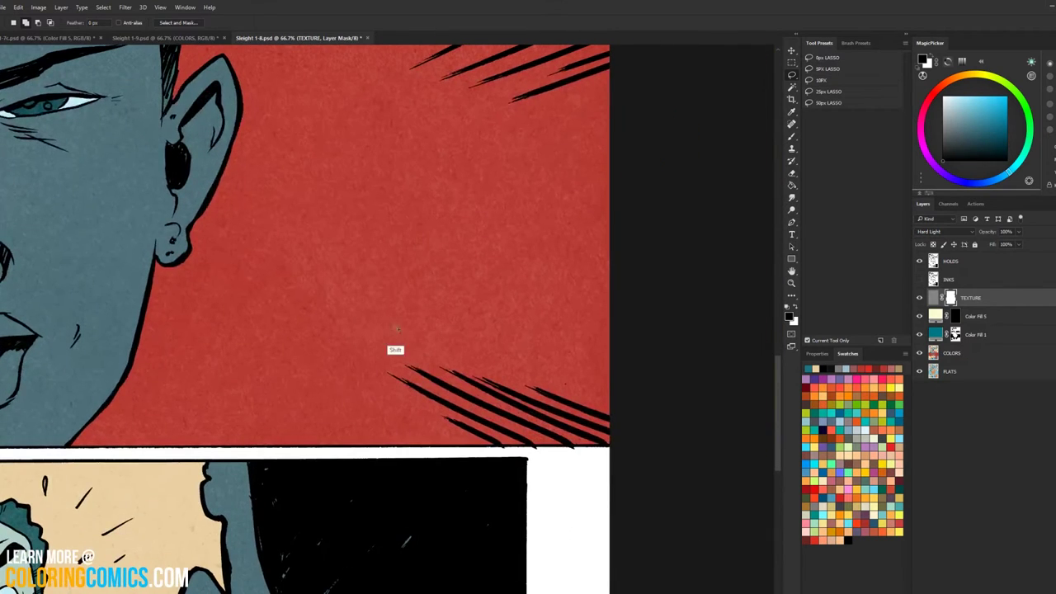
pyautogui.moveTo(408, 332)
pyautogui.mouseDown()
pyautogui.moveTo(387, 425)
pyautogui.moveTo(416, 445)
pyautogui.moveTo(632, 444)
pyautogui.moveTo(412, 331)
pyautogui.mouseUp()
pyautogui.moveTo(495, 165); pyautogui.dragTo(537, 512)
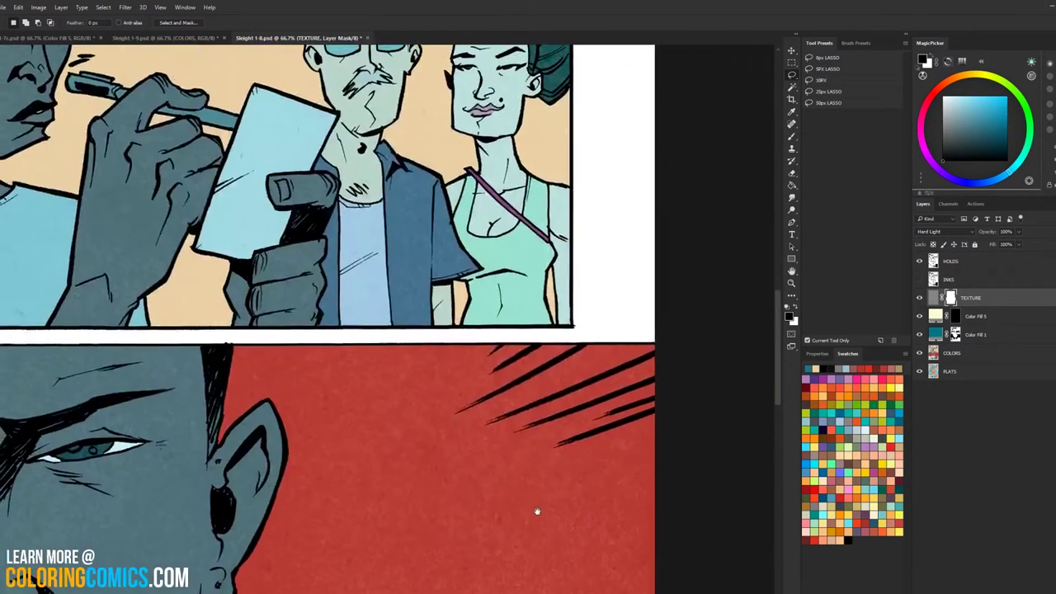
pyautogui.moveTo(443, 356); pyautogui.dragTo(464, 346)
pyautogui.moveTo(659, 339)
pyautogui.mouseDown()
pyautogui.moveTo(559, 471)
pyautogui.moveTo(442, 363)
pyautogui.moveTo(464, 345)
pyautogui.moveTo(690, 339)
pyautogui.moveTo(681, 365)
pyautogui.moveTo(462, 498)
pyautogui.mouseUp()
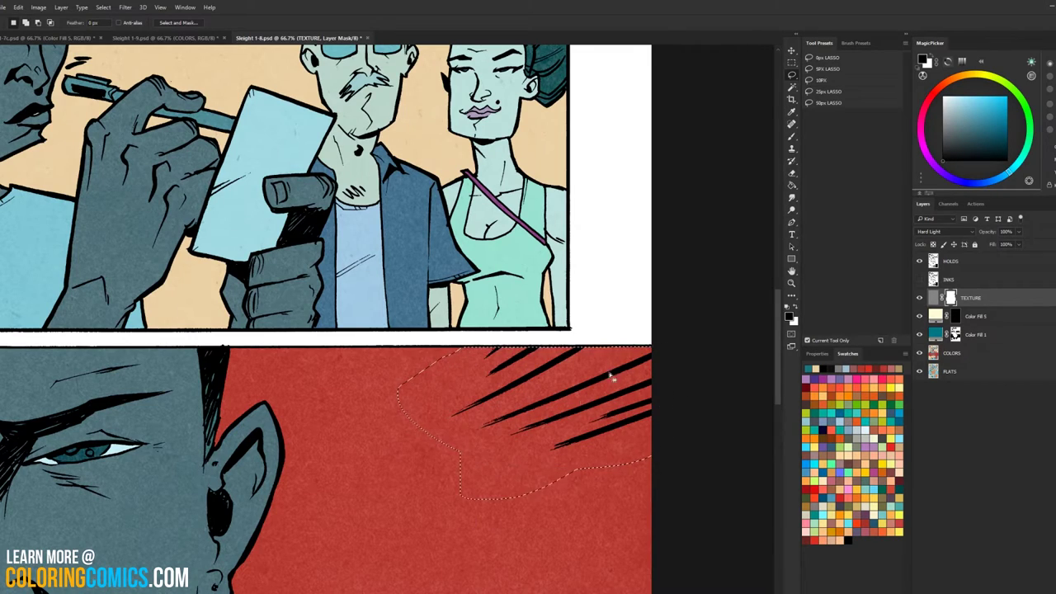
pyautogui.click(791, 284)
pyautogui.keyDown('alt'); pyautogui.click(672, 330); pyautogui.keyUp('alt')
pyautogui.keyDown('alt'); pyautogui.click(674, 322); pyautogui.keyUp('alt')
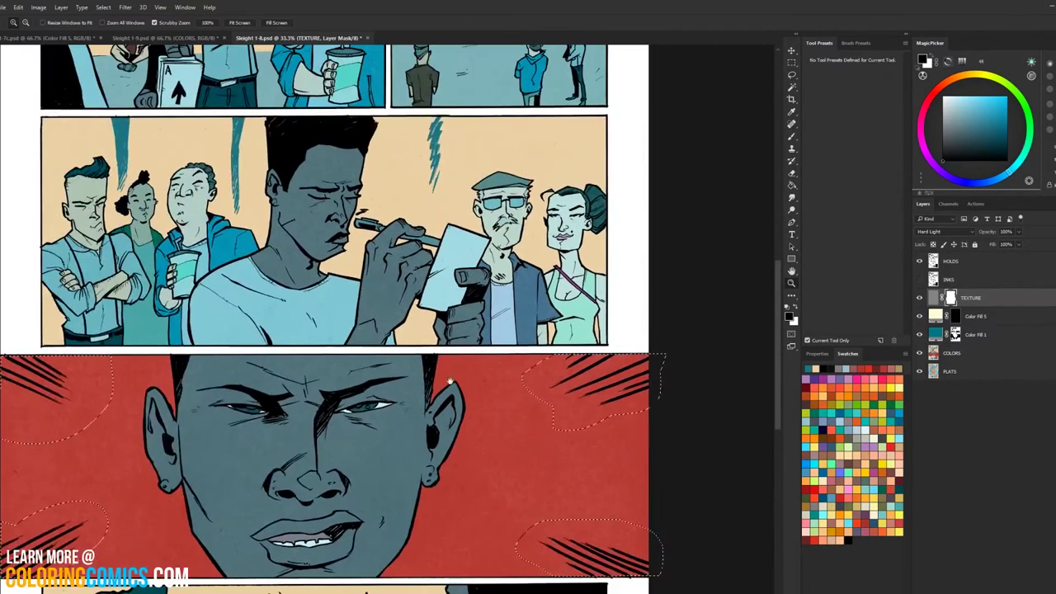
pyautogui.moveTo(451, 385); pyautogui.dragTo(558, 225)
pyautogui.moveTo(516, 351); pyautogui.dragTo(421, 383)
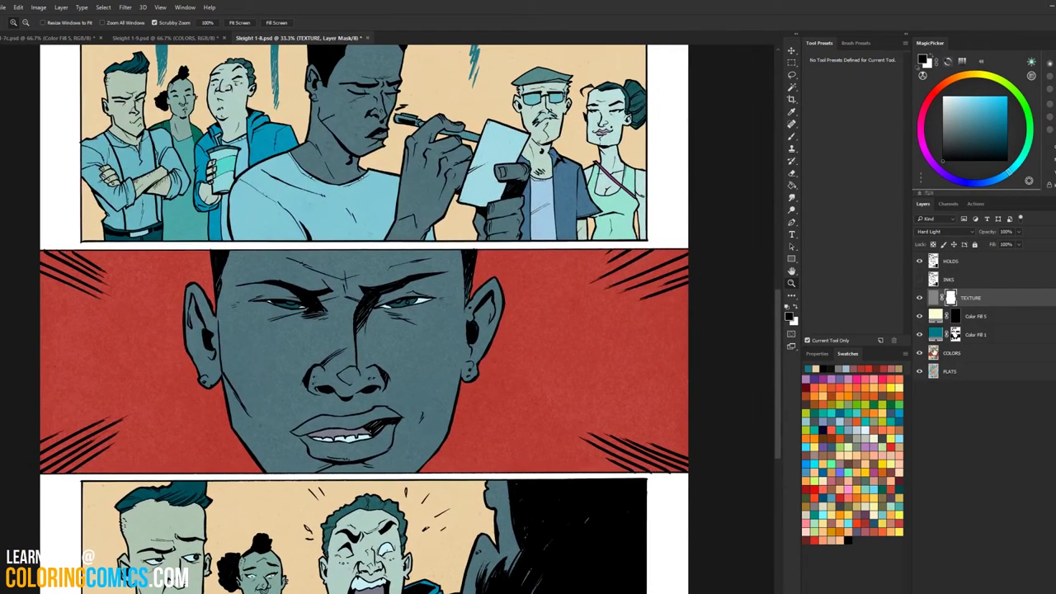
pyautogui.click(950, 352)
pyautogui.hotkey('ctrl', 'u')
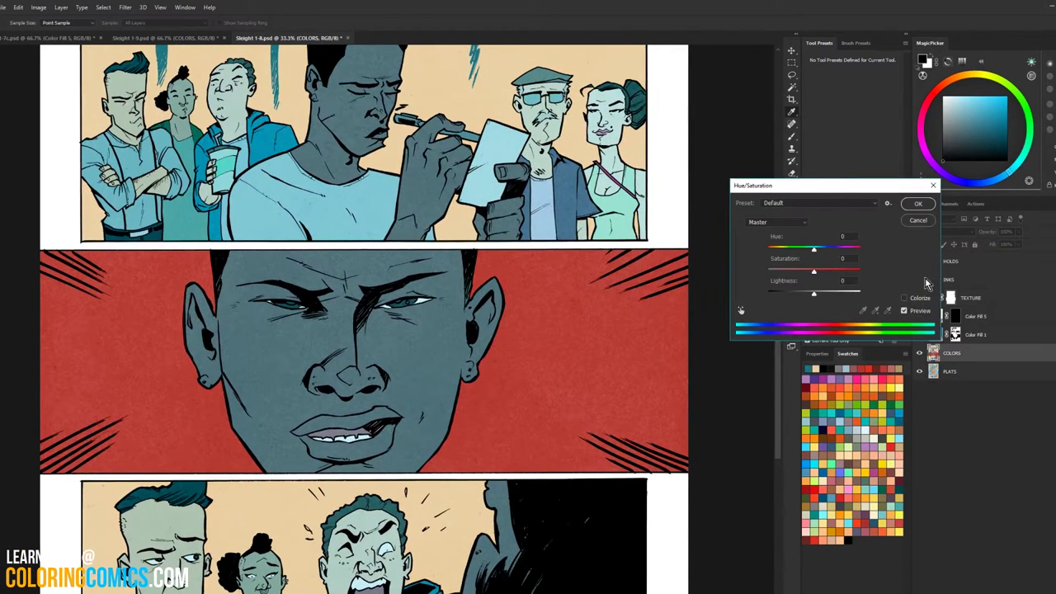
pyautogui.click(904, 297)
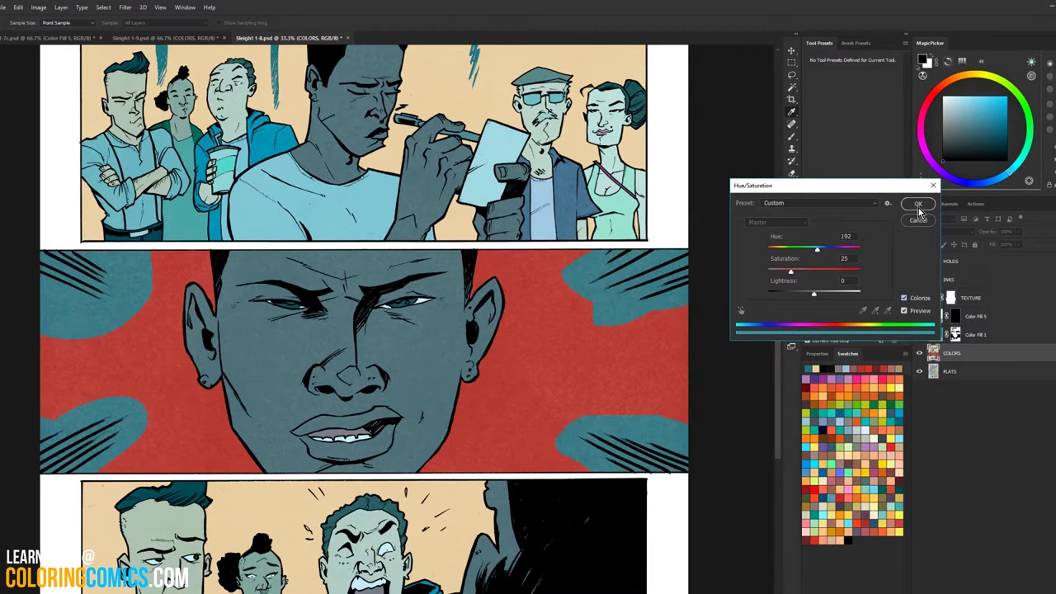
pyautogui.click(918, 207)
# Step: Colorize the selected speed lines on the HOLDS layer with Hue/Saturation at hue 22, saturation 72 and lightness +63
pyautogui.click(941, 261)
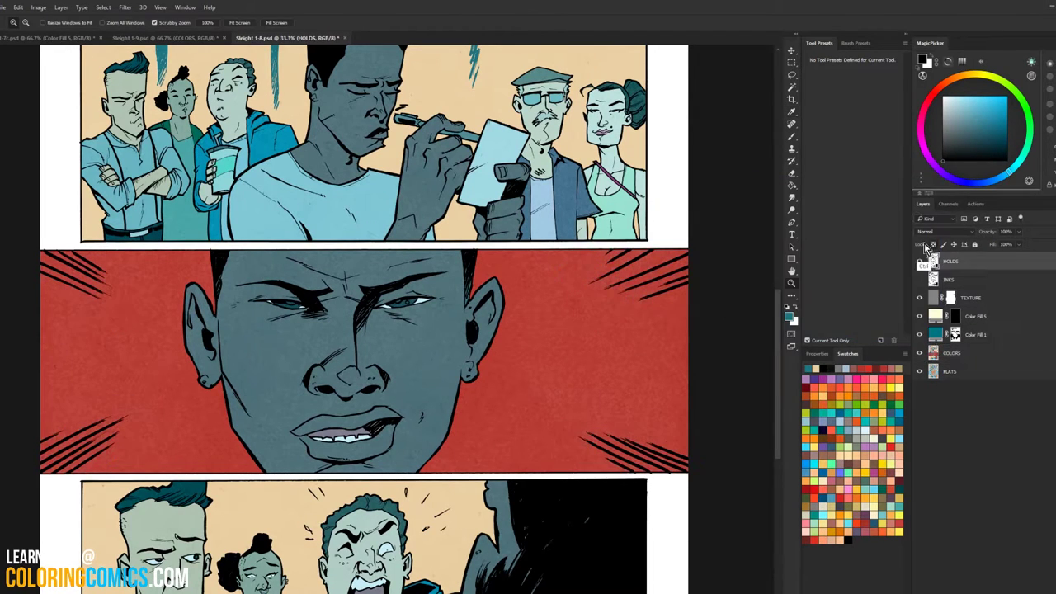
pyautogui.hotkey('ctrl', 'u')
pyautogui.click(904, 298)
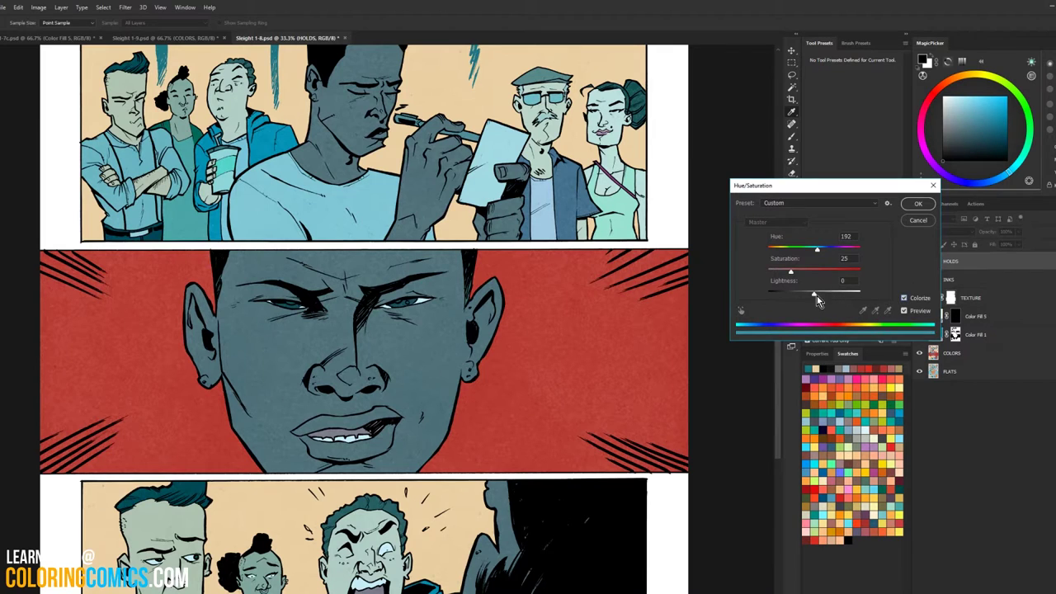
pyautogui.moveTo(816, 295); pyautogui.dragTo(827, 296)
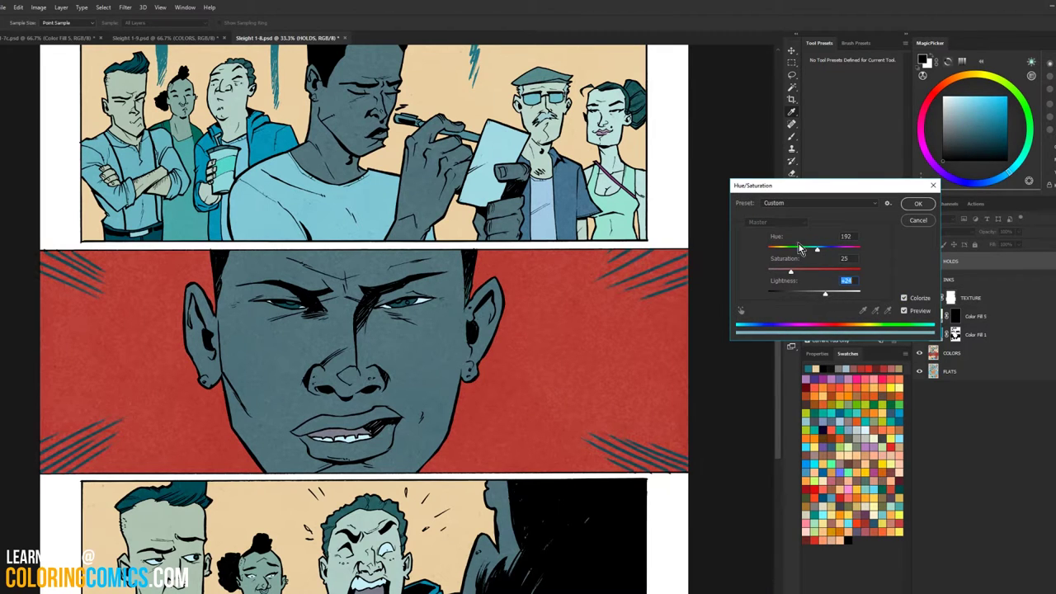
pyautogui.moveTo(817, 248); pyautogui.dragTo(835, 275)
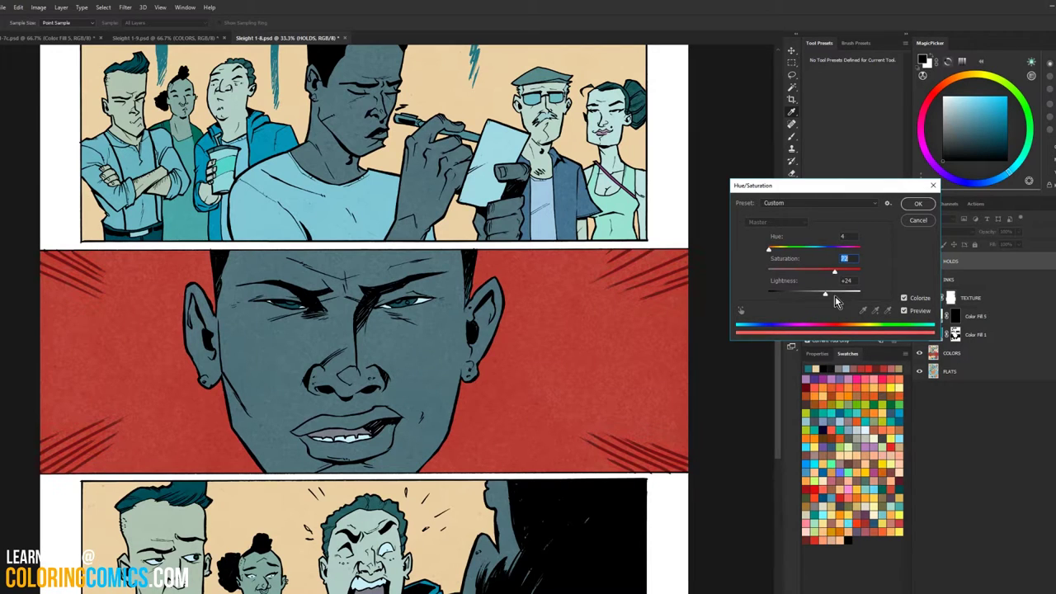
pyautogui.click(828, 294)
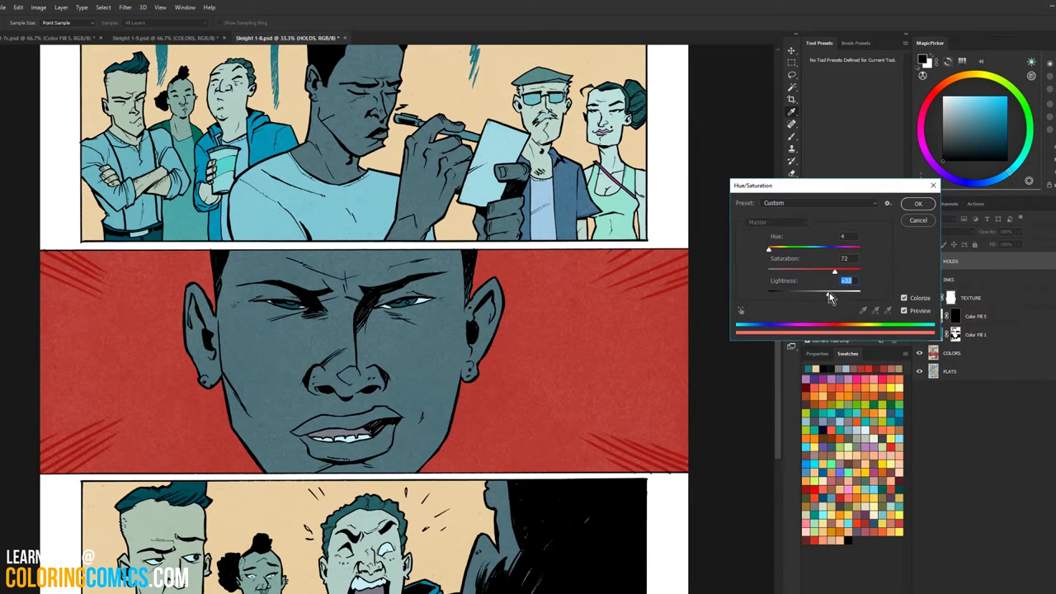
pyautogui.moveTo(829, 293); pyautogui.dragTo(844, 295)
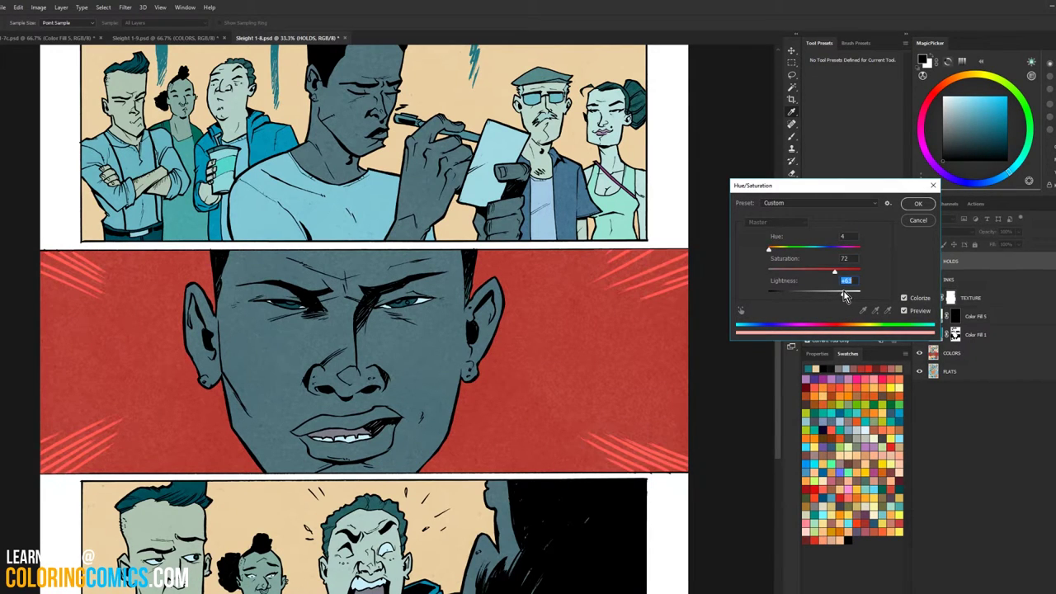
pyautogui.moveTo(769, 250); pyautogui.dragTo(775, 254)
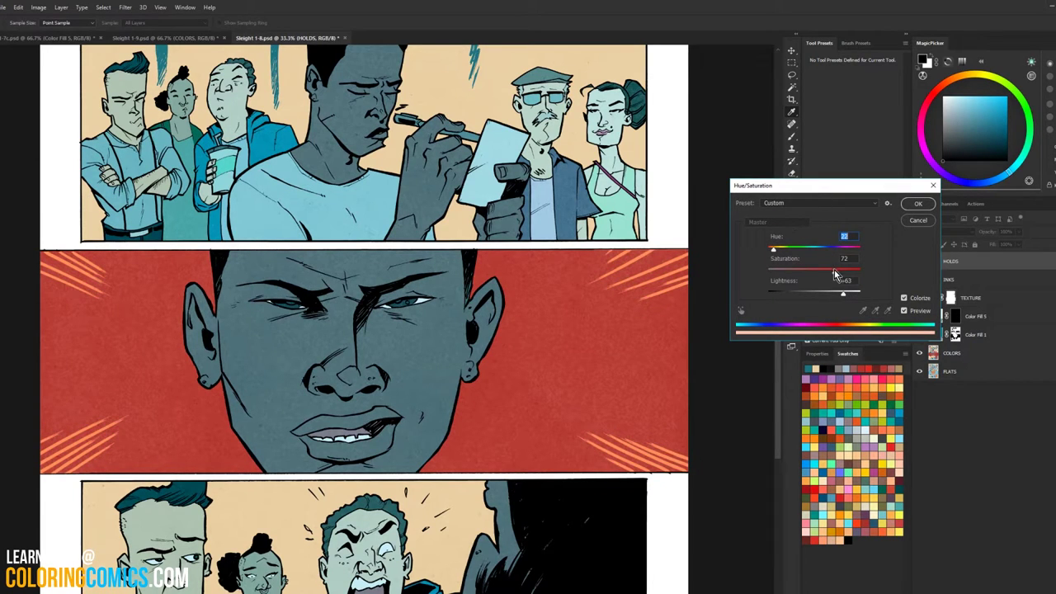
pyautogui.moveTo(835, 273); pyautogui.dragTo(830, 276)
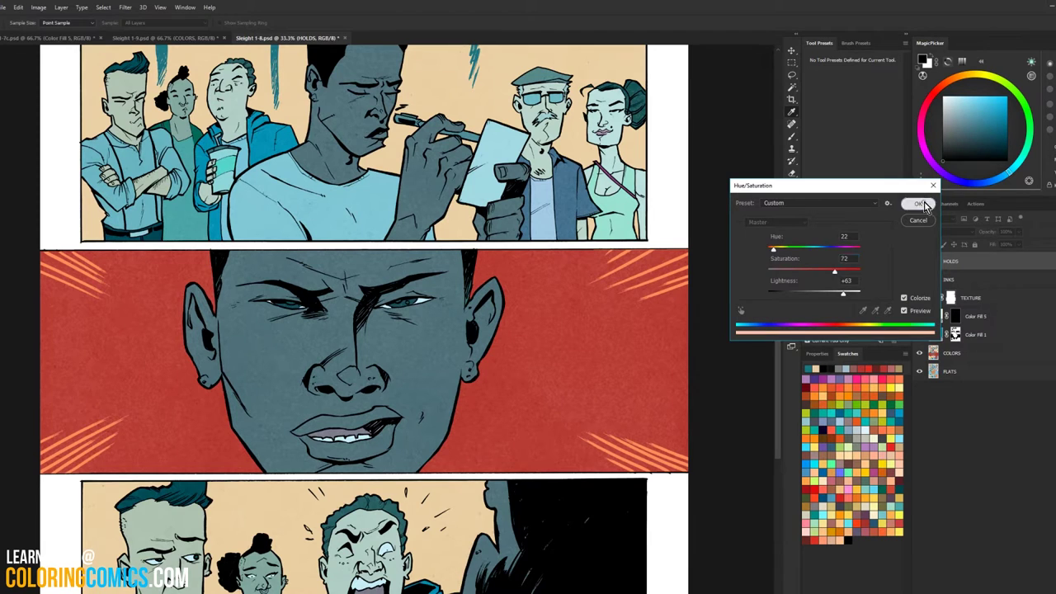
pyautogui.click(917, 203)
# Step: Lasso the emphasis marks on both sides of the shouting man's head in the last panel
pyautogui.press('z')
pyautogui.keyDown('alt'); pyautogui.click(733, 325); pyautogui.keyUp('alt')
pyautogui.press('l')
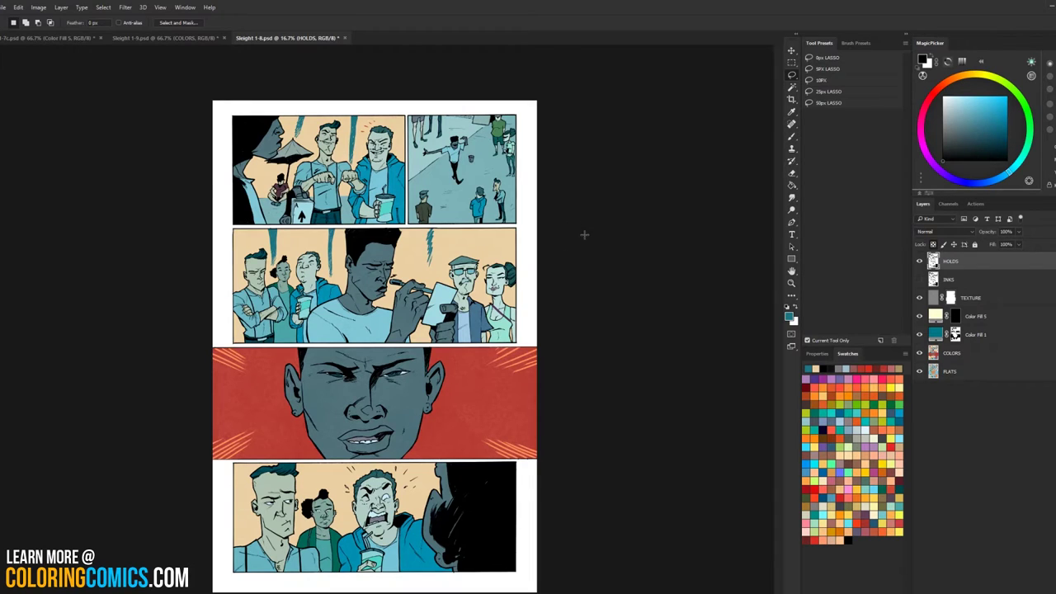
pyautogui.keyDown('ctrl'); pyautogui.click(518, 313); pyautogui.keyUp('ctrl')
pyautogui.moveTo(518, 313); pyautogui.dragTo(603, 247)
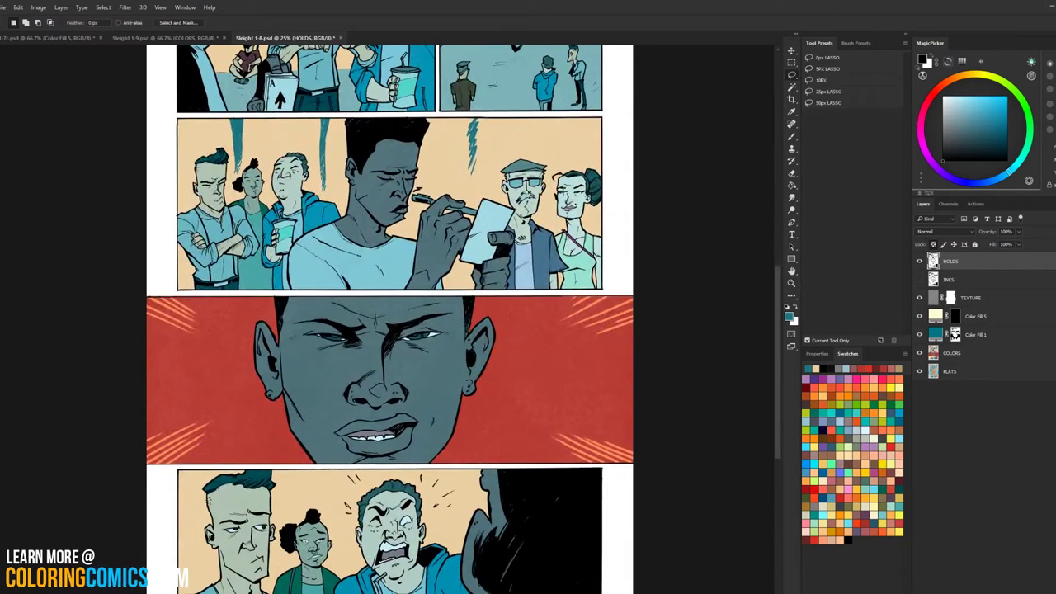
pyautogui.moveTo(545, 317); pyautogui.dragTo(595, 241)
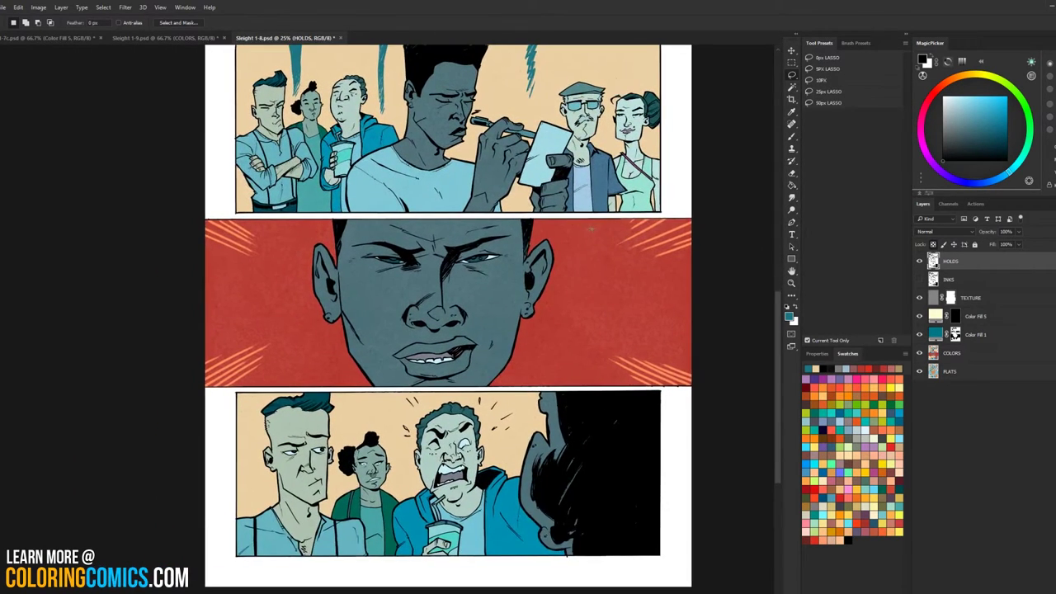
pyautogui.press('z')
pyautogui.click(444, 403)
pyautogui.click(444, 405)
pyautogui.click(444, 407)
pyautogui.moveTo(452, 435)
pyautogui.mouseDown()
pyautogui.moveTo(476, 327)
pyautogui.moveTo(471, 286)
pyautogui.moveTo(402, 280)
pyautogui.moveTo(412, 329)
pyautogui.moveTo(365, 338)
pyautogui.mouseUp()
pyautogui.click(464, 340)
pyautogui.press('l')
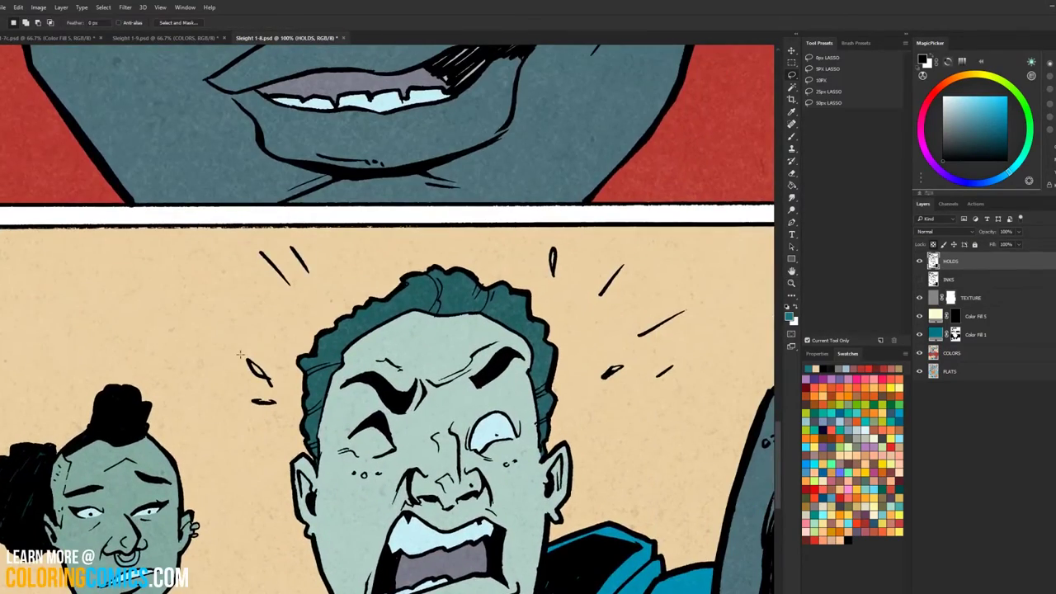
pyautogui.moveTo(237, 347)
pyautogui.mouseDown()
pyautogui.moveTo(291, 384)
pyautogui.moveTo(234, 344)
pyautogui.mouseUp()
pyautogui.moveTo(293, 248)
pyautogui.mouseDown()
pyautogui.moveTo(250, 307)
pyautogui.moveTo(313, 239)
pyautogui.mouseUp()
pyautogui.moveTo(559, 246)
pyautogui.mouseDown()
pyautogui.moveTo(583, 363)
pyautogui.moveTo(685, 281)
pyautogui.moveTo(606, 242)
pyautogui.mouseUp()
pyautogui.hotkey('ctrl', 'd')
# Step: Colorize the marks around the shouting man light blue with Hue/Saturation at hue 192 and saturation 25, raising the lightness
pyautogui.hotkey('ctrl', 'u')
pyautogui.moveTo(921, 178); pyautogui.dragTo(891, 178)
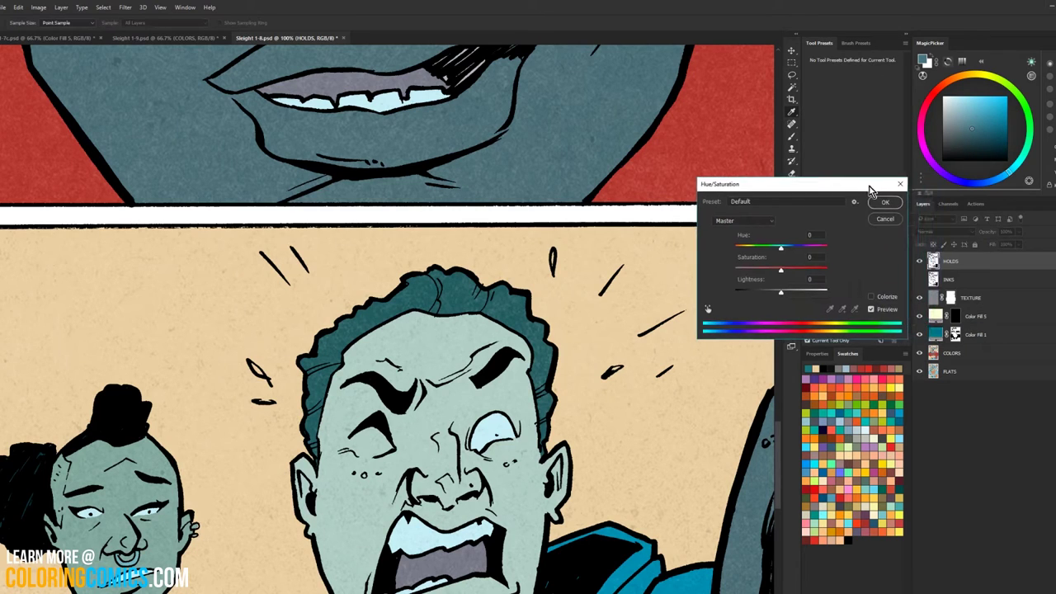
pyautogui.click(868, 297)
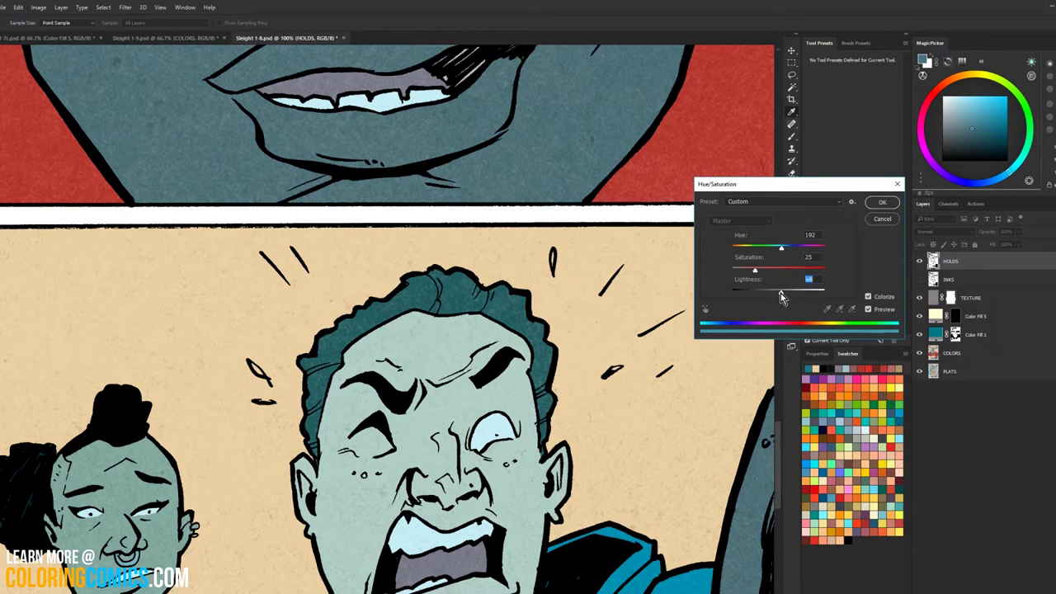
pyautogui.moveTo(778, 292); pyautogui.dragTo(810, 297)
pyautogui.click(881, 203)
pyautogui.press('l')
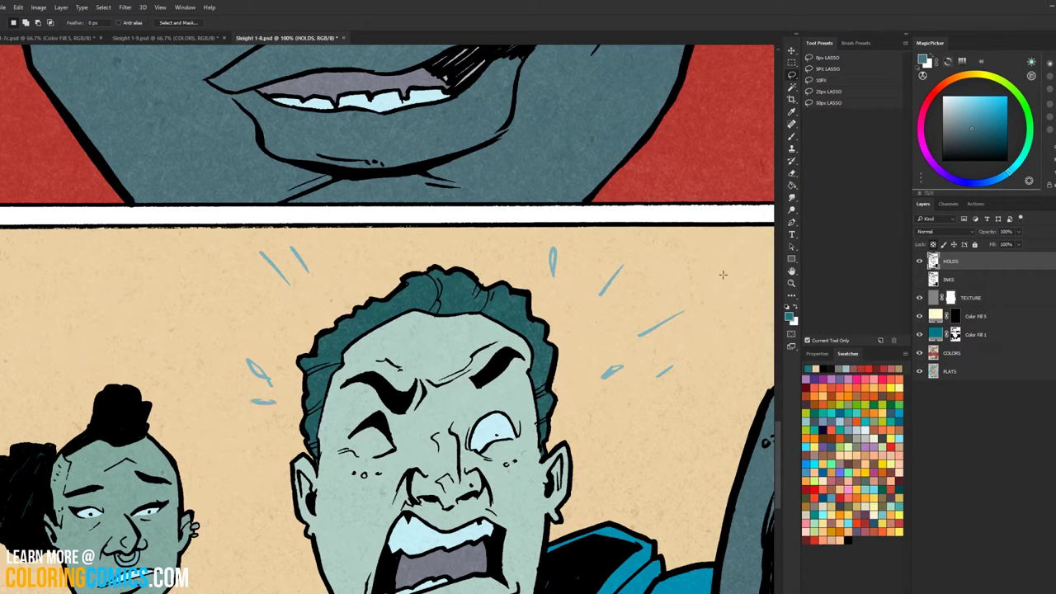
# Step: Examine the new color holds across the page, from the last panel up to the upper panels and the red close-up
pyautogui.moveTo(739, 300); pyautogui.dragTo(699, 293)
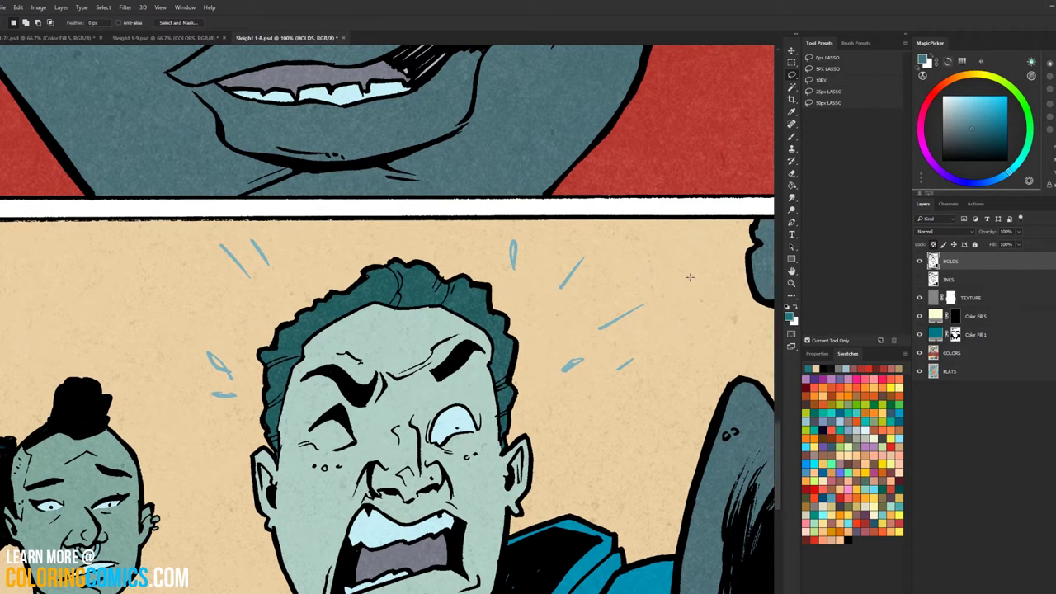
pyautogui.click(790, 283)
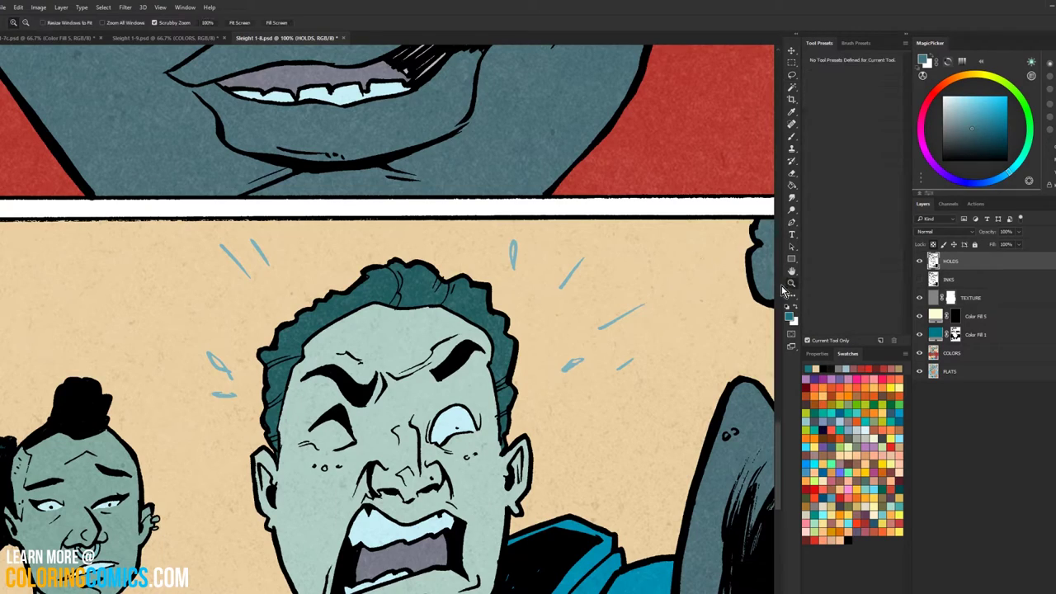
pyautogui.keyDown('alt'); pyautogui.click(711, 332); pyautogui.keyUp('alt')
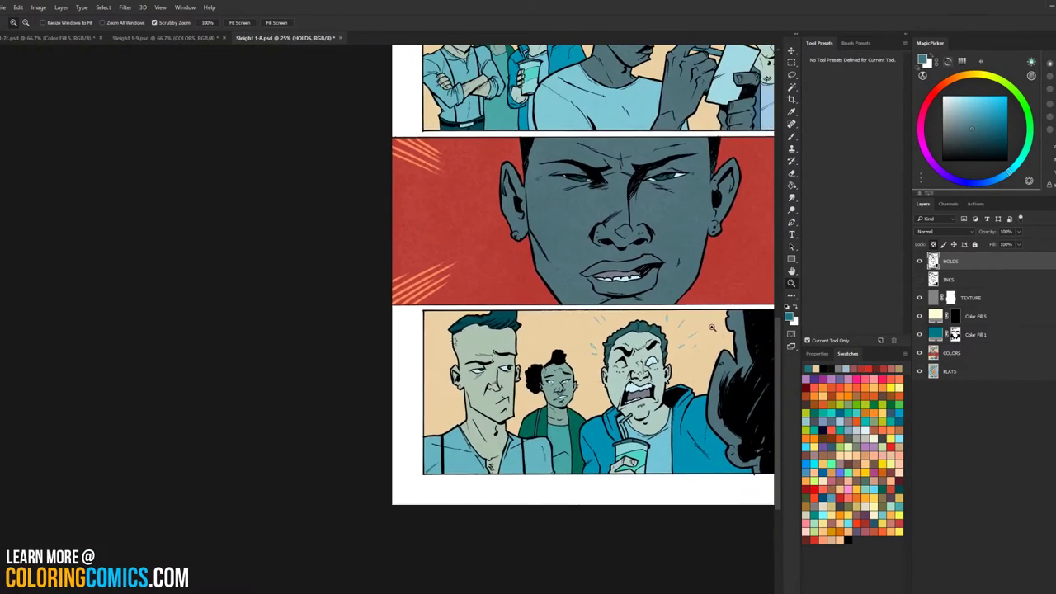
pyautogui.moveTo(730, 323); pyautogui.dragTo(667, 367)
pyautogui.moveTo(731, 286); pyautogui.dragTo(685, 399)
pyautogui.scroll(3, 716, 325)
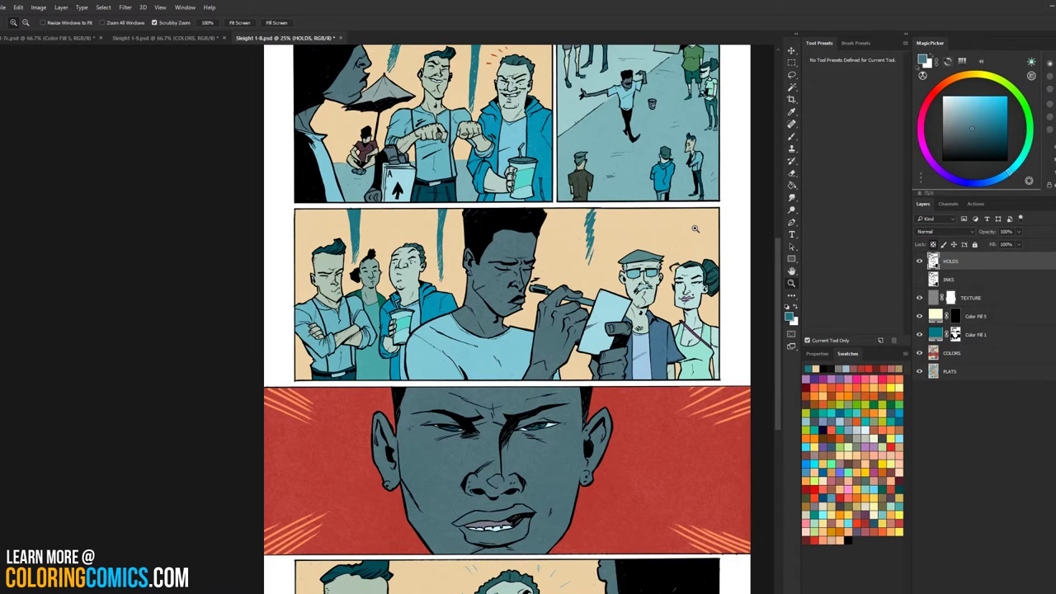
pyautogui.moveTo(702, 369); pyautogui.dragTo(688, 285)
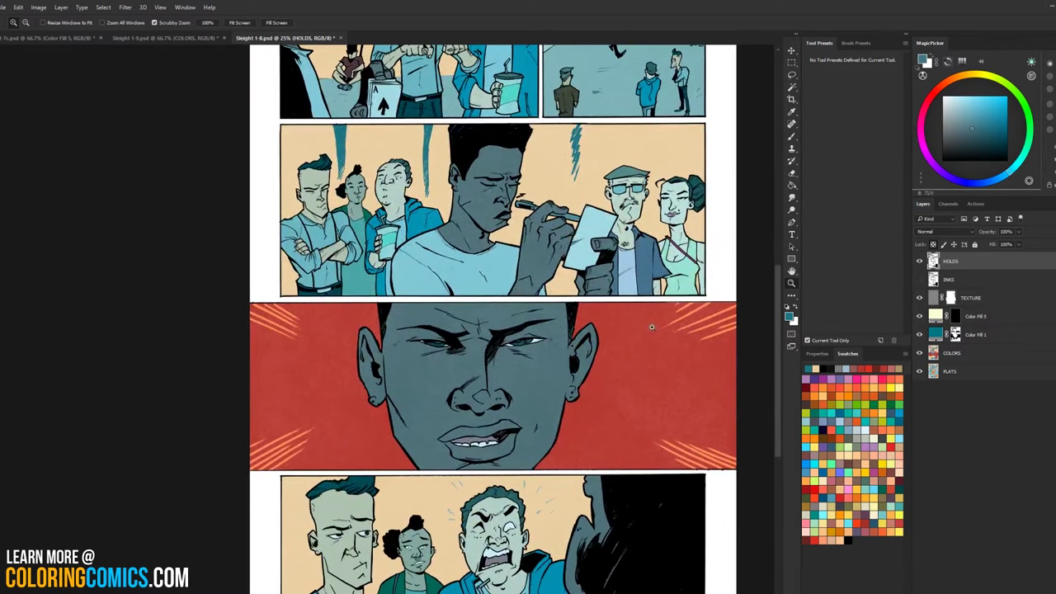
pyautogui.scroll(-1, 664, 328)
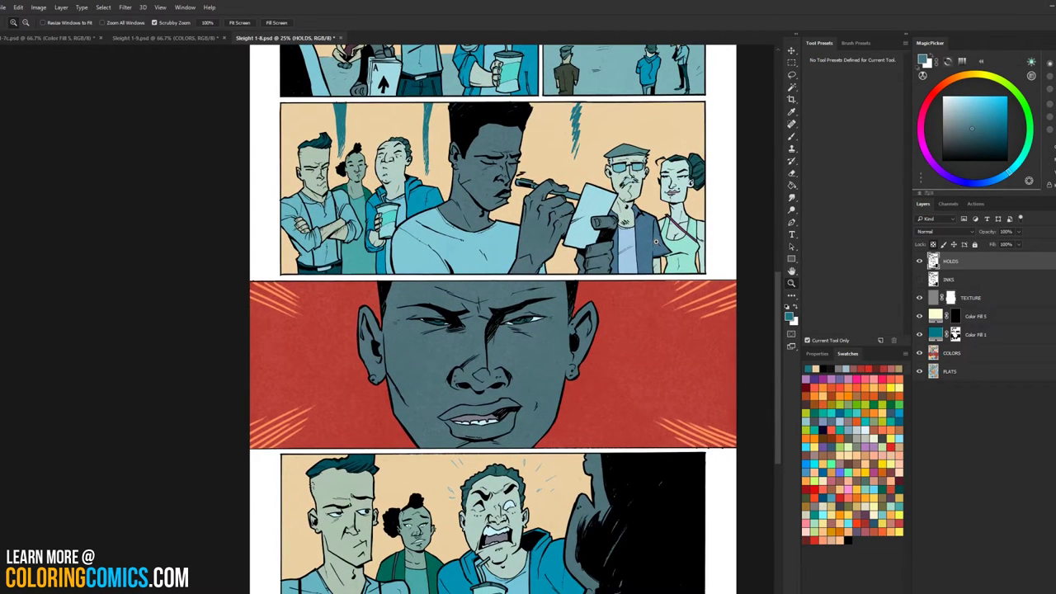
# Step: Darken the selected area of the COLORS layer by lowering its lightness with Hue/Saturation
pyautogui.click(950, 353)
pyautogui.press('w')
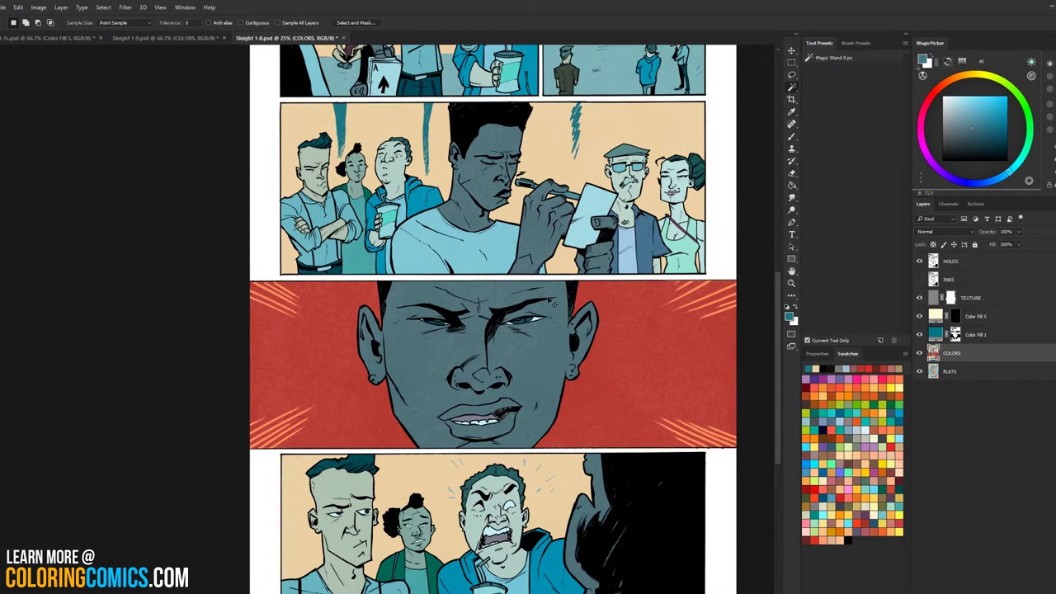
pyautogui.hotkey('ctrl', 'u')
pyautogui.moveTo(778, 292); pyautogui.dragTo(764, 293)
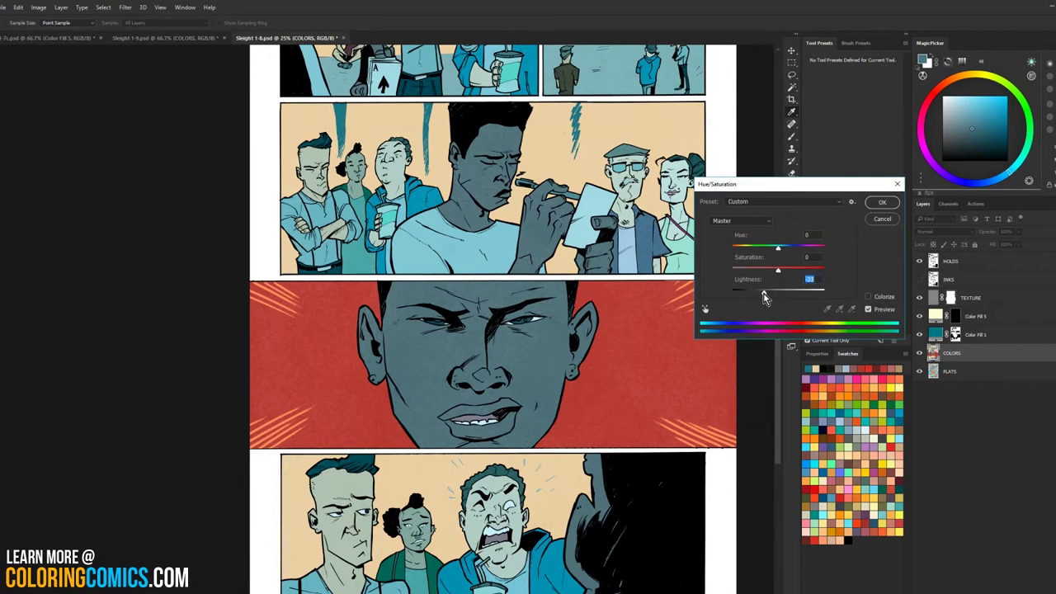
pyautogui.click(882, 202)
# Step: Review the colored page as a whole and panel by panel, checking the teal, orange and light blue color holds
pyautogui.press('z')
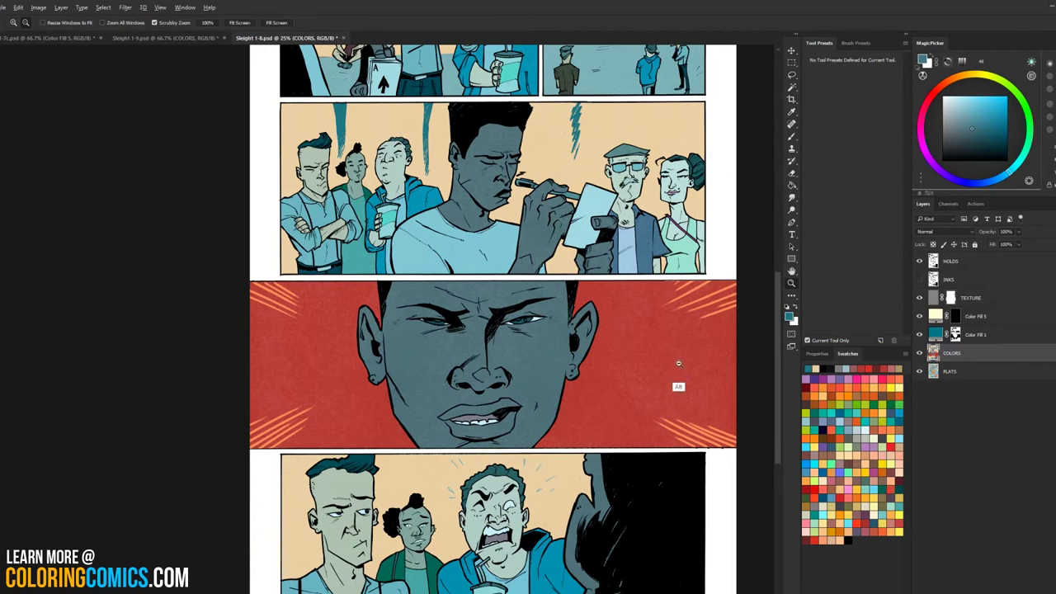
pyautogui.keyDown('alt'); pyautogui.click(678, 363); pyautogui.keyUp('alt')
pyautogui.press('l')
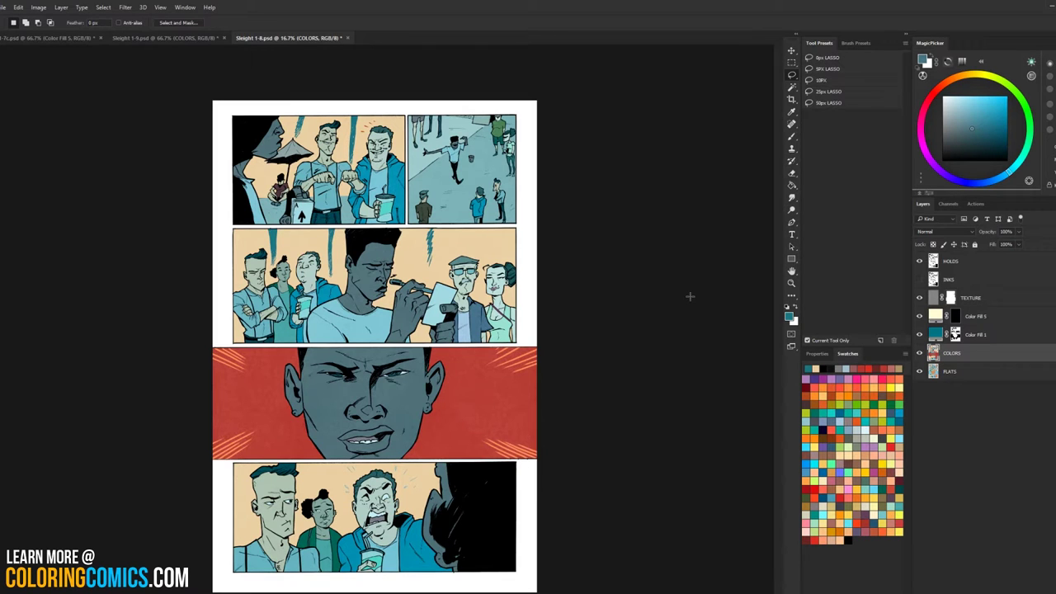
pyautogui.press('z')
pyautogui.click(371, 223)
pyautogui.moveTo(389, 214); pyautogui.dragTo(495, 308)
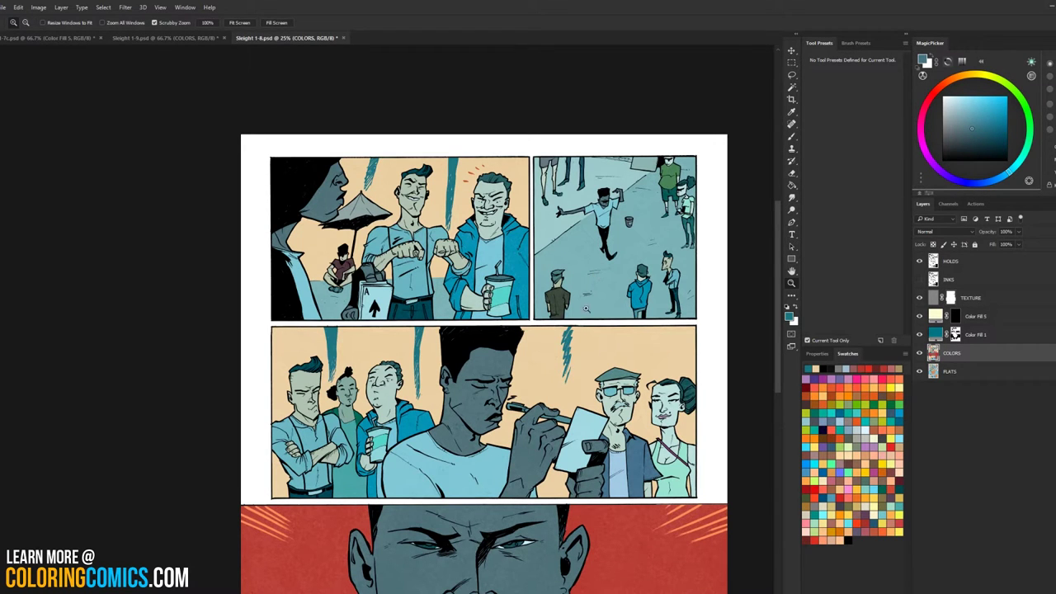
pyautogui.moveTo(577, 440); pyautogui.dragTo(597, 334)
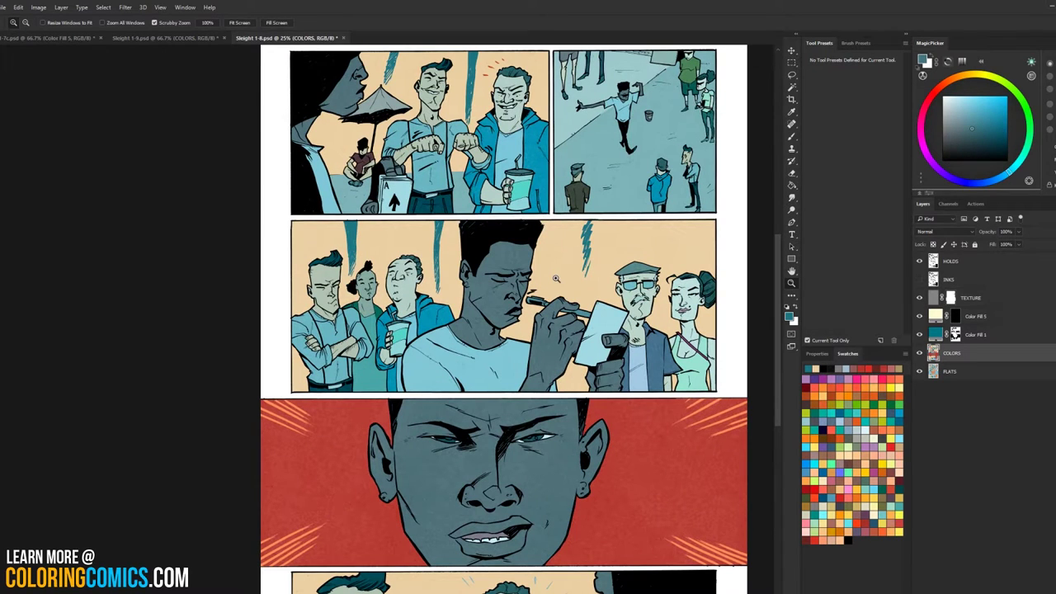
pyautogui.scroll(2, 594, 318)
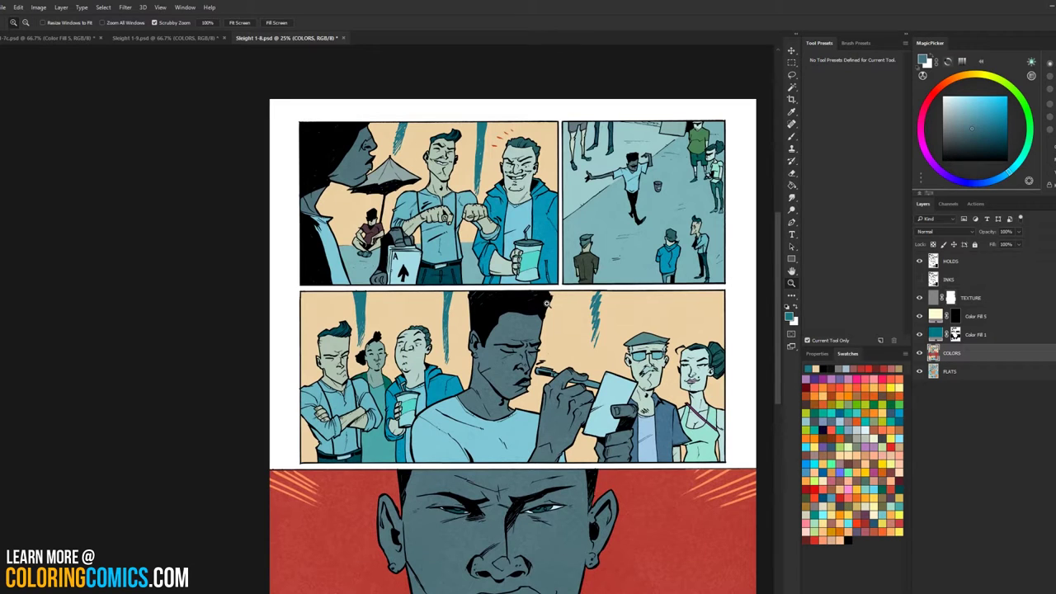
pyautogui.click(559, 220)
pyautogui.keyDown('alt'); pyautogui.click(731, 322); pyautogui.keyUp('alt')
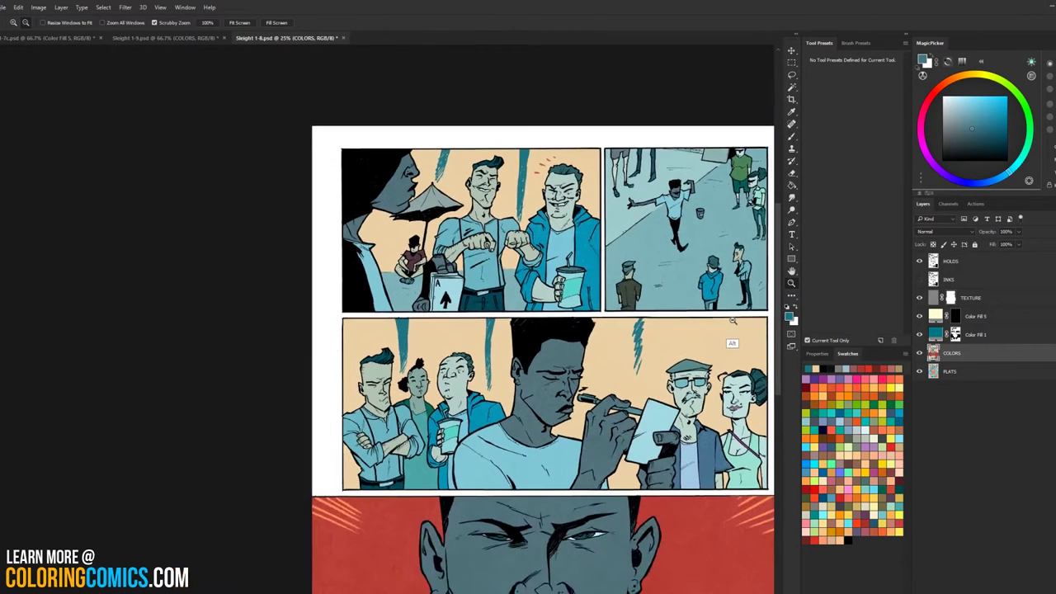
pyautogui.moveTo(725, 334); pyautogui.dragTo(710, 259)
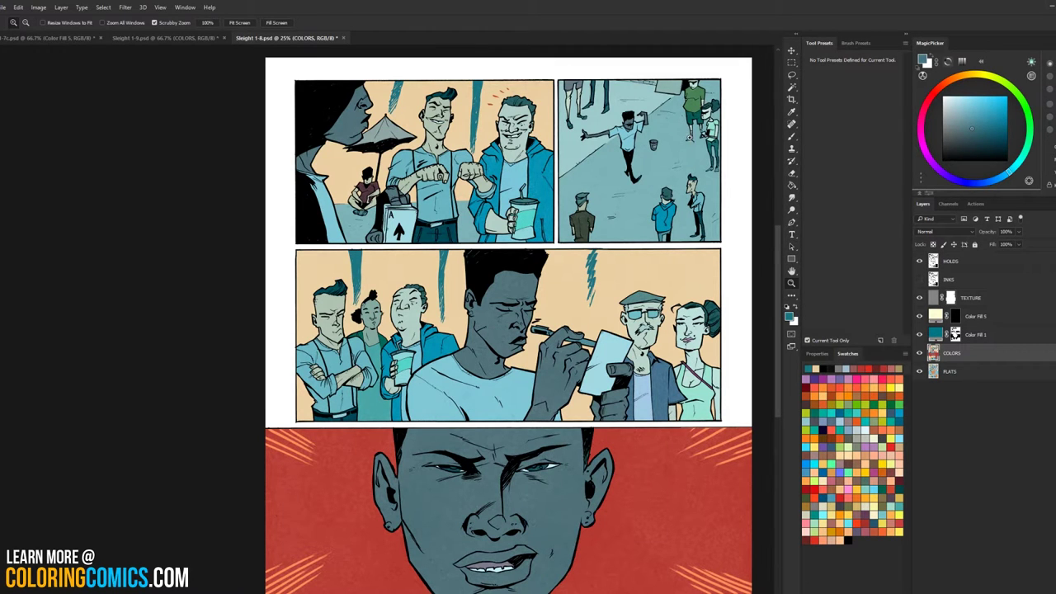
pyautogui.scroll(-5, 664, 233)
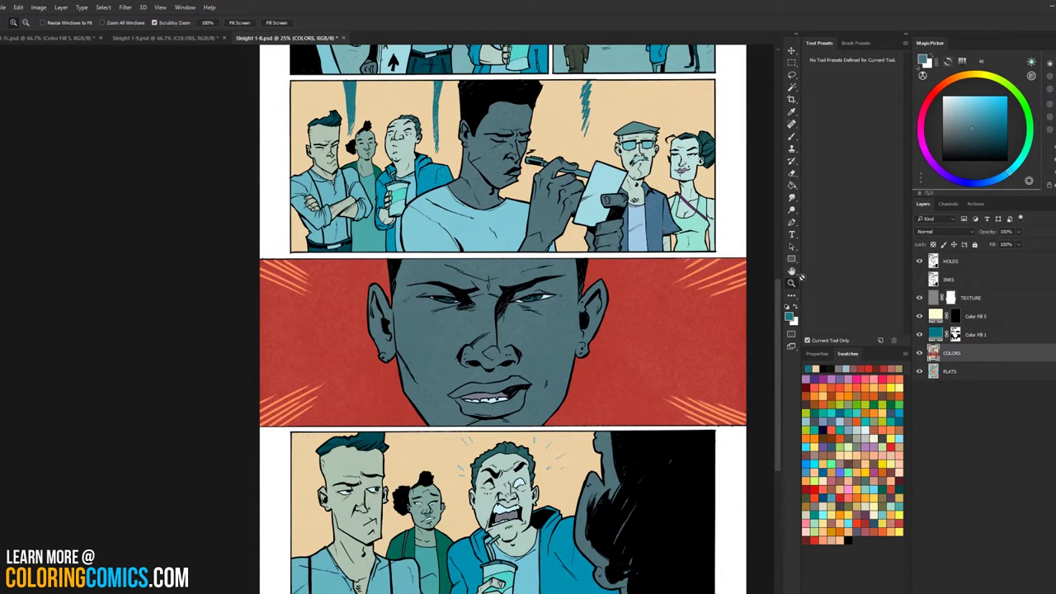
pyautogui.keyDown('alt'); pyautogui.click(745, 305); pyautogui.keyUp('alt')
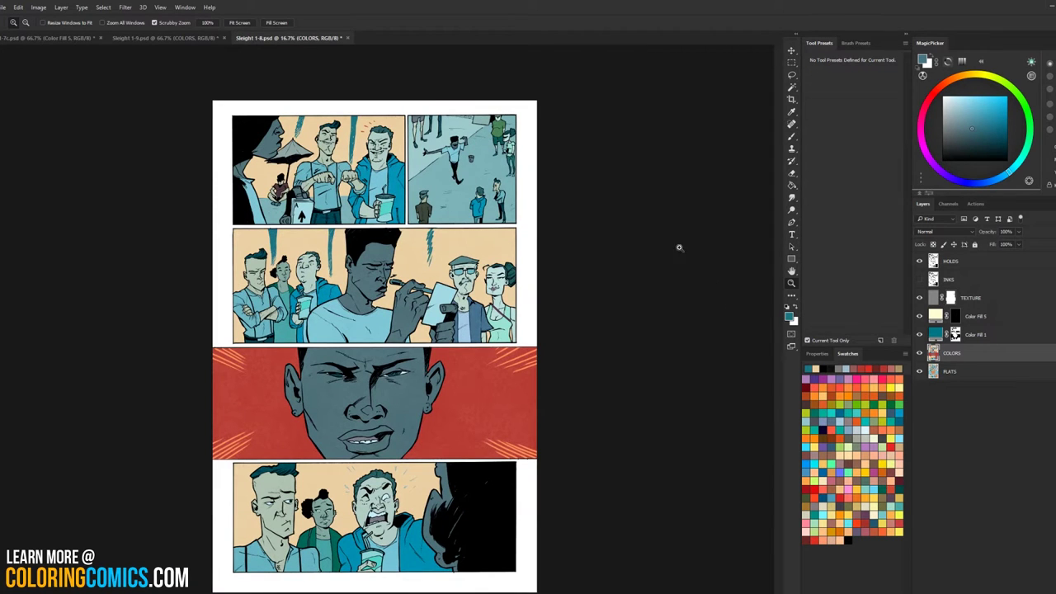
# Step: Select the main character's skin in all panels on the COLORS layer with the Magic Wand
pyautogui.click(379, 236)
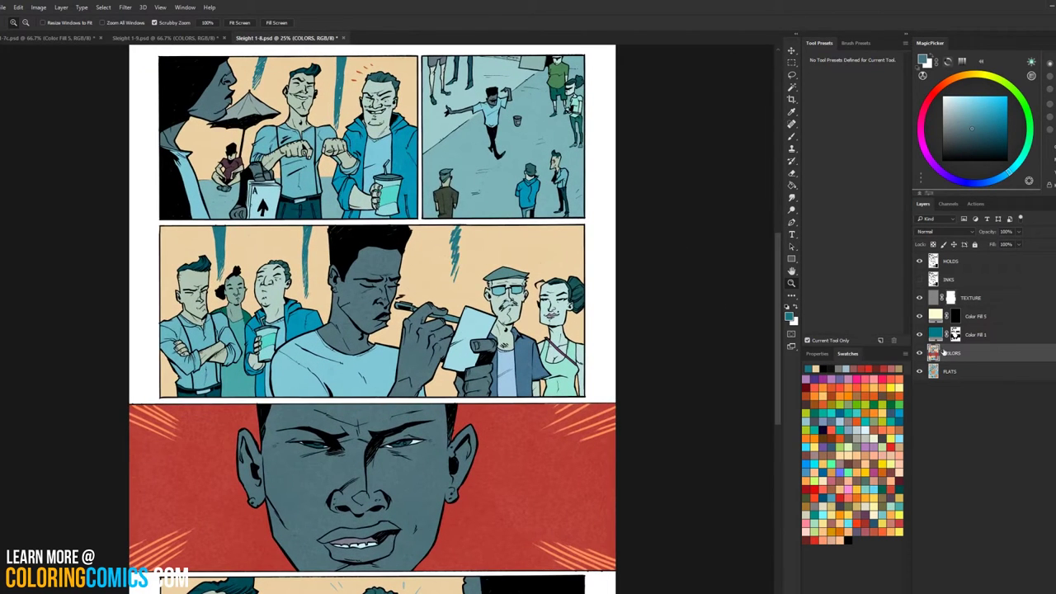
pyautogui.press('w')
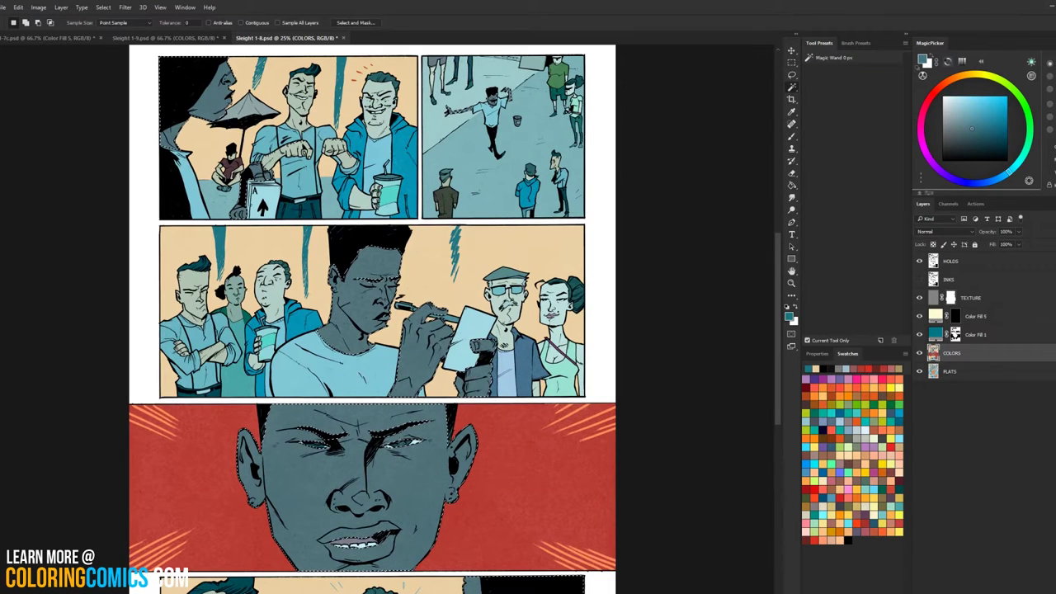
pyautogui.click(431, 353)
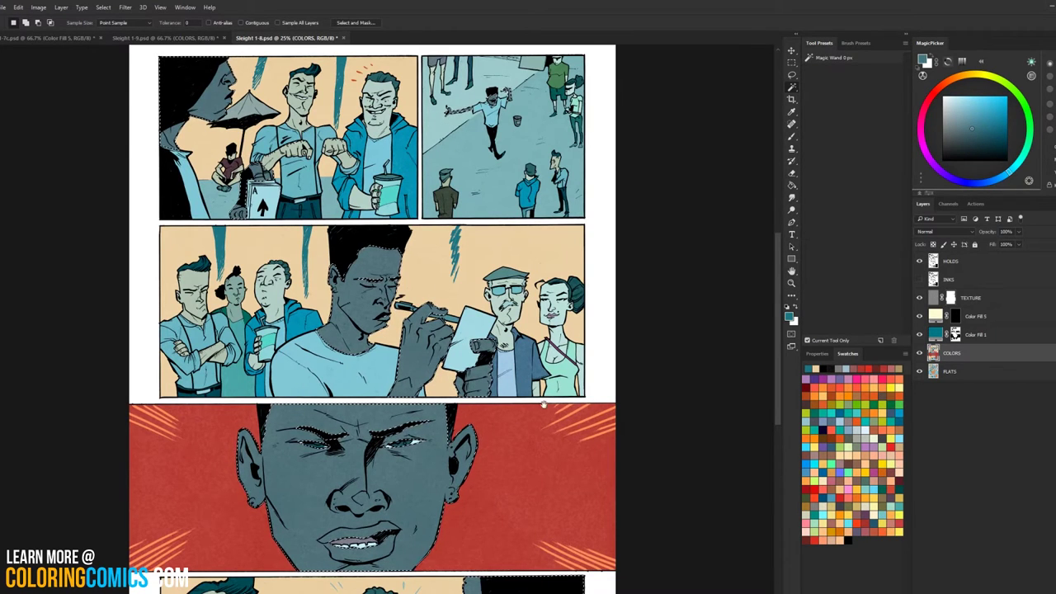
pyautogui.moveTo(552, 402); pyautogui.dragTo(611, 278)
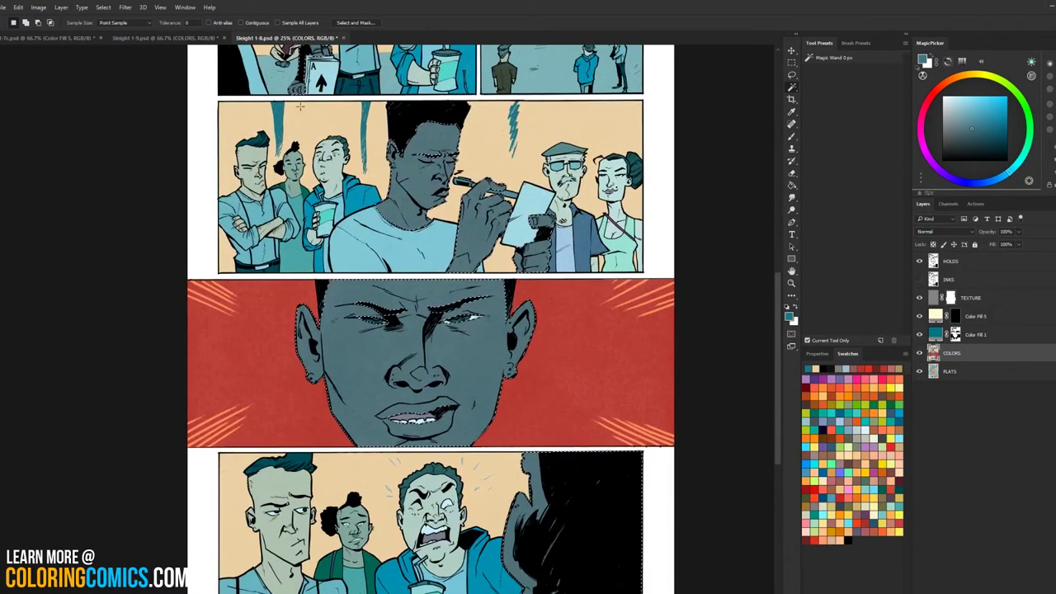
# Step: Sample the reddish-brown shadow tone of the main character's skin from page 1-7c and return to page 1-8
pyautogui.click(80, 38)
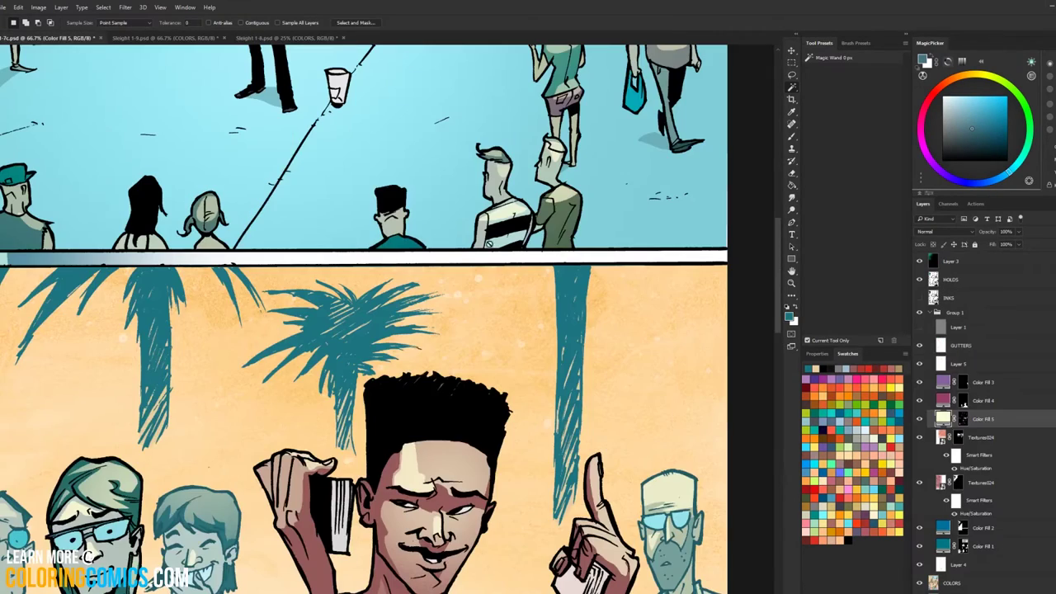
pyautogui.hotkey('ctrl', '1')
pyautogui.moveTo(486, 339); pyautogui.dragTo(488, 313)
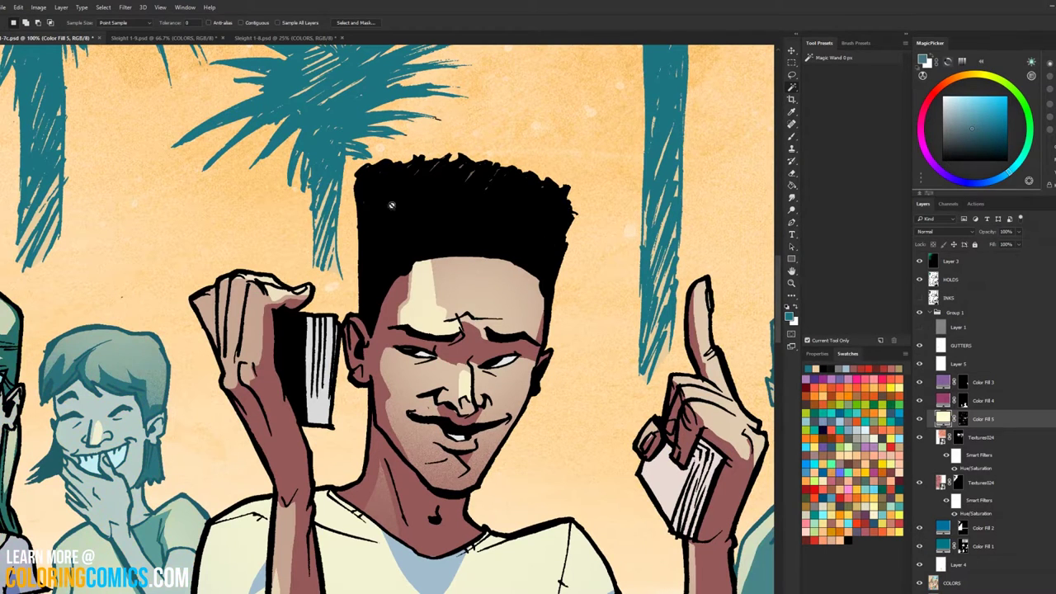
pyautogui.press('b')
pyautogui.keyDown('alt'); pyautogui.click(386, 334); pyautogui.keyUp('alt')
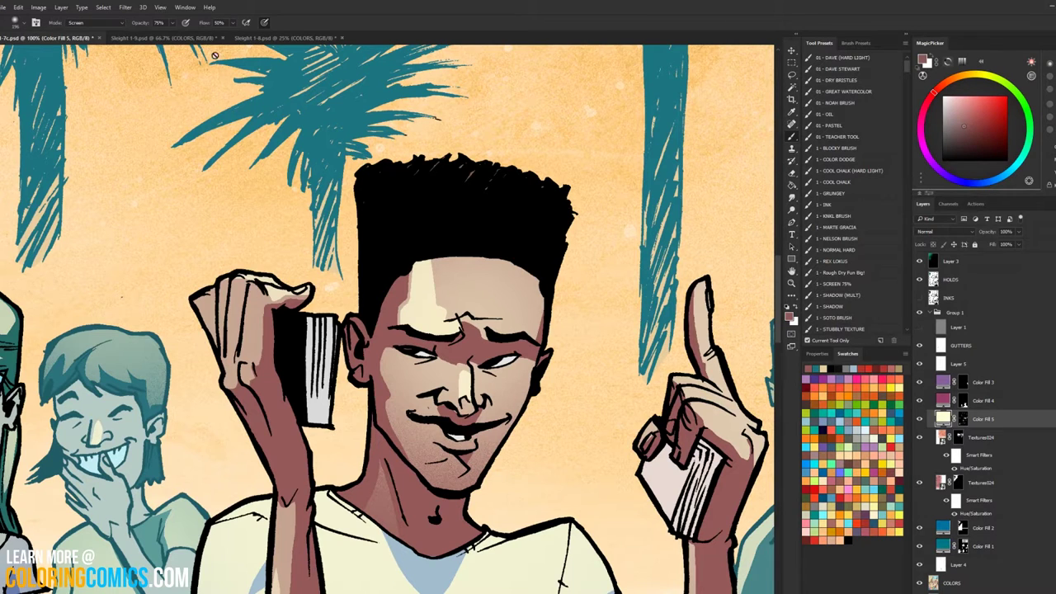
pyautogui.click(253, 42)
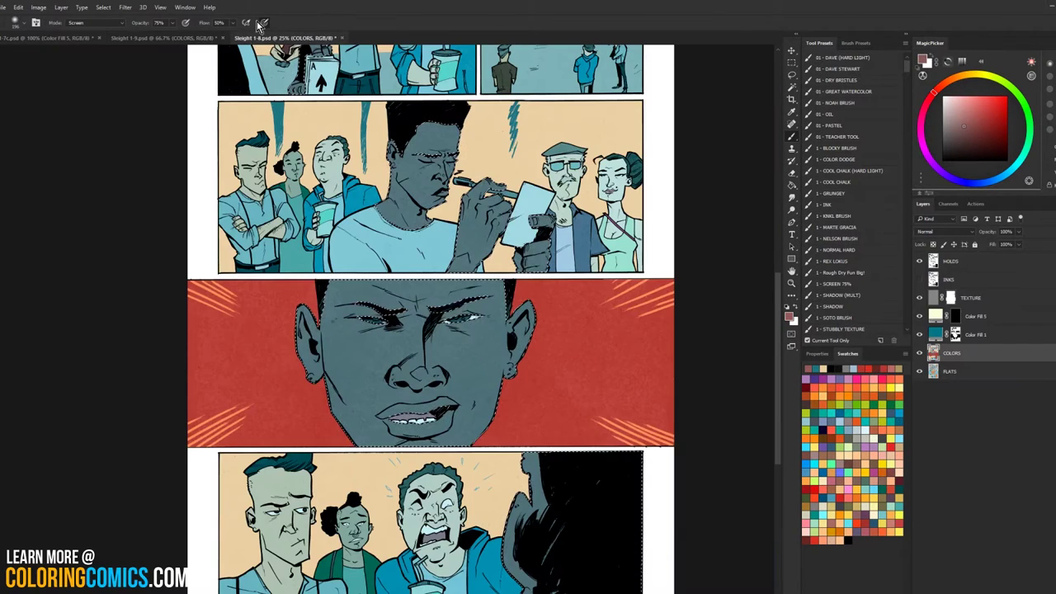
# Step: Fill the selected skin with black on the Color Fill 1 mask to remove the teal tint, and deselect it
pyautogui.moveTo(687, 278); pyautogui.dragTo(677, 370)
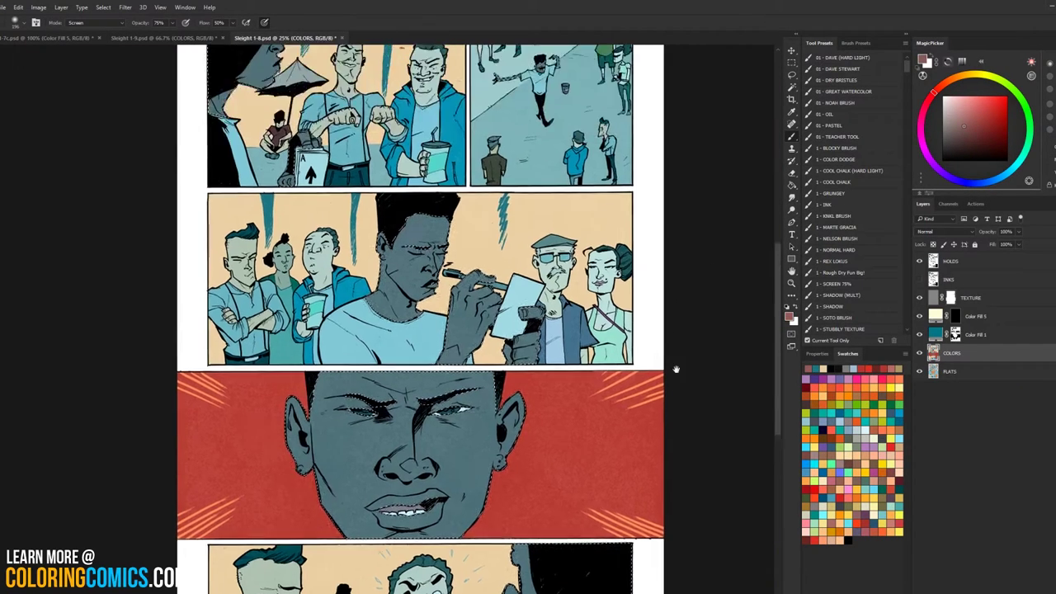
pyautogui.click(956, 334)
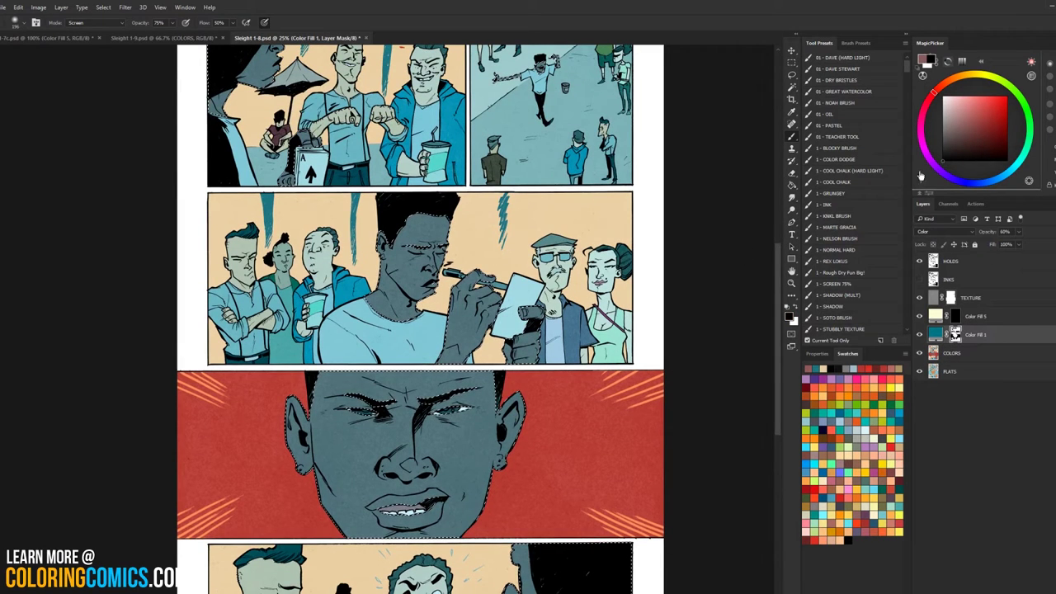
pyautogui.click(928, 56)
pyautogui.press('g')
pyautogui.click(437, 374)
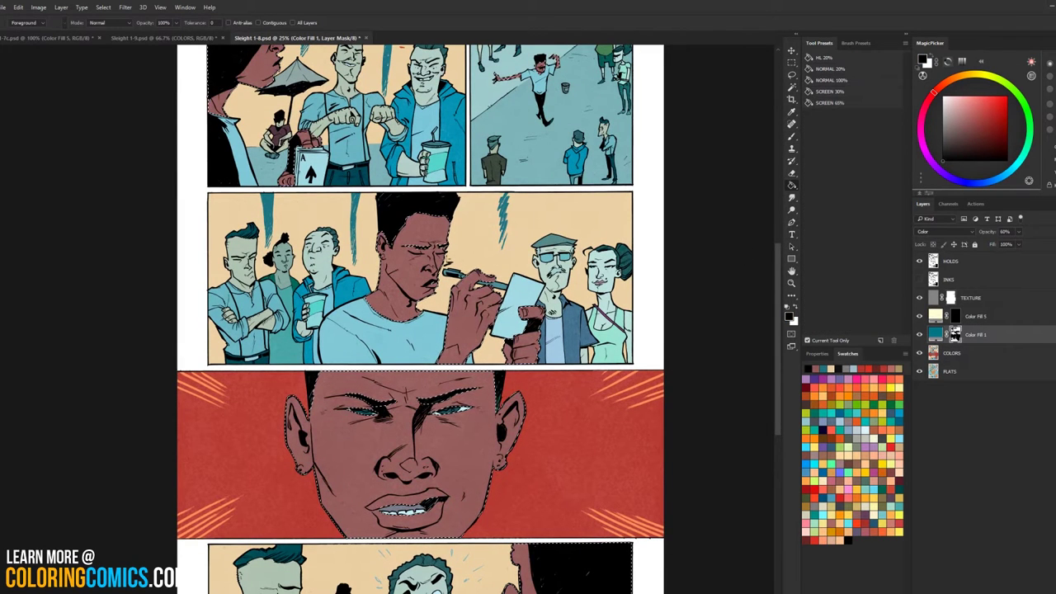
pyautogui.hotkey('ctrl', 'd')
# Step: Lasso the eyes and mouth of the red-panel close-up and fill them with black on the Color Fill 1 mask
pyautogui.press('l')
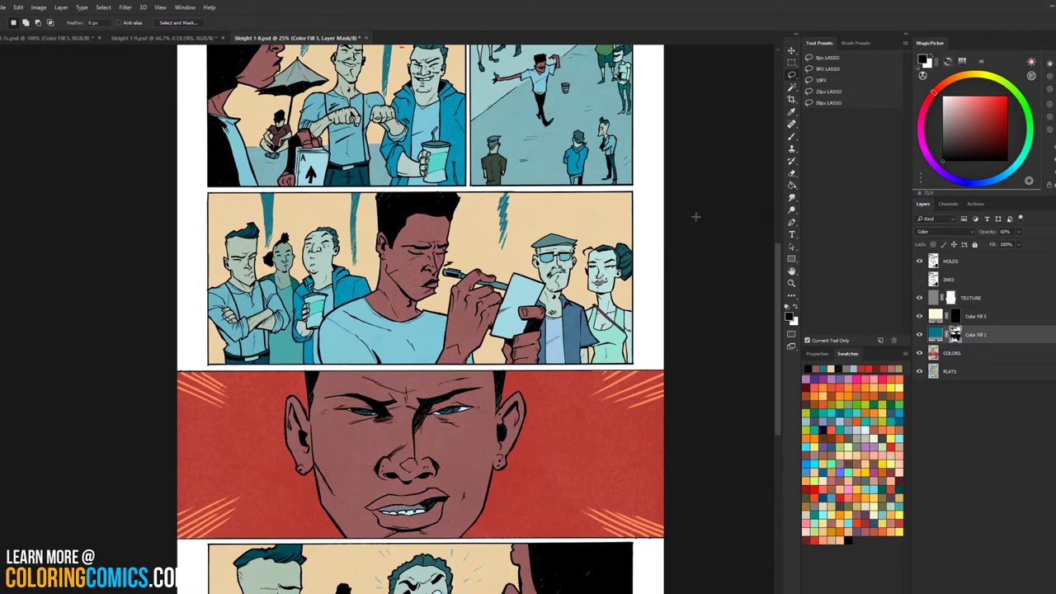
pyautogui.moveTo(332, 395)
pyautogui.mouseDown()
pyautogui.moveTo(371, 519)
pyautogui.moveTo(477, 449)
pyautogui.moveTo(331, 396)
pyautogui.mouseUp()
pyautogui.click(949, 353)
pyautogui.press('g')
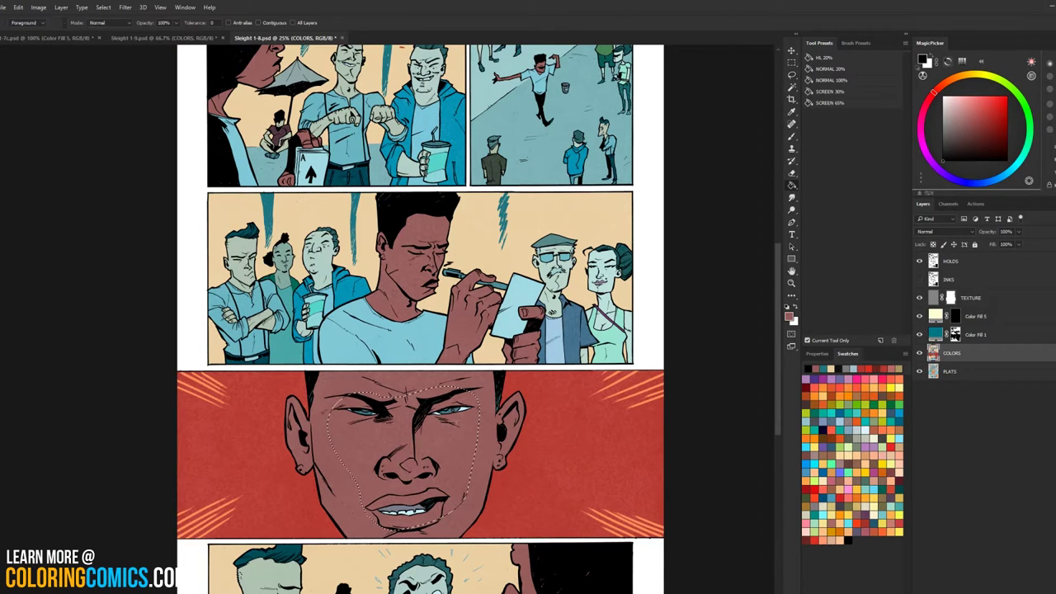
pyautogui.click(954, 334)
pyautogui.press('d')
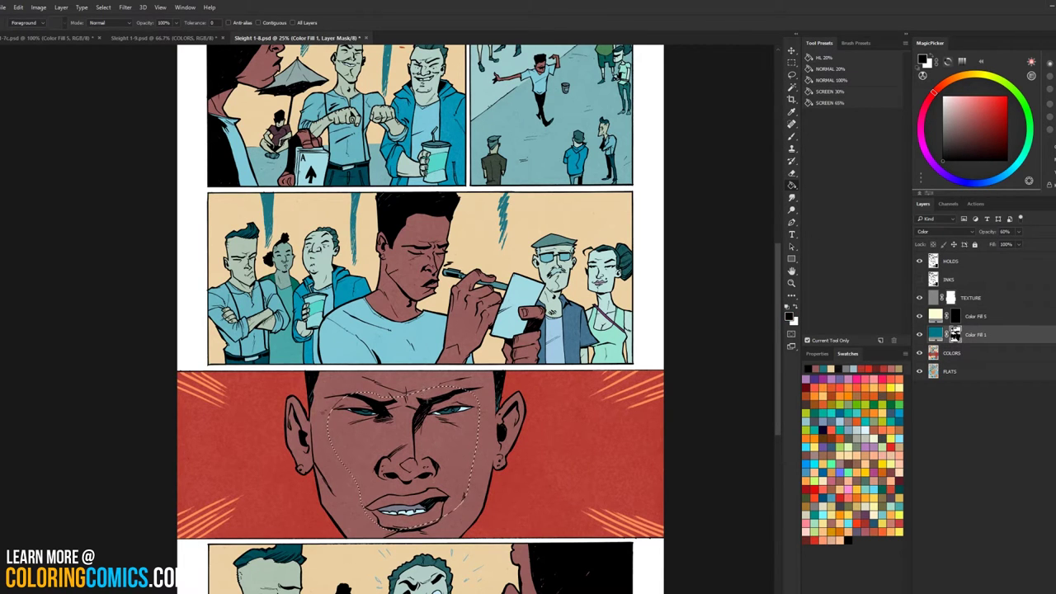
pyautogui.click(432, 402)
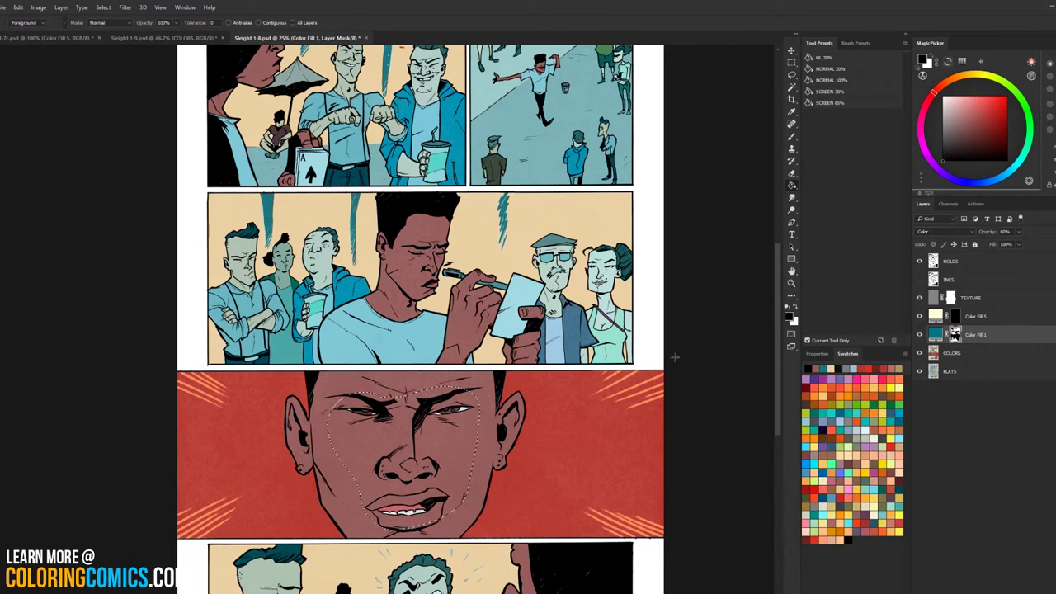
pyautogui.hotkey('ctrl', 'd')
# Step: Mask the main character's black hair and eyebrows out of Color Fill 1 using a selection from the COLORS layer
pyautogui.press('l')
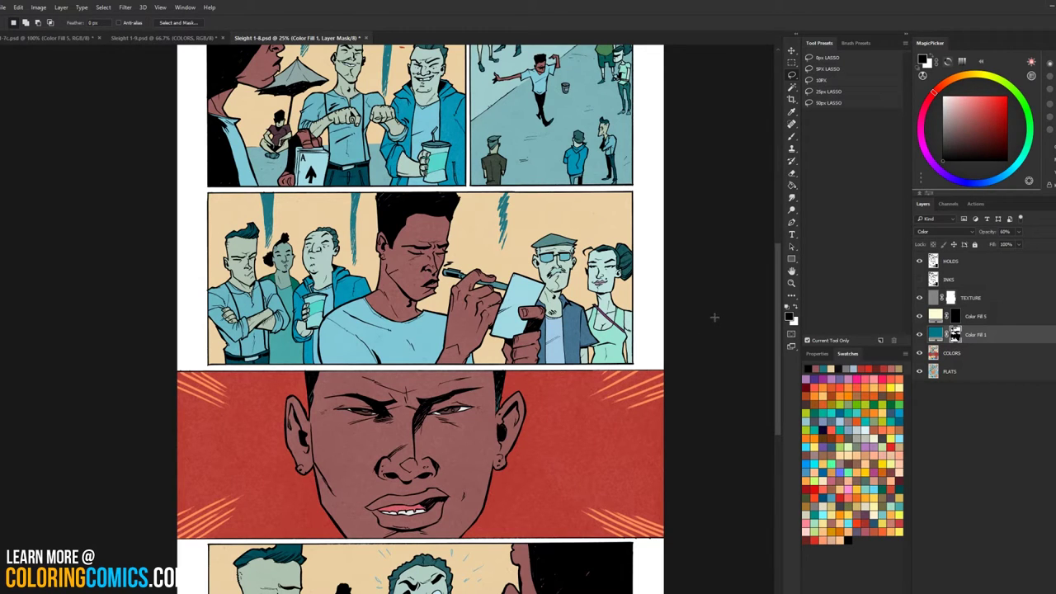
pyautogui.click(949, 354)
pyautogui.press('g')
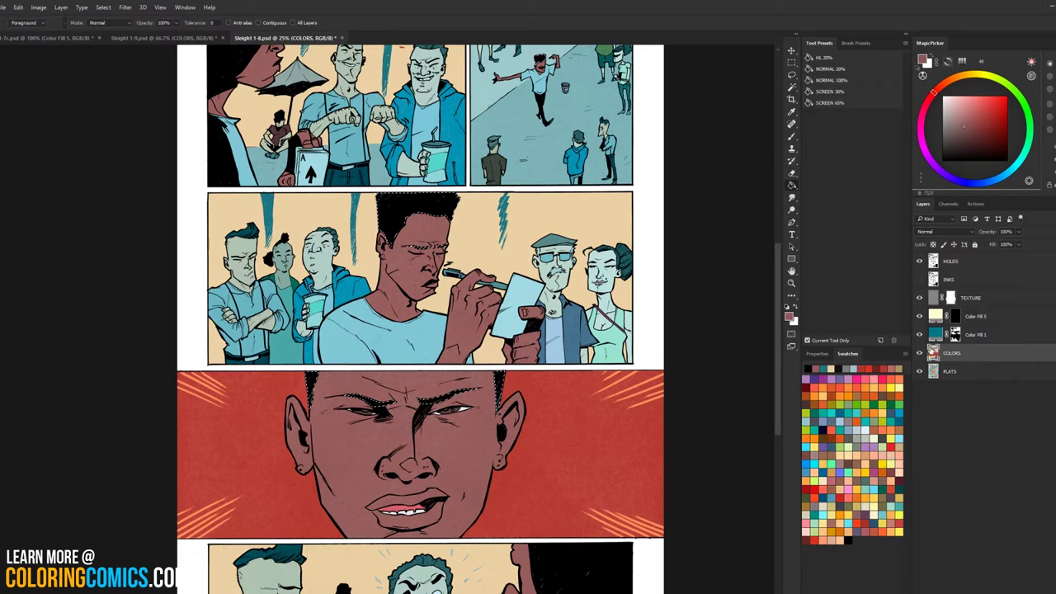
pyautogui.click(955, 334)
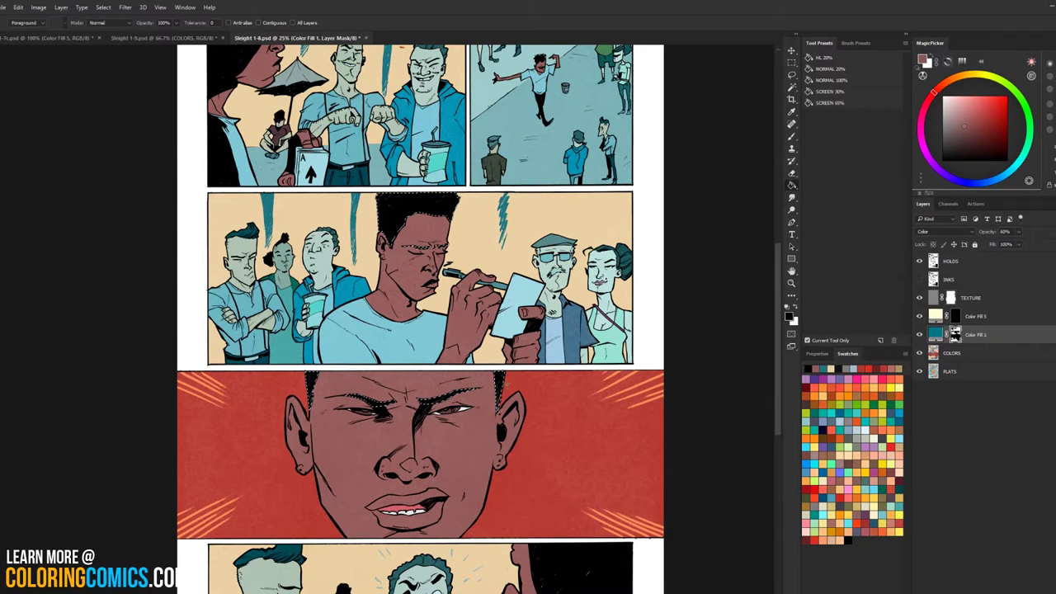
pyautogui.press('l')
pyautogui.click(724, 299)
pyautogui.press('g')
# Step: Select the main character's light shirt on the COLORS layer and mask it out of Color Fill 1
pyautogui.click(793, 285)
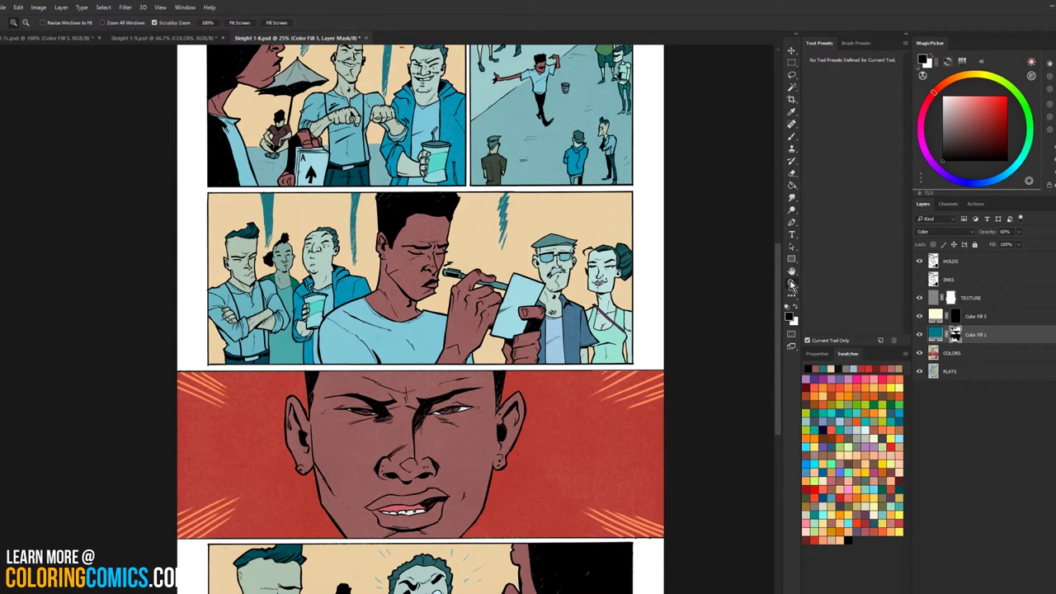
pyautogui.keyDown('alt'); pyautogui.click(749, 353); pyautogui.keyUp('alt')
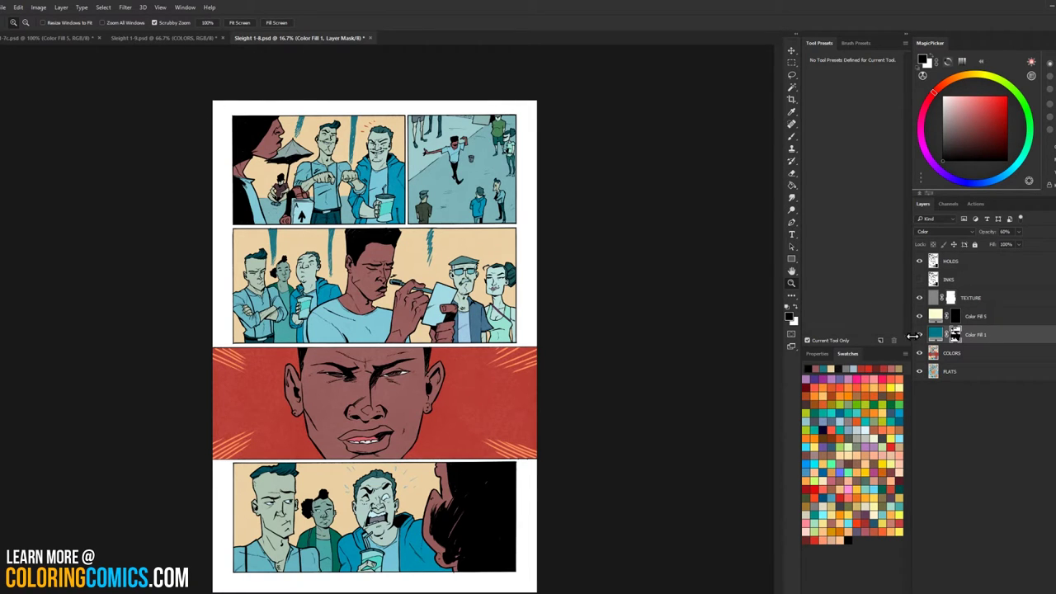
pyautogui.click(945, 353)
pyautogui.press('w')
pyautogui.click(407, 254)
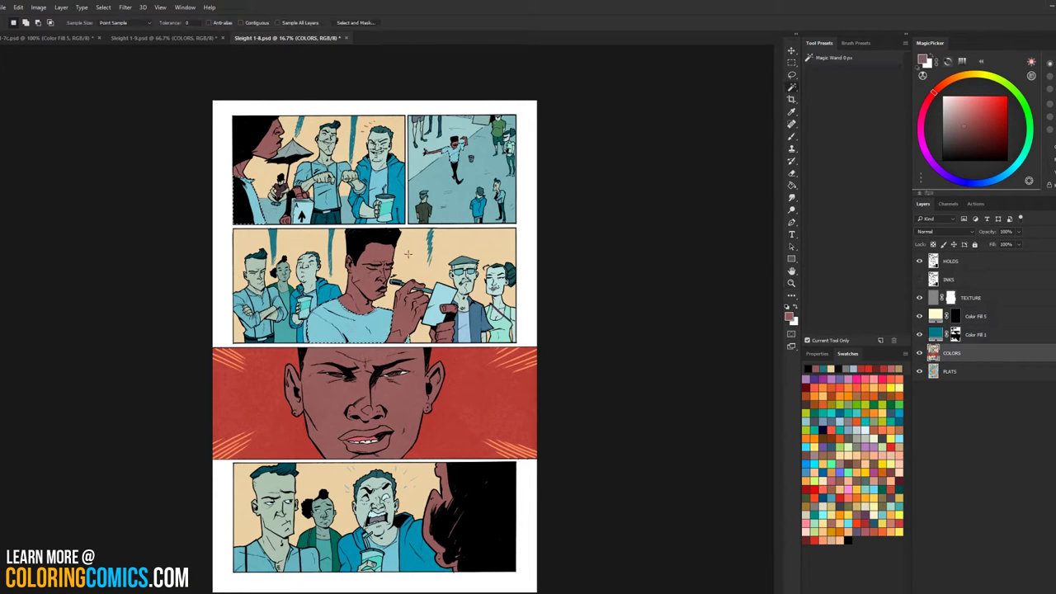
pyautogui.click(955, 317)
pyautogui.click(956, 334)
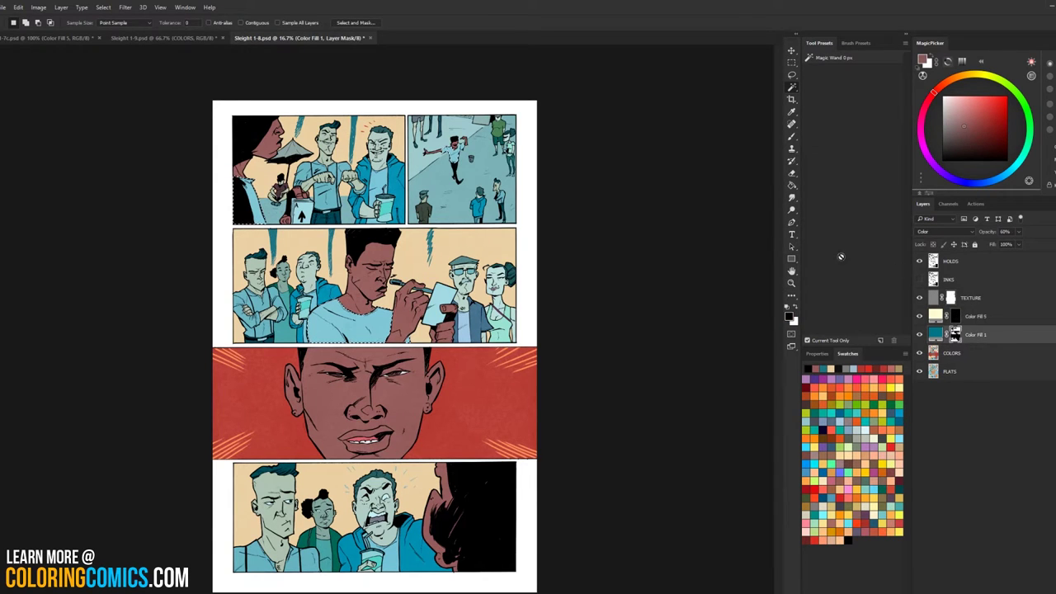
pyautogui.press('l')
pyautogui.hotkey('ctrl', 'd')
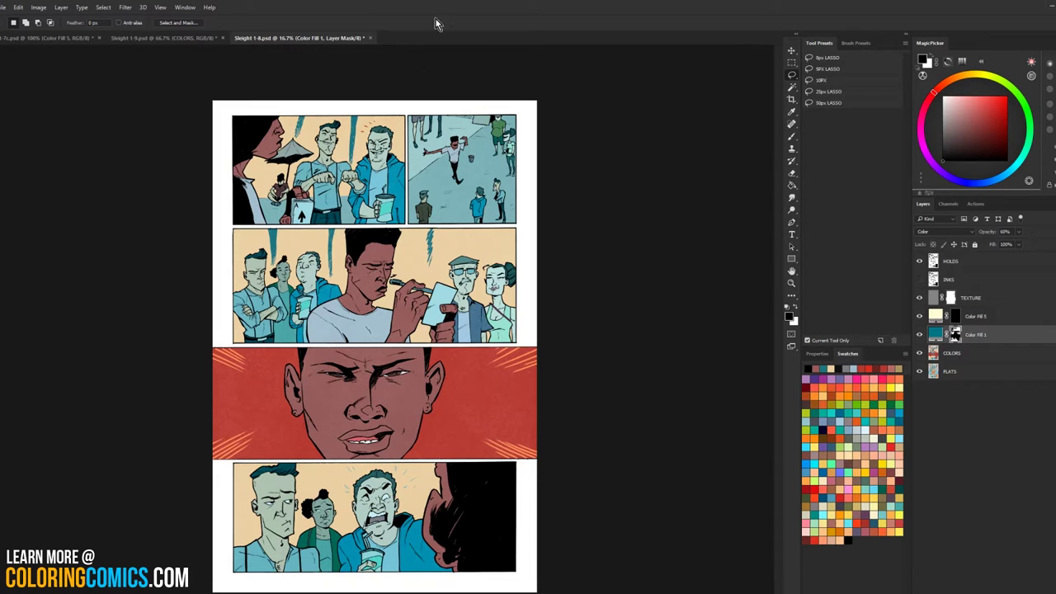
pyautogui.click(70, 39)
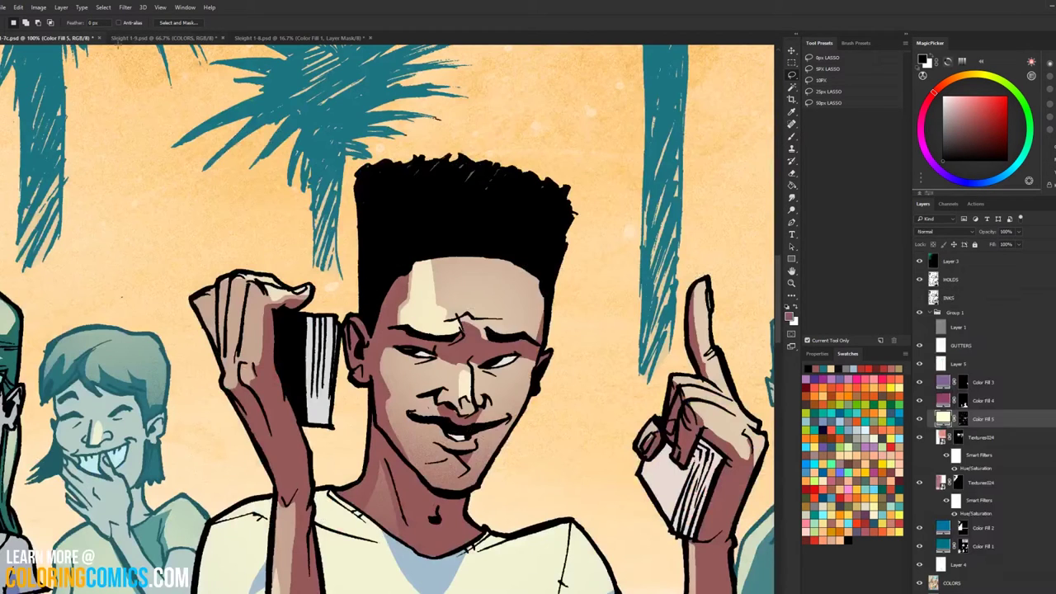
pyautogui.click(292, 38)
pyautogui.moveTo(379, 214); pyautogui.dragTo(428, 238)
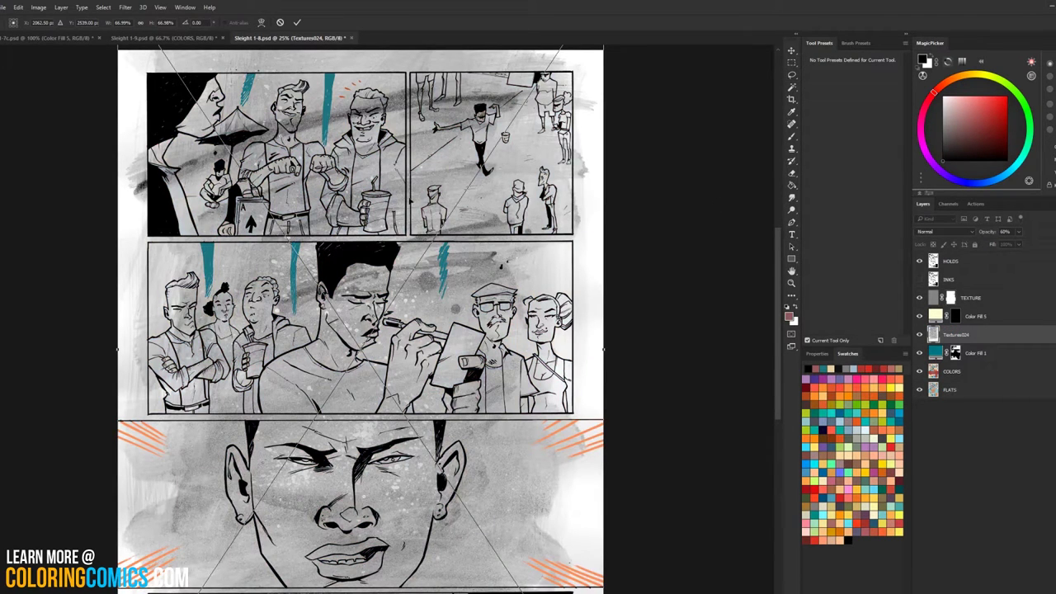
pyautogui.moveTo(379, 194); pyautogui.dragTo(482, 254)
pyautogui.click(785, 52)
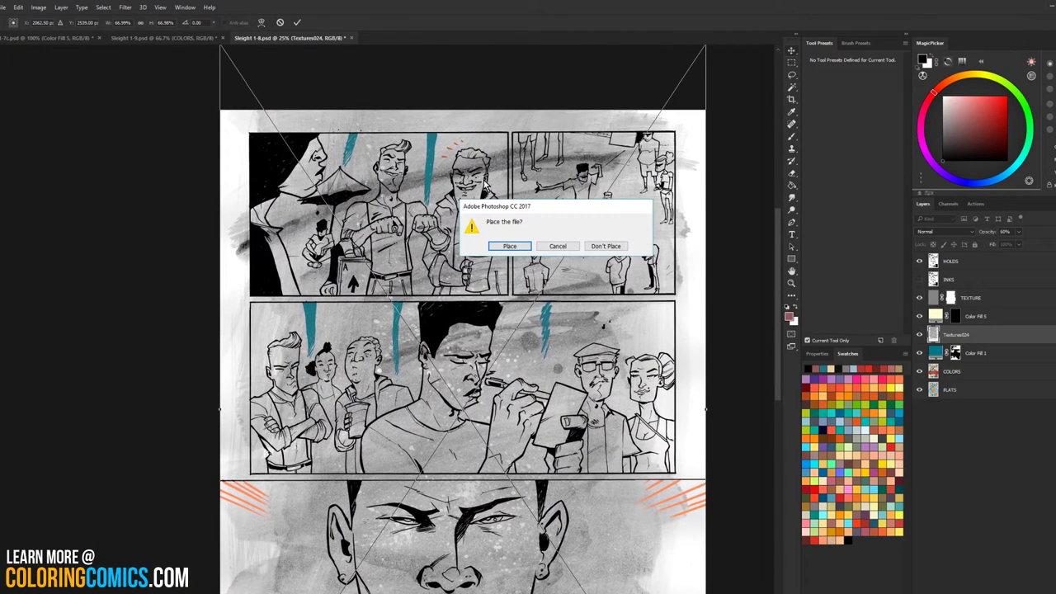
pyautogui.click(561, 245)
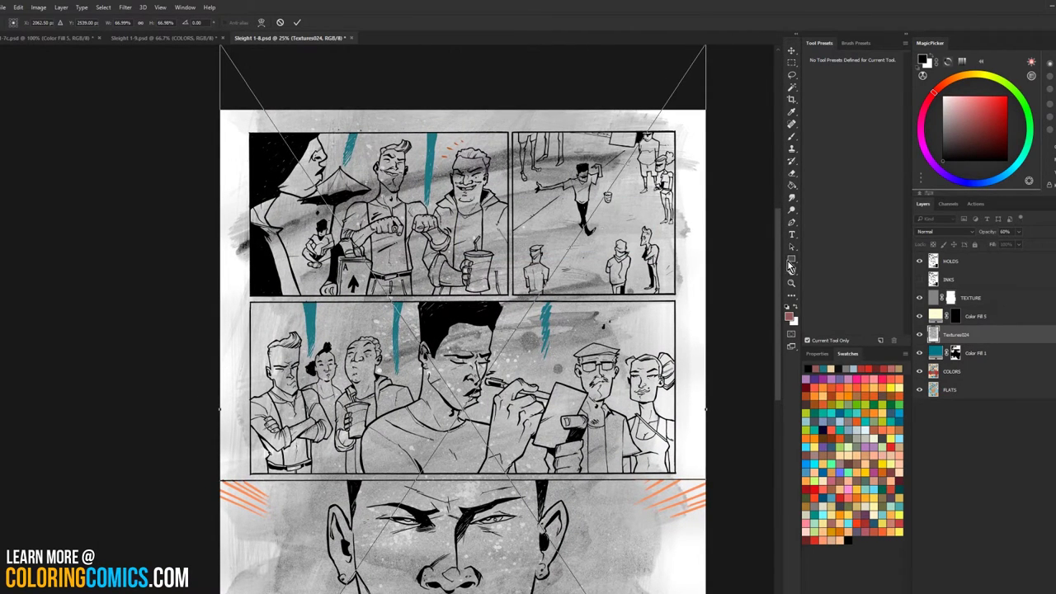
pyautogui.click(791, 283)
pyautogui.click(562, 247)
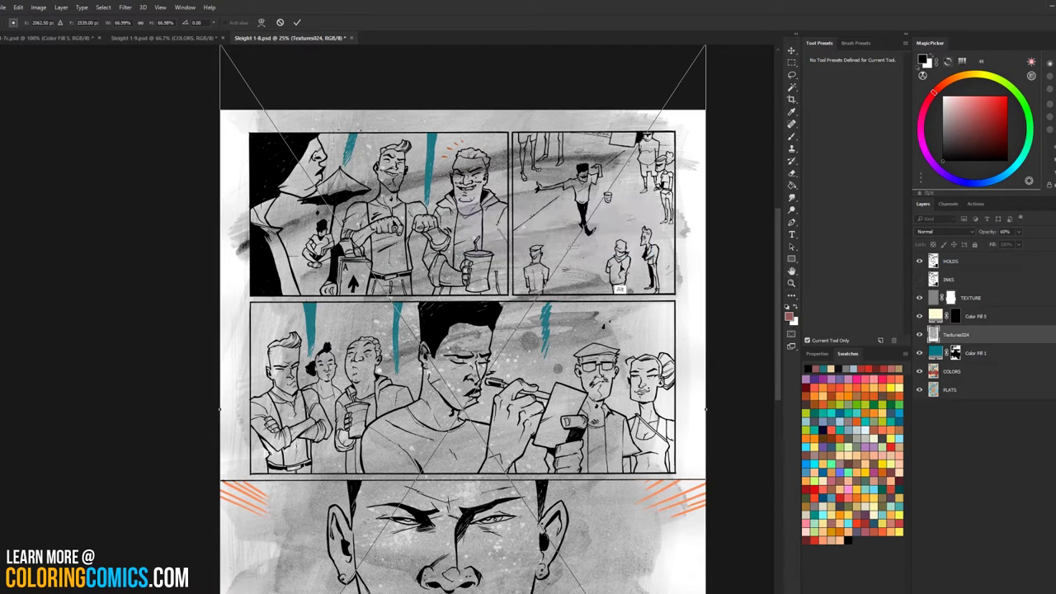
pyautogui.click(792, 284)
pyautogui.click(606, 246)
# Step: Place the Textures024 image above Color Fill 1, scale it to about 85% width and 76% height, and move it over the upper panels
pyautogui.click(791, 284)
pyautogui.keyDown('alt'); pyautogui.click(723, 340); pyautogui.keyUp('alt')
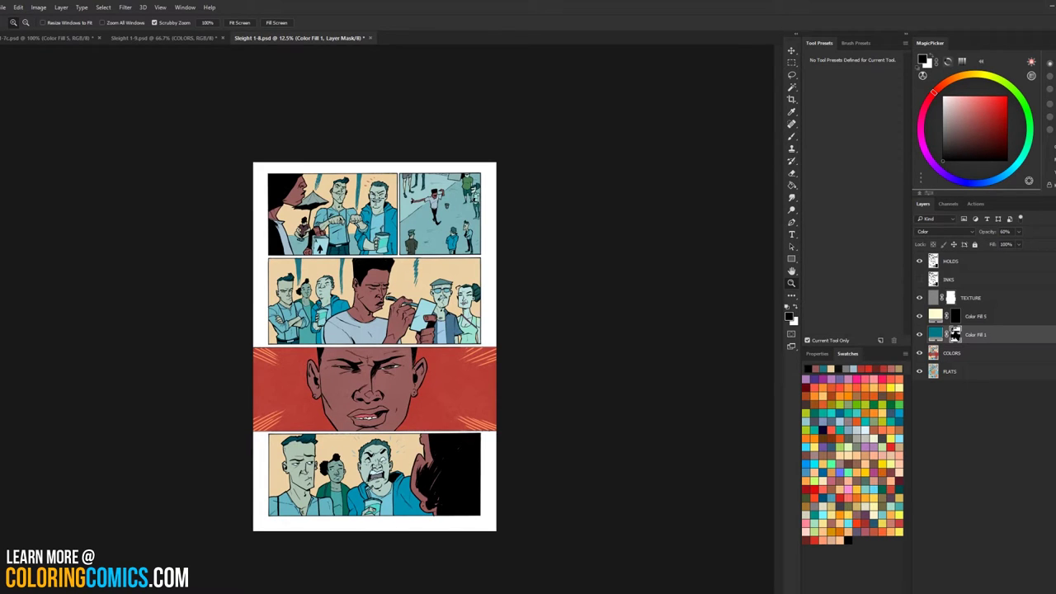
pyautogui.moveTo(0, 288); pyautogui.dragTo(428, 287)
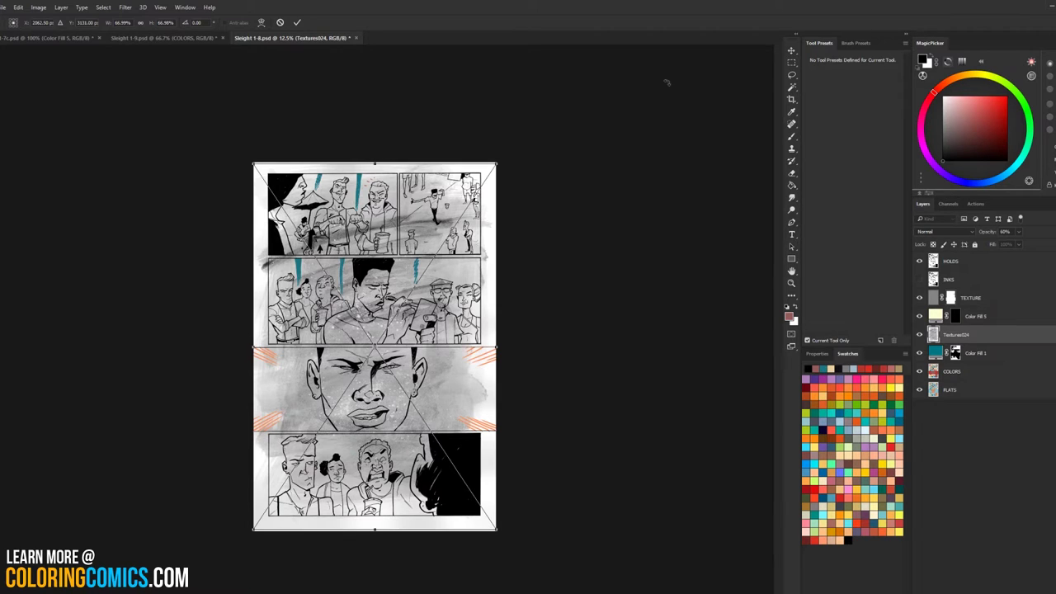
pyautogui.click(792, 51)
pyautogui.click(551, 246)
pyautogui.moveTo(383, 198); pyautogui.dragTo(406, 258)
pyautogui.moveTo(279, 189); pyautogui.dragTo(212, 139)
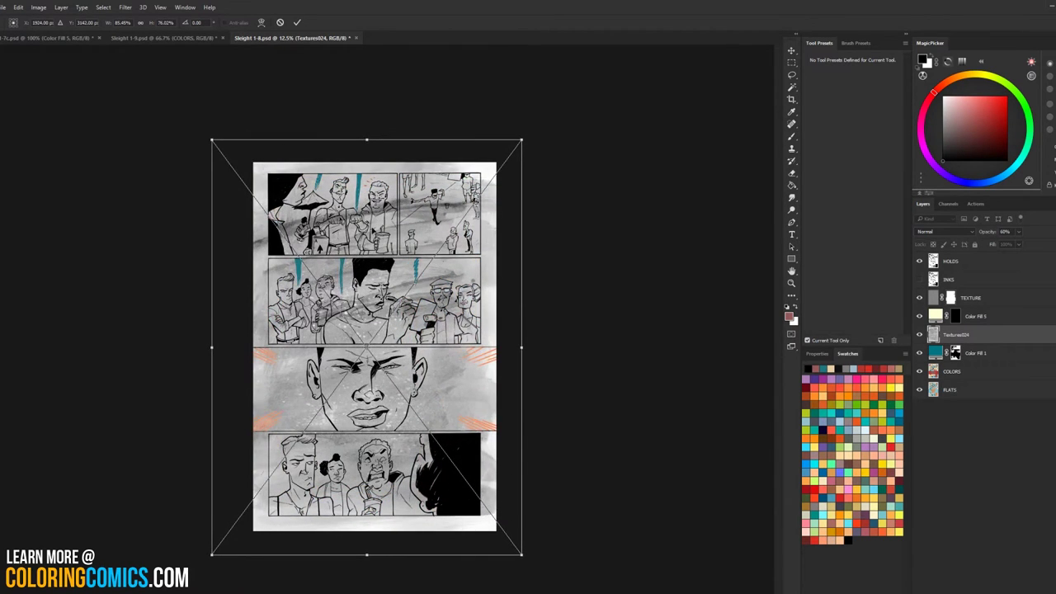
pyautogui.moveTo(380, 230); pyautogui.dragTo(381, 154)
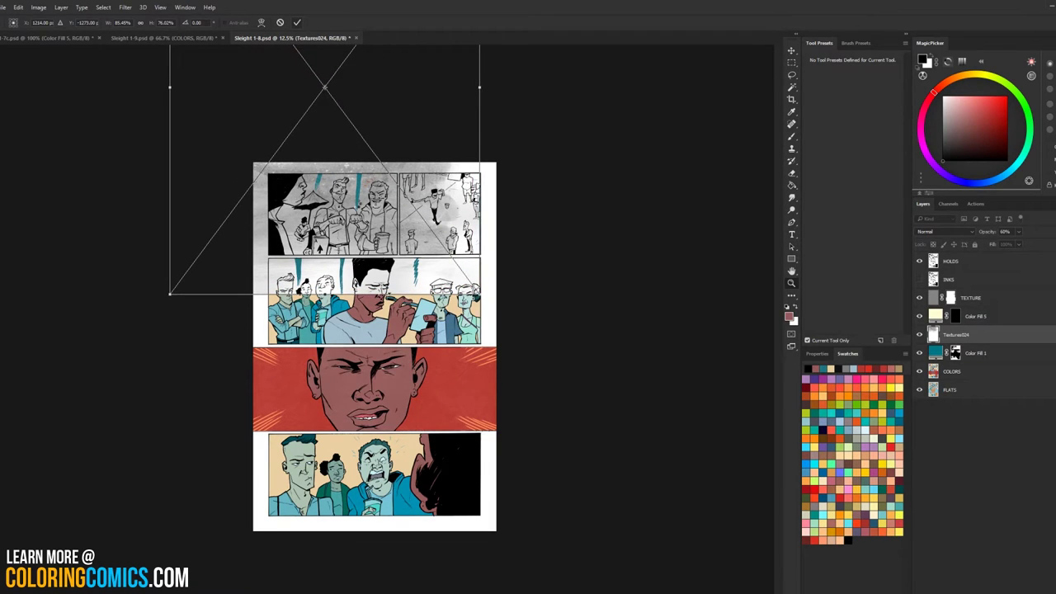
pyautogui.press('Return')
# Step: Select the panel backgrounds of the two upper rows by color on the COLORS layer with the Magic Wand
pyautogui.click(360, 188)
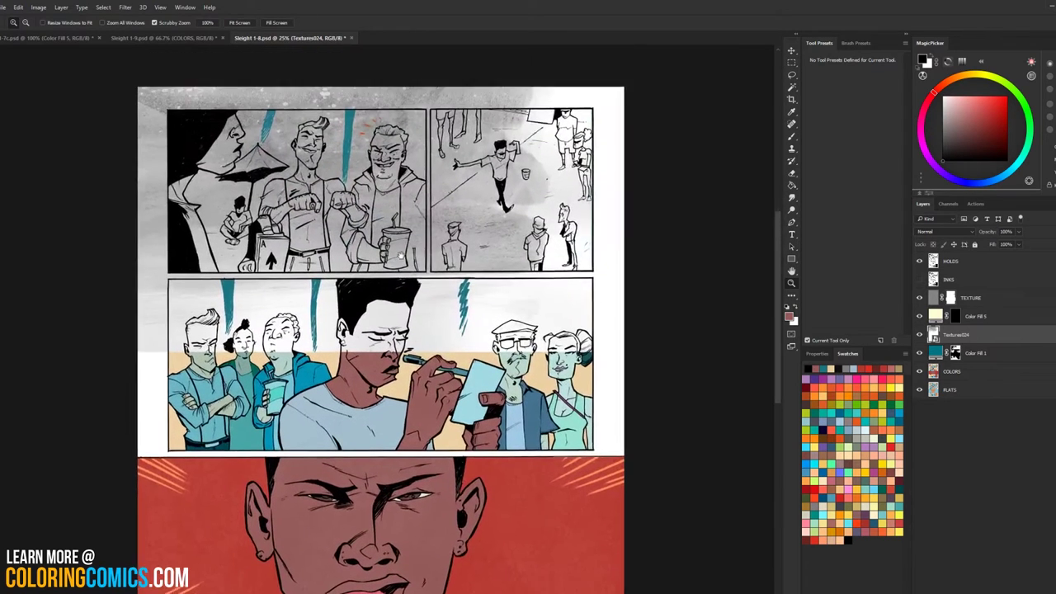
pyautogui.click(957, 371)
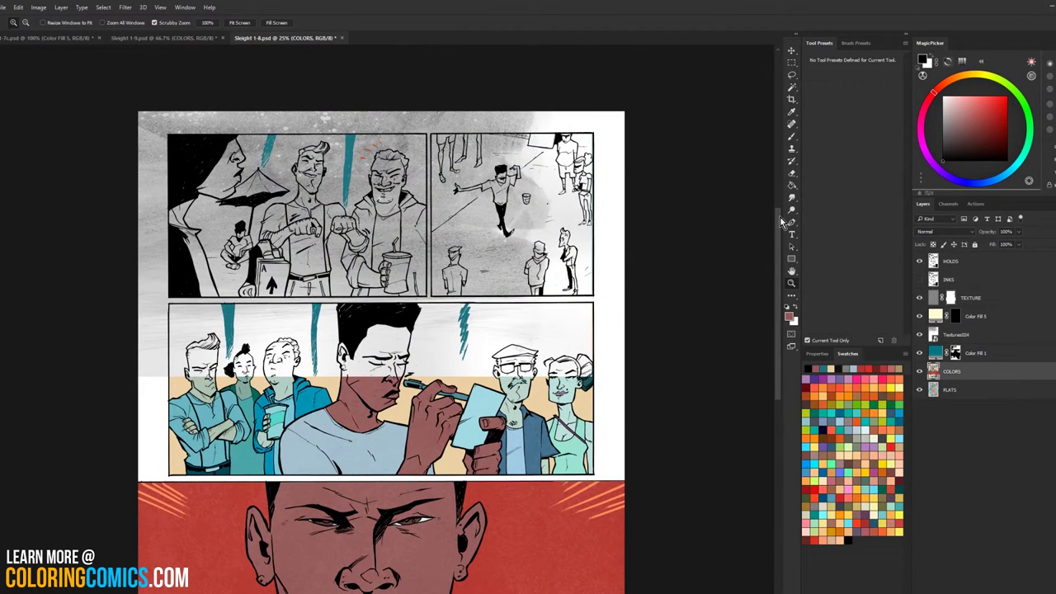
pyautogui.press('w')
pyautogui.click(332, 170)
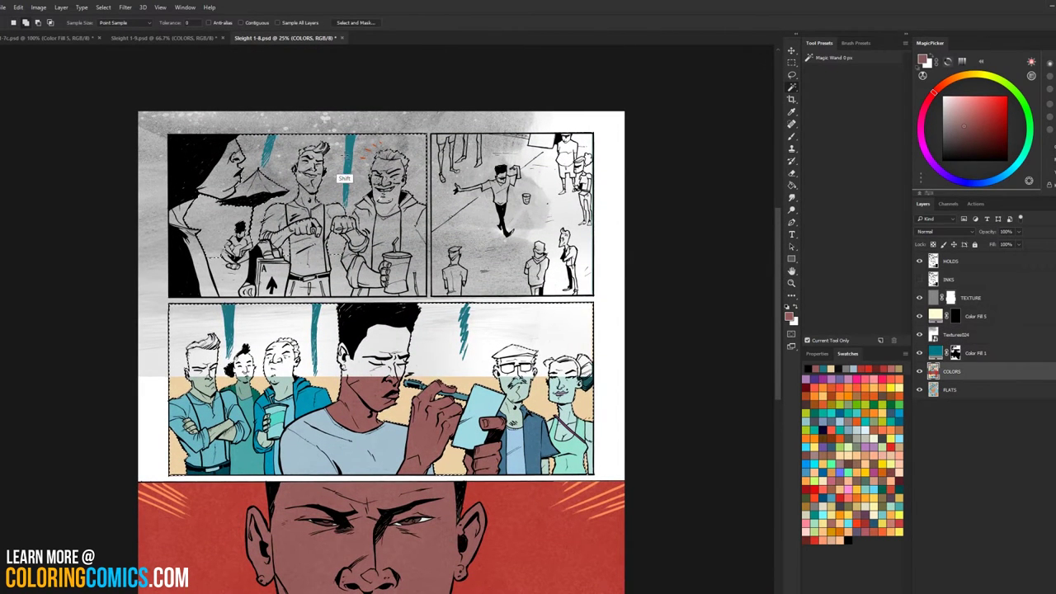
pyautogui.keyDown('shift'); pyautogui.click(507, 218); pyautogui.keyUp('shift')
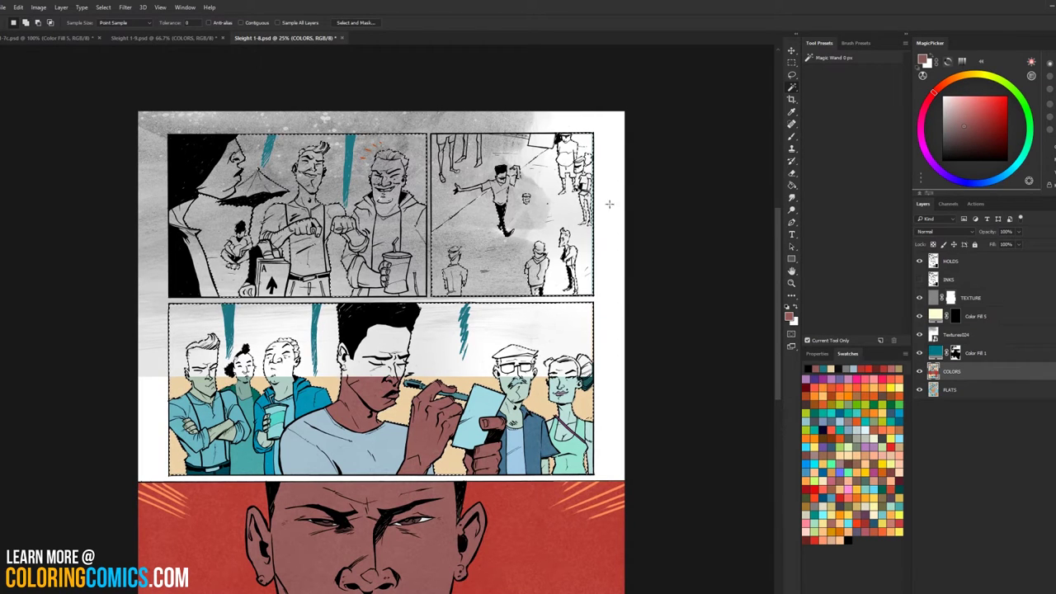
# Step: Subtract everything outside the first panel from the selection with the Rectangular Marquee, keeping only that panel's background
pyautogui.click(791, 62)
pyautogui.moveTo(428, 131); pyautogui.dragTo(745, 542)
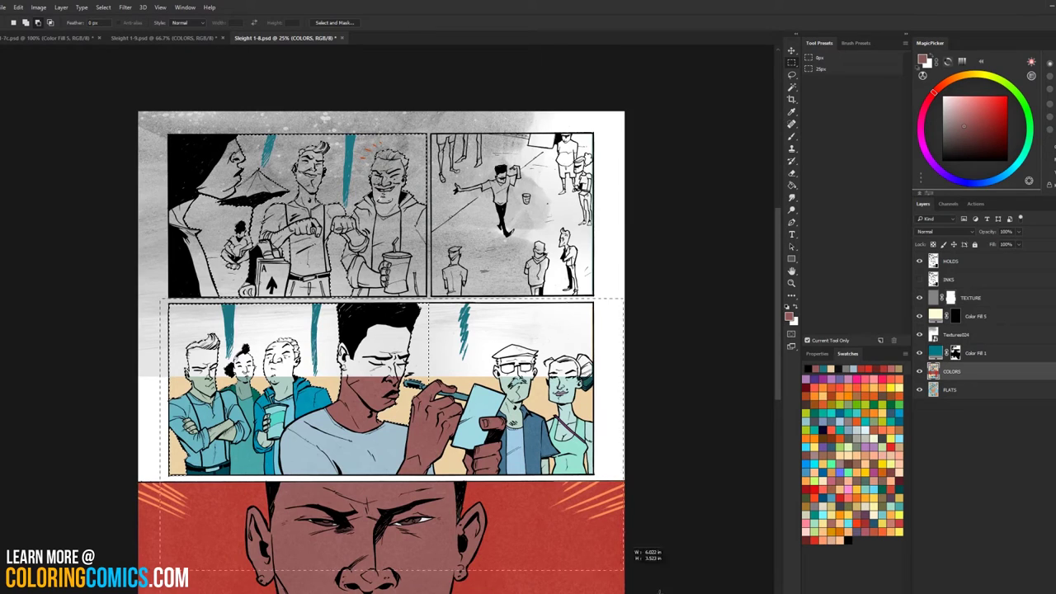
pyautogui.scroll(-1, 670, 292)
pyautogui.click(791, 283)
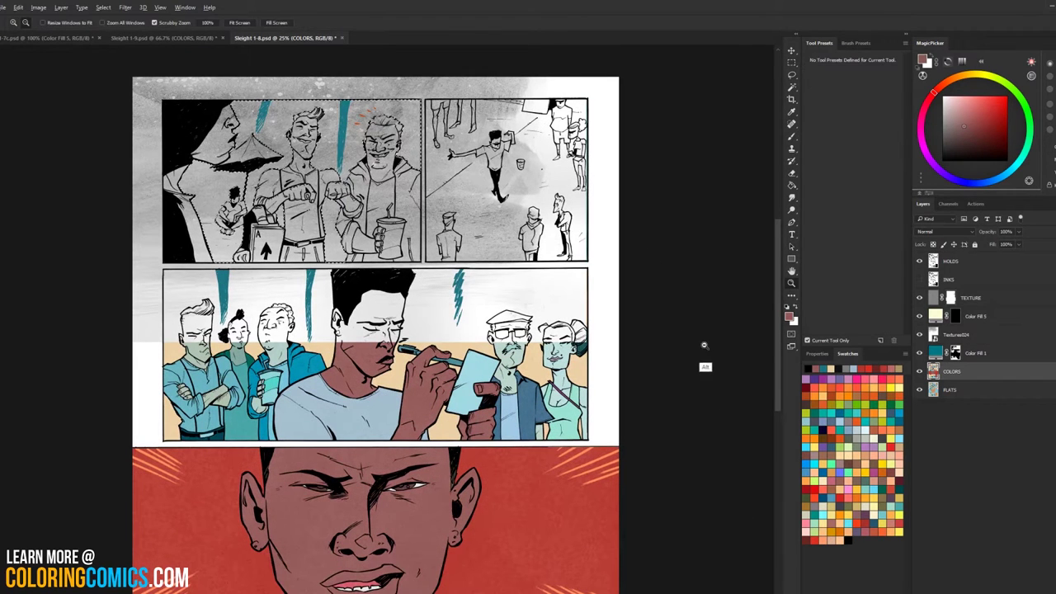
pyautogui.keyDown('alt'); pyautogui.click(702, 348); pyautogui.keyUp('alt')
pyautogui.click(791, 62)
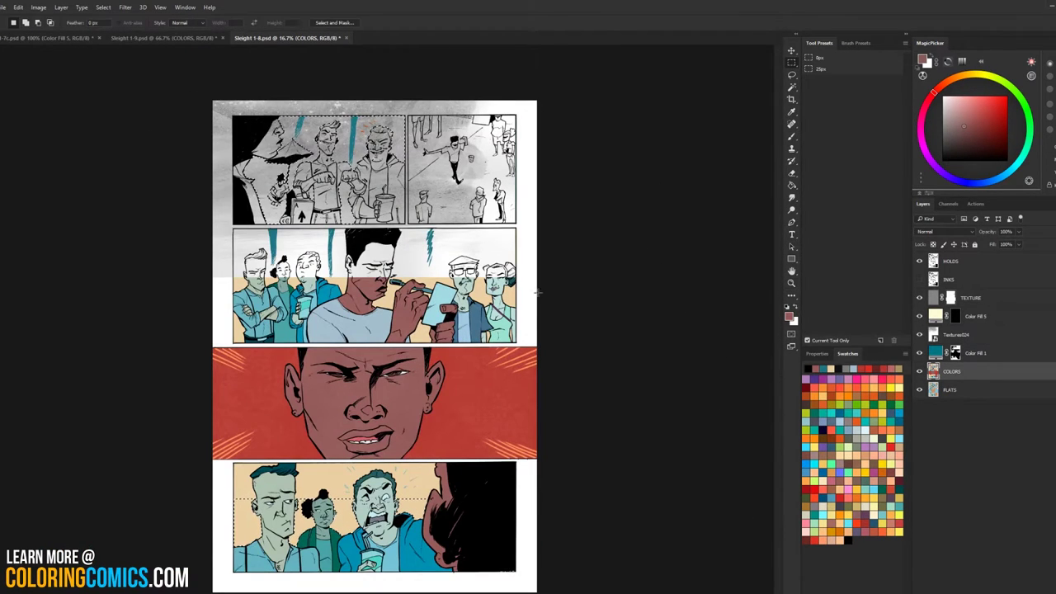
pyautogui.hotkey('ctrl', 'd')
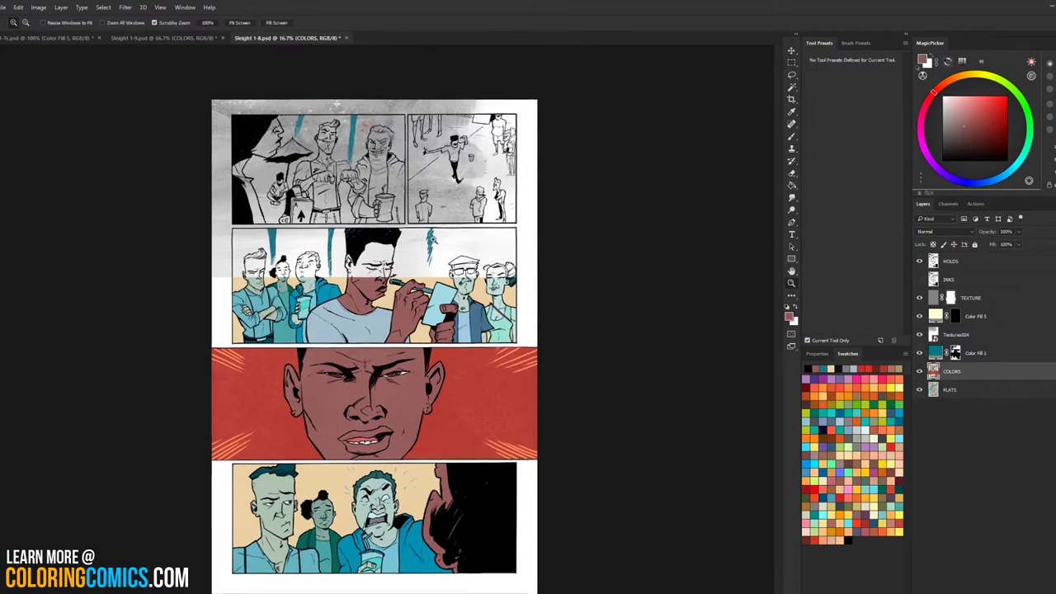
pyautogui.keyDown('ctrl'); pyautogui.click(432, 217); pyautogui.keyUp('ctrl')
pyautogui.moveTo(396, 184); pyautogui.dragTo(498, 347)
pyautogui.hotkey('ctrl', '+')
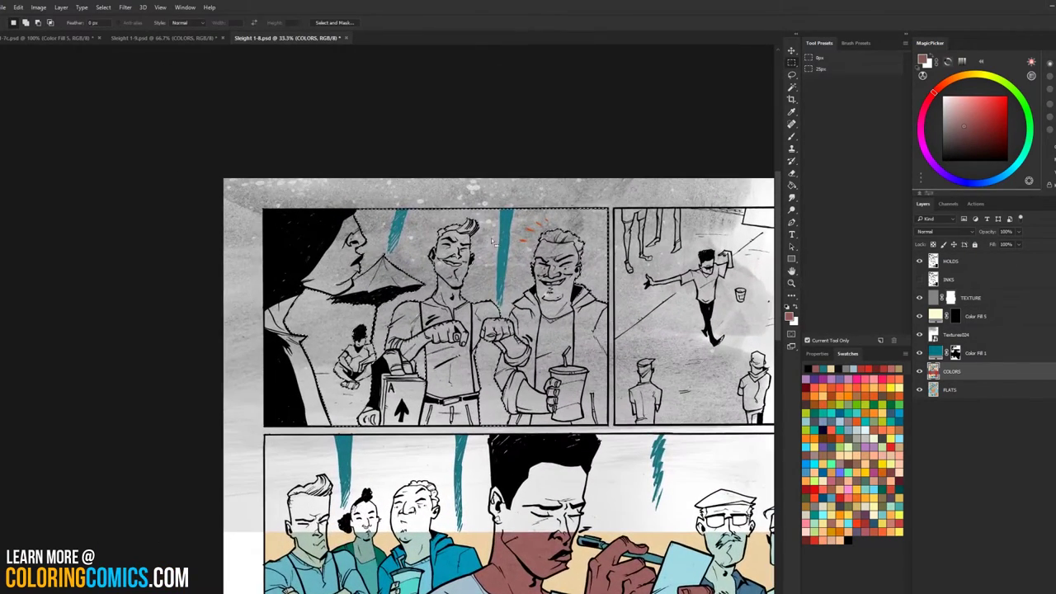
# Step: Move Textures024 above Color Fill 5, mask it to the selected first-panel background and set its blend mode to Overlay
pyautogui.moveTo(956, 335); pyautogui.dragTo(940, 315)
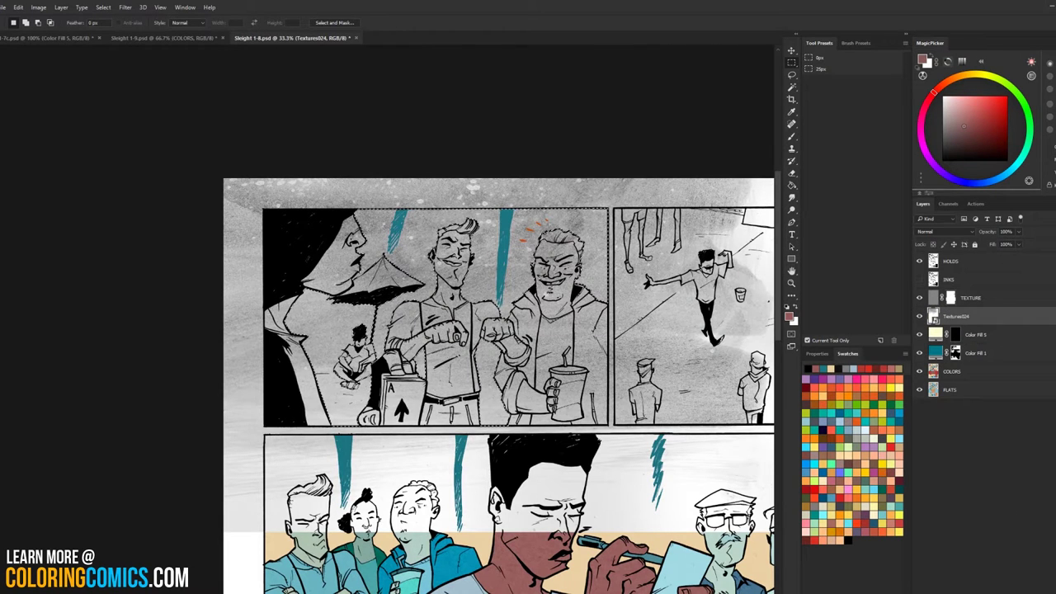
pyautogui.click(967, 592)
pyautogui.moveTo(704, 352); pyautogui.dragTo(591, 339)
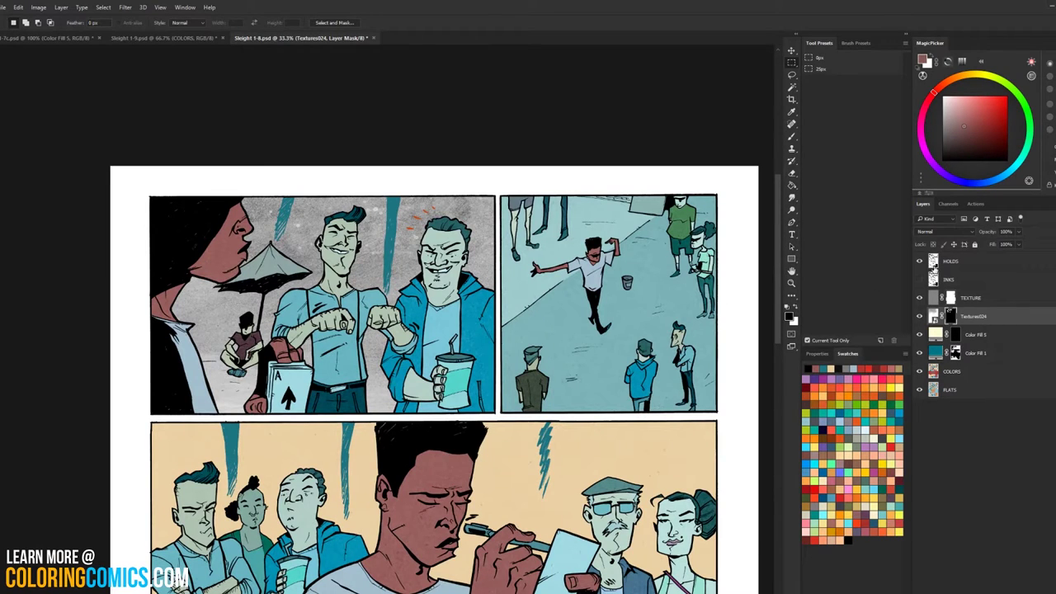
pyautogui.click(941, 231)
pyautogui.click(933, 328)
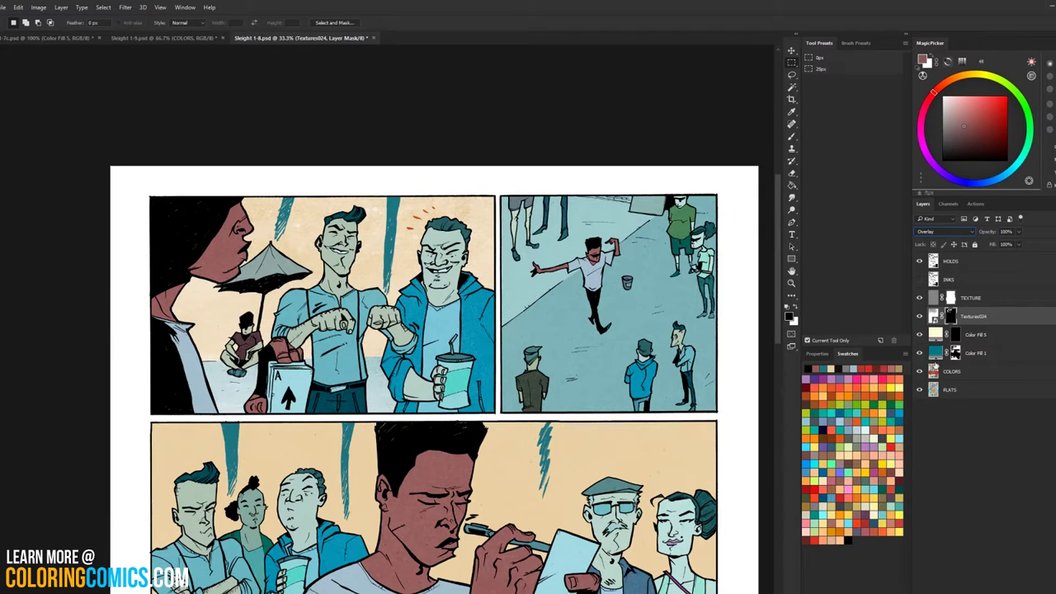
# Step: Colorize the Textures024 image with Hue/Saturation at hue 1, saturation 18 and lightness -14
pyautogui.click(933, 317)
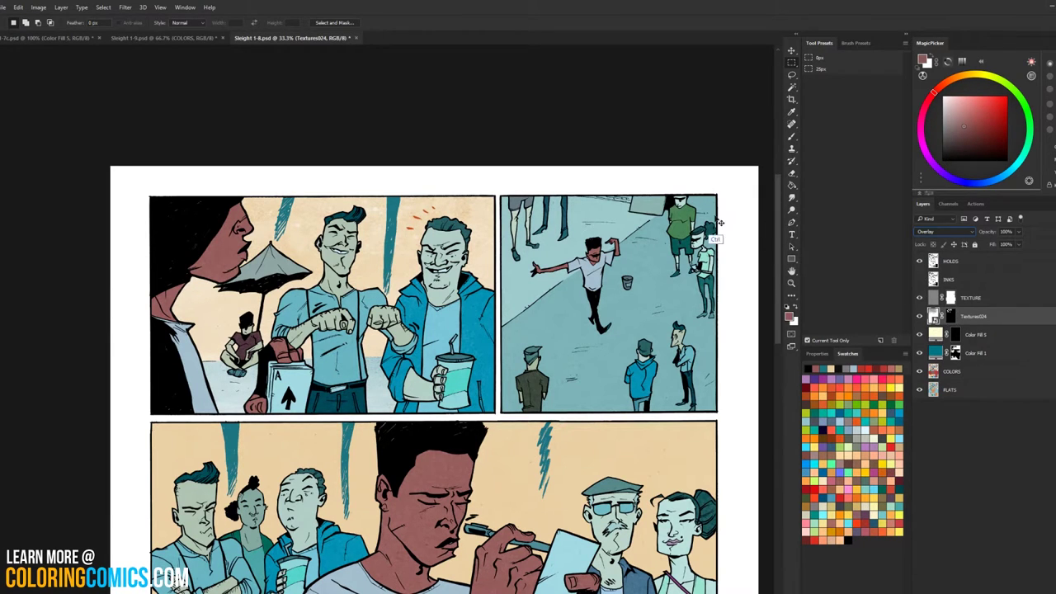
pyautogui.hotkey('ctrl', 'u')
pyautogui.click(610, 204)
pyautogui.hotkey('ctrl', 'u')
pyautogui.click(596, 282)
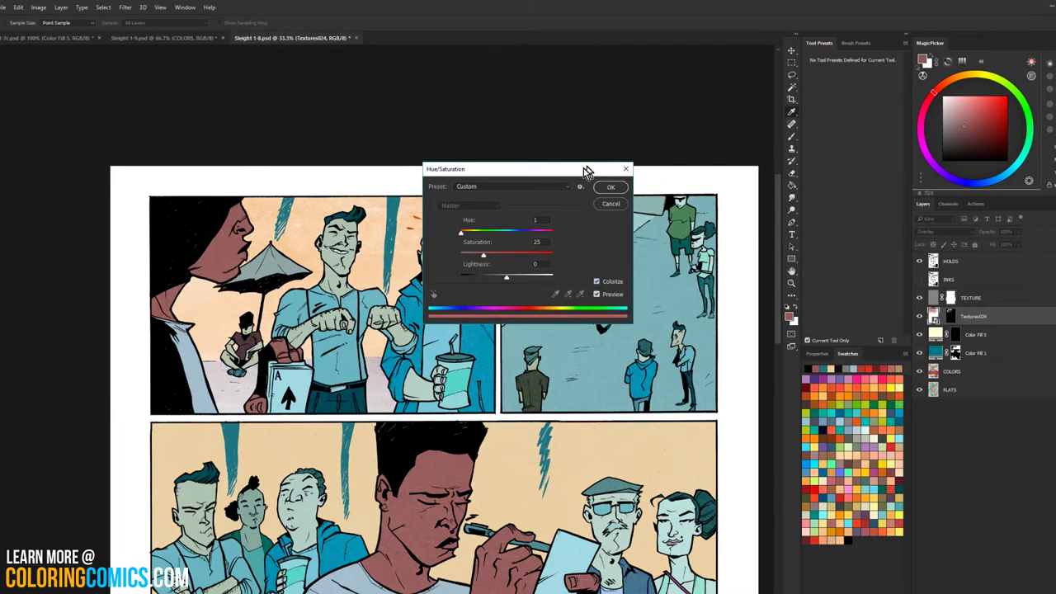
pyautogui.moveTo(583, 172); pyautogui.dragTo(727, 123)
pyautogui.moveTo(629, 204)
pyautogui.mouseDown()
pyautogui.moveTo(643, 229)
pyautogui.moveTo(641, 207)
pyautogui.moveTo(624, 212)
pyautogui.mouseUp()
pyautogui.click(650, 228)
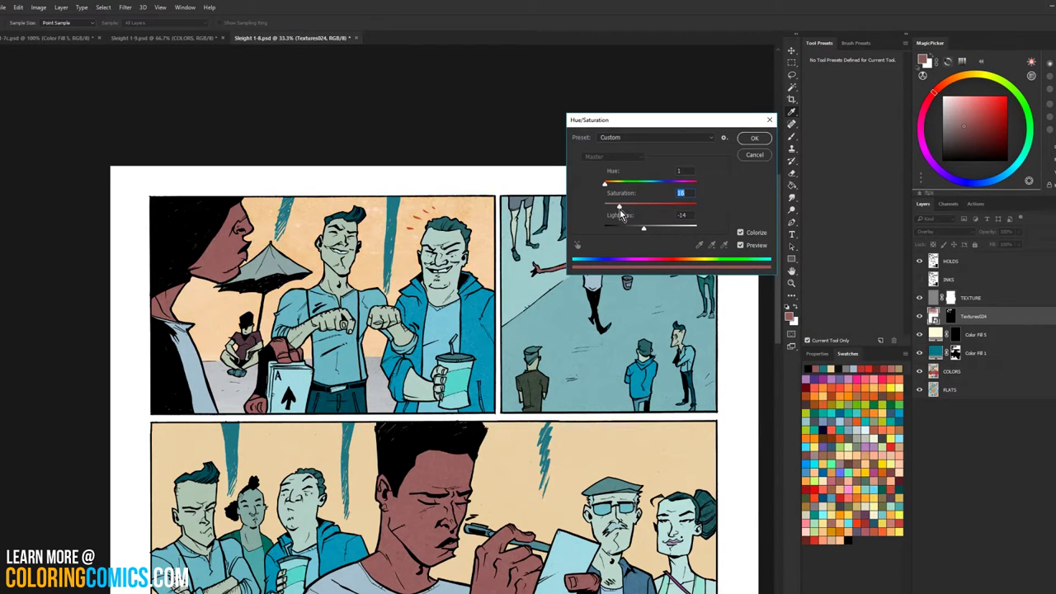
pyautogui.click(750, 140)
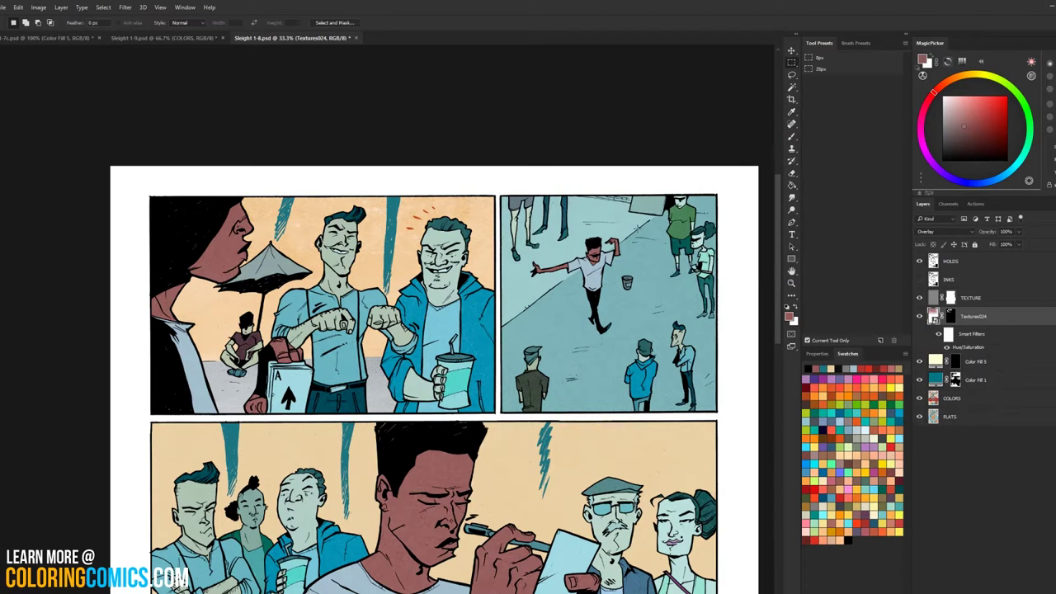
# Step: Examine the whole of page 1-9 to compare its panel backgrounds with page 1-8
pyautogui.moveTo(675, 271); pyautogui.dragTo(589, 214)
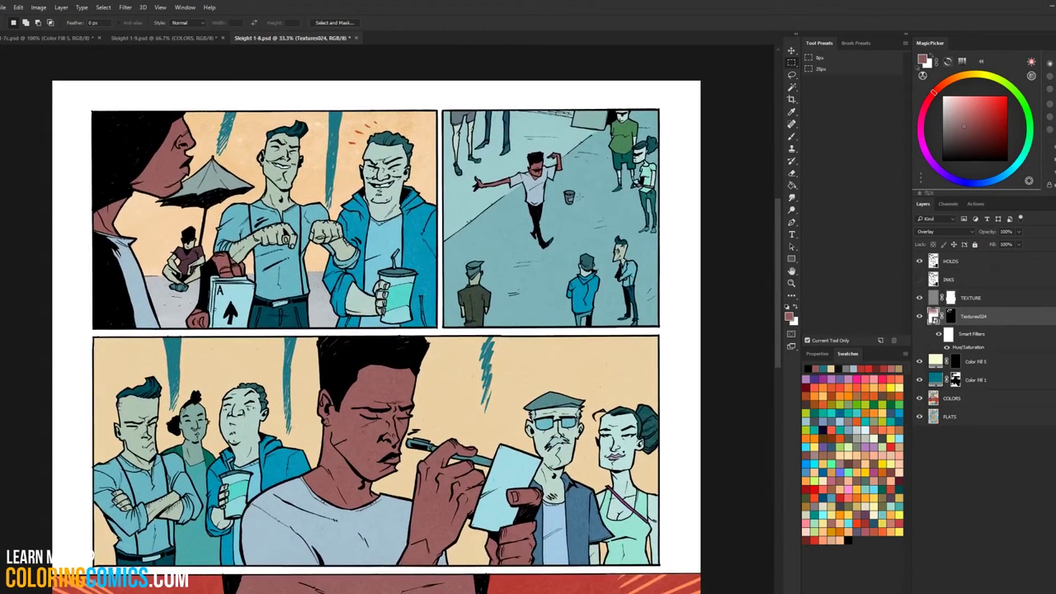
pyautogui.click(175, 38)
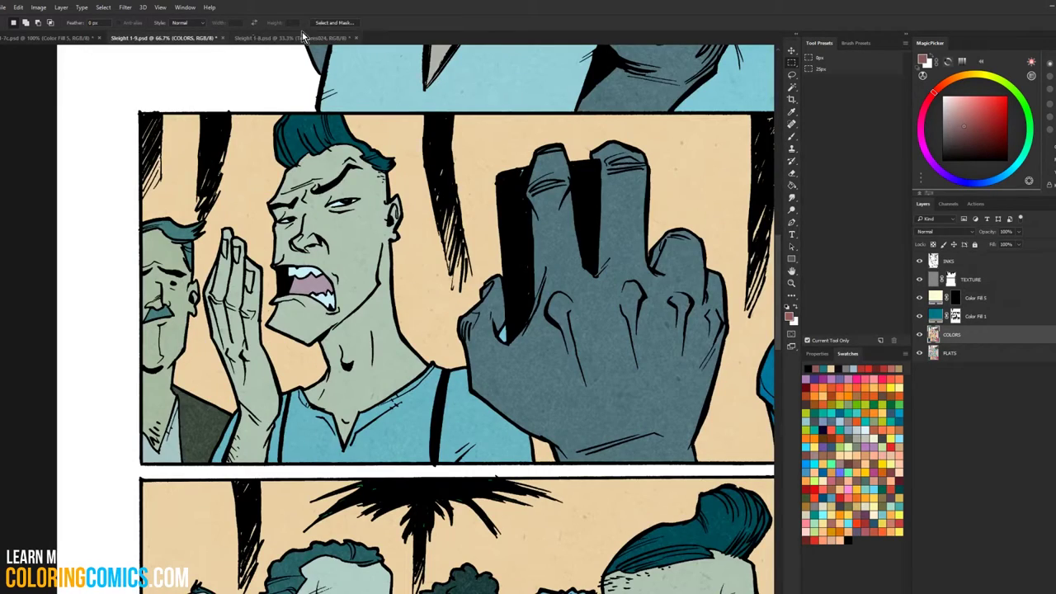
pyautogui.click(792, 284)
pyautogui.keyDown('alt'); pyautogui.click(686, 335); pyautogui.keyUp('alt')
pyautogui.keyDown('alt'); pyautogui.click(687, 337); pyautogui.keyUp('alt')
pyautogui.keyDown('alt'); pyautogui.click(688, 334); pyautogui.keyUp('alt')
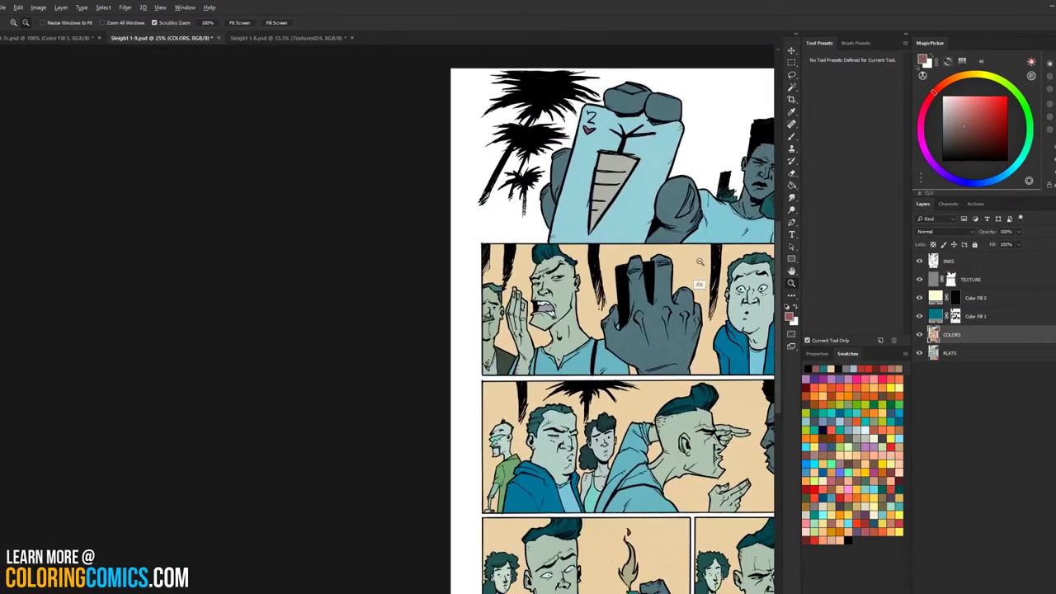
pyautogui.keyDown('alt'); pyautogui.click(702, 263); pyautogui.keyUp('alt')
# Step: Compare page 1-8 side by side with page 1-7c in a floating window, then dock it again
pyautogui.click(61, 38)
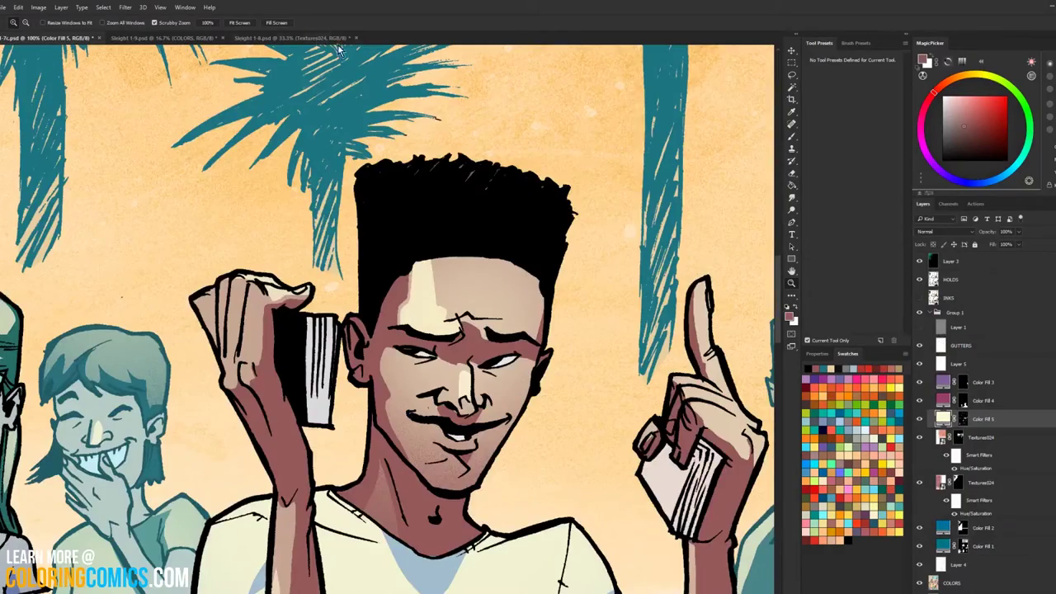
pyautogui.keyDown('alt'); pyautogui.click(504, 217); pyautogui.keyUp('alt')
pyautogui.keyDown('alt'); pyautogui.click(504, 217); pyautogui.keyUp('alt')
pyautogui.keyDown('alt'); pyautogui.click(504, 217); pyautogui.keyUp('alt')
pyautogui.keyDown('alt'); pyautogui.click(504, 217); pyautogui.keyUp('alt')
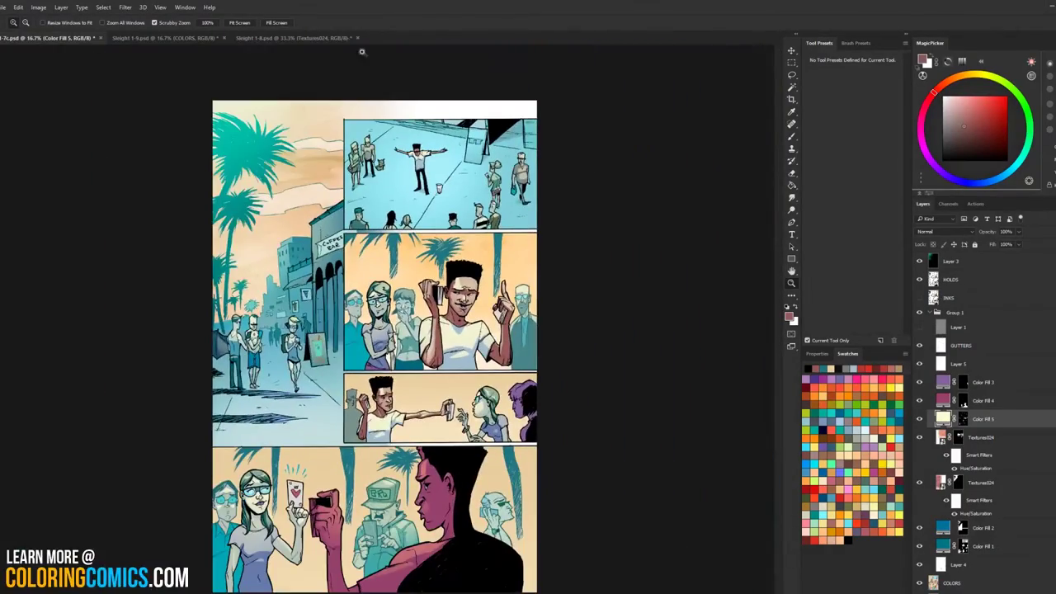
pyautogui.click(323, 39)
pyautogui.moveTo(314, 43); pyautogui.dragTo(597, 108)
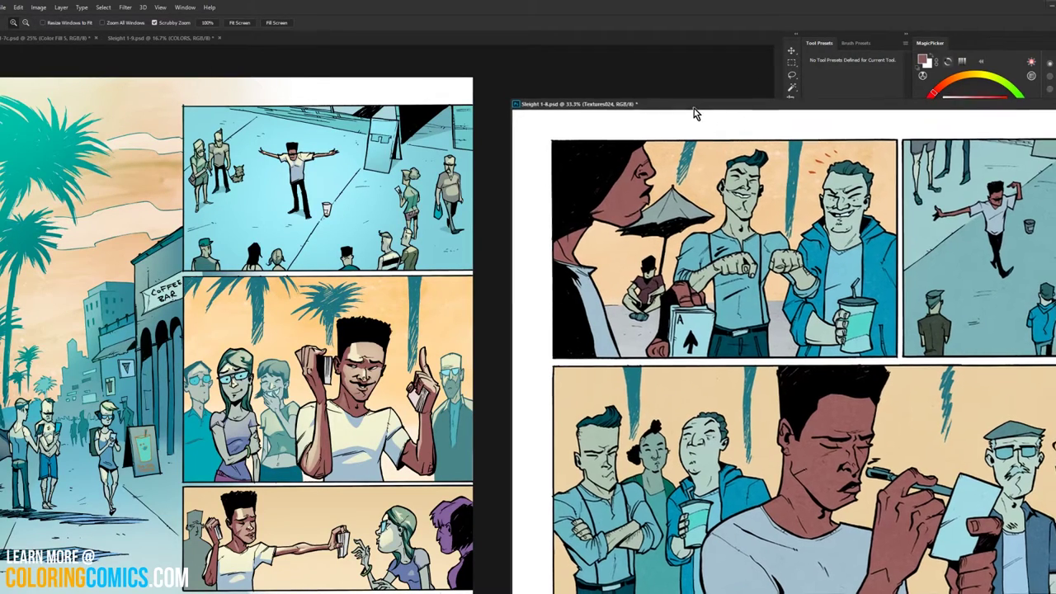
pyautogui.moveTo(694, 108); pyautogui.dragTo(460, 35)
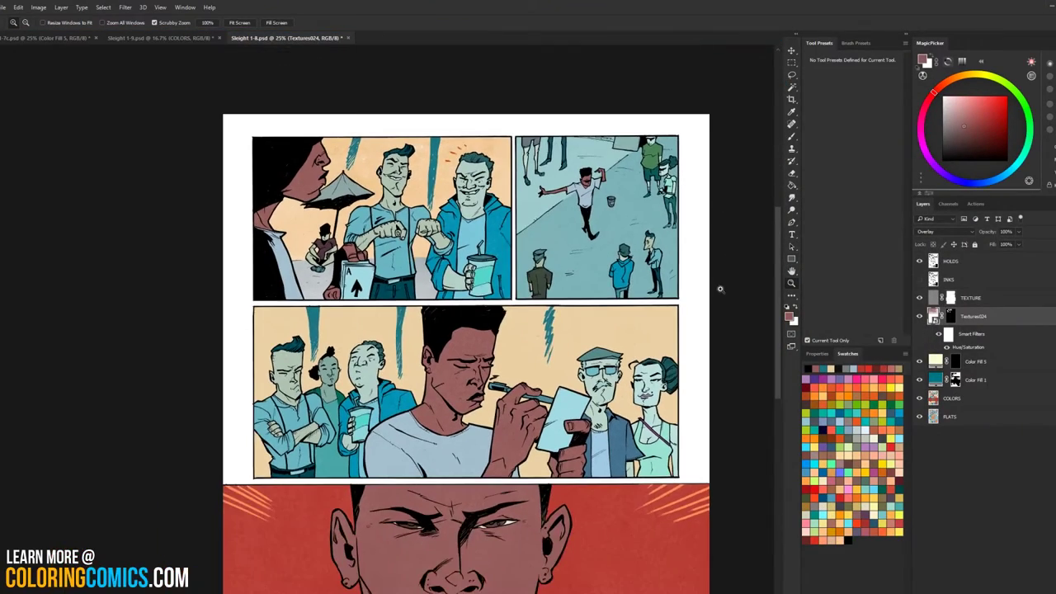
# Step: Return to the red close-up panel on page 1-8 and preview splatter texture images in Windows Photo Viewer
pyautogui.click(721, 289)
pyautogui.keyDown('alt'); pyautogui.click(741, 308); pyautogui.keyUp('alt')
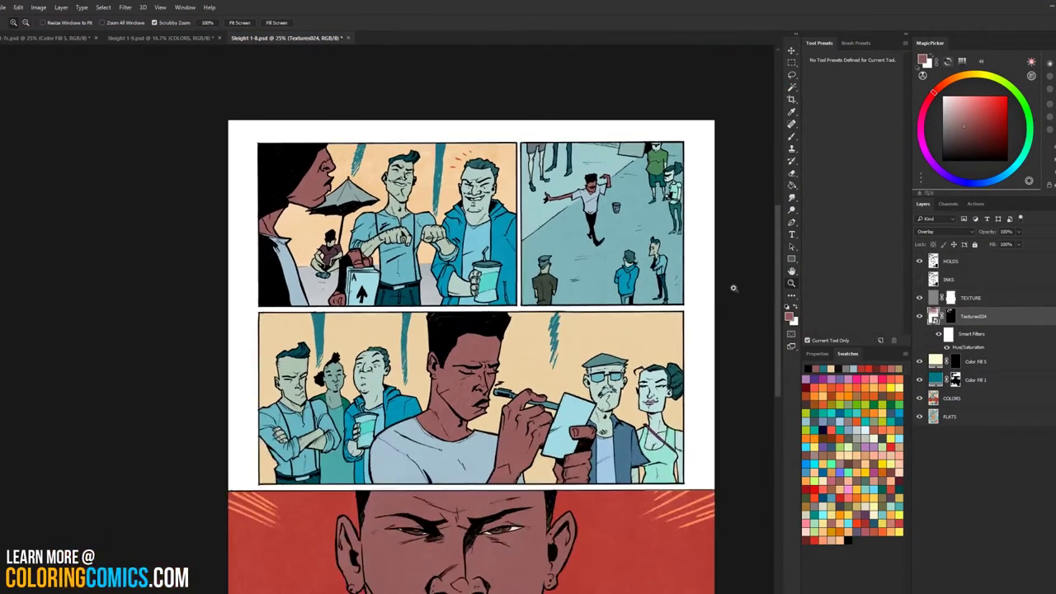
pyautogui.press('l')
pyautogui.moveTo(674, 355); pyautogui.dragTo(645, 190)
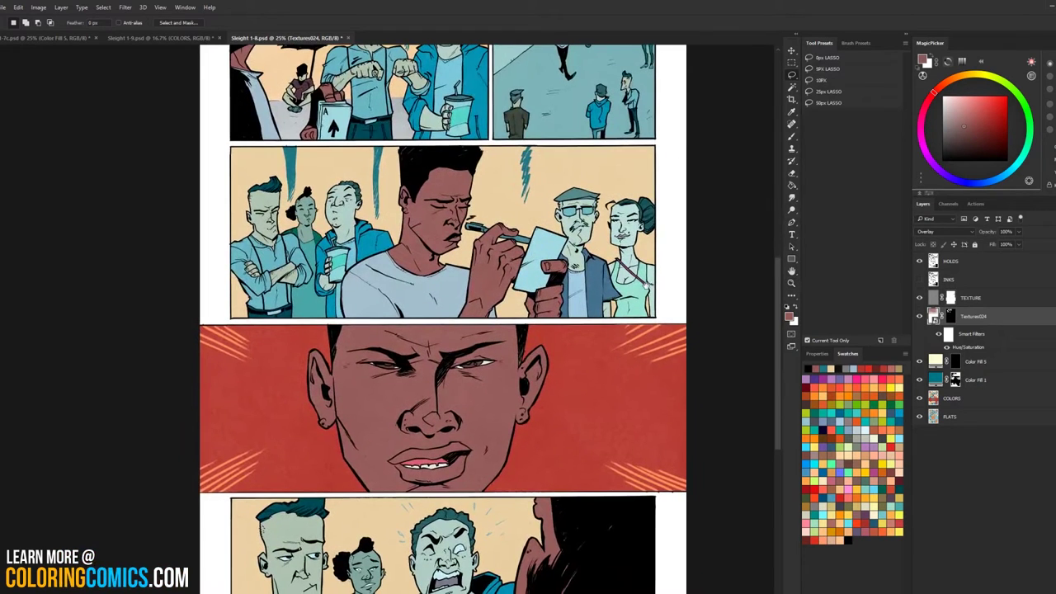
pyautogui.moveTo(645, 253); pyautogui.dragTo(691, 171)
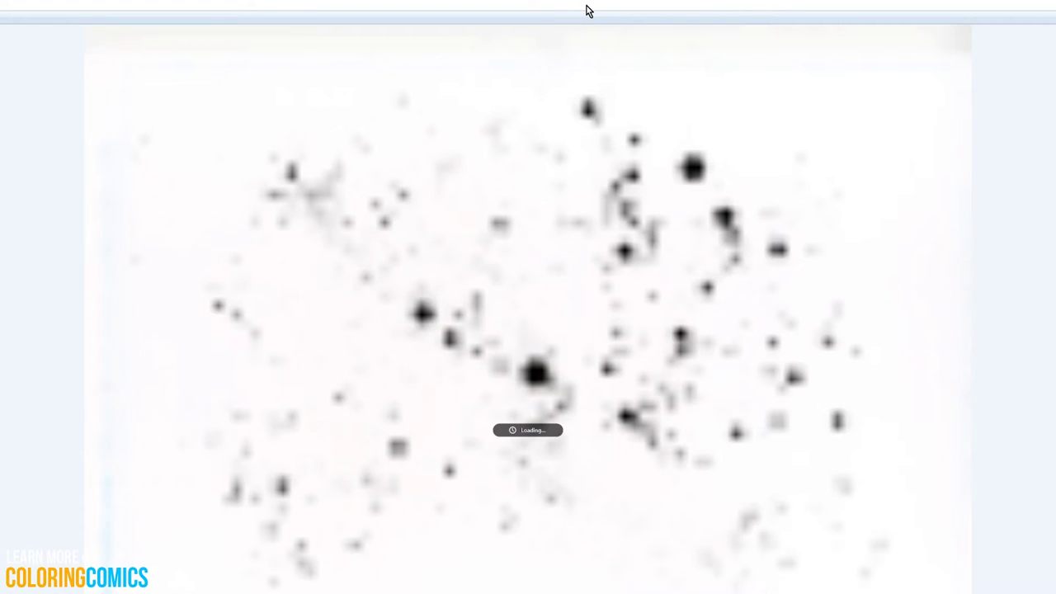
pyautogui.moveTo(605, 9); pyautogui.dragTo(462, 141)
pyautogui.click(853, 142)
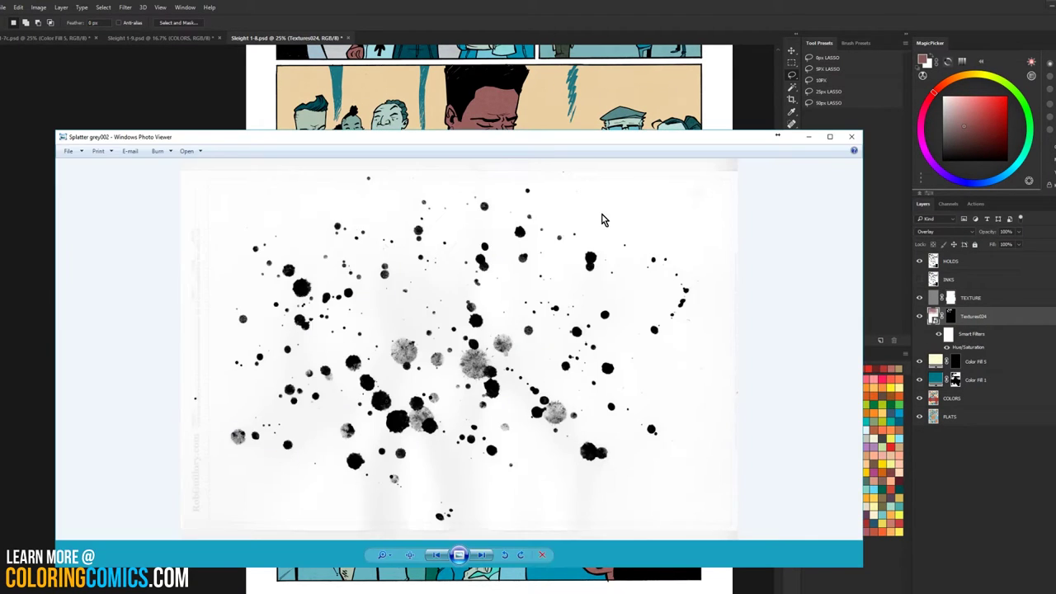
pyautogui.click(853, 139)
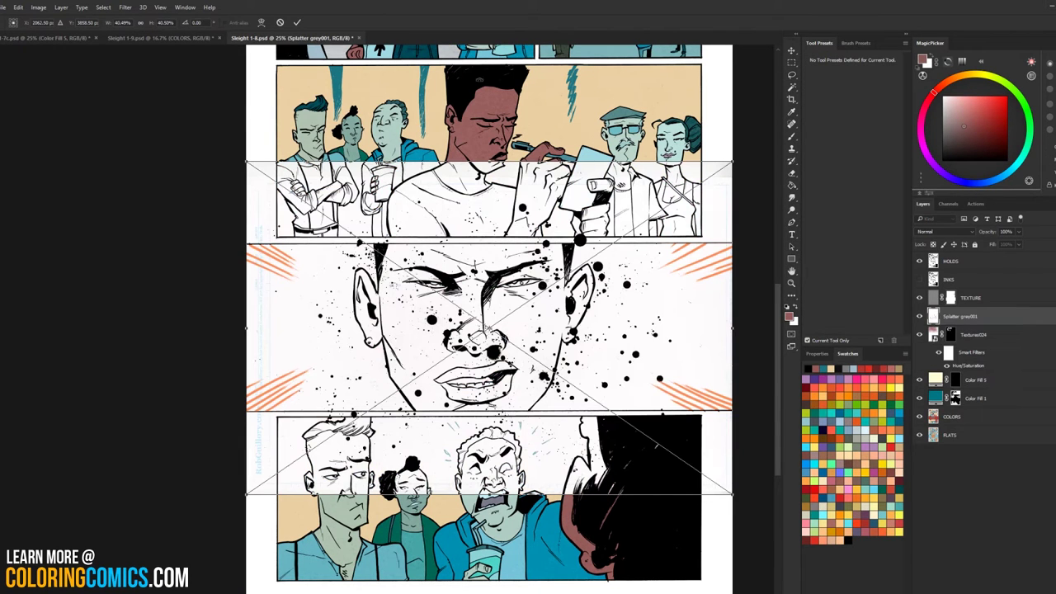
# Step: Place Splatter grey001 above Textures024, scaled to about 51% width and 56% height, and position it over the red close-up panel
pyautogui.moveTo(245, 161); pyautogui.dragTo(171, 145)
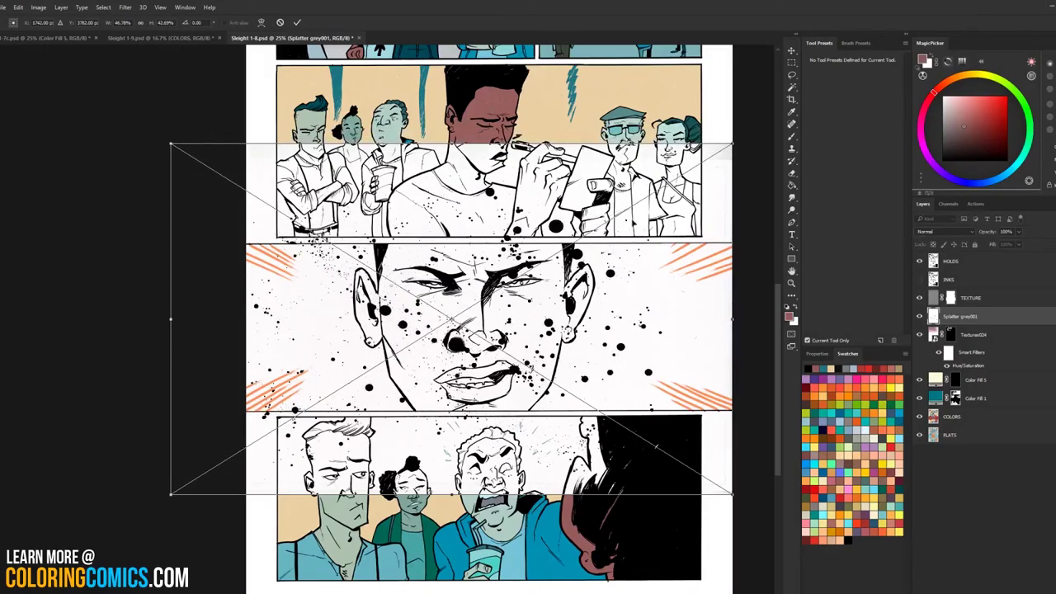
pyautogui.moveTo(595, 297); pyautogui.dragTo(625, 322)
pyautogui.moveTo(201, 166); pyautogui.dragTo(161, 139)
pyautogui.moveTo(766, 326); pyautogui.dragTo(772, 326)
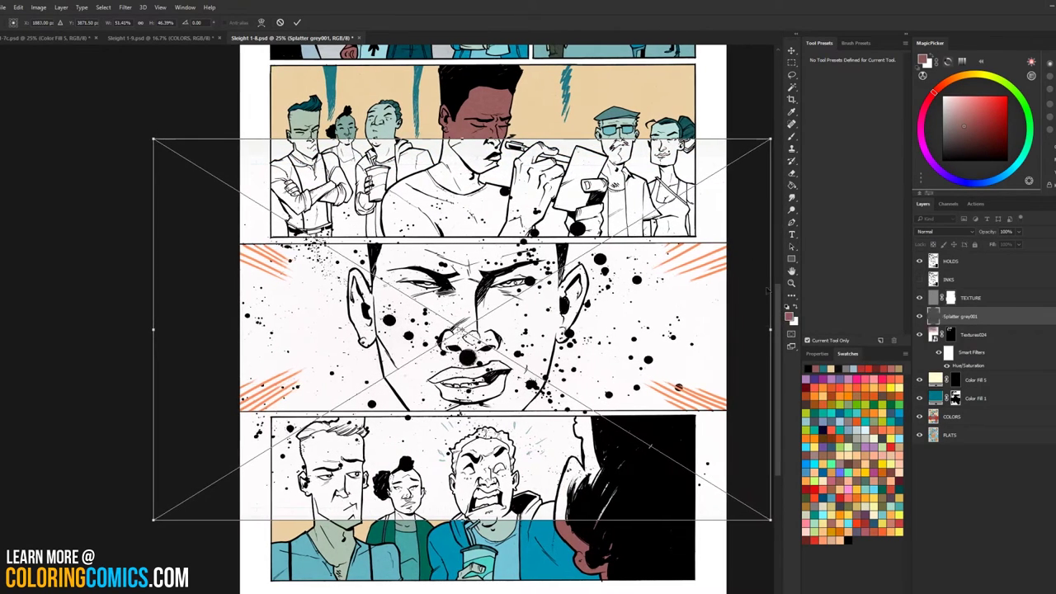
pyautogui.moveTo(462, 140); pyautogui.dragTo(461, 107)
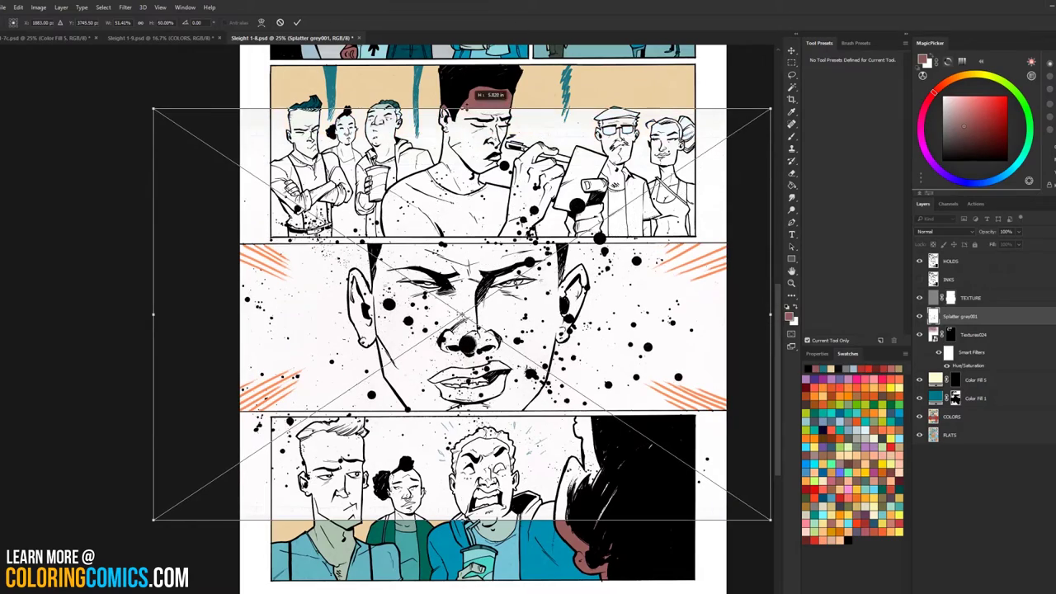
pyautogui.moveTo(462, 520); pyautogui.dragTo(462, 565)
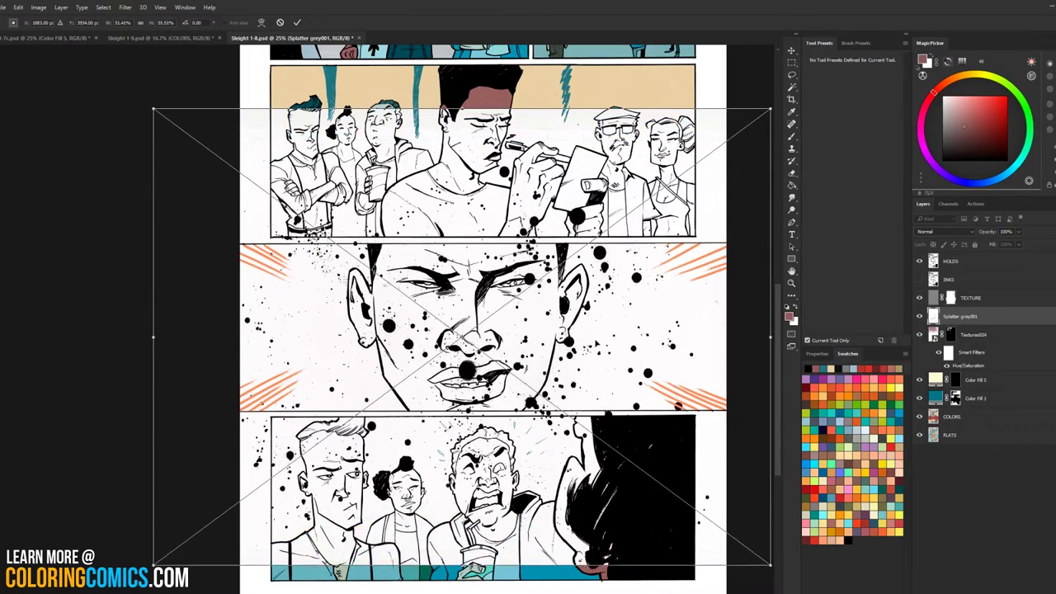
pyautogui.moveTo(597, 344); pyautogui.dragTo(637, 363)
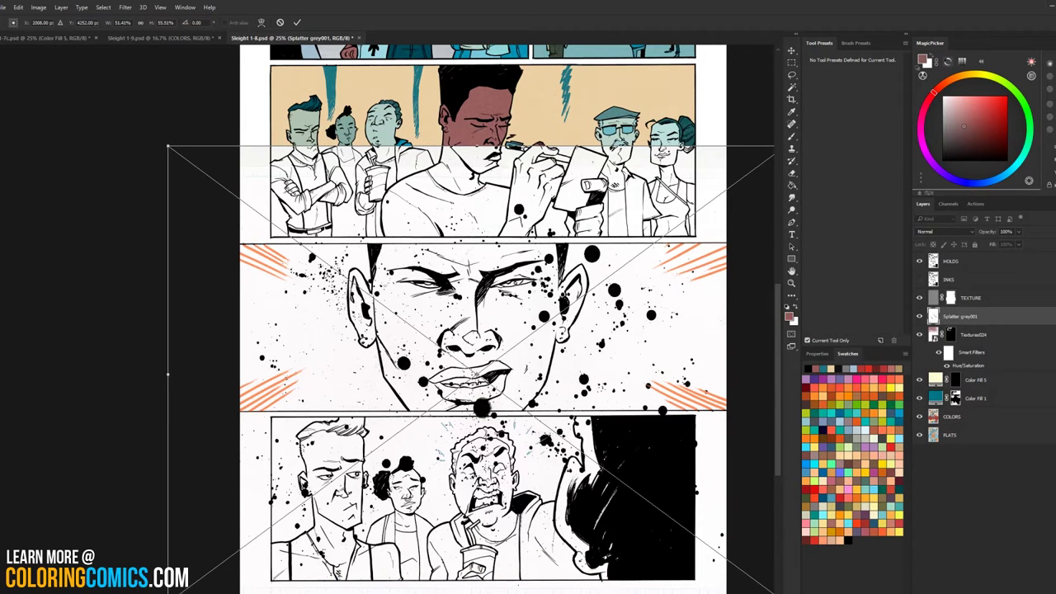
pyautogui.press('l')
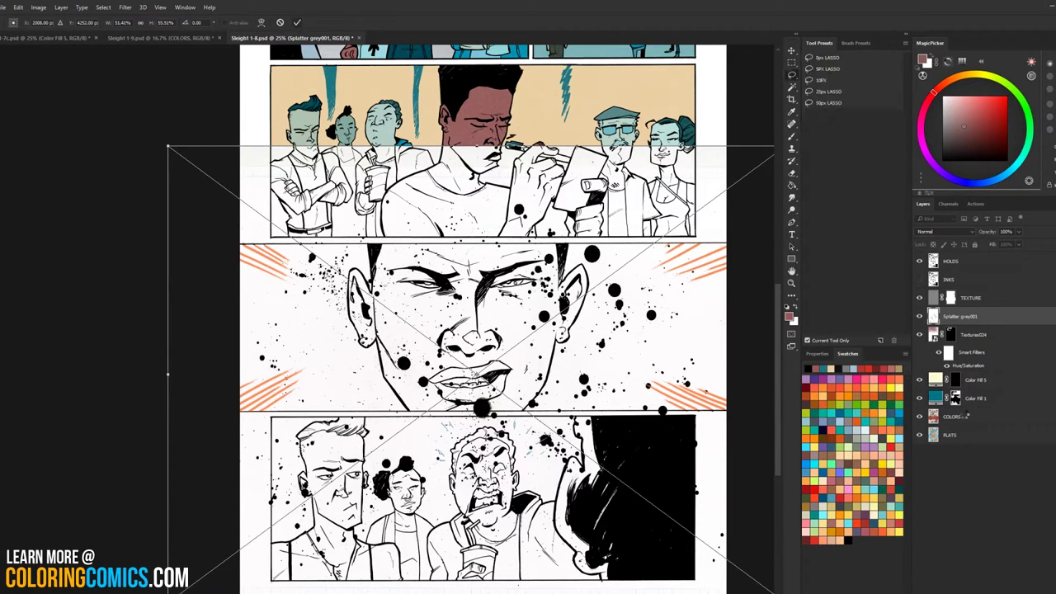
pyautogui.press('Return')
# Step: Select the red background of the close-up panel from the COLORS layer and mask Splatter grey001 to it
pyautogui.click(956, 432)
pyautogui.press('w')
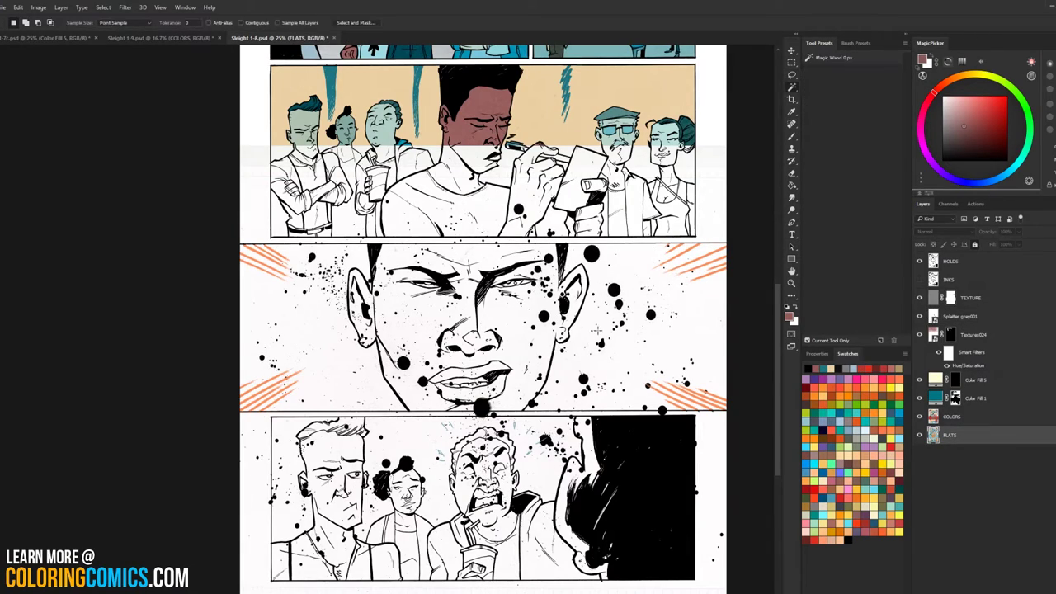
pyautogui.click(530, 330)
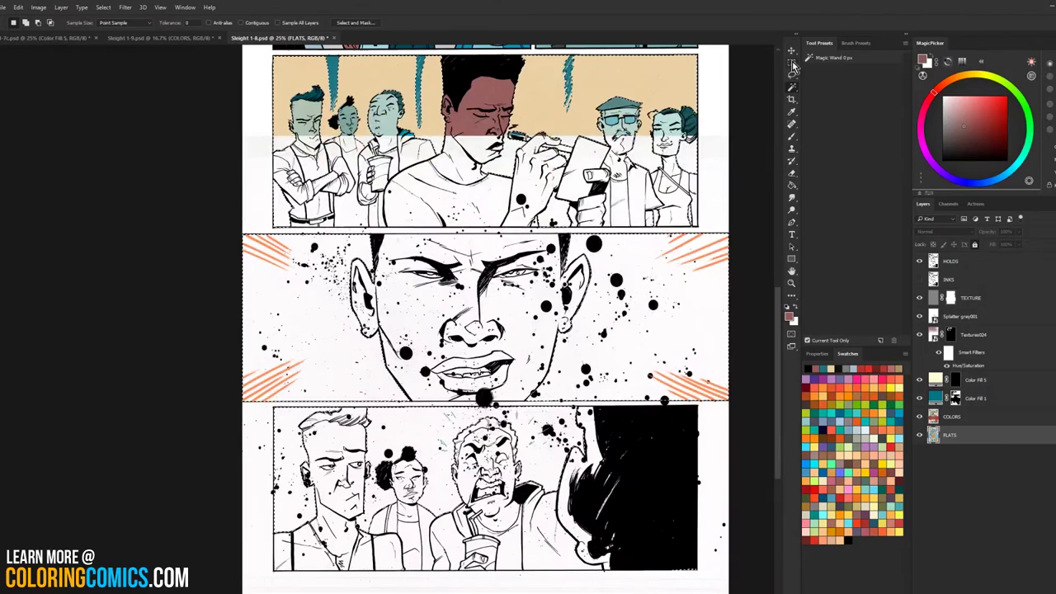
pyautogui.click(792, 74)
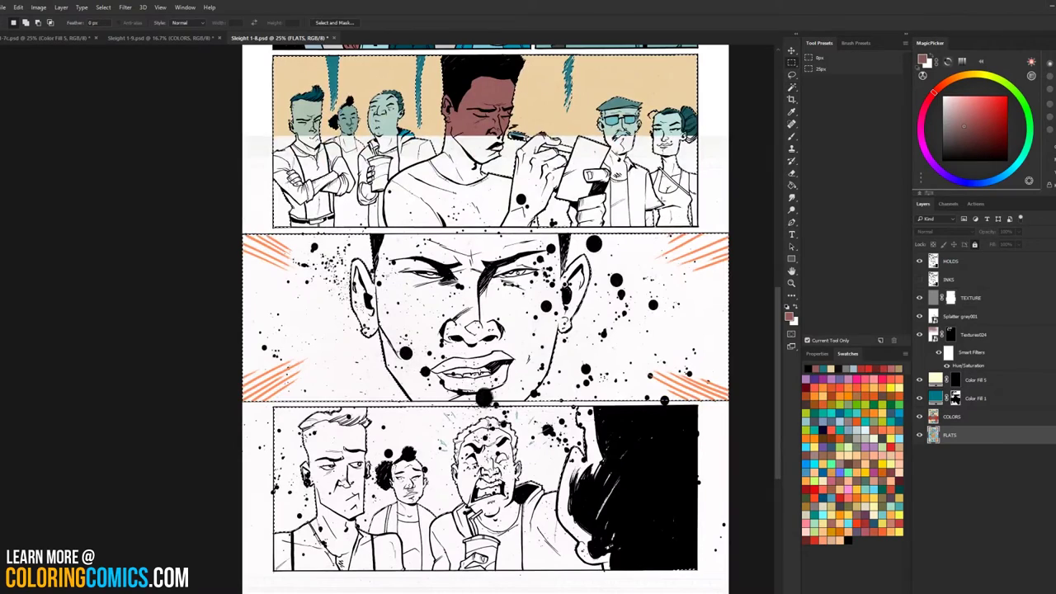
pyautogui.click(951, 417)
pyautogui.press('w')
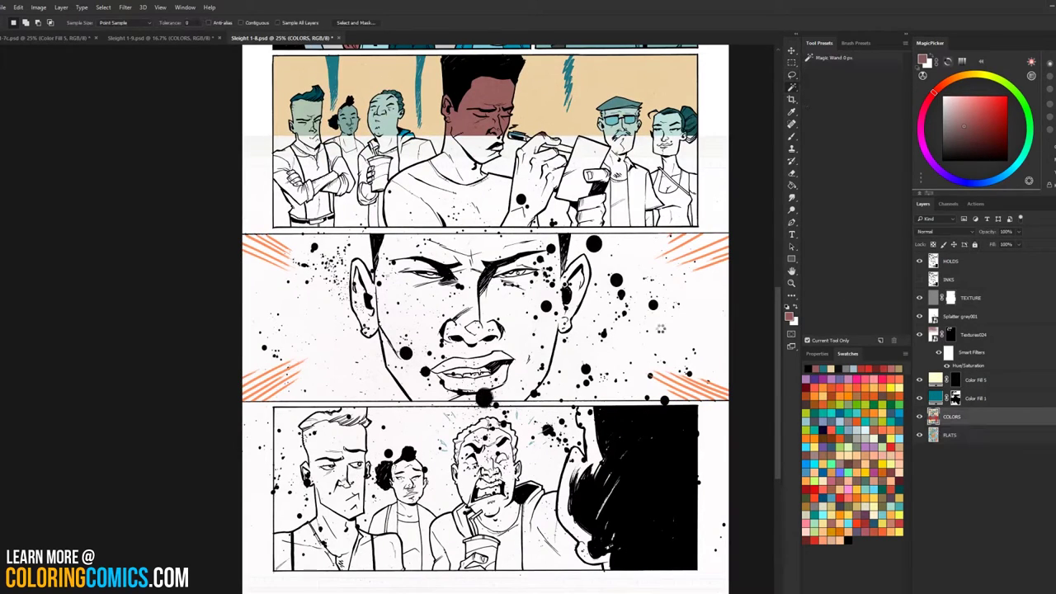
pyautogui.moveTo(660, 244)
pyautogui.mouseDown()
pyautogui.moveTo(638, 388)
pyautogui.moveTo(655, 268)
pyautogui.mouseUp()
pyautogui.click(792, 63)
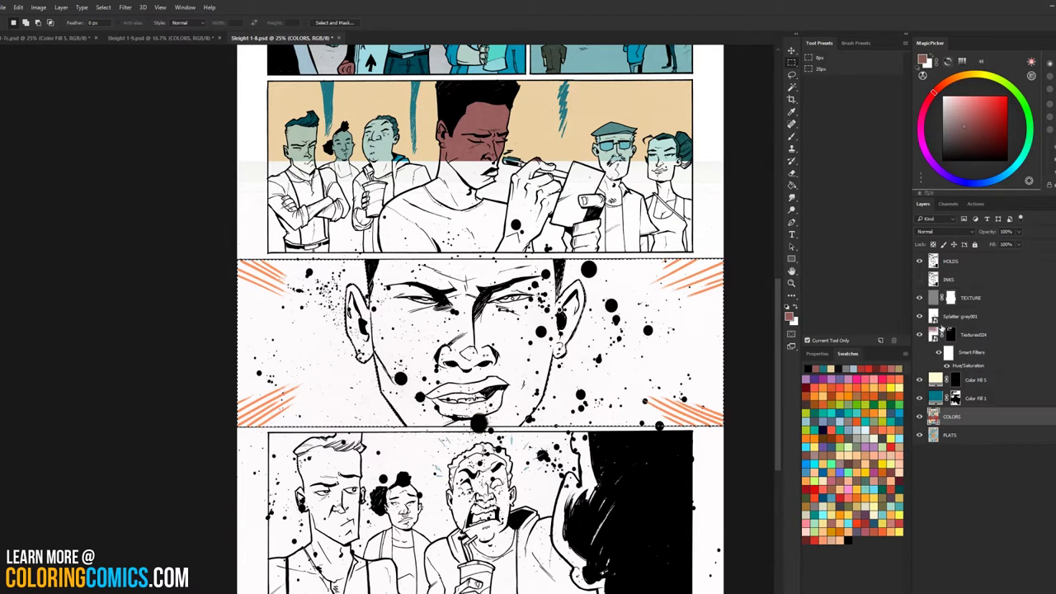
pyautogui.click(961, 315)
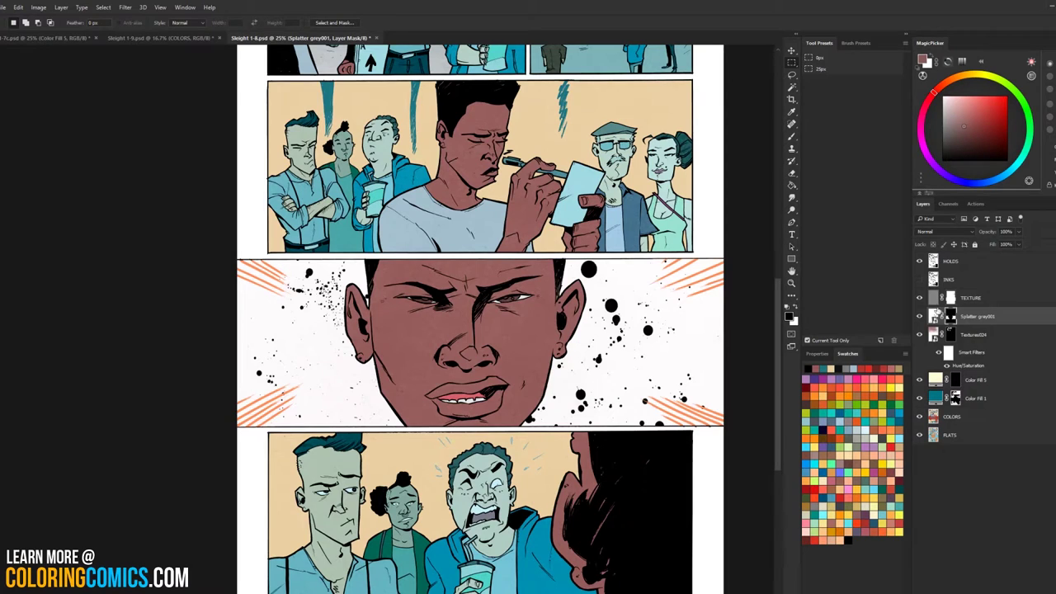
# Step: Set the Splatter grey001 layer to Multiply blending and lower its opacity to 38%
pyautogui.click(940, 231)
pyautogui.click(942, 277)
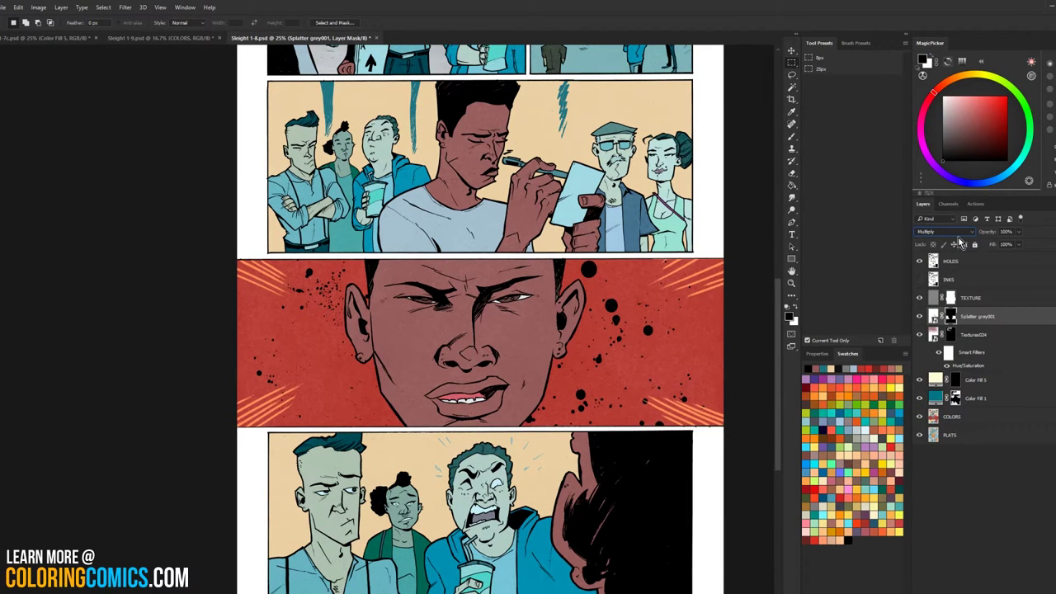
pyautogui.click(1018, 232)
pyautogui.moveTo(997, 244); pyautogui.dragTo(991, 245)
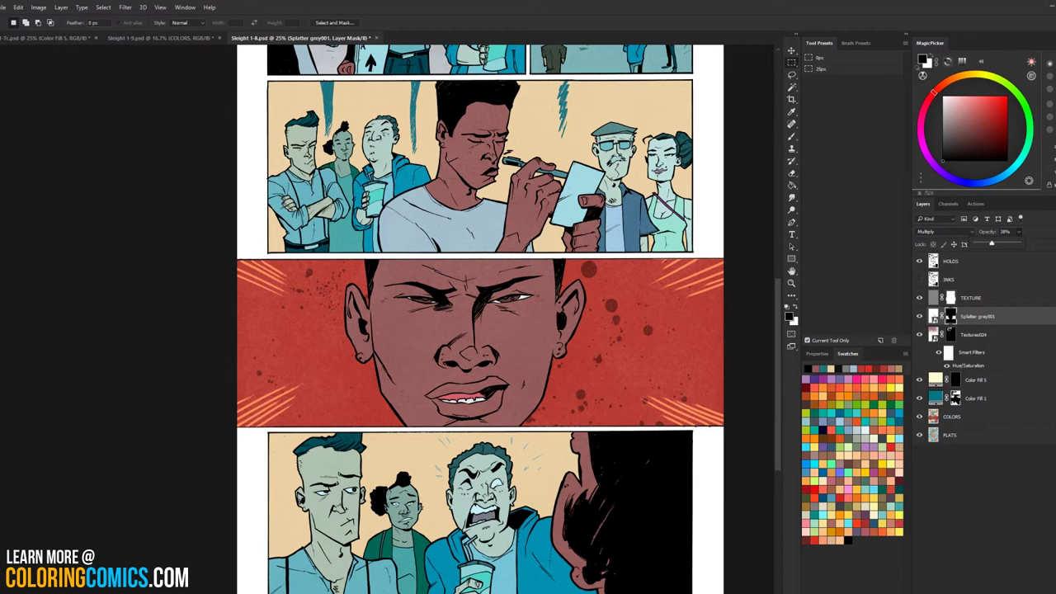
pyautogui.press('Return')
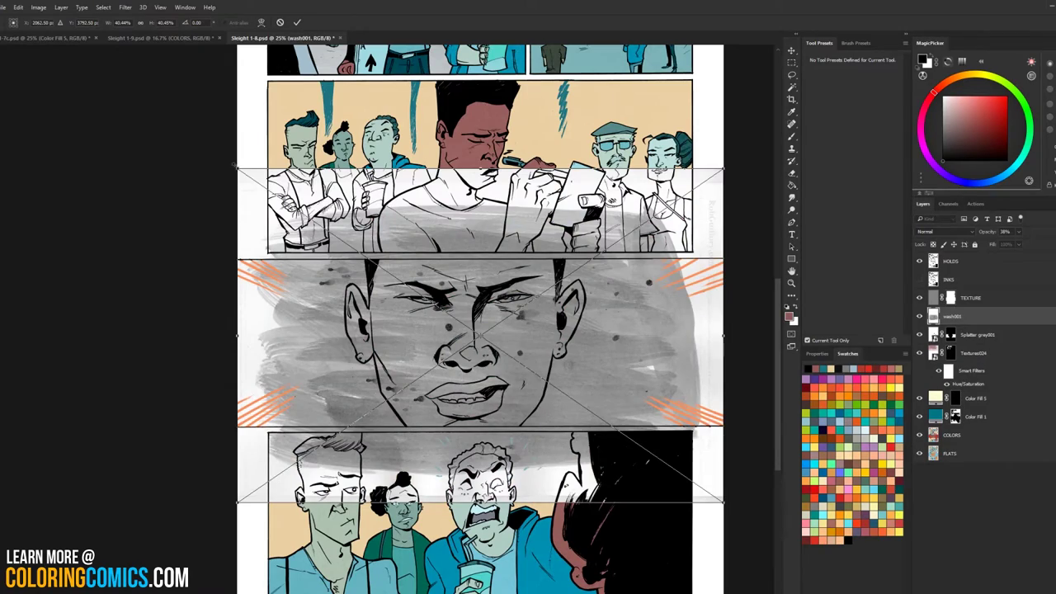
# Step: Scale the placed wash001 texture to about 58%, rotate it about 175°, and position it to cover the red close-up panel
pyautogui.moveTo(236, 168); pyautogui.dragTo(169, 115)
pyautogui.moveTo(730, 505)
pyautogui.mouseDown()
pyautogui.moveTo(627, 569)
pyautogui.moveTo(495, 577)
pyautogui.moveTo(371, 569)
pyautogui.moveTo(297, 525)
pyautogui.moveTo(239, 413)
pyautogui.moveTo(219, 272)
pyautogui.moveTo(273, 222)
pyautogui.moveTo(318, 206)
pyautogui.moveTo(288, 225)
pyautogui.mouseUp()
pyautogui.moveTo(187, 527); pyautogui.dragTo(51, 593)
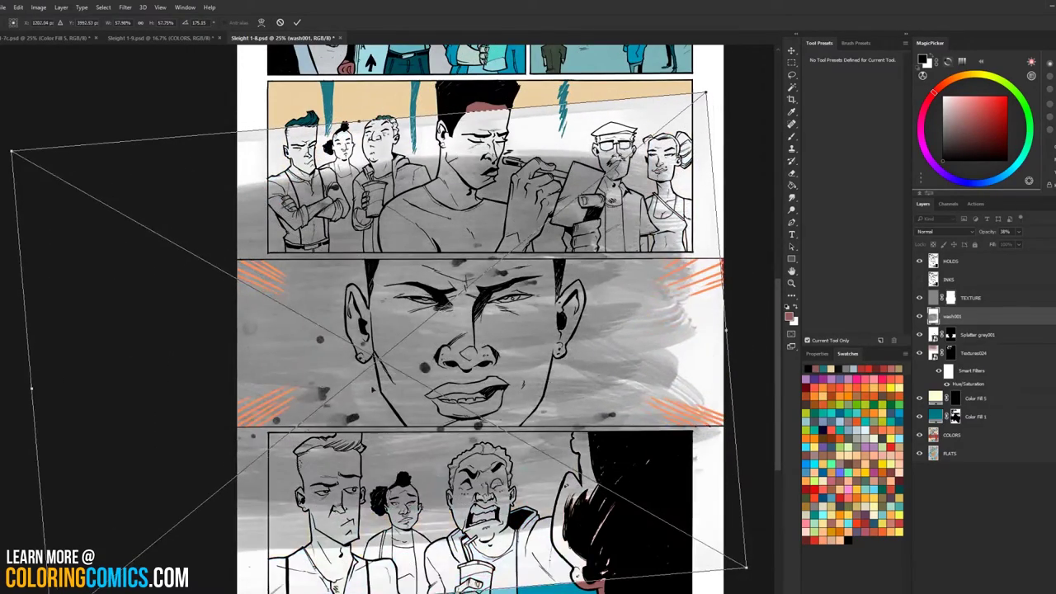
pyautogui.moveTo(474, 338); pyautogui.dragTo(566, 247)
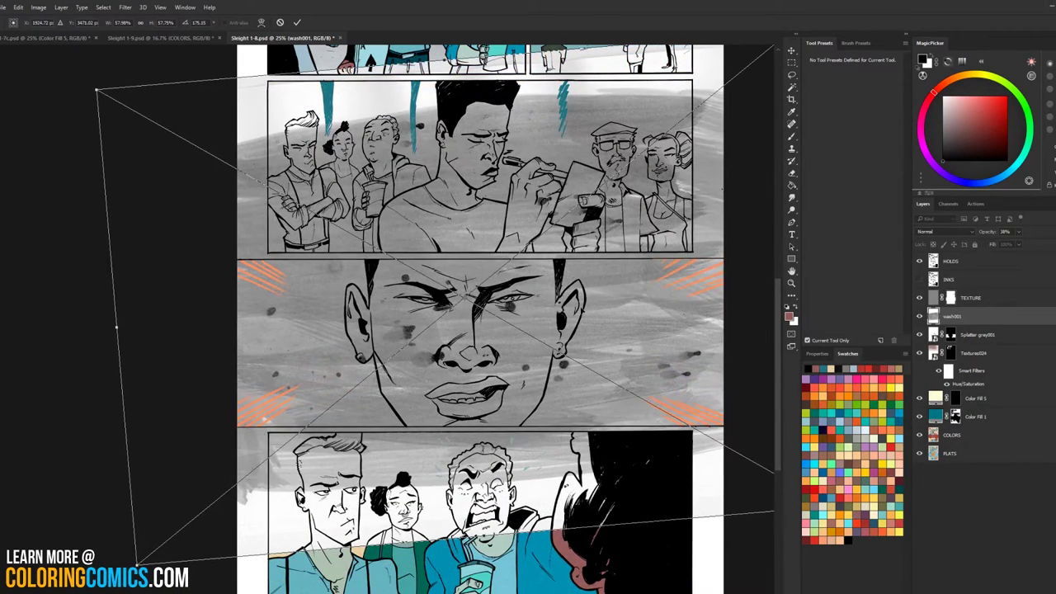
pyautogui.moveTo(584, 310); pyautogui.dragTo(575, 297)
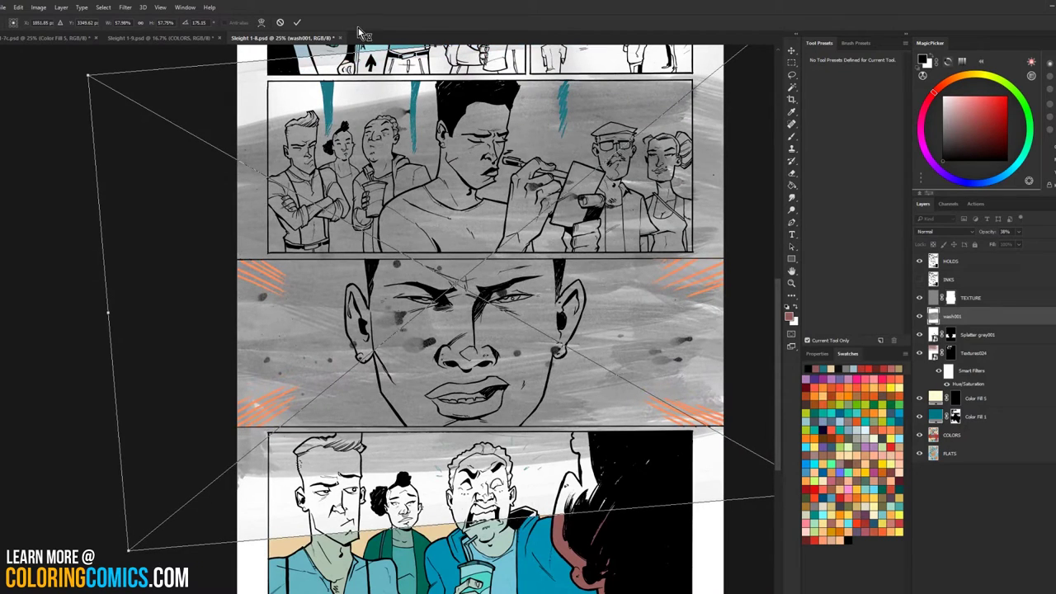
pyautogui.click(298, 23)
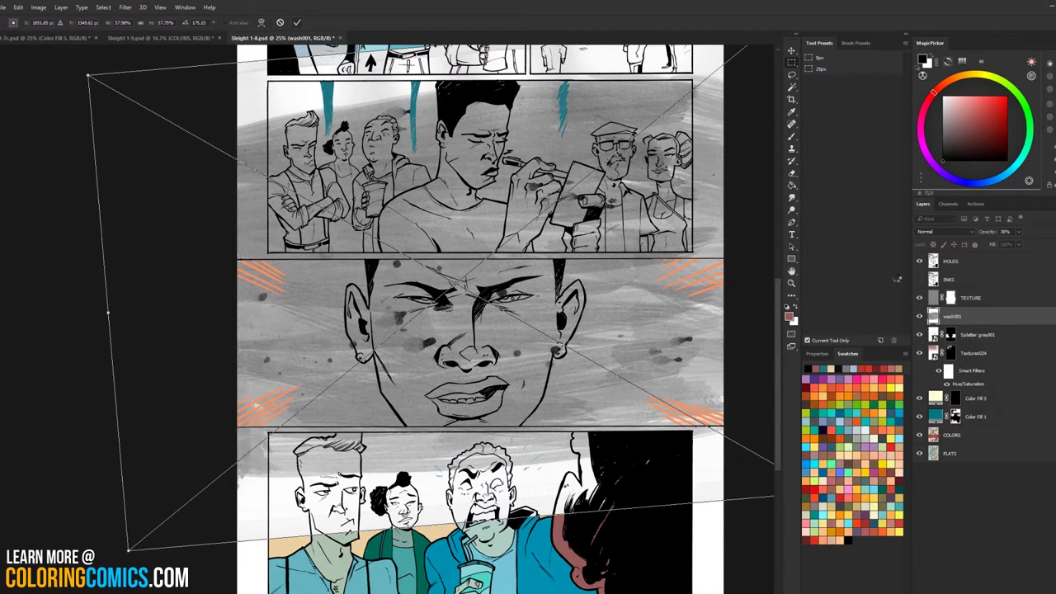
pyautogui.press('Return')
# Step: Select the close-up panel's red background from the COLORS layer and mask wash001 to it
pyautogui.click(950, 435)
pyautogui.press('w')
pyautogui.click(627, 335)
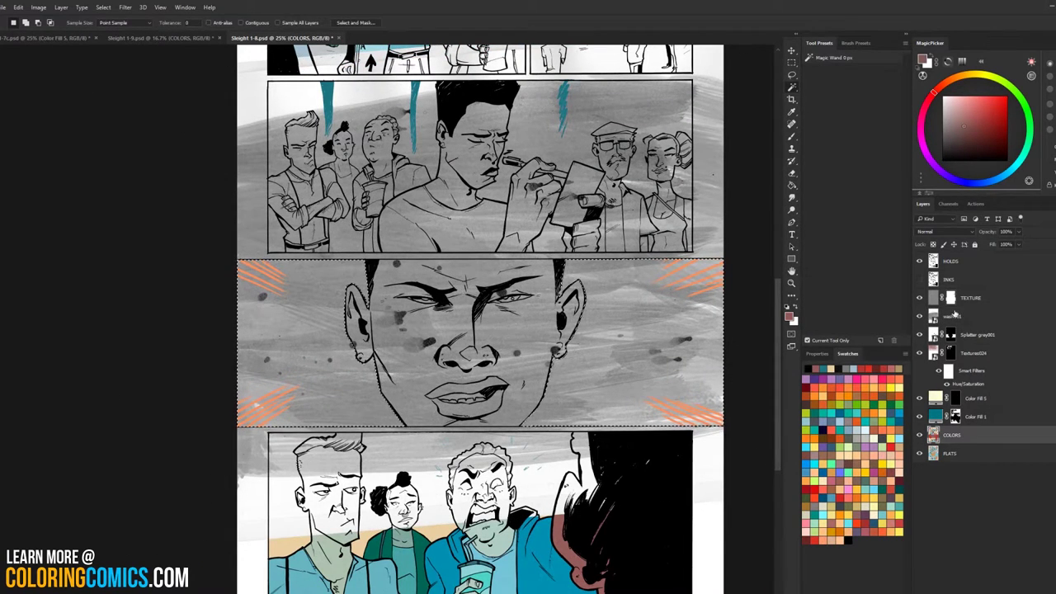
pyautogui.click(955, 316)
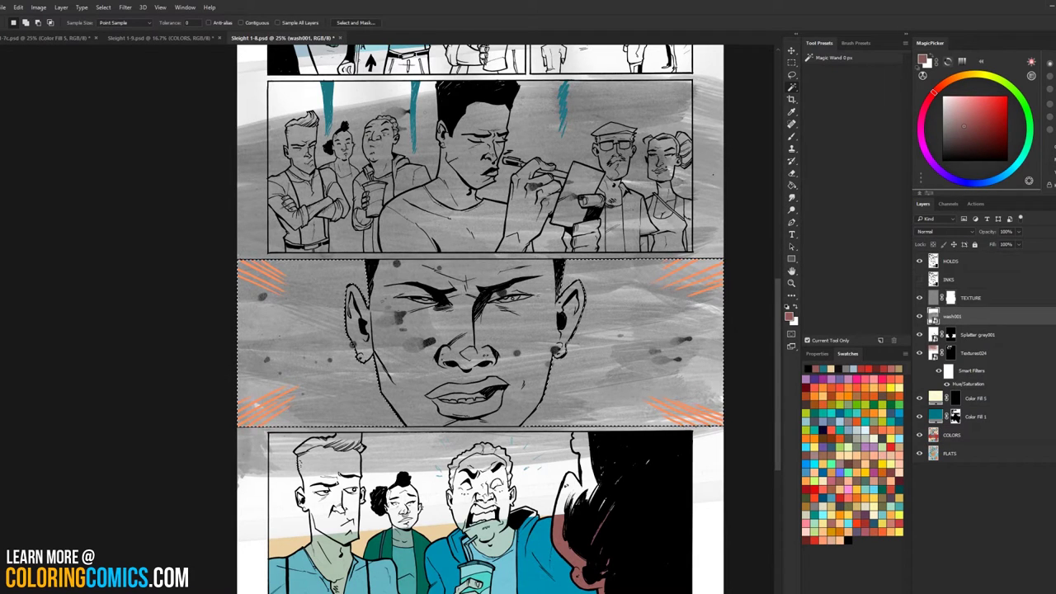
pyautogui.click(993, 590)
# Step: Set wash001 to Overlay blending at 73% opacity and reduce Splatter grey001's opacity to 25%
pyautogui.click(949, 232)
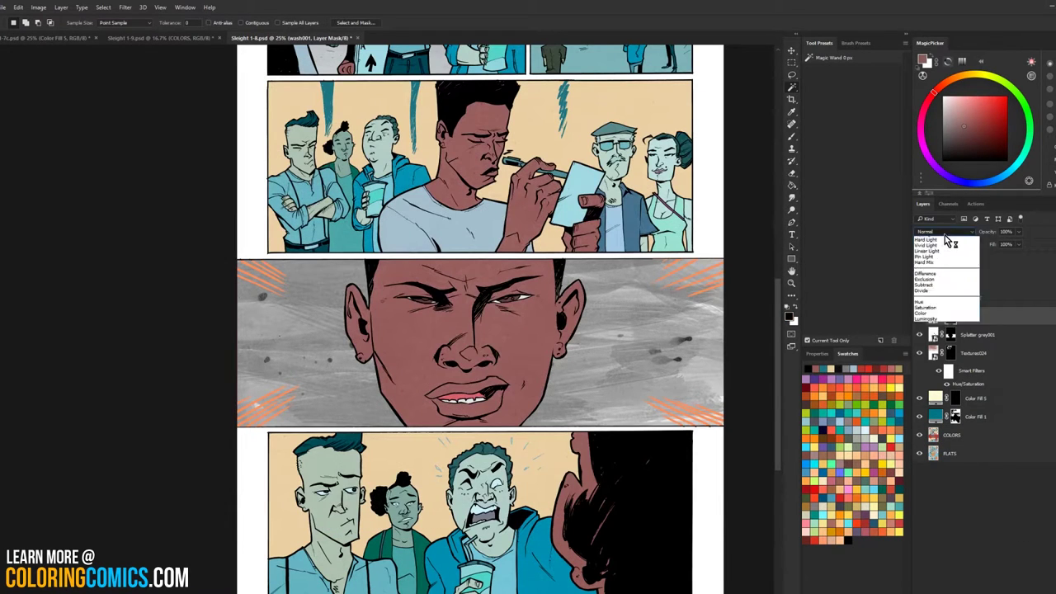
pyautogui.click(930, 320)
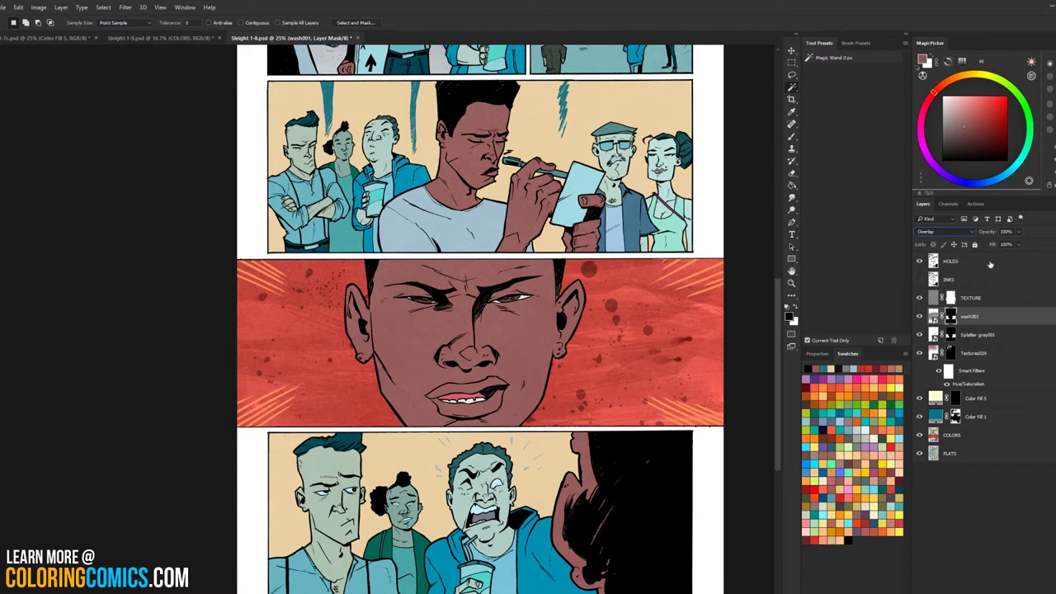
pyautogui.click(933, 317)
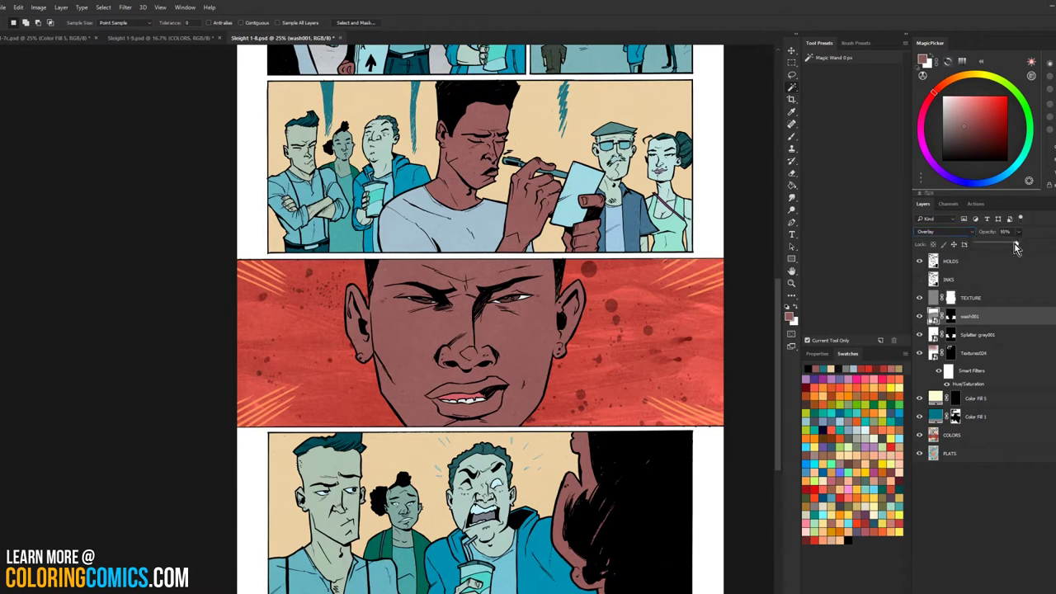
pyautogui.moveTo(1016, 248)
pyautogui.mouseDown()
pyautogui.moveTo(990, 247)
pyautogui.moveTo(1006, 246)
pyautogui.mouseUp()
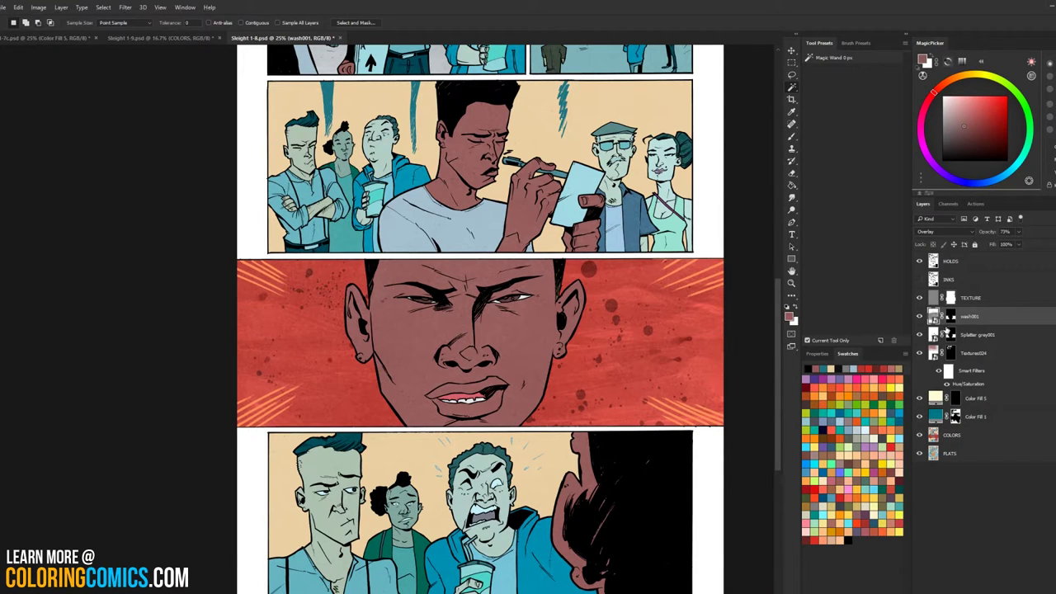
pyautogui.click(946, 334)
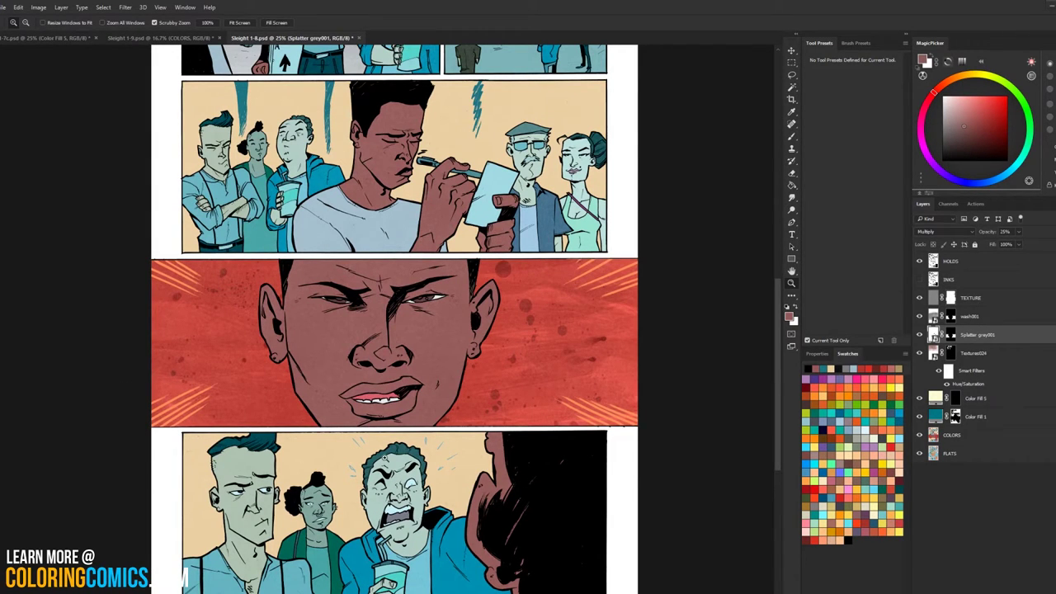
# Step: Recolor the emphasis lines around the shouting man's head on the HOLDS layer dark red, colorizing with hue 1, saturation 85 and reduced lightness
pyautogui.click(388, 462)
pyautogui.click(939, 260)
pyautogui.moveTo(493, 360); pyautogui.dragTo(546, 267)
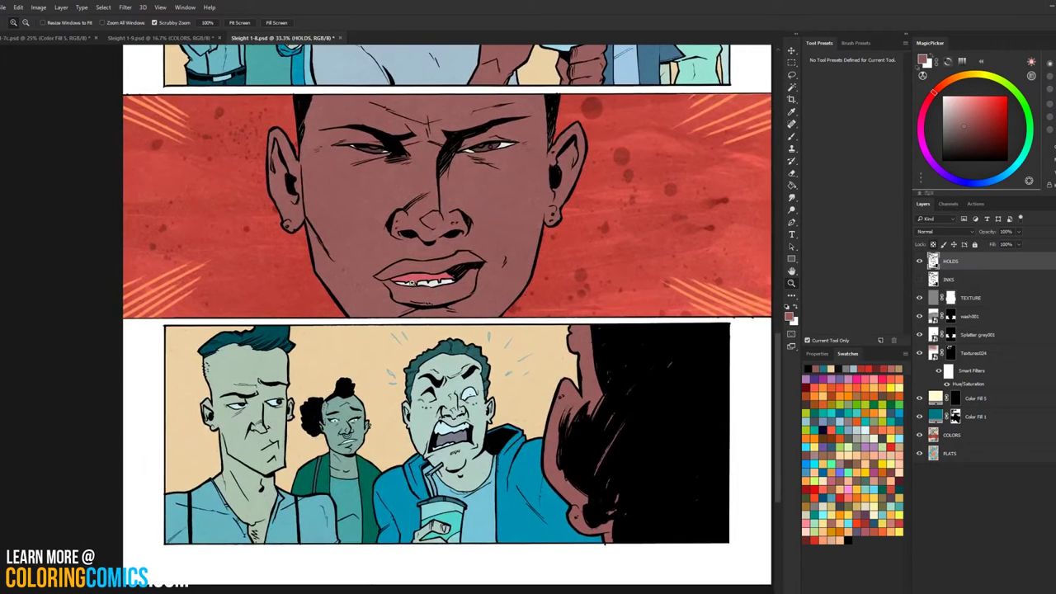
pyautogui.press('l')
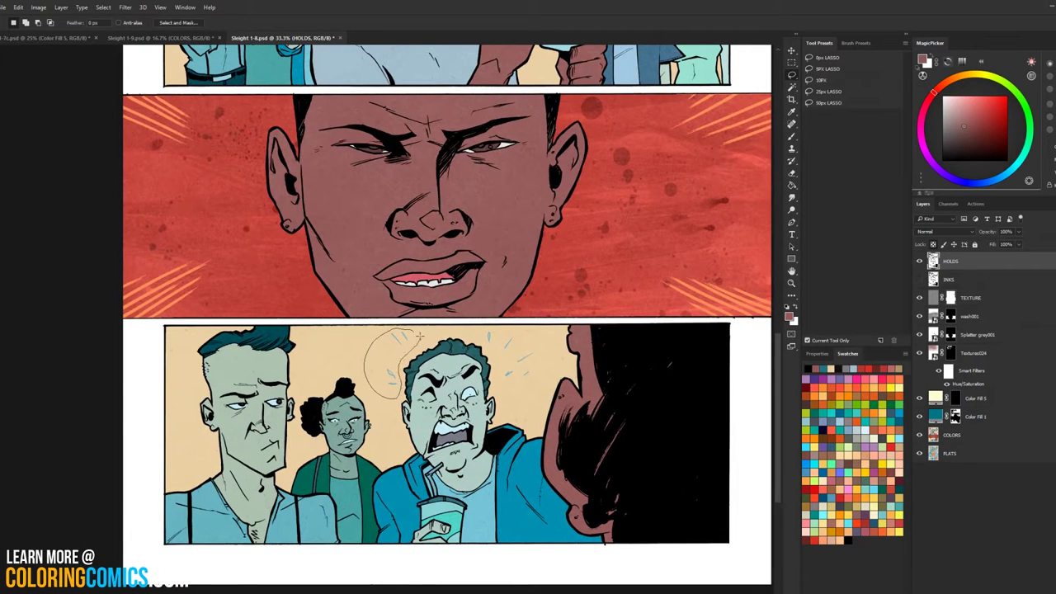
pyautogui.moveTo(420, 336); pyautogui.dragTo(417, 332)
pyautogui.moveTo(498, 328)
pyautogui.mouseDown()
pyautogui.moveTo(482, 339)
pyautogui.moveTo(541, 350)
pyautogui.moveTo(499, 328)
pyautogui.mouseUp()
pyautogui.hotkey('ctrl', 'u')
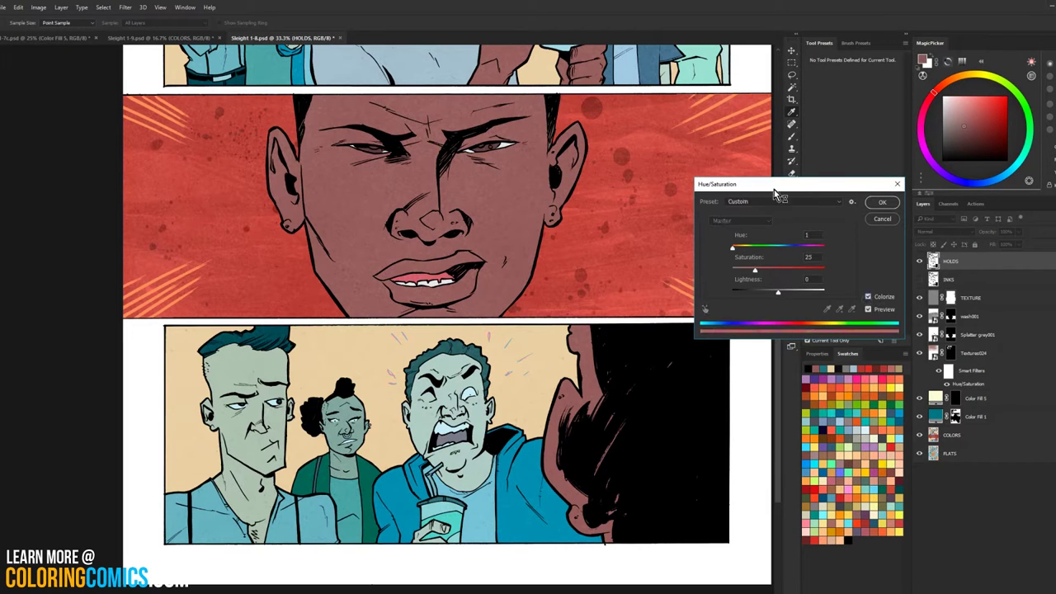
pyautogui.moveTo(773, 269); pyautogui.dragTo(766, 295)
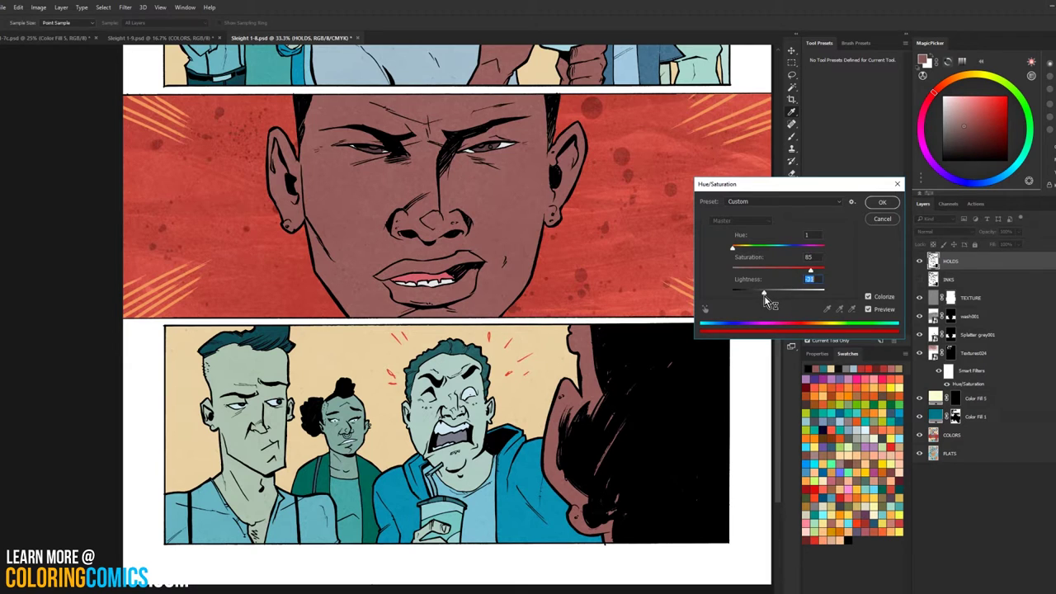
pyautogui.click(881, 202)
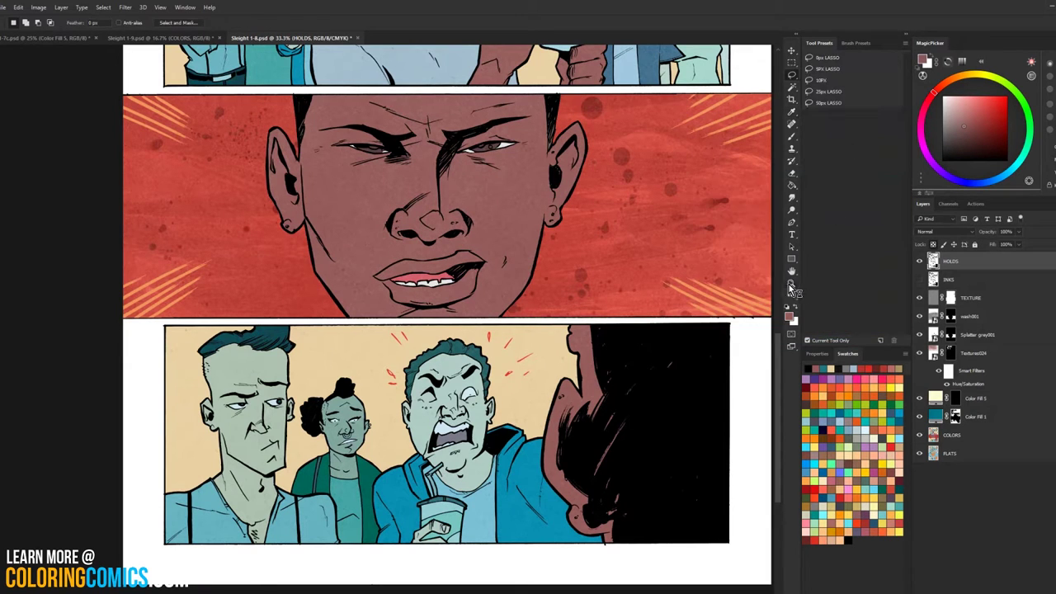
# Step: Examine all panels of page 1-8 to compare their colors and textures, including the first panel up close
pyautogui.click(791, 283)
pyautogui.keyDown('alt'); pyautogui.click(632, 252); pyautogui.keyUp('alt')
pyautogui.scroll(6, 550, 254)
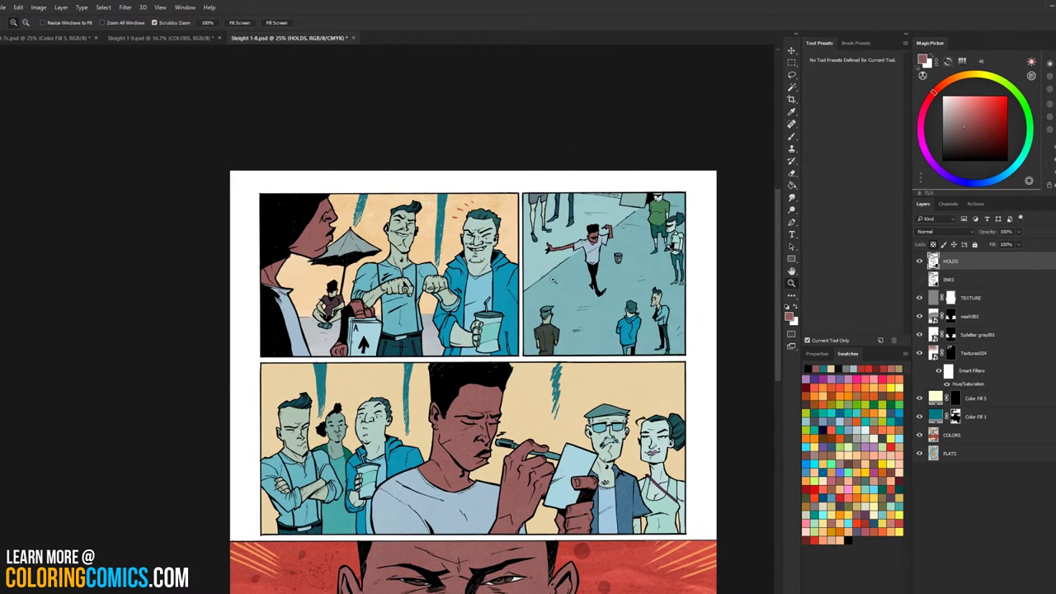
pyautogui.scroll(-5, 553, 280)
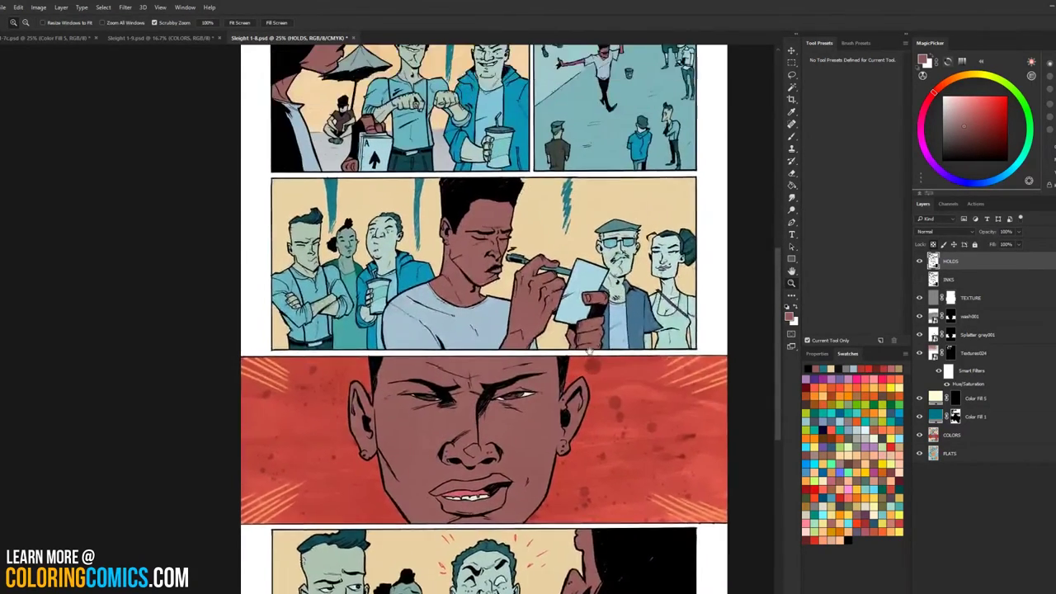
pyautogui.scroll(2, 588, 351)
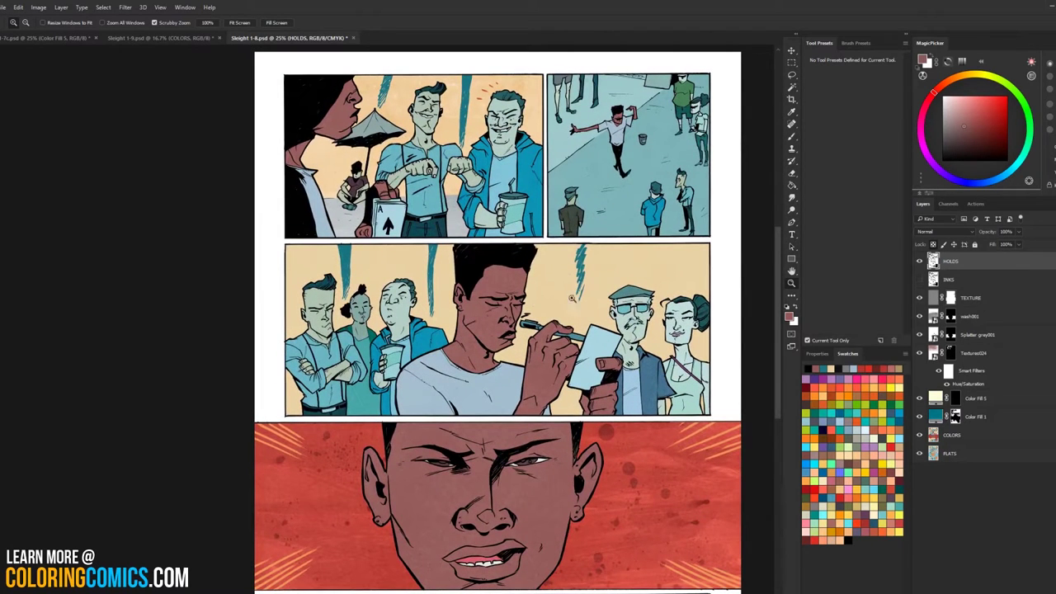
pyautogui.scroll(-2, 503, 319)
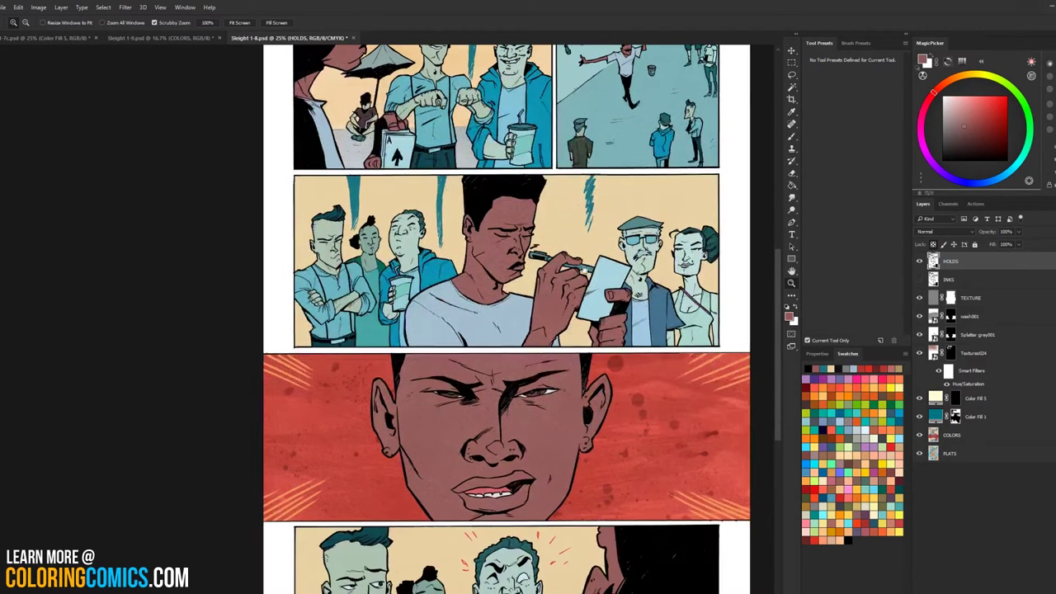
pyautogui.scroll(2, 556, 214)
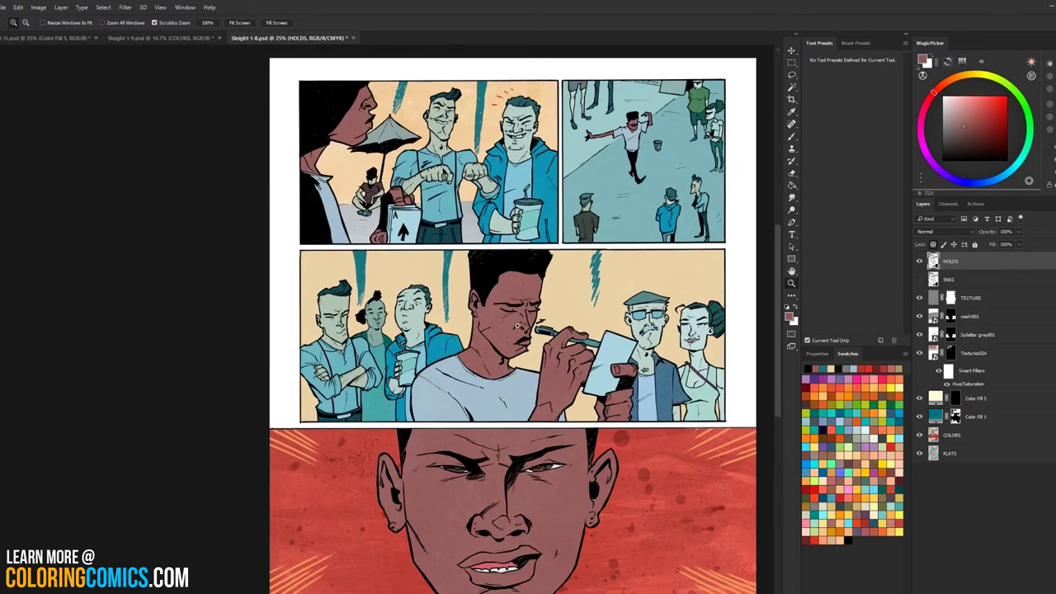
pyautogui.scroll(-3, 518, 326)
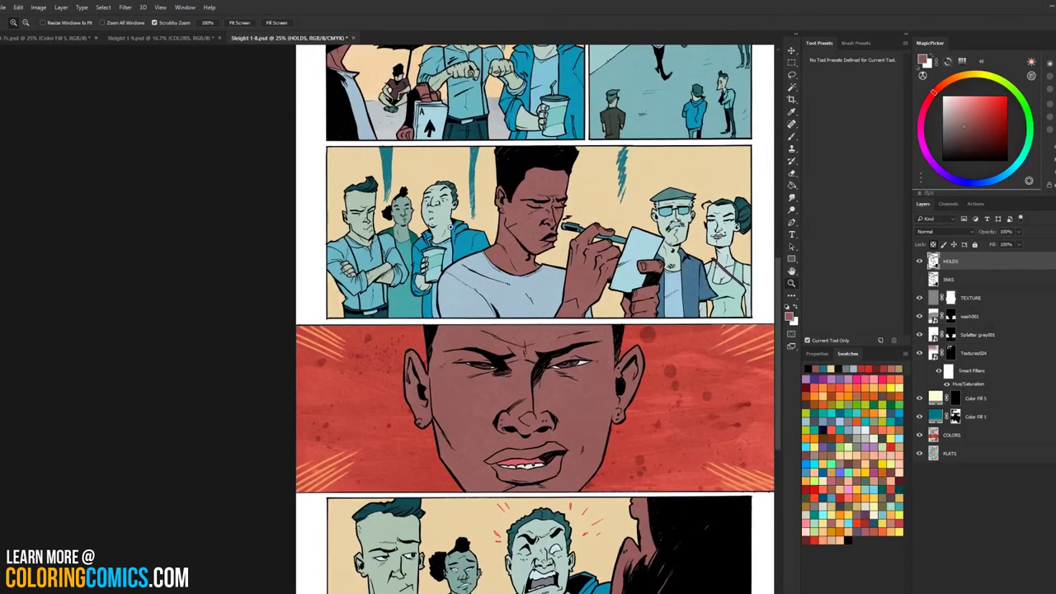
pyautogui.scroll(-4, 528, 319)
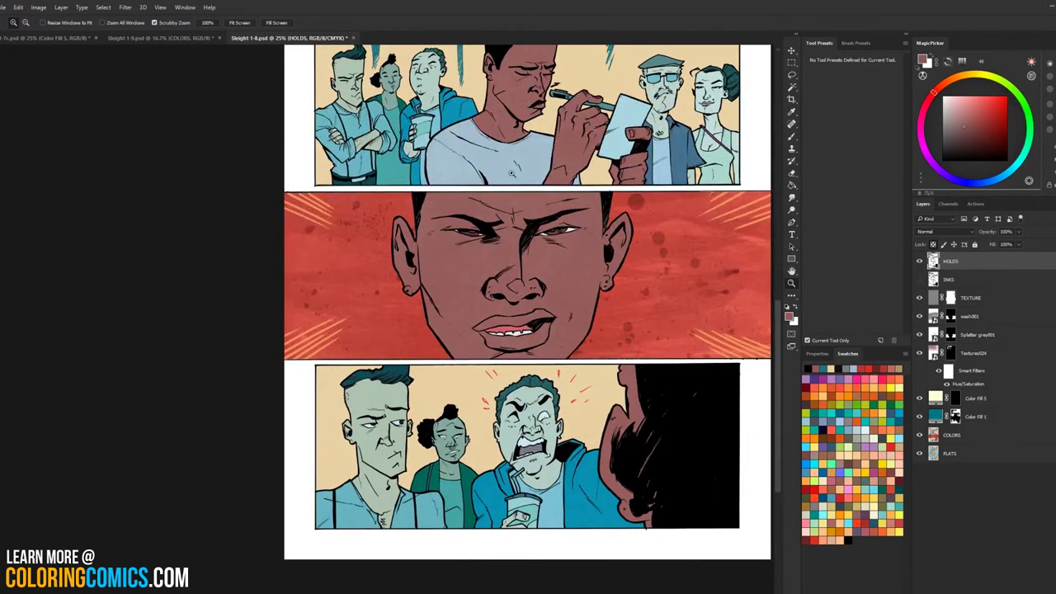
pyautogui.scroll(5, 549, 189)
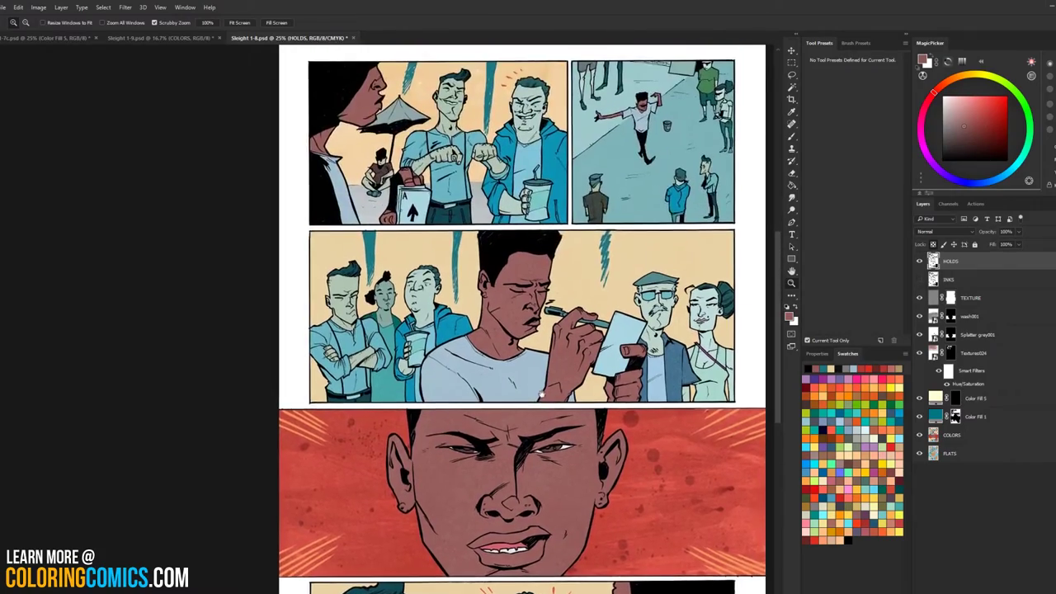
pyautogui.click(476, 131)
pyautogui.click(476, 131)
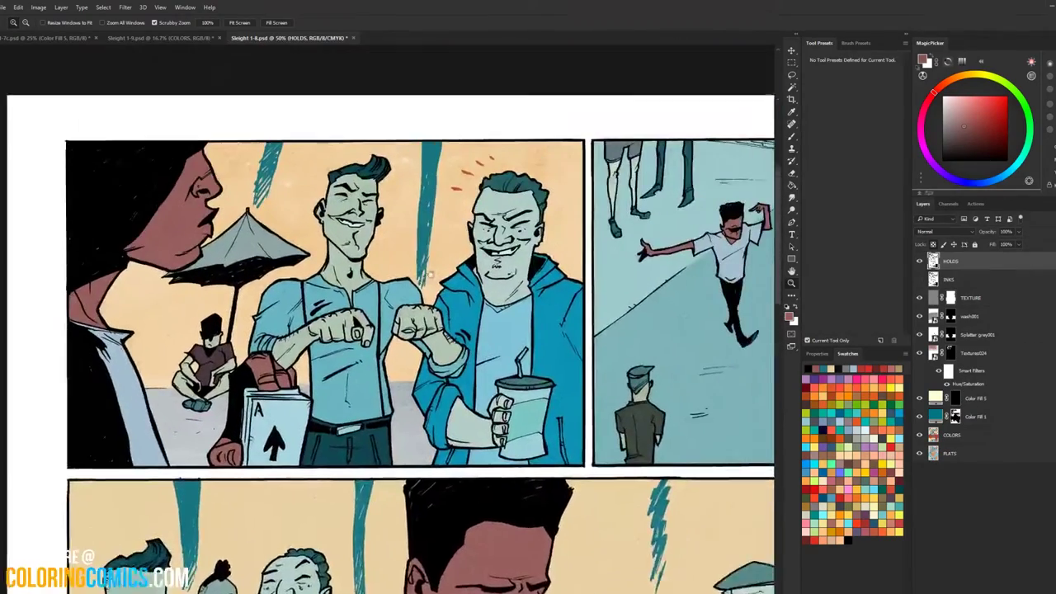
pyautogui.click(543, 131)
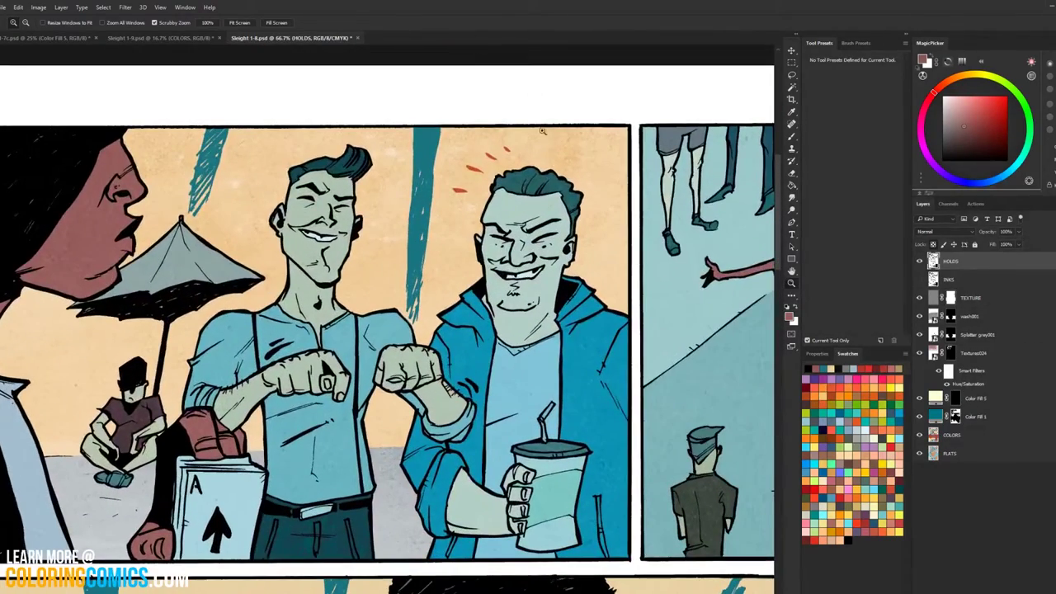
# Step: Select the two smiling men's hair, skin, clothing and drink cup in the first panel from the COLORS layer by color
pyautogui.click(956, 435)
pyautogui.press('w')
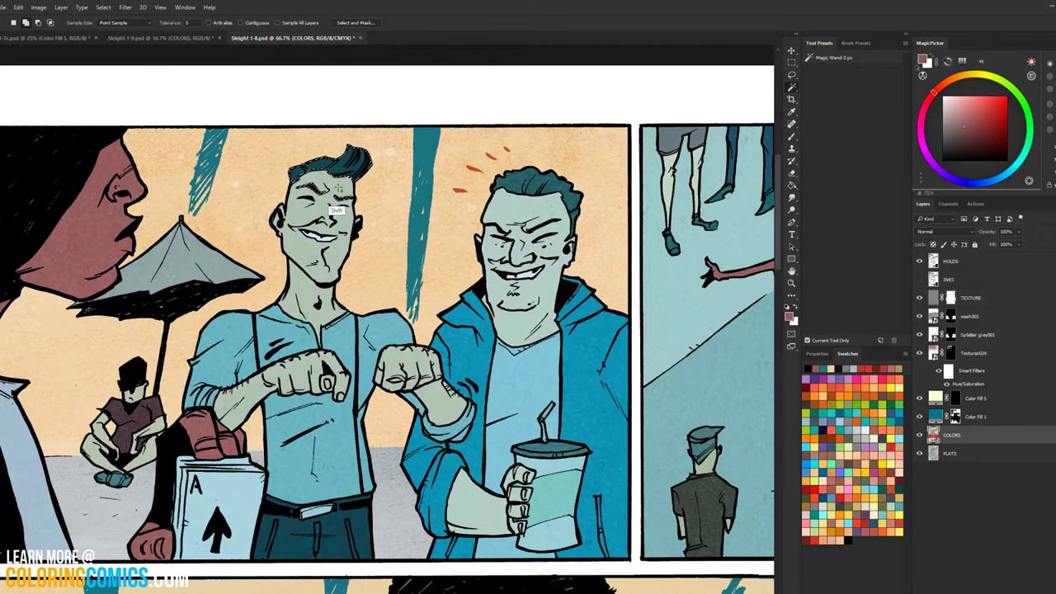
pyautogui.keyDown('shift'); pyautogui.click(318, 238); pyautogui.keyUp('shift')
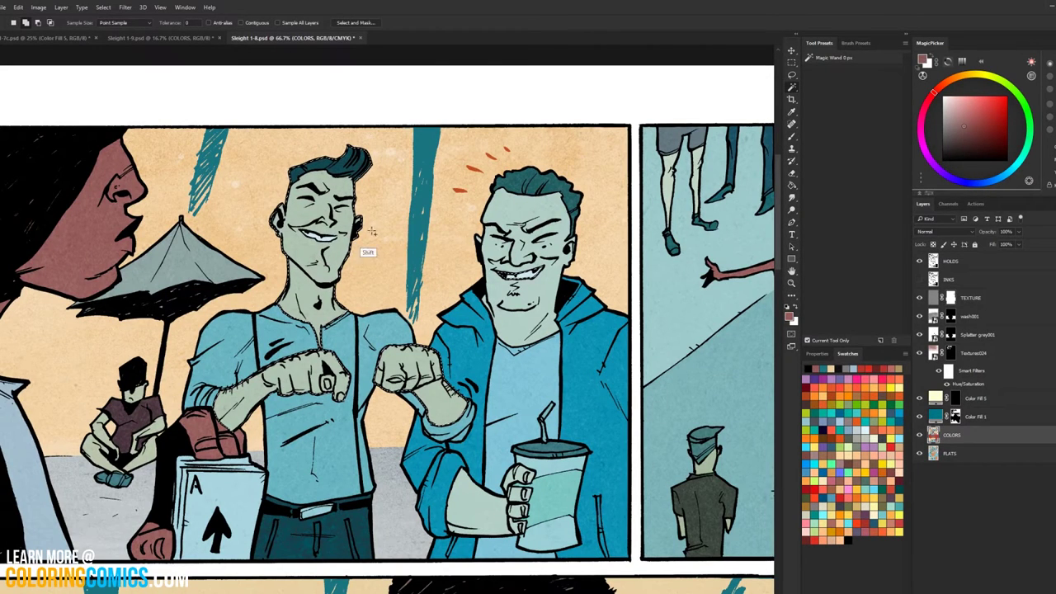
pyautogui.keyDown('shift'); pyautogui.click(558, 256); pyautogui.keyUp('shift')
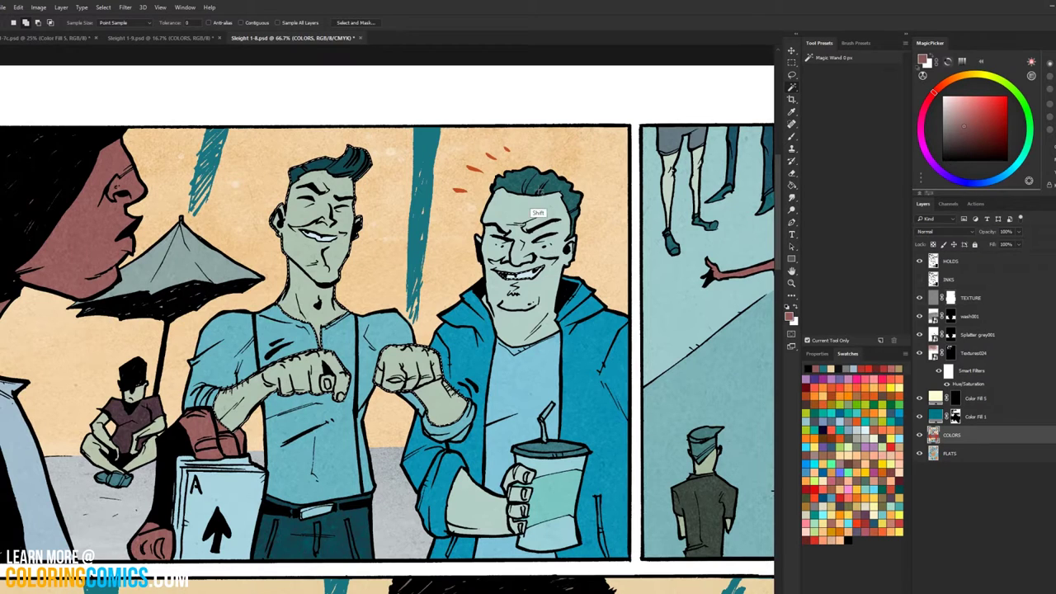
pyautogui.keyDown('shift'); pyautogui.click(539, 174); pyautogui.keyUp('shift')
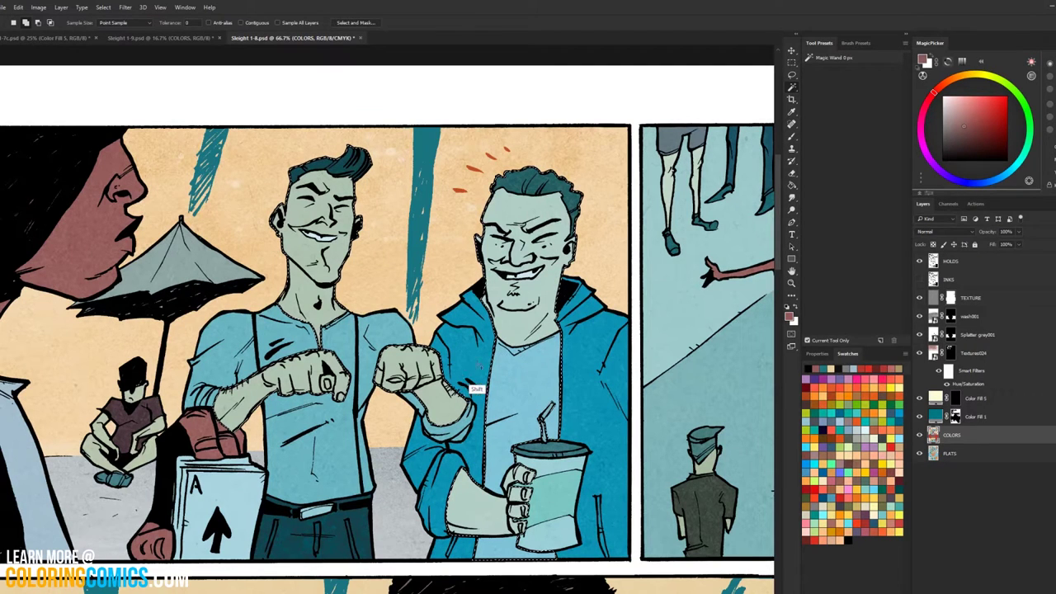
pyautogui.keyDown('shift'); pyautogui.click(431, 489); pyautogui.keyUp('shift')
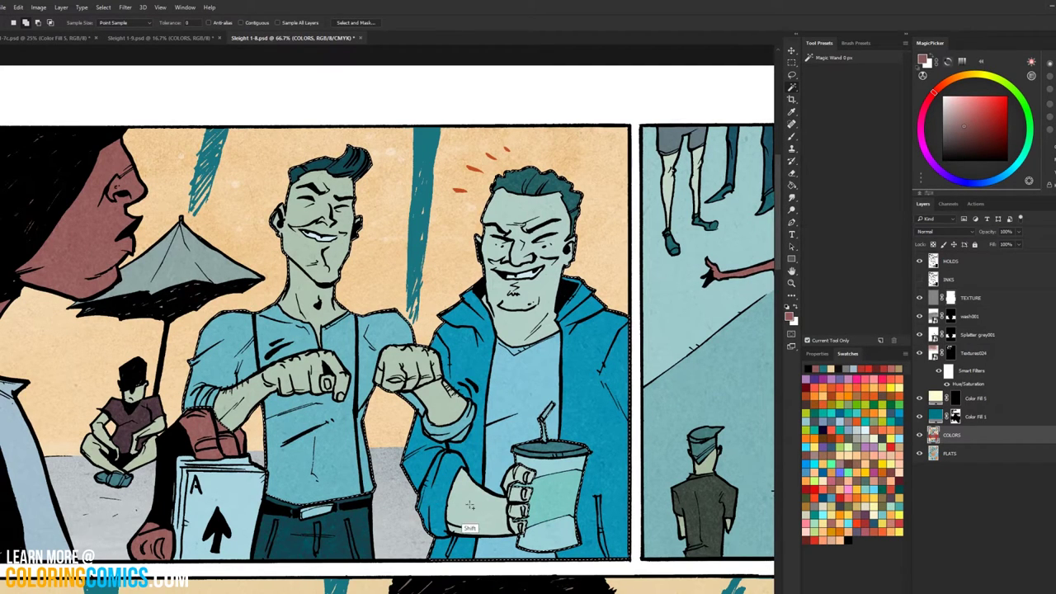
pyautogui.keyDown('shift'); pyautogui.click(552, 471); pyautogui.keyUp('shift')
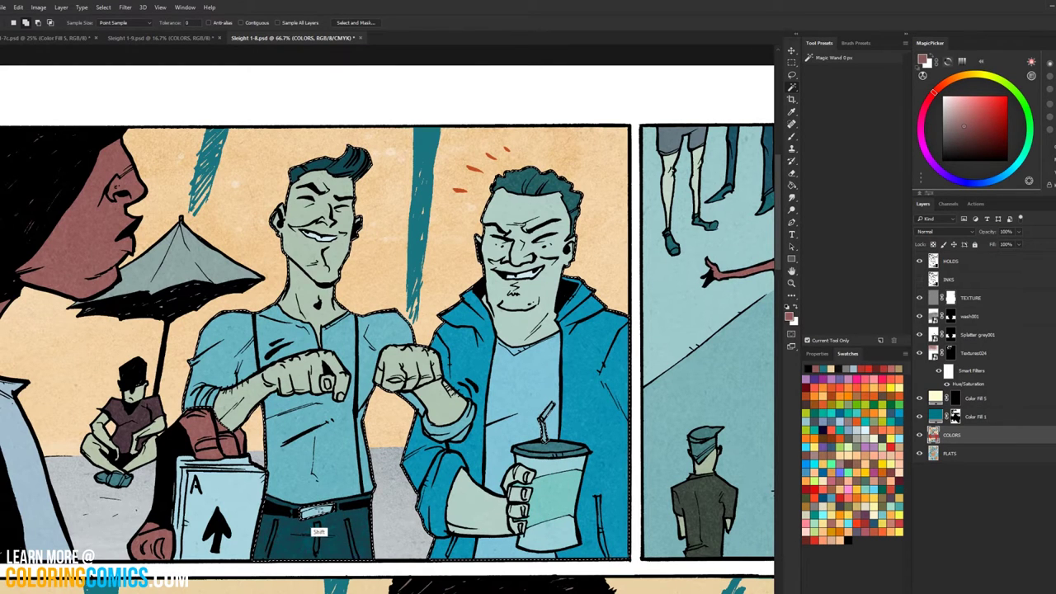
pyautogui.keyDown('shift'); pyautogui.click(315, 533); pyautogui.keyUp('shift')
# Step: Trim the selection across the other panels so the stray areas belonging to other characters are excluded
pyautogui.press('z')
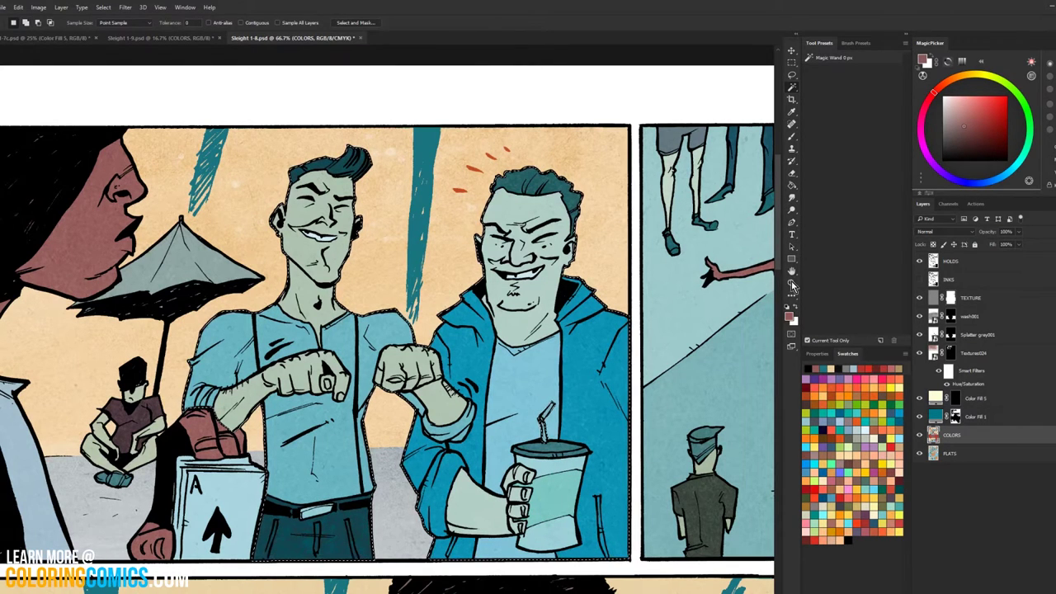
pyautogui.keyDown('alt'); pyautogui.click(707, 352); pyautogui.keyUp('alt')
pyautogui.keyDown('alt'); pyautogui.click(709, 322); pyautogui.keyUp('alt')
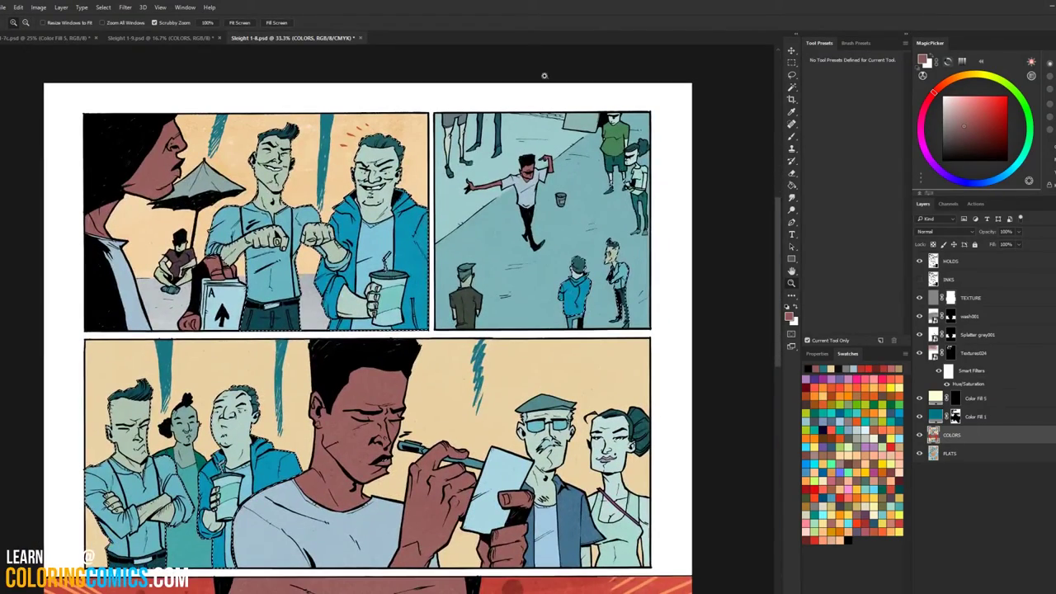
pyautogui.press('l')
pyautogui.moveTo(587, 216); pyautogui.dragTo(632, 138)
pyautogui.moveTo(559, 242); pyautogui.dragTo(595, 101)
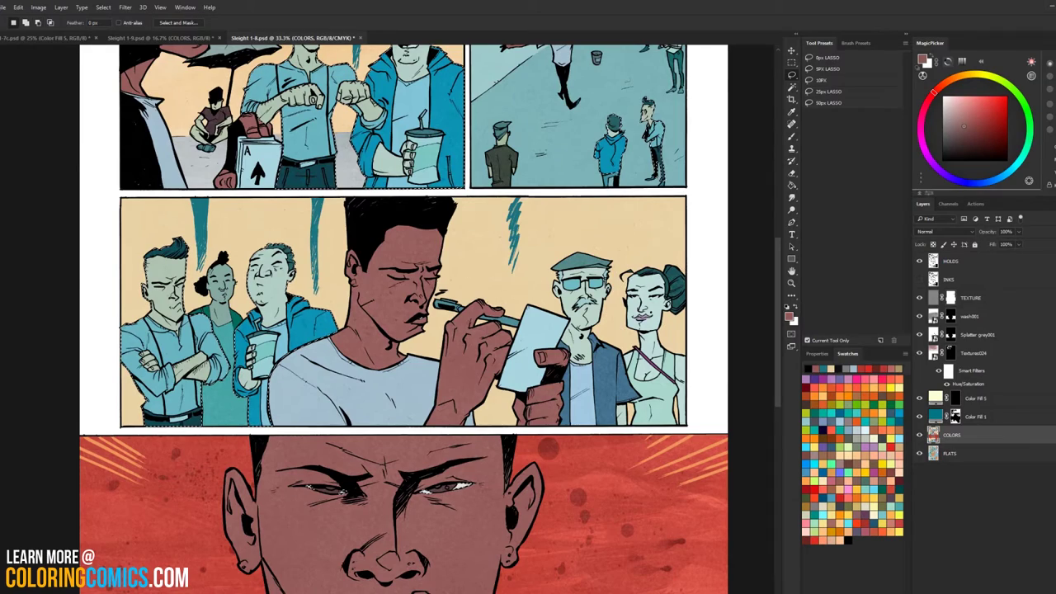
pyautogui.moveTo(478, 272); pyautogui.dragTo(515, 109)
pyautogui.moveTo(374, 264); pyautogui.dragTo(389, 294)
pyautogui.moveTo(500, 287); pyautogui.dragTo(538, 109)
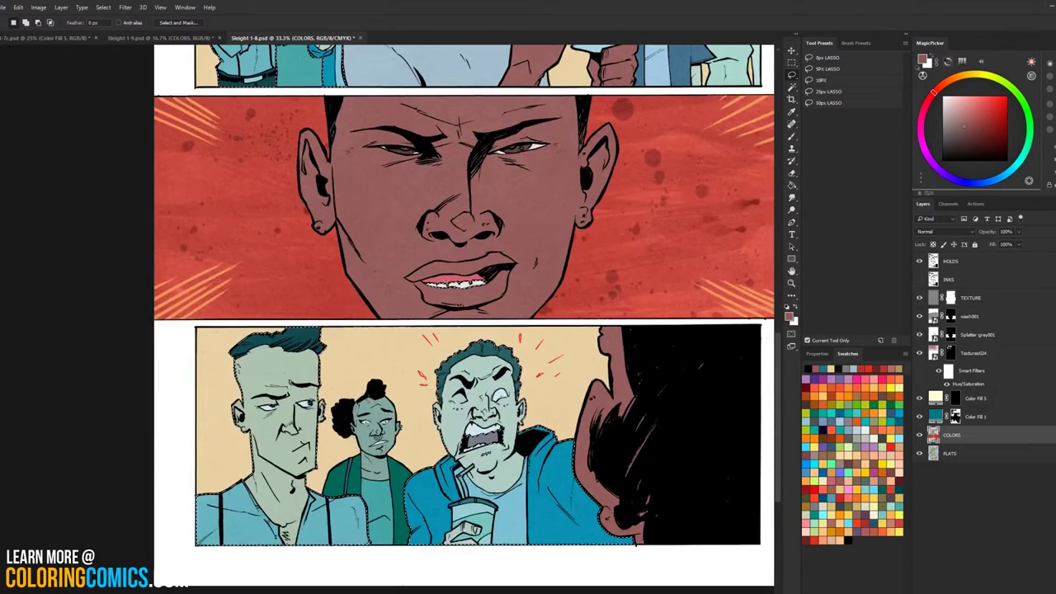
# Step: Add the shouting man's eye and mouth colors to the selection and exclude the matching areas on the close-up face
pyautogui.press('w')
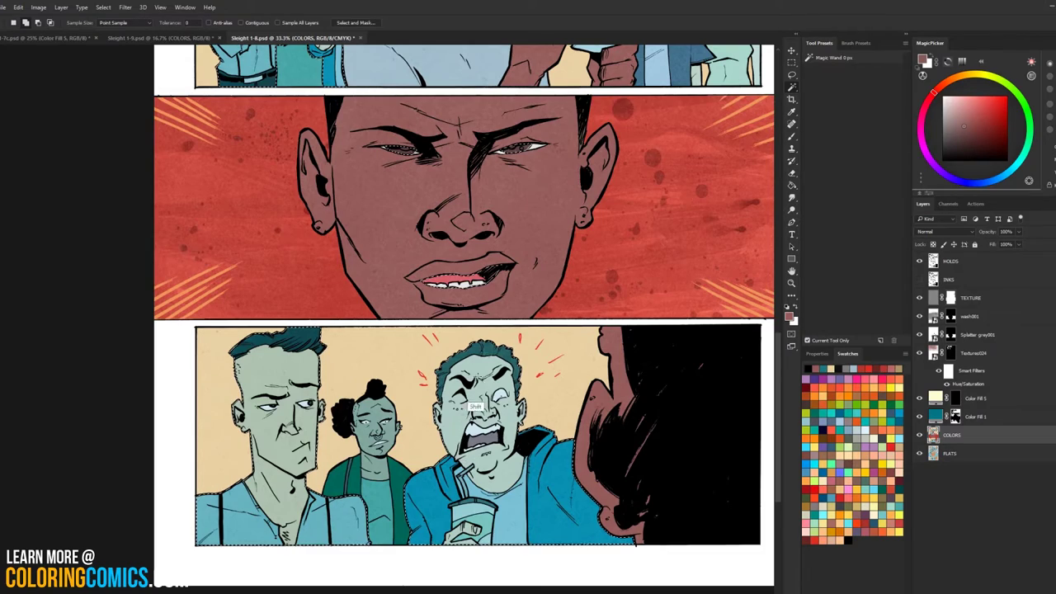
pyautogui.moveTo(495, 234); pyautogui.dragTo(517, 356)
pyautogui.press('l')
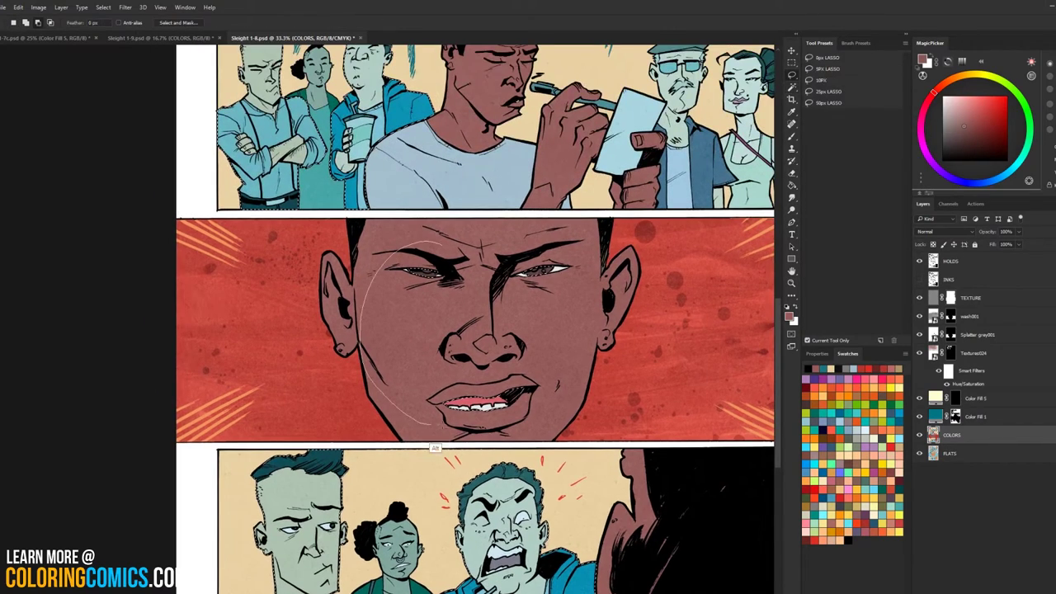
pyautogui.scroll(5, 585, 354)
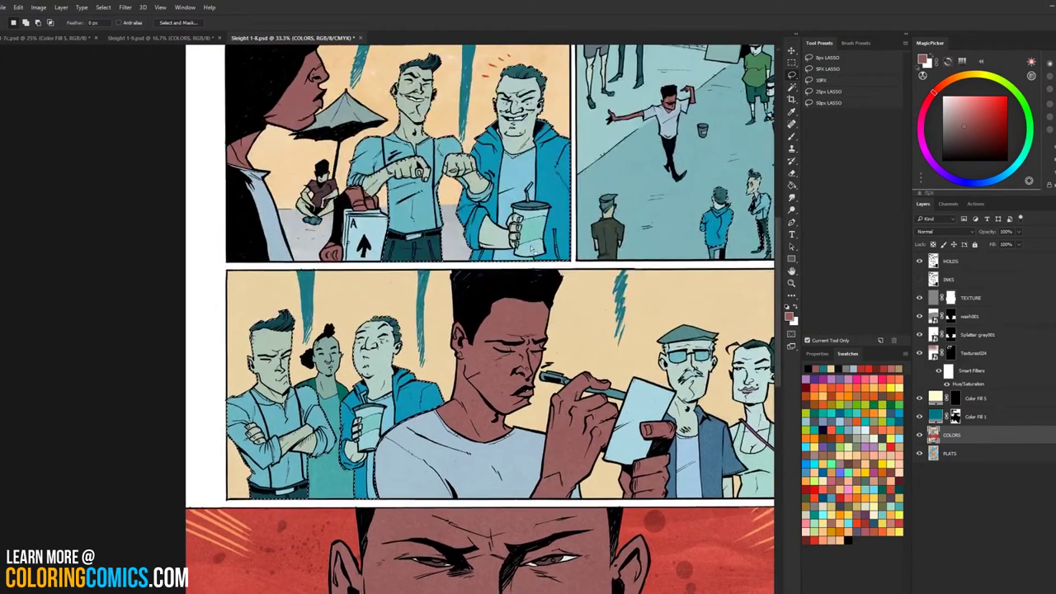
pyautogui.moveTo(554, 452)
pyautogui.mouseDown()
pyautogui.moveTo(503, 475)
pyautogui.moveTo(430, 533)
pyautogui.mouseUp()
pyautogui.moveTo(641, 407); pyautogui.dragTo(609, 406)
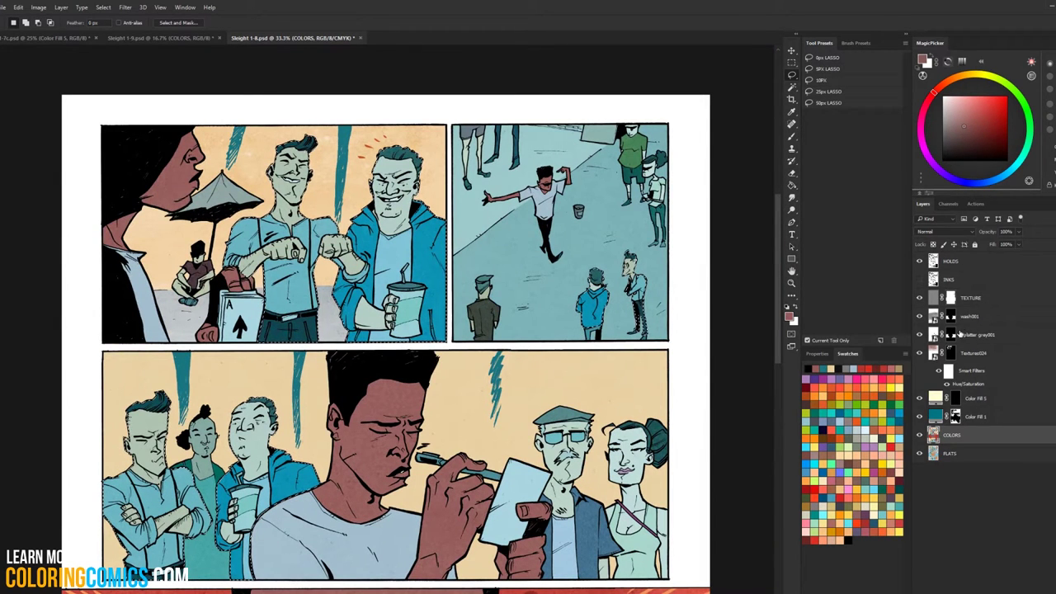
# Step: Check the selection of the two men across the upper panels with a Quick Mask overlay
pyautogui.press('q')
pyautogui.moveTo(777, 326); pyautogui.dragTo(789, 290)
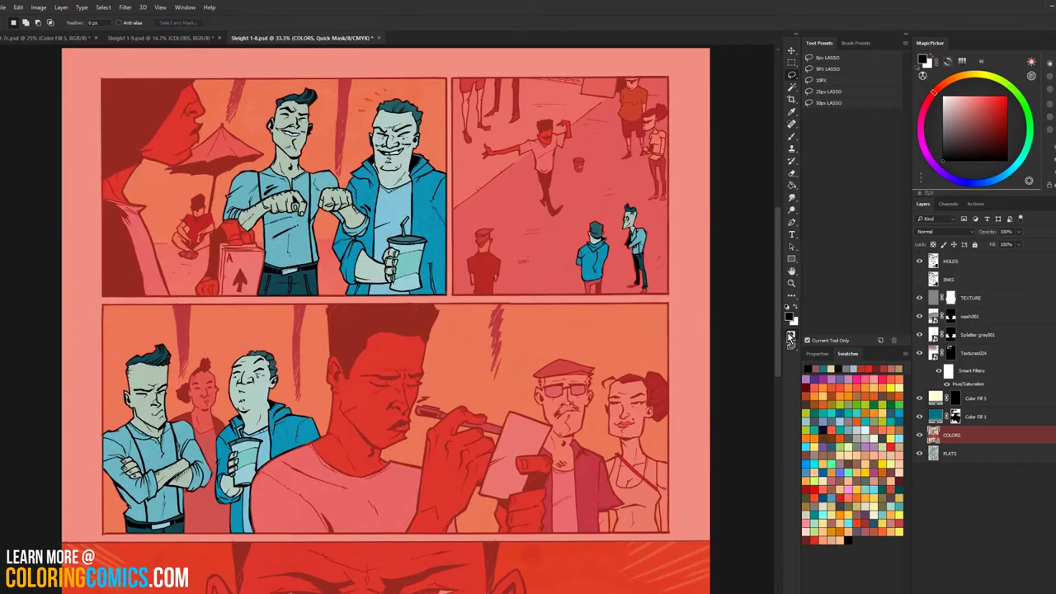
pyautogui.click(790, 335)
pyautogui.click(791, 285)
pyautogui.keyDown('alt'); pyautogui.click(715, 359); pyautogui.keyUp('alt')
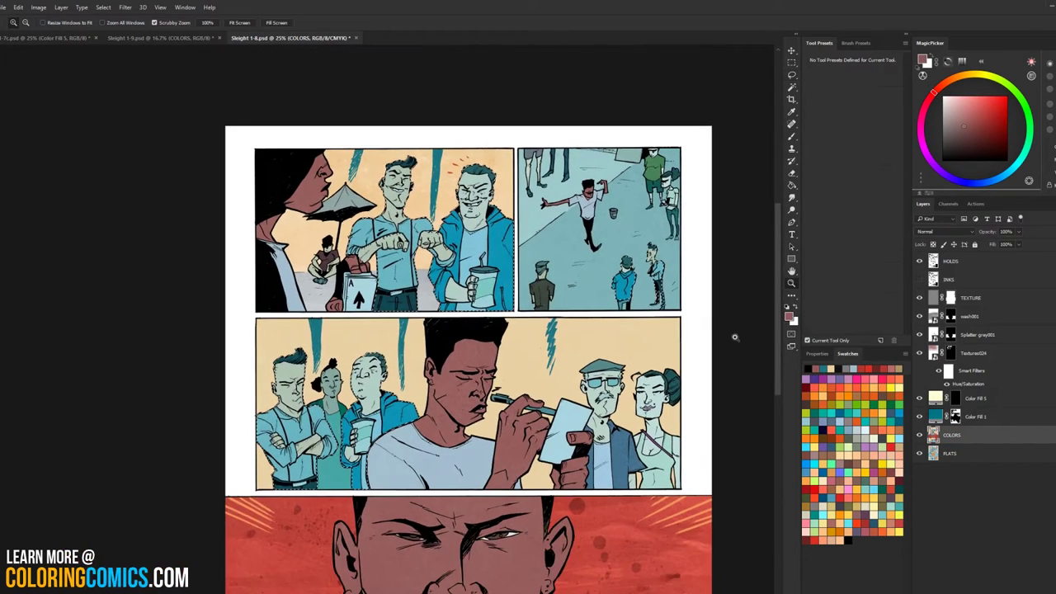
pyautogui.moveTo(696, 300); pyautogui.dragTo(678, 244)
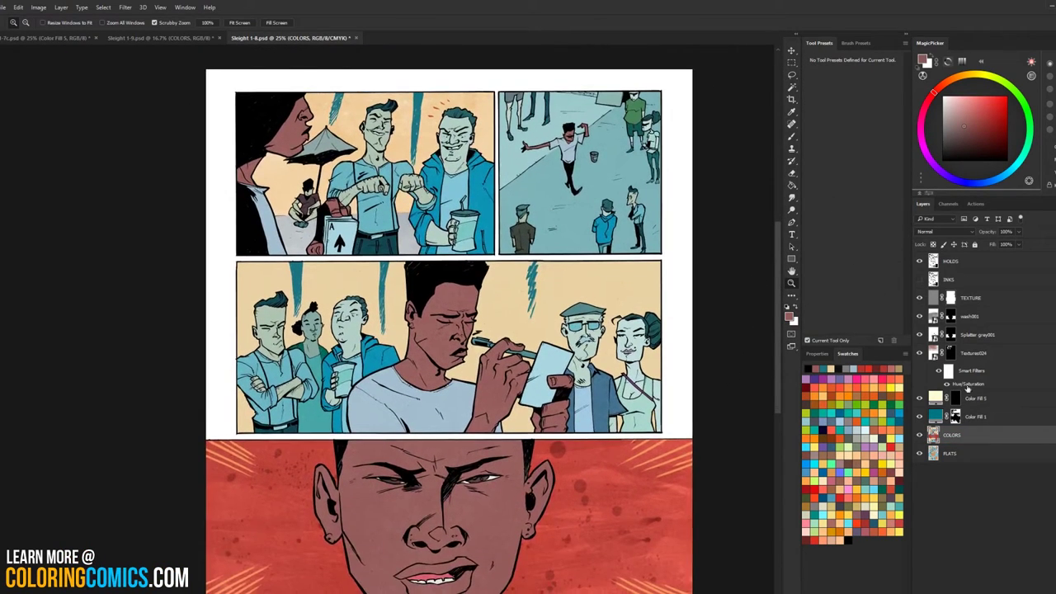
# Step: Paint grey on the Color Fill 1 mask over the two selected men with the SOTO BRUSH to reduce their teal tint
pyautogui.click(956, 416)
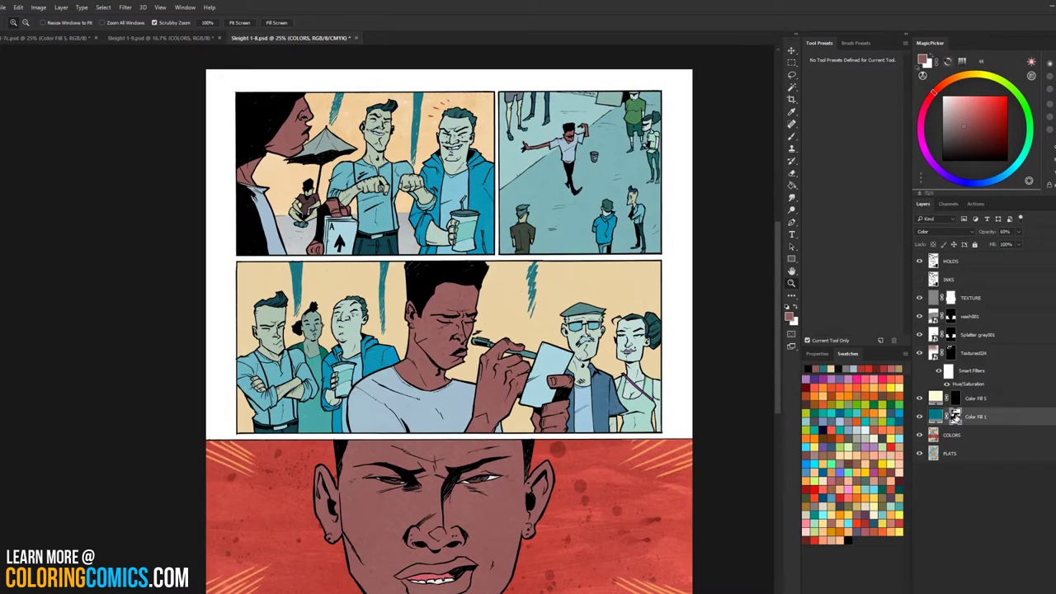
pyautogui.press('b')
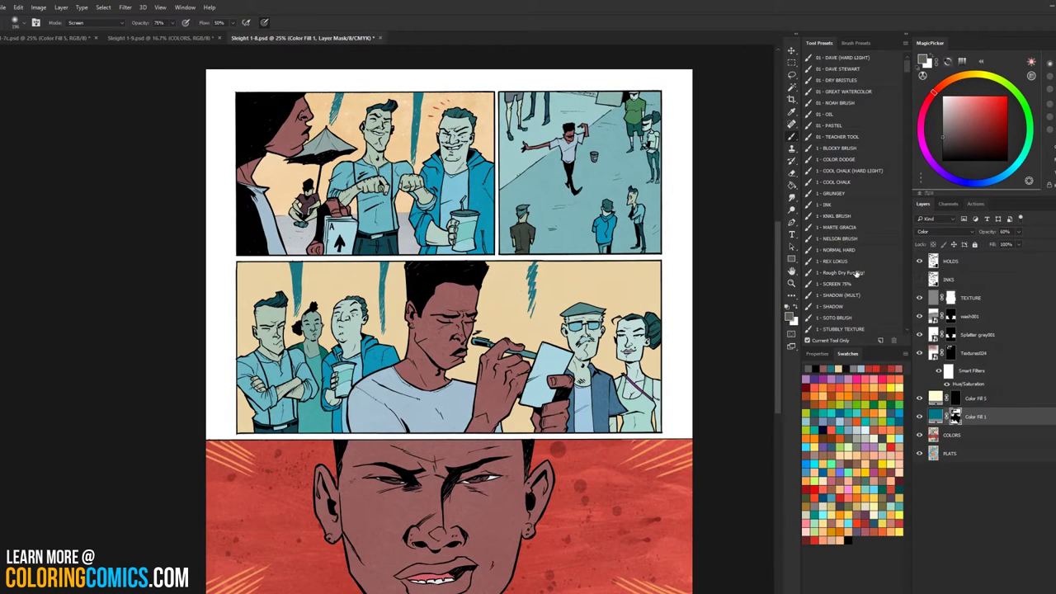
pyautogui.click(850, 319)
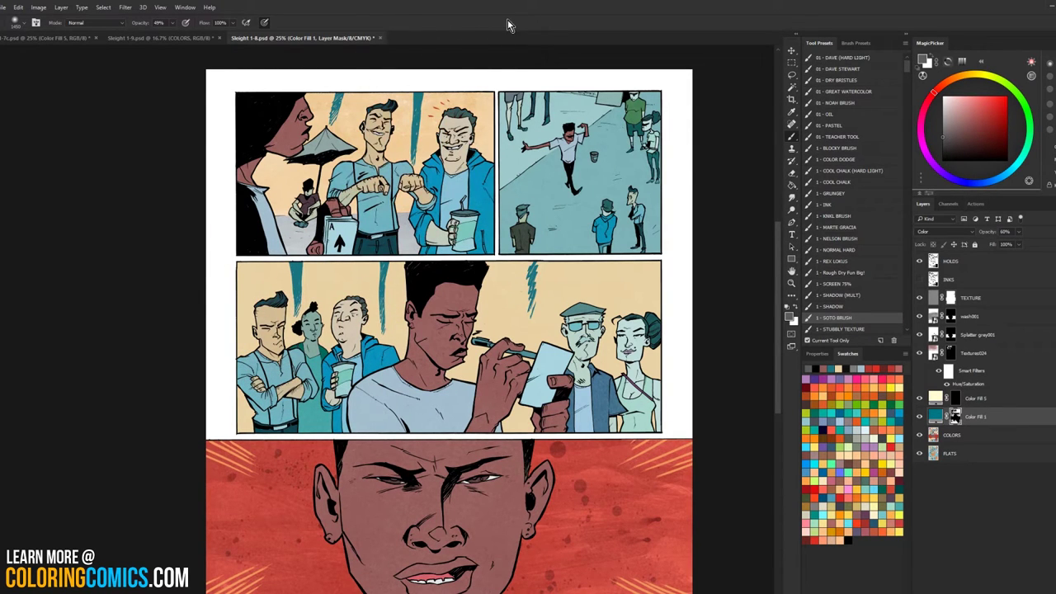
pyautogui.moveTo(548, 264); pyautogui.dragTo(575, 111)
pyautogui.moveTo(318, 449); pyautogui.dragTo(318, 472)
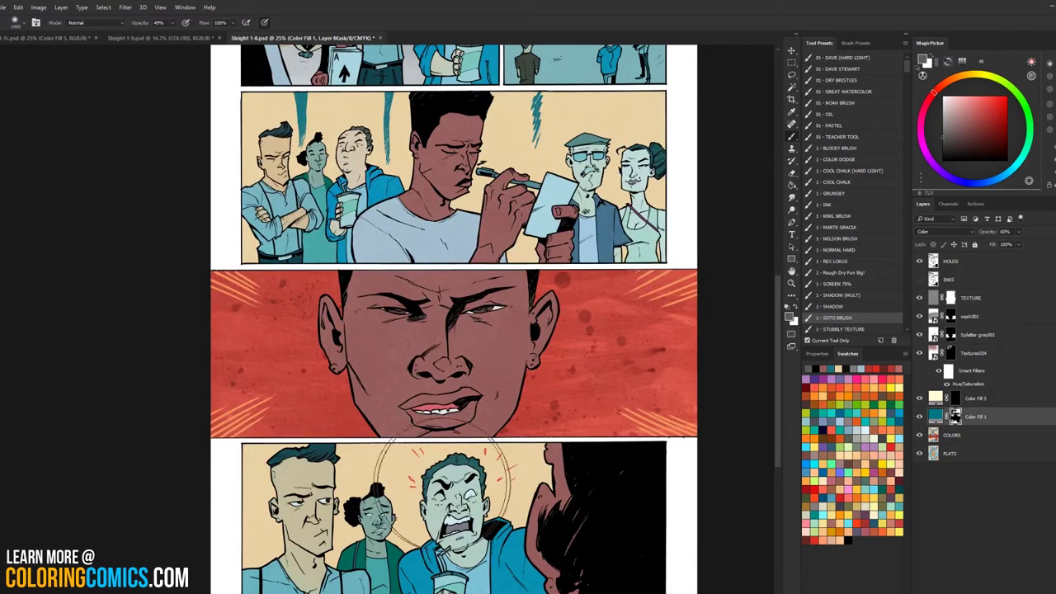
pyautogui.moveTo(443, 480); pyautogui.dragTo(458, 488)
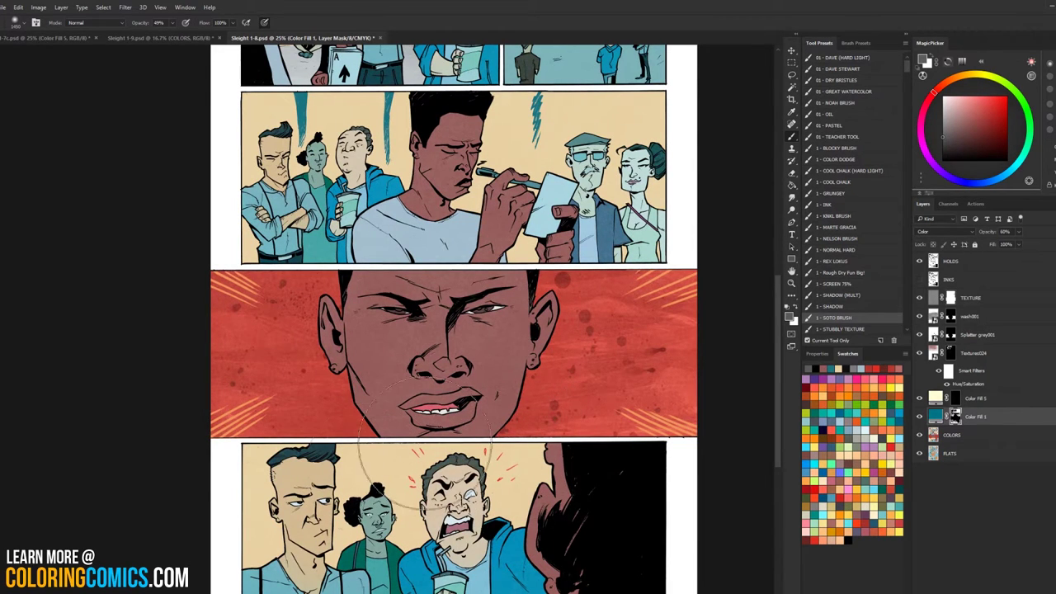
pyautogui.scroll(5, 528, 328)
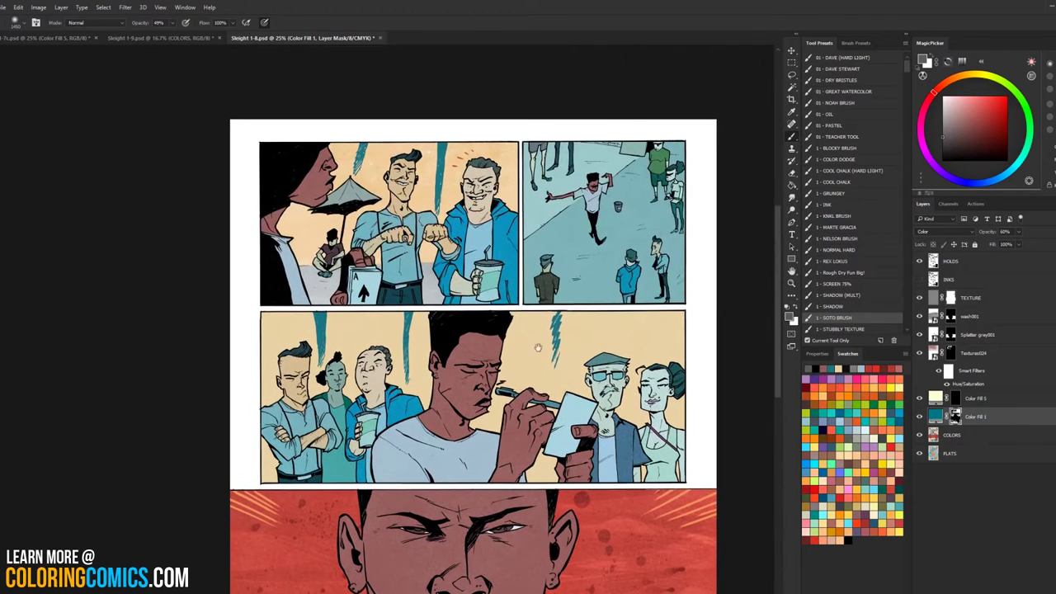
# Step: Warm the heavier man's skin on the COLORS layer using Hue/Saturation with saturation +44 and lightness -16
pyautogui.click(950, 436)
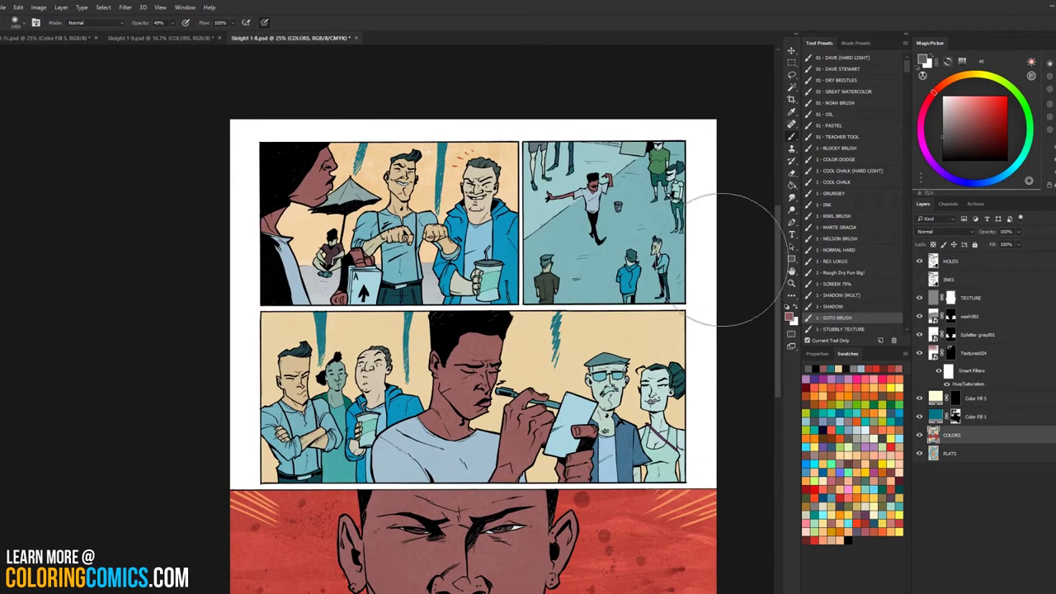
pyautogui.press('w')
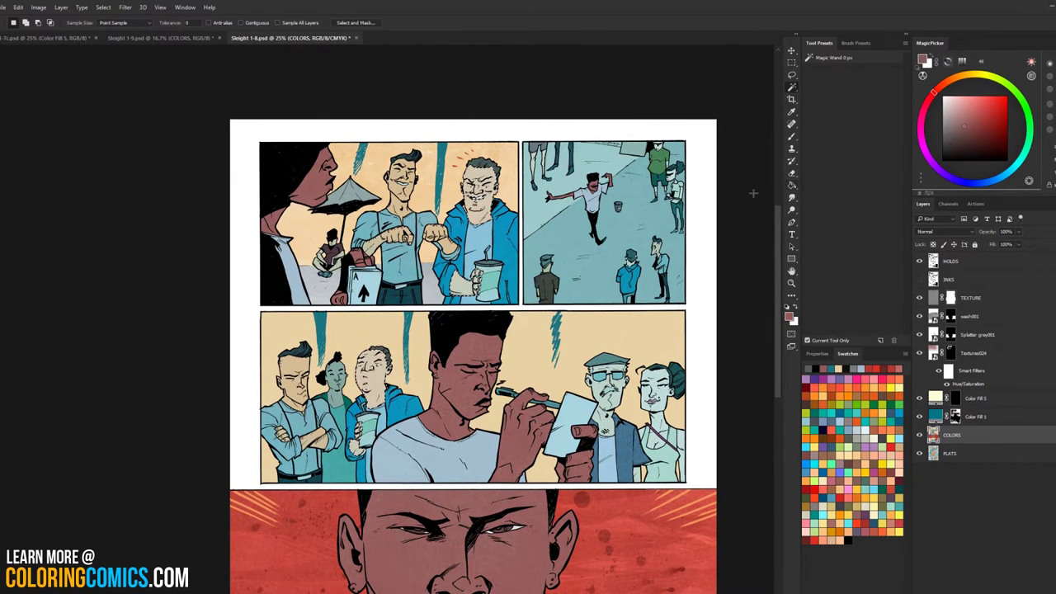
pyautogui.press('l')
pyautogui.hotkey('ctrl', 'u')
pyautogui.moveTo(778, 292); pyautogui.dragTo(770, 294)
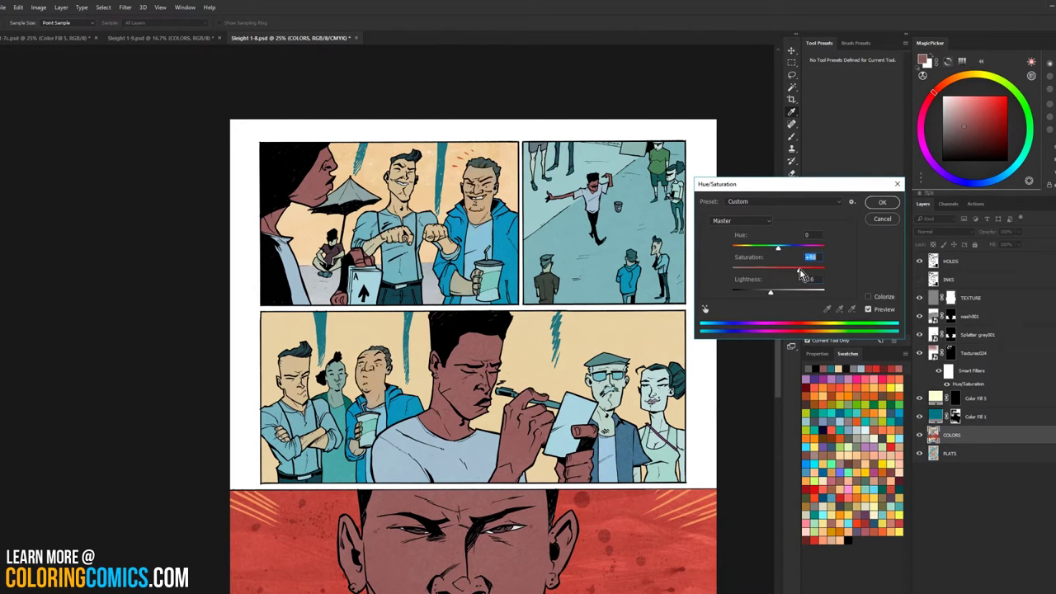
pyautogui.moveTo(780, 247); pyautogui.dragTo(774, 252)
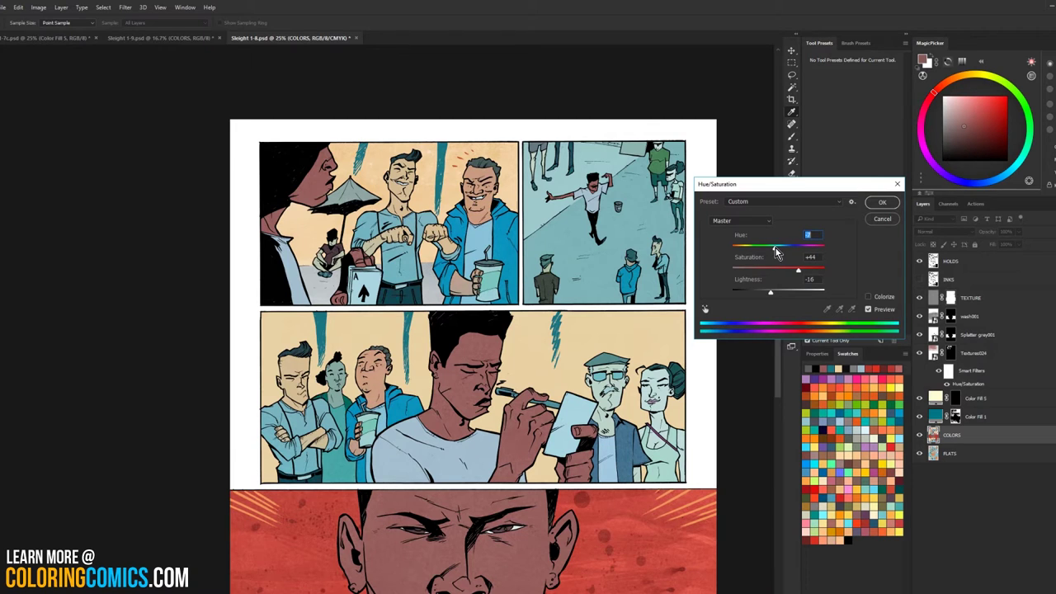
pyautogui.click(880, 203)
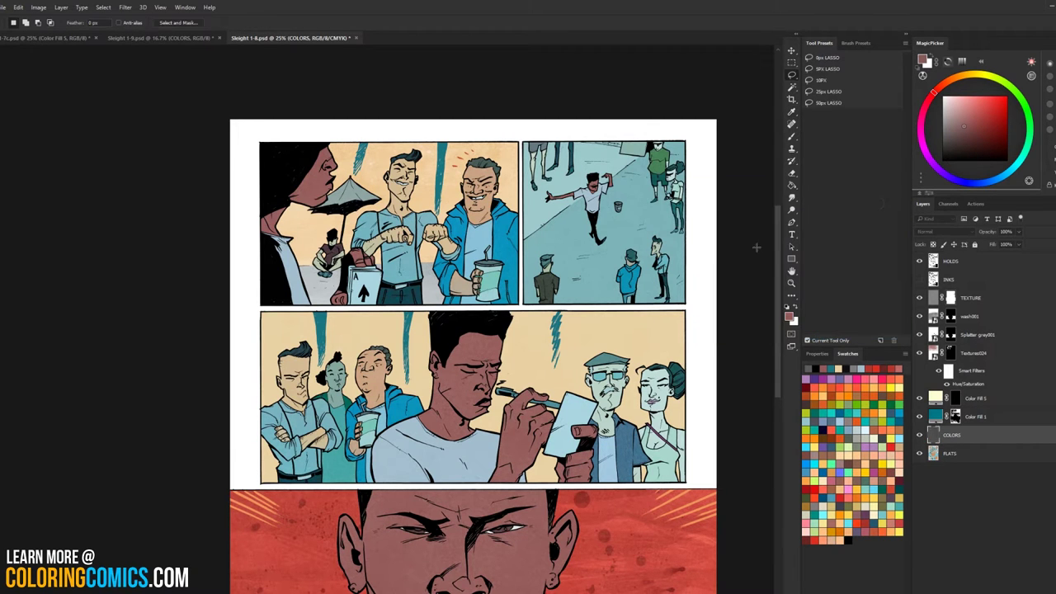
# Step: Select the heavier man's clothing on the COLORS layer and check his colors across the panels
pyautogui.moveTo(623, 314)
pyautogui.mouseDown()
pyautogui.moveTo(582, 252)
pyautogui.moveTo(567, 382)
pyautogui.mouseUp()
pyautogui.press('w')
pyautogui.click(449, 320)
pyautogui.press('l')
pyautogui.scroll(-3, 417, 387)
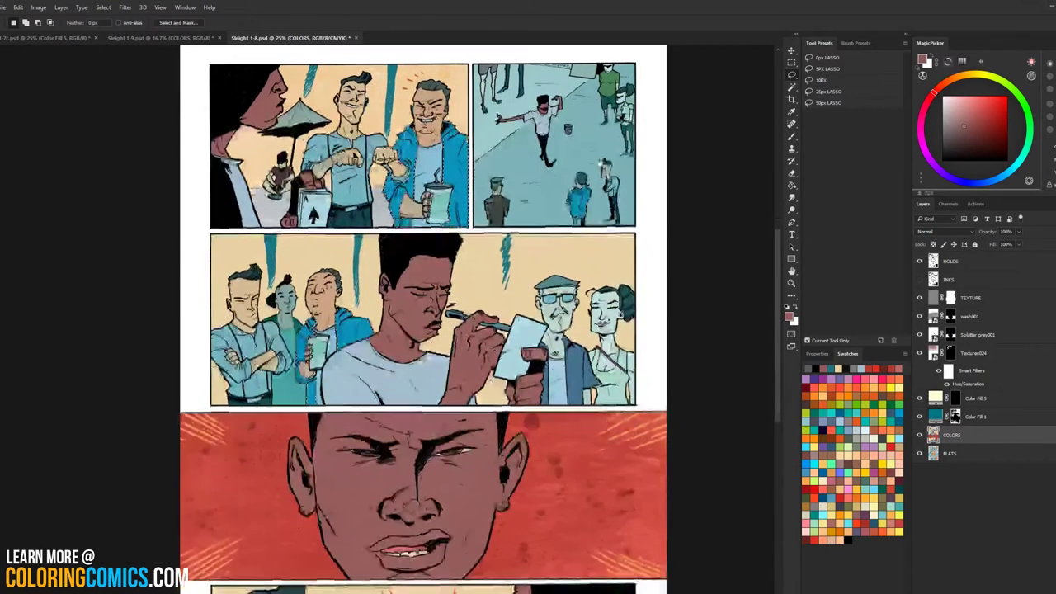
pyautogui.scroll(3, 416, 387)
pyautogui.hscroll(1, 417, 388)
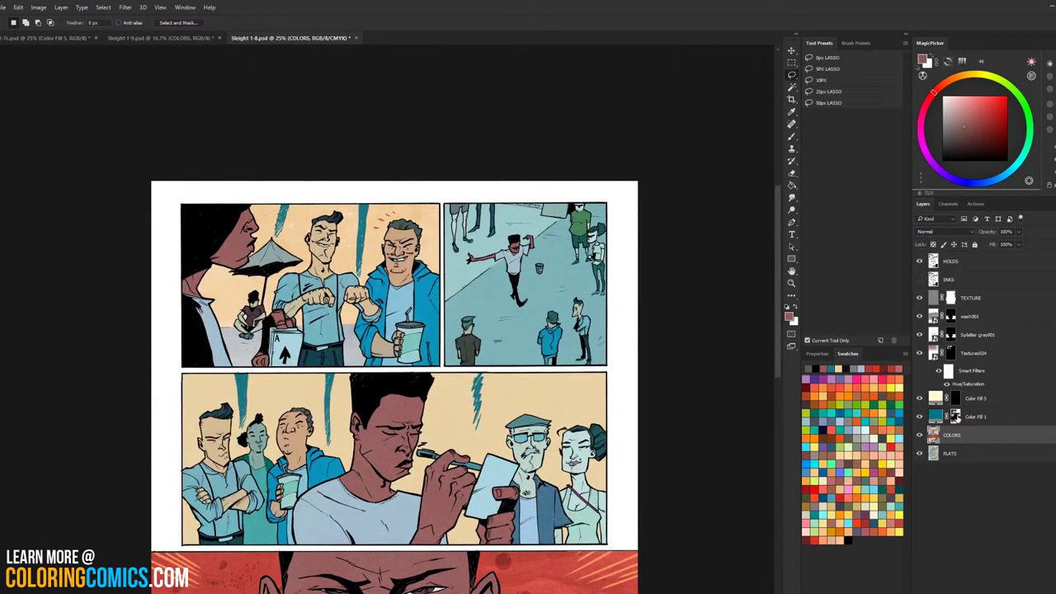
# Step: Select the two men at the second panel's lower corner from the FLATS layer and reduce their teal tint on the Color Fill 1 mask
pyautogui.click(939, 455)
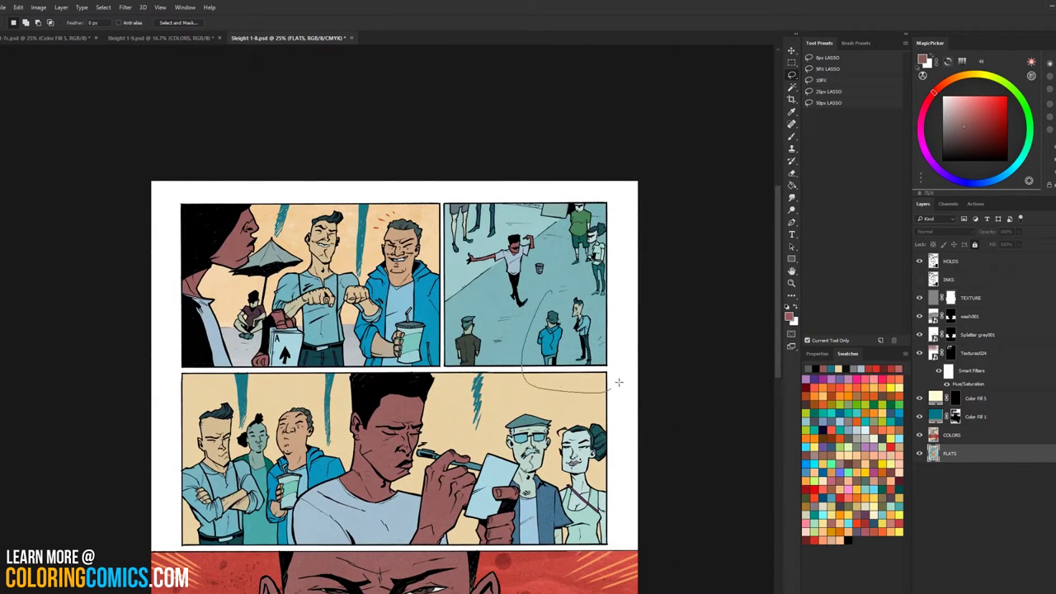
pyautogui.moveTo(541, 286); pyautogui.dragTo(529, 297)
pyautogui.press('w')
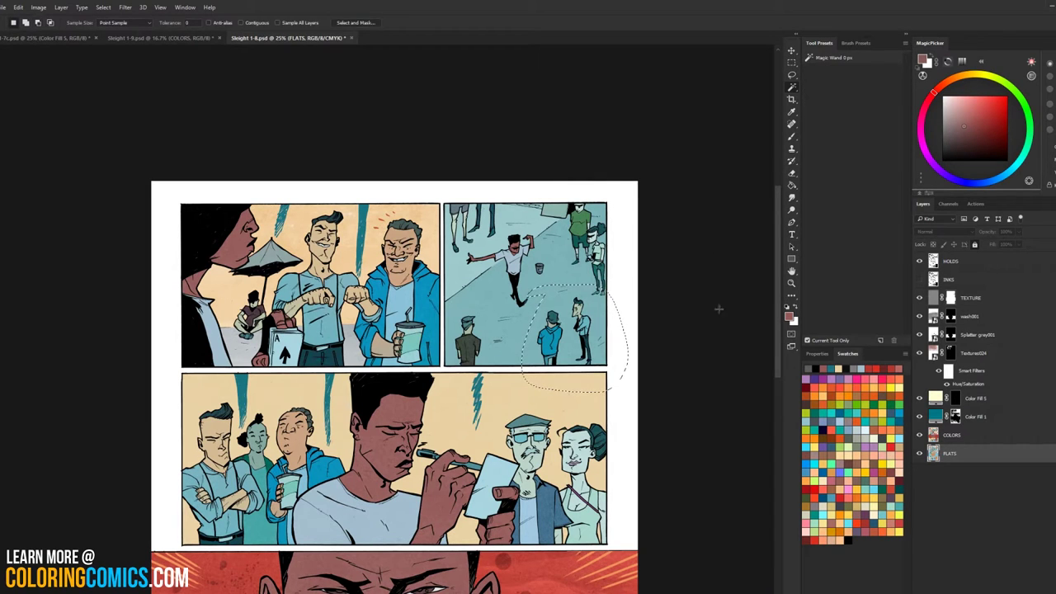
pyautogui.press('l')
pyautogui.press('w')
pyautogui.press('b')
pyautogui.click(954, 417)
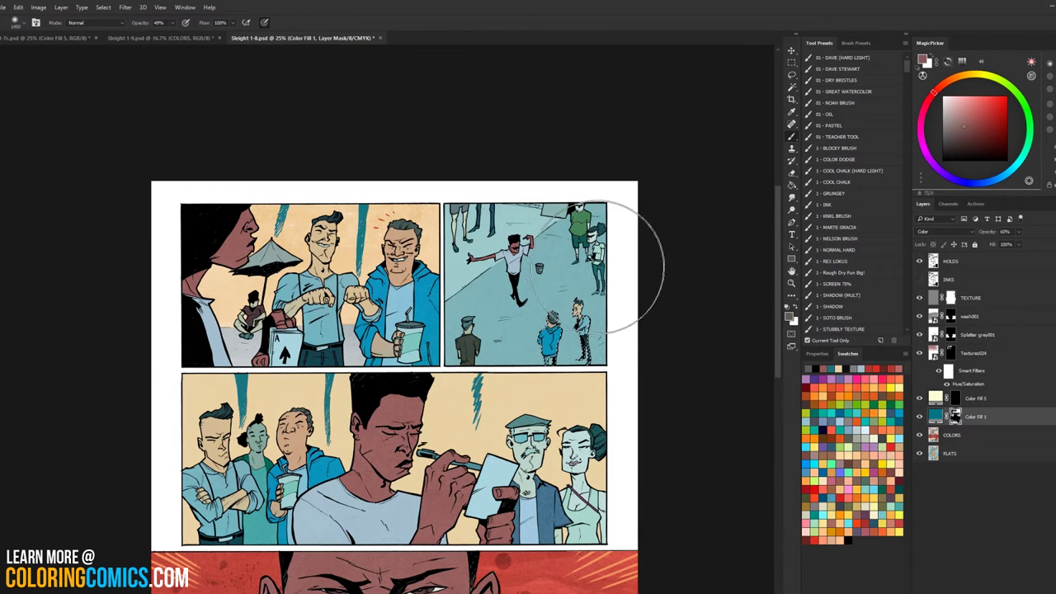
# Step: Select the heavier man's hair on the COLORS layer and recolor it ginger using Hue/Saturation with saturation +83 and lightness +11
pyautogui.press('l')
pyautogui.moveTo(498, 281)
pyautogui.mouseDown()
pyautogui.moveTo(599, 181)
pyautogui.moveTo(559, 246)
pyautogui.mouseUp()
pyautogui.press('w')
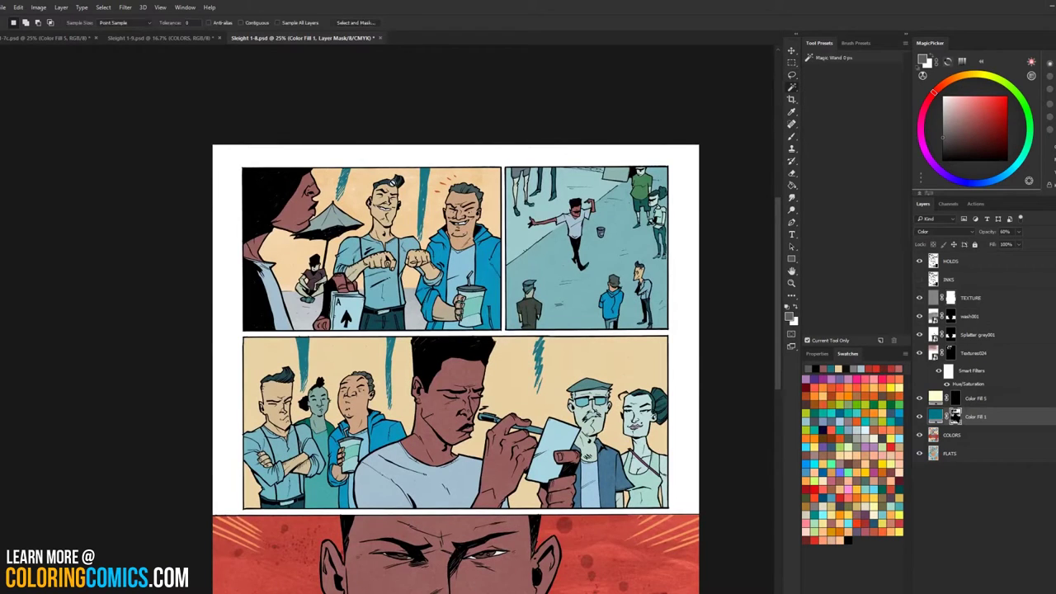
pyautogui.click(400, 172)
pyautogui.click(535, 246)
pyautogui.click(948, 435)
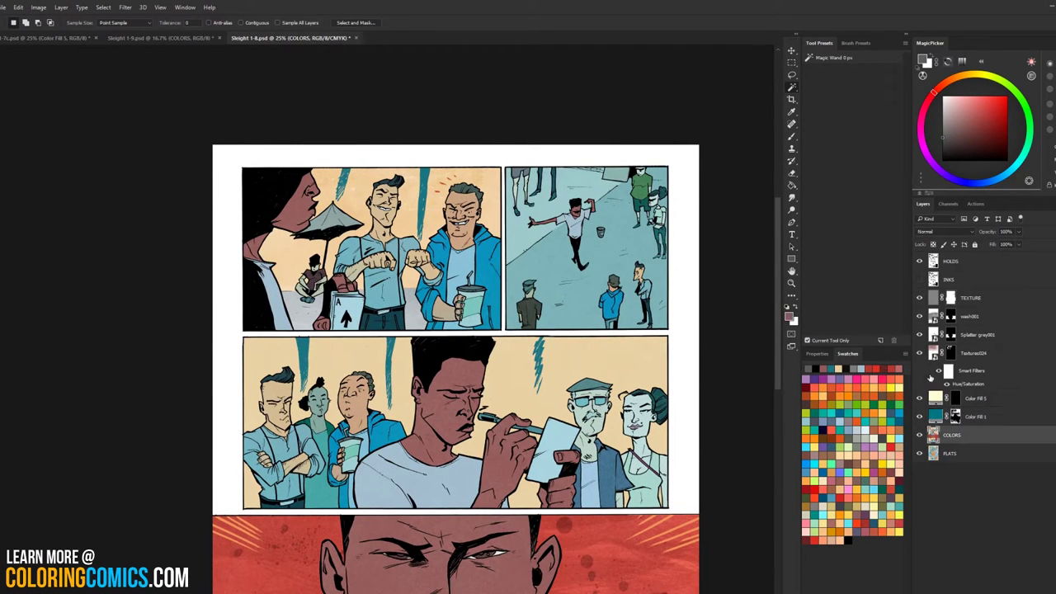
pyautogui.press('l')
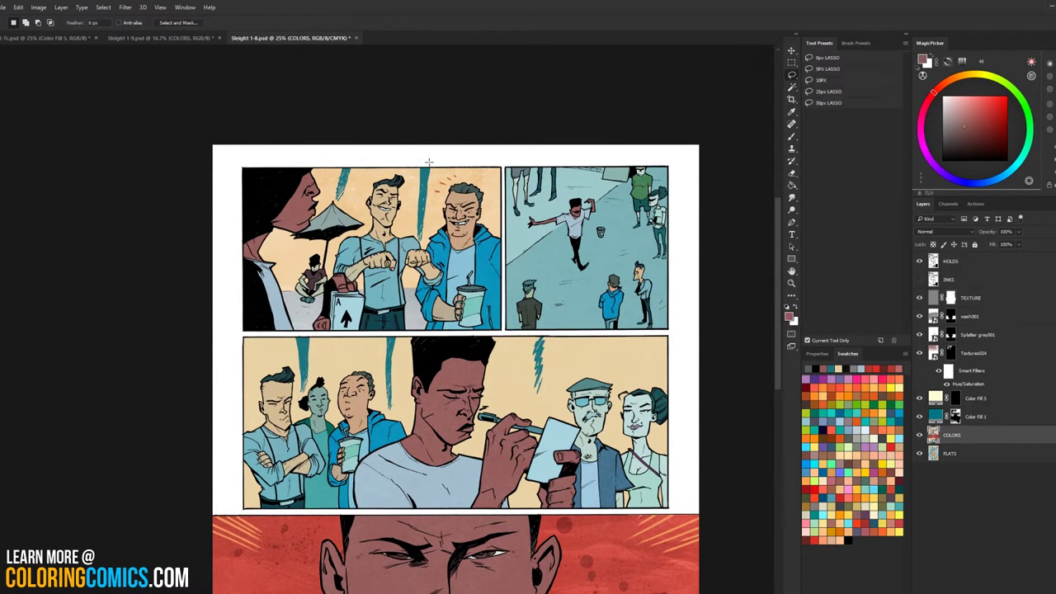
pyautogui.press('w')
pyautogui.scroll(3, 388, 184)
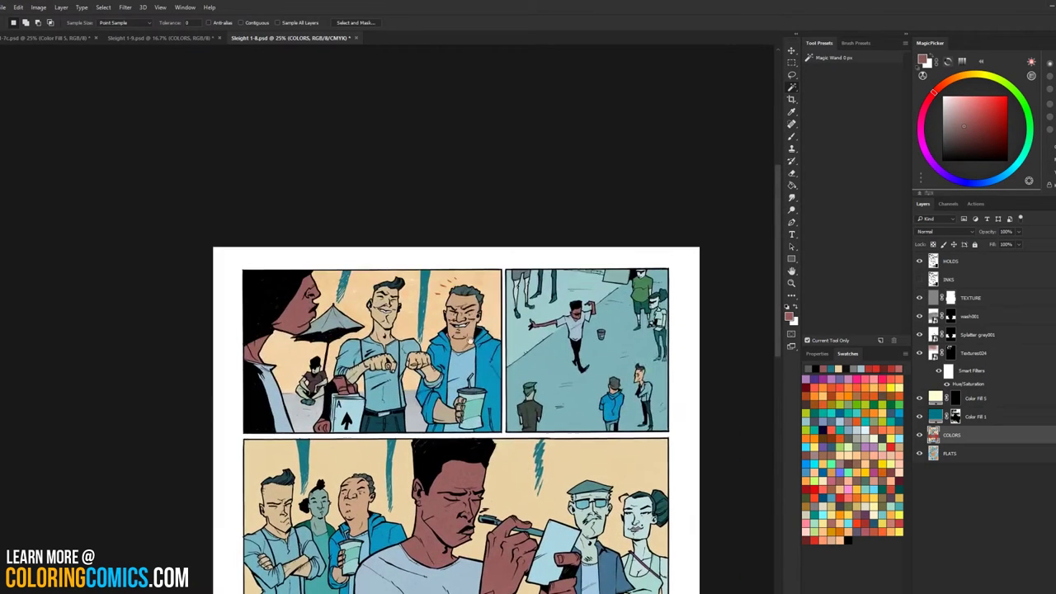
pyautogui.scroll(-3, 384, 287)
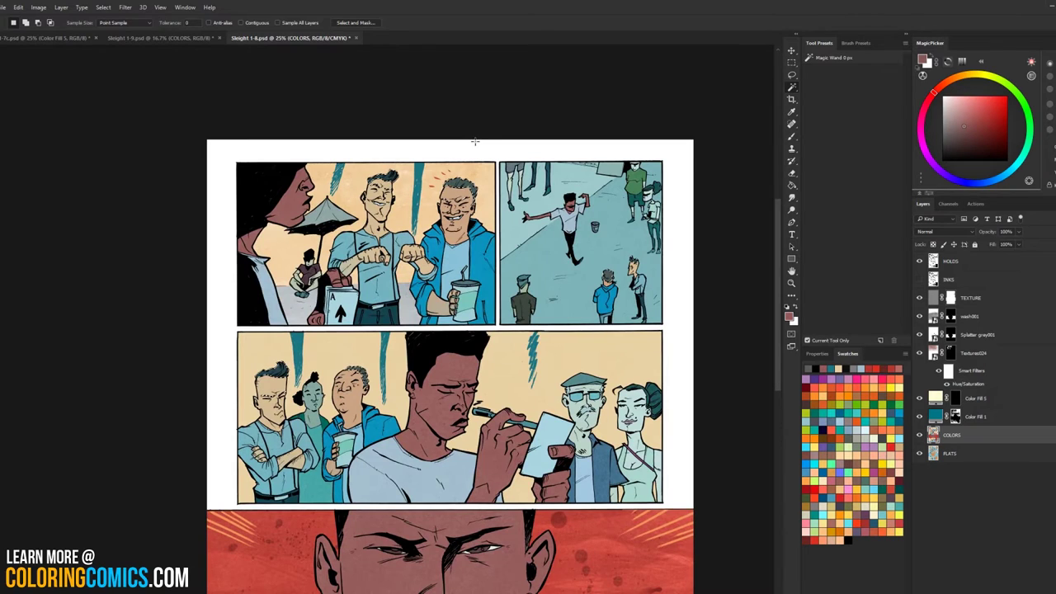
pyautogui.scroll(2, 462, 183)
pyautogui.hotkey('ctrl', 'u')
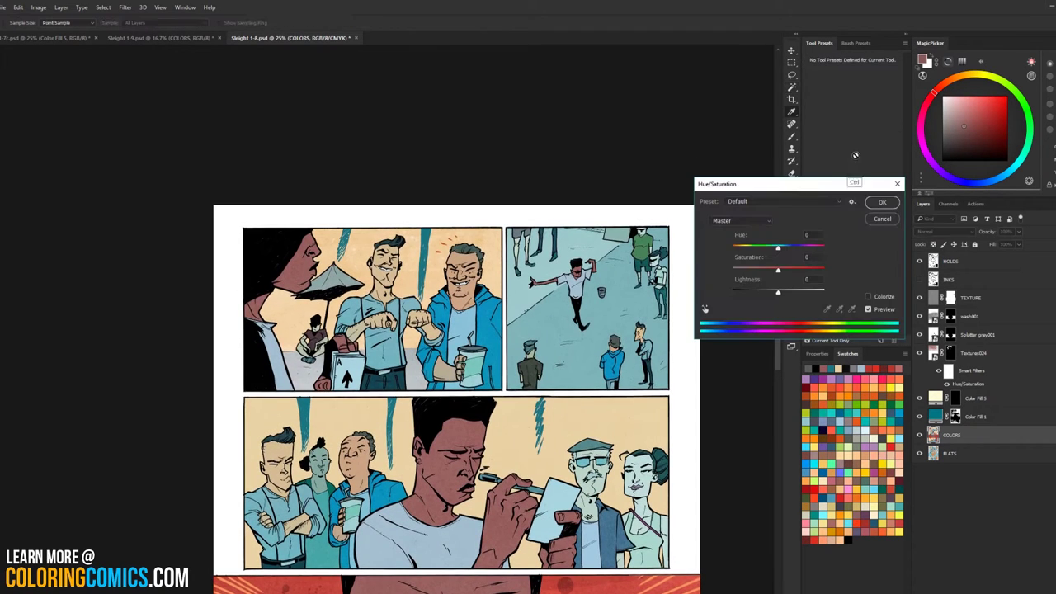
pyautogui.moveTo(778, 250); pyautogui.dragTo(785, 299)
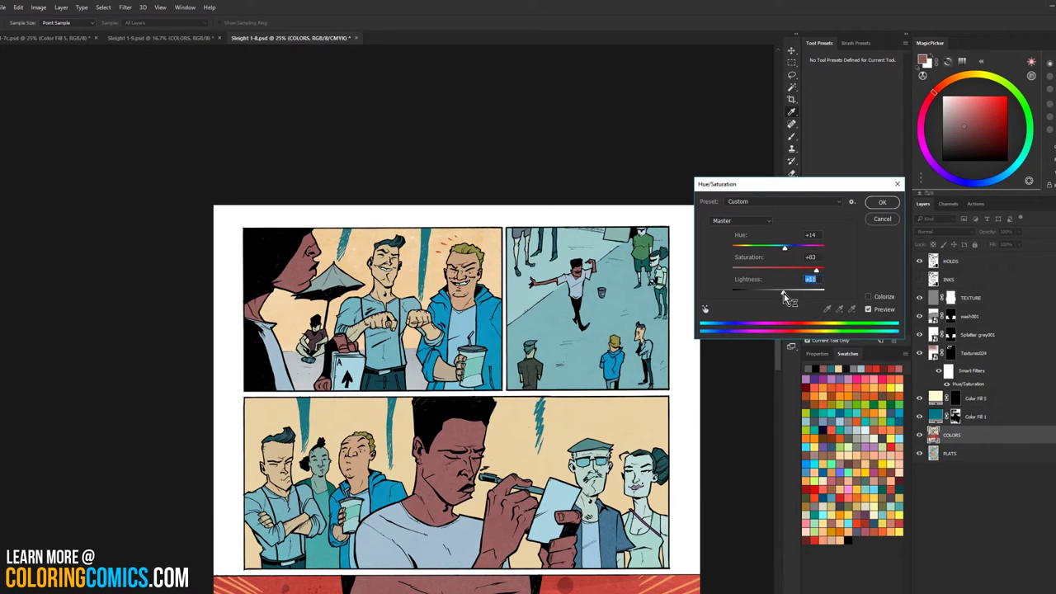
pyautogui.moveTo(785, 249); pyautogui.dragTo(777, 250)
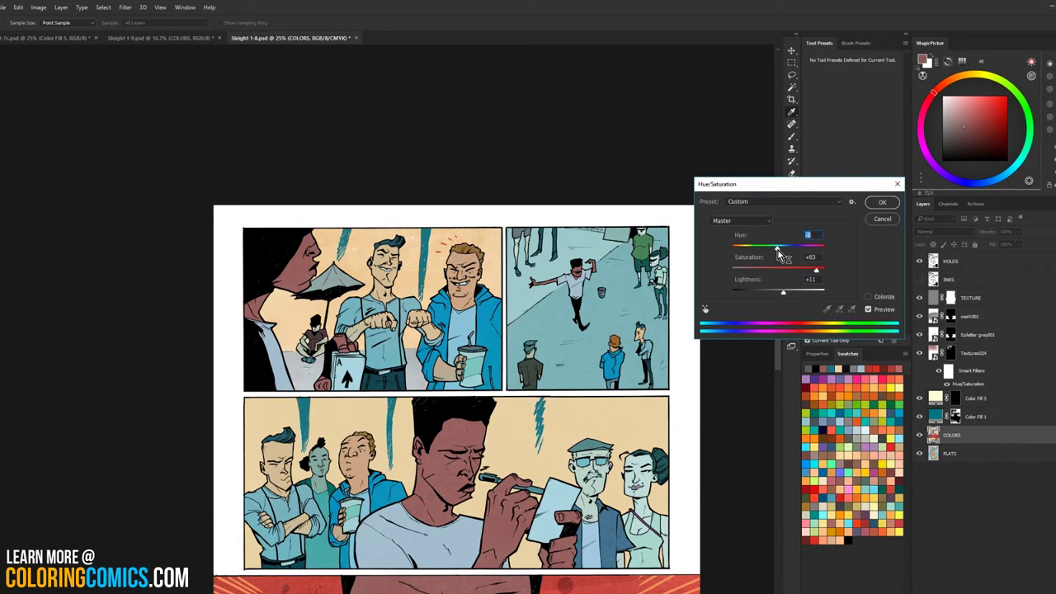
pyautogui.click(881, 206)
# Step: Select the heavier man's blue jacket and turn it red using Hue/Saturation with hue +162 and saturation +14
pyautogui.press('w')
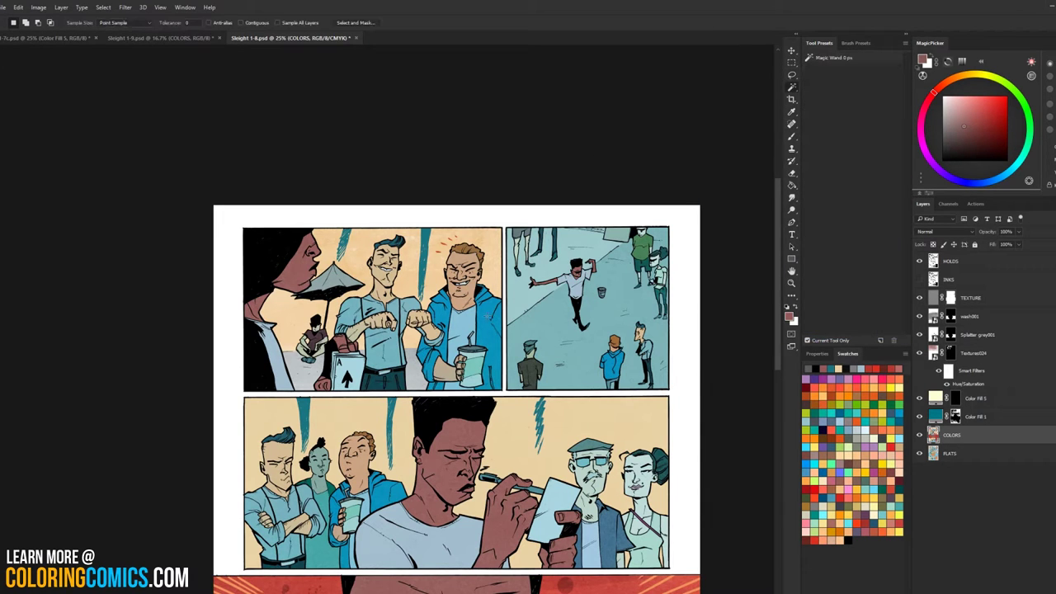
pyautogui.click(491, 265)
pyautogui.hotkey('ctrl', 'u')
pyautogui.moveTo(778, 246); pyautogui.dragTo(823, 251)
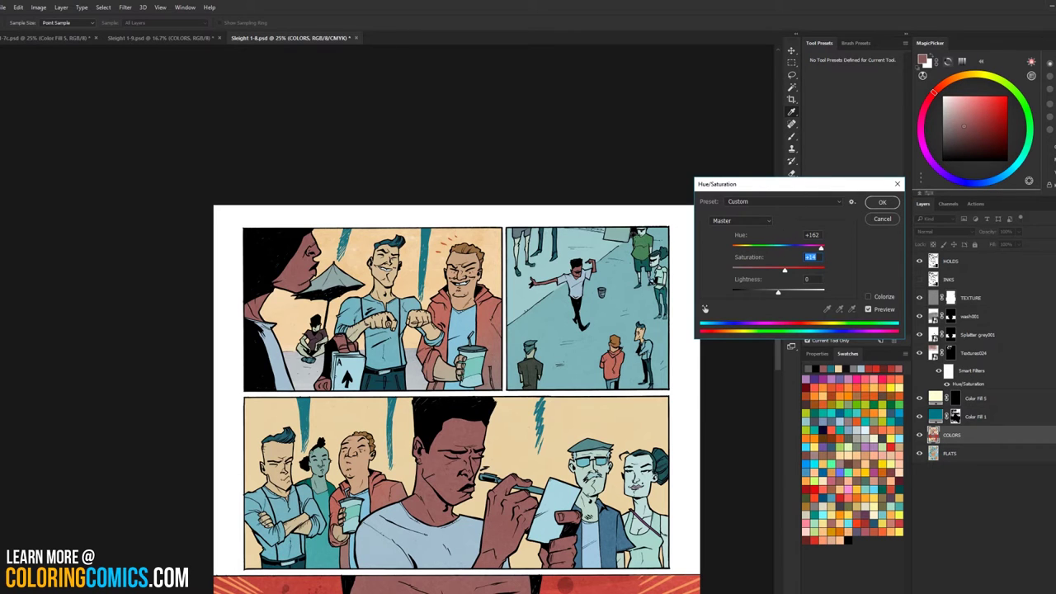
pyautogui.click(882, 202)
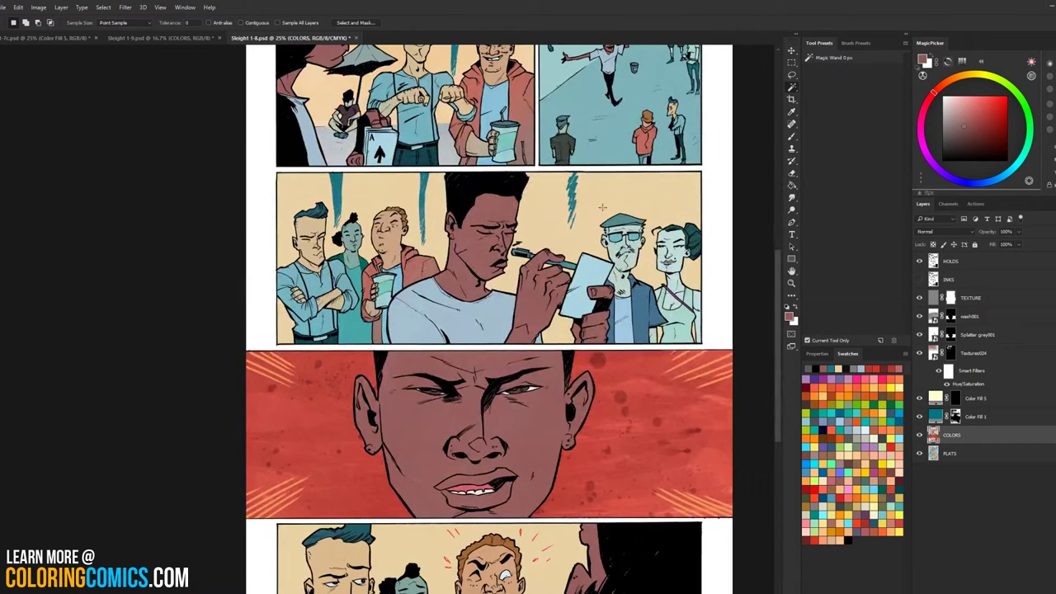
# Step: Select the slimmer man's shirt and pants on the COLORS layer and shift them from blue to olive green with Hue/Saturation
pyautogui.moveTo(605, 317); pyautogui.dragTo(591, 485)
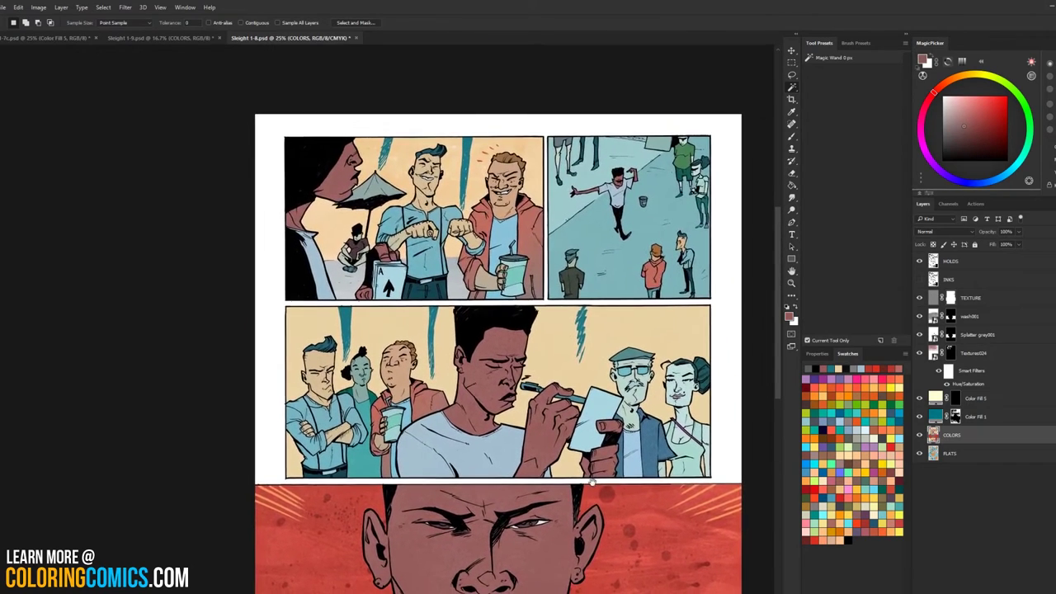
pyautogui.click(793, 285)
pyautogui.keyDown('alt'); pyautogui.click(749, 309); pyautogui.keyUp('alt')
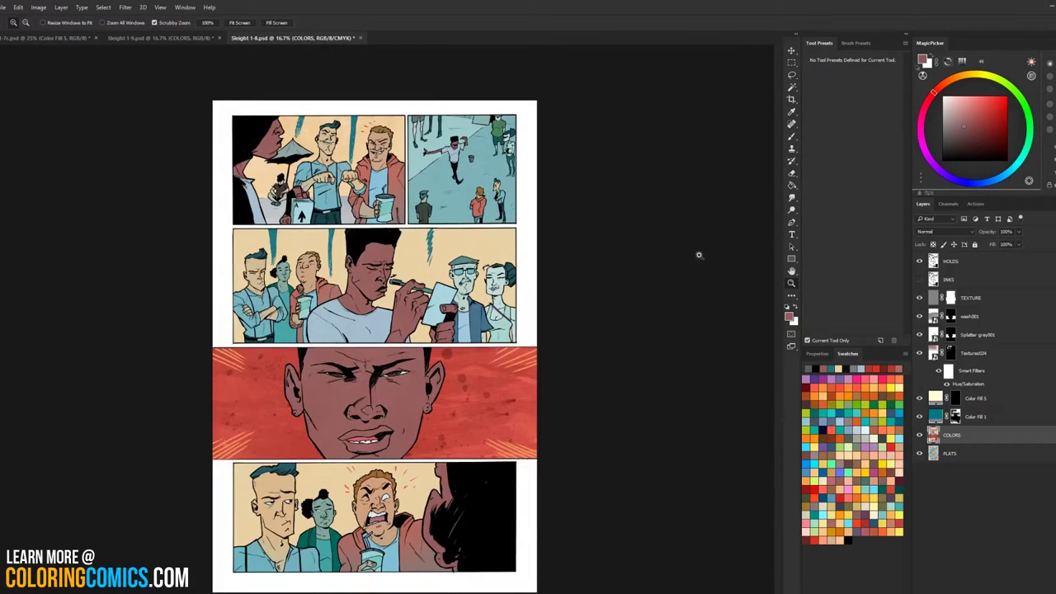
pyautogui.click(383, 169)
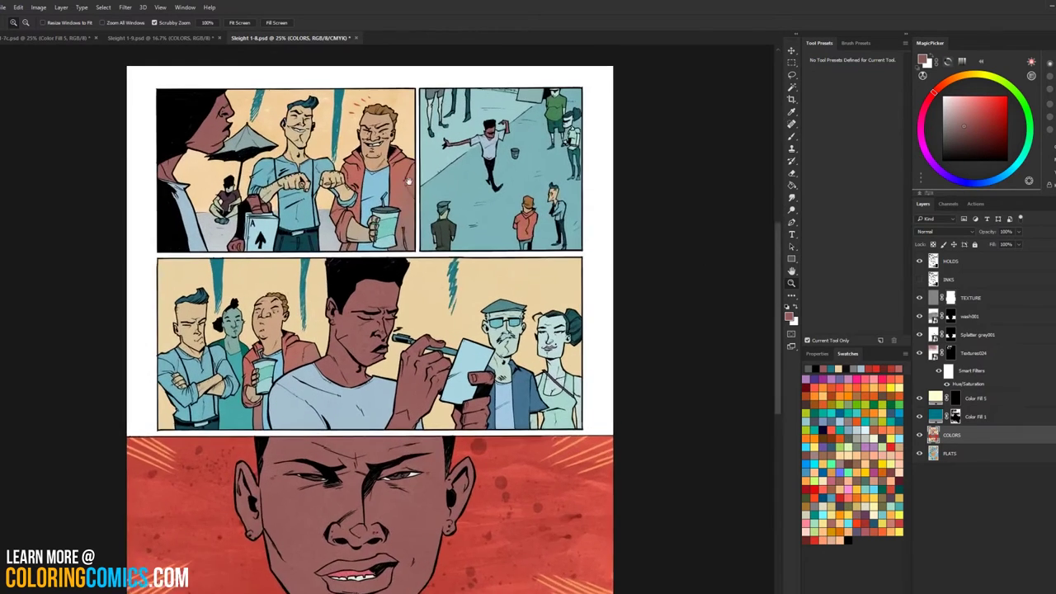
pyautogui.moveTo(395, 174); pyautogui.dragTo(465, 265)
pyautogui.press('l')
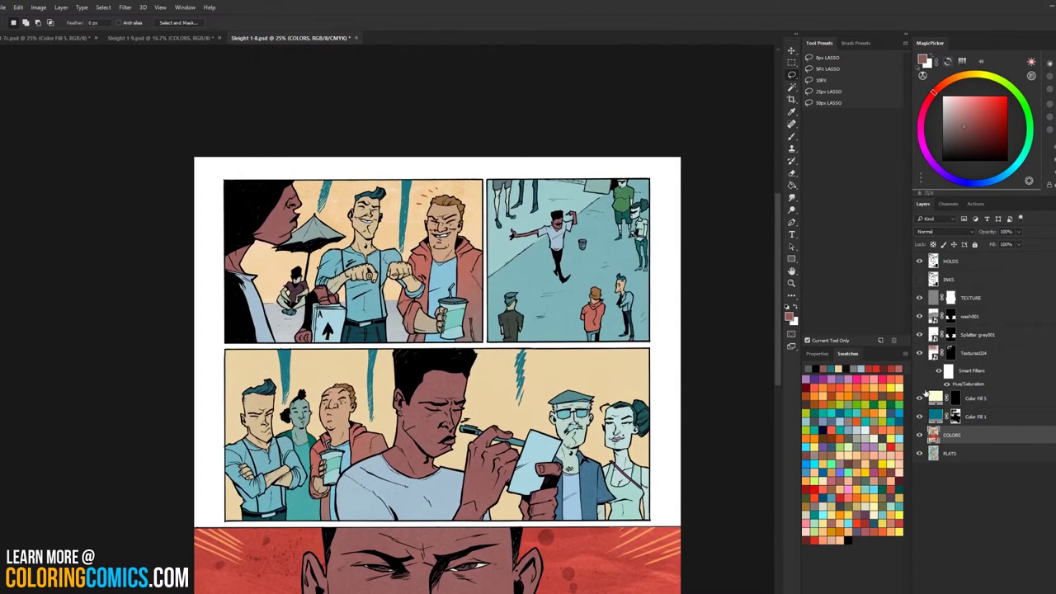
pyautogui.press('w')
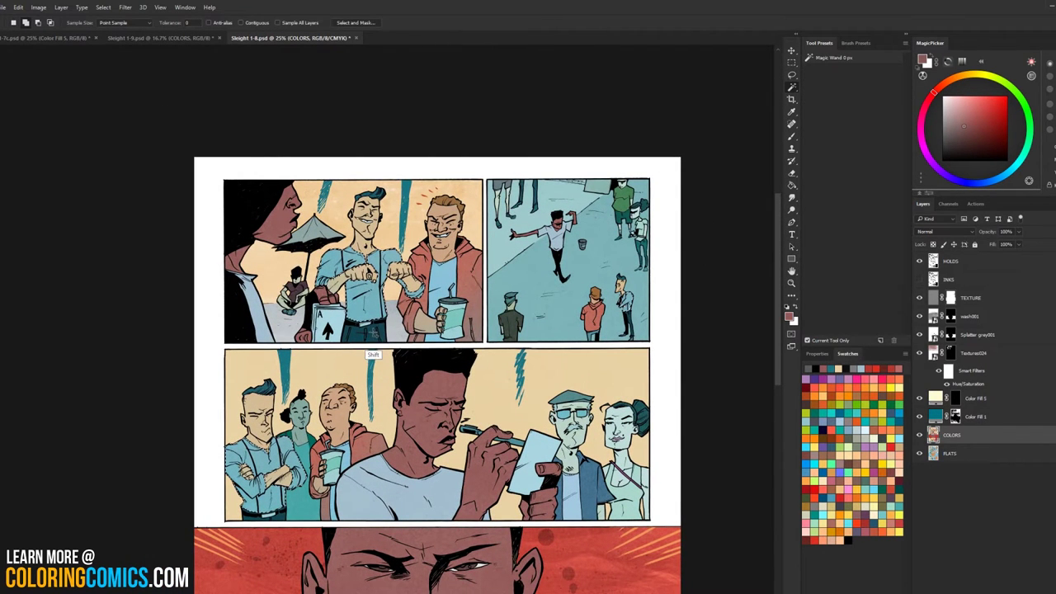
pyautogui.moveTo(562, 286); pyautogui.dragTo(583, 71)
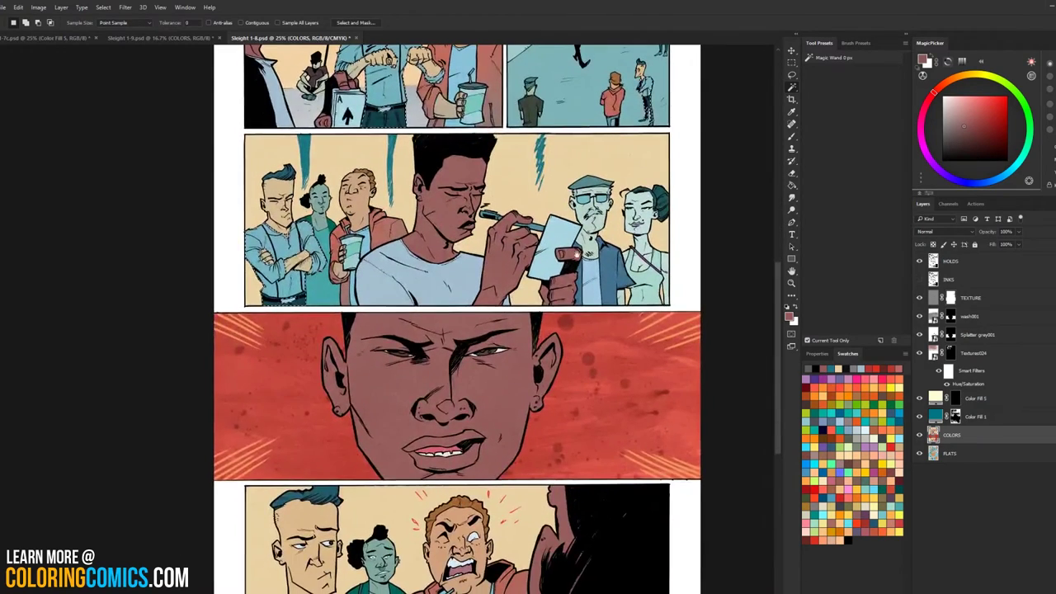
pyautogui.moveTo(578, 268); pyautogui.dragTo(561, 424)
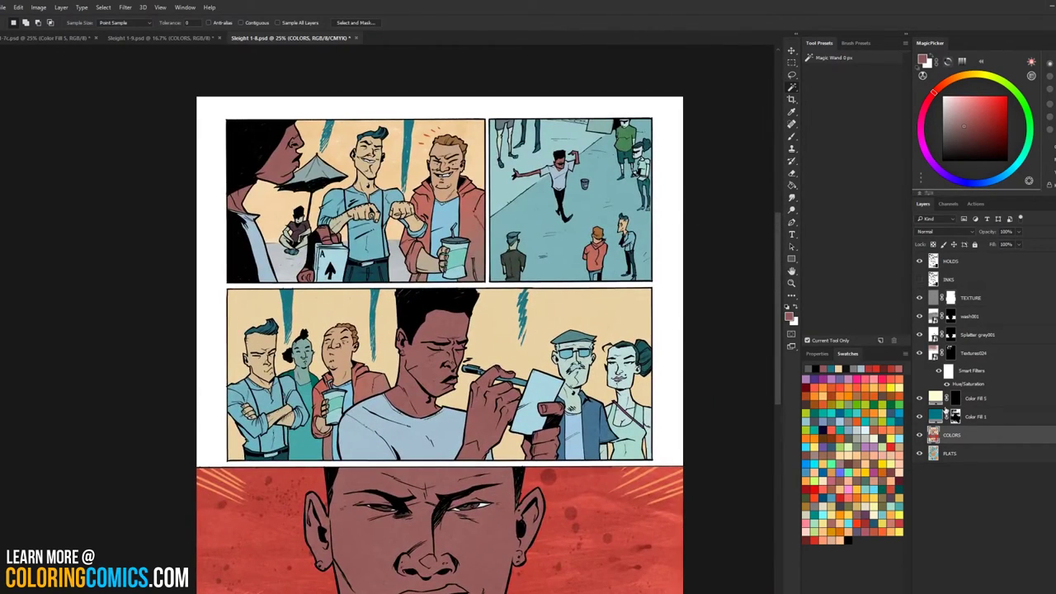
pyautogui.hotkey('ctrl', 'u')
pyautogui.moveTo(778, 249); pyautogui.dragTo(739, 248)
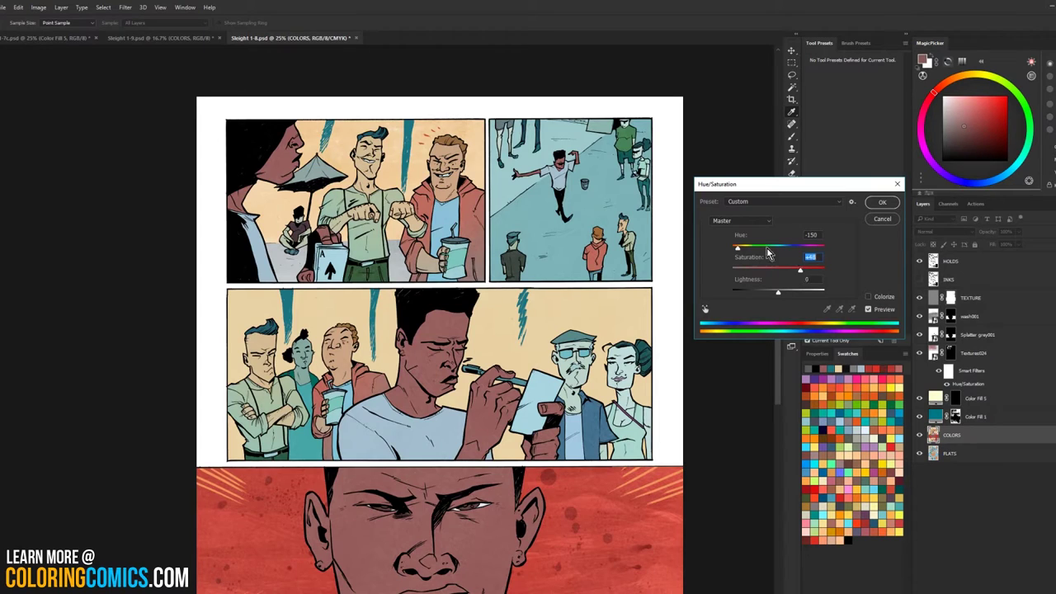
pyautogui.moveTo(738, 248); pyautogui.dragTo(740, 248)
pyautogui.click(878, 205)
# Step: Select the slimmer man's pants and shift them to denim blue with Hue/Saturation
pyautogui.press('l')
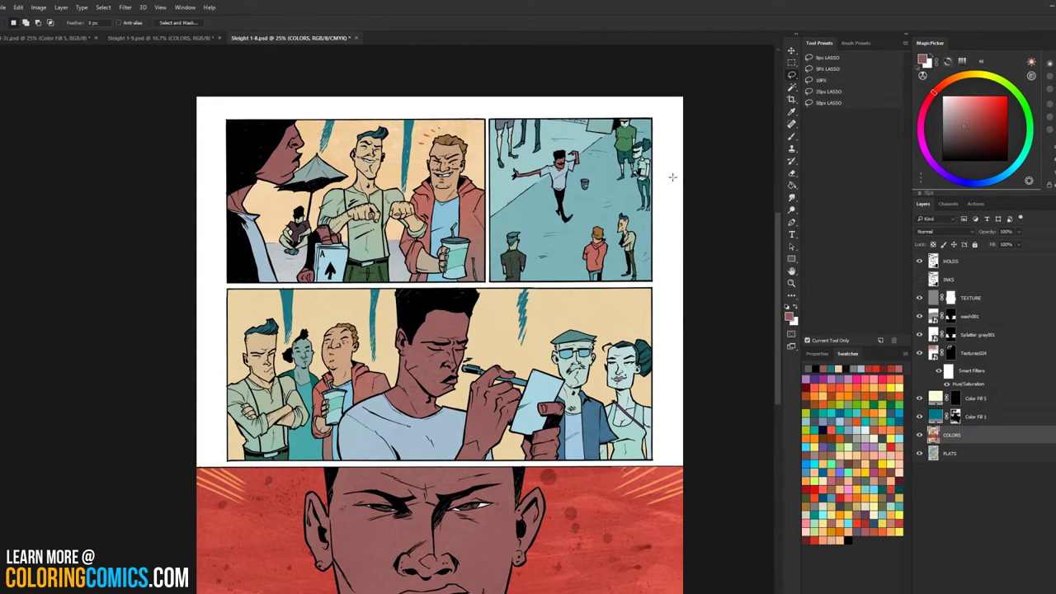
pyautogui.press('w')
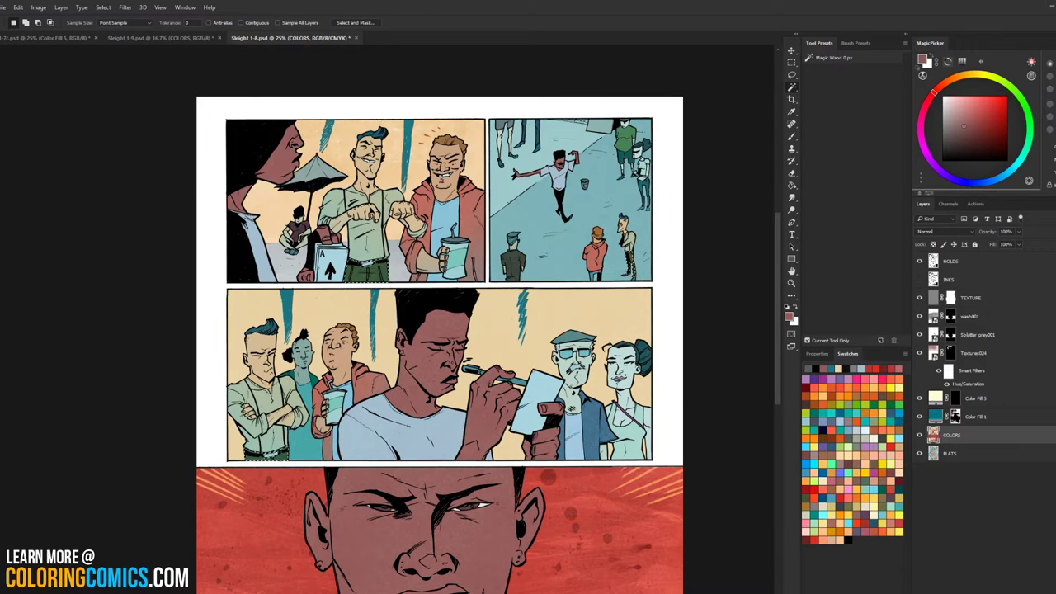
pyautogui.hotkey('ctrl', 'u')
pyautogui.moveTo(777, 247); pyautogui.dragTo(735, 248)
pyautogui.moveTo(779, 296); pyautogui.dragTo(753, 275)
pyautogui.click(880, 203)
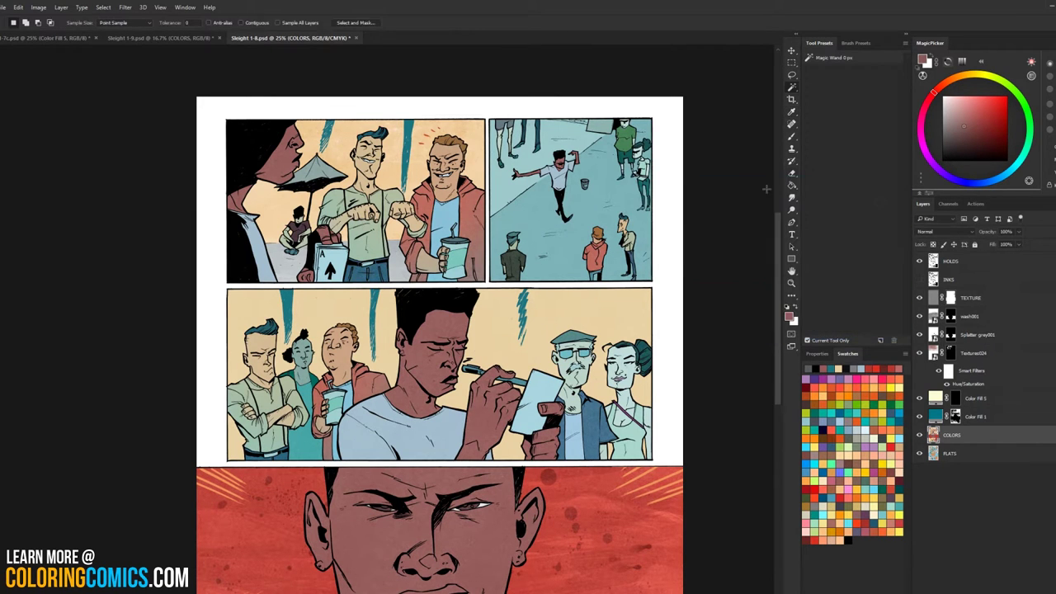
# Step: Select the slimmer man's teal hair and recolor it light orange-brown using Hue/Saturation with hue -172, saturation +88 and lightness +24
pyautogui.scroll(-3, 454, 330)
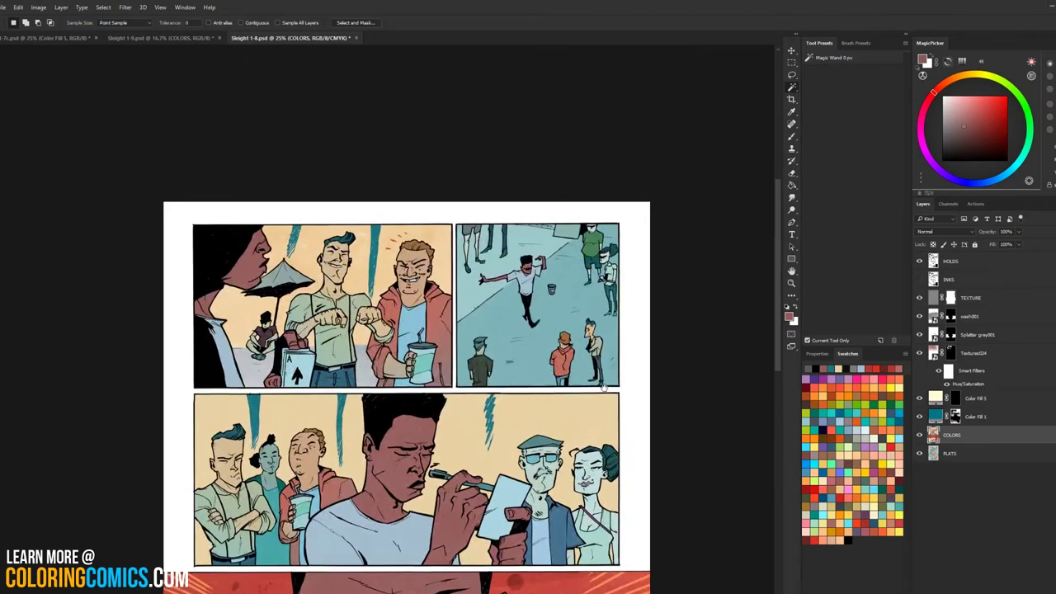
pyautogui.moveTo(604, 387); pyautogui.dragTo(603, 384)
pyautogui.press('l')
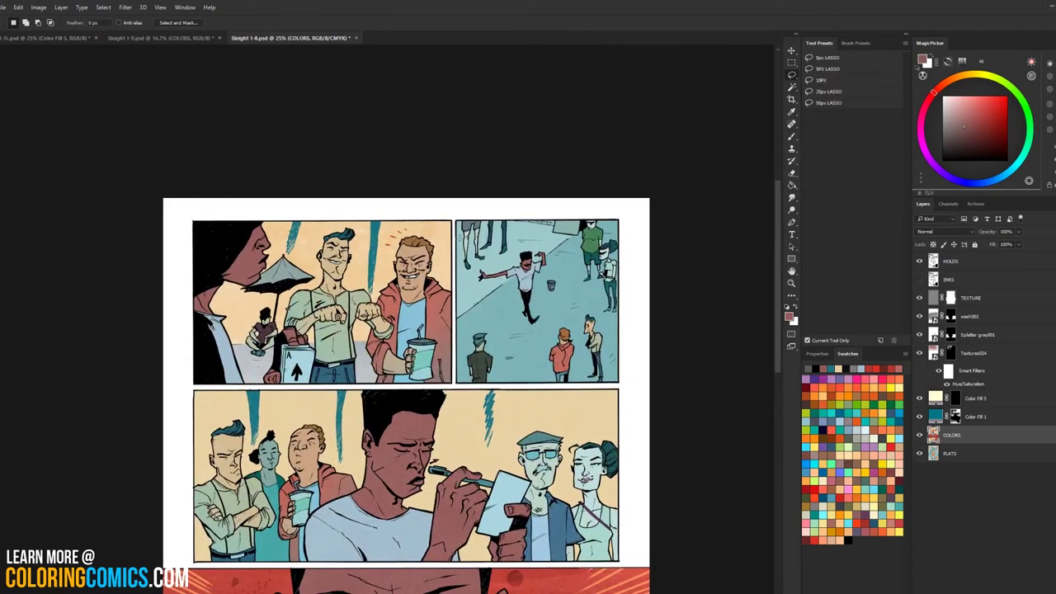
pyautogui.press('w')
pyautogui.hotkey('ctrl', 'u')
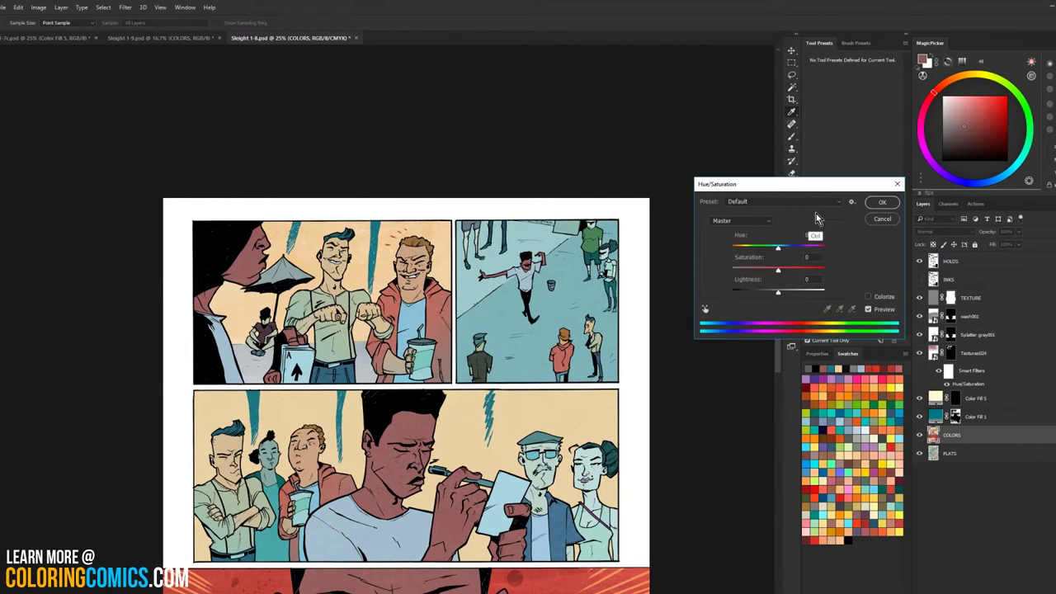
pyautogui.moveTo(777, 246); pyautogui.dragTo(817, 271)
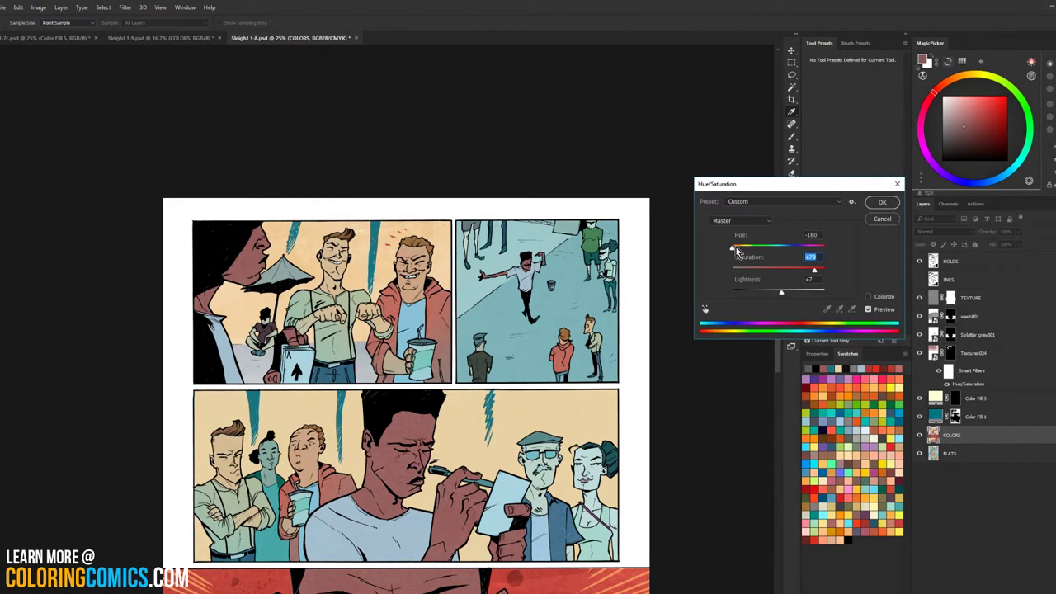
pyautogui.moveTo(732, 249)
pyautogui.mouseDown()
pyautogui.moveTo(821, 249)
pyautogui.moveTo(782, 256)
pyautogui.moveTo(744, 246)
pyautogui.mouseUp()
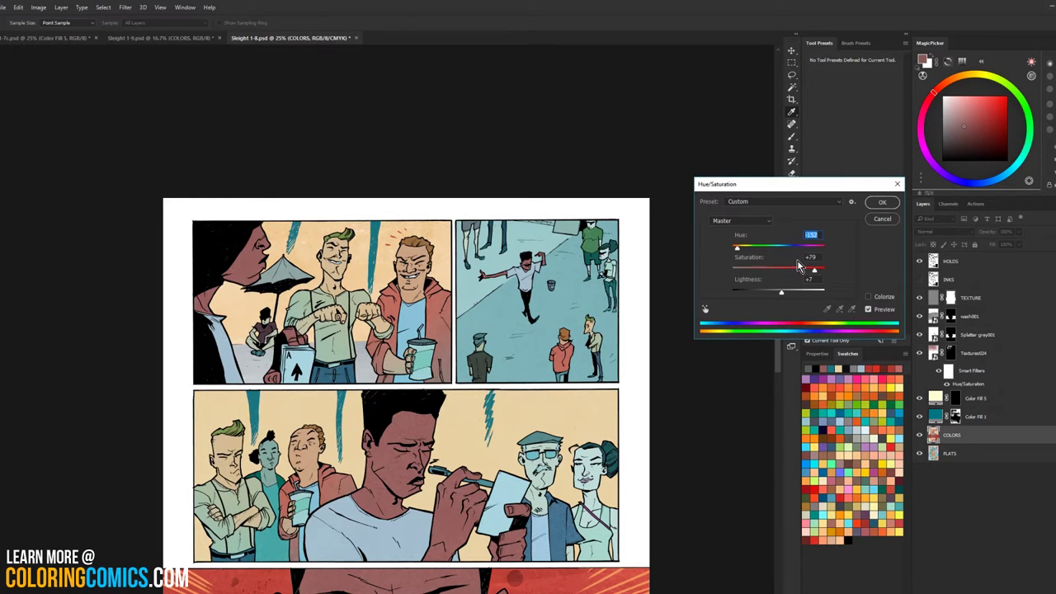
pyautogui.moveTo(815, 268)
pyautogui.mouseDown()
pyautogui.moveTo(805, 275)
pyautogui.moveTo(814, 257)
pyautogui.mouseUp()
pyautogui.moveTo(784, 292)
pyautogui.mouseDown()
pyautogui.moveTo(776, 295)
pyautogui.moveTo(789, 294)
pyautogui.mouseUp()
pyautogui.moveTo(815, 247); pyautogui.dragTo(737, 251)
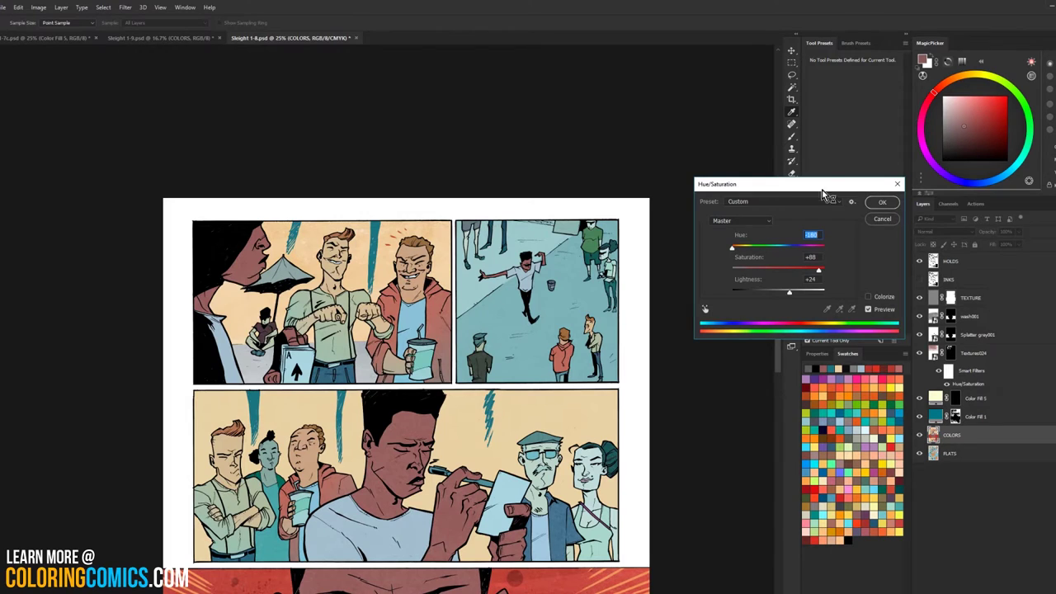
pyautogui.moveTo(736, 249); pyautogui.dragTo(733, 248)
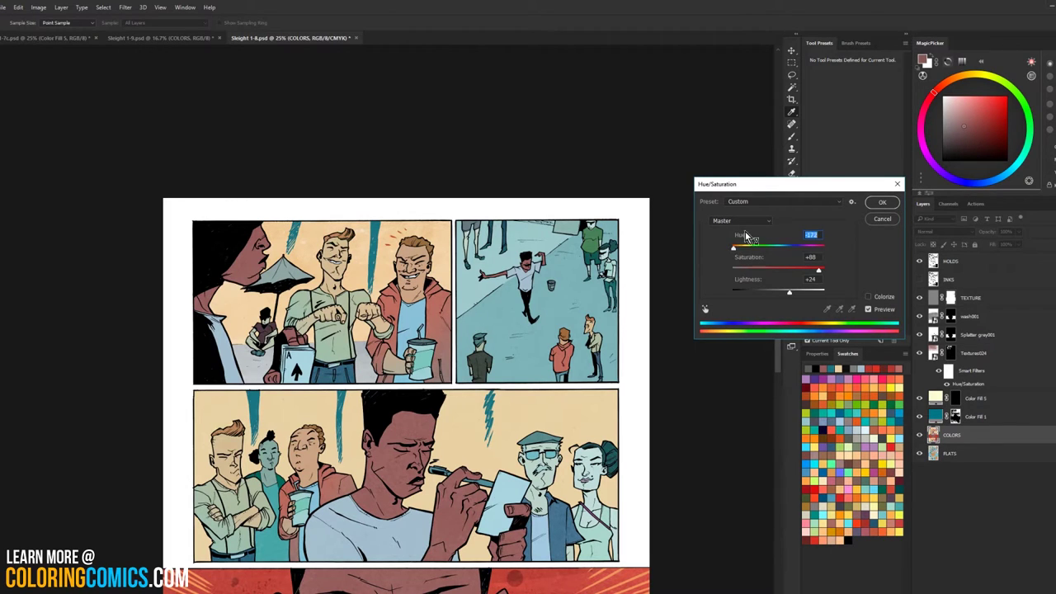
pyautogui.click(884, 203)
# Step: Select the heavier man's light blue undershirt and shift it to a warm grey using Hue/Saturation with hue +177
pyautogui.press('w')
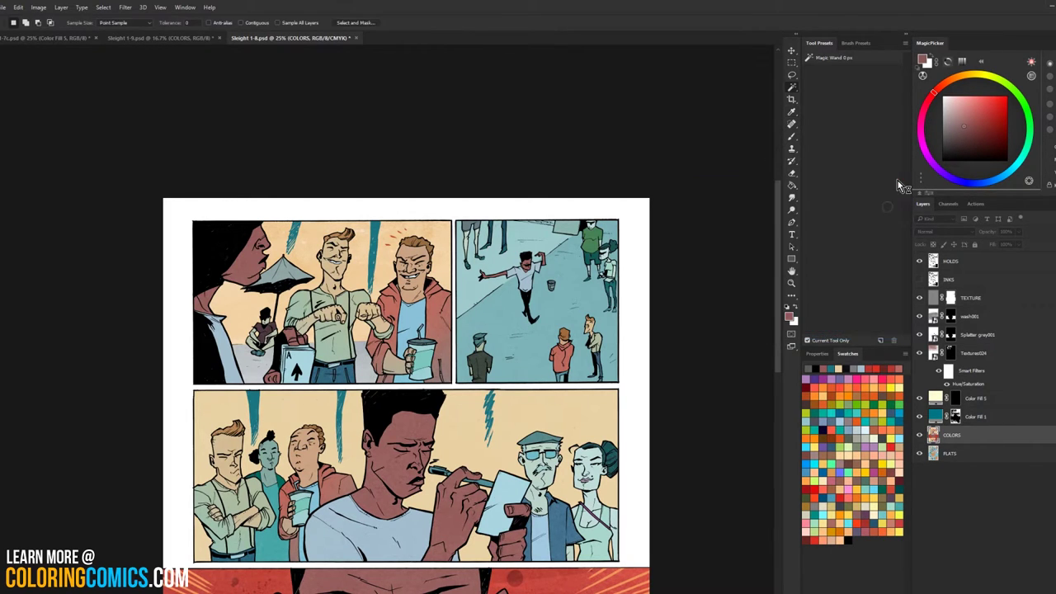
pyautogui.click(792, 284)
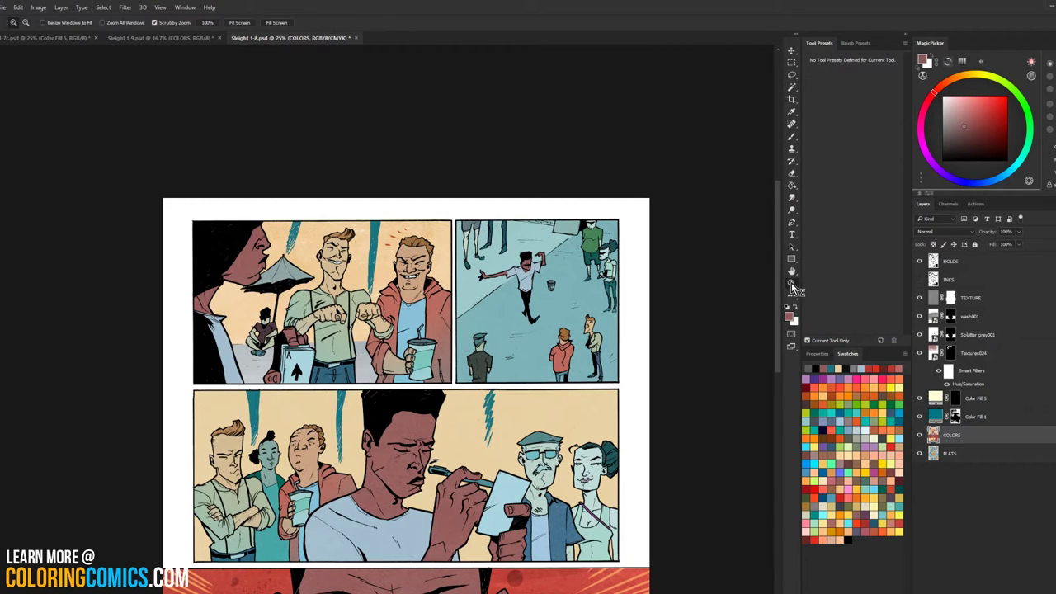
pyautogui.keyDown('alt'); pyautogui.click(738, 304); pyautogui.keyUp('alt')
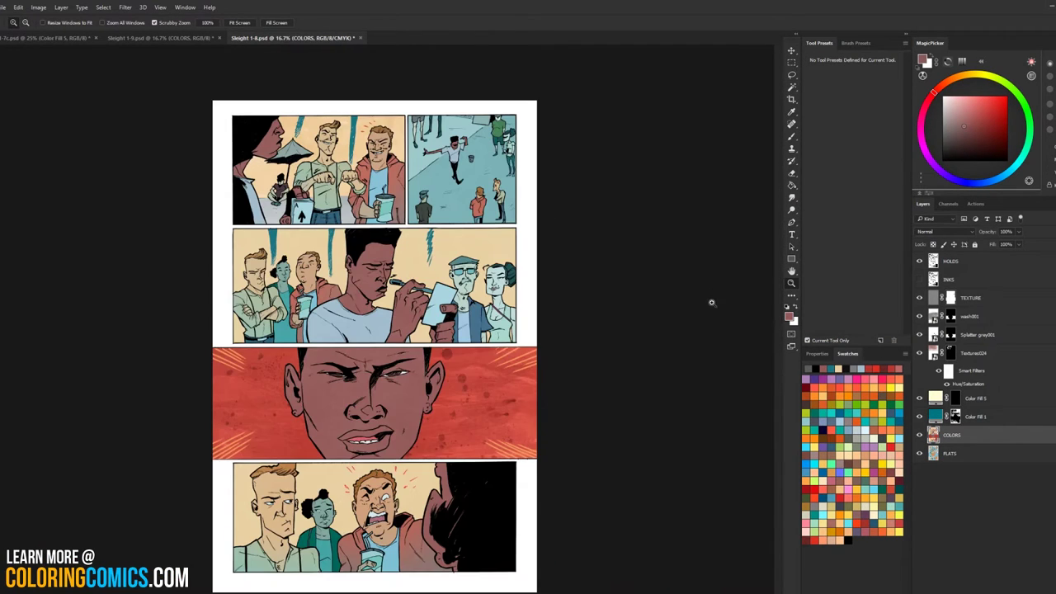
pyautogui.press('l')
pyautogui.hotkey('ctrl', '+')
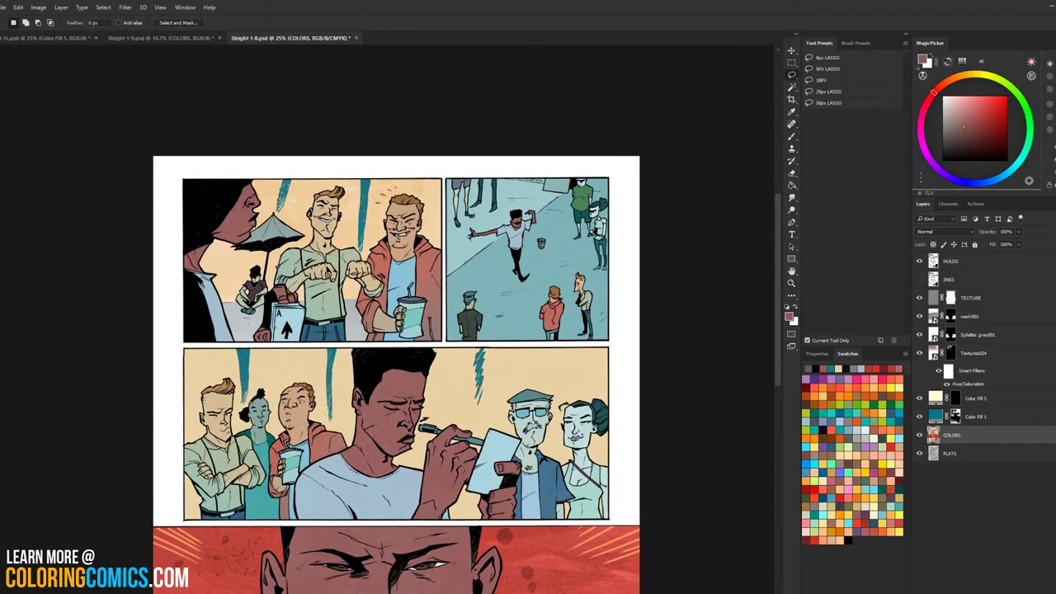
pyautogui.press('w')
pyautogui.scroll(-5, 468, 196)
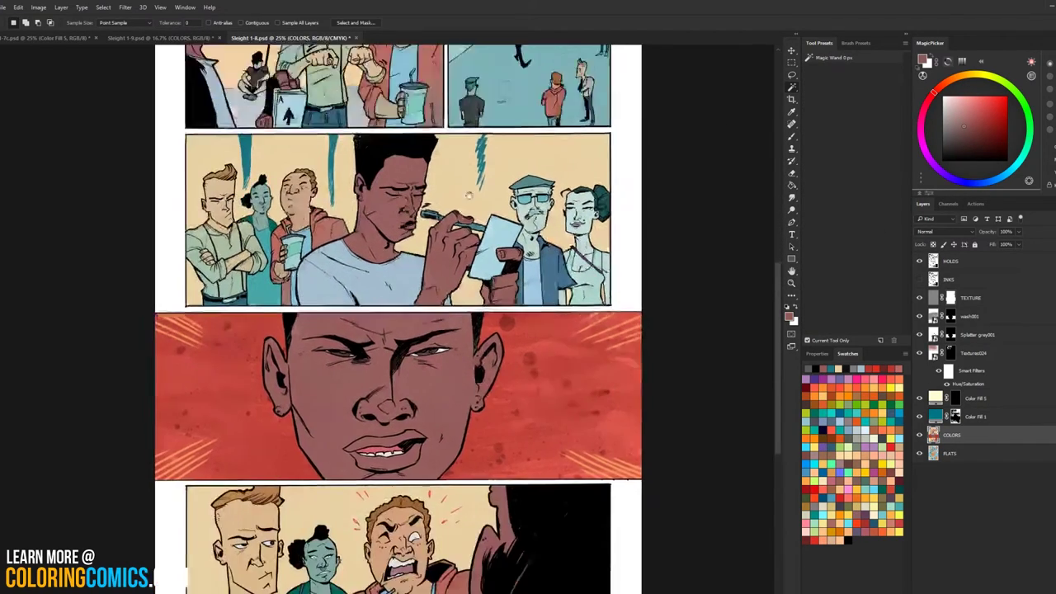
pyautogui.scroll(-1, 468, 196)
pyautogui.scroll(6, 468, 195)
pyautogui.hotkey('ctrl', 'u')
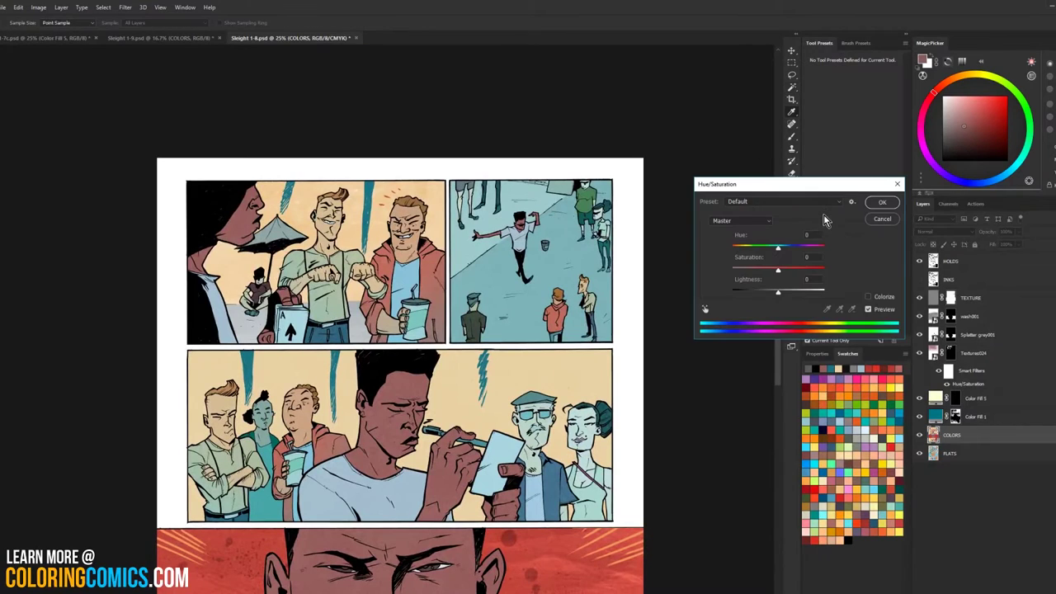
pyautogui.moveTo(778, 247); pyautogui.dragTo(829, 249)
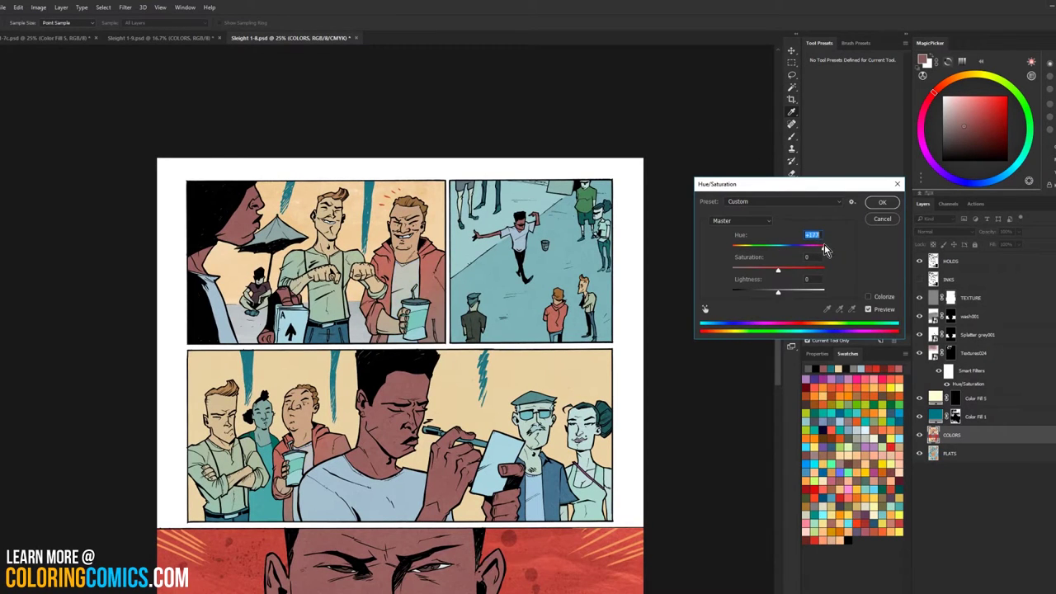
pyautogui.click(885, 202)
pyautogui.press('l')
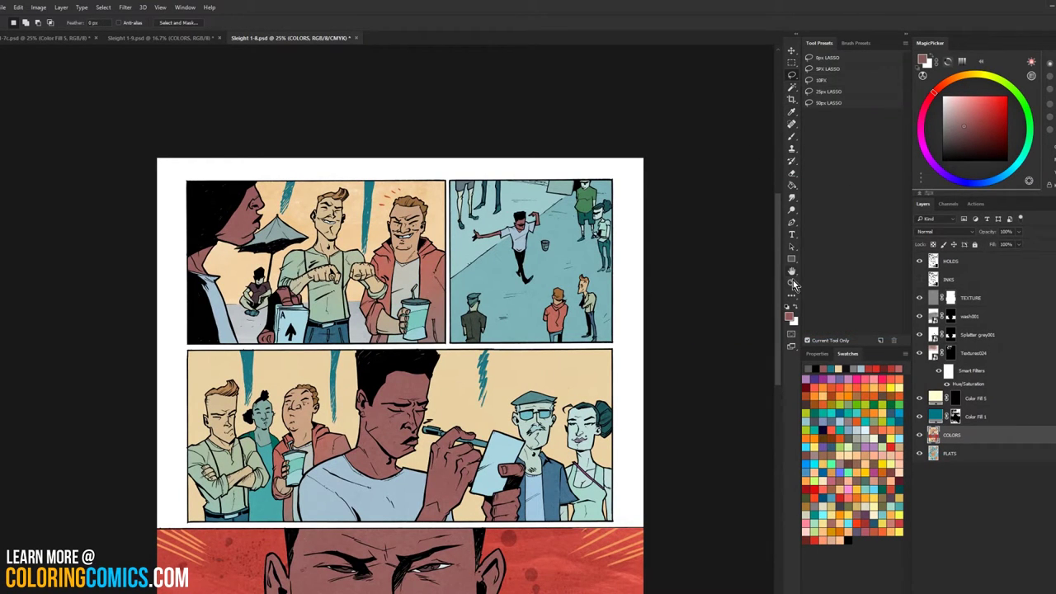
# Step: Examine the page's panels for figures that still need to be separated from the background
pyautogui.click(791, 283)
pyautogui.keyDown('alt'); pyautogui.click(727, 308); pyautogui.keyUp('alt')
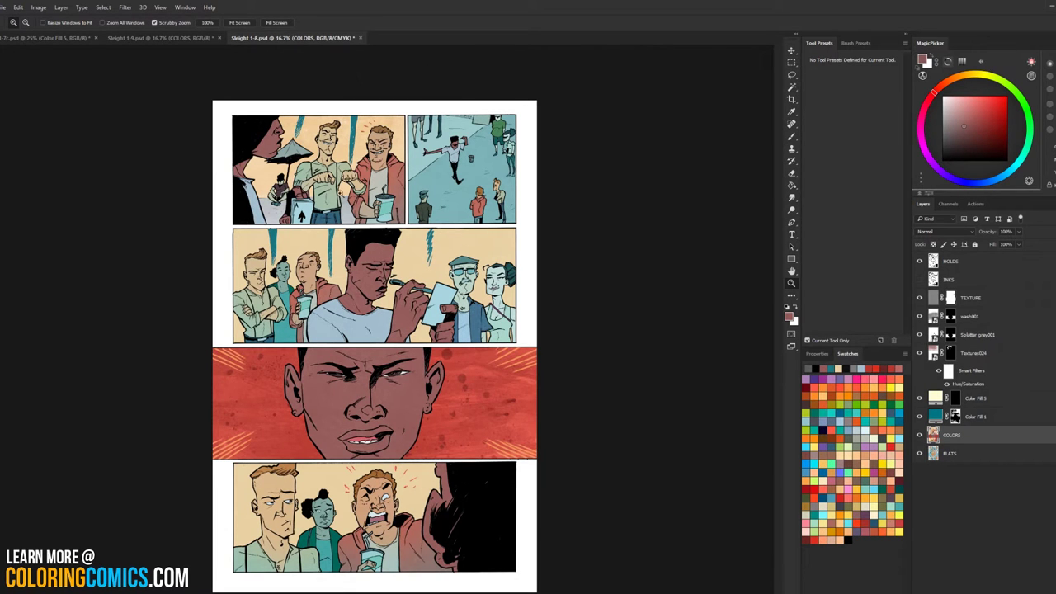
pyautogui.click(334, 183)
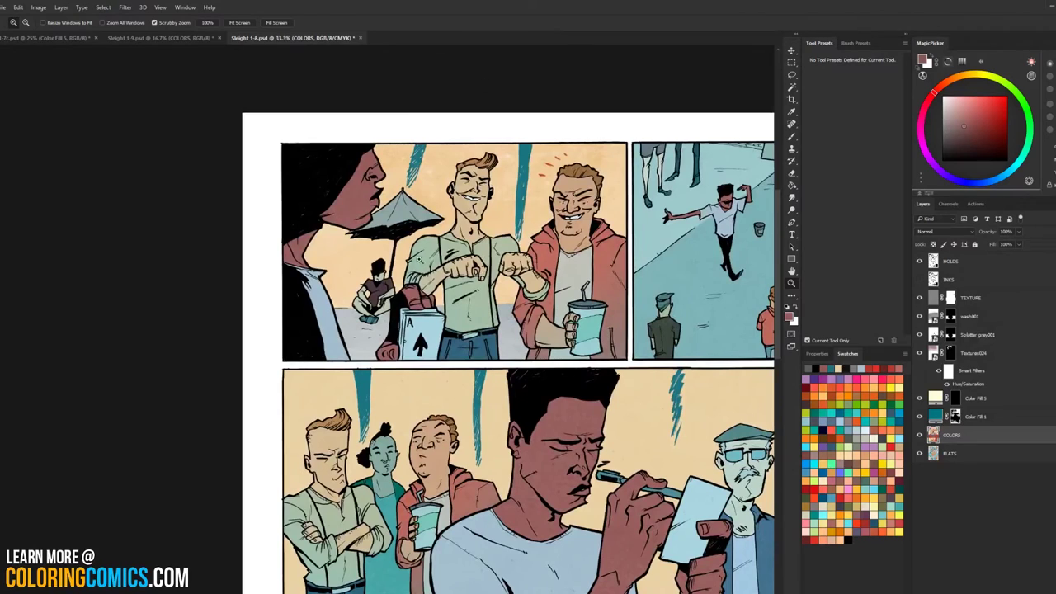
pyautogui.moveTo(536, 263); pyautogui.dragTo(403, 163)
pyautogui.moveTo(499, 274); pyautogui.dragTo(480, 198)
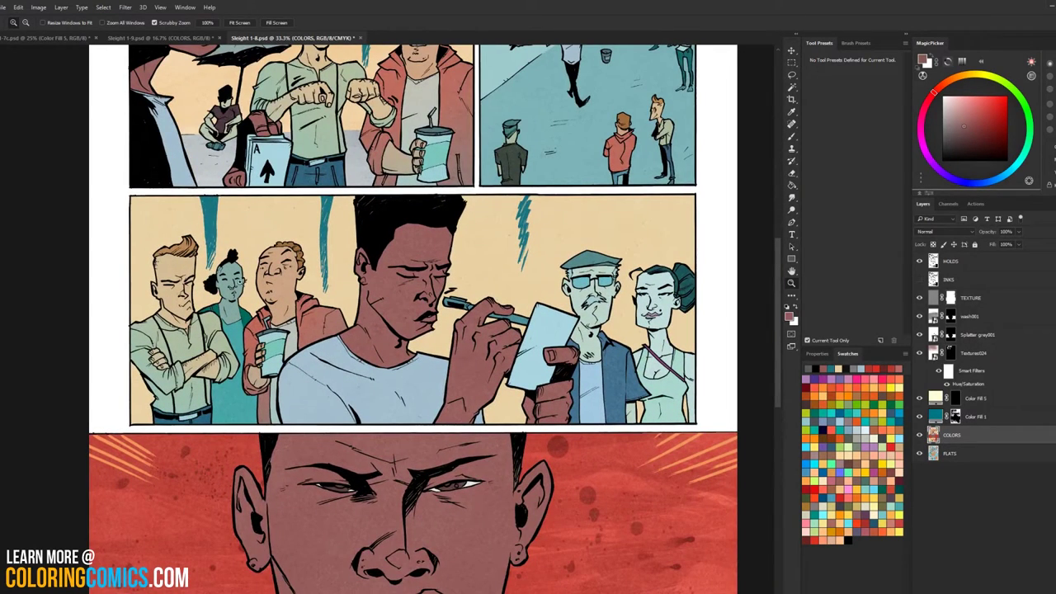
pyautogui.scroll(-3, 621, 293)
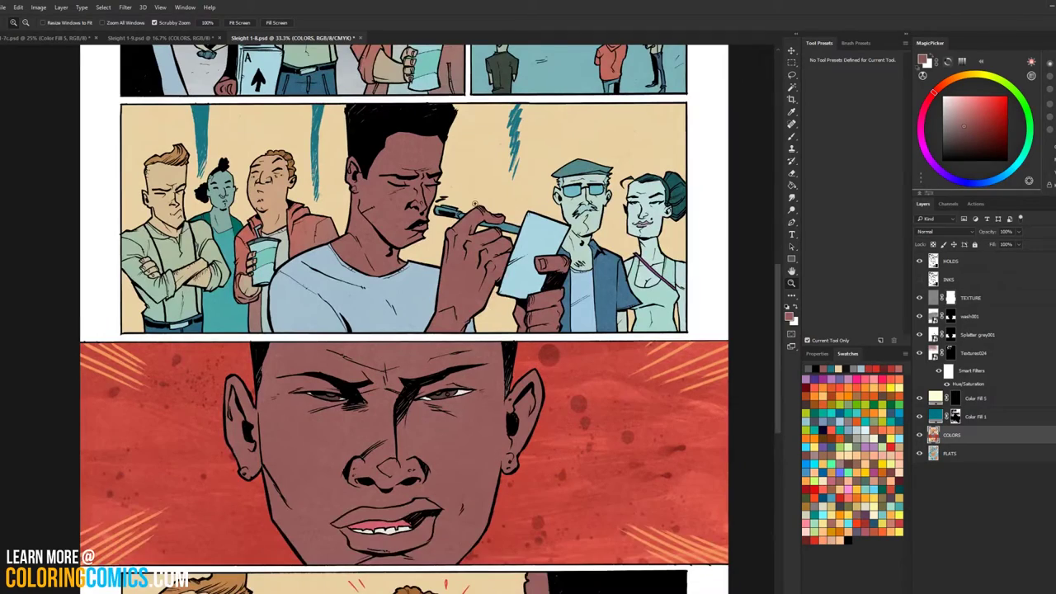
pyautogui.moveTo(467, 266); pyautogui.dragTo(514, 100)
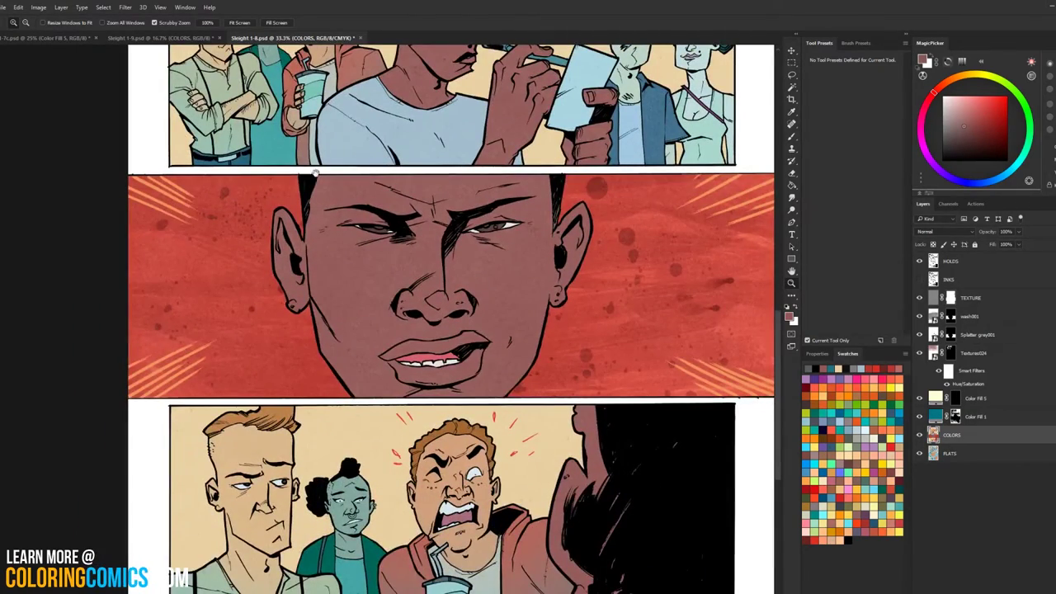
pyautogui.moveTo(367, 250); pyautogui.dragTo(461, 582)
pyautogui.moveTo(466, 163); pyautogui.dragTo(407, 322)
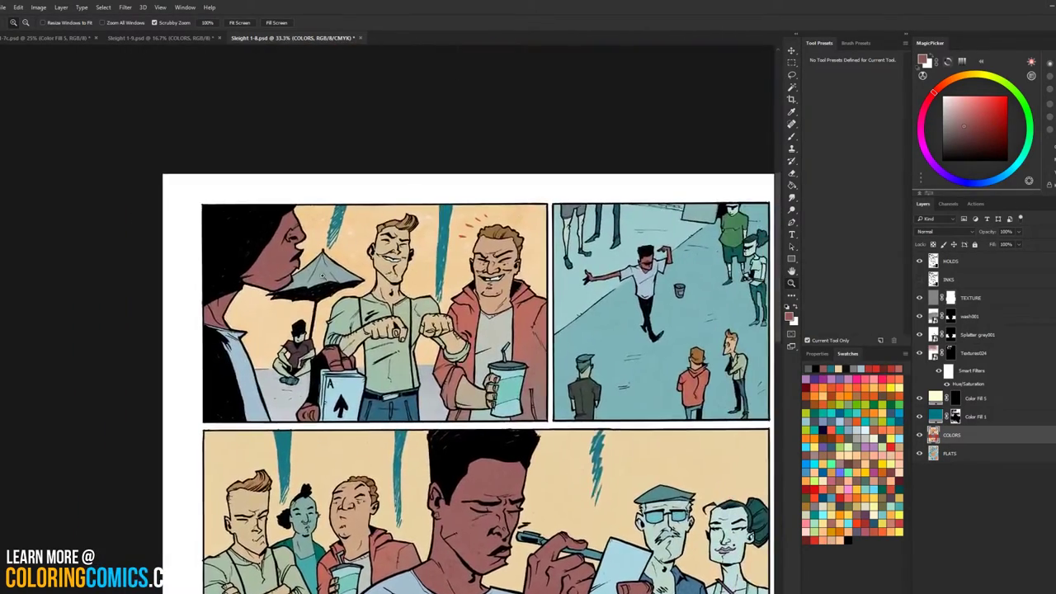
# Step: Lasso a loose selection around the umbrella and the seated figure in the first panel
pyautogui.click(313, 320)
pyautogui.click(313, 320)
pyautogui.moveTo(290, 311)
pyautogui.mouseDown()
pyautogui.moveTo(401, 246)
pyautogui.moveTo(394, 322)
pyautogui.mouseUp()
pyautogui.click(390, 249)
pyautogui.press('l')
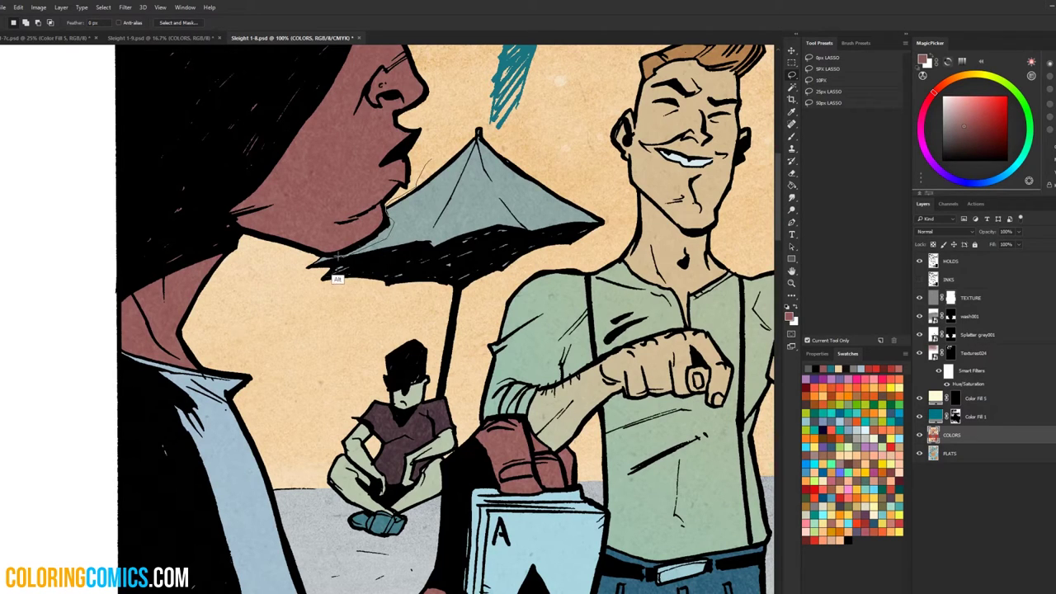
pyautogui.moveTo(306, 259)
pyautogui.mouseDown()
pyautogui.moveTo(383, 304)
pyautogui.moveTo(272, 491)
pyautogui.moveTo(354, 555)
pyautogui.moveTo(364, 577)
pyautogui.moveTo(407, 559)
pyautogui.moveTo(441, 499)
pyautogui.moveTo(437, 464)
pyautogui.moveTo(461, 444)
pyautogui.moveTo(499, 290)
pyautogui.moveTo(530, 264)
pyautogui.moveTo(607, 248)
pyautogui.moveTo(624, 231)
pyautogui.moveTo(566, 165)
pyautogui.mouseUp()
pyautogui.moveTo(486, 129); pyautogui.dragTo(438, 148)
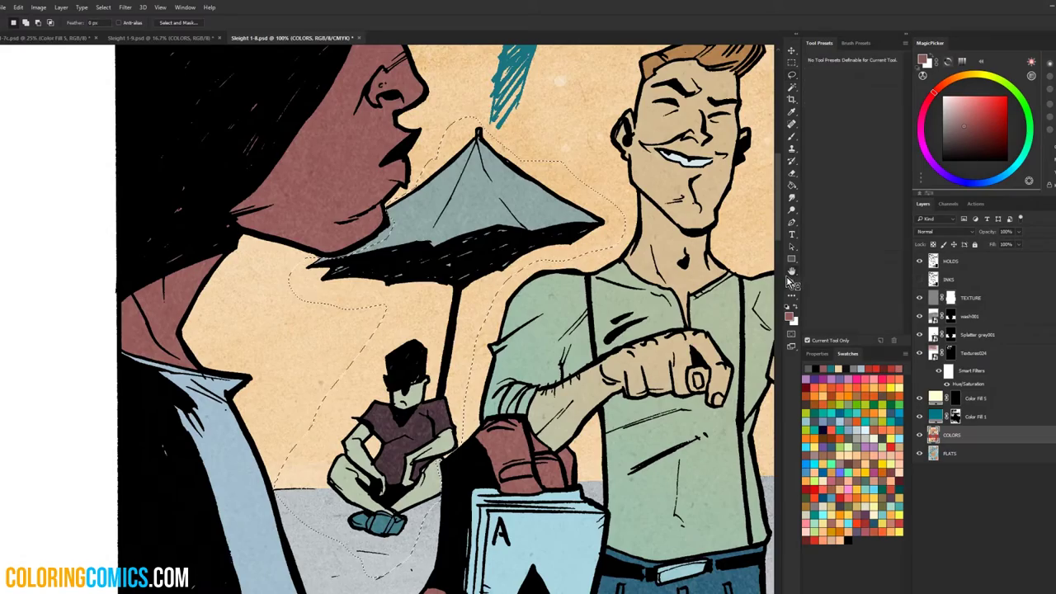
# Step: Lasso a loose selection around the teal woman standing between the two men in the third panel
pyautogui.moveTo(659, 355); pyautogui.dragTo(410, 270)
pyautogui.keyDown('alt'); pyautogui.click(666, 354); pyautogui.keyUp('alt')
pyautogui.keyDown('alt'); pyautogui.click(666, 359); pyautogui.keyUp('alt')
pyautogui.moveTo(637, 214); pyautogui.dragTo(433, 239)
pyautogui.moveTo(570, 256); pyautogui.dragTo(437, 254)
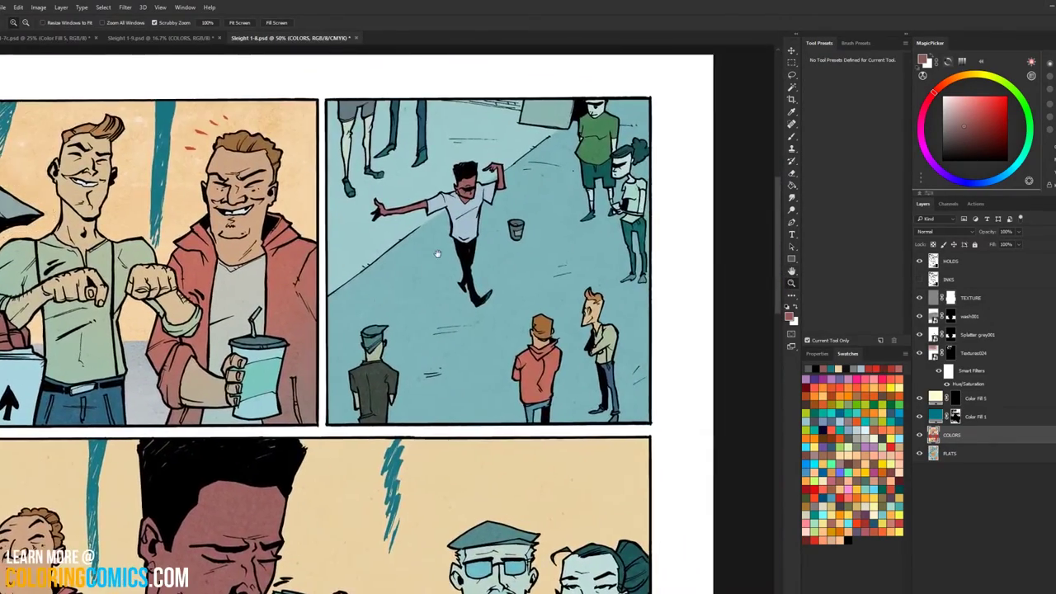
pyautogui.moveTo(396, 296); pyautogui.dragTo(601, 287)
pyautogui.moveTo(382, 368); pyautogui.dragTo(464, 206)
pyautogui.press('l')
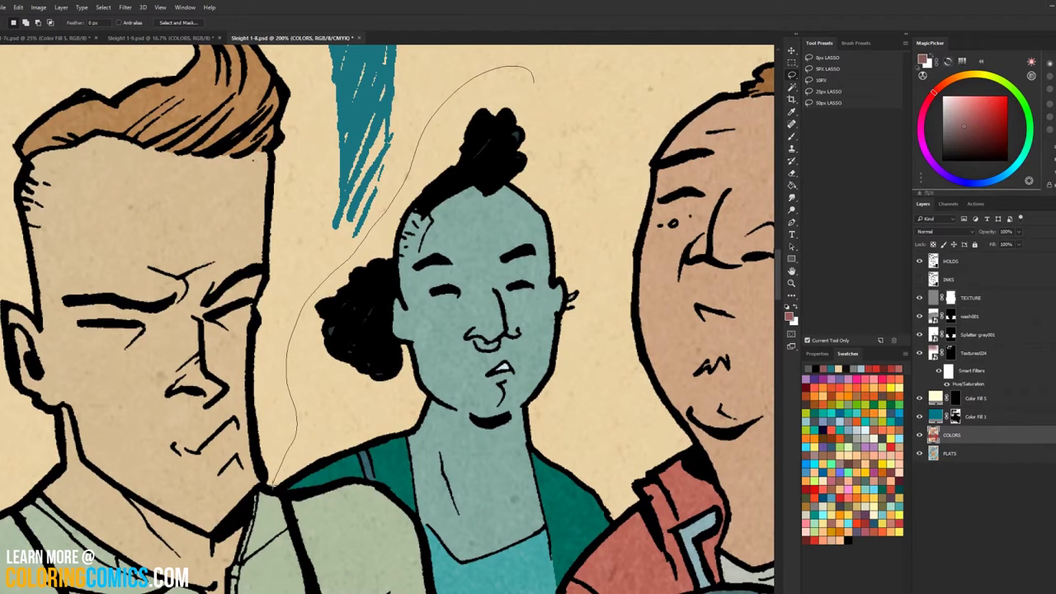
pyautogui.moveTo(281, 490); pyautogui.dragTo(353, 472)
pyautogui.keyDown('alt'); pyautogui.click(365, 479); pyautogui.keyUp('alt')
pyautogui.keyDown('alt'); pyautogui.click(396, 479); pyautogui.keyUp('alt')
pyautogui.moveTo(390, 429); pyautogui.dragTo(386, 337)
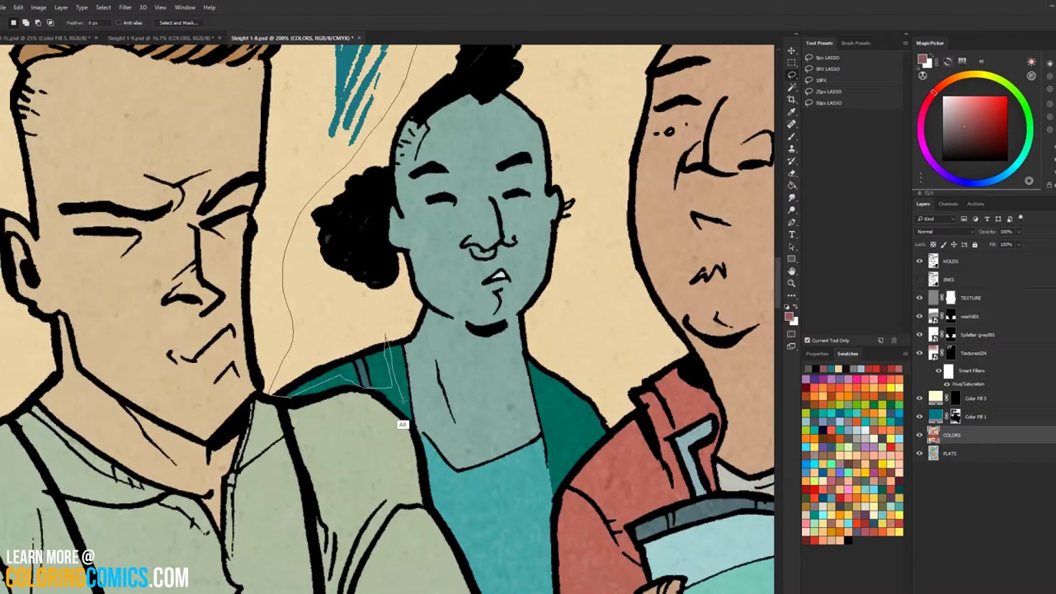
pyautogui.moveTo(402, 424); pyautogui.dragTo(410, 419)
pyautogui.moveTo(600, 249)
pyautogui.mouseDown()
pyautogui.moveTo(592, 353)
pyautogui.moveTo(527, 158)
pyautogui.mouseUp()
pyautogui.moveTo(409, 485); pyautogui.dragTo(392, 470)
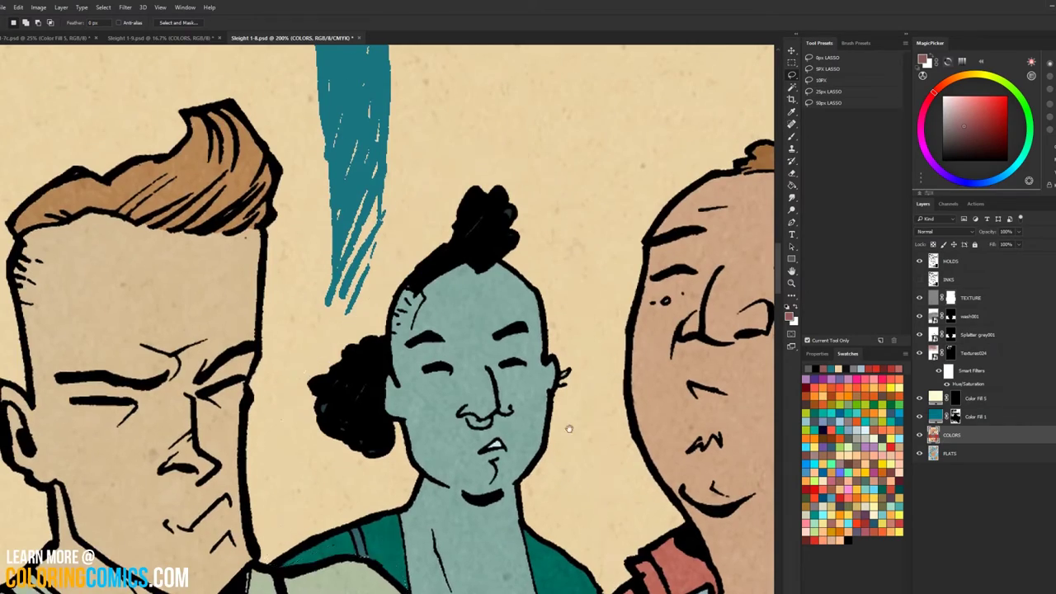
pyautogui.moveTo(568, 426); pyautogui.dragTo(422, 237)
# Step: Lasso a selection around the older man in the cap and the woman beside him in the third panel
pyautogui.click(792, 282)
pyautogui.keyDown('alt'); pyautogui.click(635, 374); pyautogui.keyUp('alt')
pyautogui.keyDown('alt'); pyautogui.click(635, 375); pyautogui.keyUp('alt')
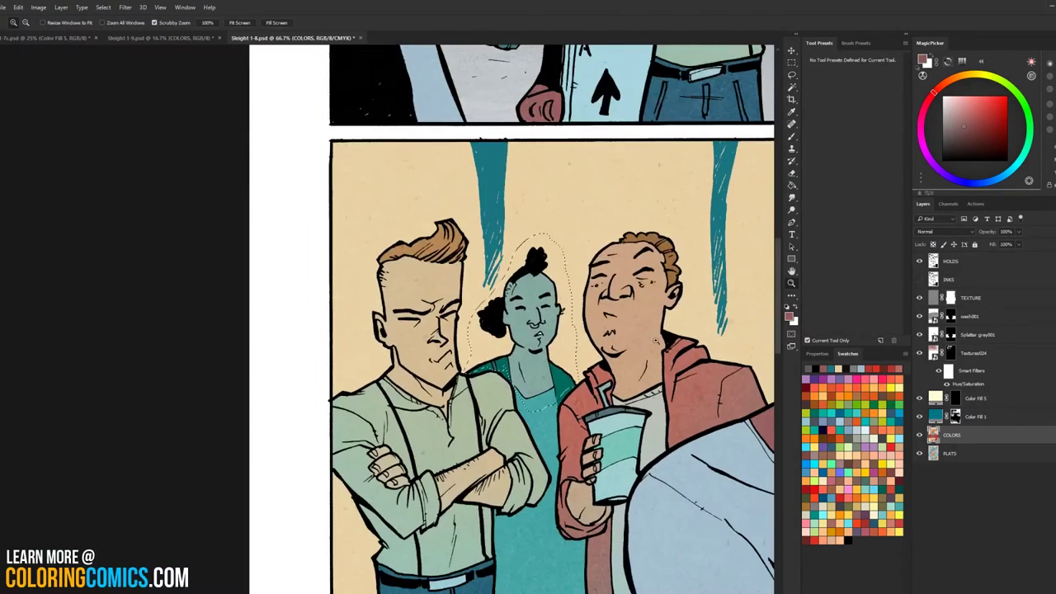
pyautogui.hscroll(4, 560, 329)
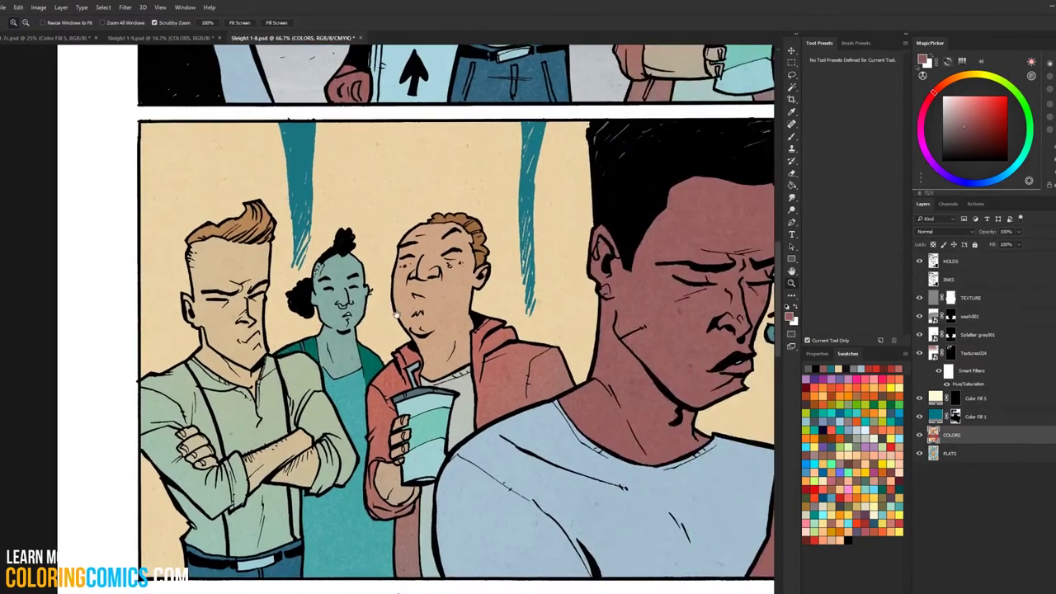
pyautogui.hscroll(2, 564, 286)
pyautogui.hscroll(8, 565, 286)
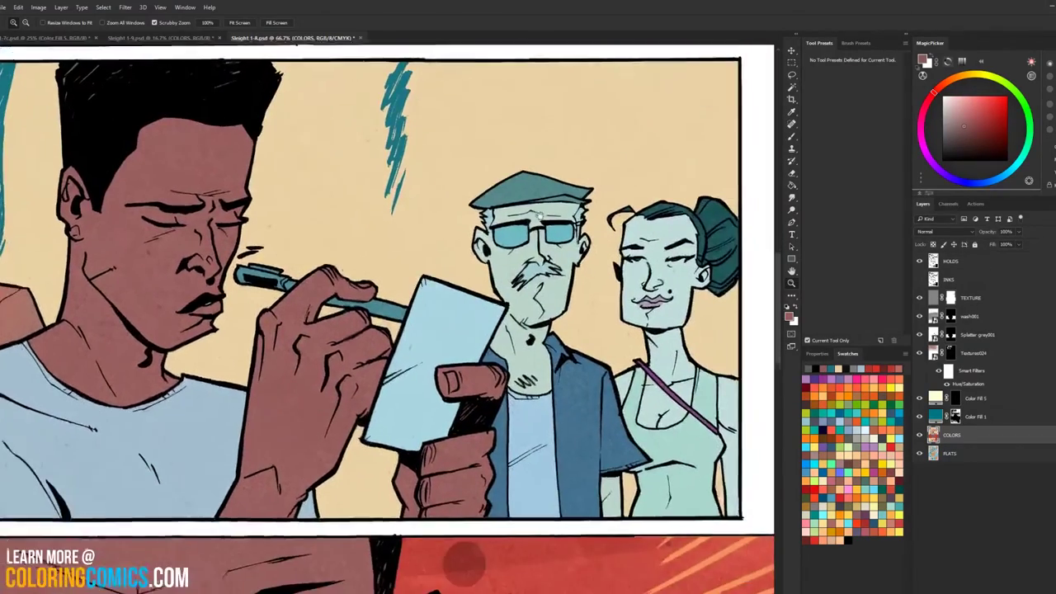
pyautogui.moveTo(540, 216); pyautogui.dragTo(544, 218)
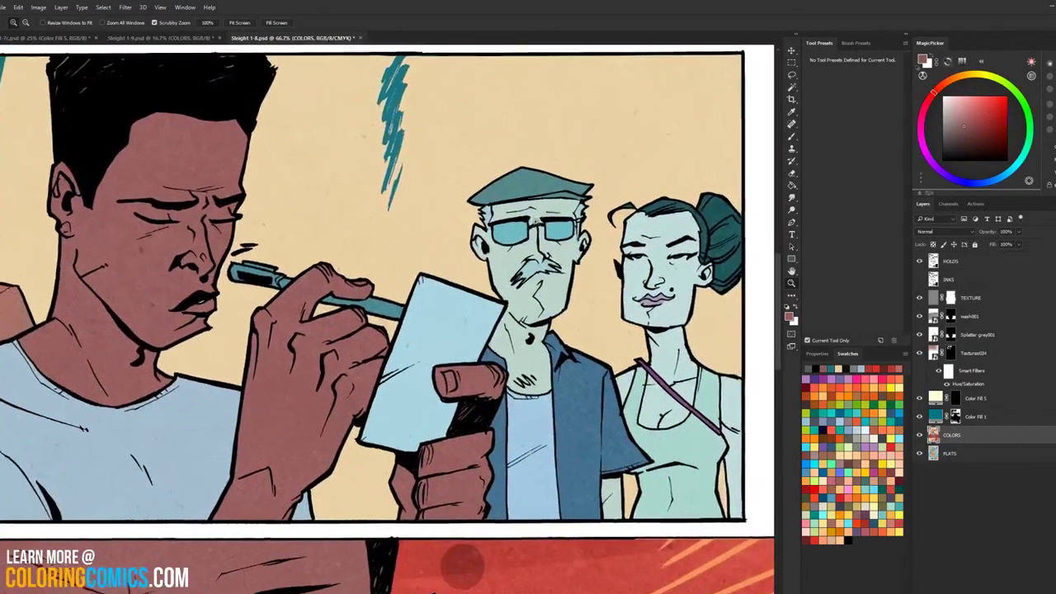
pyautogui.click(540, 236)
pyautogui.moveTo(653, 223); pyautogui.dragTo(540, 240)
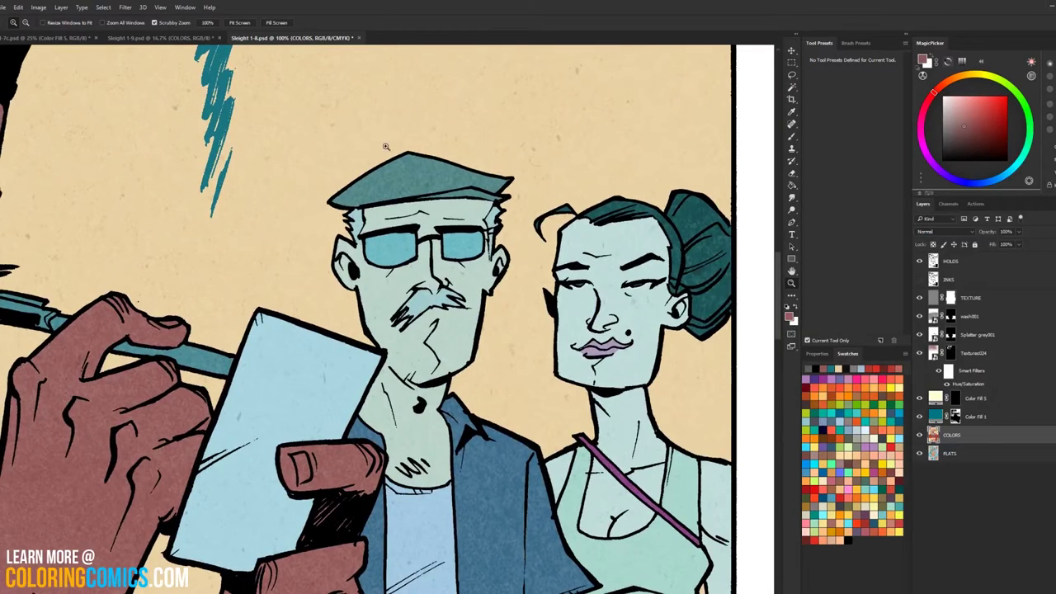
pyautogui.click(410, 196)
pyautogui.moveTo(445, 91)
pyautogui.mouseDown()
pyautogui.moveTo(251, 160)
pyautogui.moveTo(199, 316)
pyautogui.moveTo(298, 122)
pyautogui.moveTo(328, 103)
pyautogui.moveTo(396, 197)
pyautogui.mouseUp()
pyautogui.moveTo(447, 250)
pyautogui.mouseDown()
pyautogui.moveTo(486, 273)
pyautogui.moveTo(485, 285)
pyautogui.moveTo(503, 280)
pyautogui.moveTo(466, 351)
pyautogui.moveTo(494, 199)
pyautogui.moveTo(479, 219)
pyautogui.moveTo(476, 257)
pyautogui.moveTo(535, 311)
pyautogui.moveTo(538, 338)
pyautogui.moveTo(513, 412)
pyautogui.moveTo(497, 216)
pyautogui.mouseUp()
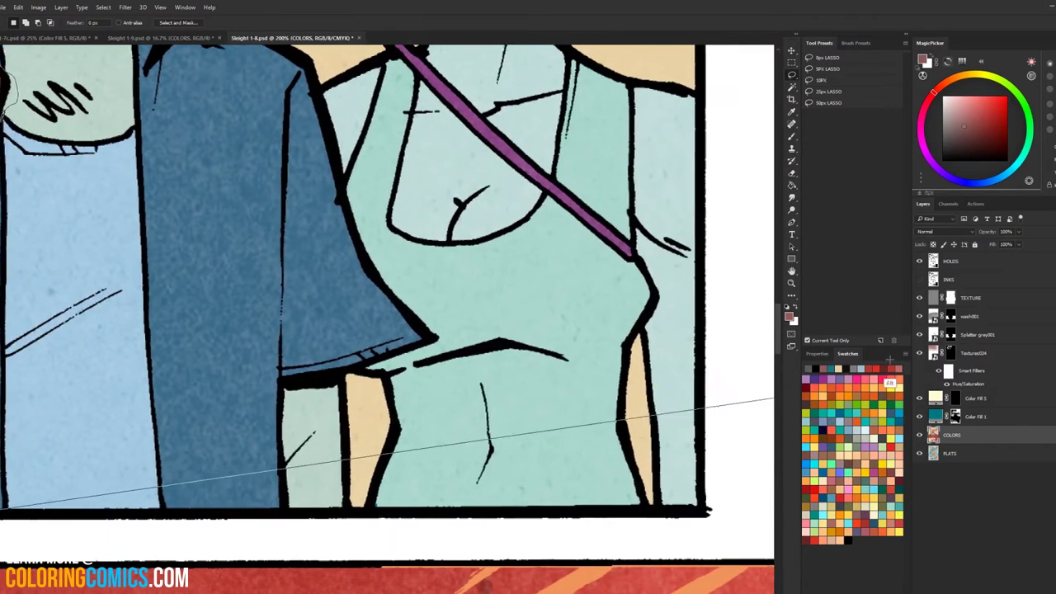
pyautogui.click(642, 503)
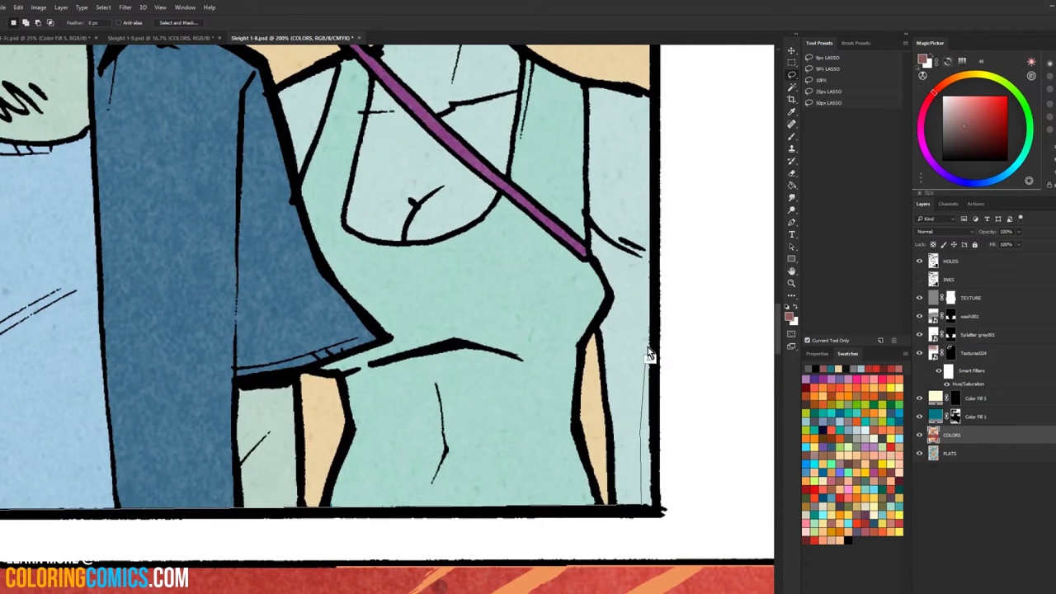
pyautogui.moveTo(646, 273)
pyautogui.mouseDown()
pyautogui.moveTo(654, 6)
pyautogui.moveTo(627, 141)
pyautogui.moveTo(662, 2)
pyautogui.moveTo(650, 170)
pyautogui.moveTo(590, 101)
pyautogui.moveTo(511, 109)
pyautogui.moveTo(624, 226)
pyautogui.moveTo(552, 302)
pyautogui.moveTo(542, 156)
pyautogui.moveTo(391, 123)
pyautogui.mouseUp()
# Step: Undo back to the umbrella selection and fill it with the dusty red foreground color on a new layer above COLORS
pyautogui.press('z')
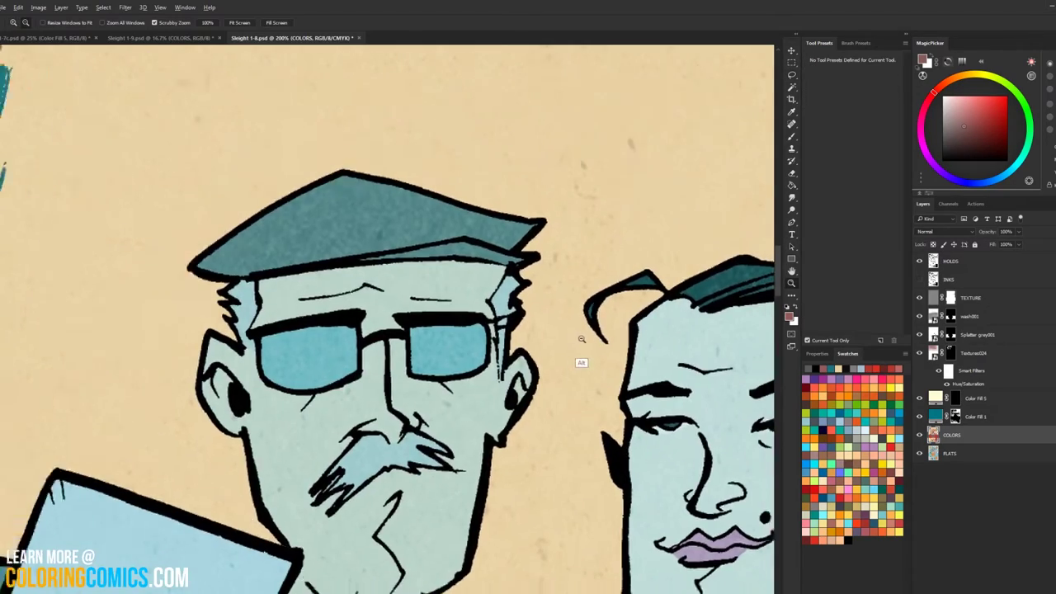
pyautogui.keyDown('alt'); pyautogui.click(582, 358); pyautogui.keyUp('alt')
pyautogui.moveTo(413, 322); pyautogui.dragTo(481, 220)
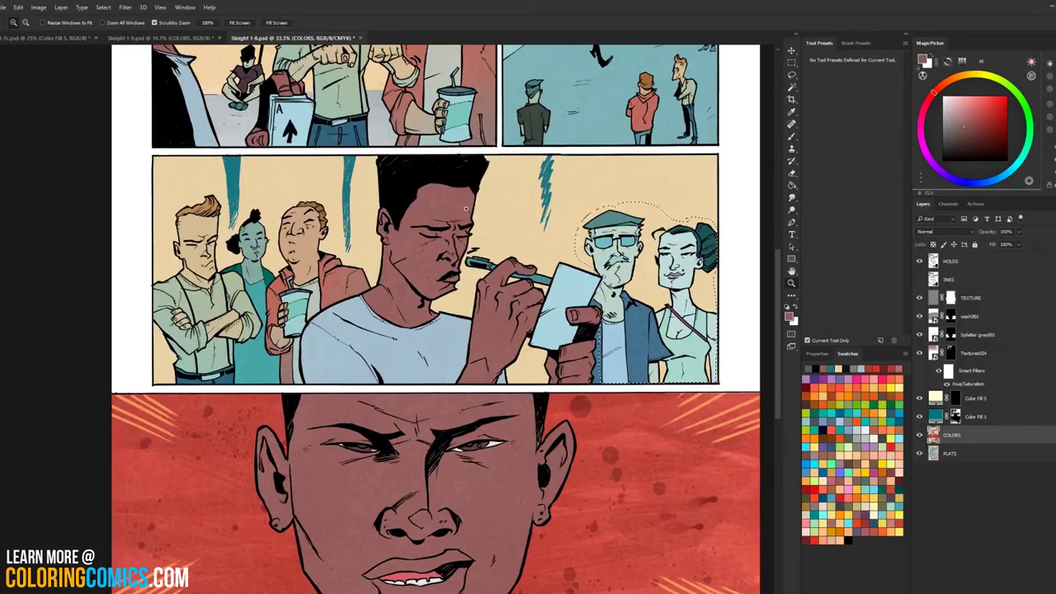
pyautogui.scroll(-3, 446, 247)
pyautogui.scroll(6, 435, 283)
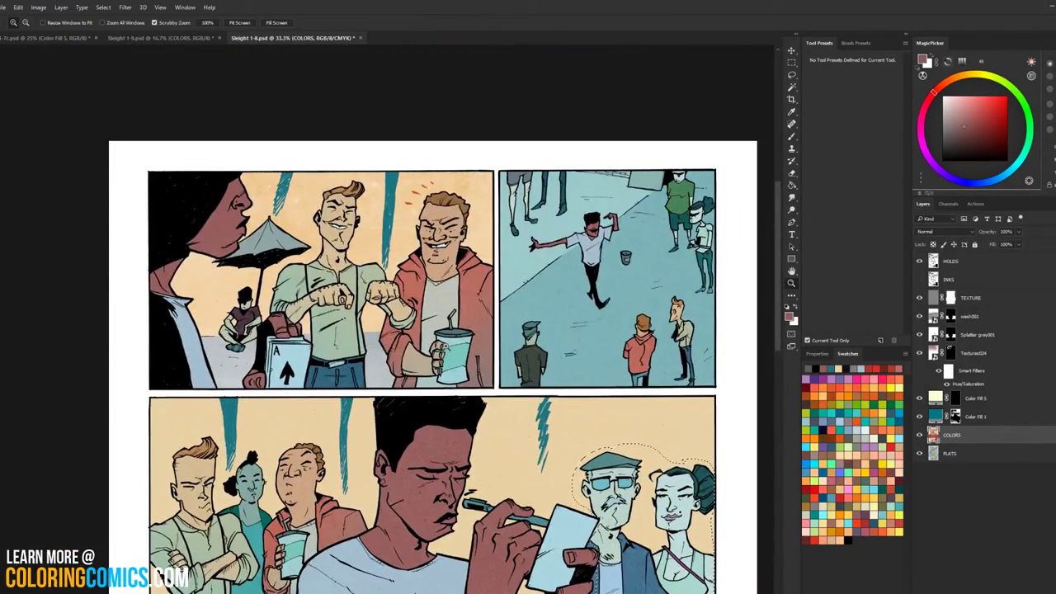
pyautogui.hotkey('ctrl', 'z')
pyautogui.hotkey('ctrl', 'alt', 'shift', 'n')
pyautogui.press('g')
pyautogui.hotkey('alt', 'BackSpace')
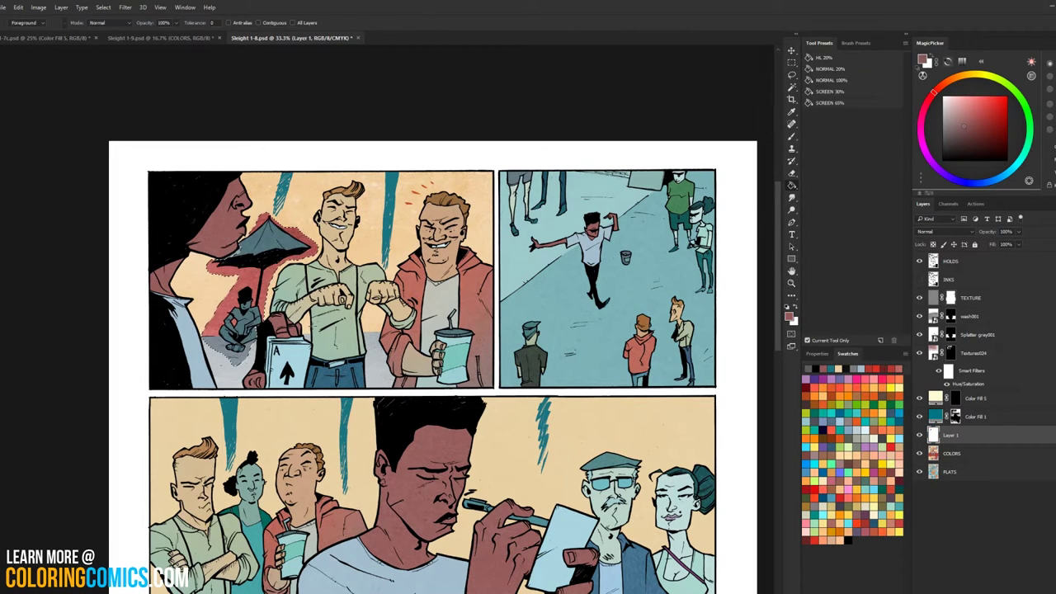
# Step: Lasso around the teal woman between the two men on the new layer, fill the area with dusty red and deselect
pyautogui.moveTo(235, 478)
pyautogui.mouseDown()
pyautogui.moveTo(356, 315)
pyautogui.moveTo(356, 273)
pyautogui.moveTo(404, 215)
pyautogui.mouseUp()
pyautogui.moveTo(500, 162)
pyautogui.mouseDown()
pyautogui.moveTo(413, 140)
pyautogui.moveTo(301, 305)
pyautogui.moveTo(244, 347)
pyautogui.moveTo(314, 178)
pyautogui.moveTo(299, 213)
pyautogui.moveTo(289, 341)
pyautogui.mouseUp()
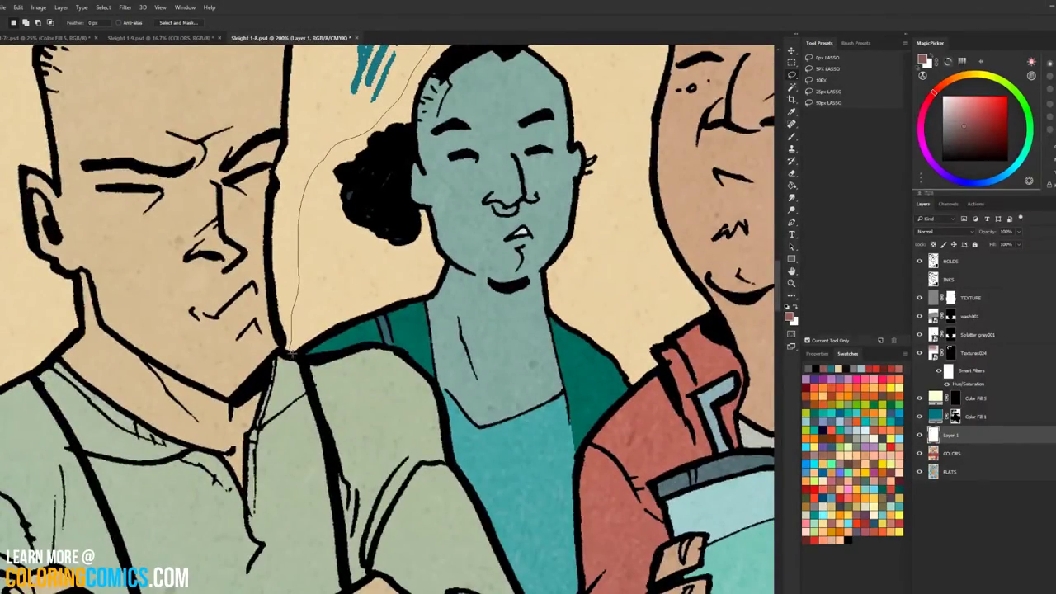
pyautogui.moveTo(385, 342)
pyautogui.mouseDown()
pyautogui.moveTo(346, 297)
pyautogui.moveTo(349, 259)
pyautogui.moveTo(393, 365)
pyautogui.moveTo(494, 369)
pyautogui.moveTo(559, 299)
pyautogui.moveTo(537, 229)
pyautogui.moveTo(528, 43)
pyautogui.mouseUp()
pyautogui.press('g')
pyautogui.click(510, 132)
pyautogui.press('l')
pyautogui.hotkey('ctrl', 'd')
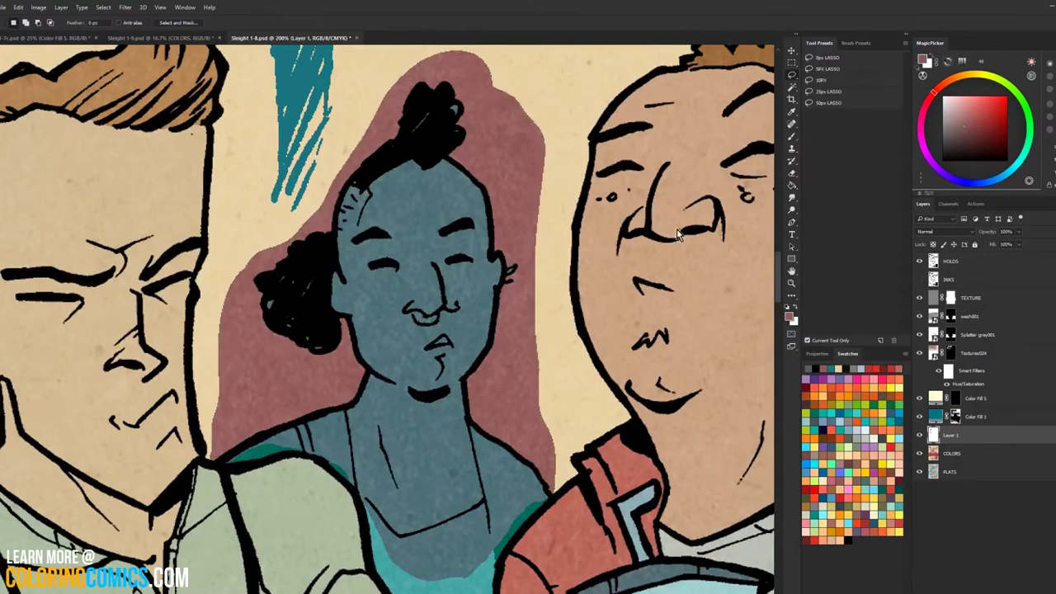
# Step: Lasso a selection around the older man in the cap and the woman beside him, following the card's edge and the third panel's border
pyautogui.moveTo(730, 306); pyautogui.dragTo(330, 268)
pyautogui.moveTo(691, 269); pyautogui.dragTo(248, 272)
pyautogui.moveTo(571, 221); pyautogui.dragTo(289, 358)
pyautogui.moveTo(577, 285); pyautogui.dragTo(148, 222)
pyautogui.moveTo(580, 221); pyautogui.dragTo(327, 370)
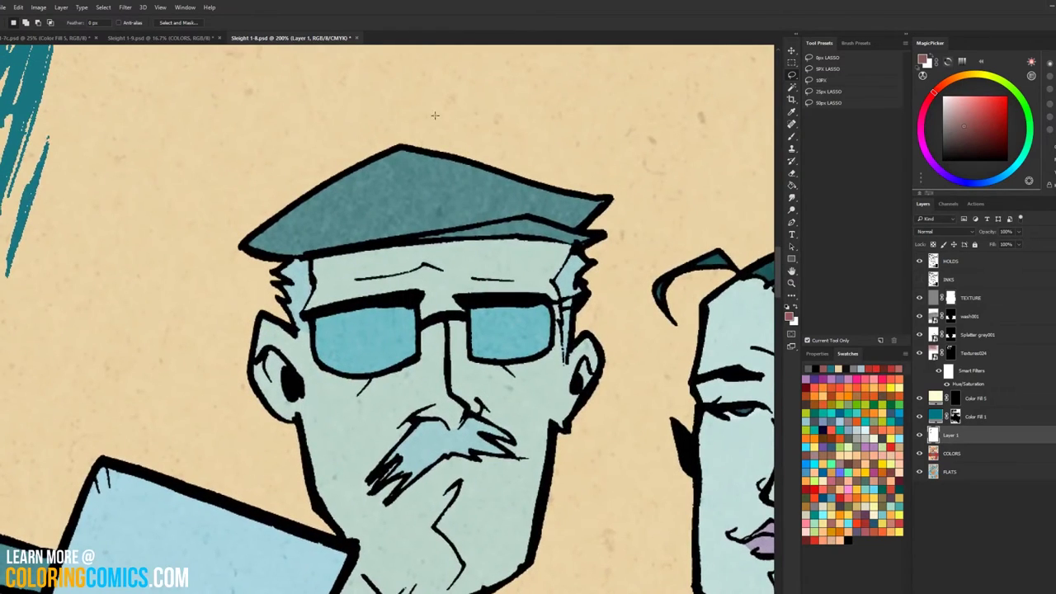
pyautogui.moveTo(476, 91)
pyautogui.mouseDown()
pyautogui.moveTo(235, 177)
pyautogui.moveTo(208, 353)
pyautogui.moveTo(246, 445)
pyautogui.mouseUp()
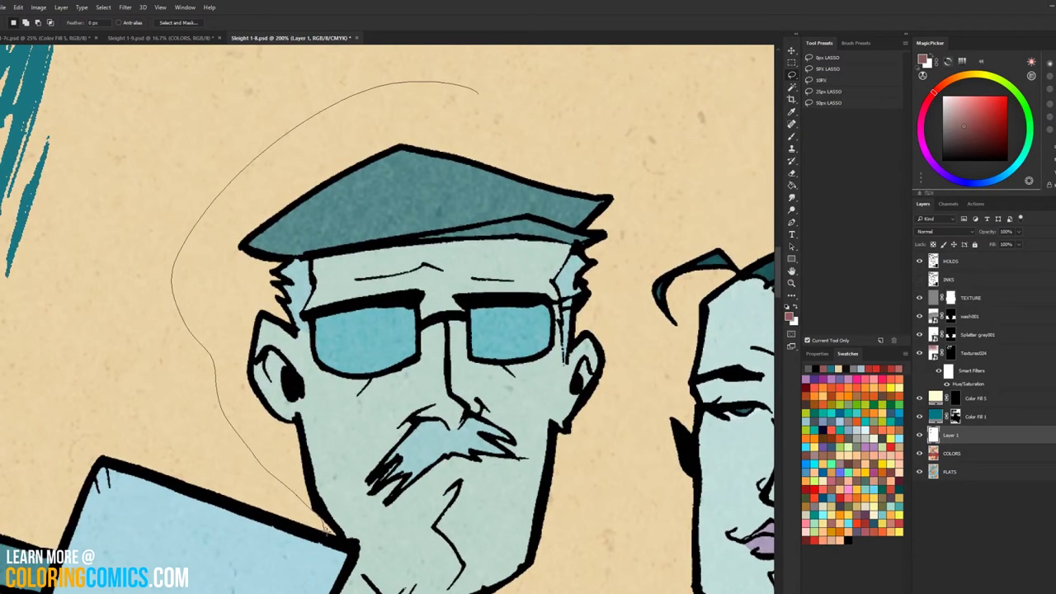
pyautogui.moveTo(363, 537)
pyautogui.mouseDown()
pyautogui.moveTo(387, 587)
pyautogui.moveTo(423, 353)
pyautogui.mouseUp()
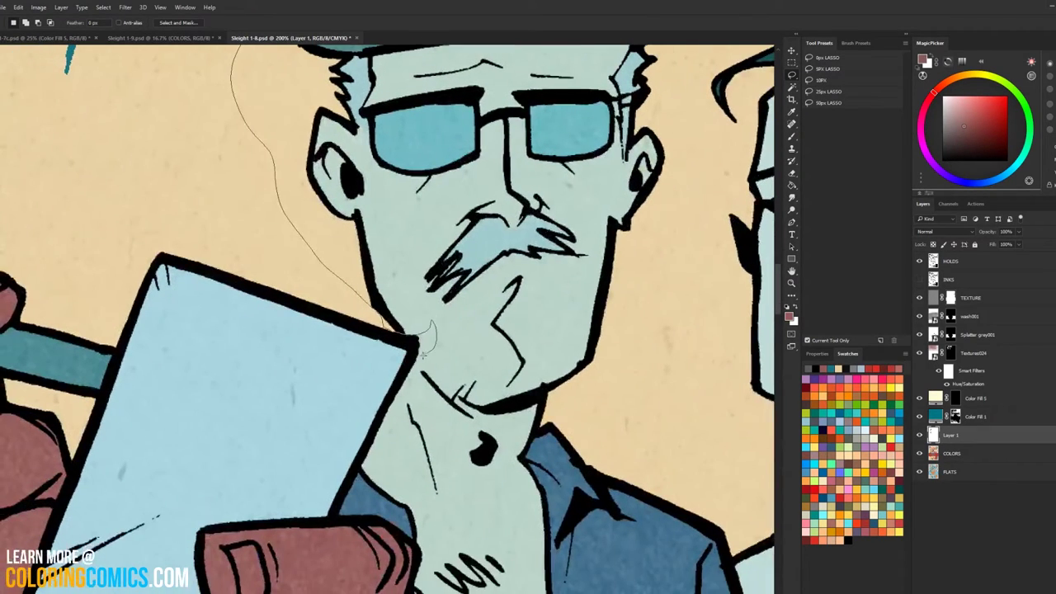
pyautogui.moveTo(400, 396)
pyautogui.mouseDown()
pyautogui.moveTo(458, 250)
pyautogui.moveTo(434, 285)
pyautogui.mouseUp()
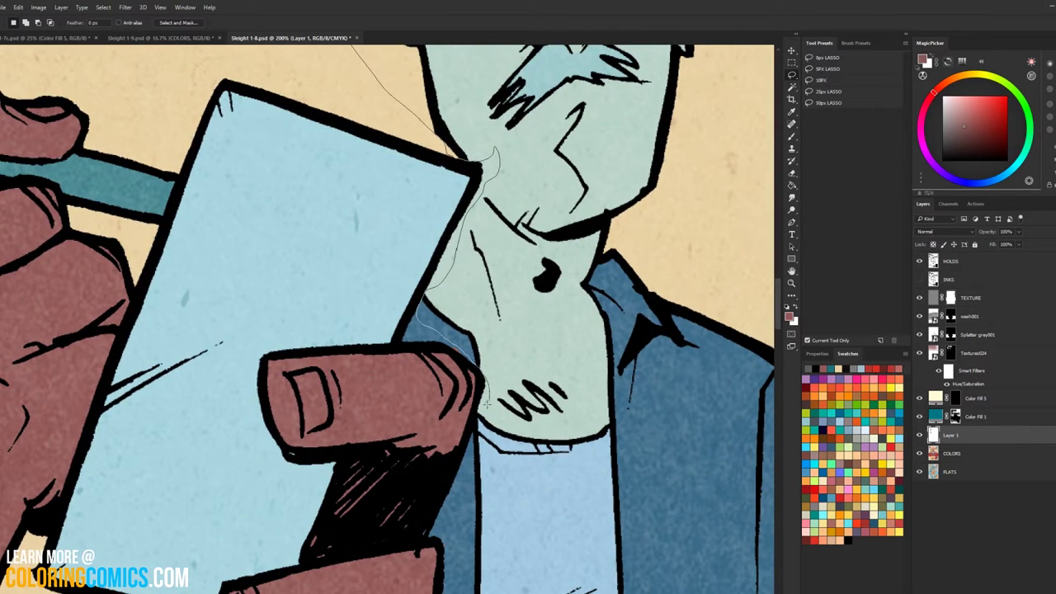
pyautogui.moveTo(475, 412)
pyautogui.mouseDown()
pyautogui.moveTo(465, 495)
pyautogui.moveTo(471, 231)
pyautogui.moveTo(470, 558)
pyautogui.moveTo(472, 546)
pyautogui.mouseUp()
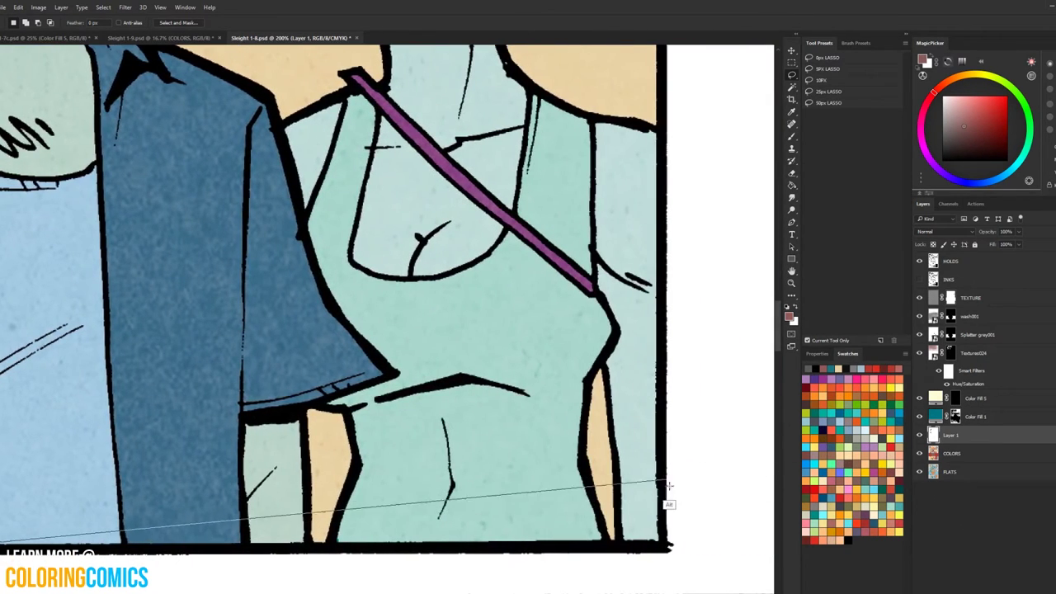
pyautogui.click(658, 540)
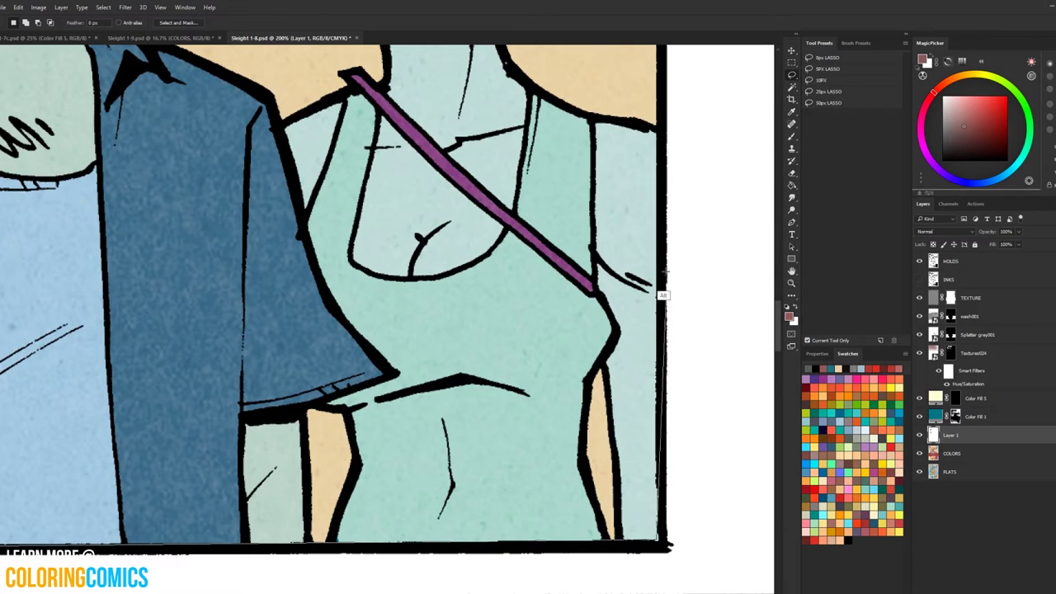
pyautogui.click(656, 275)
pyautogui.moveTo(656, 118)
pyautogui.mouseDown()
pyautogui.moveTo(634, 141)
pyautogui.moveTo(717, 462)
pyautogui.moveTo(700, 287)
pyautogui.moveTo(738, 238)
pyautogui.moveTo(742, 66)
pyautogui.moveTo(738, 102)
pyautogui.moveTo(356, 114)
pyautogui.mouseUp()
# Step: Fill the selection around the capped man and the woman with the dusty red foreground color on Layer 1 and view the whole page
pyautogui.press('g')
pyautogui.click(678, 216)
pyautogui.press('z')
pyautogui.keyDown('alt'); pyautogui.click(663, 353); pyautogui.keyUp('alt')
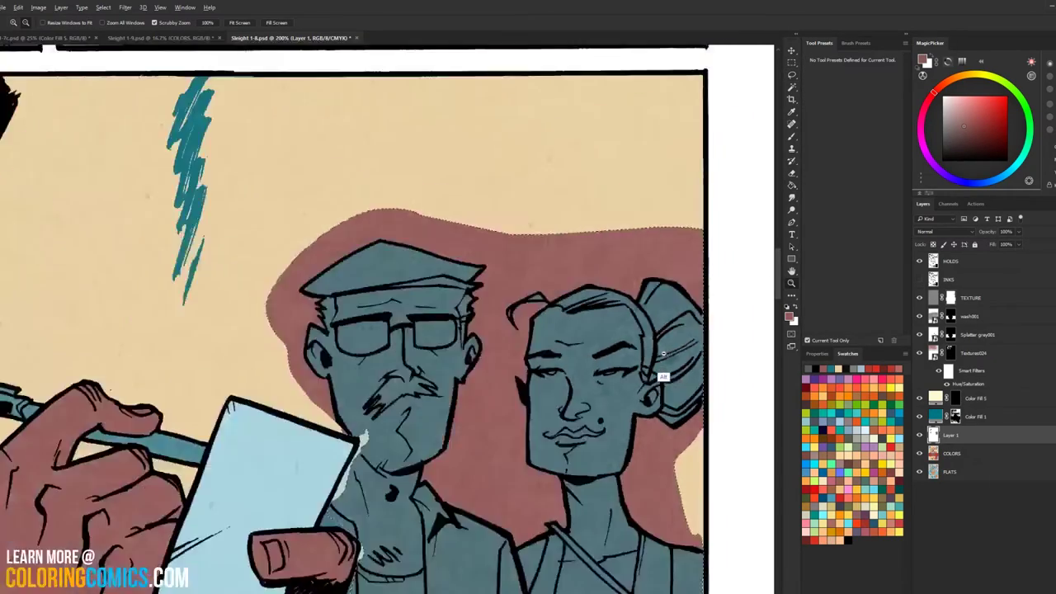
pyautogui.moveTo(662, 353); pyautogui.dragTo(489, 290)
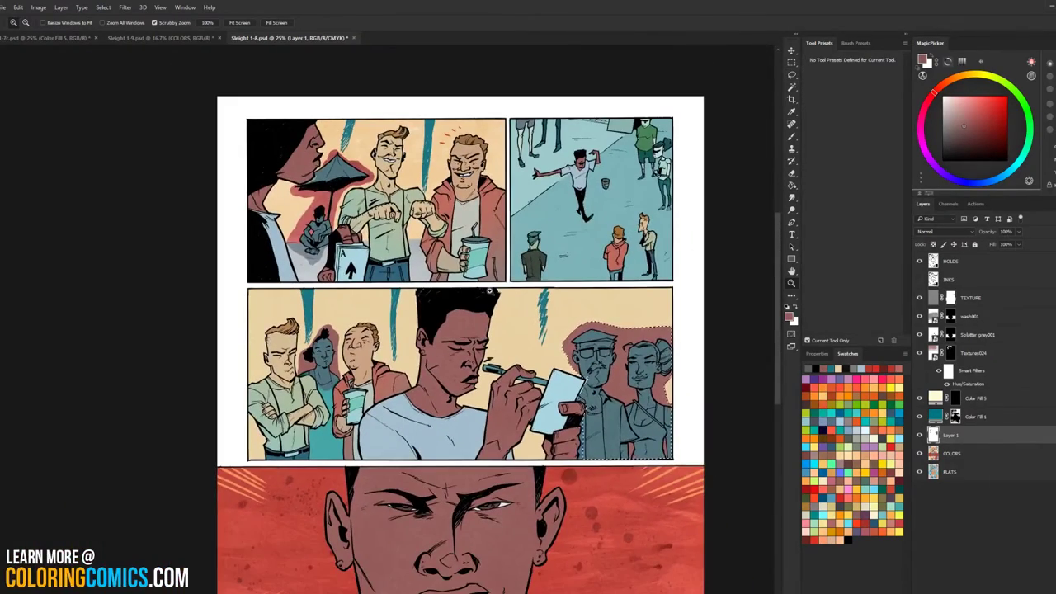
# Step: Lasso around the background woman in the last panel and fill the selection with the dusty mauve foreground color on Layer 1
pyautogui.scroll(-5, 504, 285)
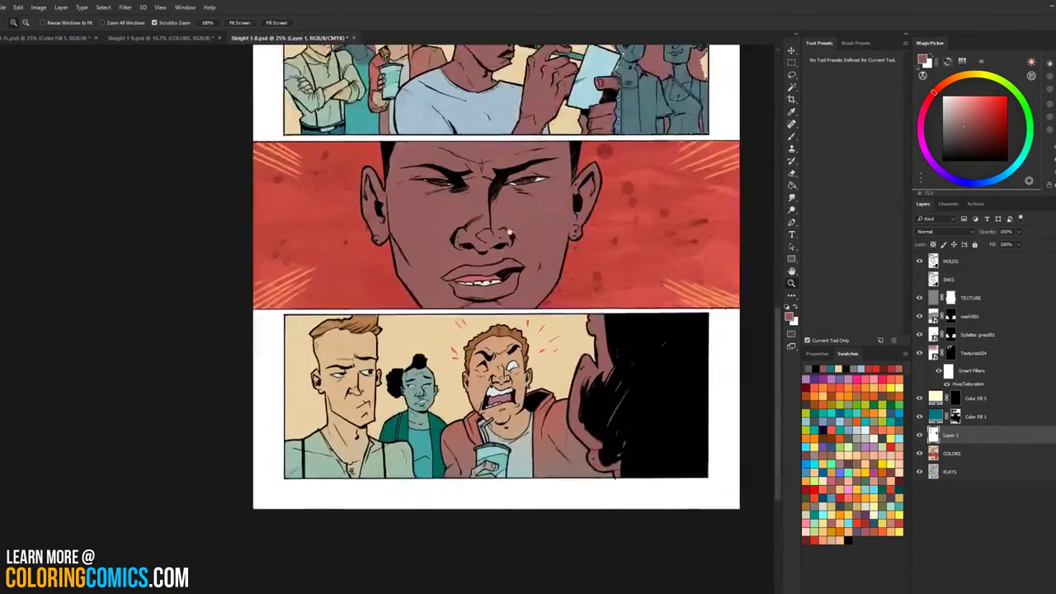
pyautogui.moveTo(509, 233); pyautogui.dragTo(533, 173)
pyautogui.moveTo(421, 329); pyautogui.dragTo(536, 329)
pyautogui.press('l')
pyautogui.moveTo(419, 227); pyautogui.dragTo(386, 251)
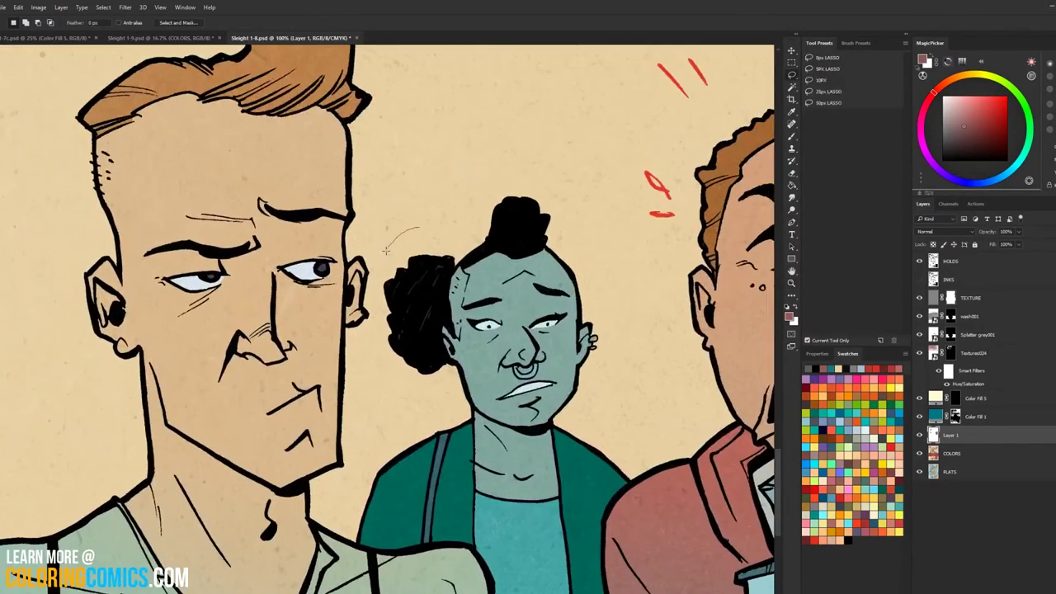
pyautogui.moveTo(350, 542)
pyautogui.mouseDown()
pyautogui.moveTo(397, 523)
pyautogui.moveTo(438, 538)
pyautogui.moveTo(424, 548)
pyautogui.moveTo(458, 533)
pyautogui.moveTo(470, 557)
pyautogui.moveTo(488, 560)
pyautogui.moveTo(471, 411)
pyautogui.moveTo(486, 457)
pyautogui.moveTo(477, 505)
pyautogui.moveTo(546, 586)
pyautogui.mouseUp()
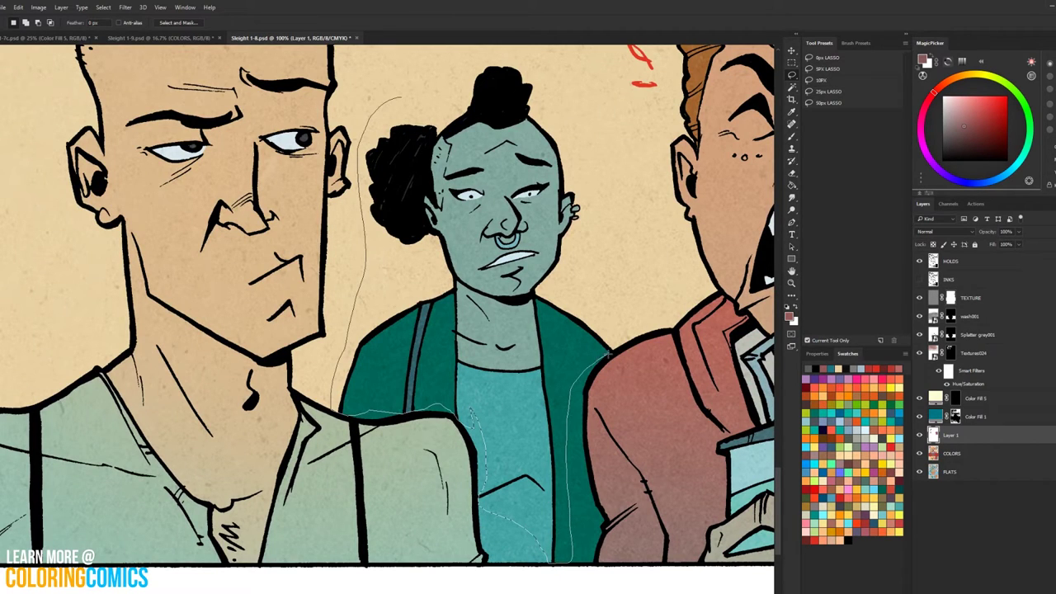
pyautogui.moveTo(622, 281)
pyautogui.mouseDown()
pyautogui.moveTo(601, 145)
pyautogui.moveTo(559, 85)
pyautogui.mouseUp()
pyautogui.moveTo(442, 73); pyautogui.dragTo(414, 94)
pyautogui.press('g')
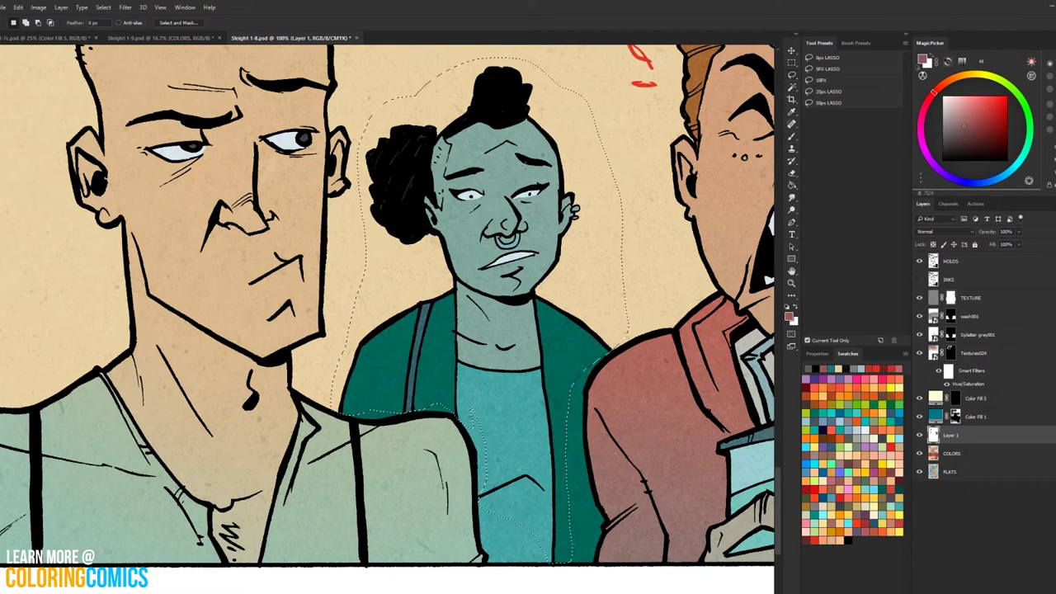
pyautogui.click(558, 153)
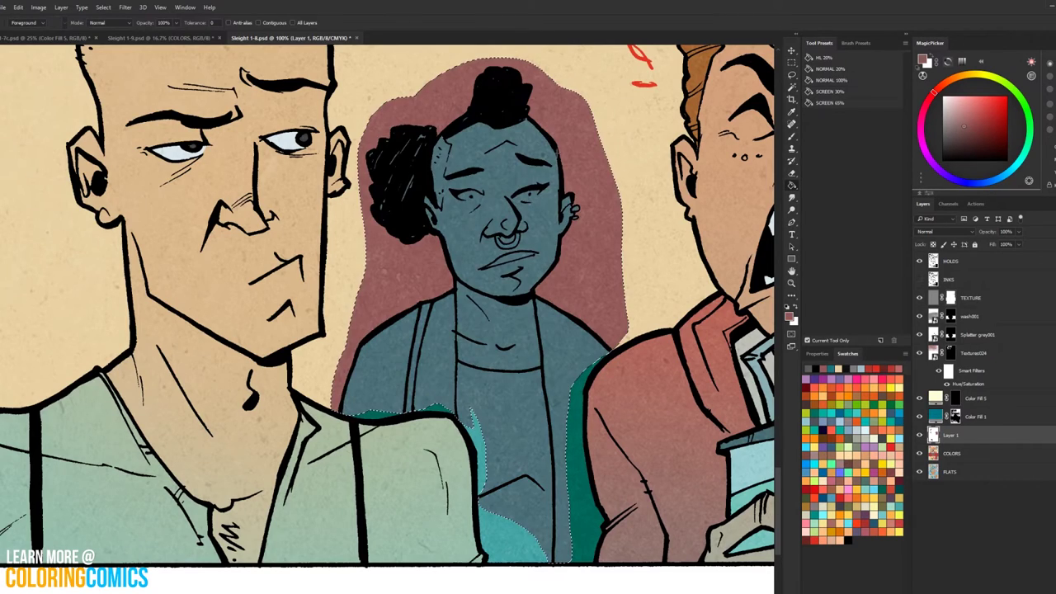
# Step: Review the whole page to check the mauve fills over the background figures in every panel
pyautogui.click(791, 284)
pyautogui.keyDown('alt'); pyautogui.click(693, 324); pyautogui.keyUp('alt')
pyautogui.keyDown('alt'); pyautogui.click(693, 323); pyautogui.keyUp('alt')
pyautogui.keyDown('alt'); pyautogui.click(693, 321); pyautogui.keyUp('alt')
pyautogui.keyDown('alt'); pyautogui.click(693, 320); pyautogui.keyUp('alt')
pyautogui.press('l')
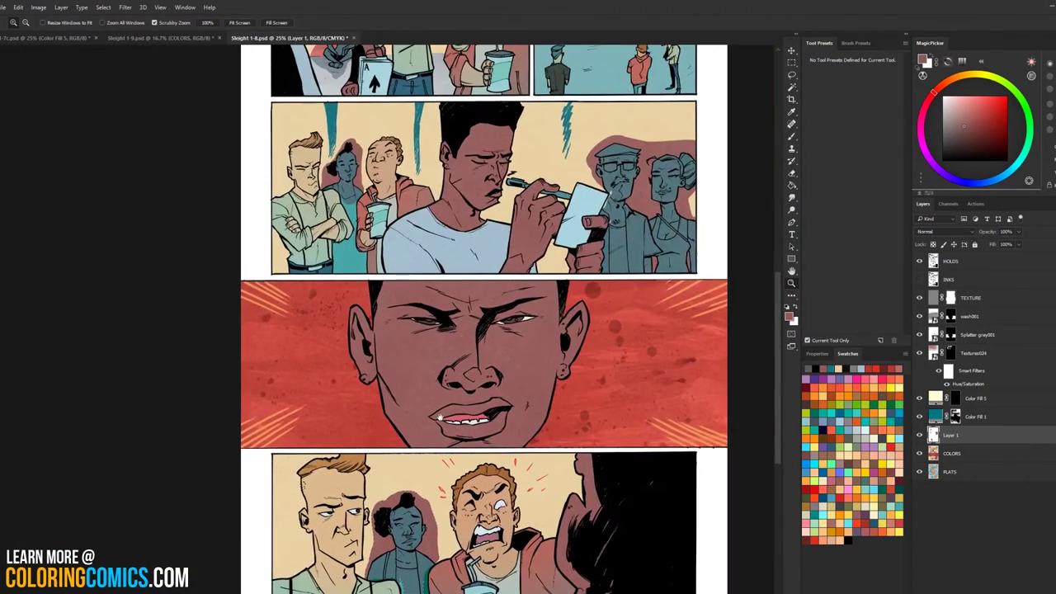
pyautogui.click(791, 283)
pyautogui.keyDown('alt'); pyautogui.click(719, 335); pyautogui.keyUp('alt')
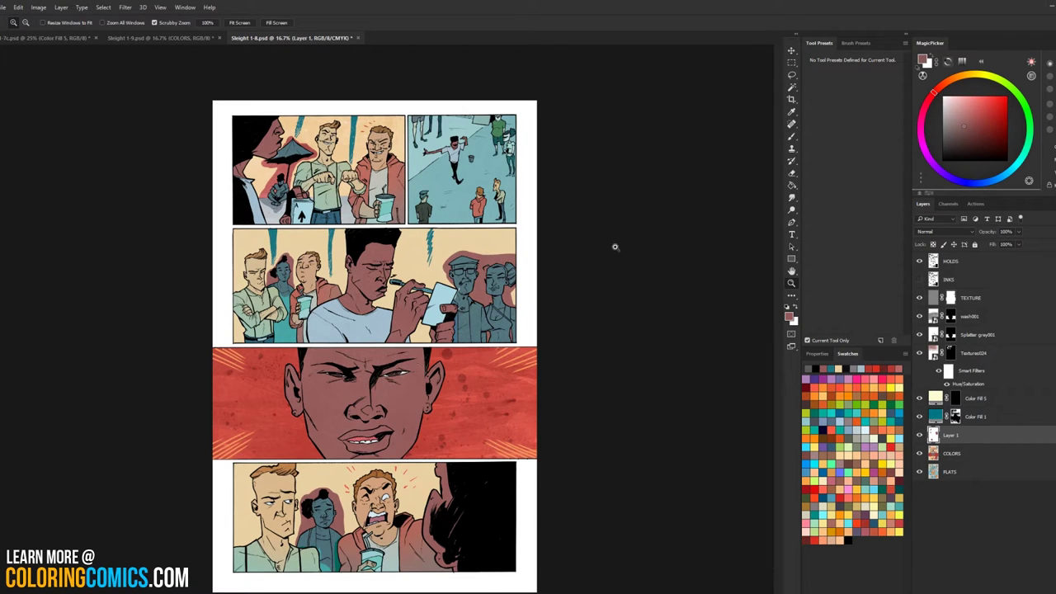
pyautogui.click(439, 283)
pyautogui.moveTo(515, 298); pyautogui.dragTo(575, 358)
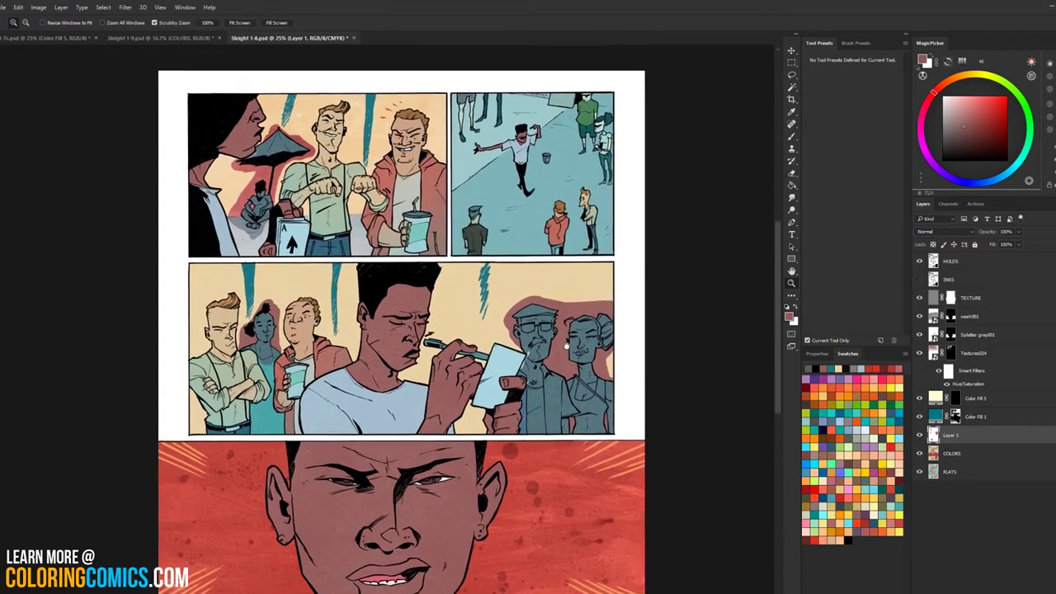
pyautogui.keyDown('alt'); pyautogui.click(731, 306); pyautogui.keyUp('alt')
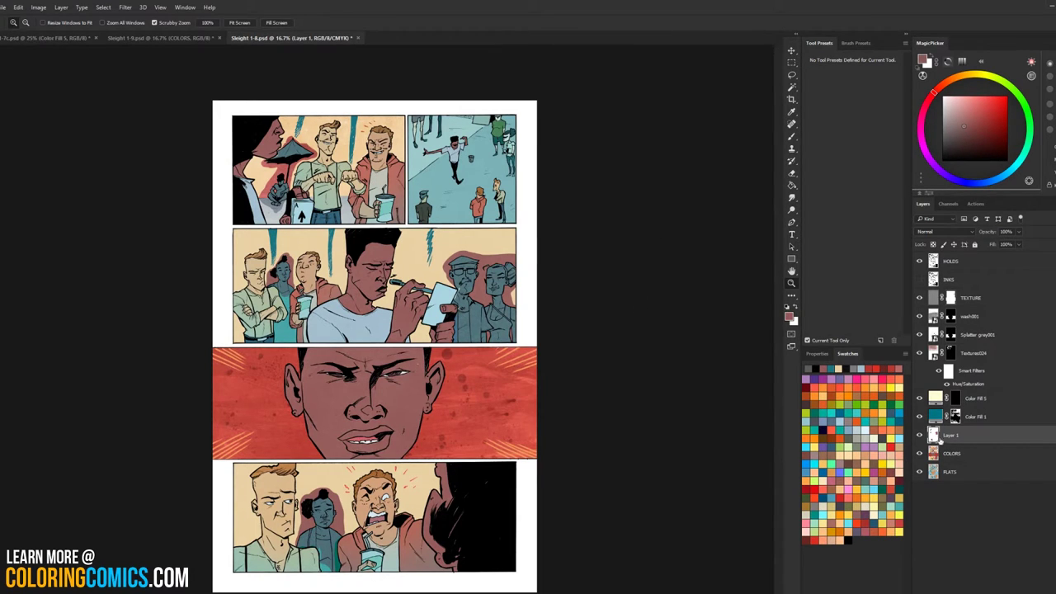
# Step: Select all the mauve shapes on Layer 1 with the Magic Wand and move the layer beneath FLATS
pyautogui.press('w')
pyautogui.click(501, 247)
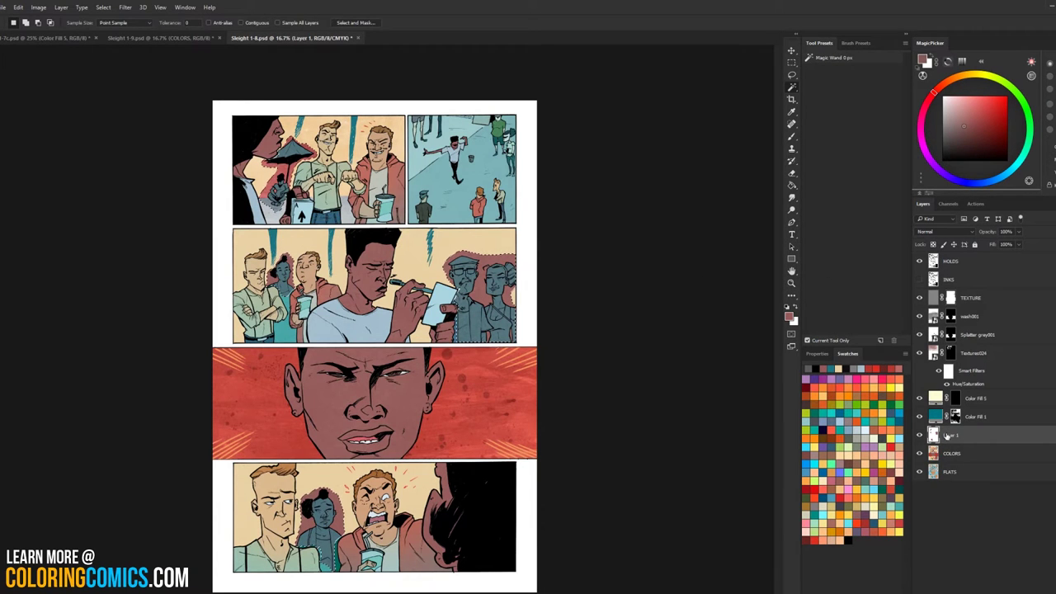
pyautogui.moveTo(953, 436); pyautogui.dragTo(958, 487)
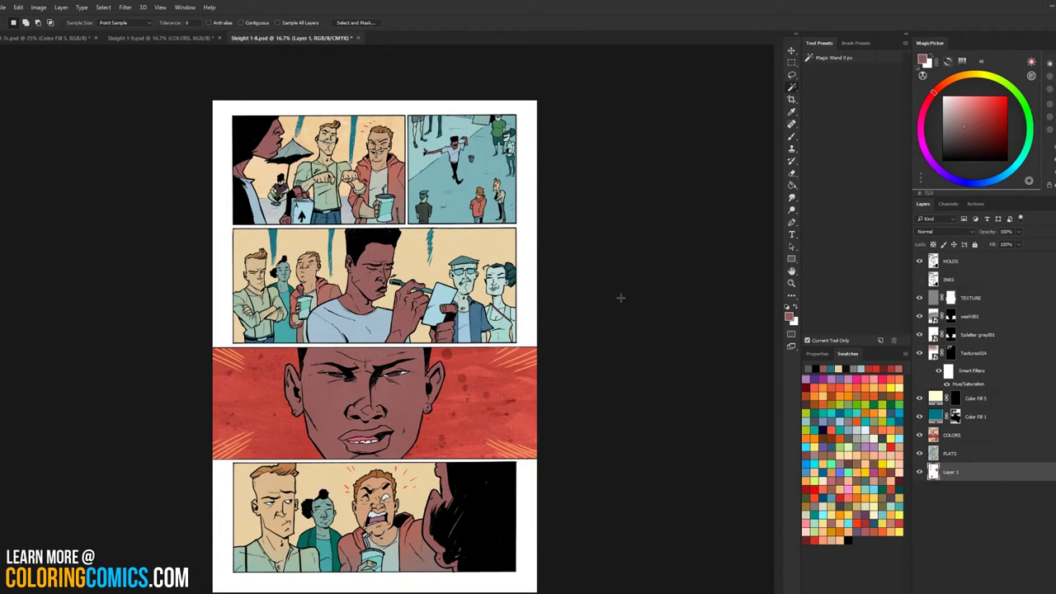
pyautogui.press('z')
pyautogui.hotkey('ctrl', '+')
pyautogui.hotkey('ctrl', '+')
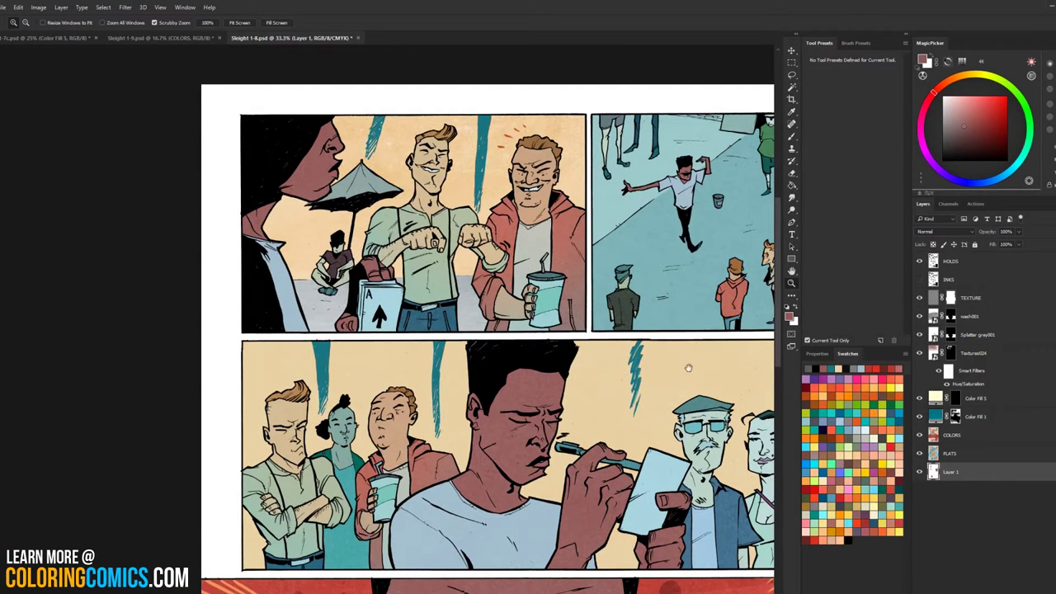
pyautogui.moveTo(688, 367); pyautogui.dragTo(563, 366)
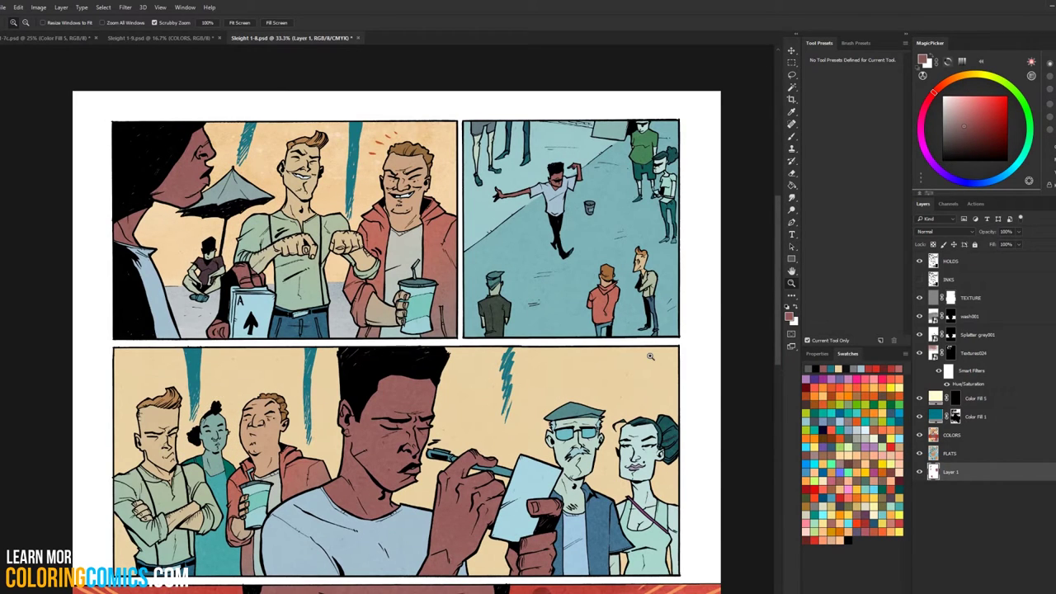
pyautogui.hotkey('ctrl', 'u')
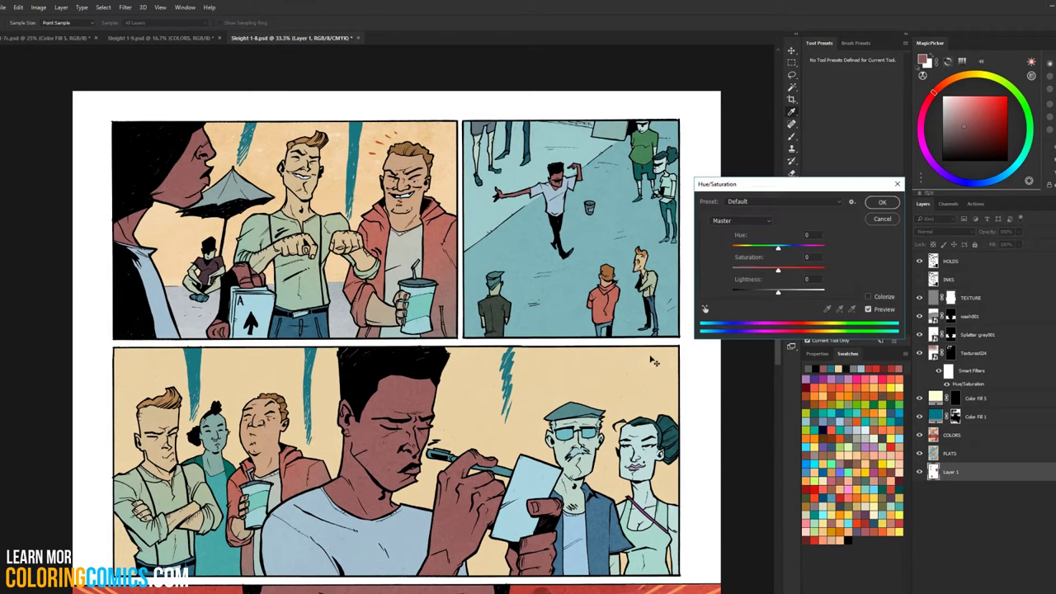
pyautogui.click(882, 220)
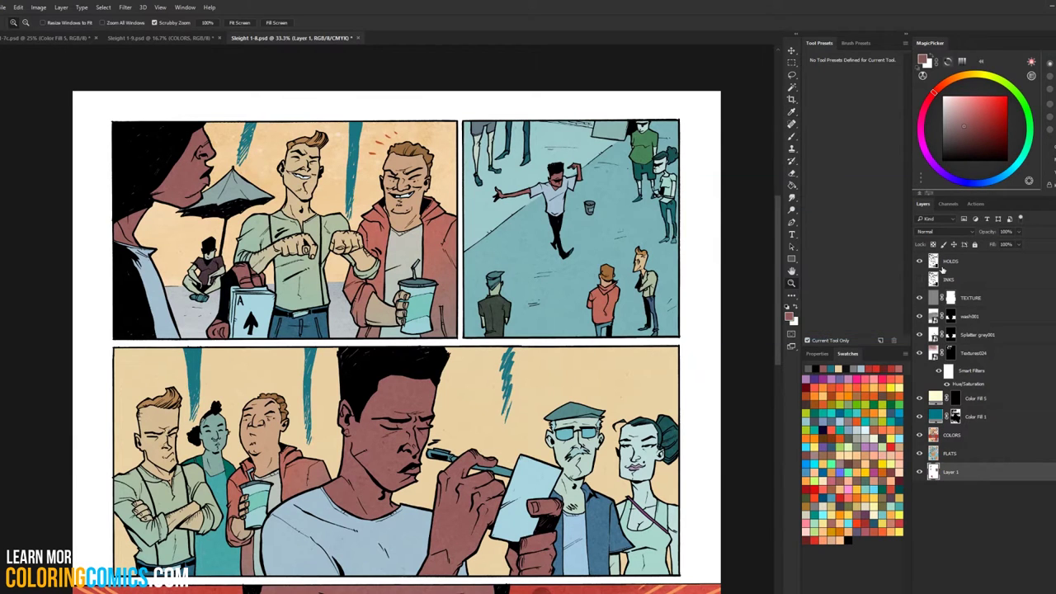
# Step: Make the HOLDS layer active and try a Hue/Saturation lightness change on the selected line art
pyautogui.click(935, 259)
pyautogui.hotkey('ctrl', 'u')
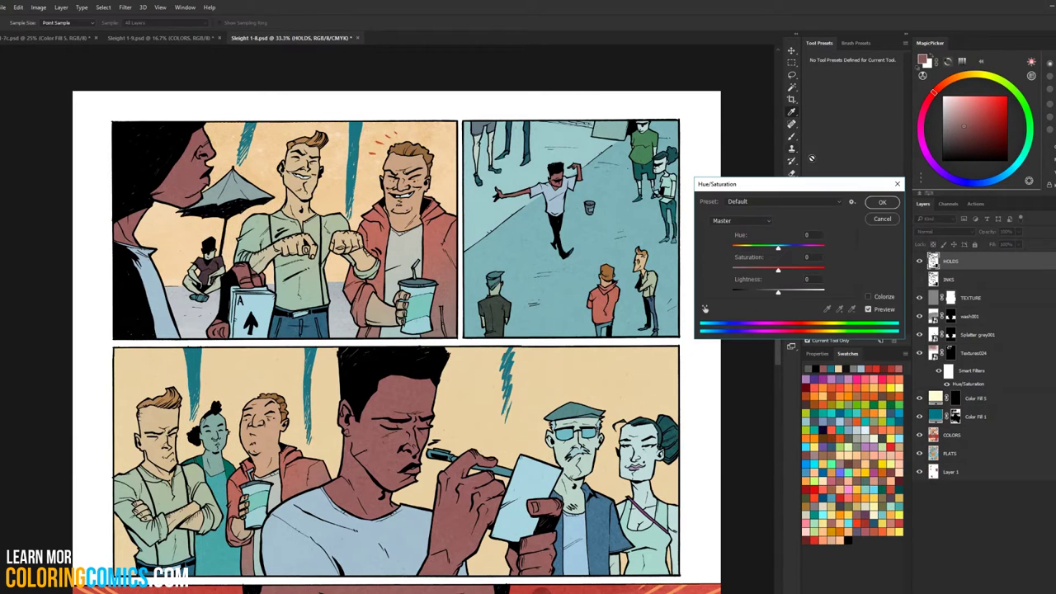
pyautogui.click(869, 297)
pyautogui.moveTo(777, 293); pyautogui.dragTo(792, 296)
pyautogui.click(882, 220)
pyautogui.press('z')
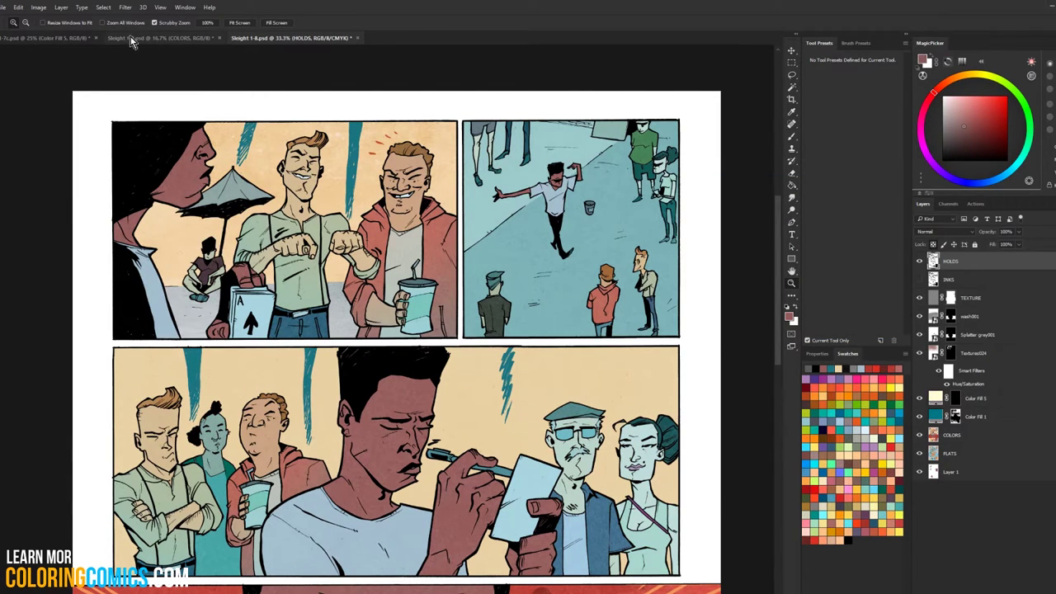
# Step: Switch to the 1-7c.psd page and sample the muted teal from the background man beside the raised hand
pyautogui.click(71, 38)
pyautogui.press('b')
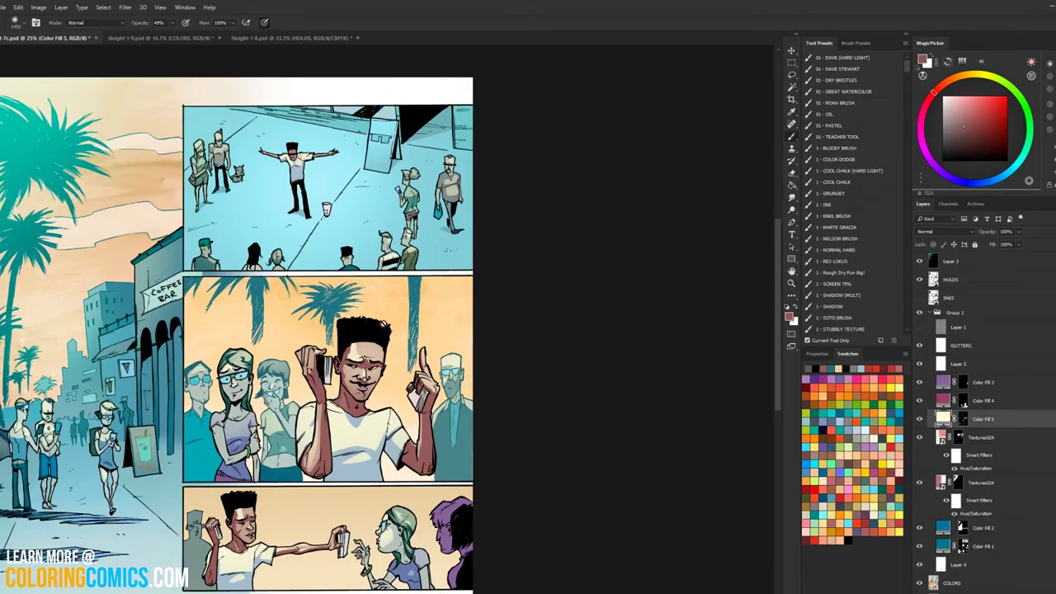
pyautogui.press('z')
pyautogui.moveTo(408, 391); pyautogui.dragTo(538, 389)
pyautogui.press('b')
pyautogui.keyDown('alt'); pyautogui.click(542, 404); pyautogui.keyUp('alt')
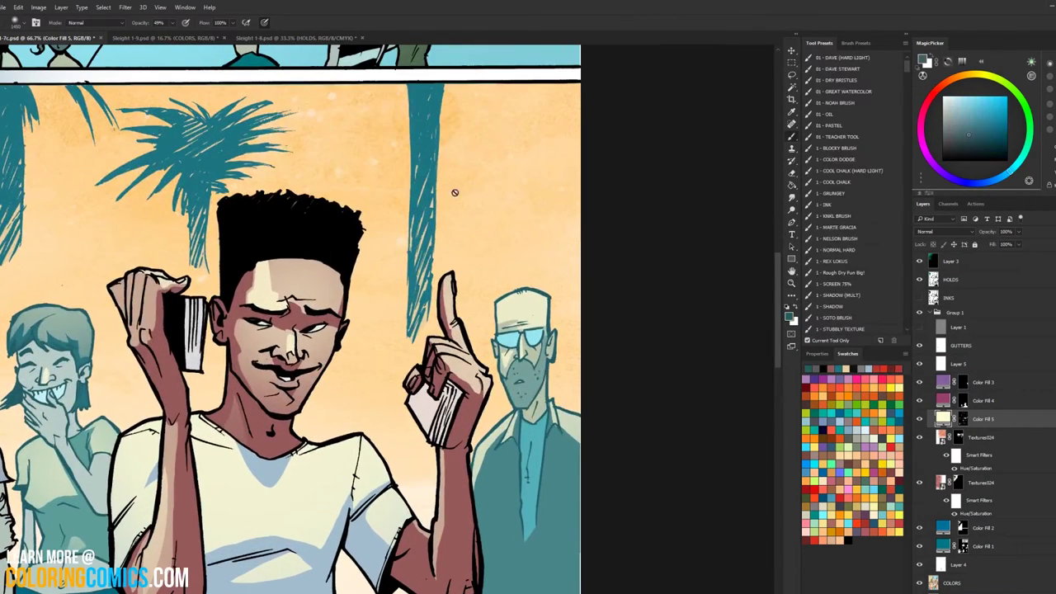
# Step: Return to Sleight 1-8.psd and fill the background figures' selected line art on the HOLDS layer with the sampled teal
pyautogui.click(335, 38)
pyautogui.press('z')
pyautogui.moveTo(643, 429); pyautogui.dragTo(726, 426)
pyautogui.click(649, 421)
pyautogui.press('g')
pyautogui.click(525, 385)
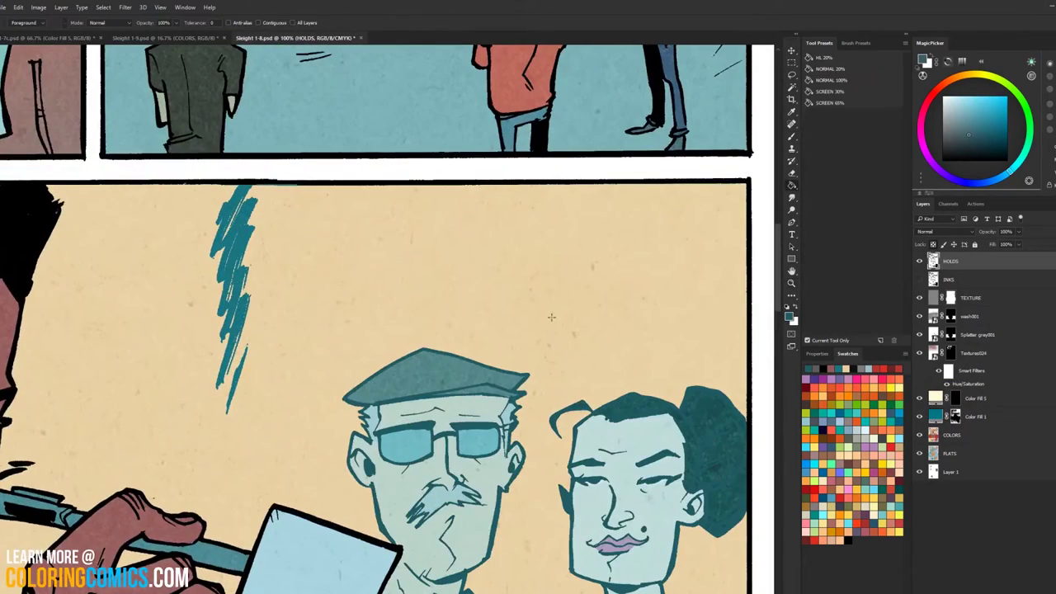
# Step: Clear the selection around the background figures
pyautogui.click(791, 284)
pyautogui.keyDown('alt'); pyautogui.click(720, 342); pyautogui.keyUp('alt')
pyautogui.keyDown('alt'); pyautogui.click(720, 342); pyautogui.keyUp('alt')
pyautogui.keyDown('alt'); pyautogui.click(720, 342); pyautogui.keyUp('alt')
pyautogui.keyDown('alt'); pyautogui.click(720, 342); pyautogui.keyUp('alt')
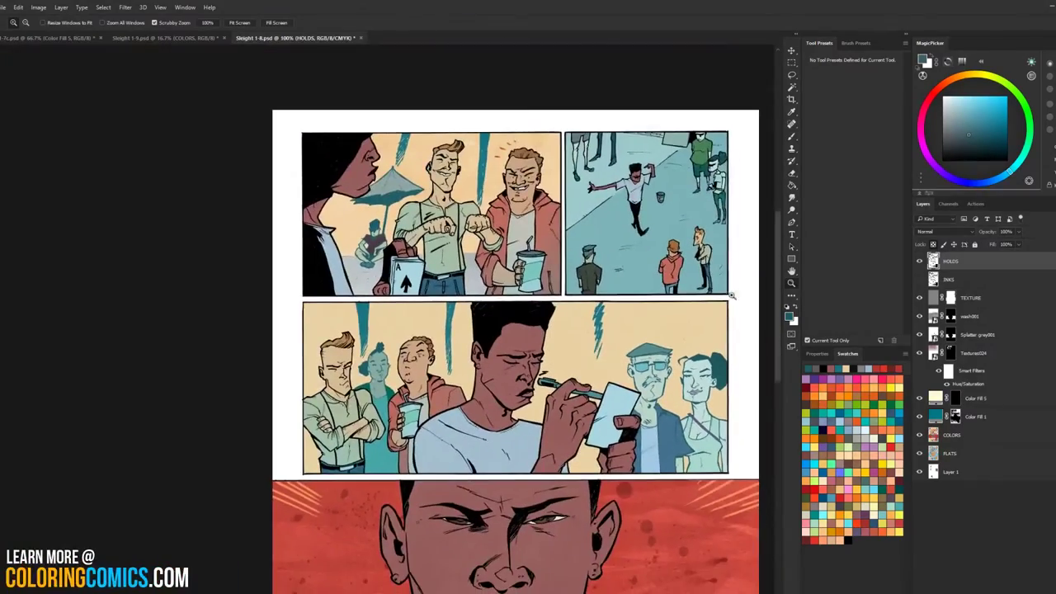
pyautogui.moveTo(684, 334); pyautogui.dragTo(584, 239)
pyautogui.press('w')
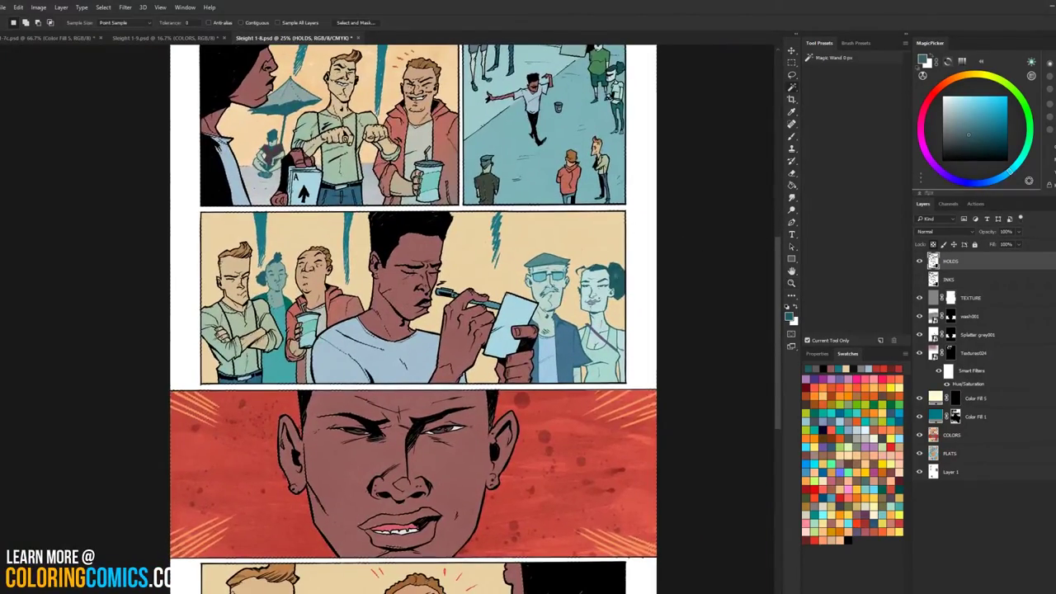
pyautogui.click(657, 248)
pyautogui.hotkey('ctrl', 'd')
# Step: On the COLORS layer, select the rightmost woman's dark hair in the second panel and set its Hue/Saturation lightness to +33
pyautogui.press('l')
pyautogui.click(942, 438)
pyautogui.press('w')
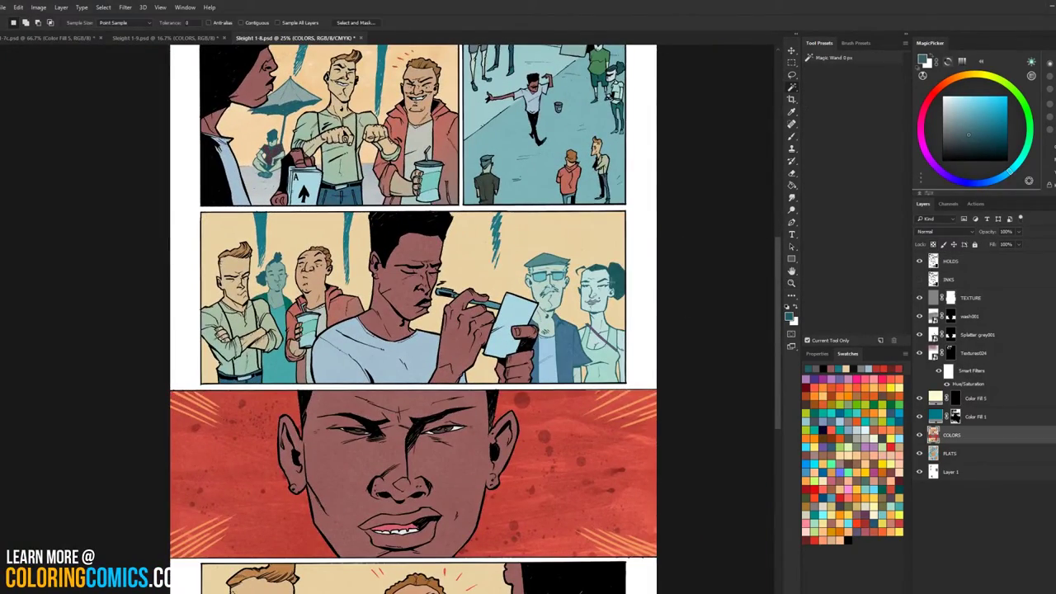
pyautogui.click(615, 281)
pyautogui.hotkey('ctrl', 'u')
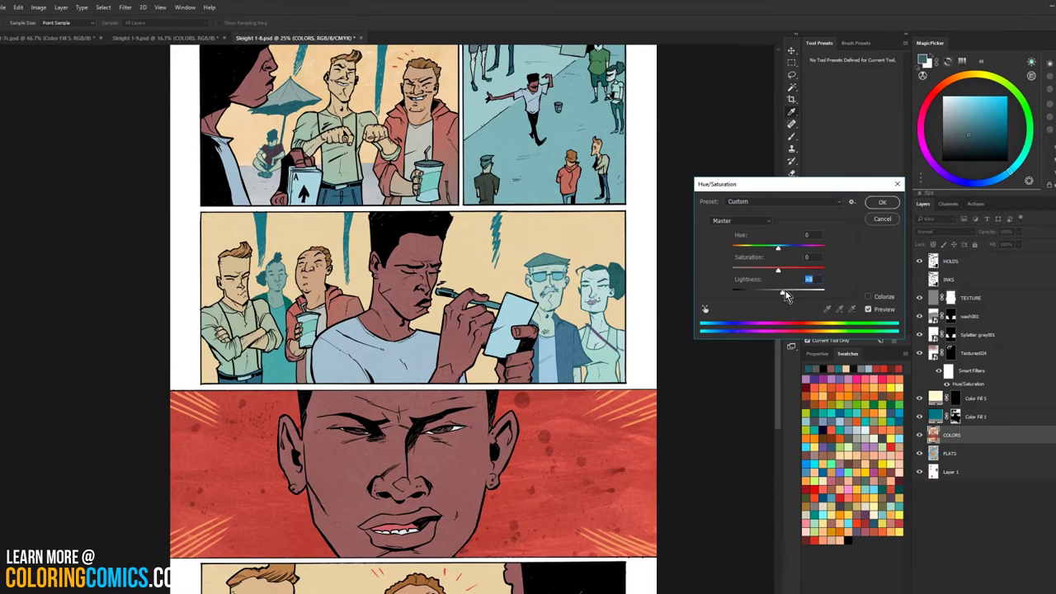
pyautogui.moveTo(780, 293); pyautogui.dragTo(792, 297)
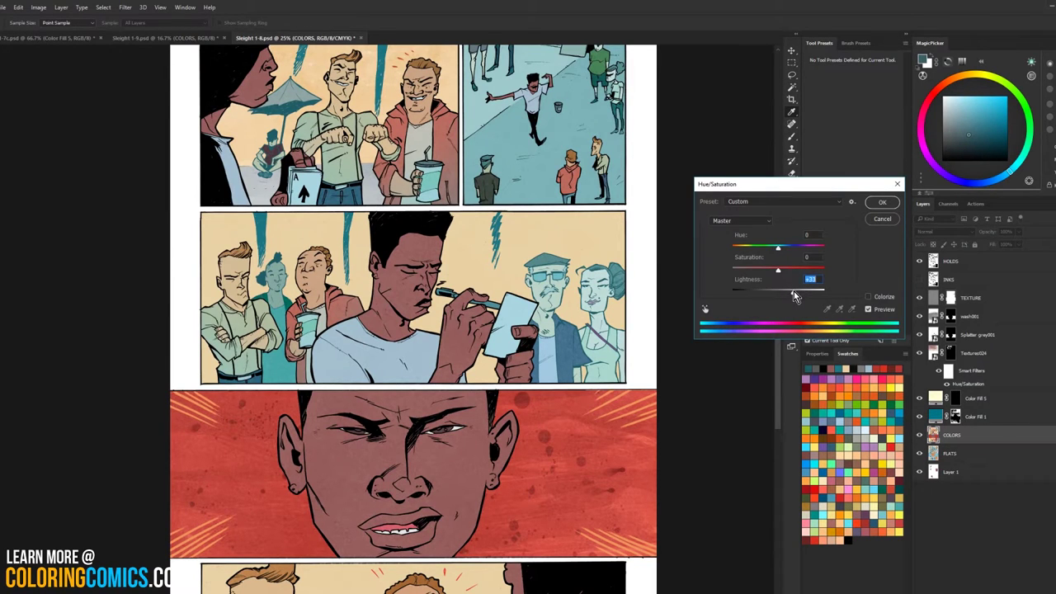
pyautogui.click(881, 204)
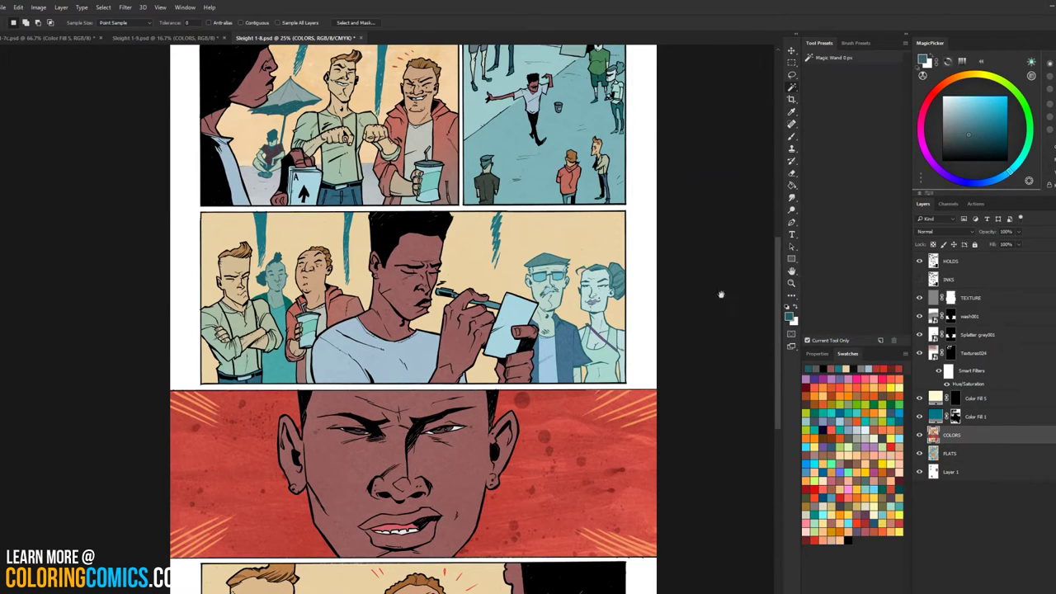
# Step: On the COLORS layer, shift the crouching man's dark shirt in the first panel to a lighter blue with Hue/Saturation
pyautogui.moveTo(694, 317); pyautogui.dragTo(686, 412)
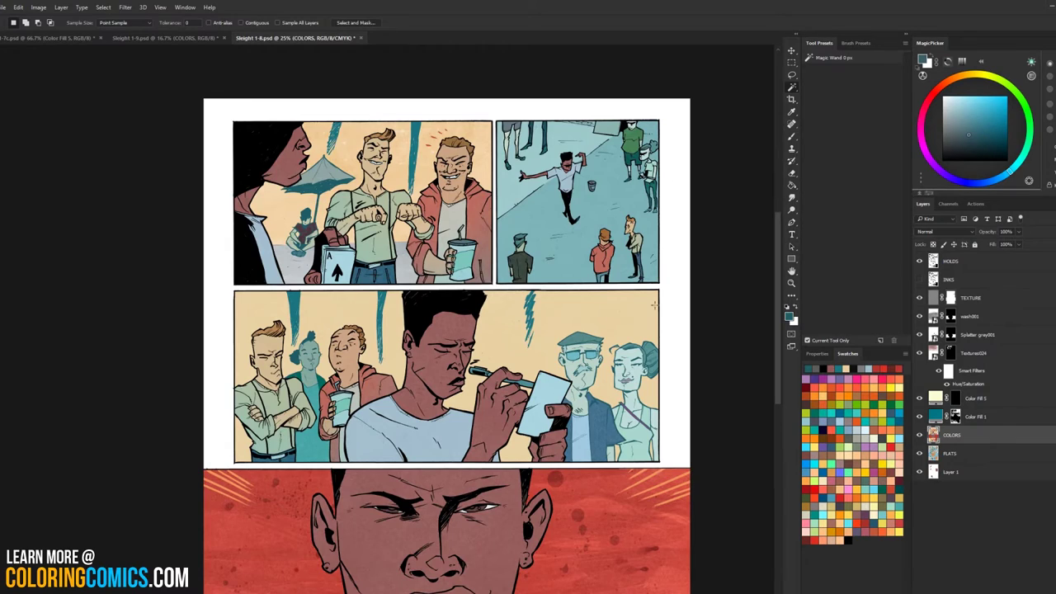
pyautogui.moveTo(653, 305); pyautogui.dragTo(678, 343)
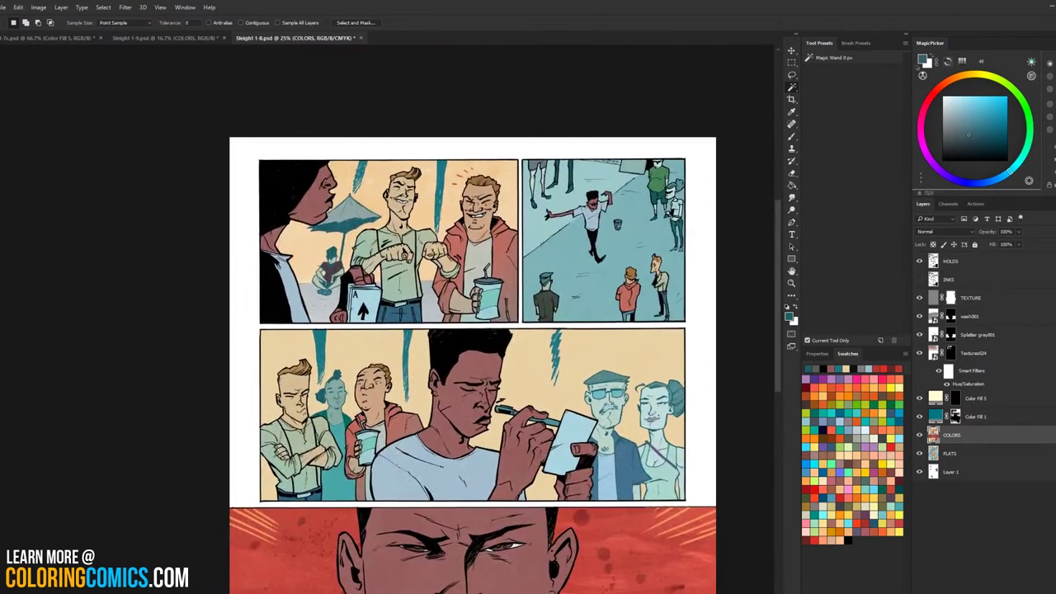
pyautogui.click(941, 451)
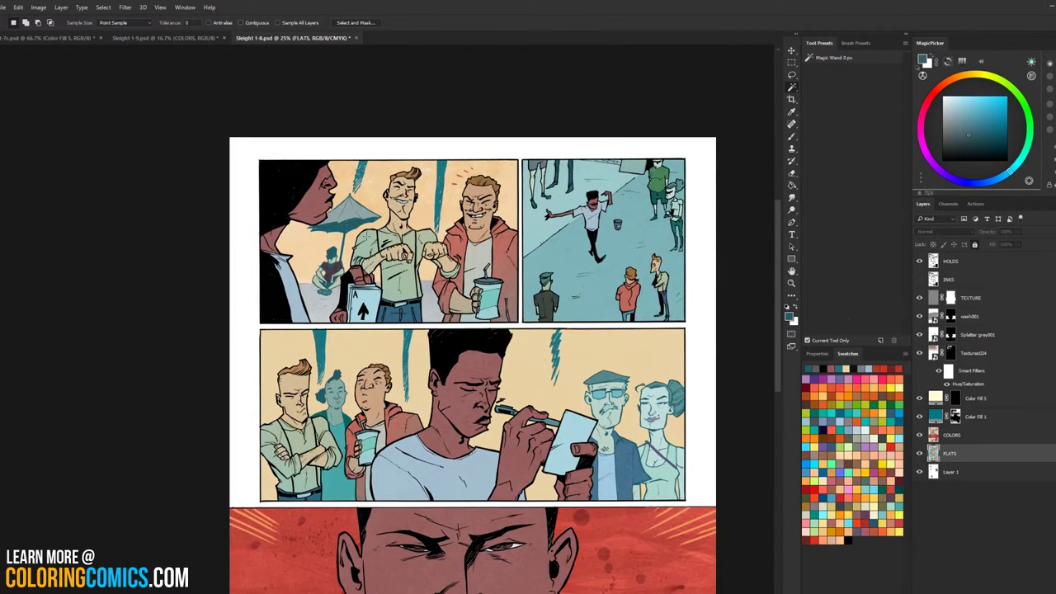
pyautogui.click(949, 435)
pyautogui.hotkey('ctrl', 'u')
pyautogui.moveTo(778, 292); pyautogui.dragTo(792, 295)
pyautogui.moveTo(777, 247); pyautogui.dragTo(741, 248)
pyautogui.click(882, 202)
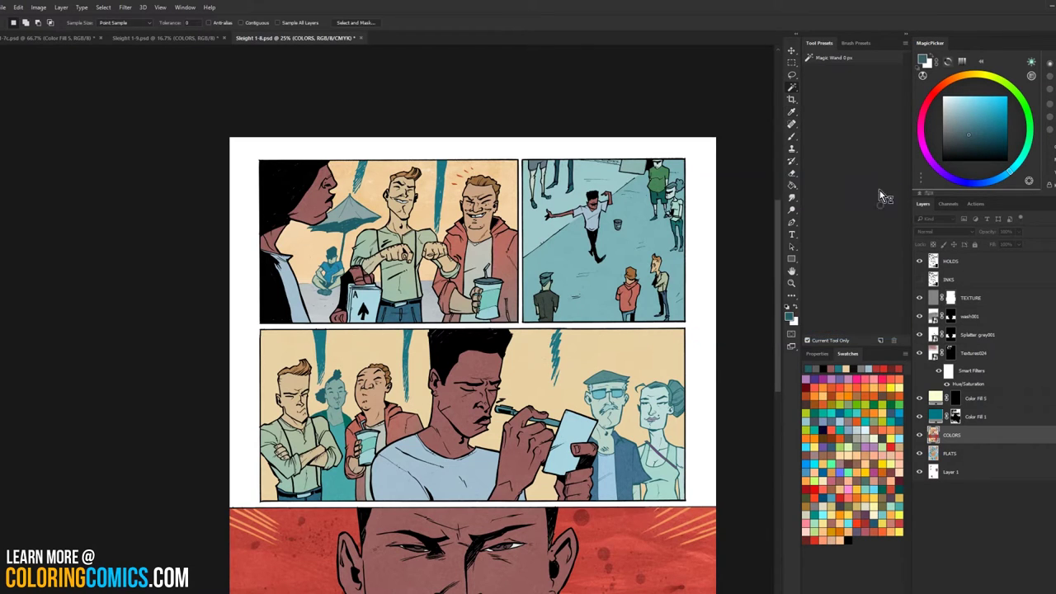
# Step: Lighten the background woman's hair in the last panel with Hue/Saturation on the COLORS layer
pyautogui.press('l')
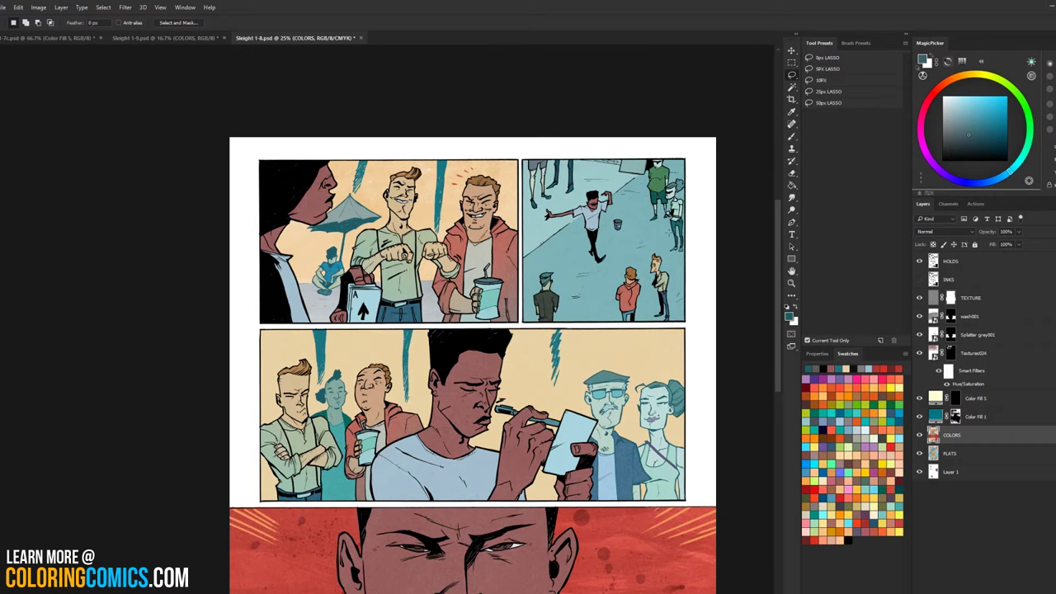
pyautogui.scroll(-3, 472, 330)
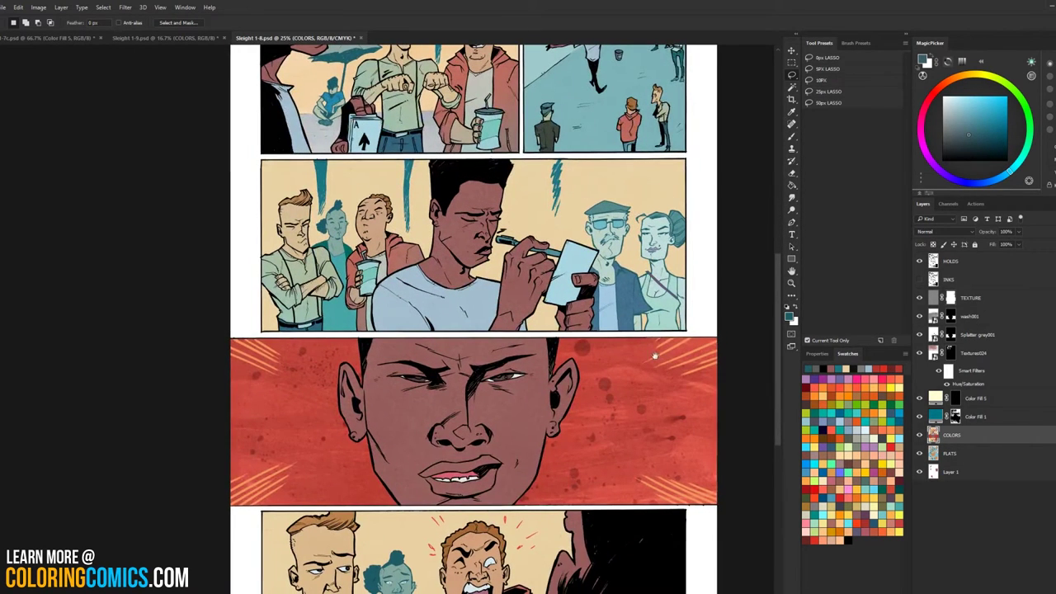
pyautogui.scroll(-2, 664, 241)
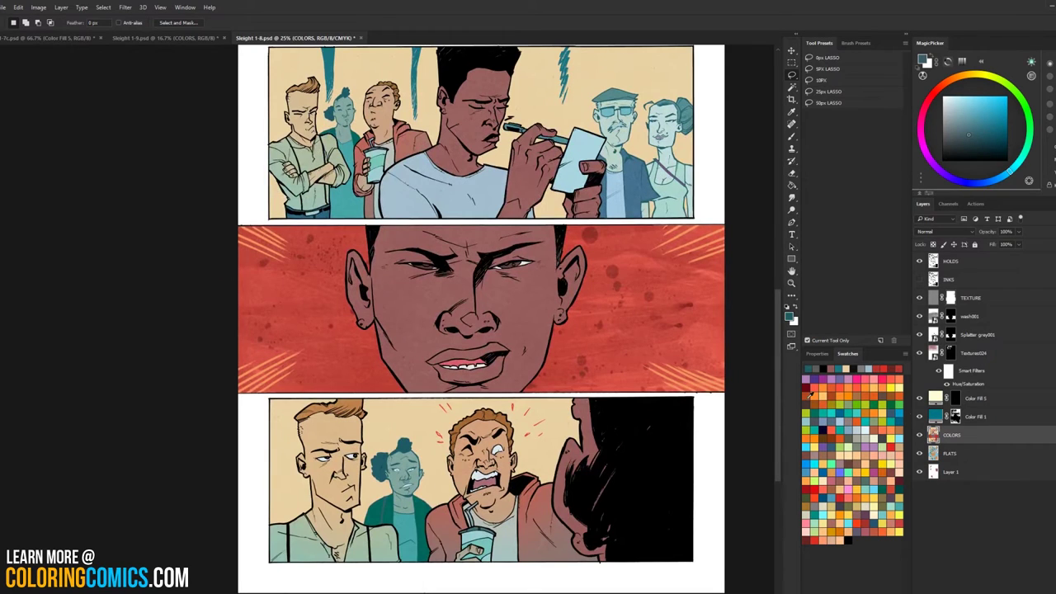
pyautogui.press('w')
pyautogui.hotkey('ctrl', 'u')
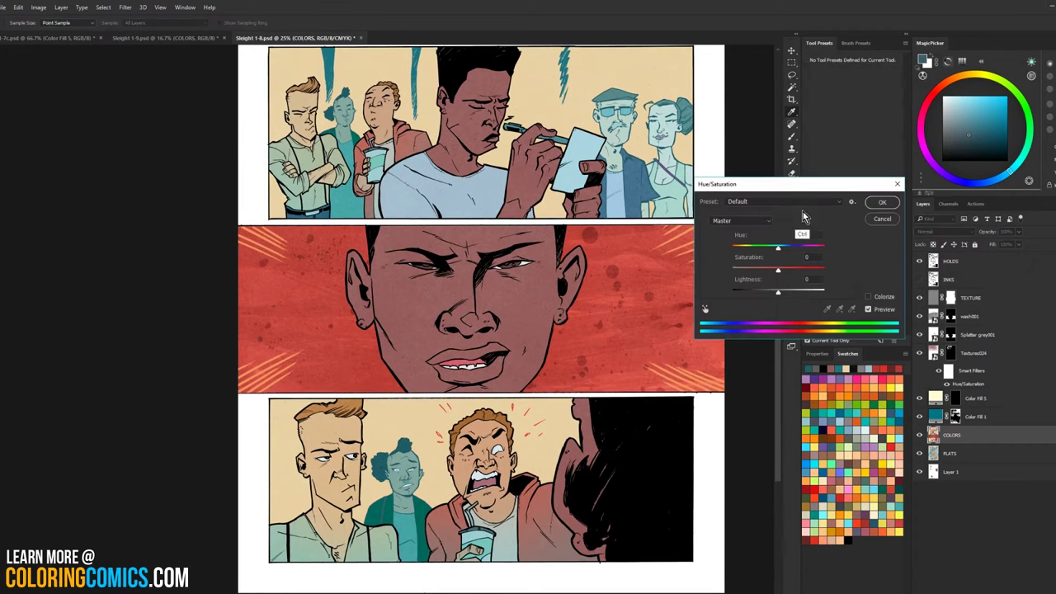
pyautogui.moveTo(778, 292); pyautogui.dragTo(811, 293)
pyautogui.click(882, 205)
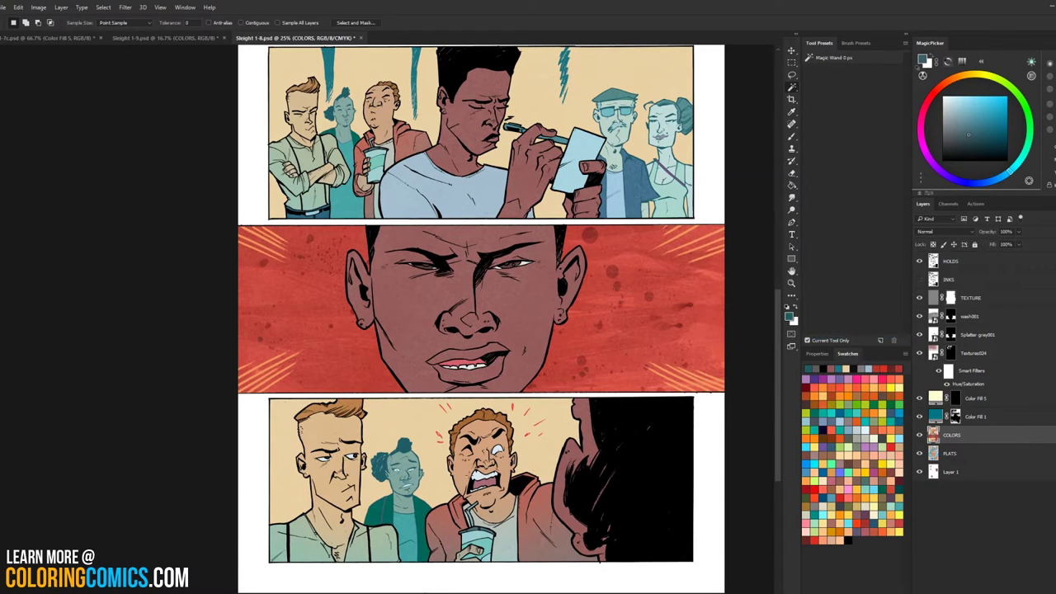
# Step: Lighten the background woman's jacket in the last panel with Hue/Saturation, setting lightness to +30 and shifting its hue to a duller teal
pyautogui.hotkey('ctrl', 'u')
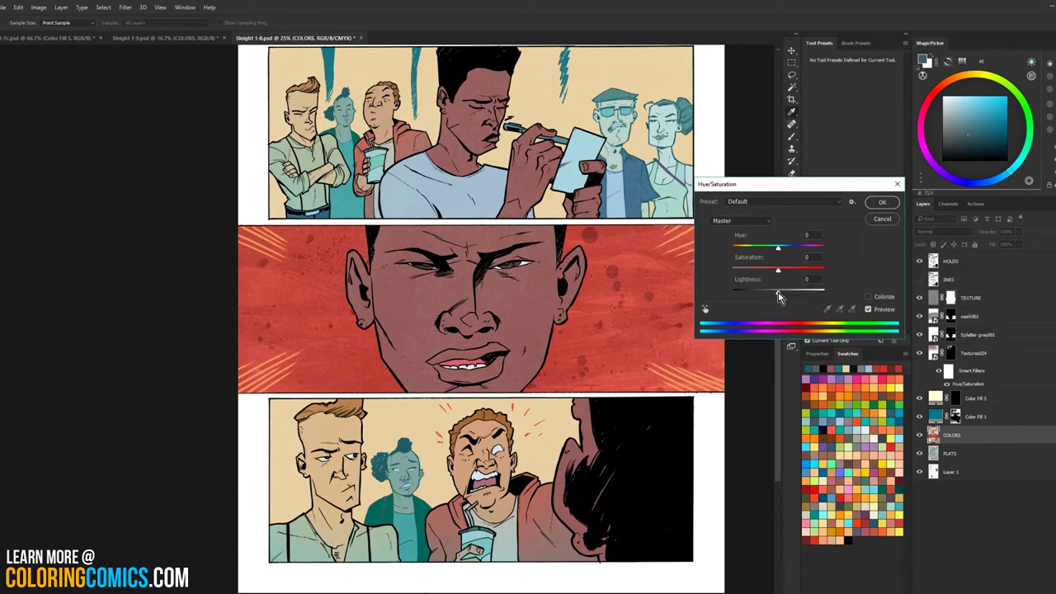
pyautogui.moveTo(779, 296); pyautogui.dragTo(793, 293)
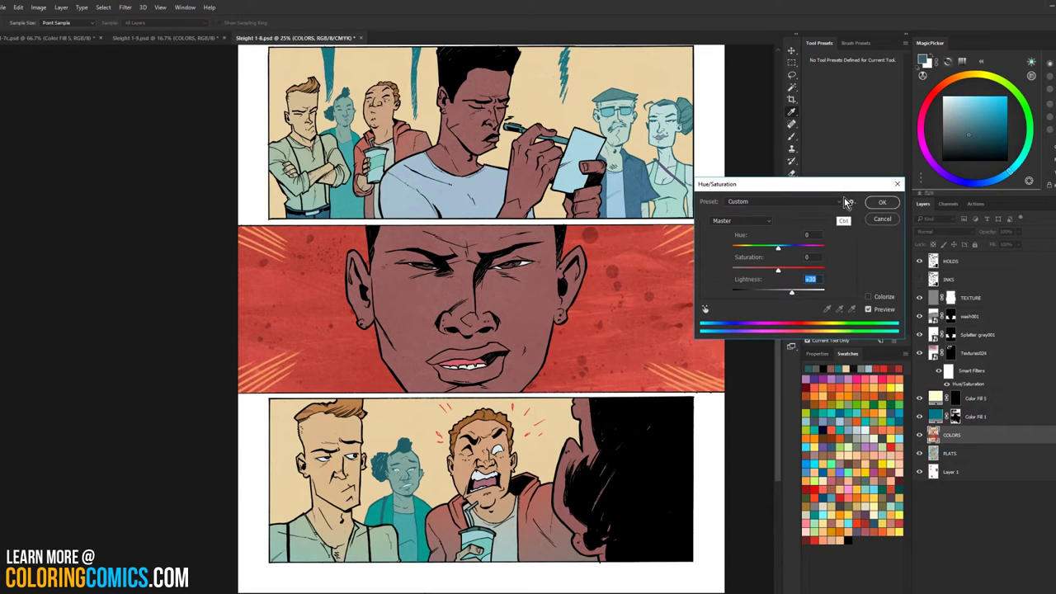
pyautogui.hotkey('ctrl', 'h')
pyautogui.moveTo(778, 247); pyautogui.dragTo(753, 250)
pyautogui.click(549, 246)
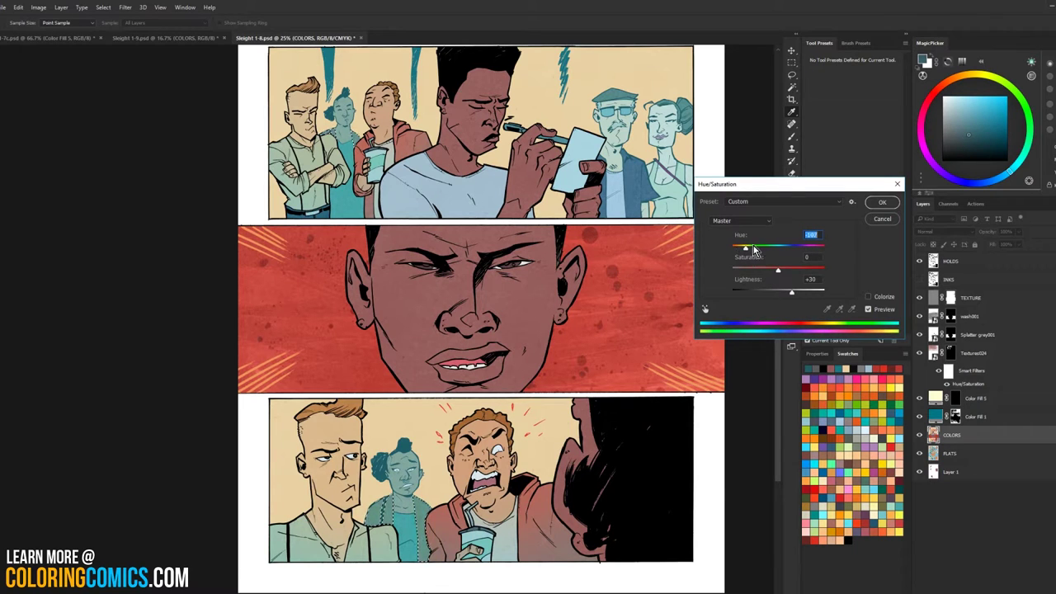
pyautogui.click(882, 202)
pyautogui.press('l')
pyautogui.press('w')
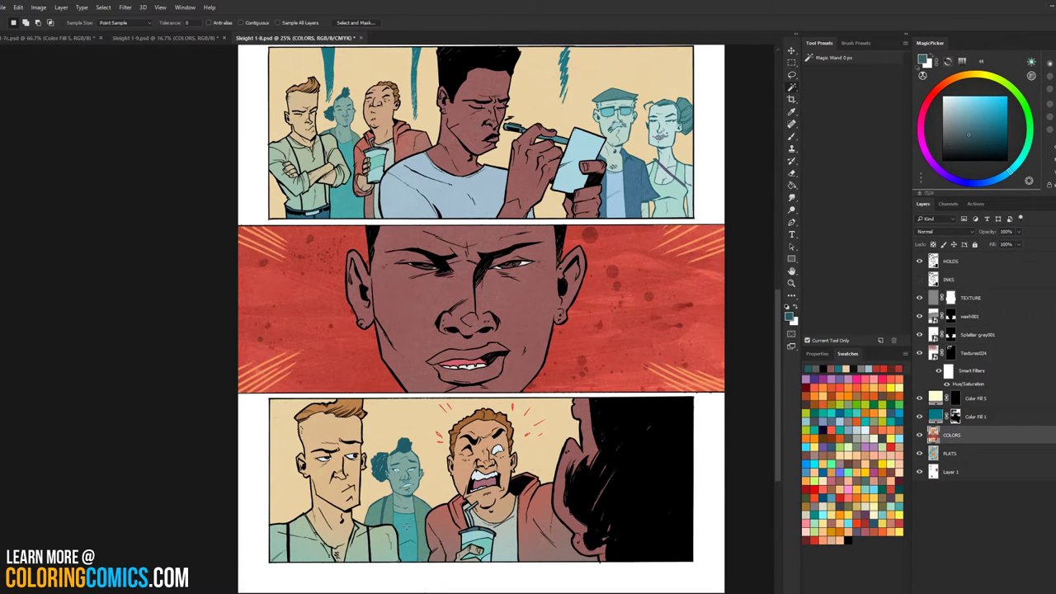
# Step: Lighten the left background woman's jacket in the second-row panel and shift its hue to match the last panel, using Hue/Saturation
pyautogui.moveTo(617, 238); pyautogui.dragTo(580, 396)
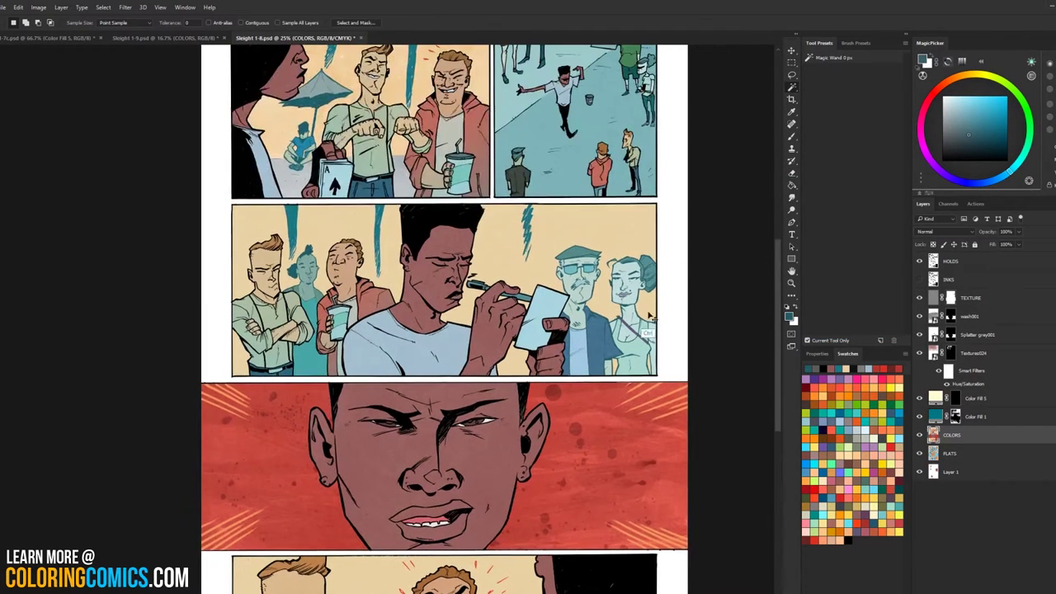
pyautogui.hotkey('ctrl', 'u')
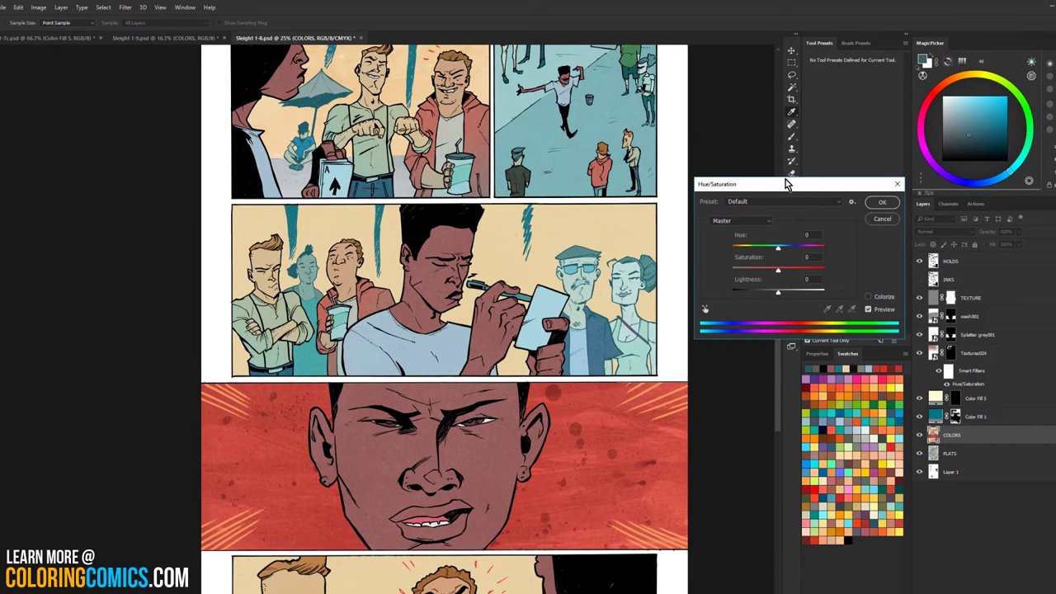
pyautogui.scroll(-3, 445, 318)
pyautogui.moveTo(778, 292); pyautogui.dragTo(792, 297)
pyautogui.moveTo(778, 247); pyautogui.dragTo(744, 248)
pyautogui.click(882, 204)
pyautogui.press('w')
# Step: Recolor the capped man's jacket in the second-row panel with Hue/Saturation: hue -180, lightness +19 and reduced saturation
pyautogui.scroll(3, 678, 311)
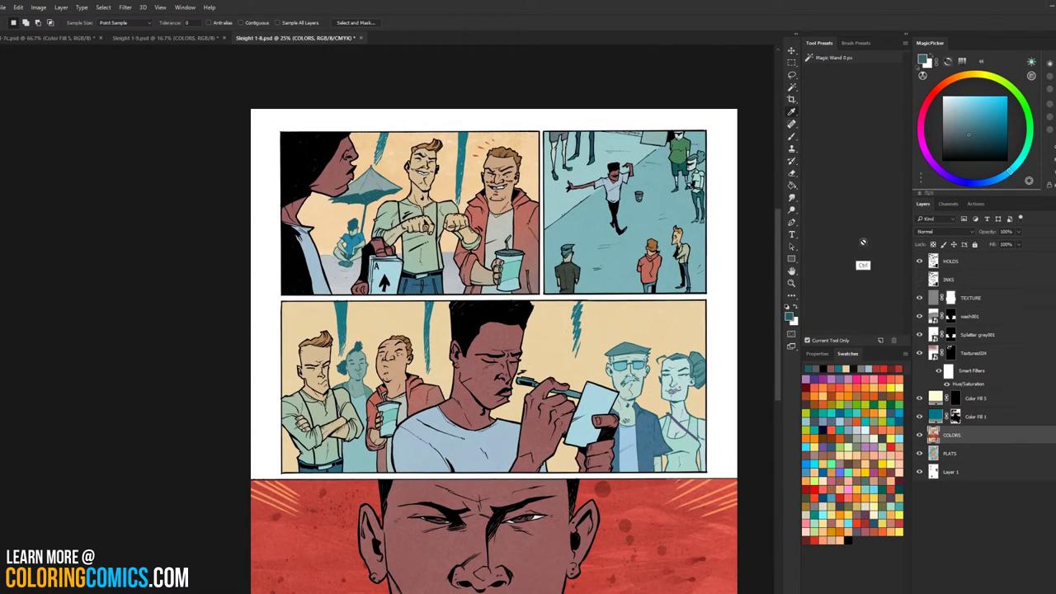
pyautogui.hotkey('ctrl', 'u')
pyautogui.moveTo(778, 291); pyautogui.dragTo(789, 295)
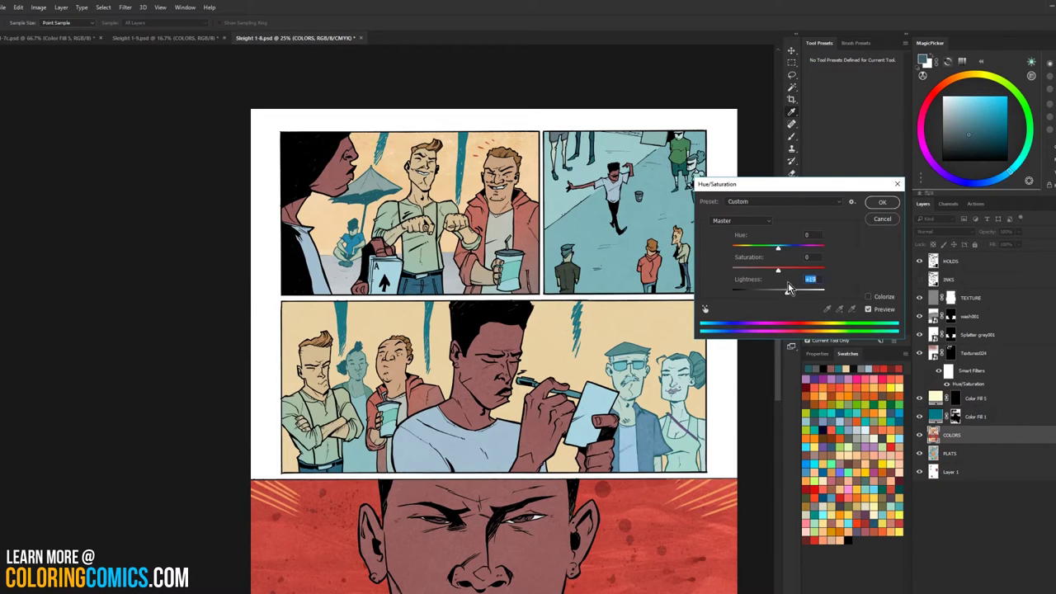
pyautogui.moveTo(778, 248); pyautogui.dragTo(728, 245)
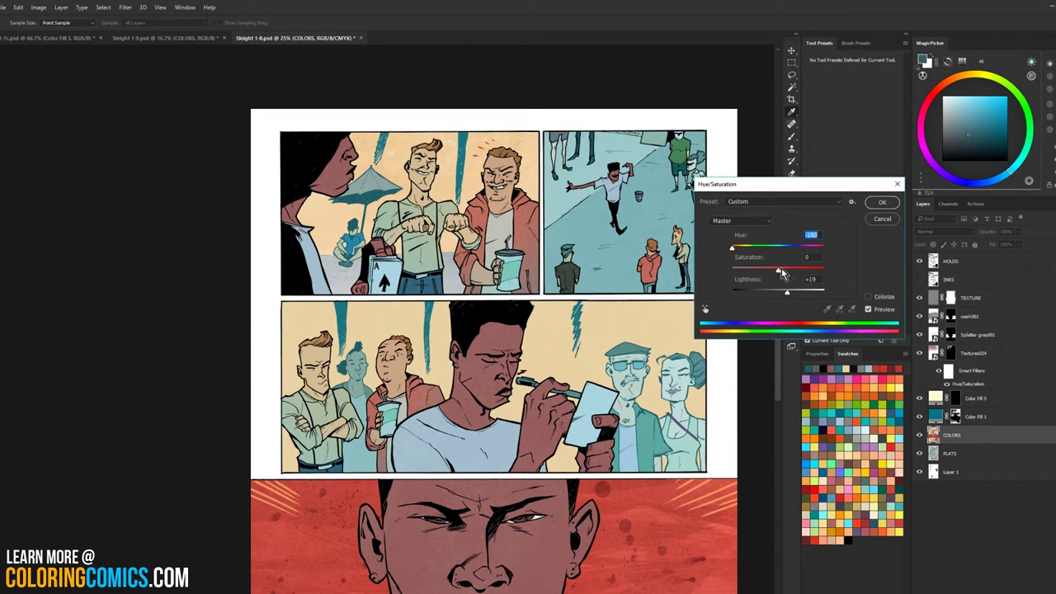
pyautogui.moveTo(781, 272); pyautogui.dragTo(757, 276)
pyautogui.click(880, 203)
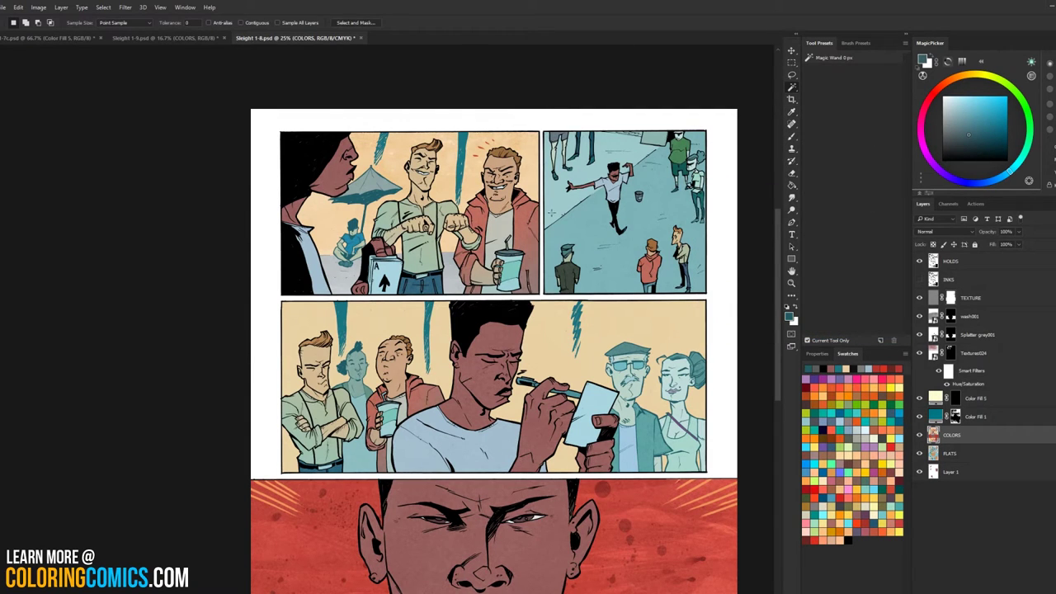
# Step: Review the recolored background figures across the whole page, and closer in the upper two rows of panels
pyautogui.moveTo(570, 269); pyautogui.dragTo(580, 212)
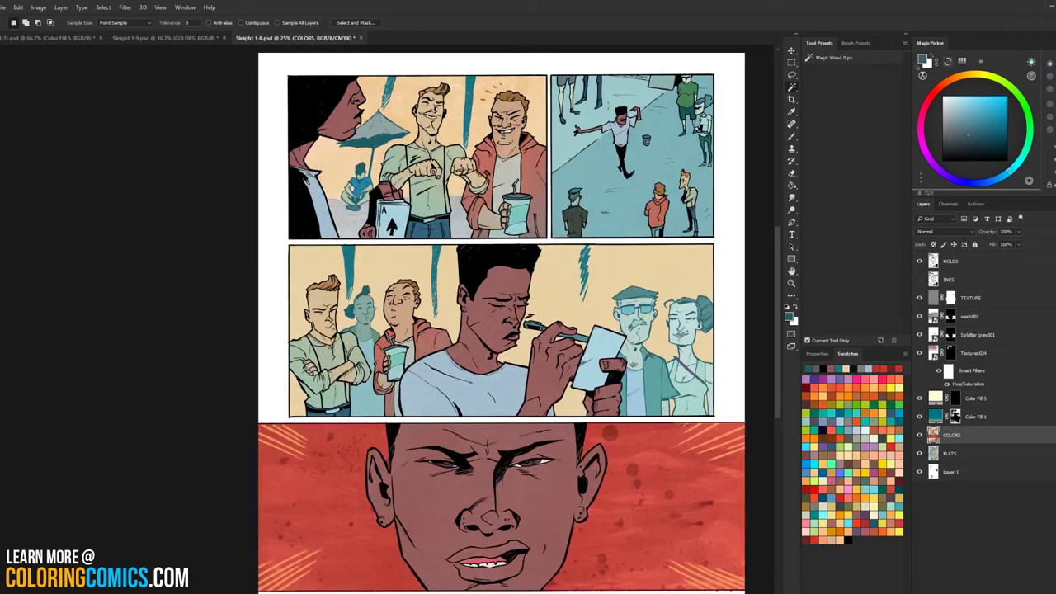
pyautogui.click(791, 283)
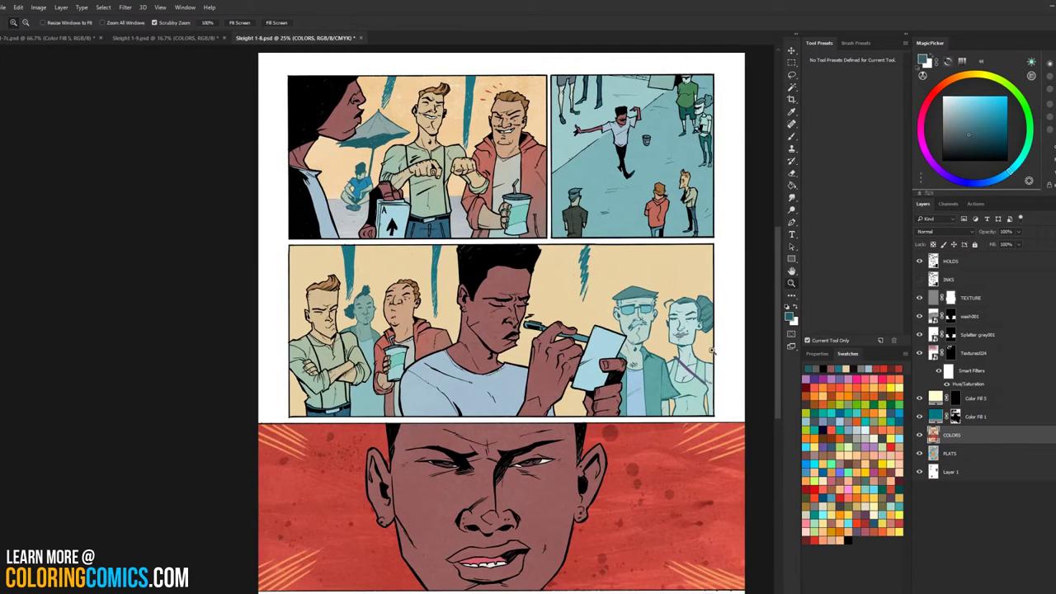
pyautogui.click(713, 352)
pyautogui.keyDown('alt'); pyautogui.click(730, 352); pyautogui.keyUp('alt')
pyautogui.keyDown('alt'); pyautogui.click(730, 352); pyautogui.keyUp('alt')
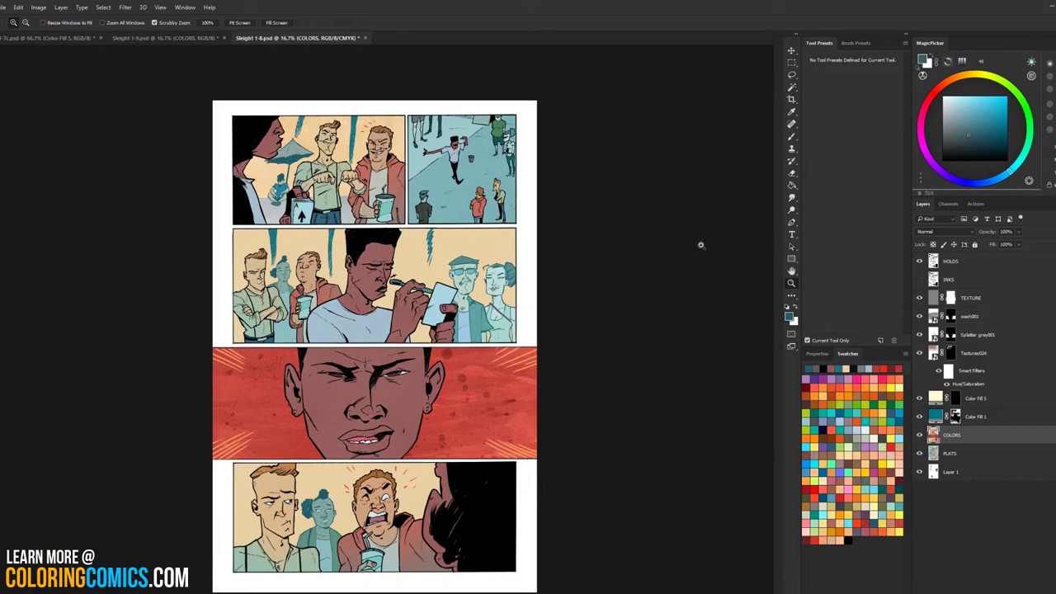
pyautogui.click(941, 453)
pyautogui.press('w')
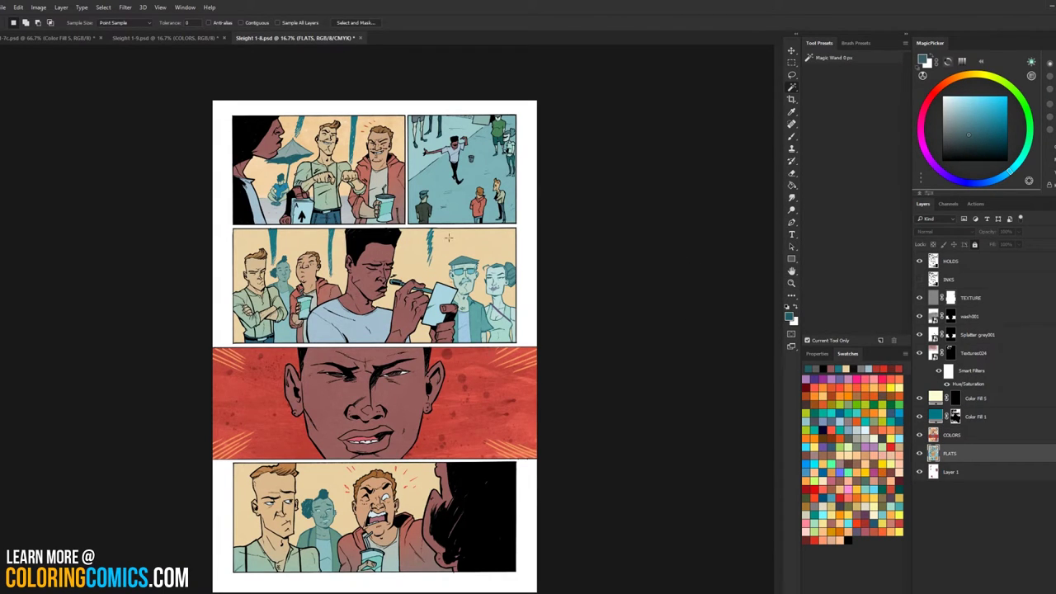
pyautogui.hotkey('ctrl', '+')
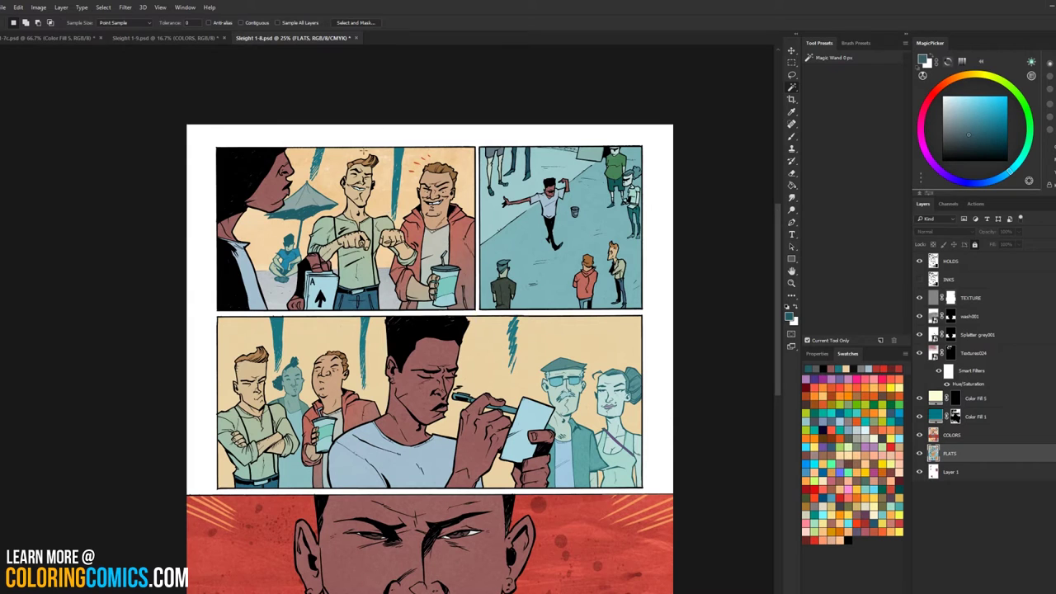
pyautogui.hotkey('ctrl', '+')
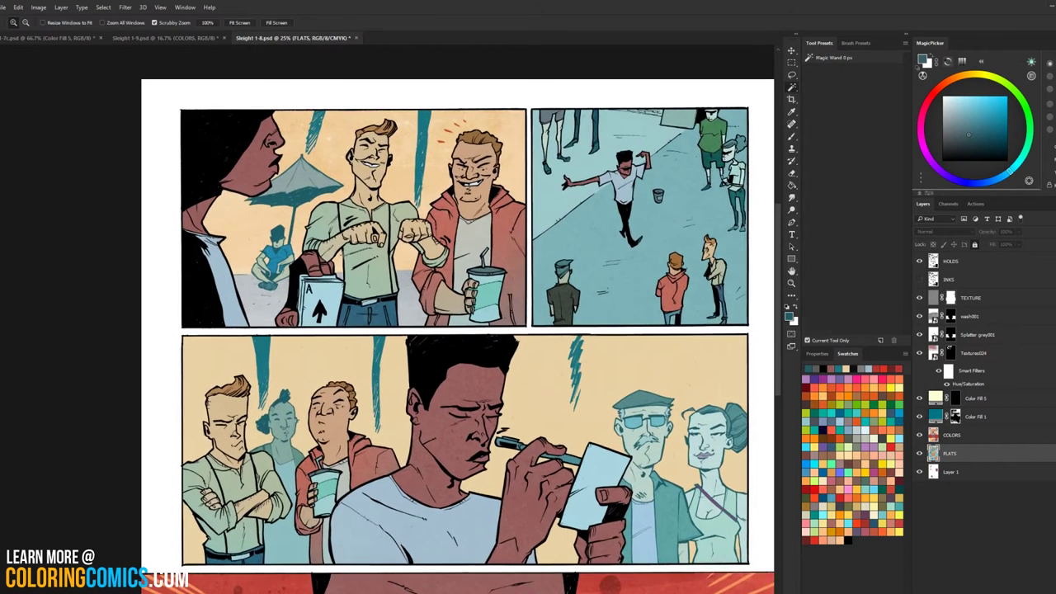
pyautogui.click(935, 438)
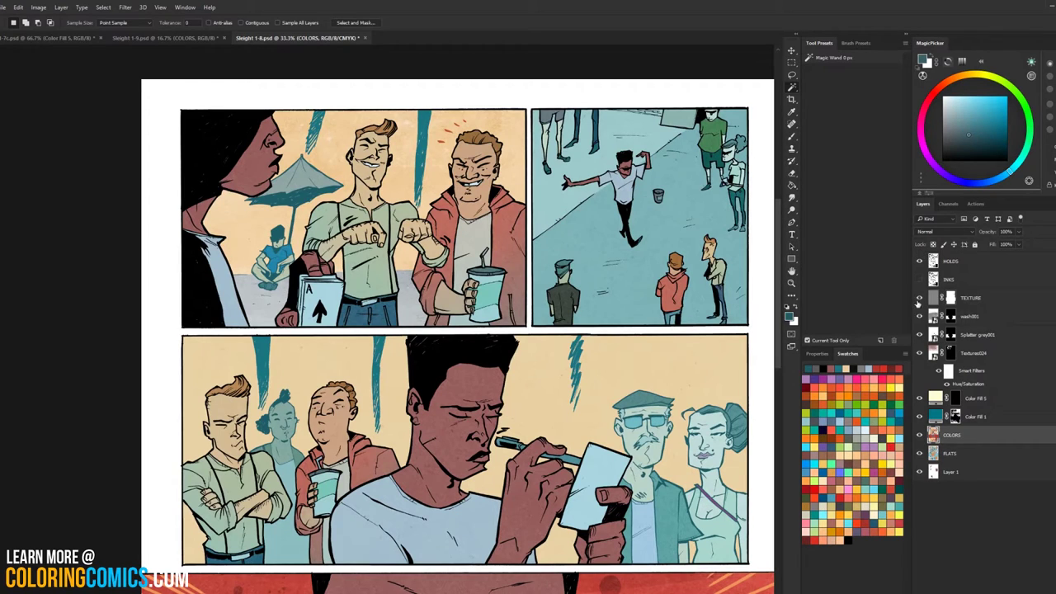
# Step: Group the layers from TEXTURE down to Color Fill 1 and hide the group
pyautogui.click(962, 301)
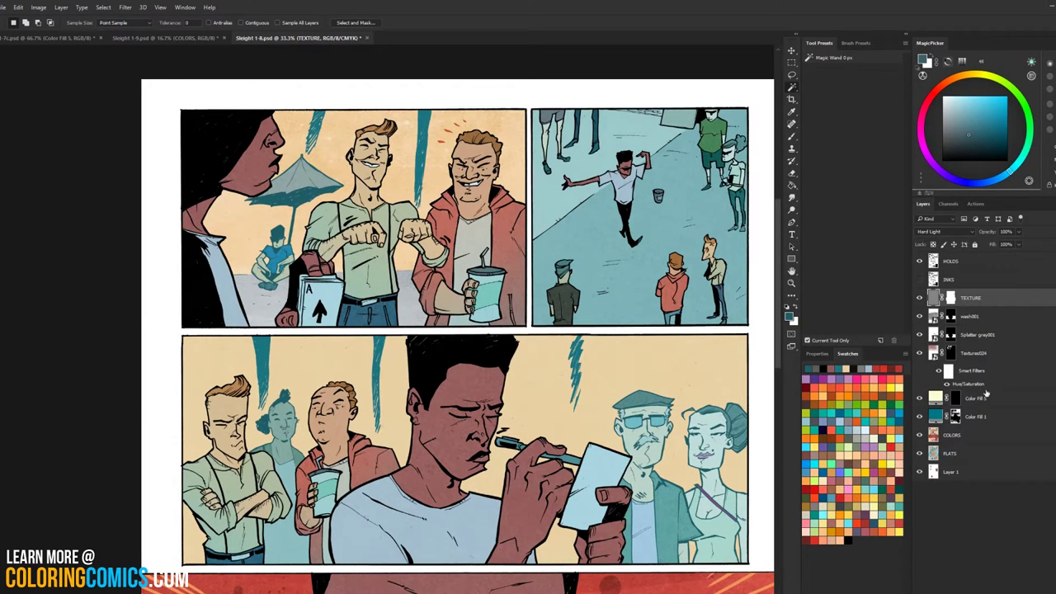
pyautogui.keyDown('shift'); pyautogui.click(978, 417); pyautogui.keyUp('shift')
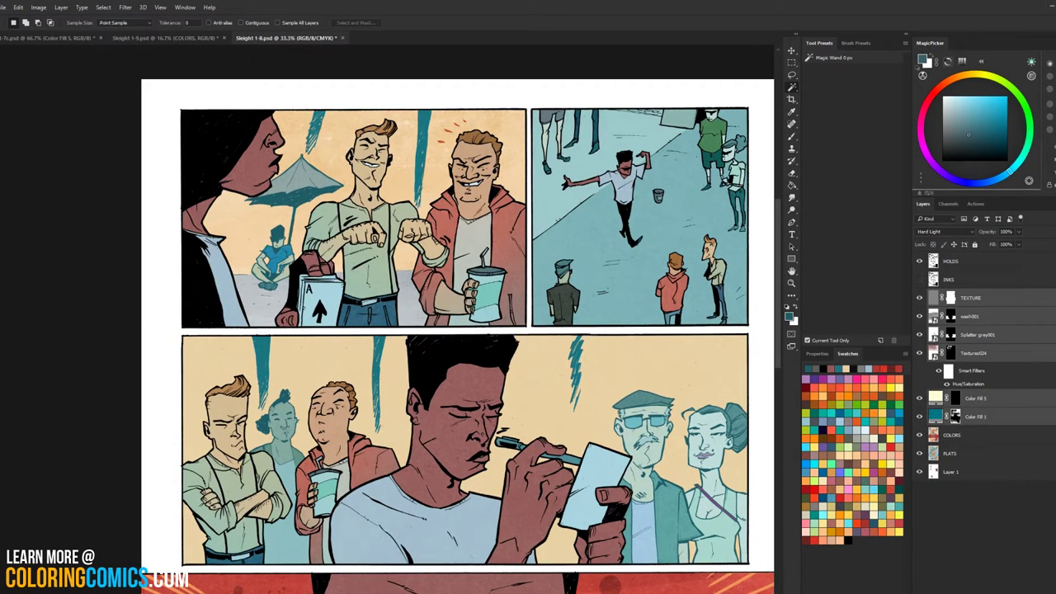
pyautogui.hotkey('ctrl', 'g')
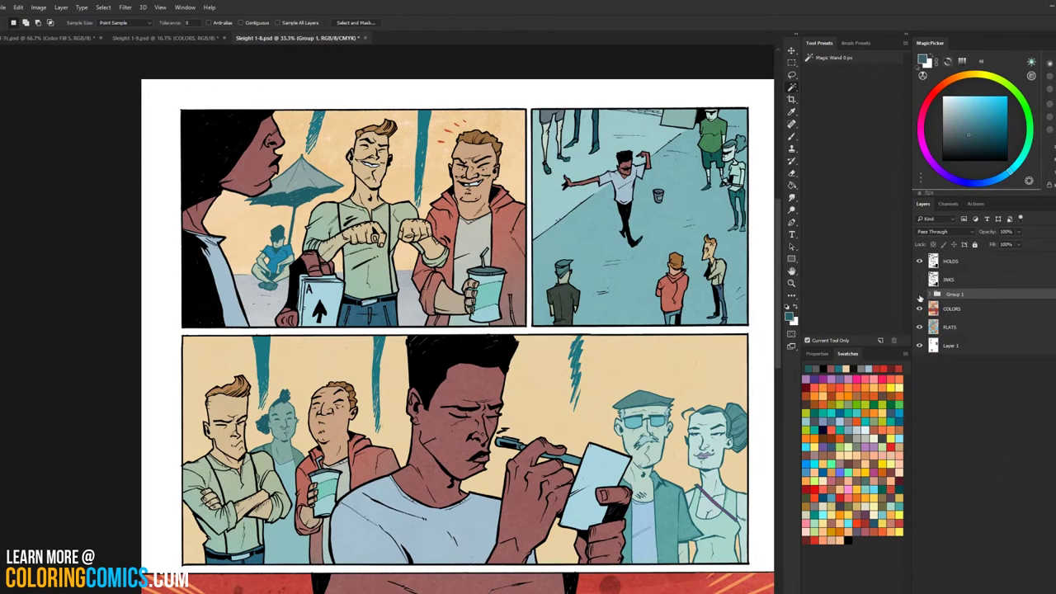
pyautogui.click(920, 294)
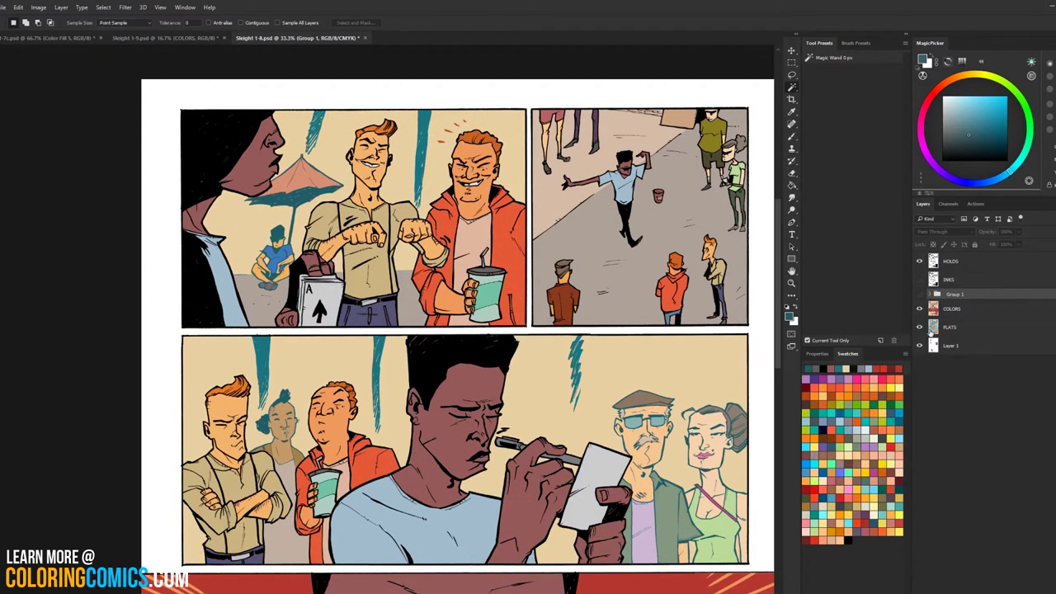
# Step: On the COLORS layer, brush the sampled cream background color into the selected ground of the first panel with the 1 - NORMAL HARD preset
pyautogui.click(941, 311)
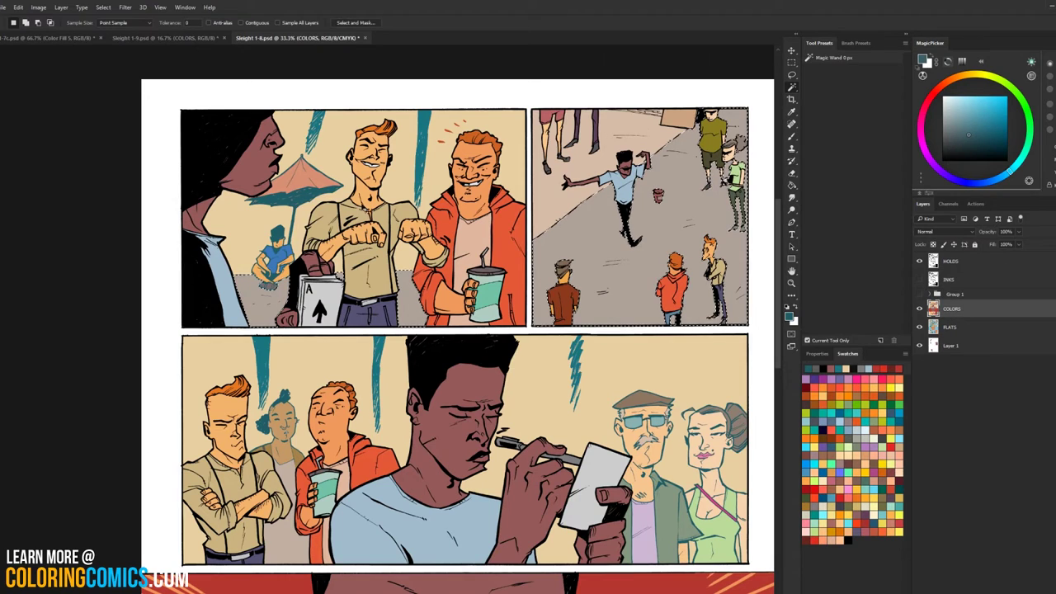
pyautogui.press('b')
pyautogui.keyDown('alt'); pyautogui.click(253, 224); pyautogui.keyUp('alt')
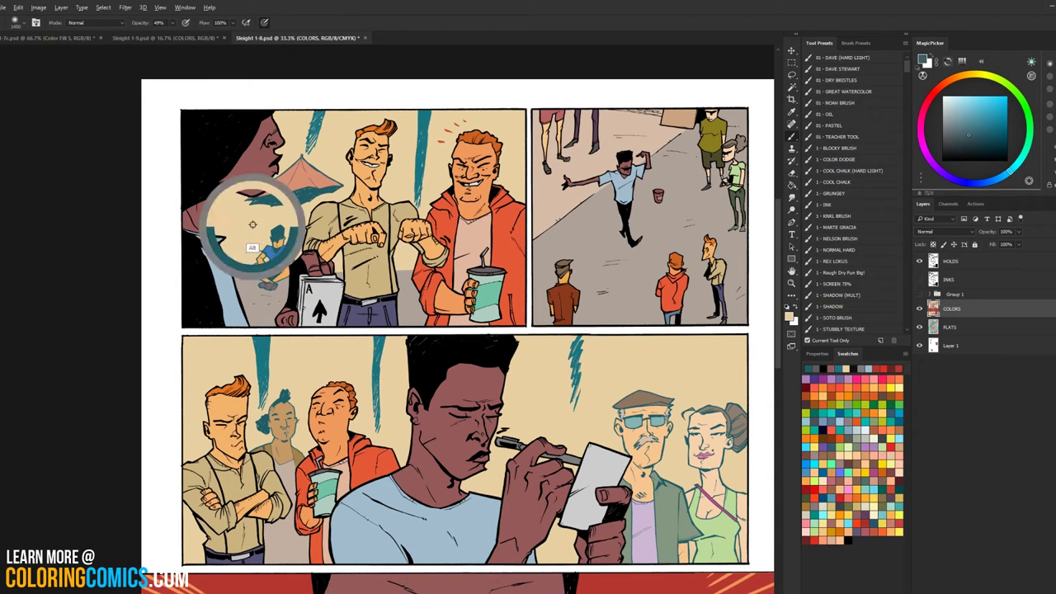
pyautogui.click(875, 250)
pyautogui.moveTo(221, 234); pyautogui.dragTo(235, 233)
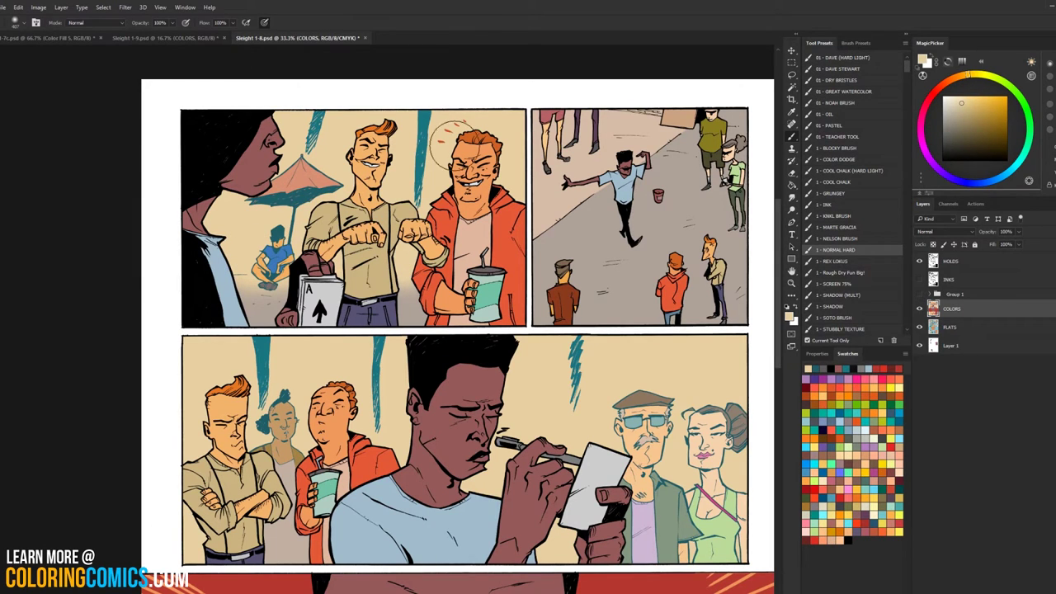
# Step: Show the grouped layers again, expand the group and toggle Color Fill 1 off and on to check its effect
pyautogui.click(919, 294)
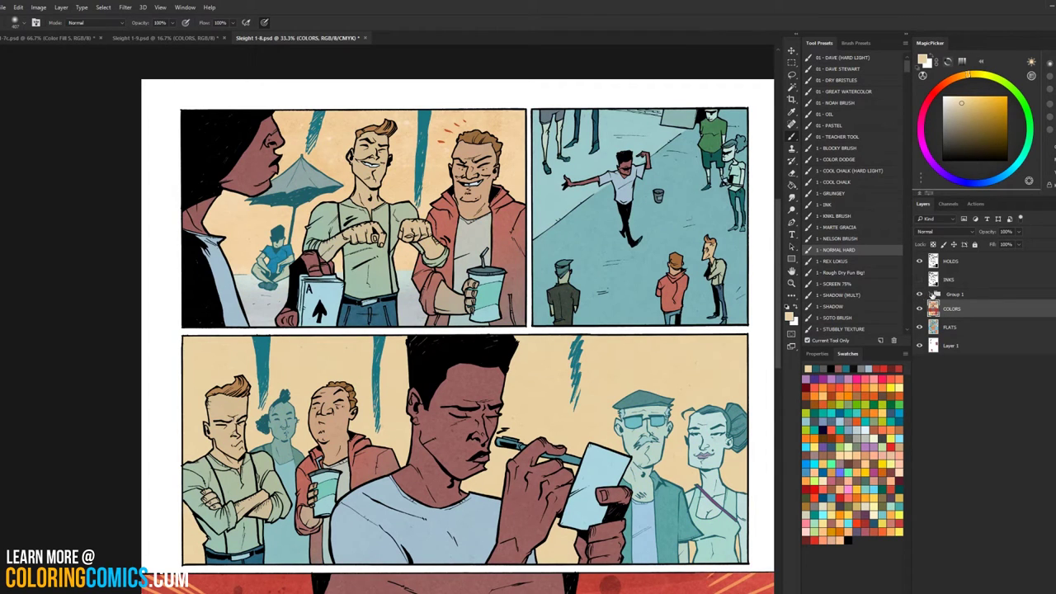
pyautogui.click(928, 297)
pyautogui.click(934, 294)
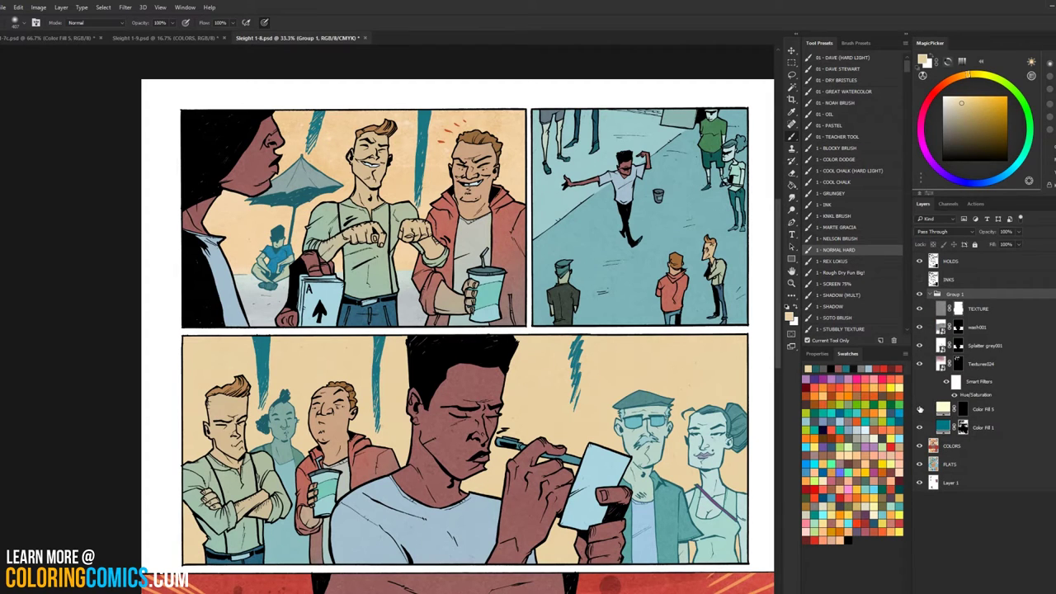
pyautogui.click(920, 428)
pyautogui.click(920, 428)
# Step: Select the ground from the FLATS layer and paint on Color Fill 1's mask to reduce the teal over the first panel's ground
pyautogui.click(940, 428)
pyautogui.press('d')
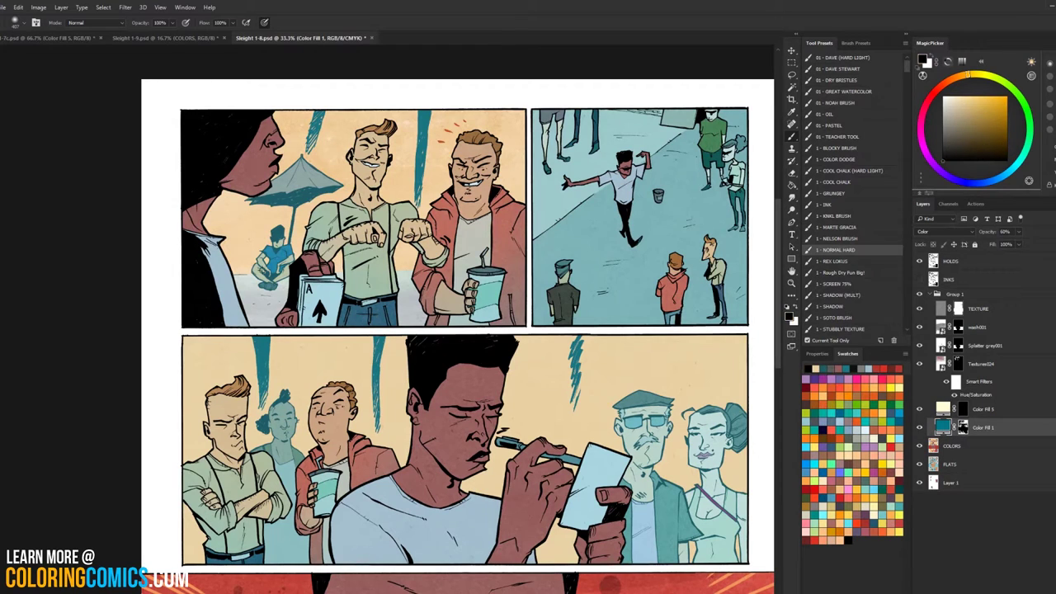
pyautogui.moveTo(265, 271); pyautogui.dragTo(270, 271)
pyautogui.click(959, 467)
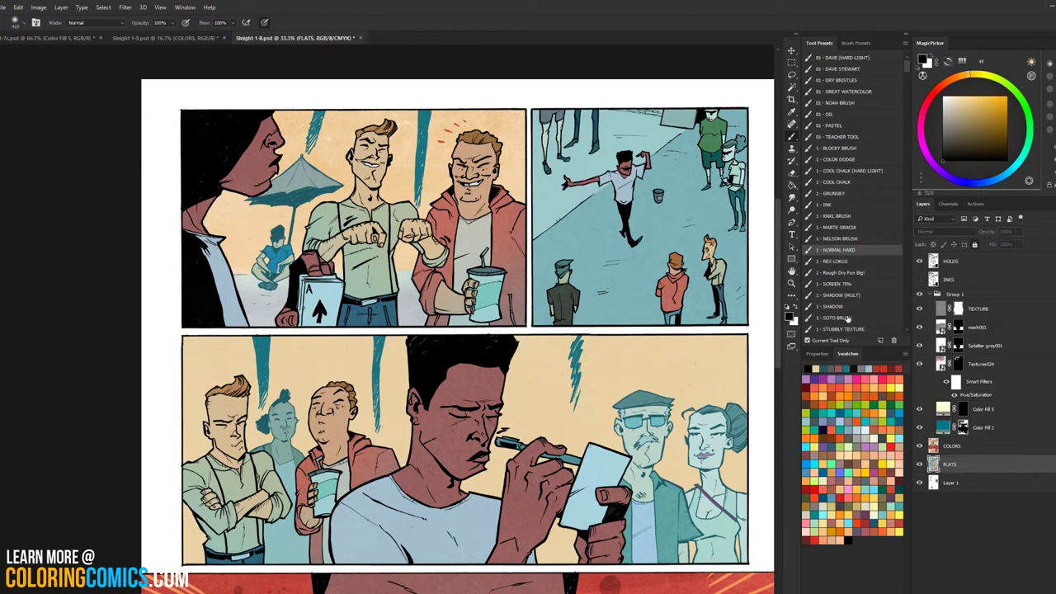
pyautogui.press('w')
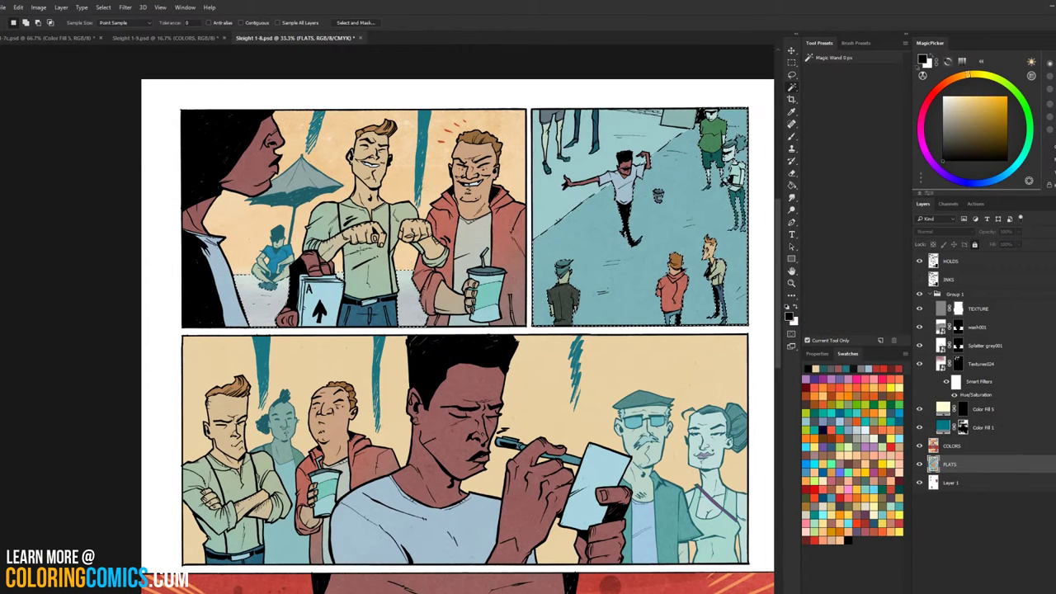
pyautogui.click(962, 426)
pyautogui.press('b')
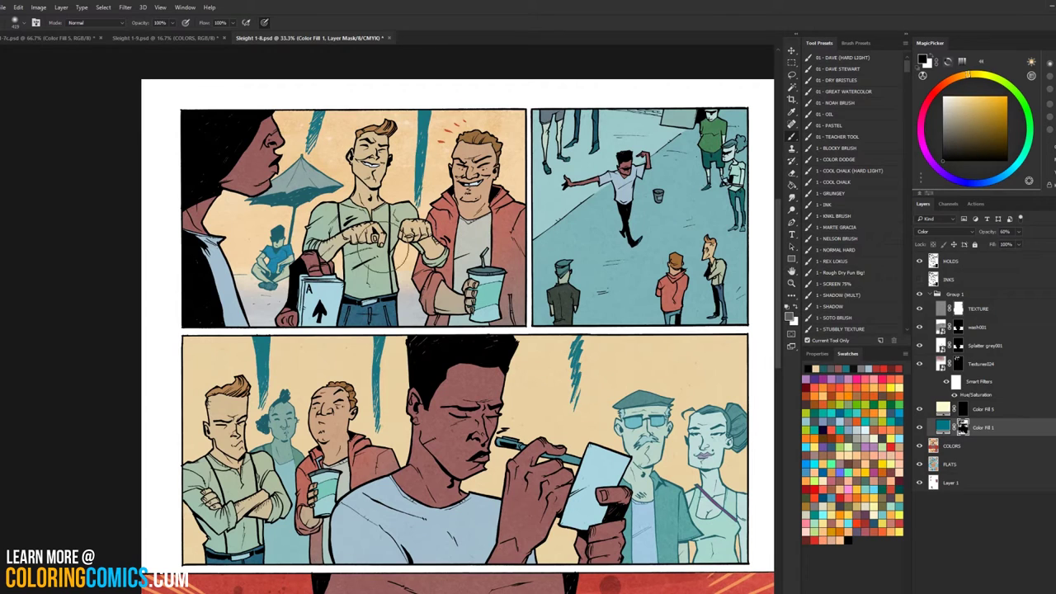
pyautogui.press('l')
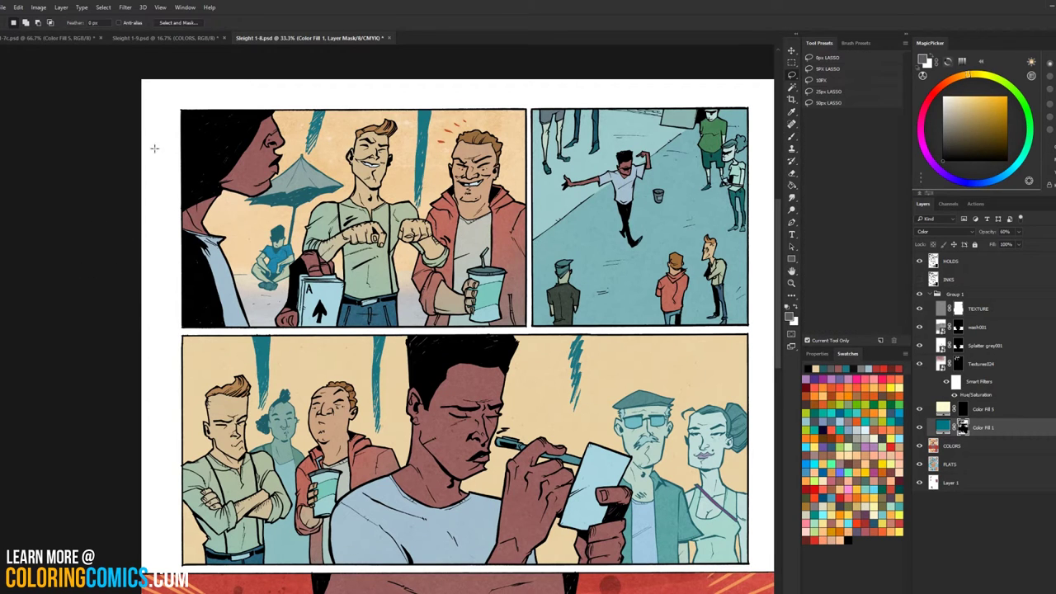
# Step: Select part of the second panel's ground and darken it on the COLORS layer with Hue/Saturation, lowering Lightness to about -28
pyautogui.click(792, 282)
pyautogui.keyDown('alt'); pyautogui.click(571, 339); pyautogui.keyUp('alt')
pyautogui.keyDown('alt'); pyautogui.click(570, 338); pyautogui.keyUp('alt')
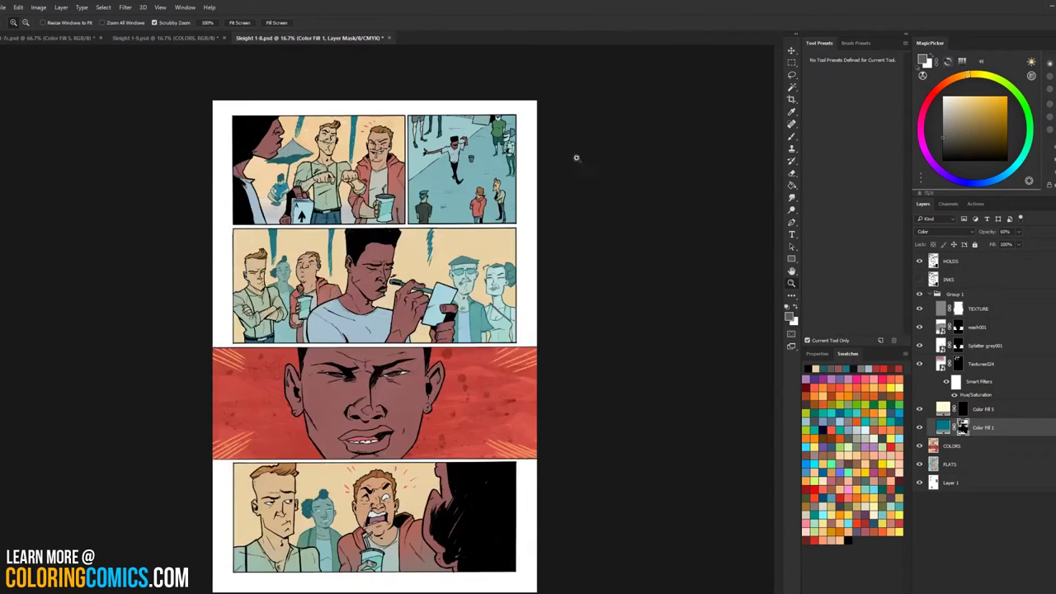
pyautogui.press('l')
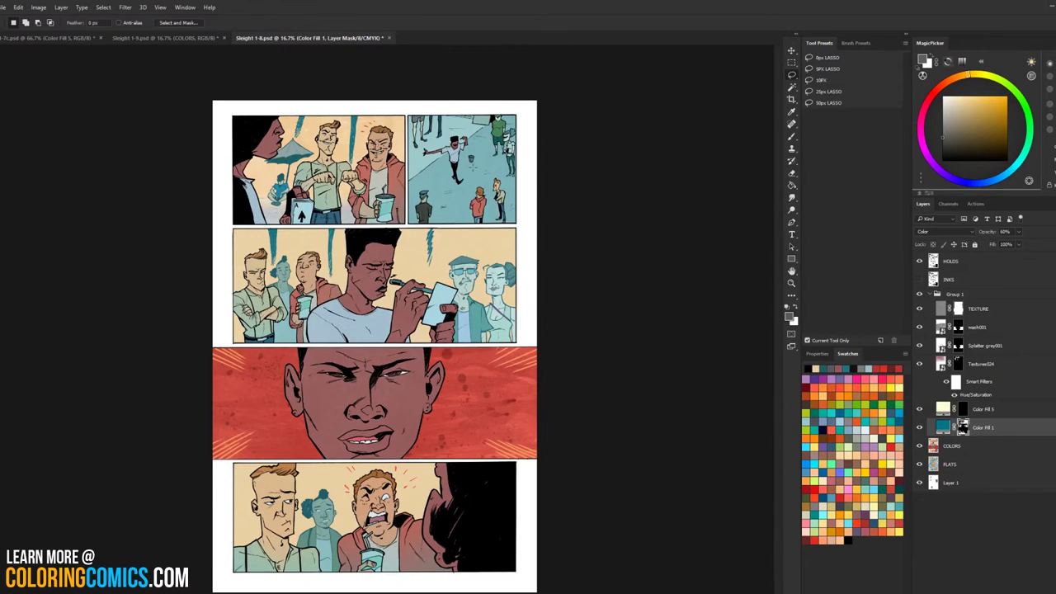
pyautogui.press('w')
pyautogui.click(500, 155)
pyautogui.click(532, 245)
pyautogui.click(954, 446)
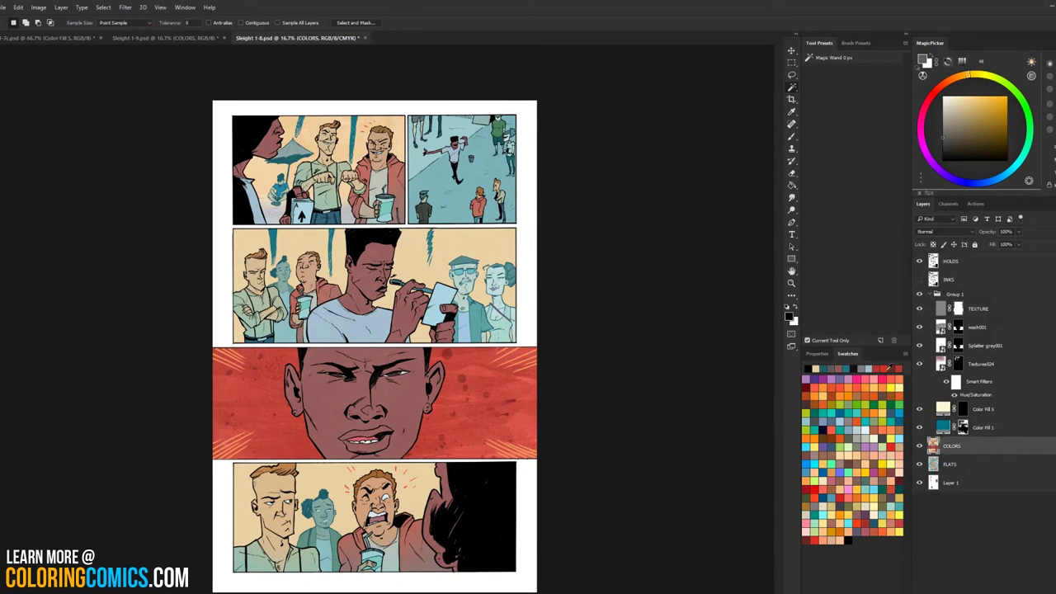
pyautogui.hotkey('ctrl', 'u')
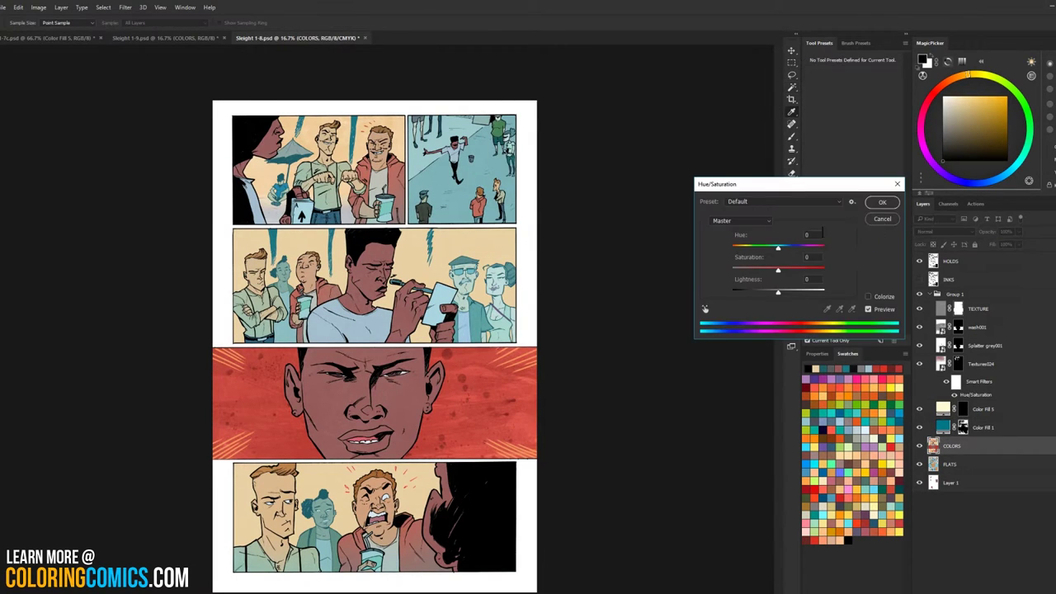
pyautogui.click(876, 203)
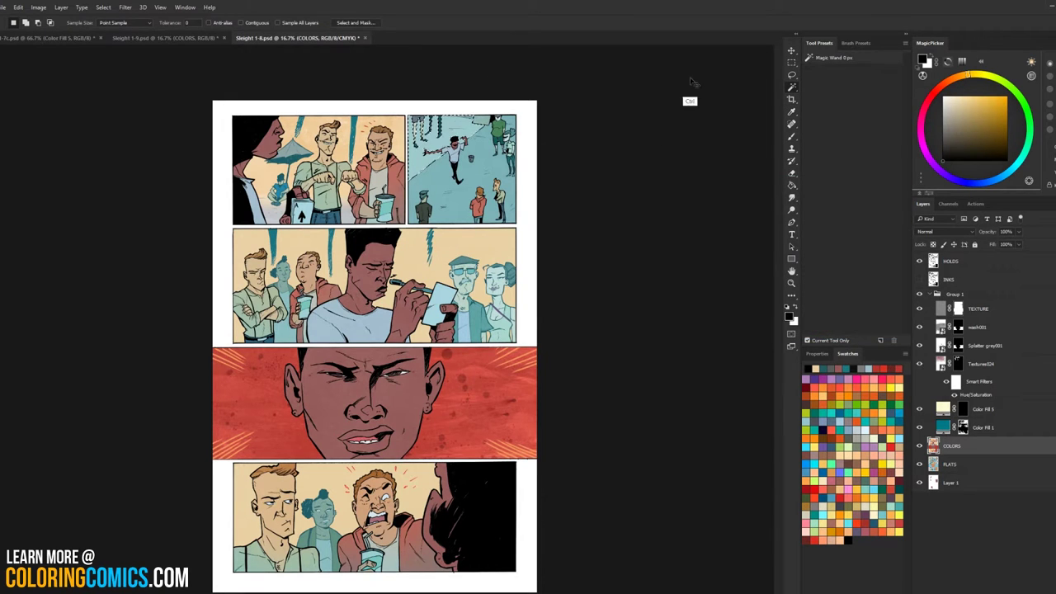
pyautogui.hotkey('ctrl', 'u')
pyautogui.moveTo(778, 293); pyautogui.dragTo(767, 297)
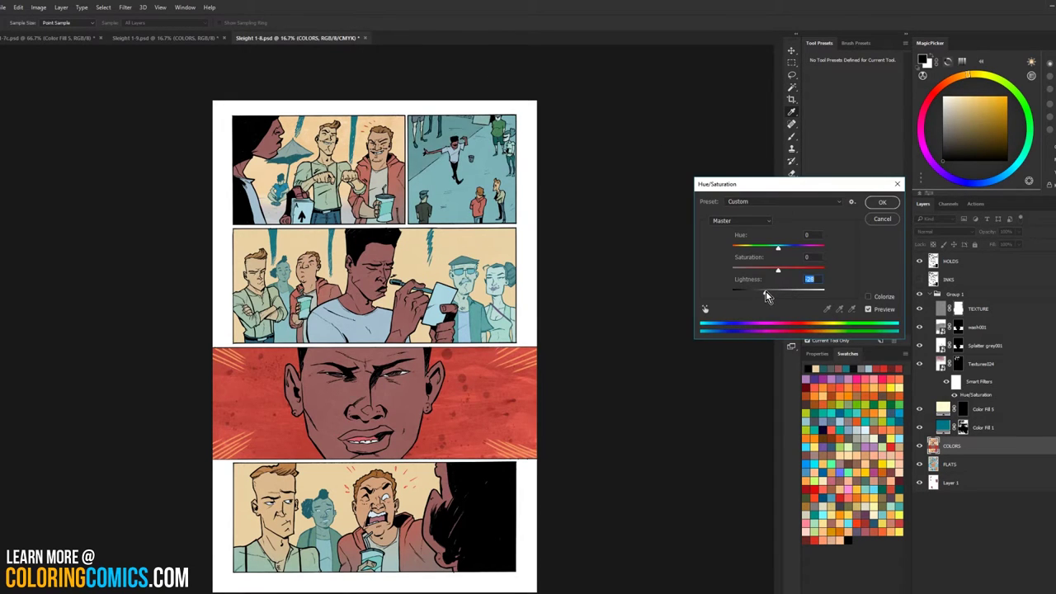
pyautogui.click(881, 202)
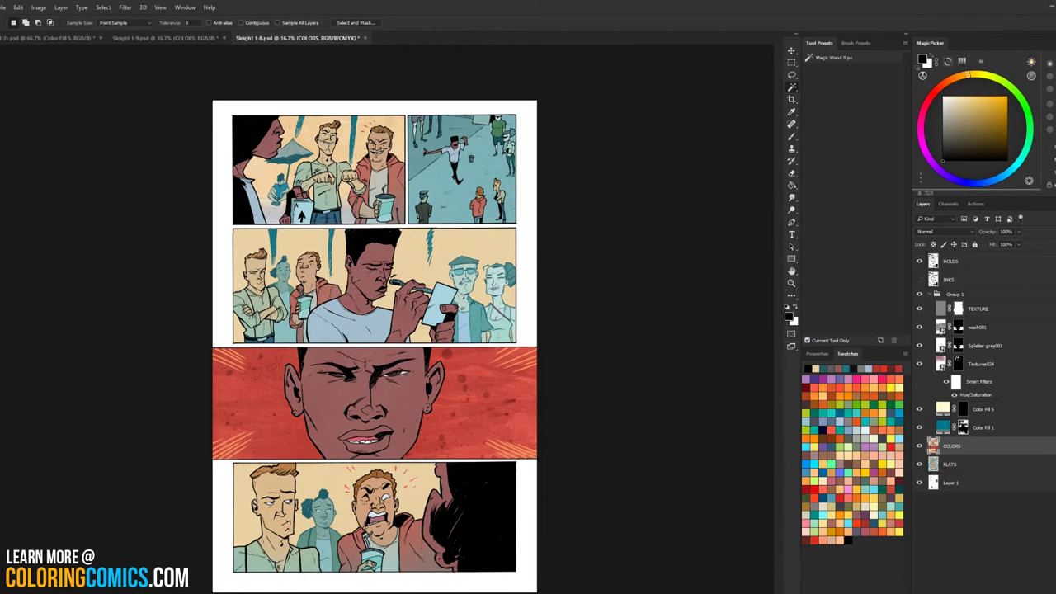
# Step: Select both ground areas of the second panel together, working on the COLORS layer
pyautogui.press('z')
pyautogui.click(233, 183)
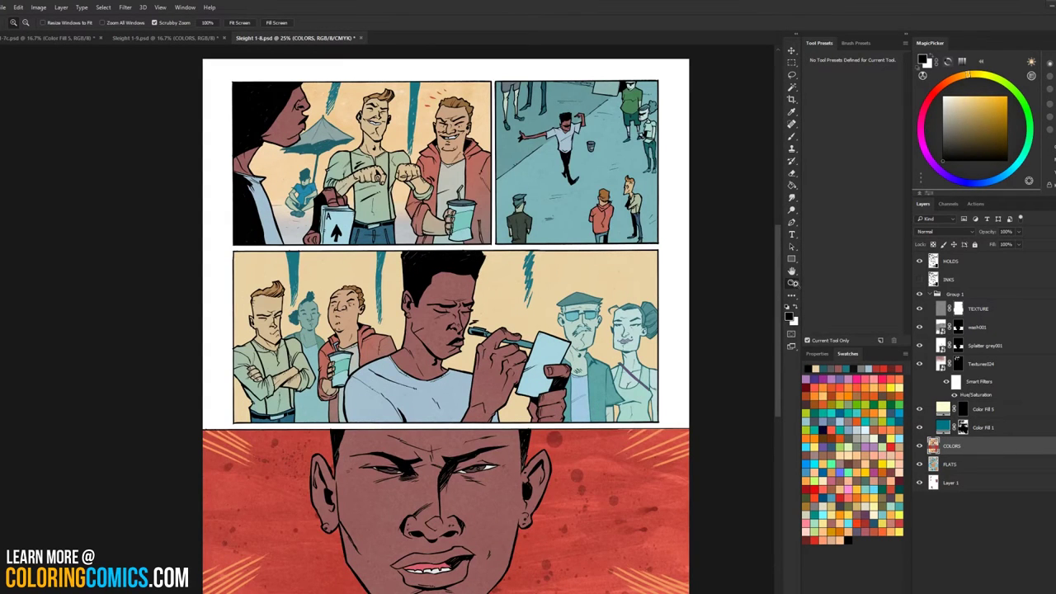
pyautogui.hotkey('ctrl', '-')
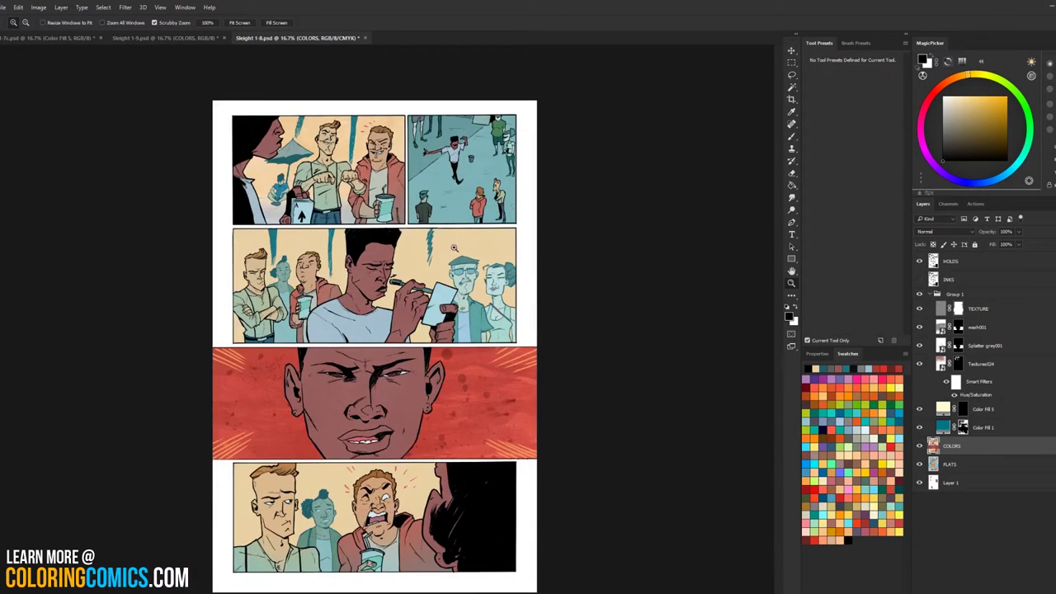
pyautogui.hotkey('ctrl', '+')
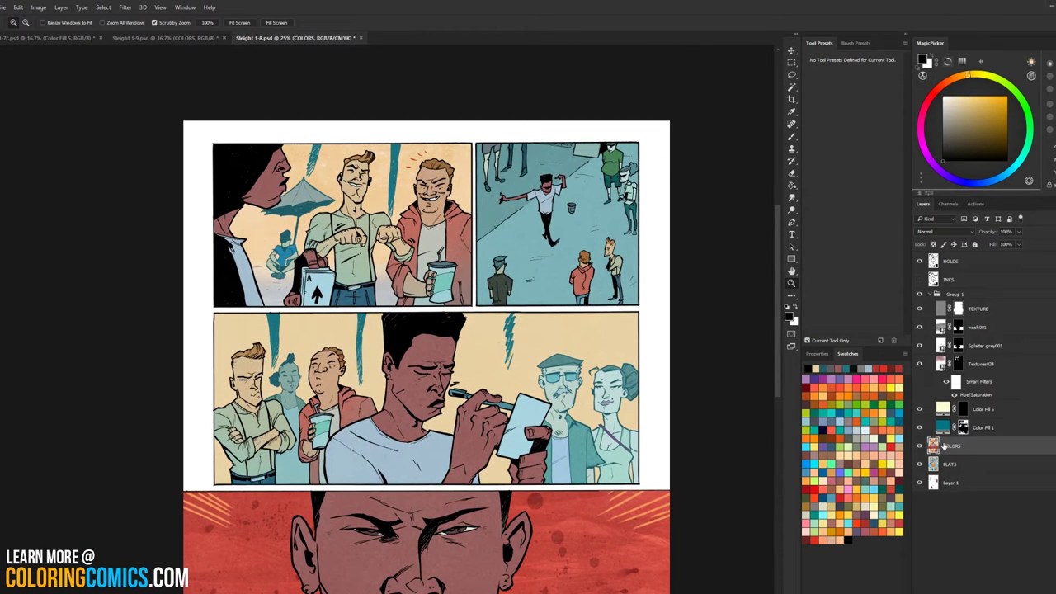
pyautogui.press('w')
pyautogui.click(539, 257)
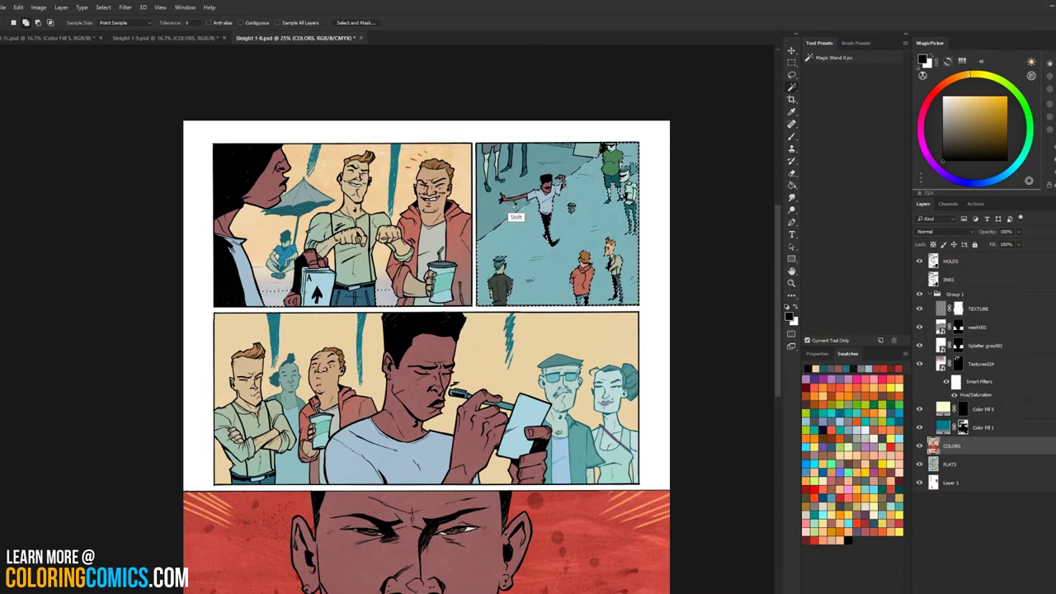
pyautogui.keyDown('shift'); pyautogui.click(494, 227); pyautogui.keyUp('shift')
# Step: Sample the second panel's light teal ground color, try lightening the ground with the SCREEN brush preset, and undo the stroke
pyautogui.hotkey('ctrl', 'd')
pyautogui.press('b')
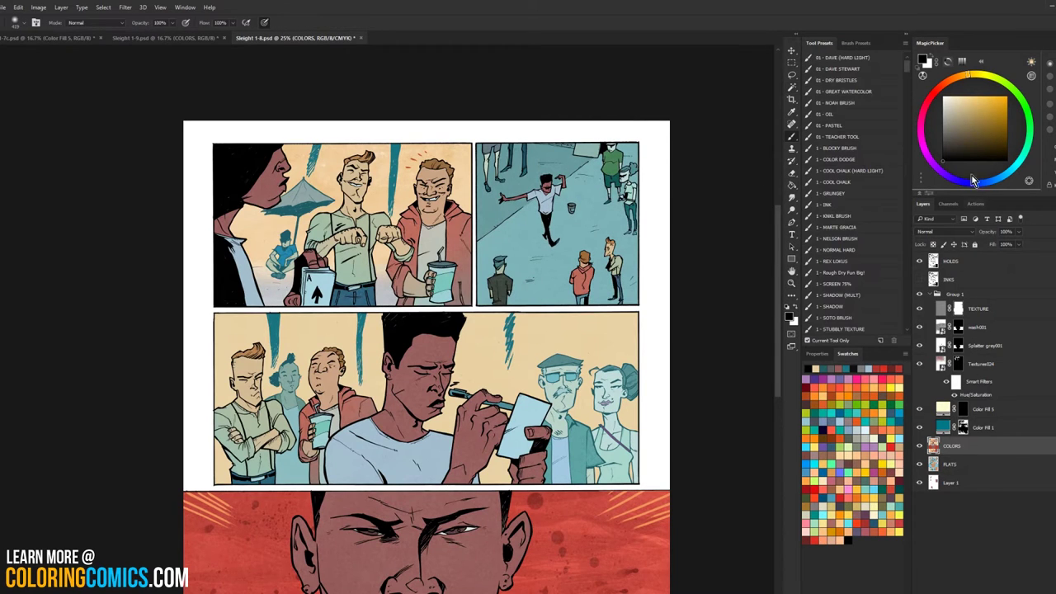
pyautogui.keyDown('alt'); pyautogui.click(570, 221); pyautogui.keyUp('alt')
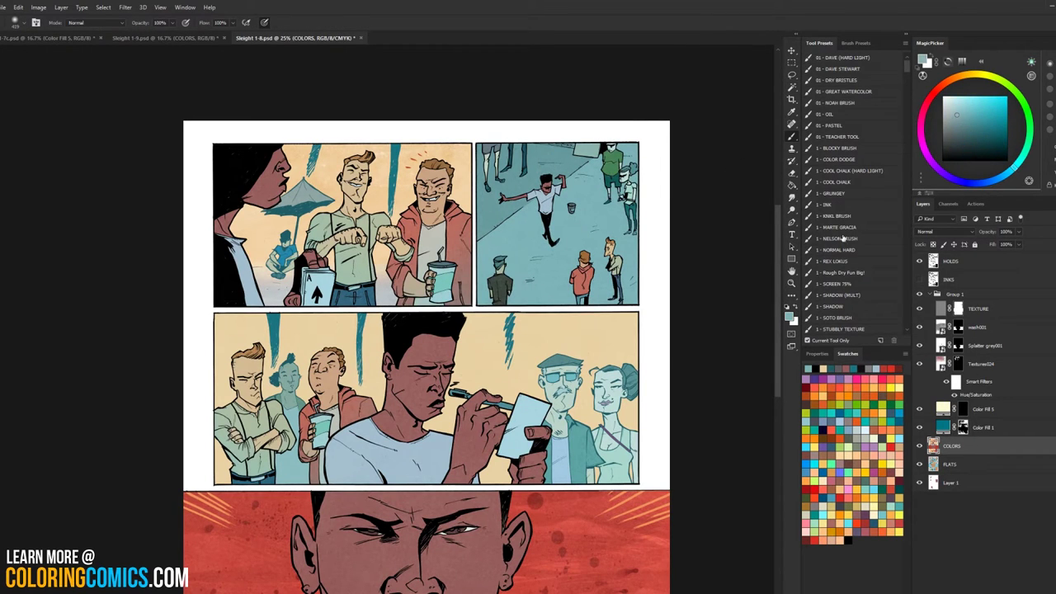
pyautogui.click(854, 283)
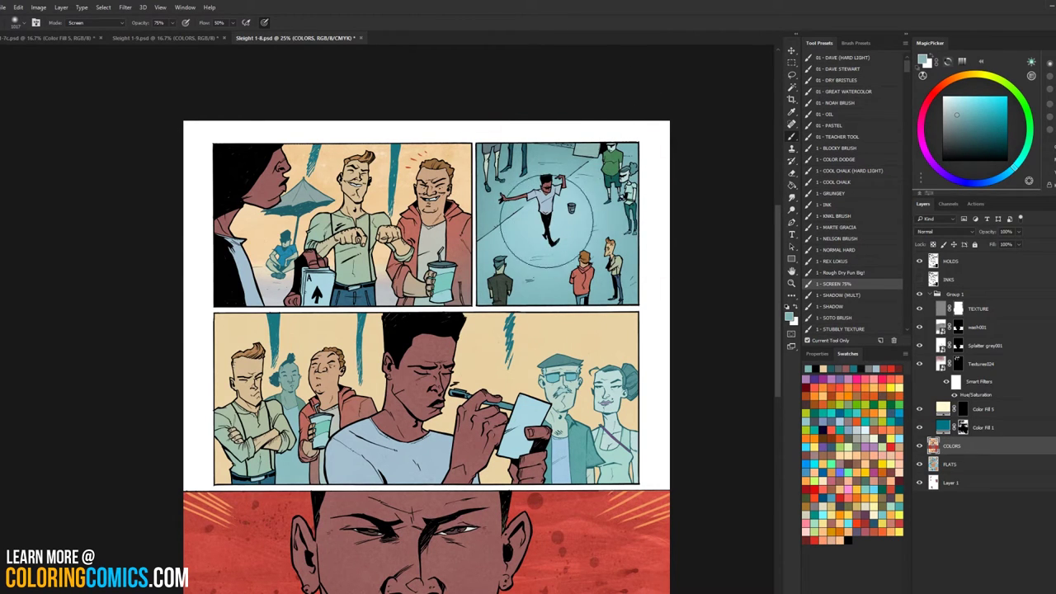
pyautogui.hotkey('ctrl', 'z')
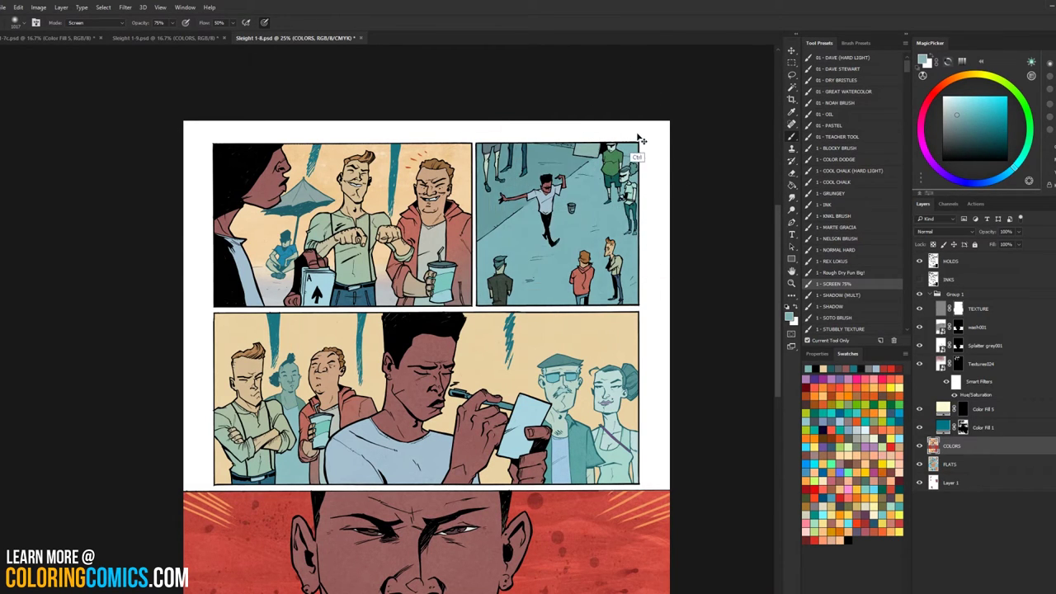
# Step: Lasso small areas beside the figures' feet and near the second panel's upper edge out of the ground selection
pyautogui.press('l')
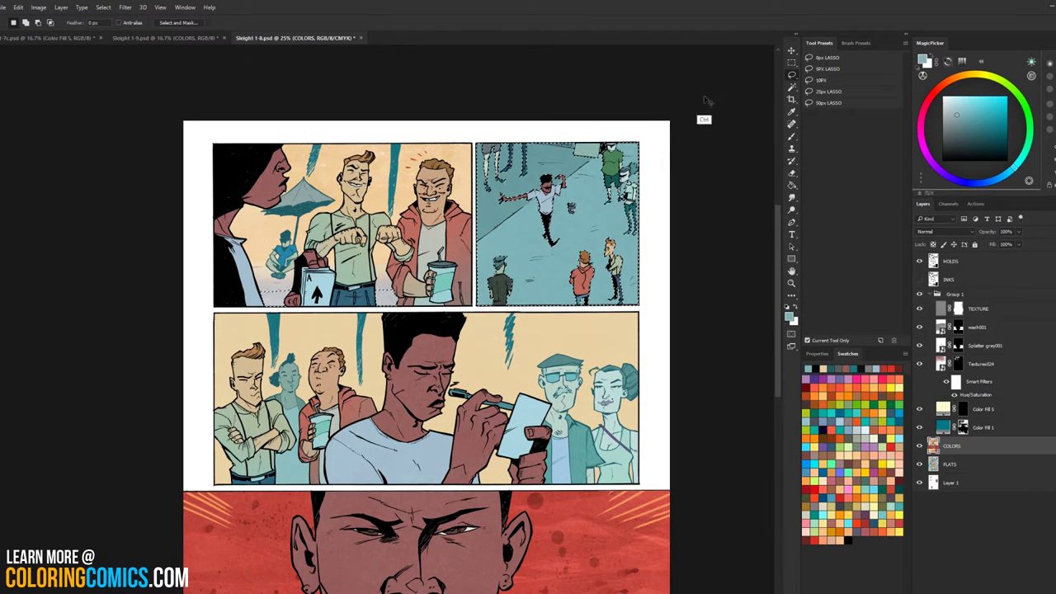
pyautogui.press('z')
pyautogui.click(566, 149)
pyautogui.moveTo(546, 177); pyautogui.dragTo(551, 239)
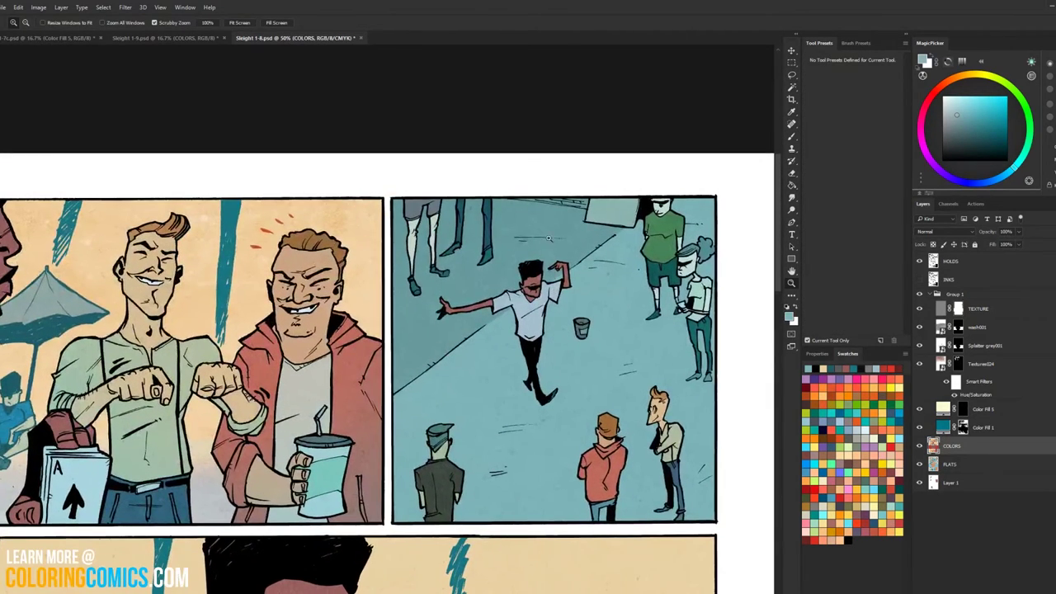
pyautogui.press('l')
pyautogui.hotkey('alt', 'e')
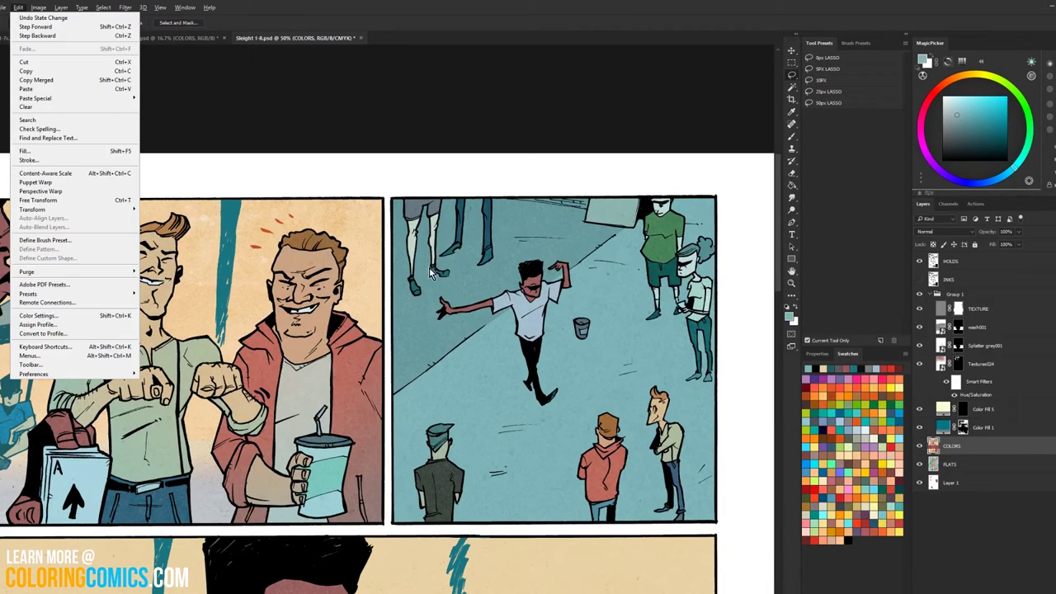
pyautogui.press('alt')
pyautogui.moveTo(410, 278)
pyautogui.mouseDown()
pyautogui.moveTo(442, 275)
pyautogui.moveTo(416, 287)
pyautogui.moveTo(451, 281)
pyautogui.moveTo(455, 251)
pyautogui.mouseUp()
pyautogui.moveTo(535, 402)
pyautogui.mouseDown()
pyautogui.moveTo(507, 382)
pyautogui.moveTo(532, 390)
pyautogui.mouseUp()
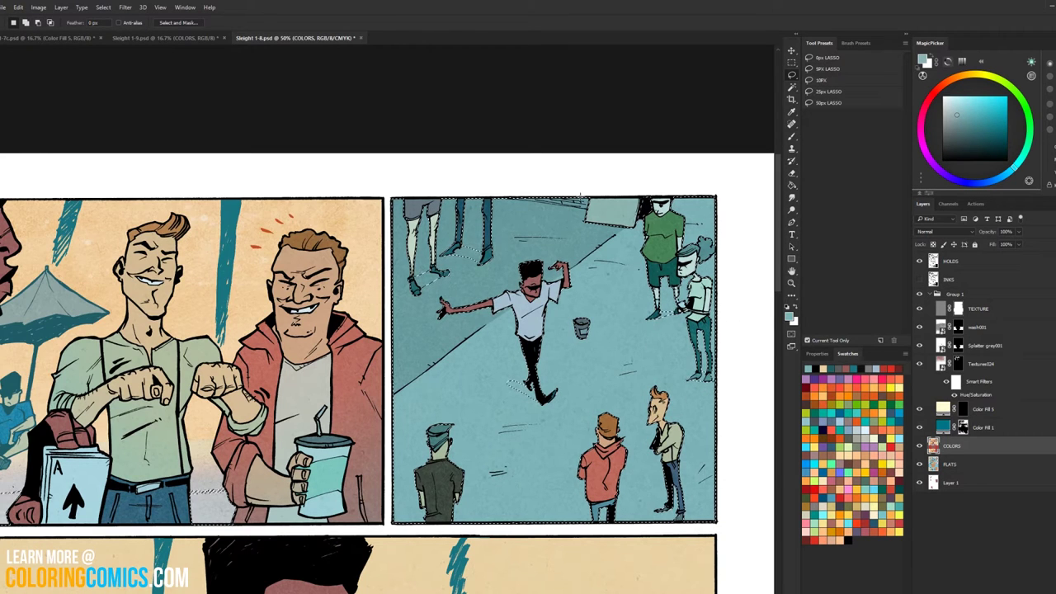
pyautogui.moveTo(634, 229)
pyautogui.mouseDown()
pyautogui.moveTo(616, 162)
pyautogui.moveTo(617, 186)
pyautogui.mouseUp()
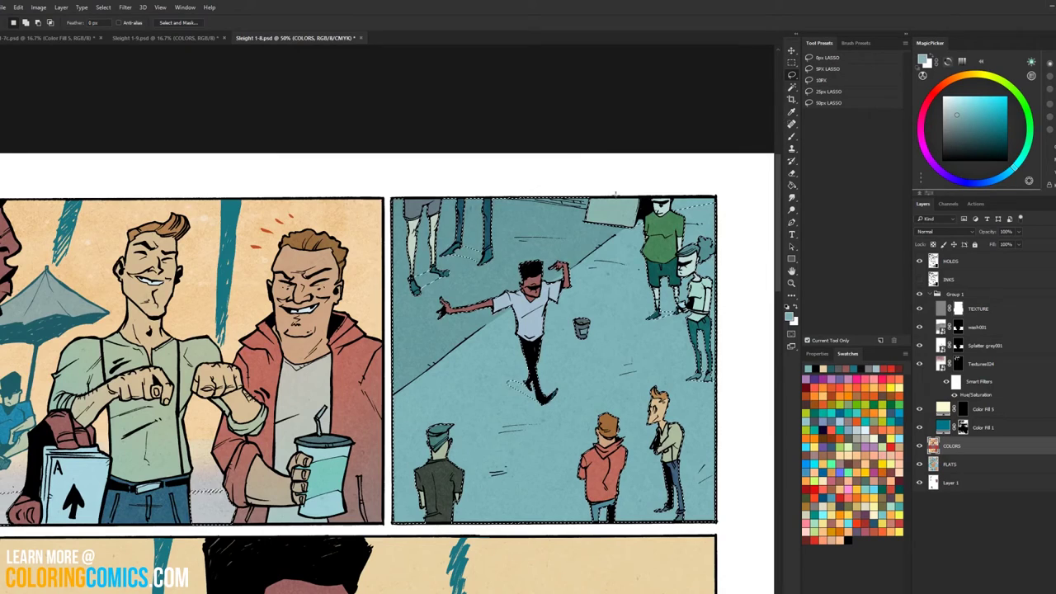
# Step: Enlarge the SCREEN brush and paint the sampled teal over the second panel's selected ground to lighten it
pyautogui.press('z')
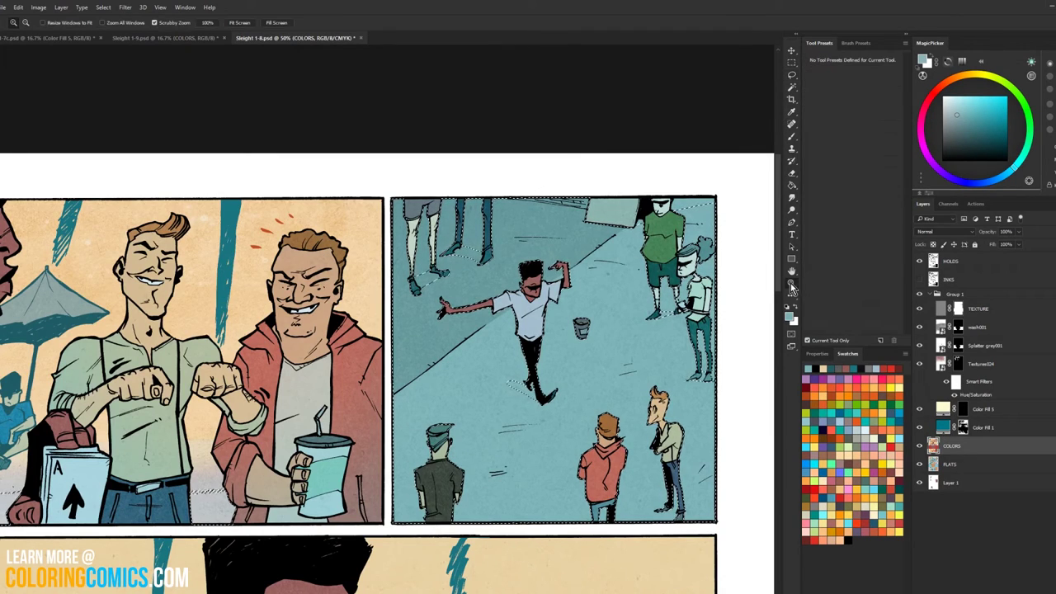
pyautogui.keyDown('alt'); pyautogui.click(593, 340); pyautogui.keyUp('alt')
pyautogui.keyDown('alt'); pyautogui.click(594, 340); pyautogui.keyUp('alt')
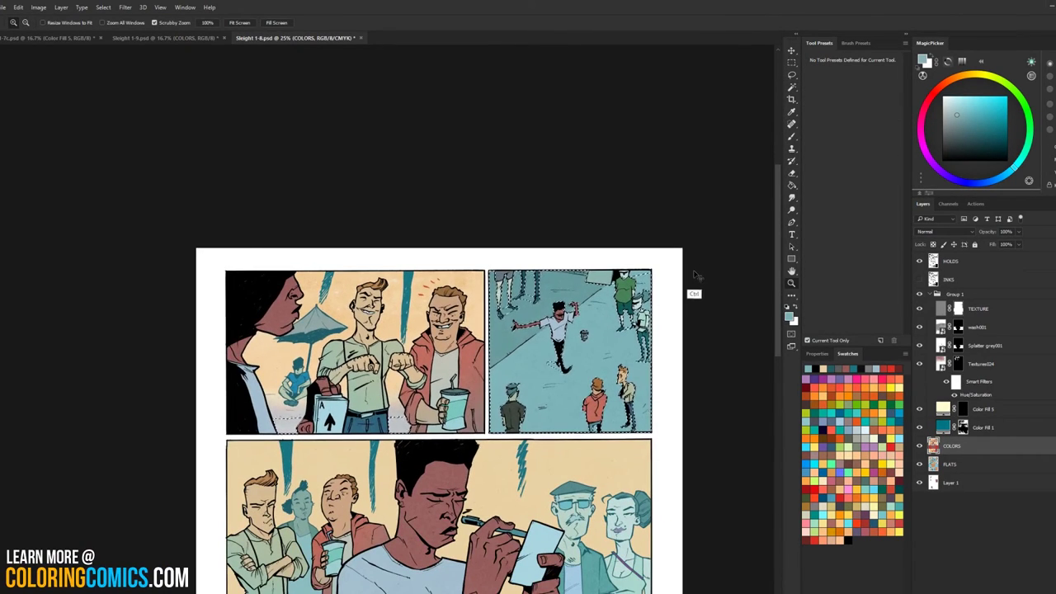
pyautogui.press('b')
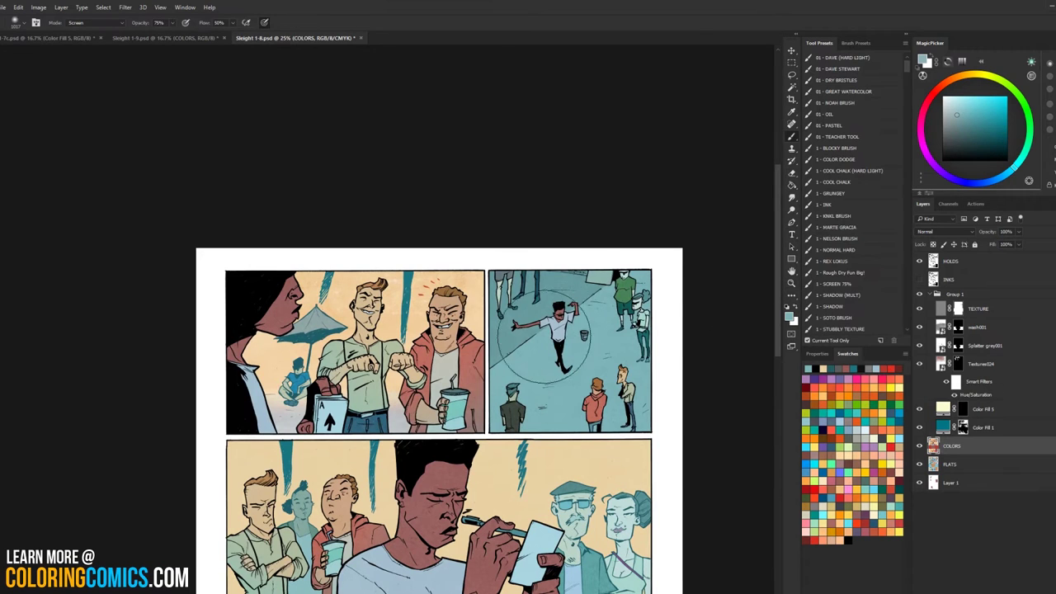
pyautogui.keyDown('alt'); pyautogui.rightClick(545, 336); pyautogui.keyUp('alt')
pyautogui.moveTo(580, 332)
pyautogui.mouseDown()
pyautogui.moveTo(567, 379)
pyautogui.moveTo(579, 348)
pyautogui.moveTo(602, 339)
pyautogui.moveTo(578, 366)
pyautogui.moveTo(566, 470)
pyautogui.mouseUp()
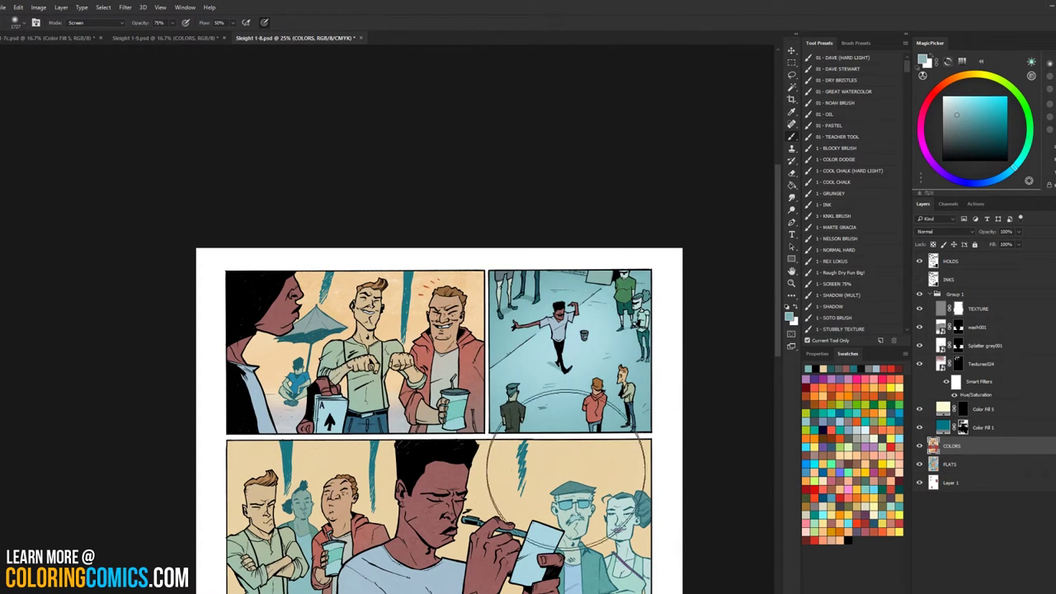
# Step: Examine the lightened ground against the whole page and compare the colors of the upper and lower panels
pyautogui.click(791, 283)
pyautogui.hotkey('ctrl', '-')
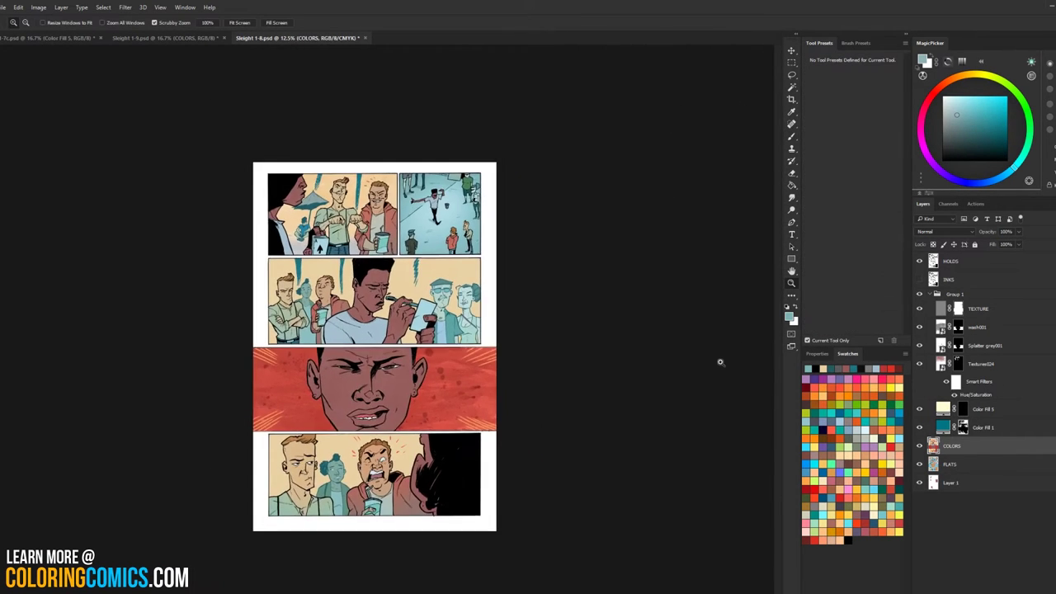
pyautogui.click(446, 214)
pyautogui.click(449, 216)
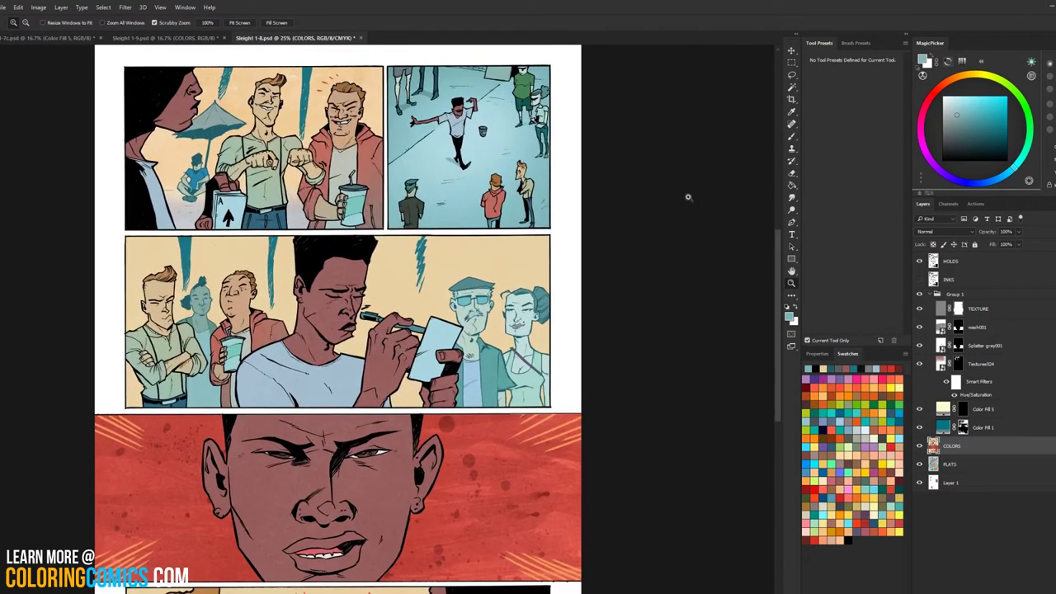
pyautogui.moveTo(630, 293); pyautogui.dragTo(734, 294)
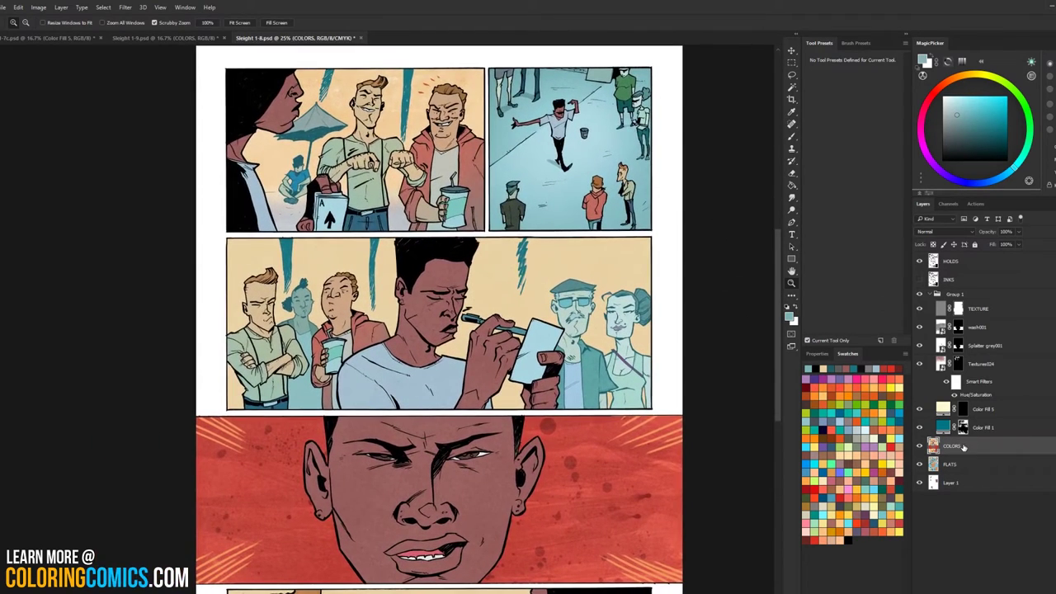
pyautogui.moveTo(691, 323); pyautogui.dragTo(706, 173)
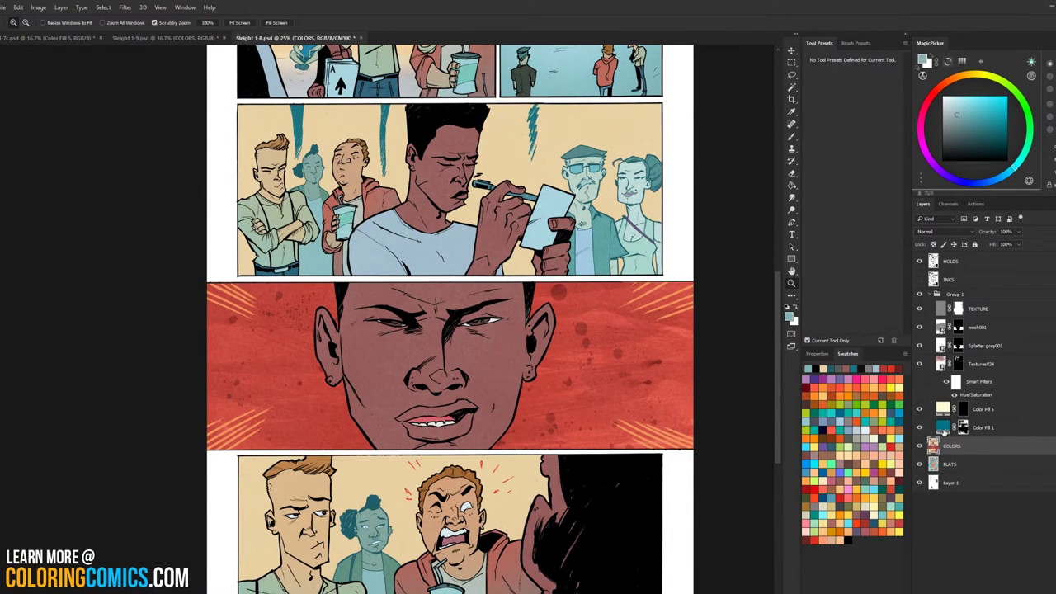
pyautogui.moveTo(610, 212); pyautogui.dragTo(630, 311)
pyautogui.moveTo(634, 274); pyautogui.dragTo(639, 175)
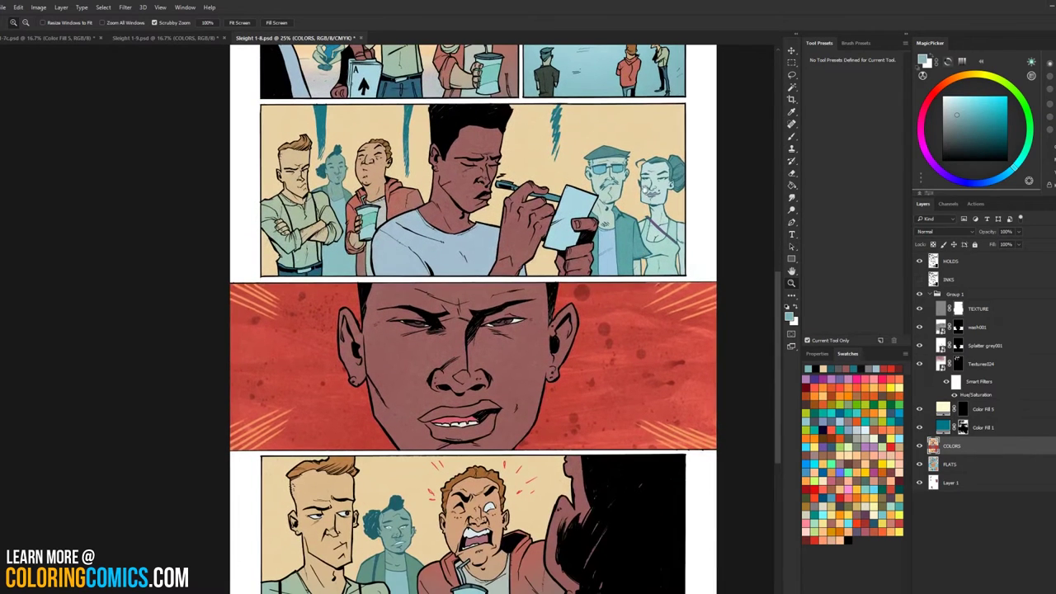
pyautogui.moveTo(608, 218); pyautogui.dragTo(609, 356)
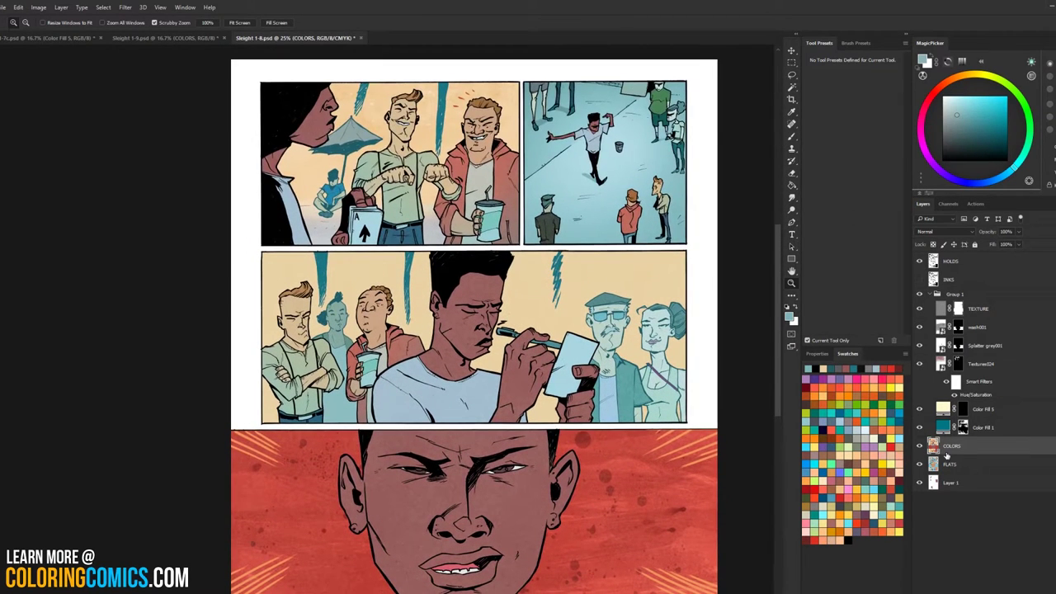
# Step: Choose the SCREEN brush preset, set a bright orange as the painting color, and enlarge the brush over the third panel
pyautogui.moveTo(594, 194); pyautogui.dragTo(584, 134)
pyautogui.press('w')
pyautogui.press('b')
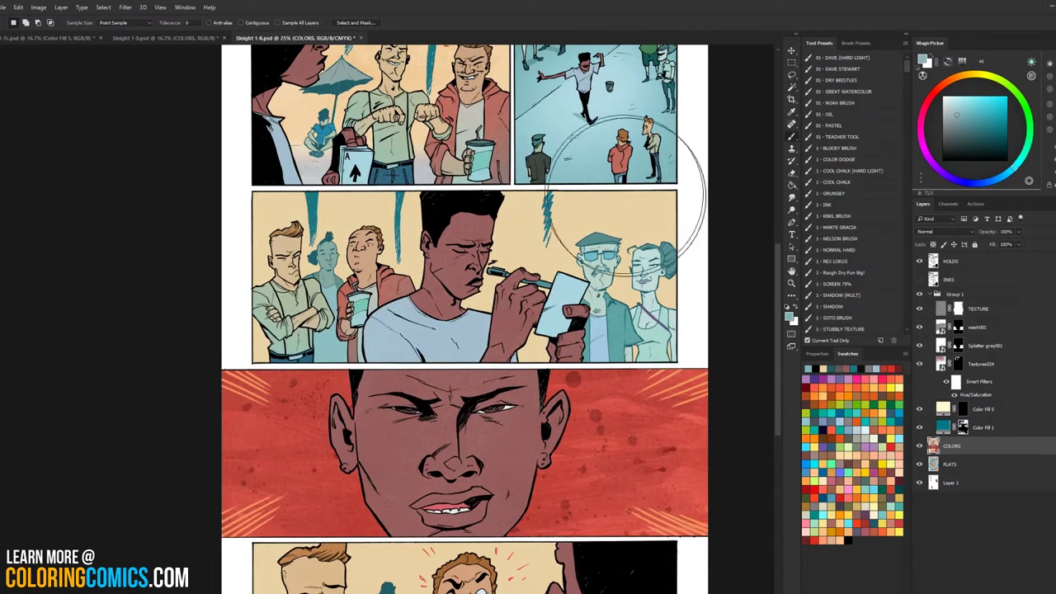
pyautogui.click(852, 285)
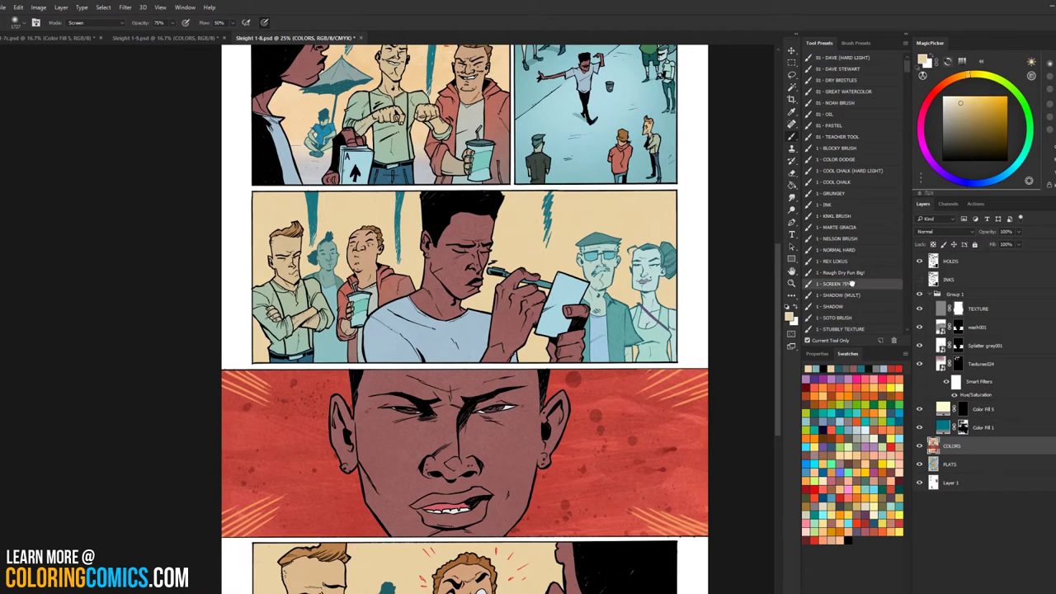
pyautogui.click(955, 78)
pyautogui.click(984, 96)
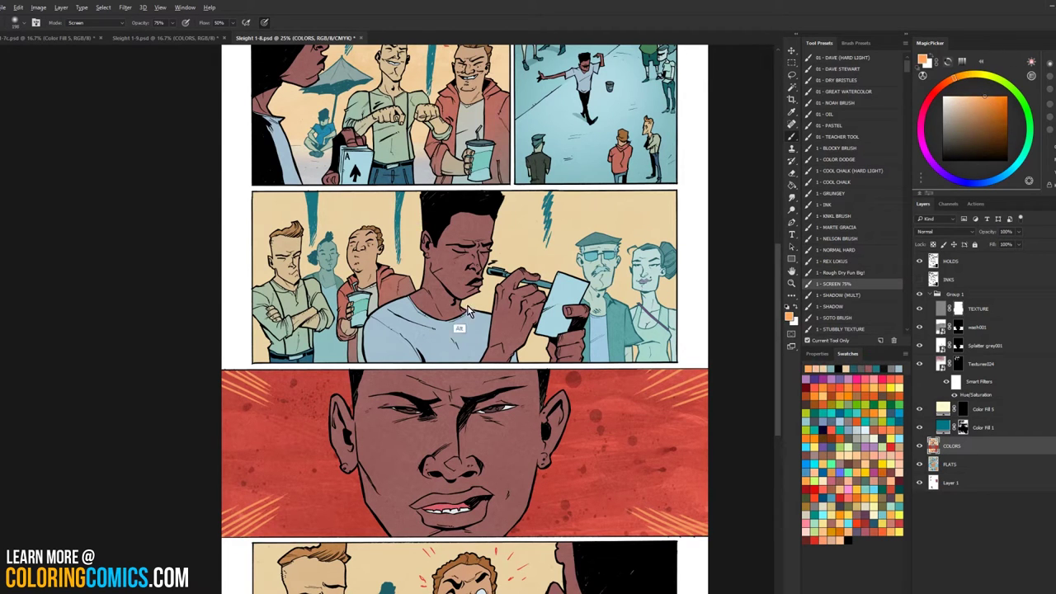
pyautogui.moveTo(452, 309); pyautogui.dragTo(525, 305)
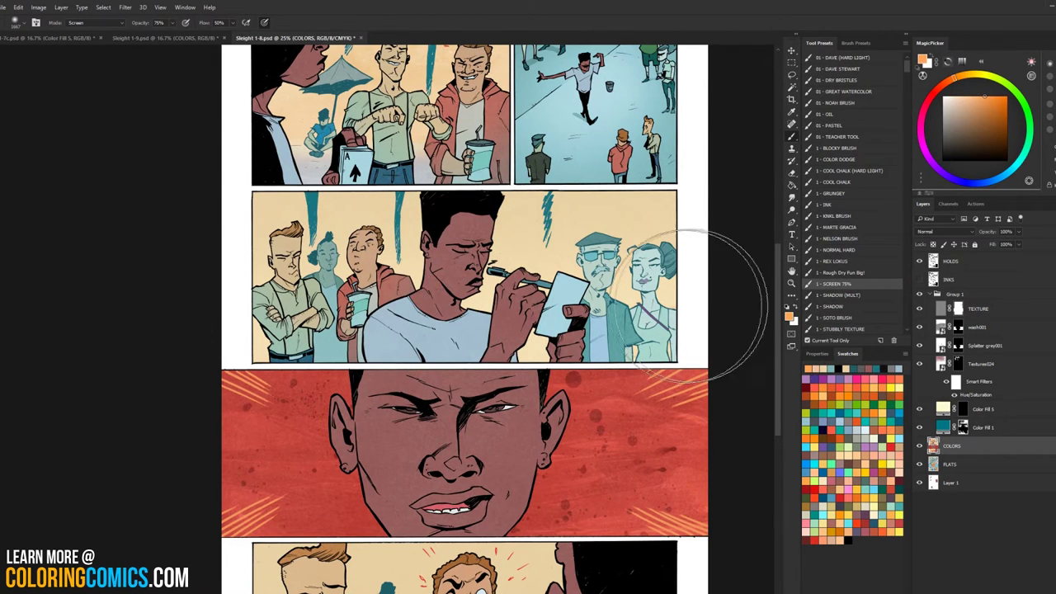
# Step: Examine the lower panels and the top of the page to compare how the background colors work together
pyautogui.scroll(-3, 305, 342)
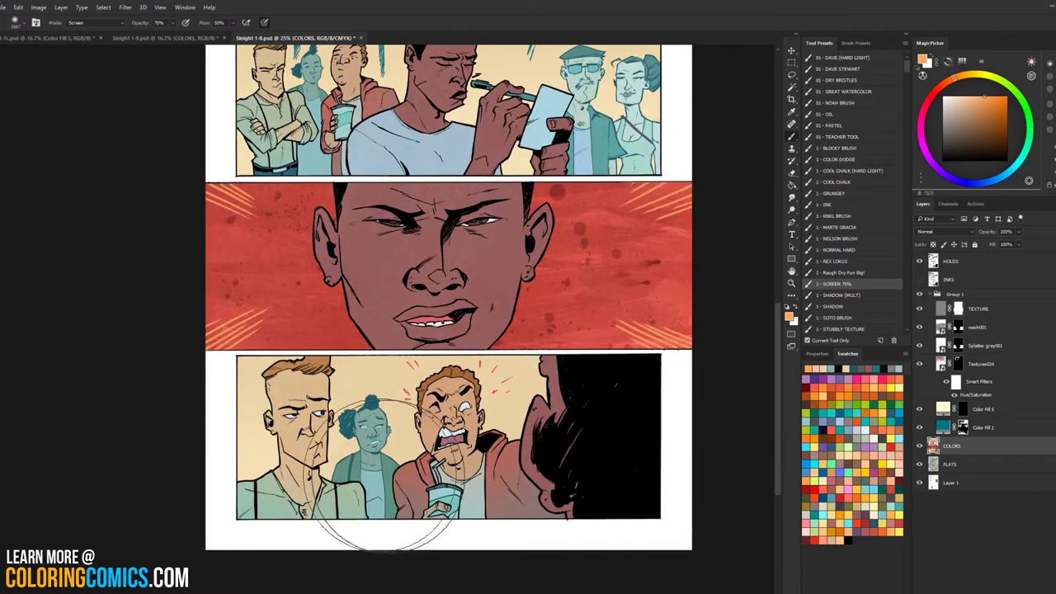
pyautogui.scroll(2, 247, 379)
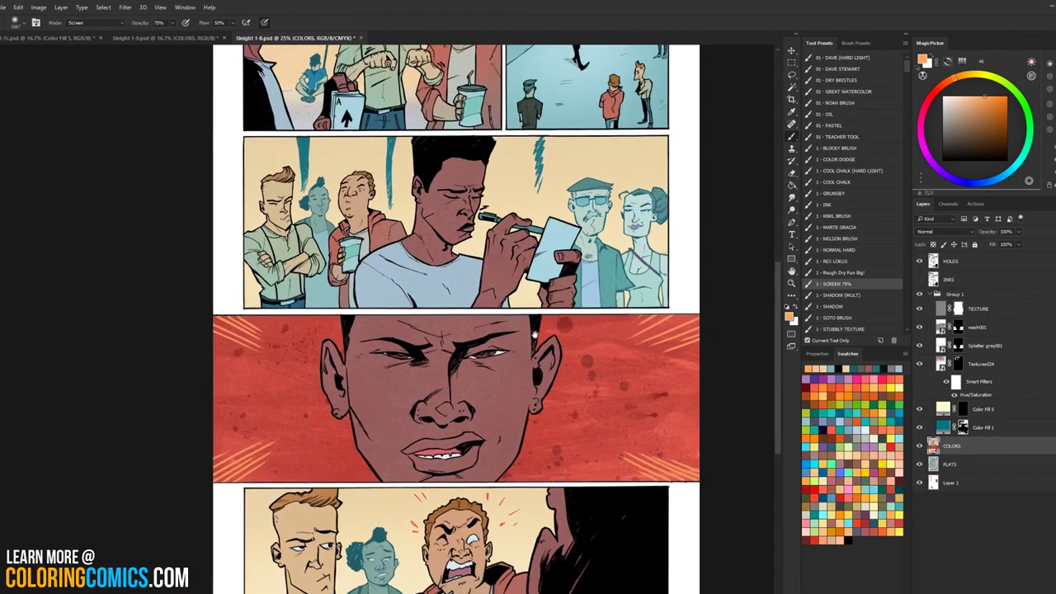
pyautogui.scroll(2, 750, 247)
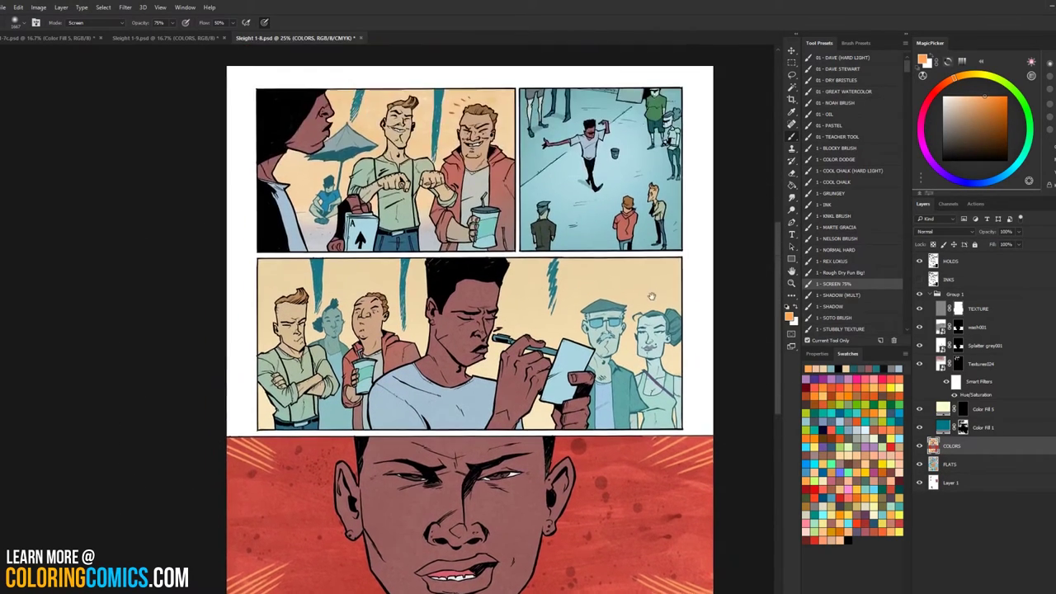
pyautogui.press('l')
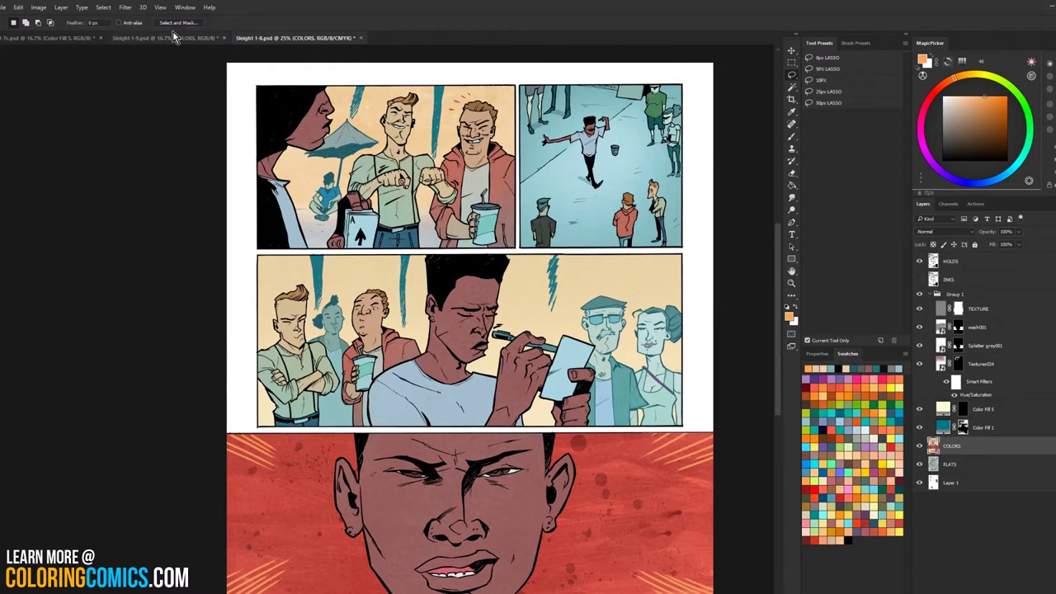
pyautogui.press('b')
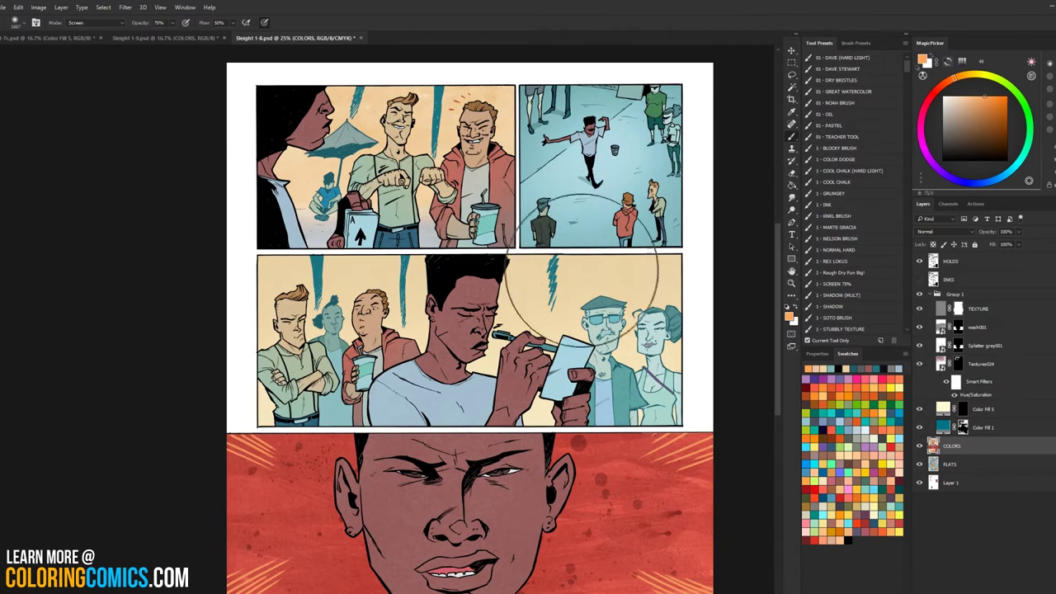
pyautogui.moveTo(615, 279); pyautogui.dragTo(583, 315)
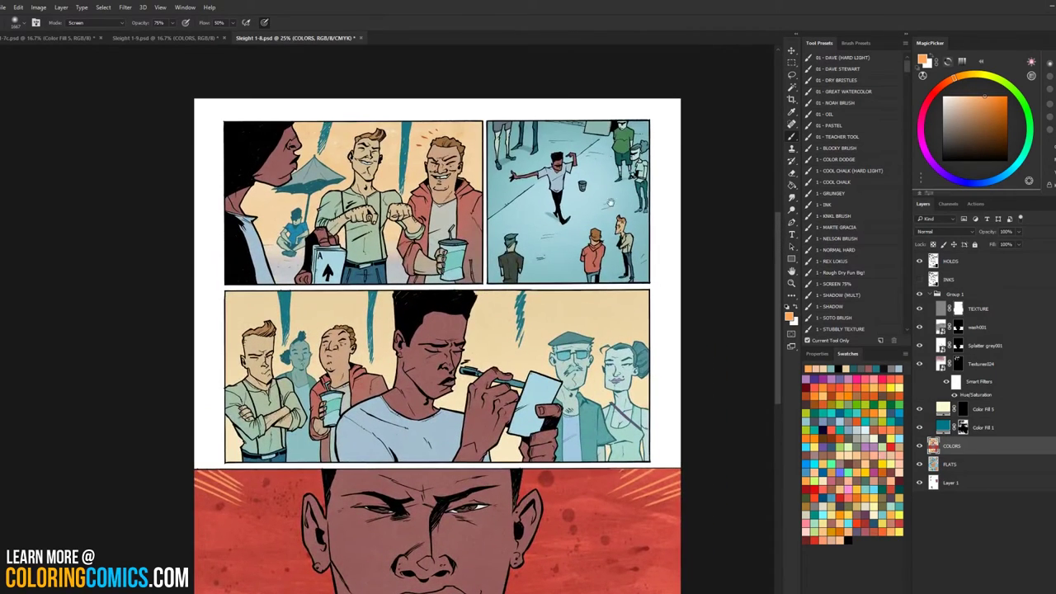
# Step: Raise the saturation of the selected color area on the COLORS layer to +12 with Hue/Saturation
pyautogui.press('w')
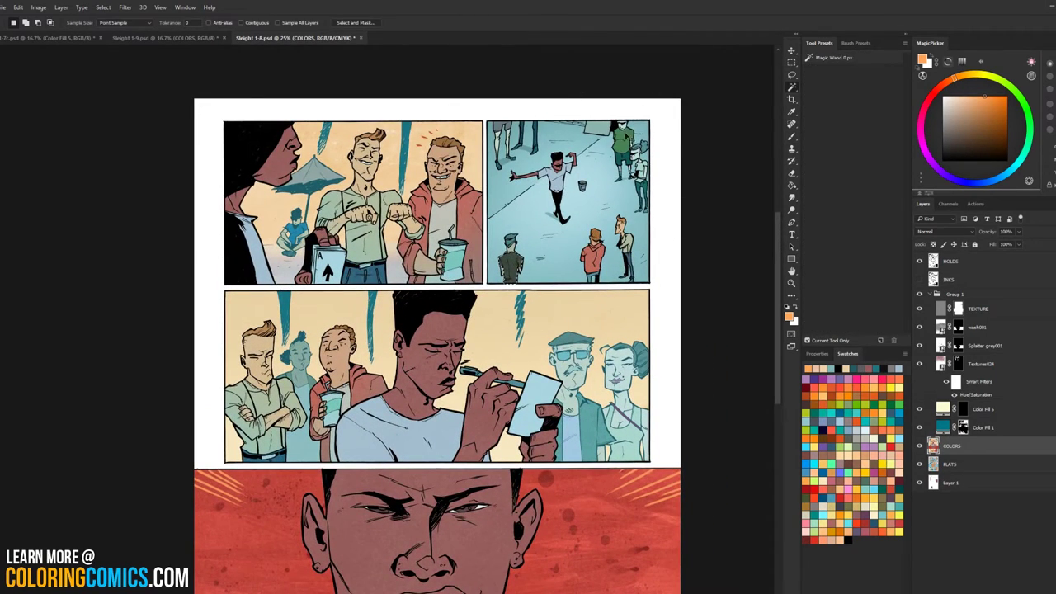
pyautogui.hotkey('ctrl', 'u')
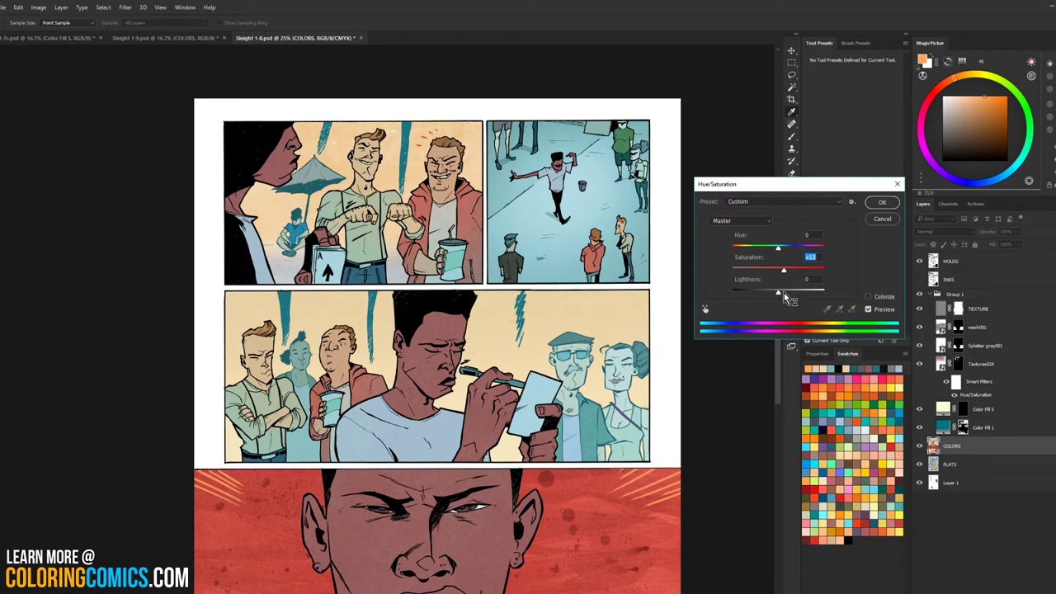
pyautogui.click(881, 202)
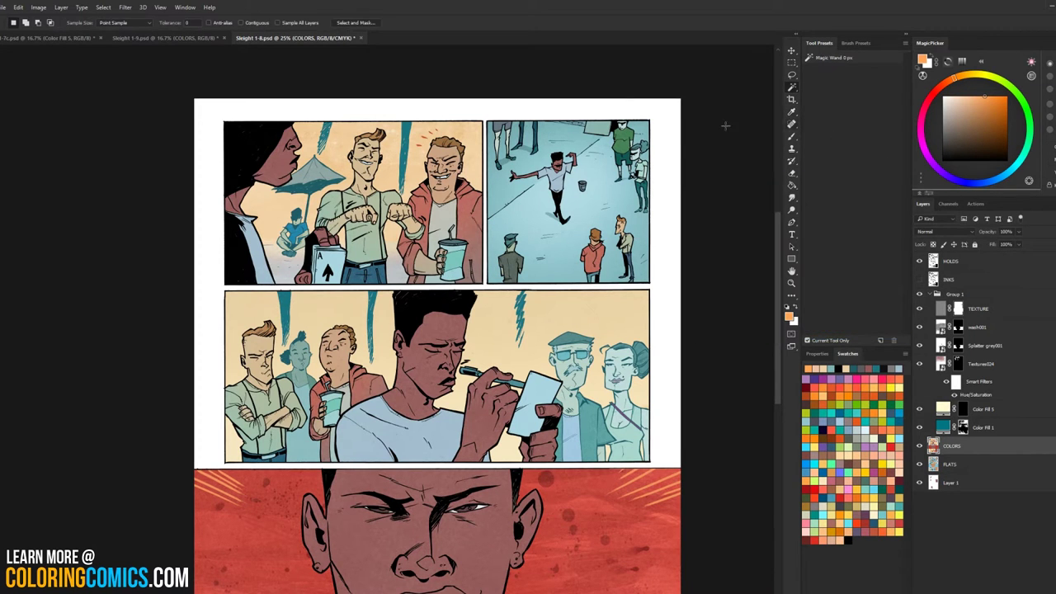
# Step: Select the seated background figure's hair color with the Magic Wand and raise the selection's lightness with Hue/Saturation
pyautogui.press('z')
pyautogui.click(318, 189)
pyautogui.click(319, 191)
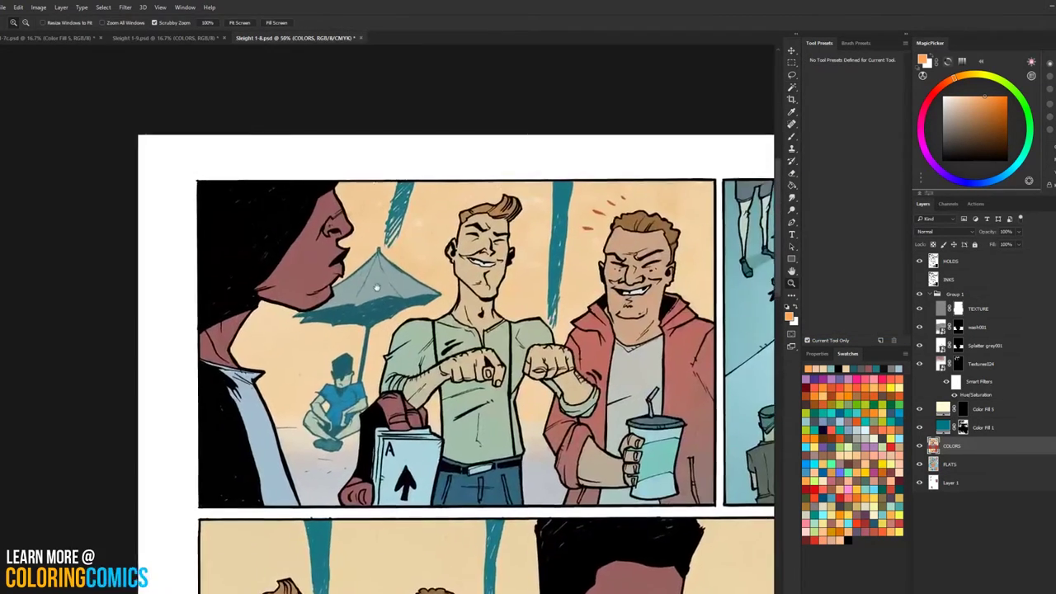
pyautogui.click(367, 289)
pyautogui.click(365, 292)
pyautogui.moveTo(377, 350); pyautogui.dragTo(432, 212)
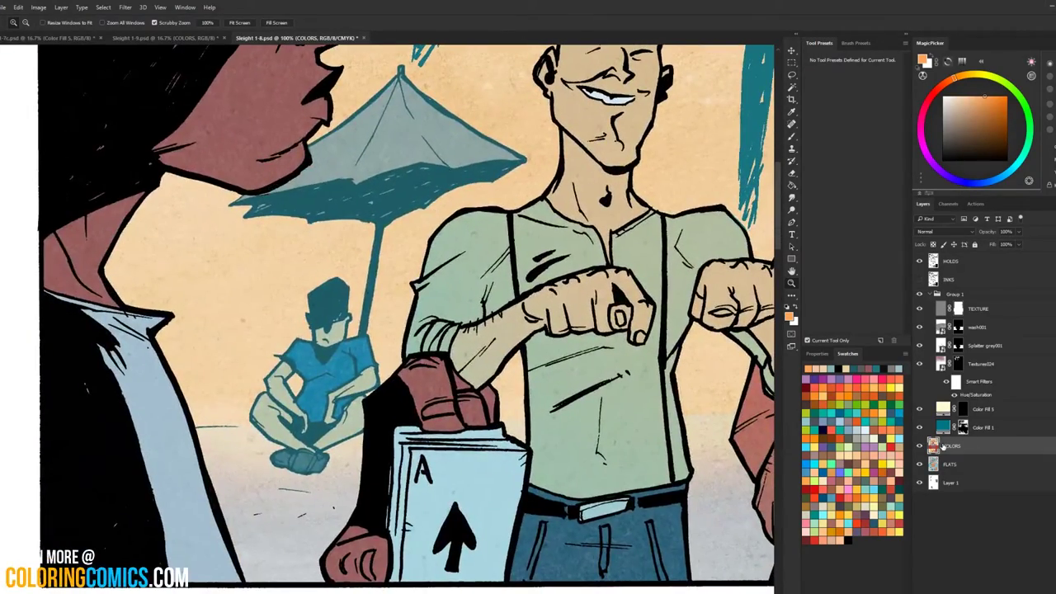
pyautogui.press('w')
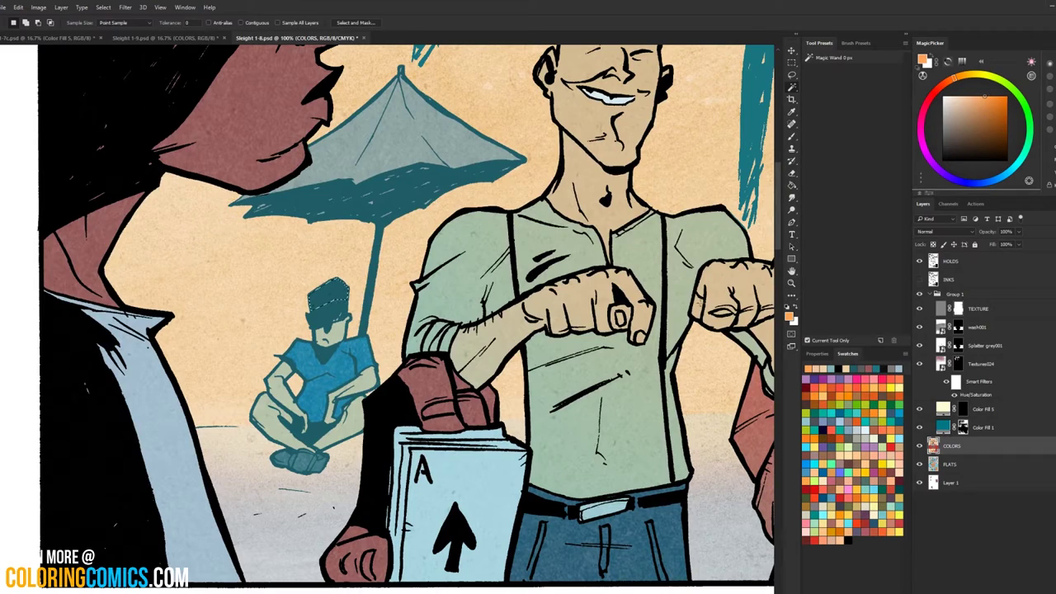
pyautogui.press('z')
pyautogui.keyDown('alt'); pyautogui.click(723, 332); pyautogui.keyUp('alt')
pyautogui.keyDown('alt'); pyautogui.click(722, 332); pyautogui.keyUp('alt')
pyautogui.keyDown('alt'); pyautogui.click(723, 331); pyautogui.keyUp('alt')
pyautogui.moveTo(722, 332); pyautogui.dragTo(380, 305)
pyautogui.hotkey('ctrl', 'u')
pyautogui.moveTo(777, 295); pyautogui.dragTo(797, 295)
pyautogui.click(886, 203)
# Step: Set the lightness of the selected color area to +38 and reduce its saturation with Hue/Saturation
pyautogui.moveTo(602, 396); pyautogui.dragTo(491, 207)
pyautogui.press('w')
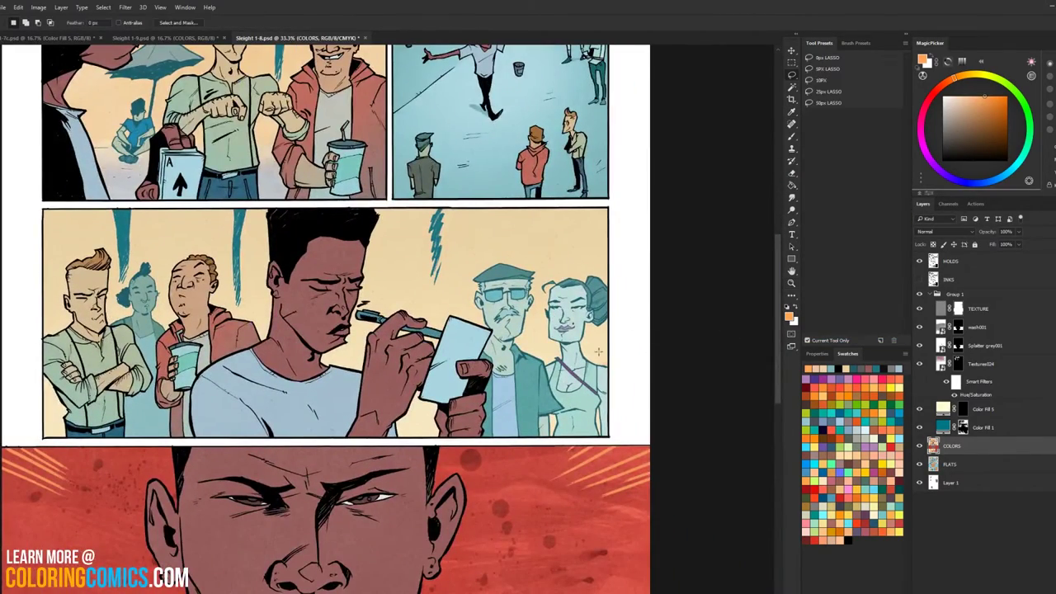
pyautogui.hotkey('ctrl', 'u')
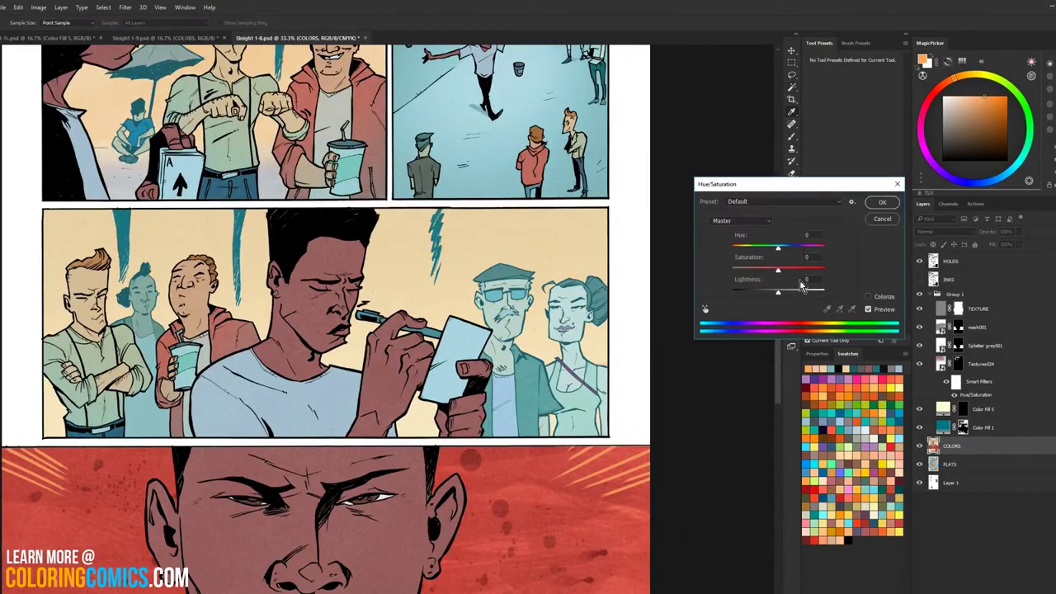
pyautogui.moveTo(786, 292); pyautogui.dragTo(760, 273)
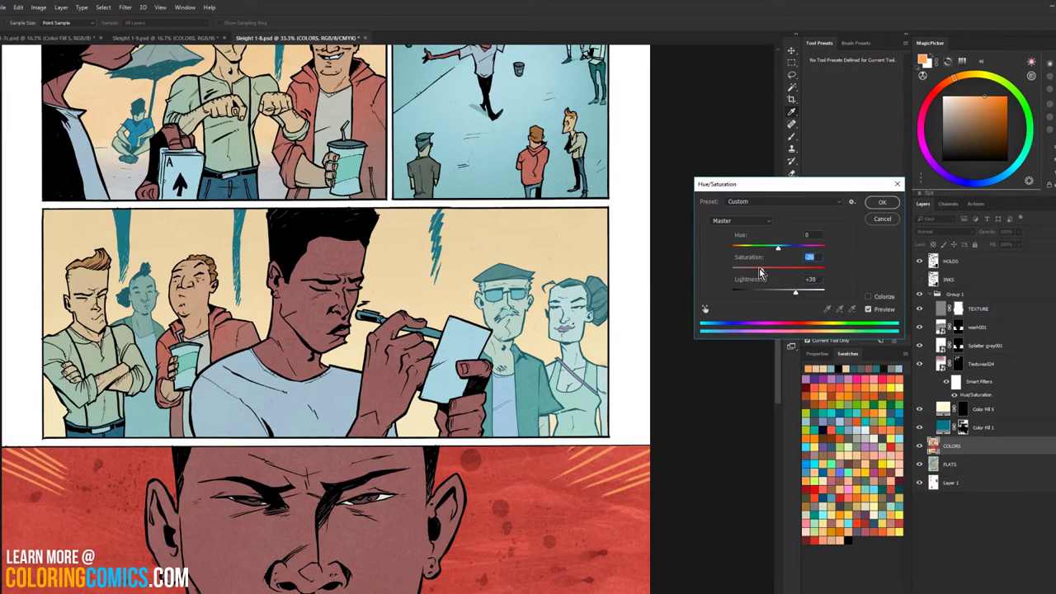
pyautogui.click(883, 203)
# Step: Lasso highlight areas on the seated figure's shirt, arms and legs and try to paint them white on the Color Fill 5 mask
pyautogui.moveTo(174, 118)
pyautogui.mouseDown()
pyautogui.moveTo(413, 432)
pyautogui.moveTo(405, 221)
pyautogui.mouseUp()
pyautogui.press('z')
pyautogui.click(411, 433)
pyautogui.click(404, 218)
pyautogui.press('l')
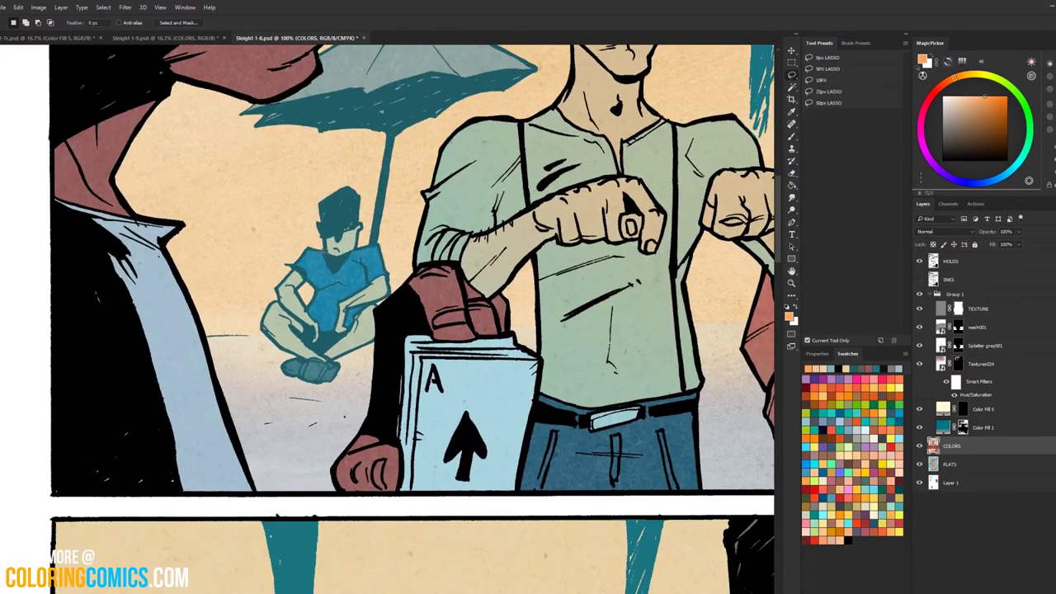
pyautogui.click(963, 410)
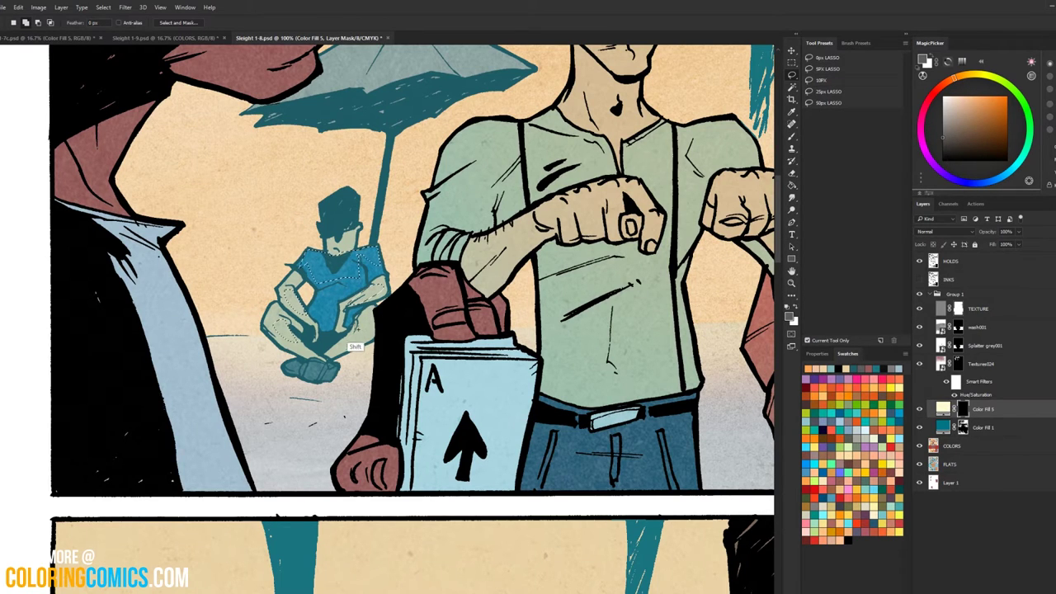
pyautogui.press('b')
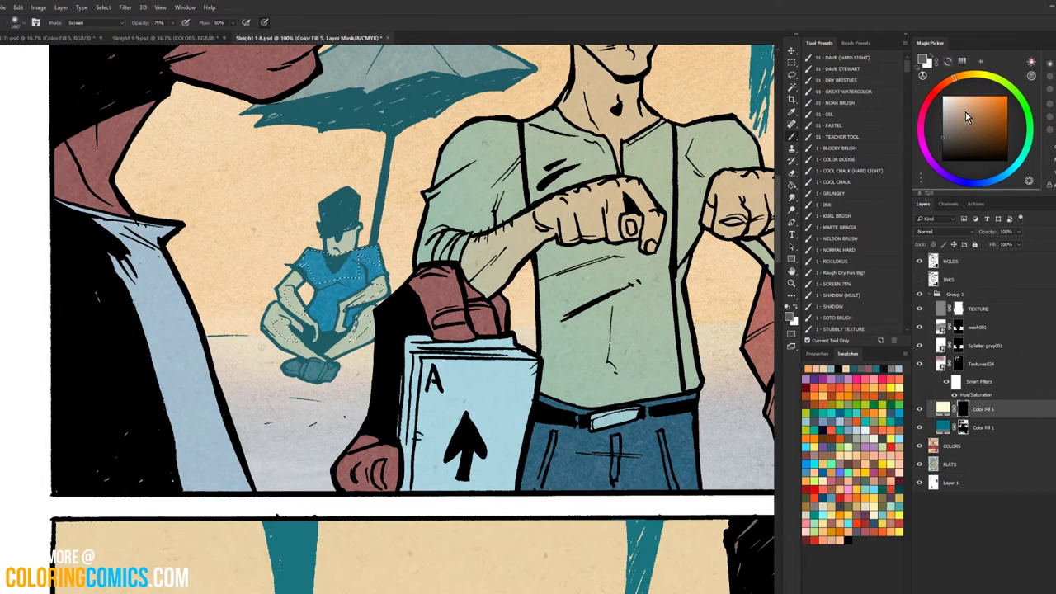
pyautogui.click(944, 97)
pyautogui.moveTo(365, 234); pyautogui.dragTo(140, 250)
pyautogui.moveTo(394, 238); pyautogui.dragTo(252, 252)
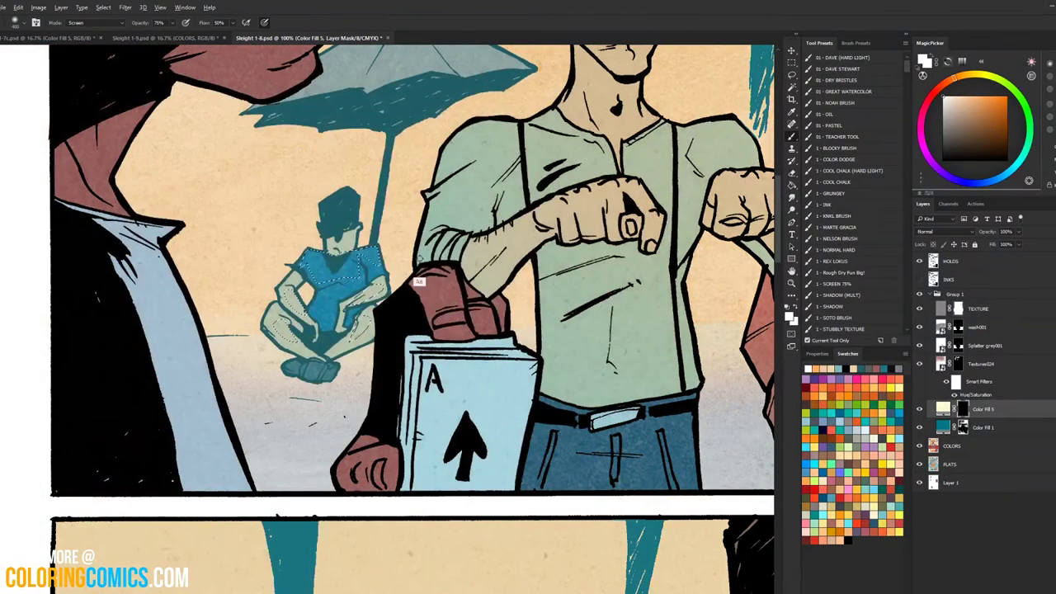
pyautogui.moveTo(397, 257); pyautogui.dragTo(423, 260)
# Step: Compare the Color Fill 5 layer and its mask with the same layer in the 1-7c page, toggling that layer's visibility
pyautogui.click(942, 409)
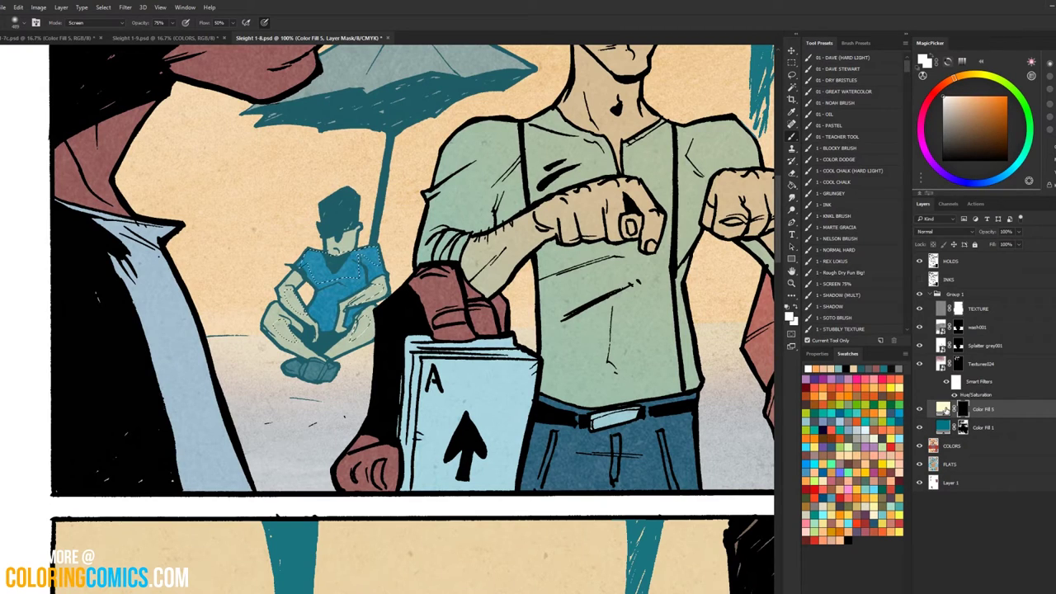
pyautogui.click(944, 409)
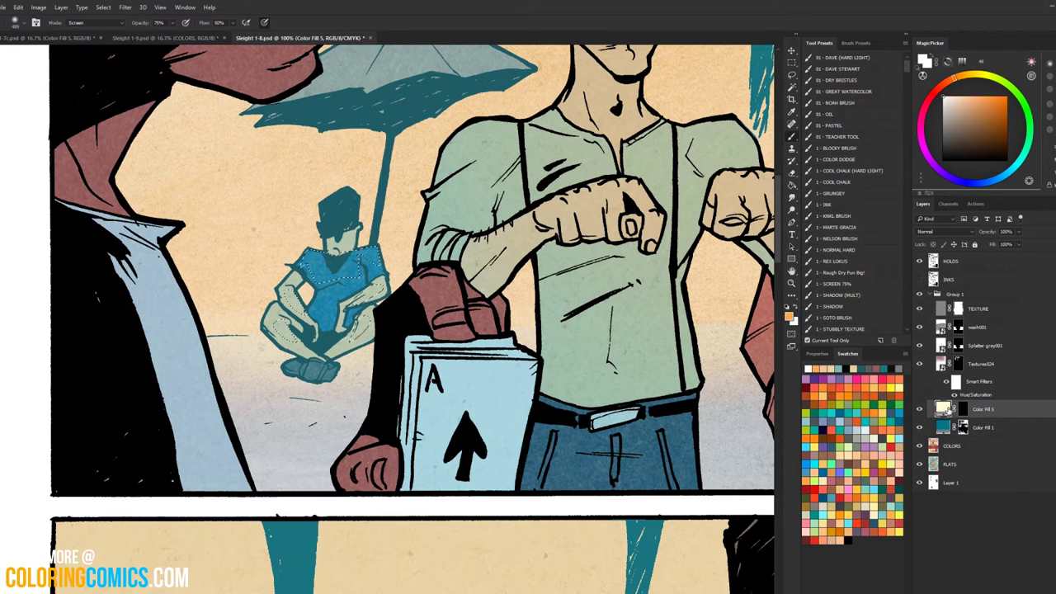
pyautogui.click(962, 410)
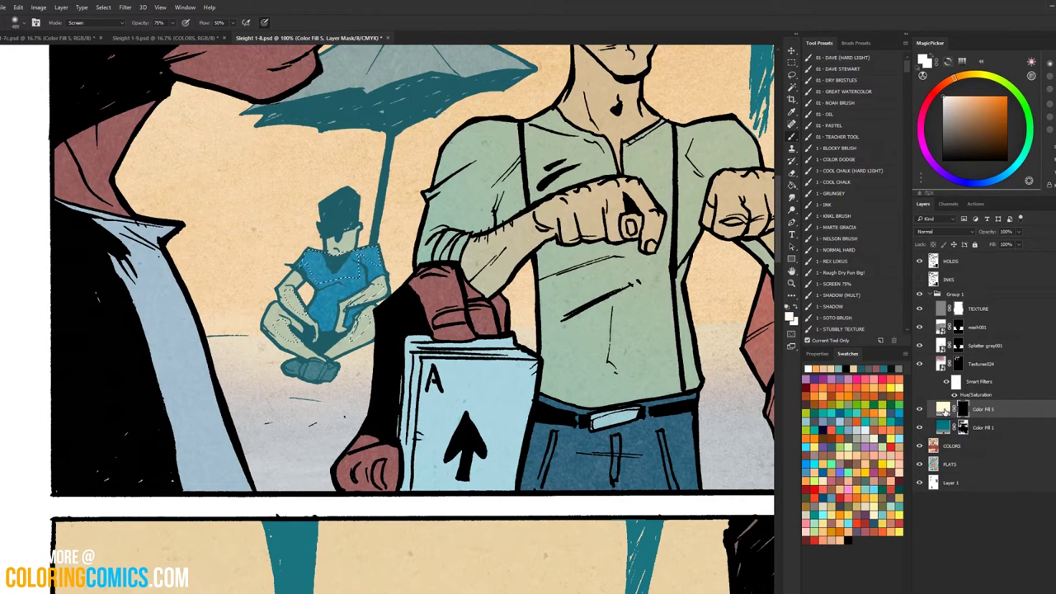
pyautogui.click(56, 39)
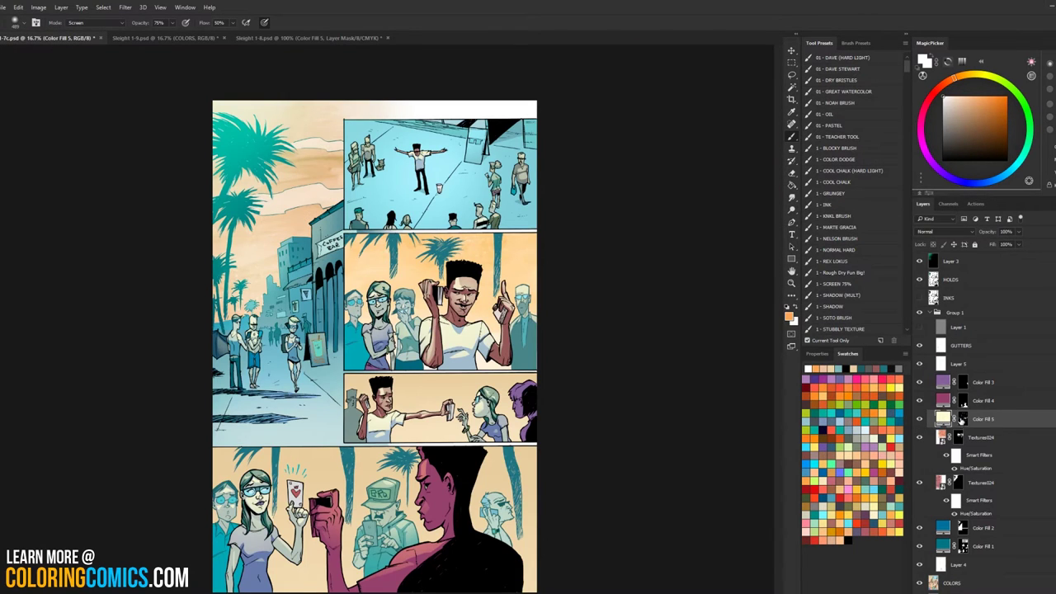
pyautogui.click(962, 419)
pyautogui.click(943, 418)
pyautogui.click(920, 418)
pyautogui.click(920, 418)
pyautogui.click(292, 39)
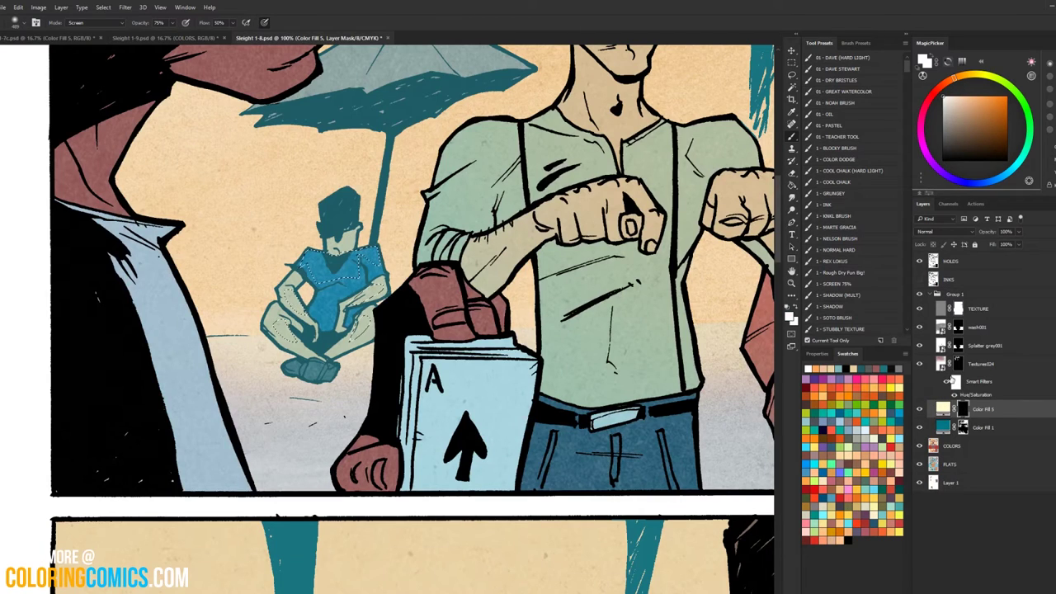
# Step: Try painting the seated figure's selected highlights white on the Color Fill 5 mask, and undo the stroke and the deselection
pyautogui.moveTo(660, 252); pyautogui.dragTo(561, 308)
pyautogui.moveTo(217, 325); pyautogui.dragTo(268, 312)
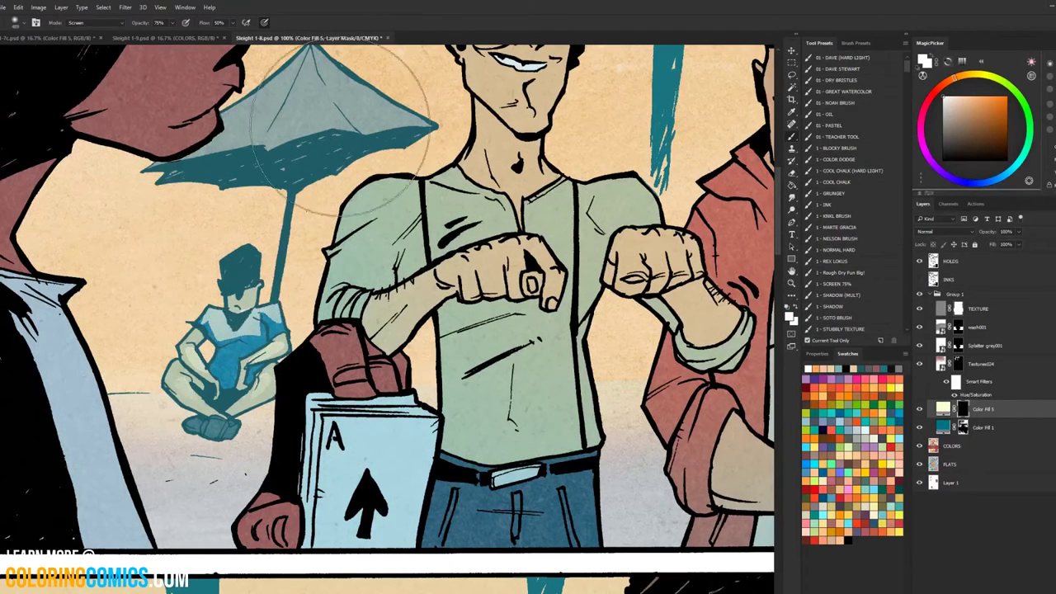
pyautogui.hotkey('ctrl', 'd')
pyautogui.hotkey('ctrl', 'alt', 'z')
pyautogui.hotkey('ctrl', 'alt', 'z')
# Step: Adjust the seated figure's highlight selection near the neck with the Lasso and paint it white on the Color Fill 5 mask
pyautogui.press('l')
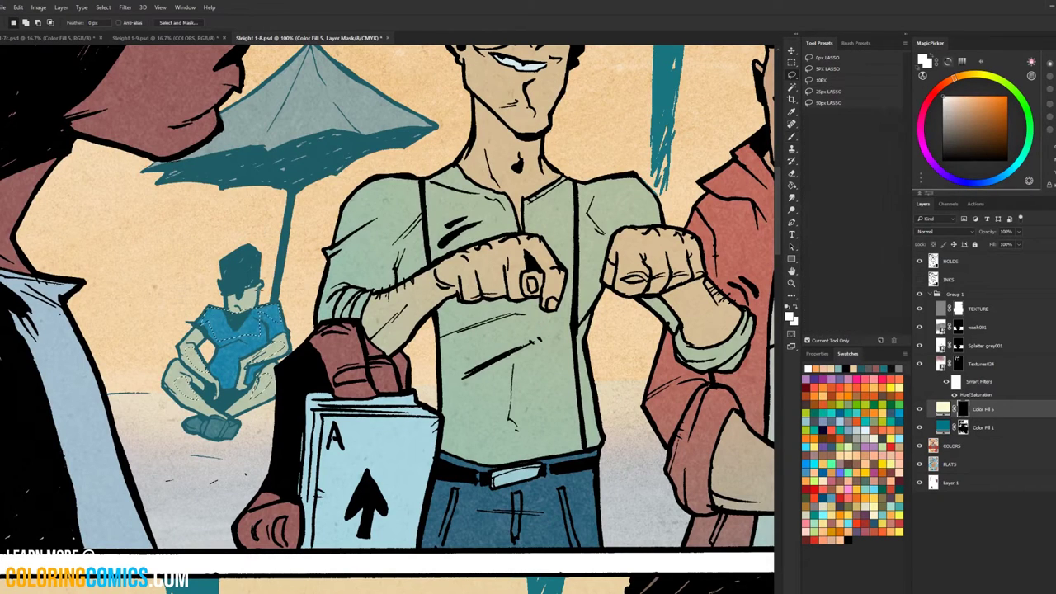
pyautogui.moveTo(250, 308)
pyautogui.mouseDown()
pyautogui.moveTo(234, 322)
pyautogui.moveTo(246, 299)
pyautogui.moveTo(250, 311)
pyautogui.mouseUp()
pyautogui.press('b')
# Step: Lasso highlight areas on the face, shirt and belly of the green-shirted man in the second panel
pyautogui.press('z')
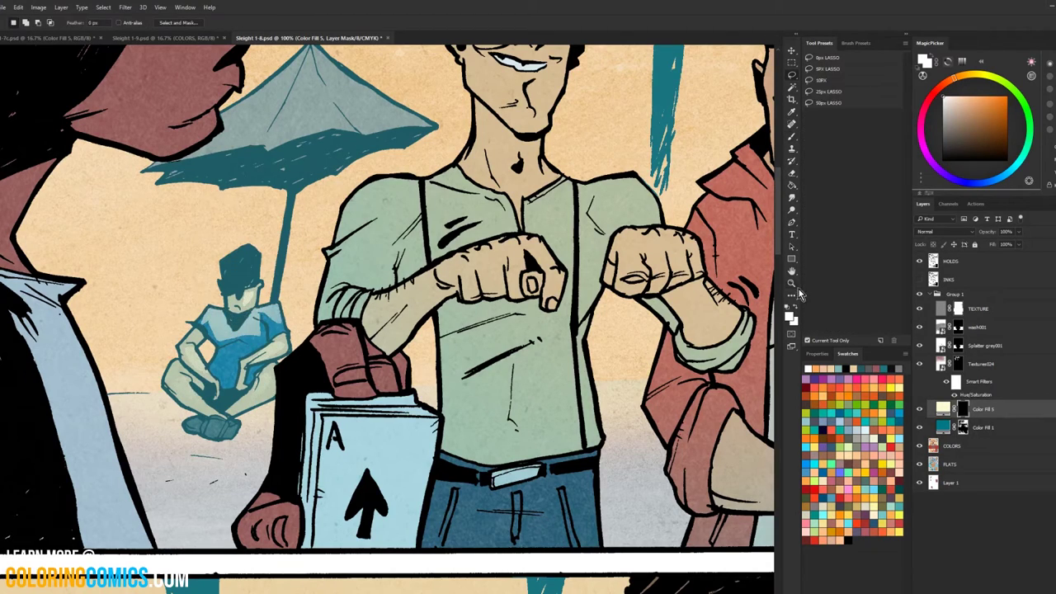
pyautogui.keyDown('alt'); pyautogui.click(638, 340); pyautogui.keyUp('alt')
pyautogui.keyDown('alt'); pyautogui.click(638, 340); pyautogui.keyUp('alt')
pyautogui.keyDown('alt'); pyautogui.click(637, 340); pyautogui.keyUp('alt')
pyautogui.keyDown('alt'); pyautogui.click(638, 340); pyautogui.keyUp('alt')
pyautogui.moveTo(638, 340); pyautogui.dragTo(452, 274)
pyautogui.click(591, 236)
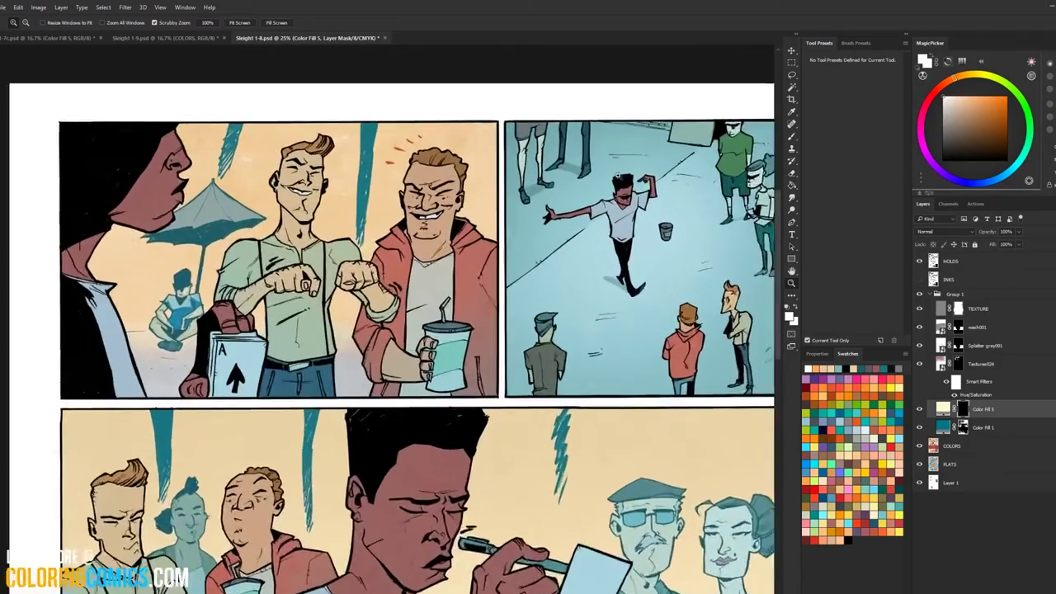
pyautogui.moveTo(514, 264); pyautogui.dragTo(456, 158)
pyautogui.click(603, 170)
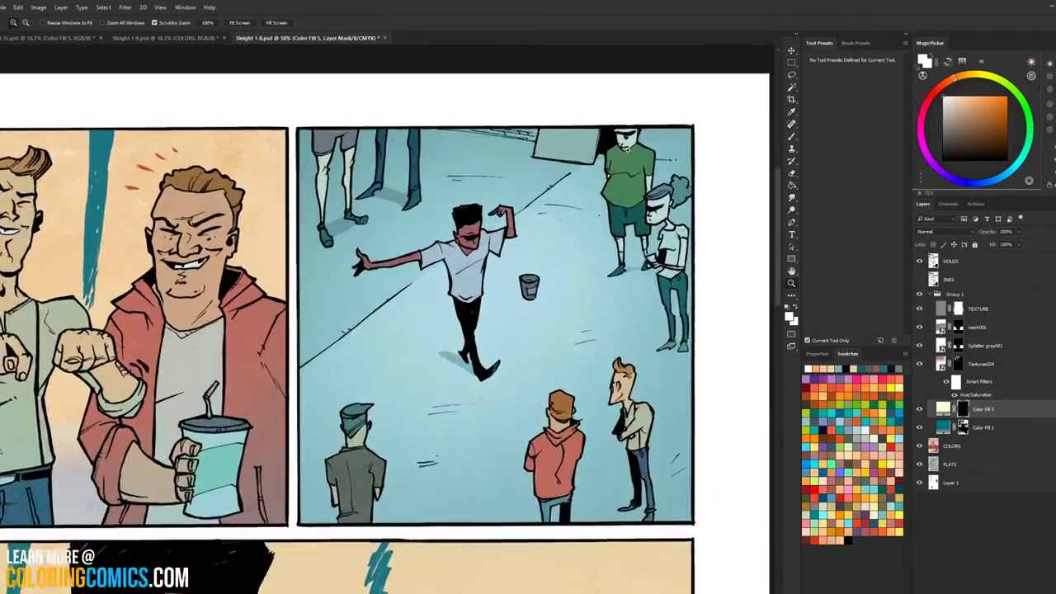
pyautogui.moveTo(602, 171); pyautogui.dragTo(513, 298)
pyautogui.click(560, 269)
pyautogui.click(560, 268)
pyautogui.press('l')
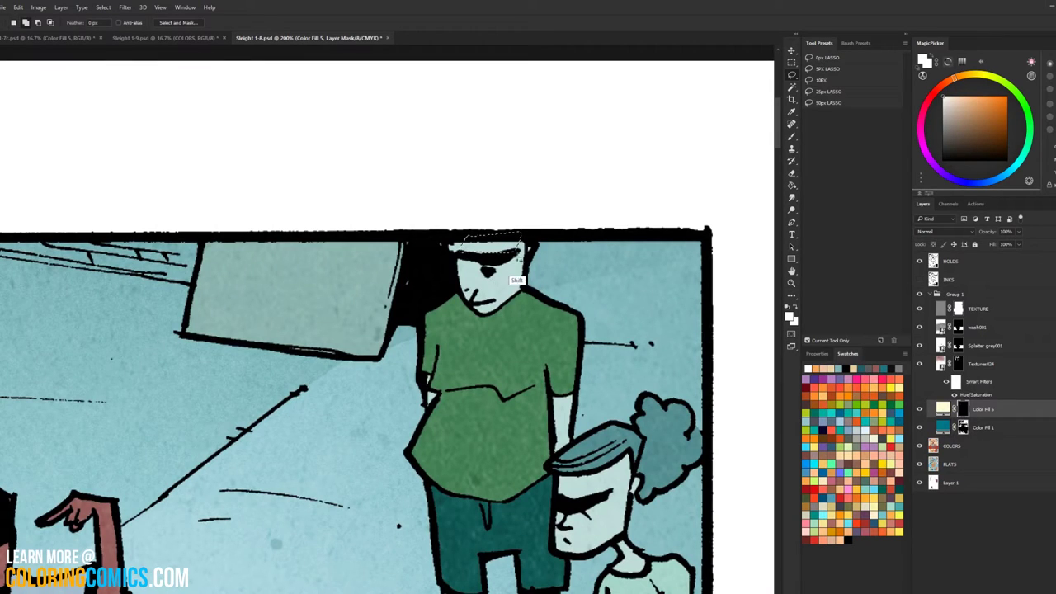
pyautogui.moveTo(506, 260)
pyautogui.mouseDown()
pyautogui.moveTo(503, 297)
pyautogui.moveTo(520, 256)
pyautogui.mouseUp()
pyautogui.moveTo(555, 311)
pyautogui.mouseDown()
pyautogui.moveTo(542, 212)
pyautogui.moveTo(566, 222)
pyautogui.moveTo(562, 287)
pyautogui.moveTo(504, 189)
pyautogui.moveTo(448, 198)
pyautogui.moveTo(413, 247)
pyautogui.moveTo(410, 194)
pyautogui.moveTo(515, 199)
pyautogui.mouseUp()
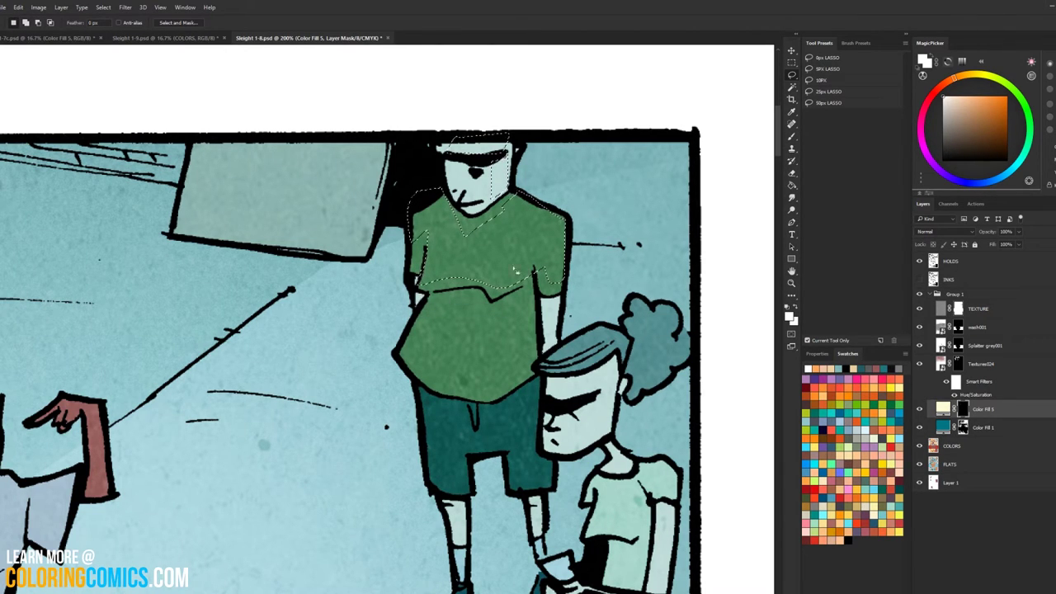
pyautogui.press('shift')
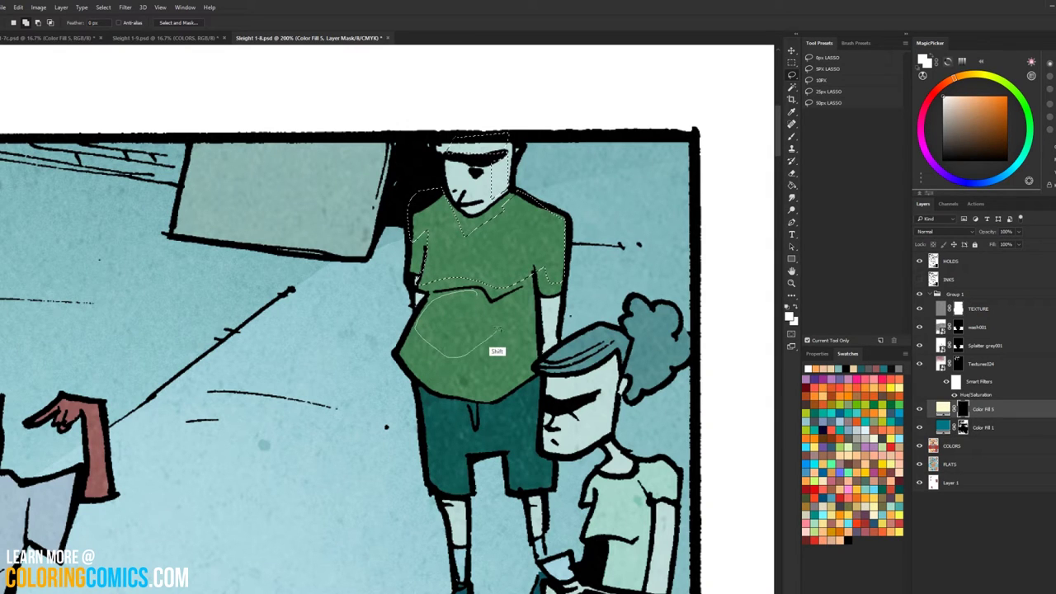
pyautogui.moveTo(497, 328); pyautogui.dragTo(495, 325)
# Step: Try painting the green-shirted man's selected highlights white on the Color Fill 5 mask, and undo the stroke and the deselection
pyautogui.press('b')
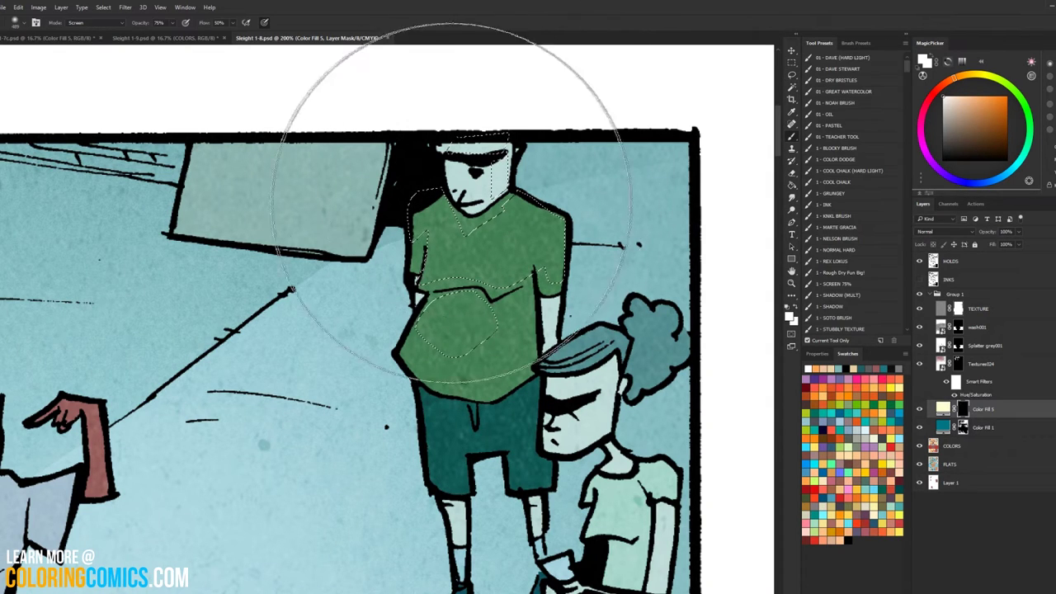
pyautogui.moveTo(456, 203); pyautogui.dragTo(511, 157)
pyautogui.press('l')
pyautogui.hotkey('ctrl', 'd')
pyautogui.press('b')
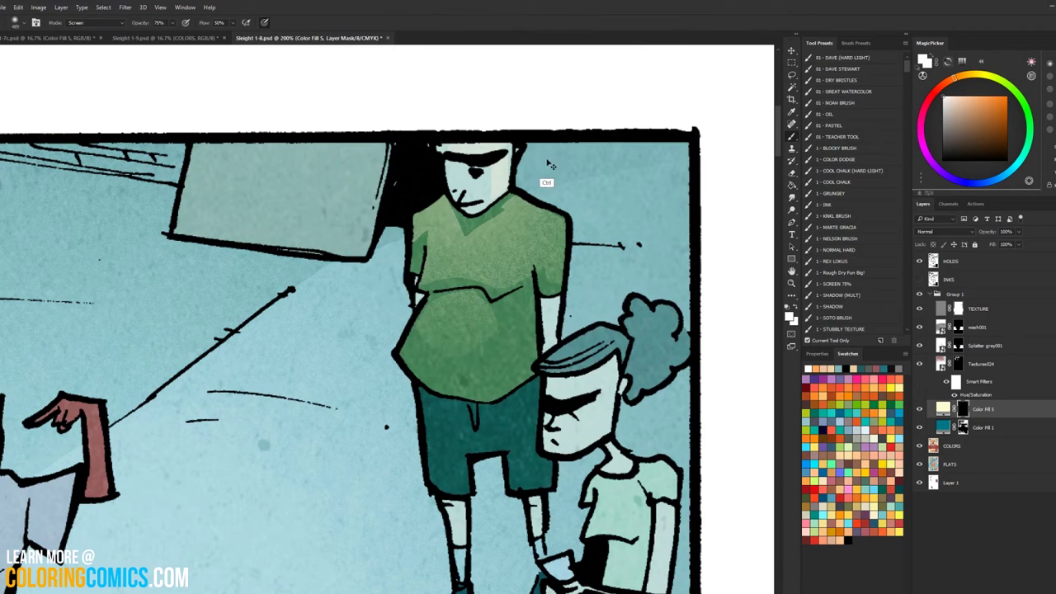
pyautogui.hotkey('ctrl', 'z')
pyautogui.hotkey('ctrl', 'z')
# Step: Adjust the green-shirted man's highlight selection near the collar with the Lasso, paint it white on the Color Fill 5 mask and deselect
pyautogui.press('l')
pyautogui.moveTo(505, 211)
pyautogui.mouseDown()
pyautogui.moveTo(495, 218)
pyautogui.moveTo(531, 177)
pyautogui.mouseUp()
pyautogui.press('b')
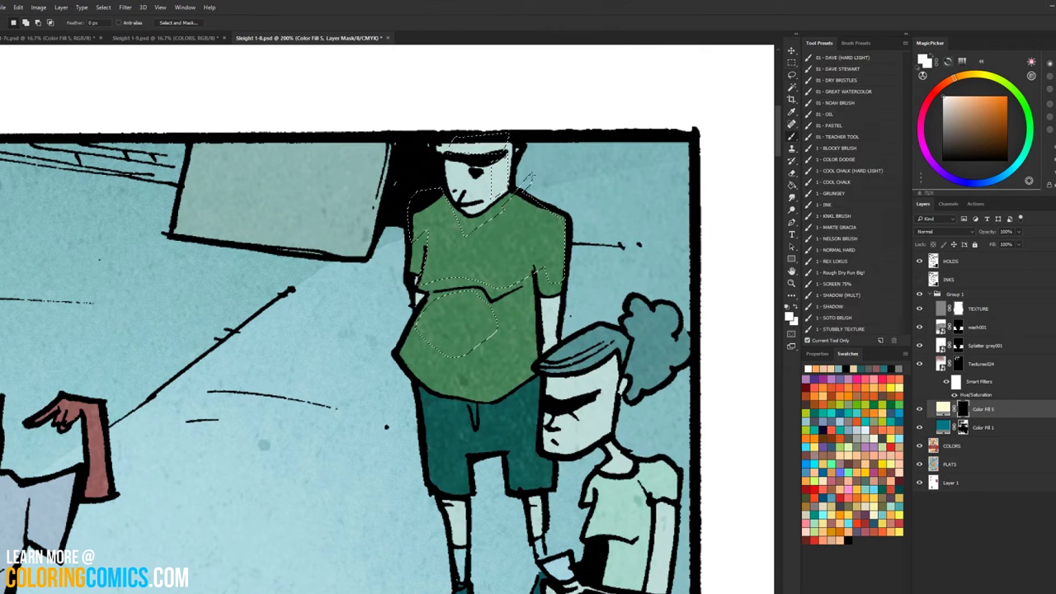
pyautogui.press('b')
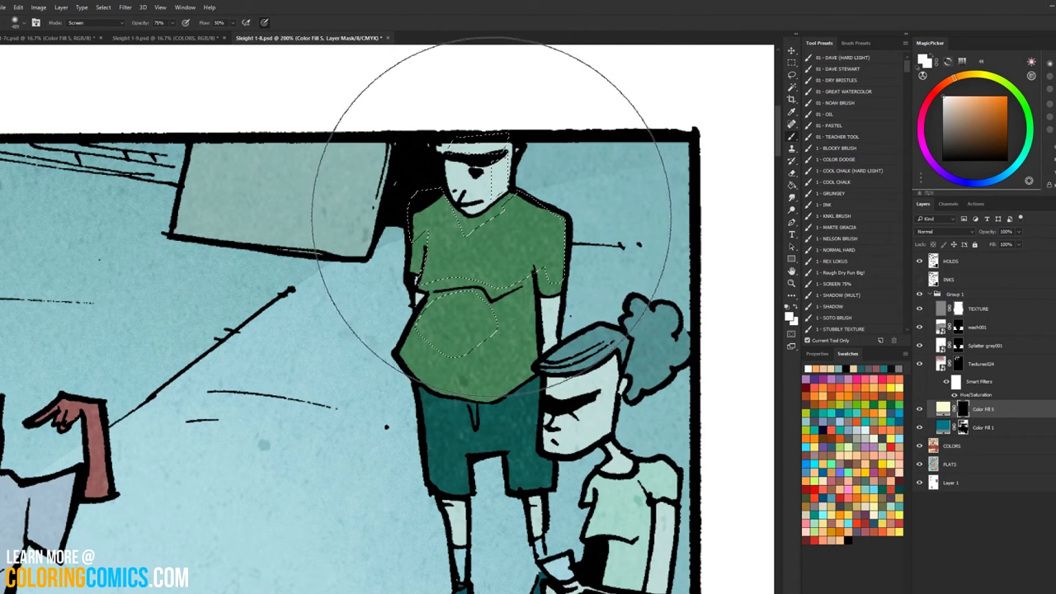
pyautogui.press('l')
pyautogui.press('b')
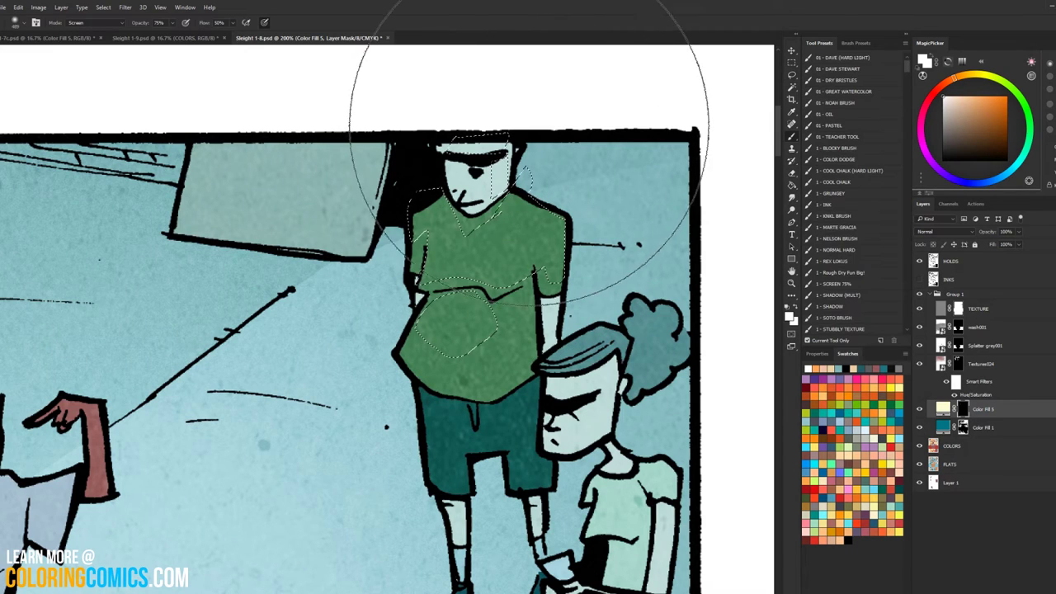
pyautogui.press('alt')
pyautogui.press('l')
pyautogui.hotkey('alt', 'e')
pyautogui.press('alt')
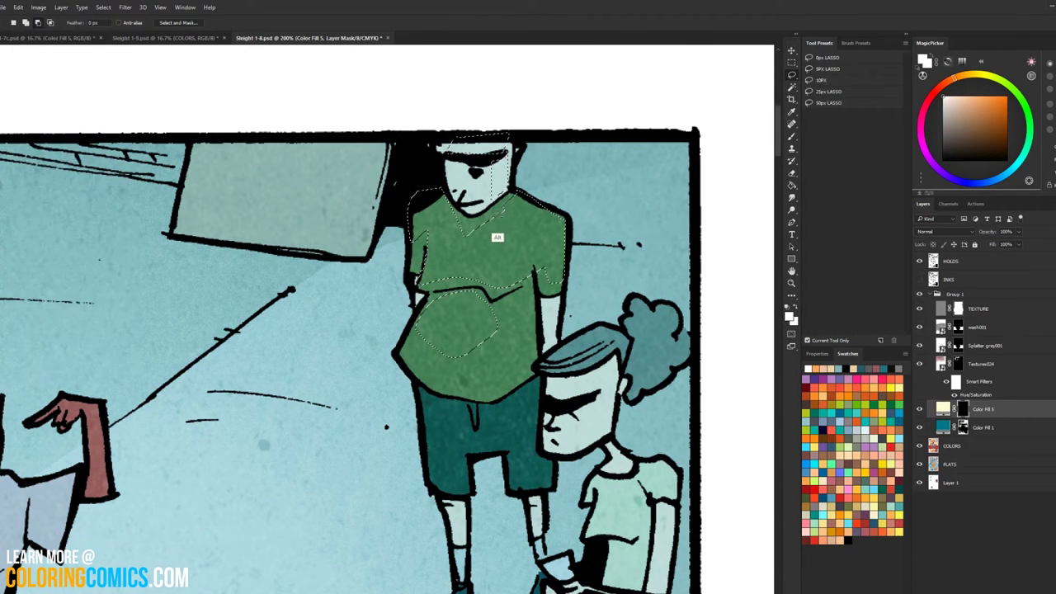
pyautogui.moveTo(498, 214); pyautogui.dragTo(533, 190)
pyautogui.press('b')
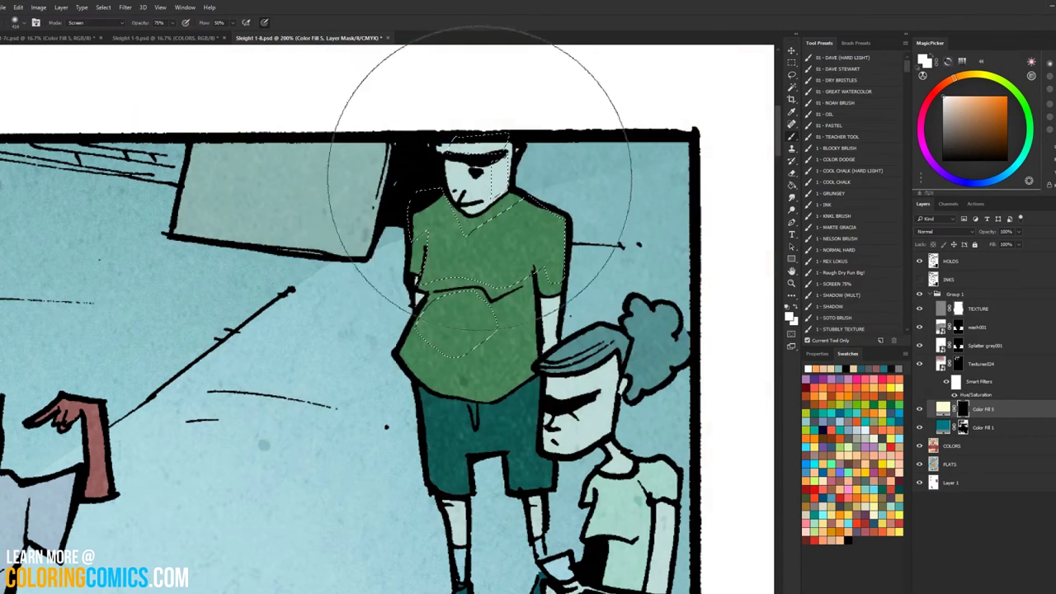
pyautogui.moveTo(483, 141); pyautogui.dragTo(589, 107)
pyautogui.press('l')
pyautogui.hotkey('ctrl', 'd')
# Step: Lasso highlight areas on the hair, face and shirt of the woman beside him and paint them white on the Color Fill 5 mask
pyautogui.press('z')
pyautogui.keyDown('alt'); pyautogui.click(726, 303); pyautogui.keyUp('alt')
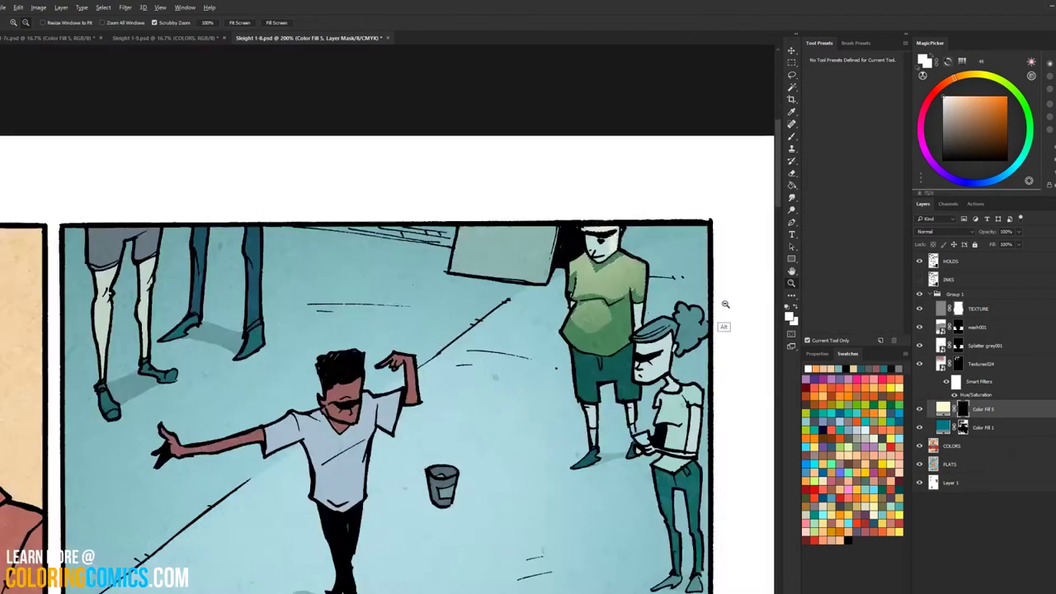
pyautogui.keyDown('alt'); pyautogui.click(726, 305); pyautogui.keyUp('alt')
pyautogui.moveTo(716, 299); pyautogui.dragTo(600, 186)
pyautogui.click(588, 238)
pyautogui.press('l')
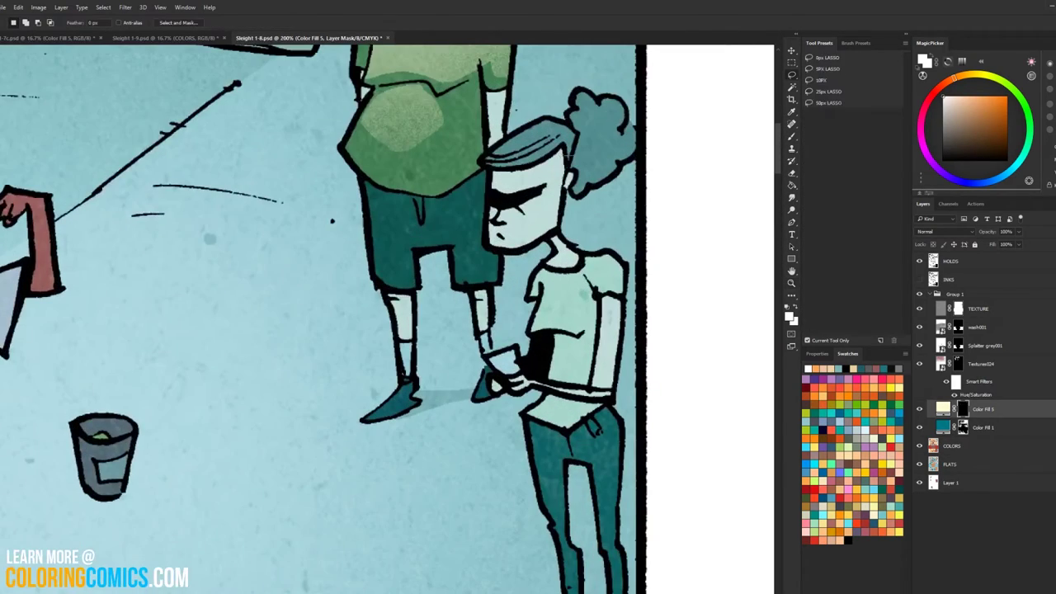
pyautogui.moveTo(540, 122); pyautogui.dragTo(544, 121)
pyautogui.moveTo(606, 106)
pyautogui.mouseDown()
pyautogui.moveTo(585, 98)
pyautogui.moveTo(588, 172)
pyautogui.moveTo(541, 190)
pyautogui.moveTo(524, 246)
pyautogui.moveTo(550, 230)
pyautogui.moveTo(557, 170)
pyautogui.moveTo(545, 172)
pyautogui.mouseUp()
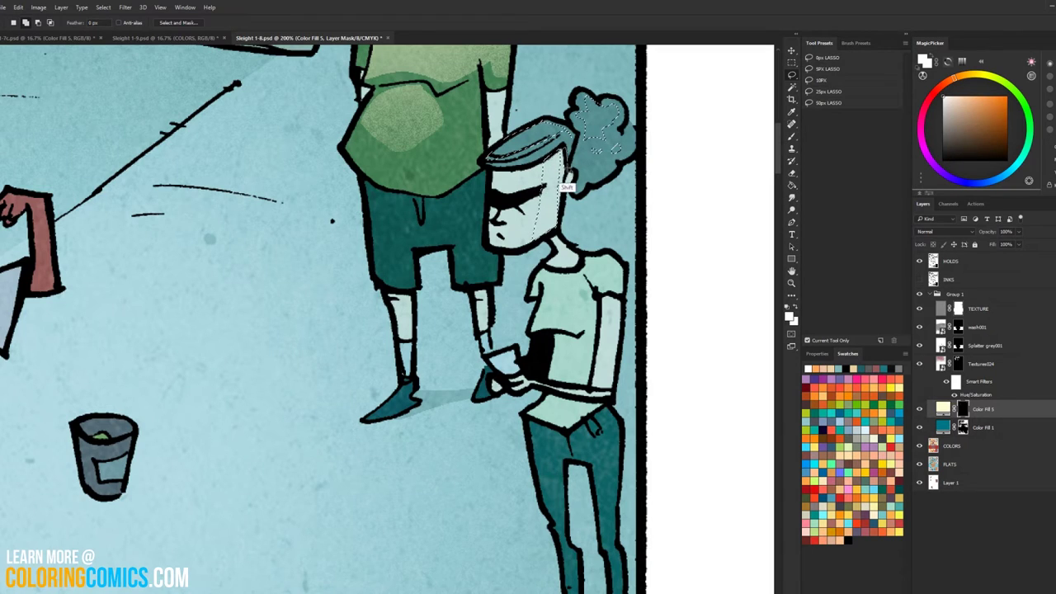
pyautogui.moveTo(545, 223); pyautogui.dragTo(549, 231)
pyautogui.moveTo(607, 246)
pyautogui.mouseDown()
pyautogui.moveTo(599, 273)
pyautogui.moveTo(622, 262)
pyautogui.mouseUp()
pyautogui.moveTo(583, 297)
pyautogui.mouseDown()
pyautogui.moveTo(552, 284)
pyautogui.moveTo(533, 321)
pyautogui.moveTo(573, 323)
pyautogui.moveTo(582, 264)
pyautogui.mouseUp()
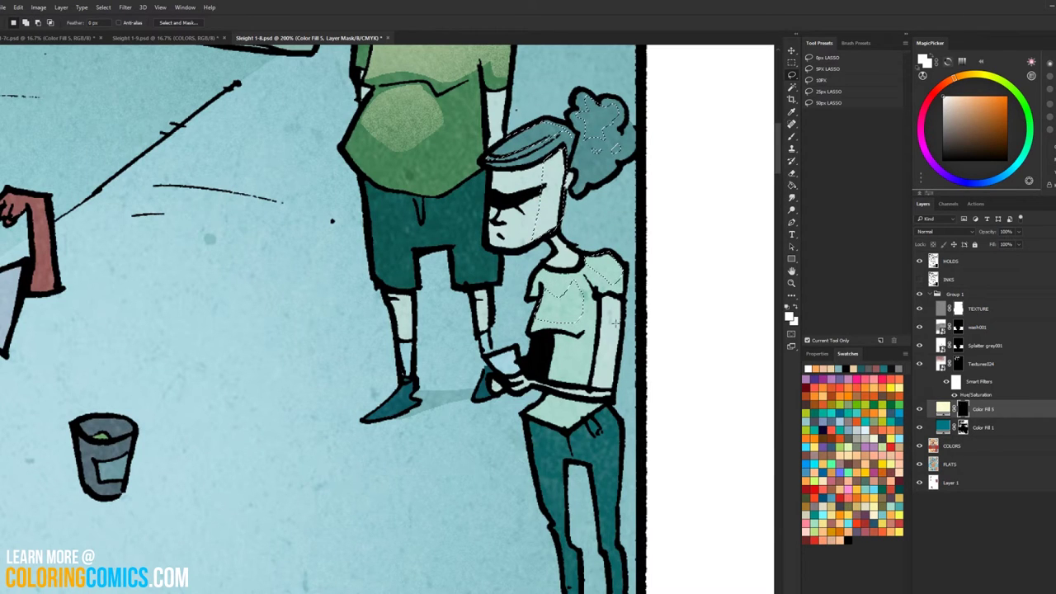
pyautogui.moveTo(634, 198)
pyautogui.mouseDown()
pyautogui.moveTo(611, 138)
pyautogui.moveTo(607, 237)
pyautogui.mouseUp()
pyautogui.press('b')
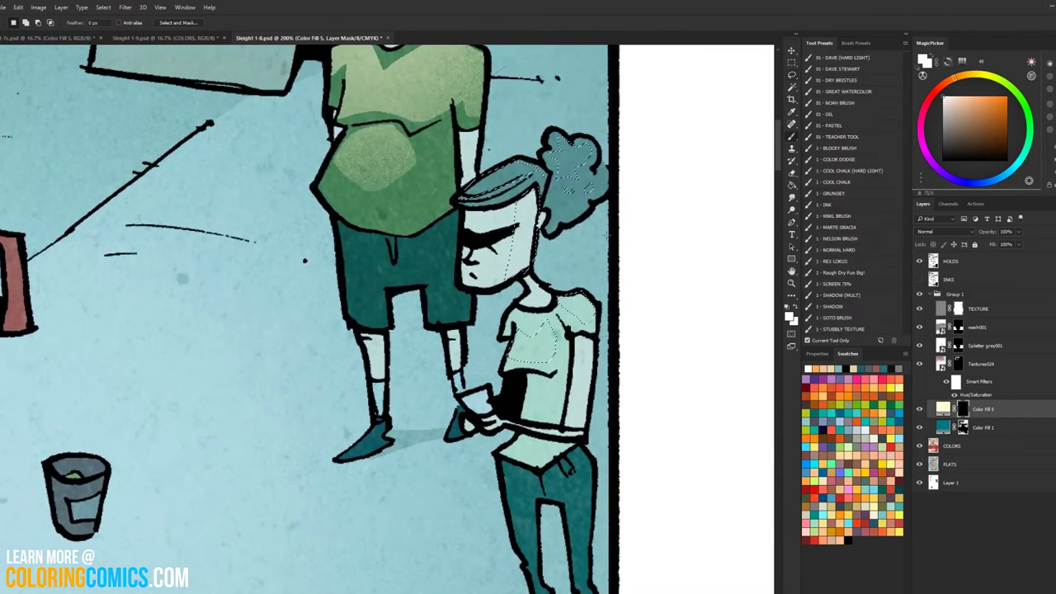
# Step: Lasso highlights on the hair, shirt shoulder and sleeve of the man with crossed arms and paint them white on the Color Fill 5 mask
pyautogui.press('z')
pyautogui.keyDown('alt'); pyautogui.click(727, 310); pyautogui.keyUp('alt')
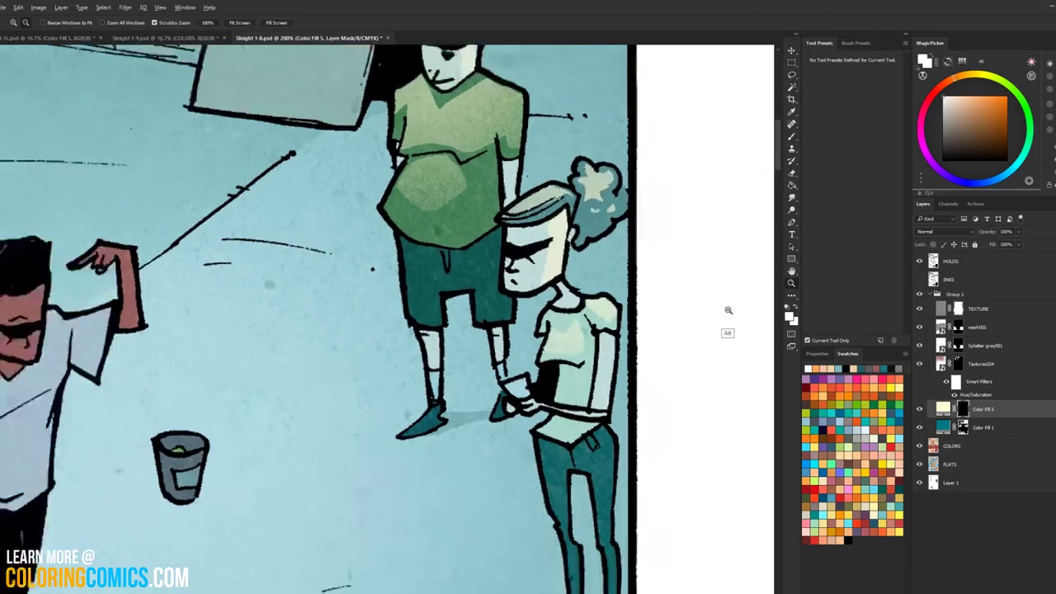
pyautogui.keyDown('alt'); pyautogui.click(727, 310); pyautogui.keyUp('alt')
pyautogui.moveTo(666, 320); pyautogui.dragTo(591, 187)
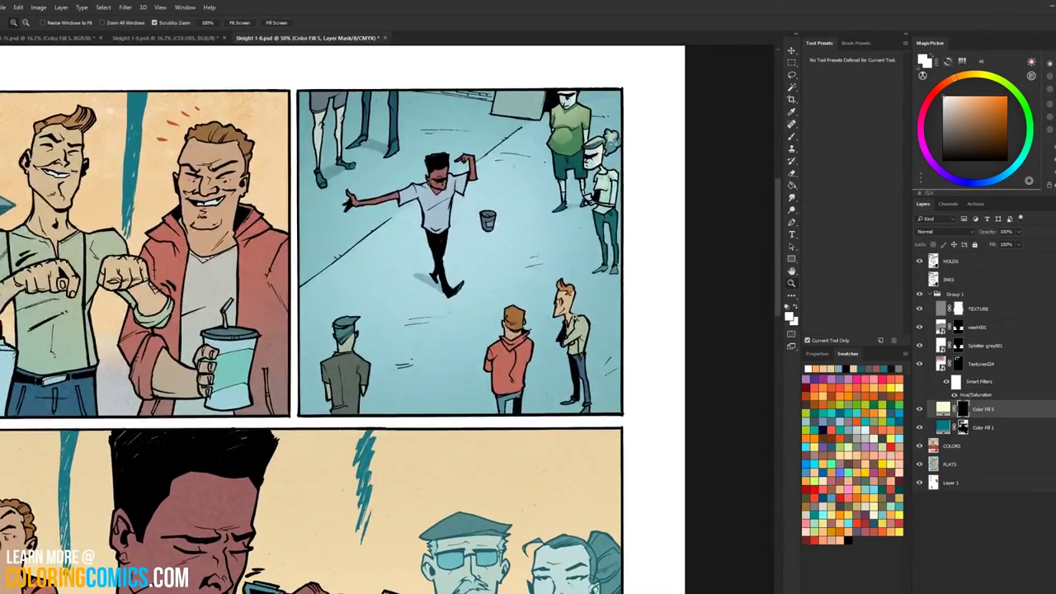
pyautogui.click(577, 311)
pyautogui.click(577, 310)
pyautogui.click(577, 310)
pyautogui.press('l')
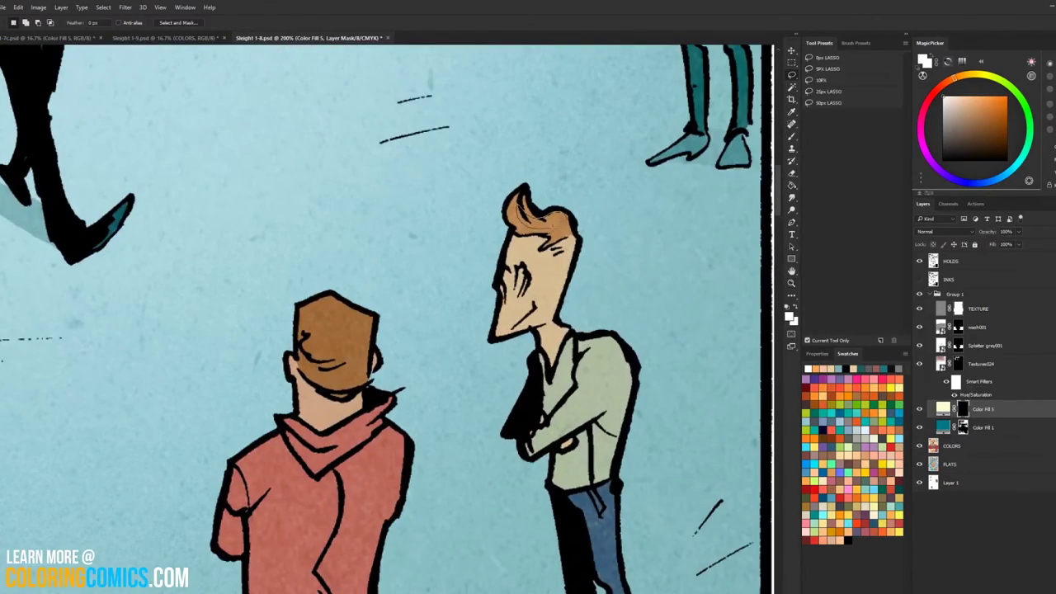
pyautogui.moveTo(591, 254); pyautogui.dragTo(572, 132)
pyautogui.moveTo(570, 214); pyautogui.dragTo(564, 231)
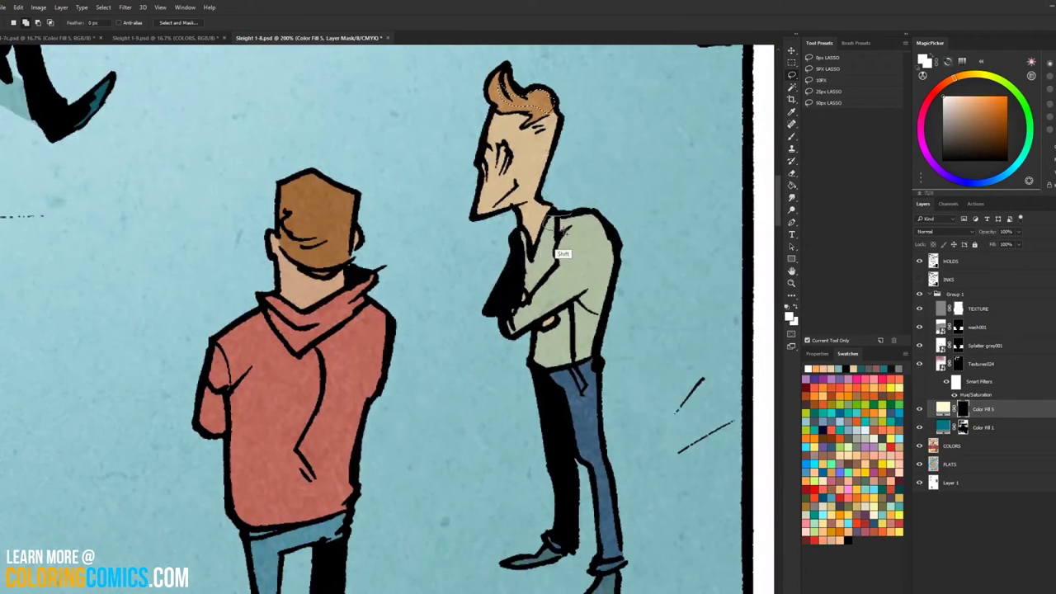
pyautogui.moveTo(569, 269)
pyautogui.mouseDown()
pyautogui.moveTo(547, 300)
pyautogui.moveTo(602, 261)
pyautogui.moveTo(594, 216)
pyautogui.moveTo(584, 277)
pyautogui.moveTo(562, 268)
pyautogui.moveTo(528, 307)
pyautogui.mouseUp()
pyautogui.press('b')
pyautogui.moveTo(554, 179); pyautogui.dragTo(530, 181)
pyautogui.hotkey('ctrl', 'd')
# Step: Lasso highlights on the red-hoodie man's hair, hood, upper back and hem, and paint them white on the Color Fill 5 mask
pyautogui.press('l')
pyautogui.moveTo(589, 197); pyautogui.dragTo(727, 222)
pyautogui.moveTo(736, 209); pyautogui.dragTo(719, 186)
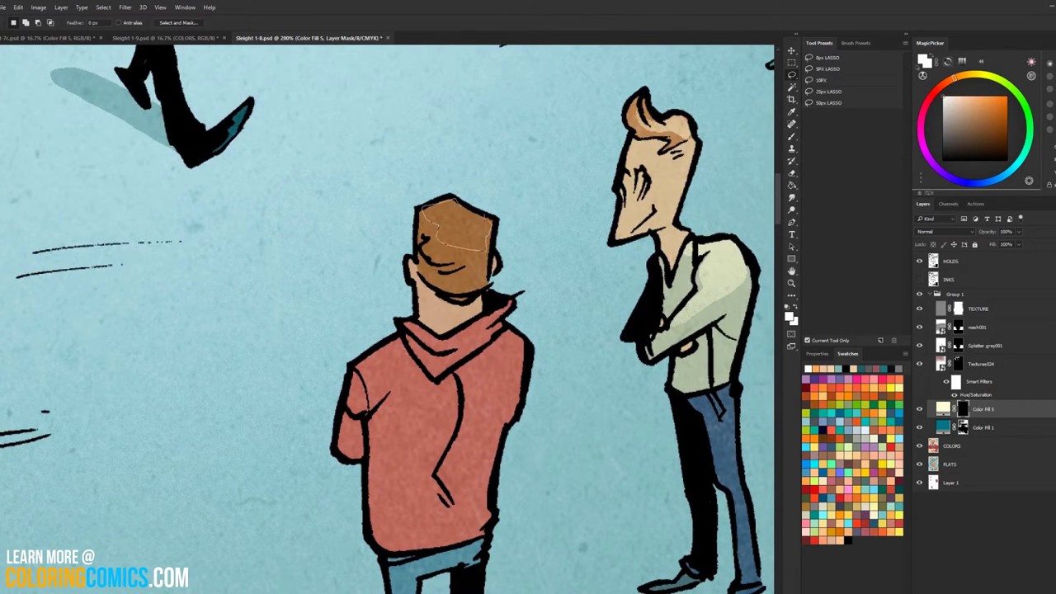
pyautogui.moveTo(496, 180); pyautogui.dragTo(501, 104)
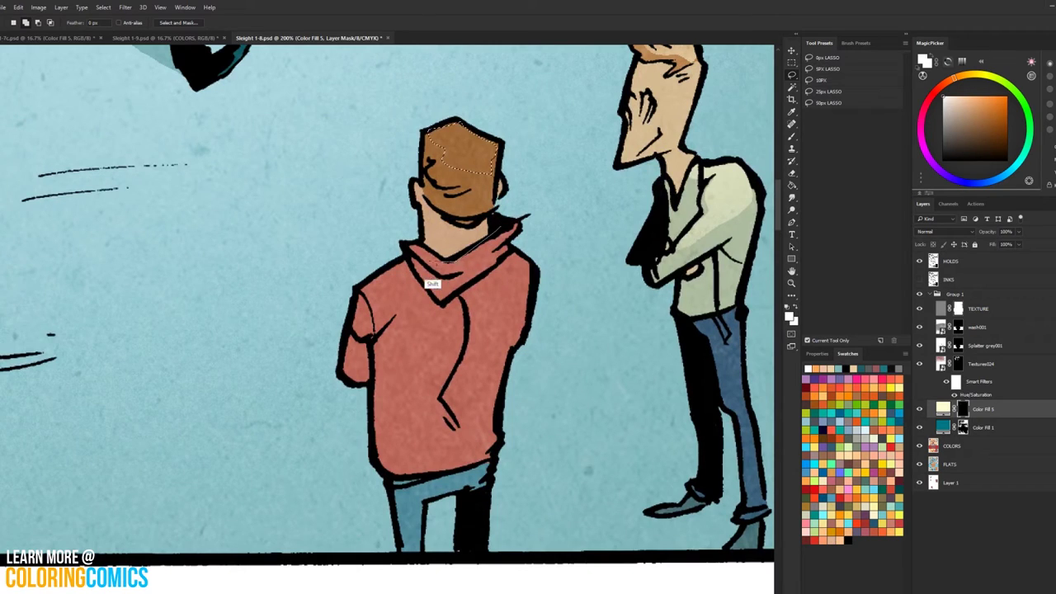
pyautogui.moveTo(427, 299)
pyautogui.mouseDown()
pyautogui.moveTo(522, 146)
pyautogui.moveTo(425, 278)
pyautogui.moveTo(388, 269)
pyautogui.moveTo(361, 288)
pyautogui.moveTo(347, 335)
pyautogui.mouseUp()
pyautogui.moveTo(391, 373)
pyautogui.mouseDown()
pyautogui.moveTo(437, 363)
pyautogui.moveTo(525, 313)
pyautogui.moveTo(533, 273)
pyautogui.moveTo(508, 254)
pyautogui.moveTo(445, 304)
pyautogui.moveTo(431, 302)
pyautogui.moveTo(417, 251)
pyautogui.mouseUp()
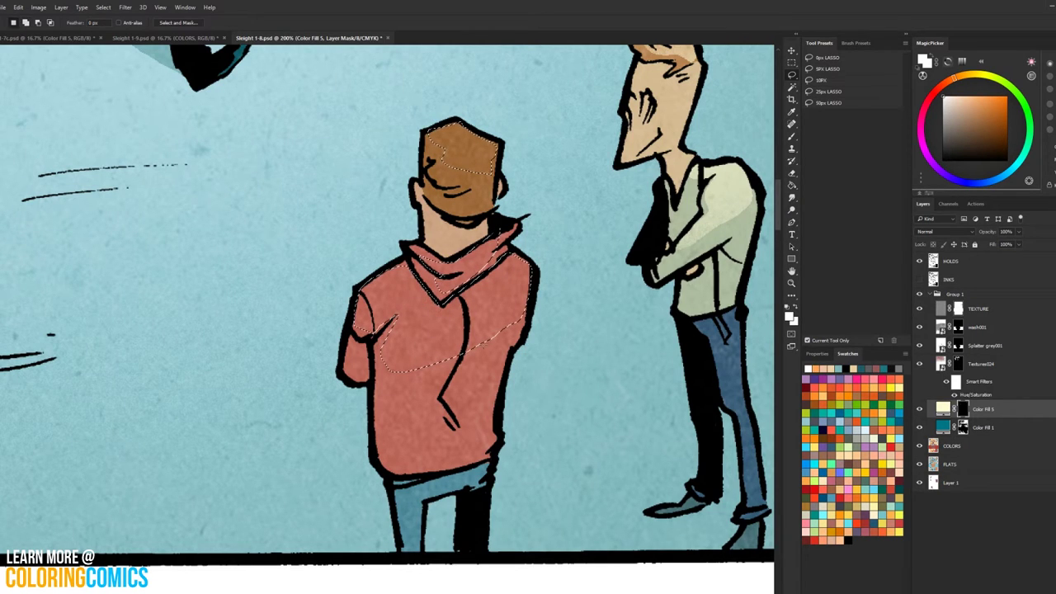
pyautogui.moveTo(462, 420)
pyautogui.mouseDown()
pyautogui.moveTo(406, 445)
pyautogui.moveTo(472, 421)
pyautogui.mouseUp()
pyautogui.press('b')
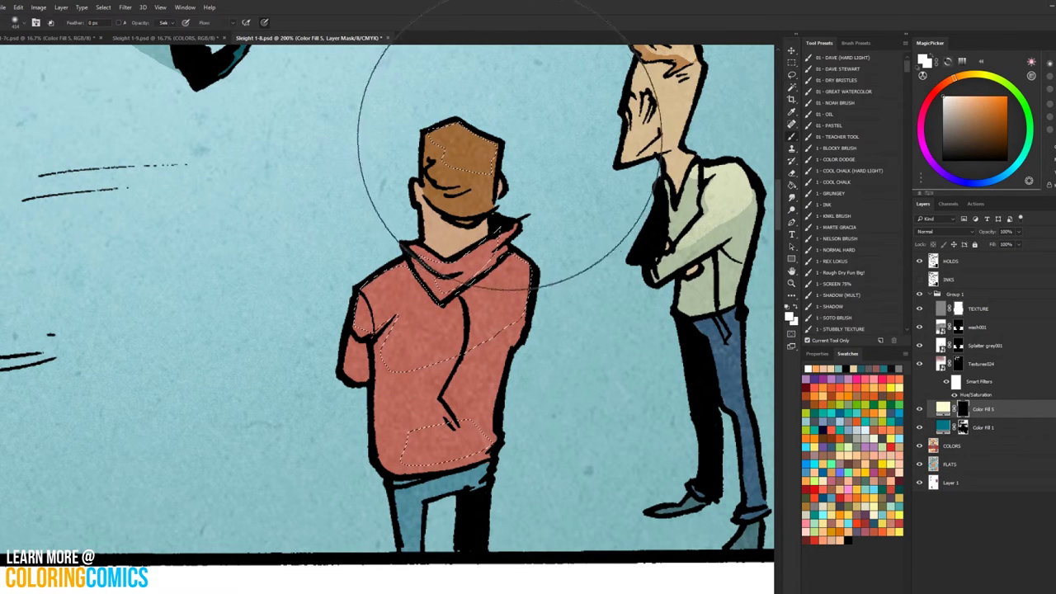
pyautogui.moveTo(409, 380)
pyautogui.mouseDown()
pyautogui.moveTo(579, 177)
pyautogui.moveTo(536, 169)
pyautogui.mouseUp()
pyautogui.hotkey('ctrl', 'd')
# Step: Lasso highlights on the hair and shoulders of the grey-shirted man seen from behind and paint them white on the Color Fill 5 mask
pyautogui.press('l')
pyautogui.click(793, 284)
pyautogui.moveTo(672, 349); pyautogui.dragTo(614, 342)
pyautogui.moveTo(635, 239)
pyautogui.mouseDown()
pyautogui.moveTo(627, 311)
pyautogui.moveTo(634, 165)
pyautogui.mouseUp()
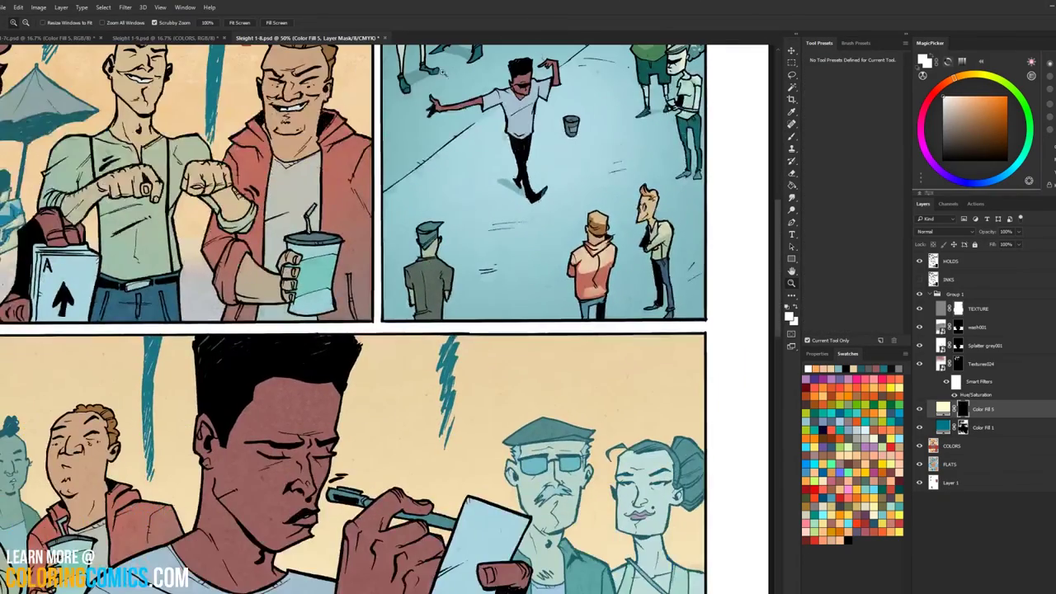
pyautogui.click(431, 258)
pyautogui.press('l')
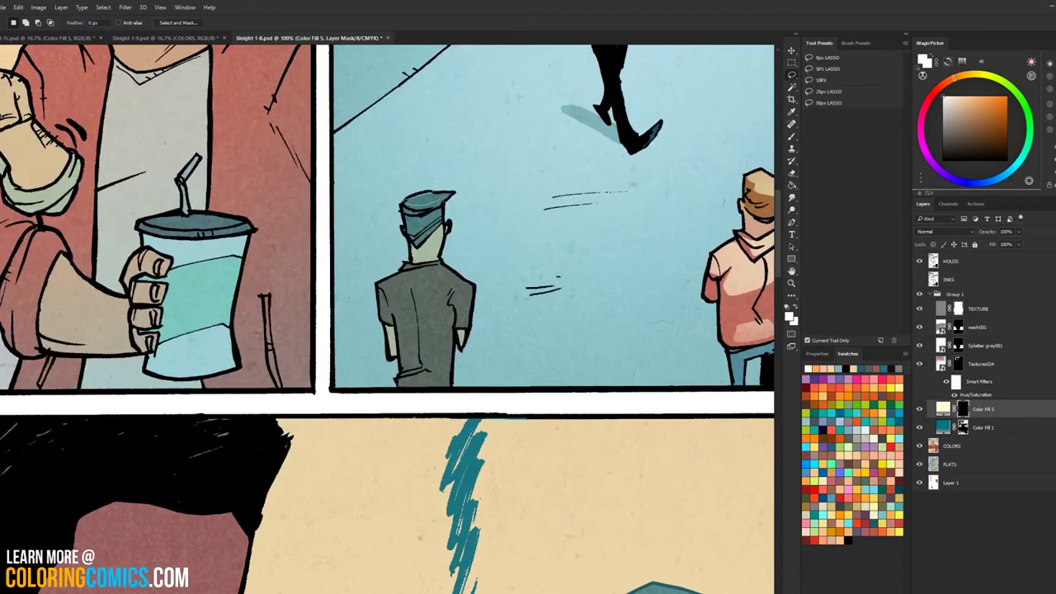
pyautogui.moveTo(452, 243); pyautogui.dragTo(429, 234)
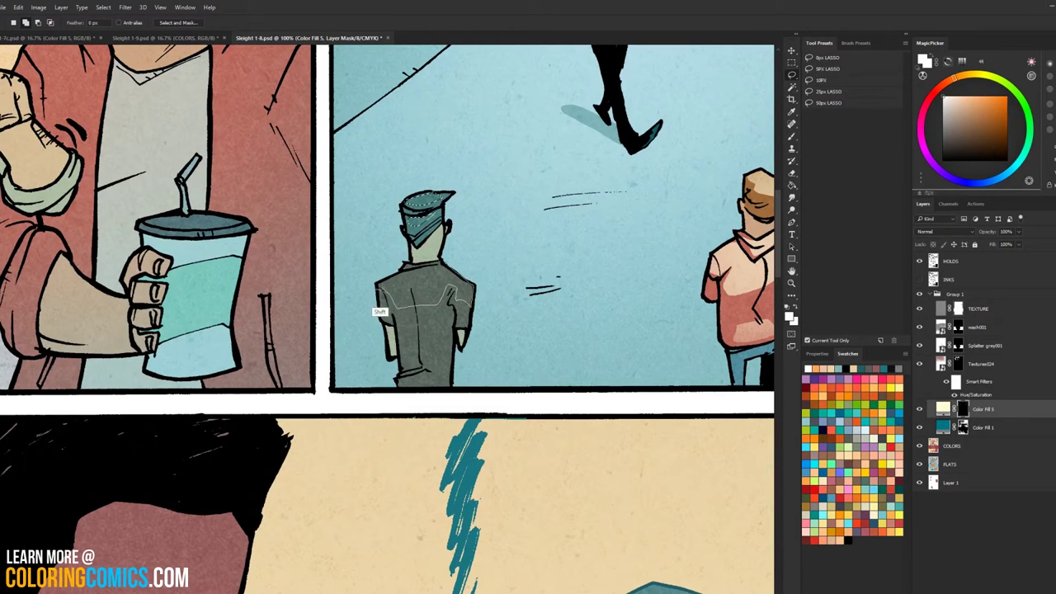
pyautogui.moveTo(377, 288)
pyautogui.mouseDown()
pyautogui.moveTo(401, 271)
pyautogui.moveTo(453, 289)
pyautogui.mouseUp()
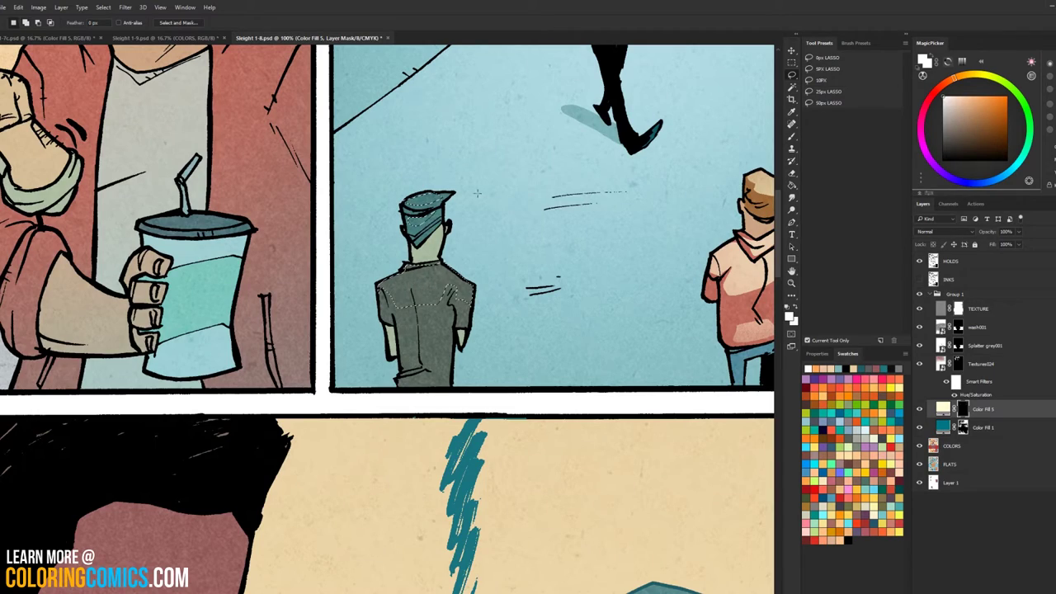
pyautogui.press('b')
pyautogui.moveTo(479, 224); pyautogui.dragTo(453, 229)
pyautogui.hotkey('ctrl', 'd')
# Step: Lasso a second highlight tier on the red-hoodie man's hair and shoulders, and paint it white on the Color Fill 5 mask
pyautogui.press('l')
pyautogui.click(792, 282)
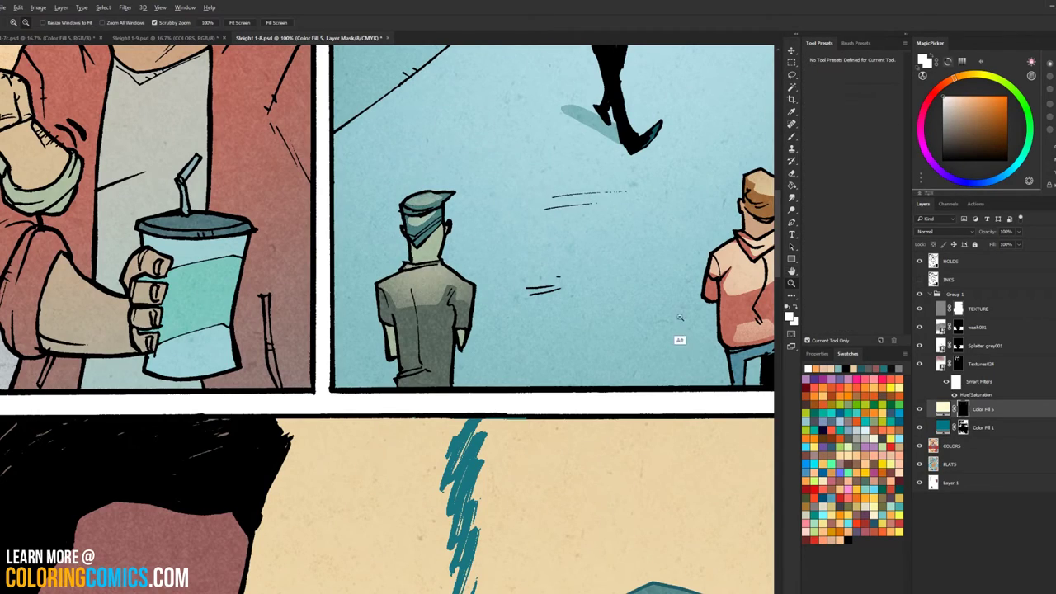
pyautogui.keyDown('alt'); pyautogui.click(680, 317); pyautogui.keyUp('alt')
pyautogui.keyDown('alt'); pyautogui.click(679, 317); pyautogui.keyUp('alt')
pyautogui.keyDown('alt'); pyautogui.click(679, 316); pyautogui.keyUp('alt')
pyautogui.moveTo(680, 317); pyautogui.dragTo(506, 347)
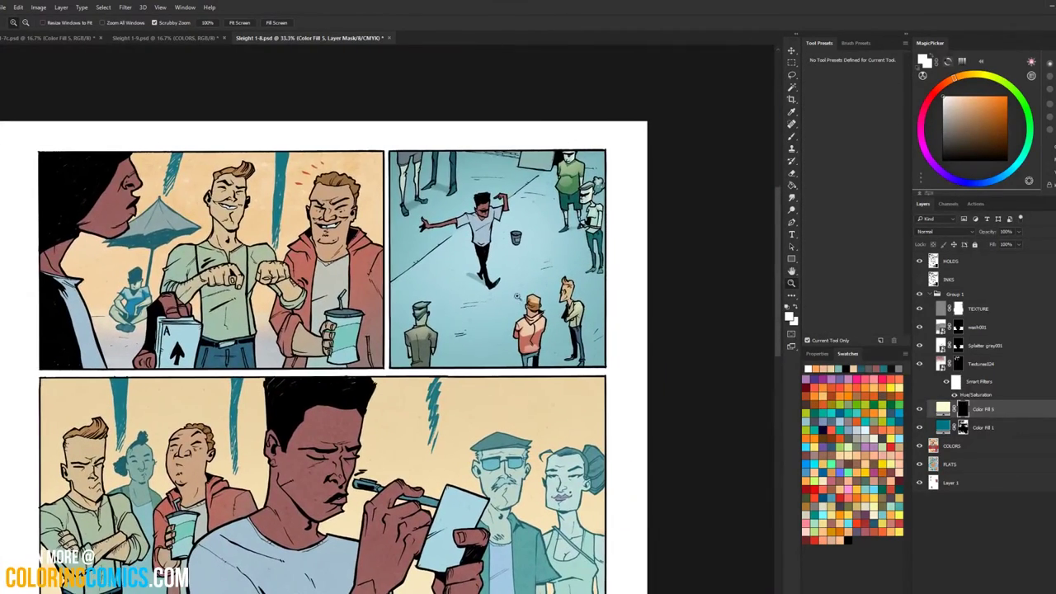
pyautogui.click(554, 305)
pyautogui.click(519, 322)
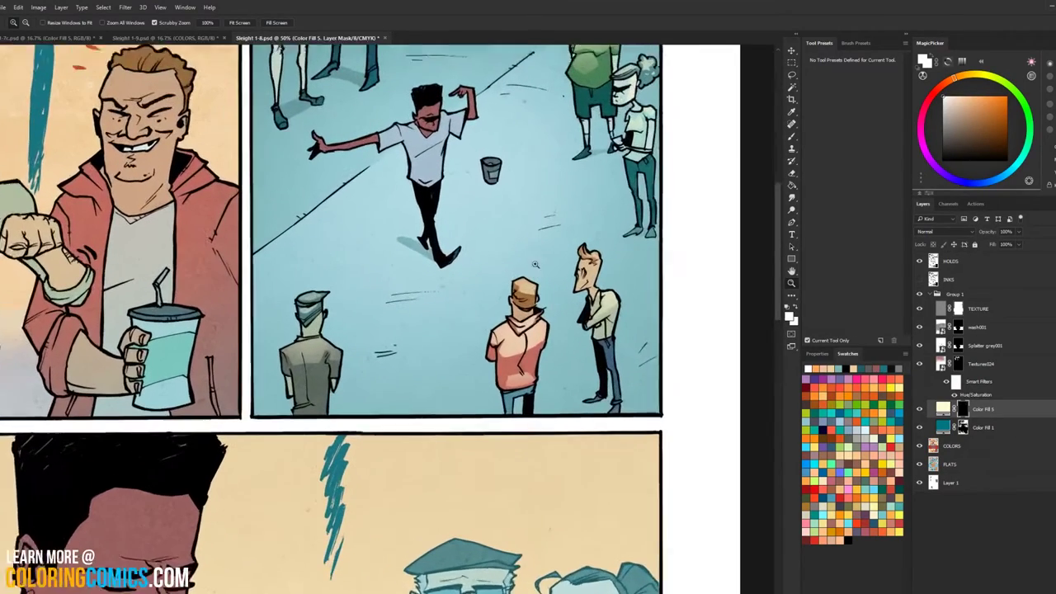
pyautogui.press('l')
pyautogui.scroll(1, 527, 278)
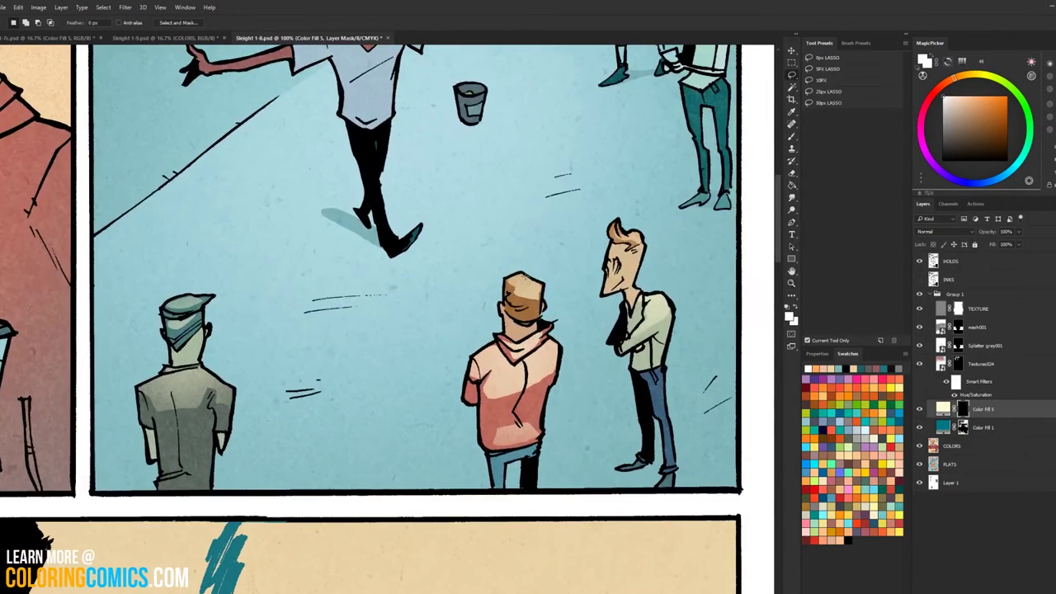
pyautogui.moveTo(543, 340)
pyautogui.mouseDown()
pyautogui.moveTo(477, 362)
pyautogui.moveTo(511, 364)
pyautogui.moveTo(498, 351)
pyautogui.moveTo(518, 377)
pyautogui.moveTo(550, 350)
pyautogui.moveTo(503, 323)
pyautogui.mouseUp()
pyautogui.press('b')
pyautogui.moveTo(580, 312); pyautogui.dragTo(503, 371)
pyautogui.hotkey('ctrl', 'd')
pyautogui.press('l')
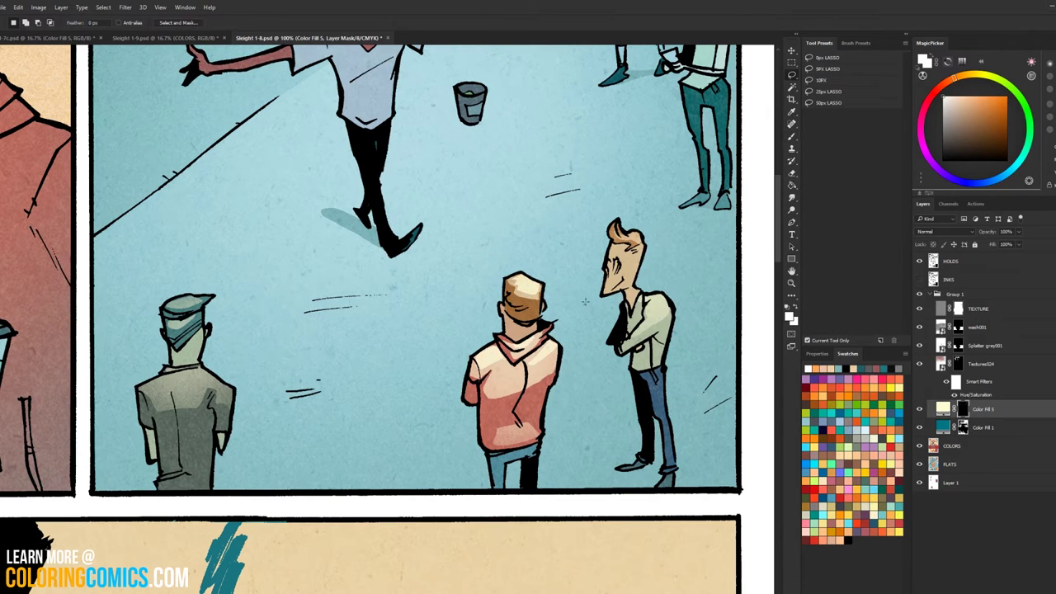
# Step: Lasso a second highlight tier on the crossed-arms man's hair and shoulder, and paint it white on the Color Fill 5 mask
pyautogui.moveTo(640, 179); pyautogui.dragTo(567, 274)
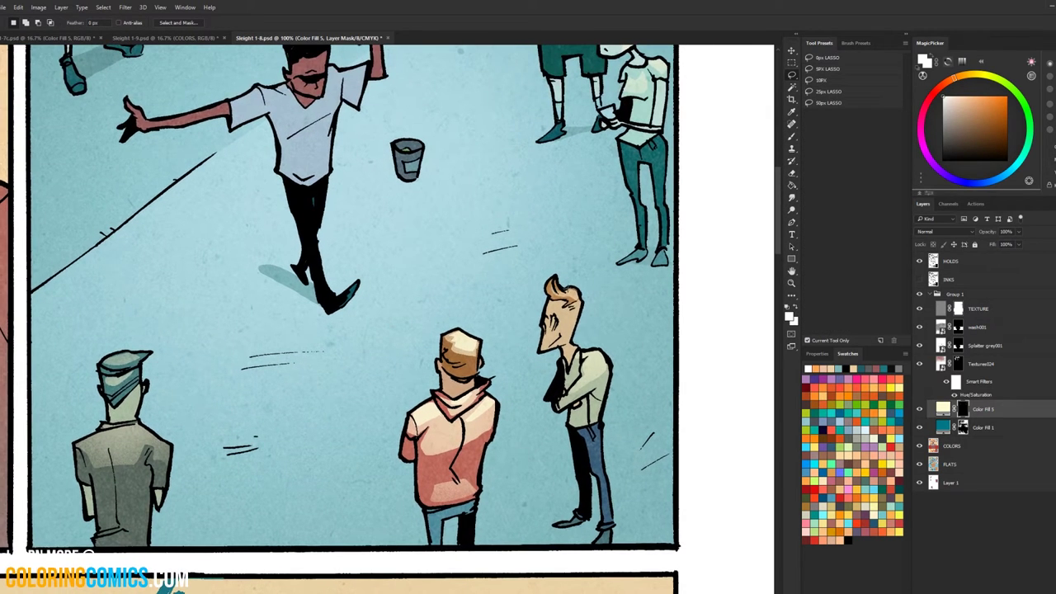
pyautogui.press('shift')
pyautogui.press('b')
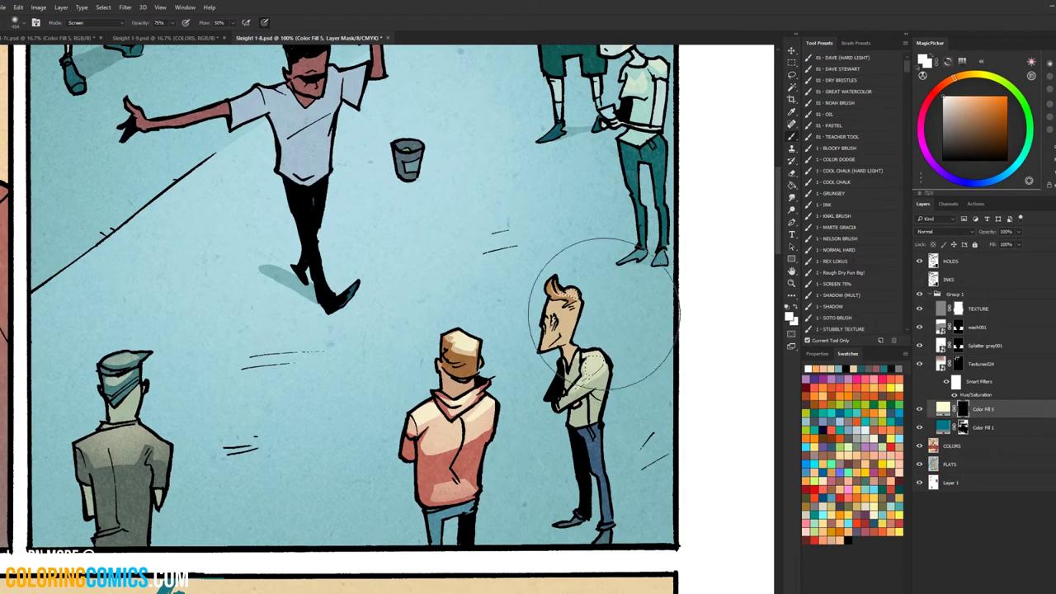
pyautogui.press('l')
pyautogui.click(795, 272)
pyautogui.click(794, 282)
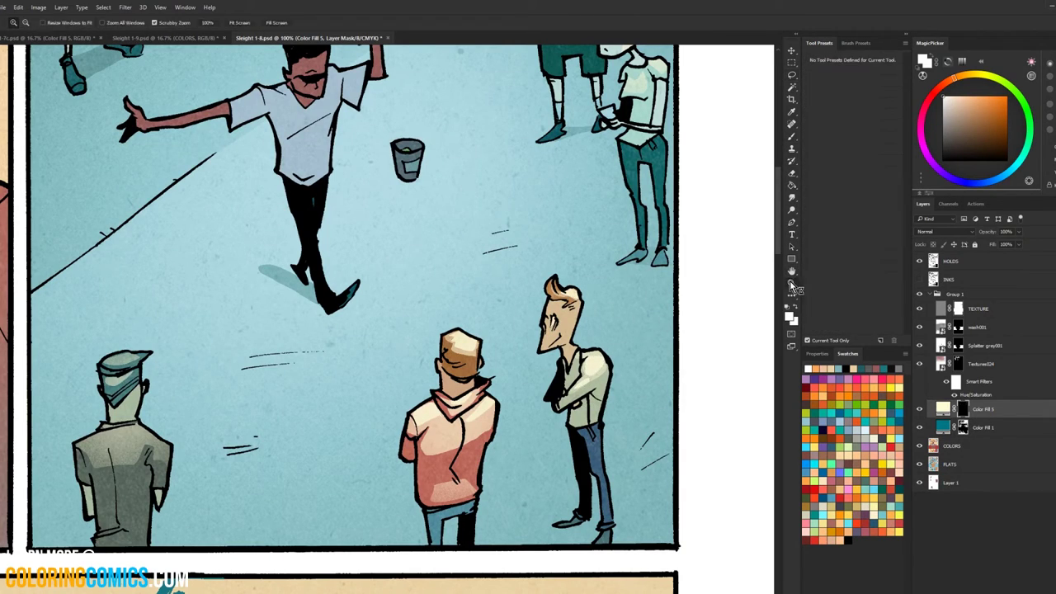
# Step: Lasso highlights on the forehead and face of the teal bun-haired figure in the wide panel, and paint them white on the Color Fill 5 mask
pyautogui.keyDown('alt'); pyautogui.click(682, 334); pyautogui.keyUp('alt')
pyautogui.keyDown('alt'); pyautogui.click(684, 331); pyautogui.keyUp('alt')
pyautogui.keyDown('alt'); pyautogui.click(684, 331); pyautogui.keyUp('alt')
pyautogui.keyDown('alt'); pyautogui.click(686, 327); pyautogui.keyUp('alt')
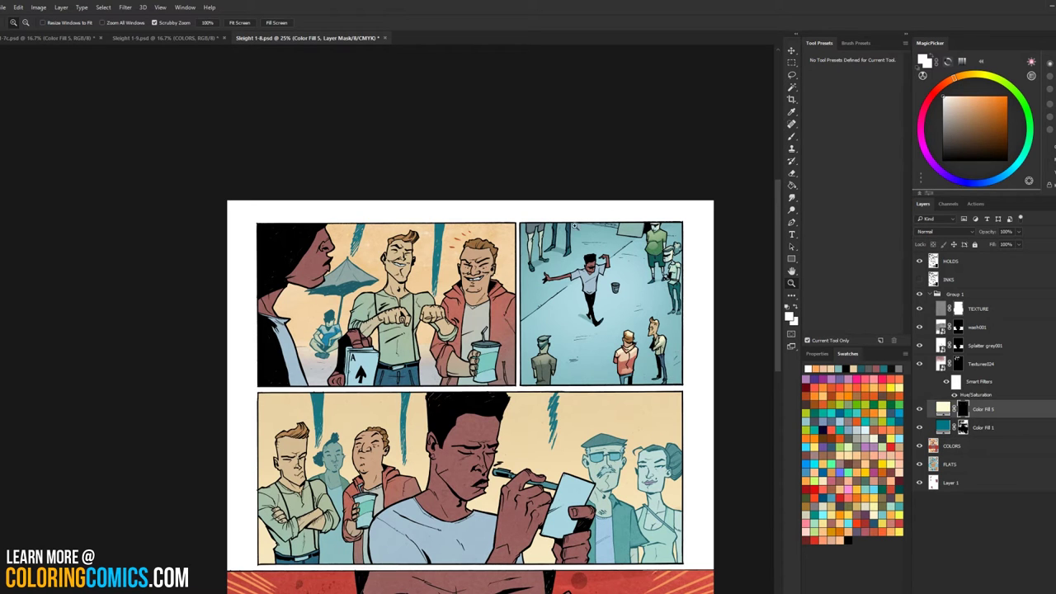
pyautogui.scroll(-3, 273, 221)
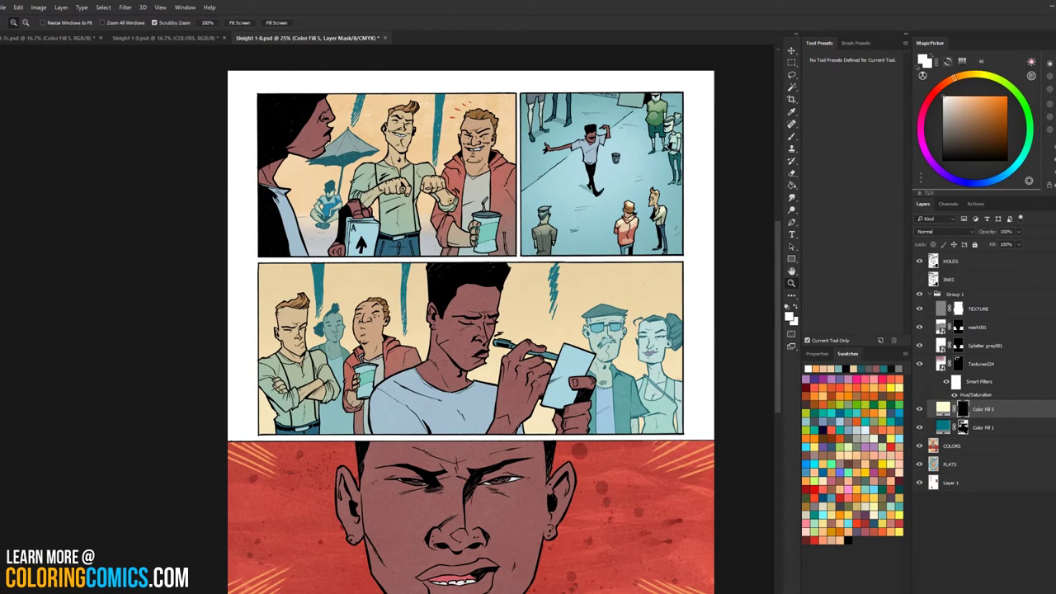
pyautogui.moveTo(328, 327); pyautogui.dragTo(330, 325)
pyautogui.press('l')
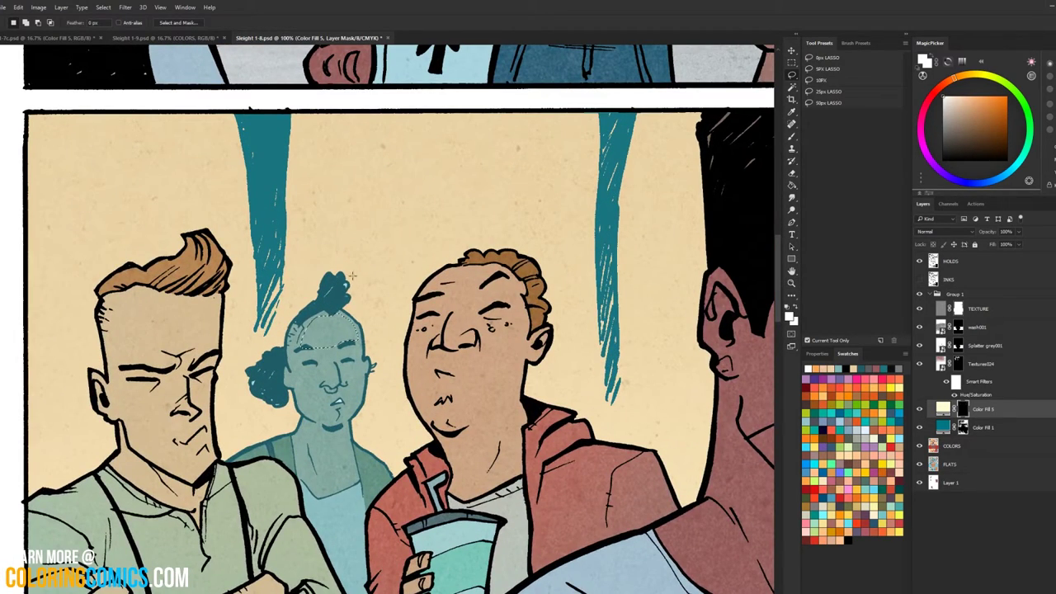
pyautogui.press('b')
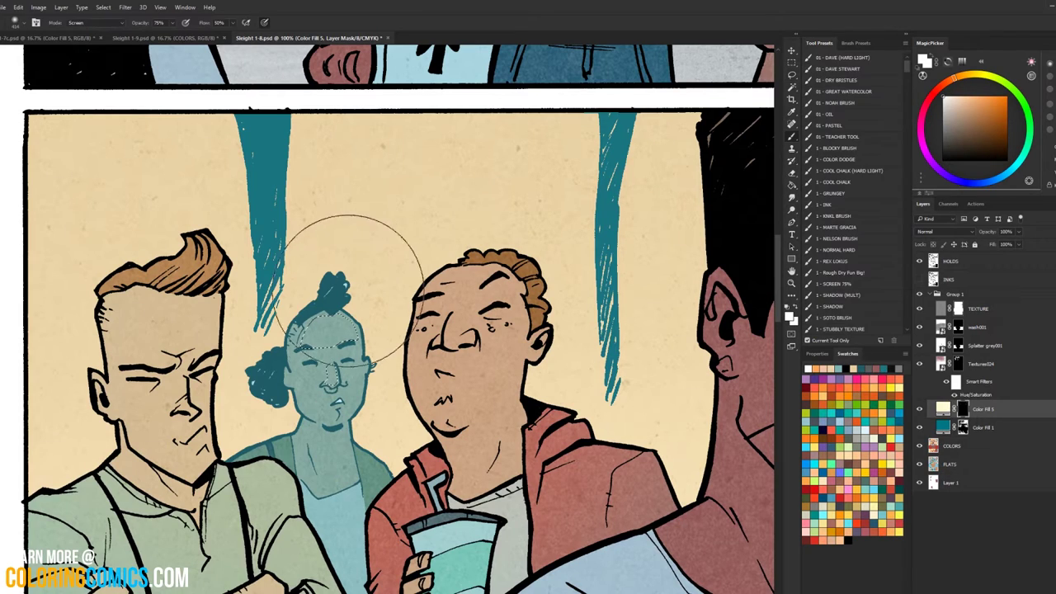
# Step: Lasso highlights over the teal figure's shoulders and trim the selection to the jacket with the Magic Wand on the FLATS layer
pyautogui.moveTo(552, 289); pyautogui.dragTo(453, 190)
pyautogui.press('l')
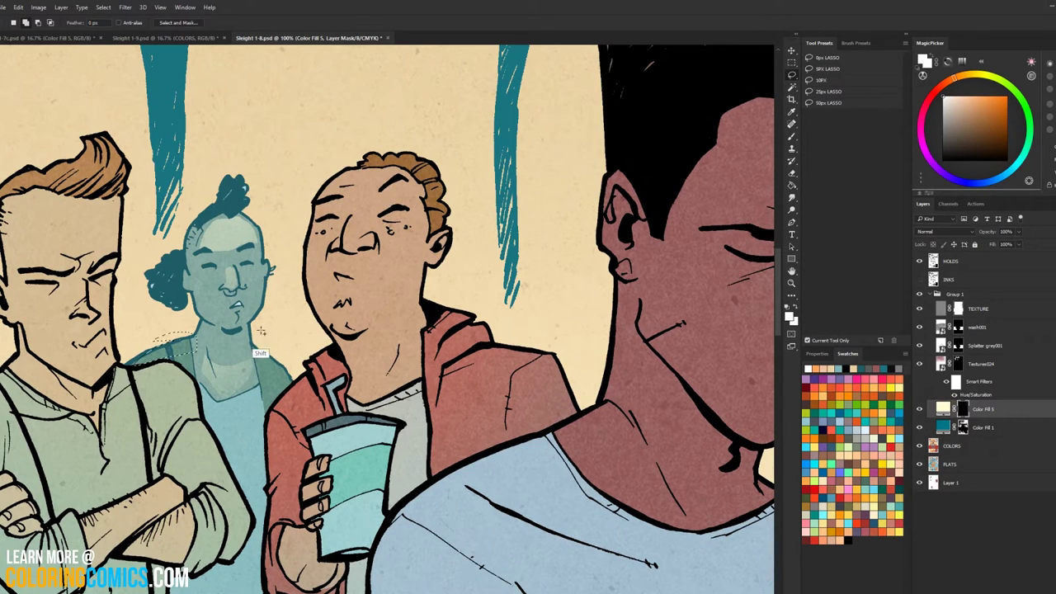
pyautogui.press('w')
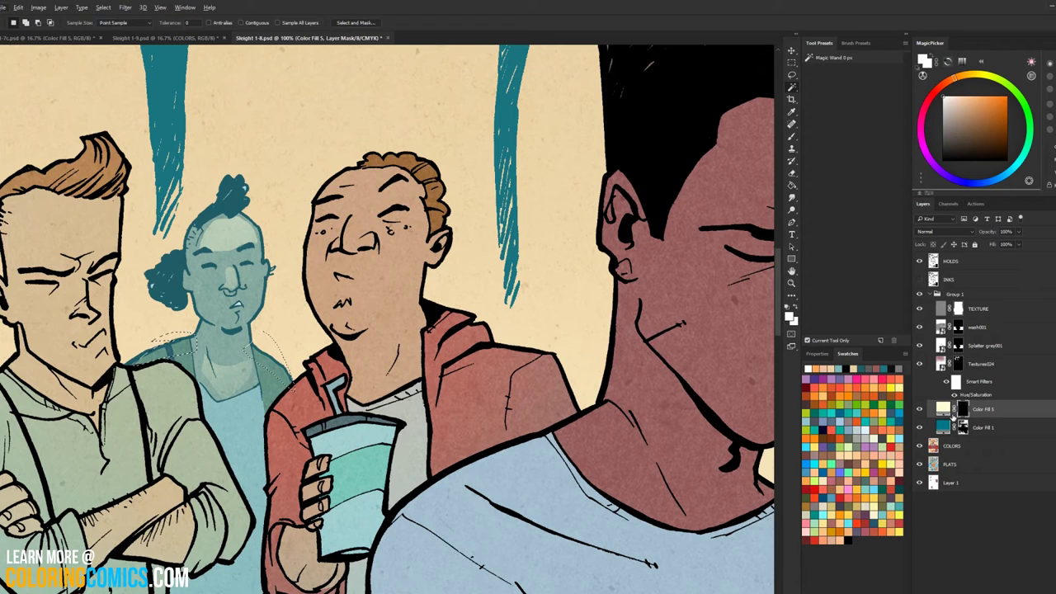
pyautogui.click(953, 445)
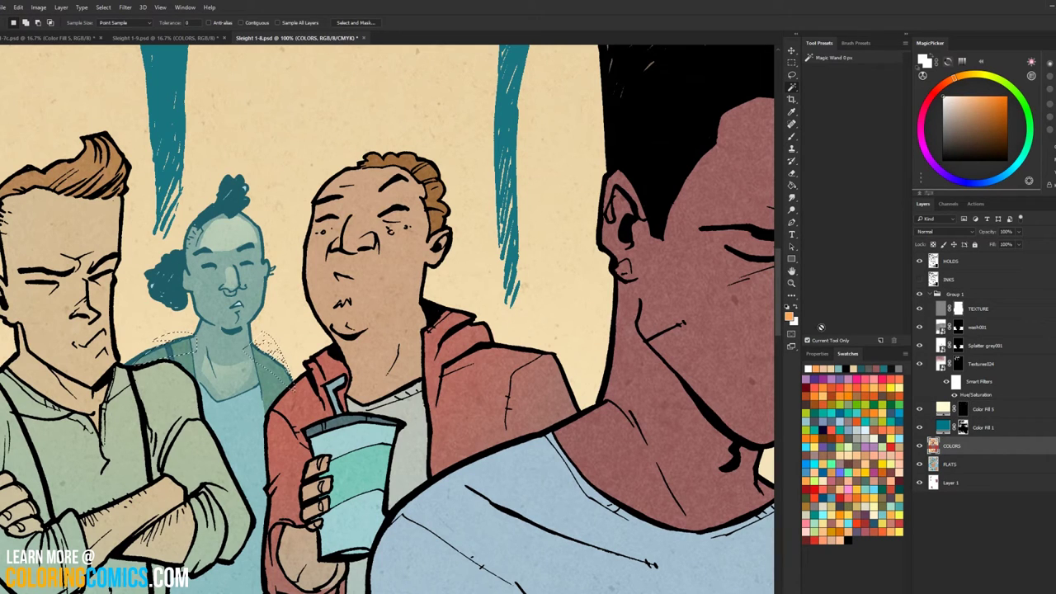
pyautogui.click(952, 463)
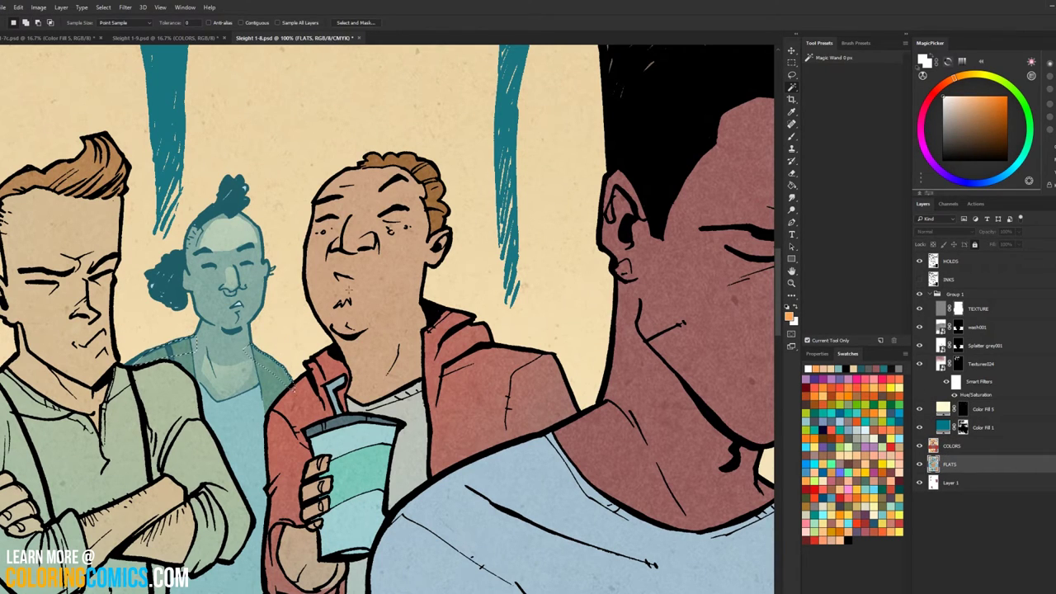
pyautogui.click(964, 409)
# Step: Paint the teal figure's selected shoulder highlights white on the Color Fill 5 mask
pyautogui.press('b')
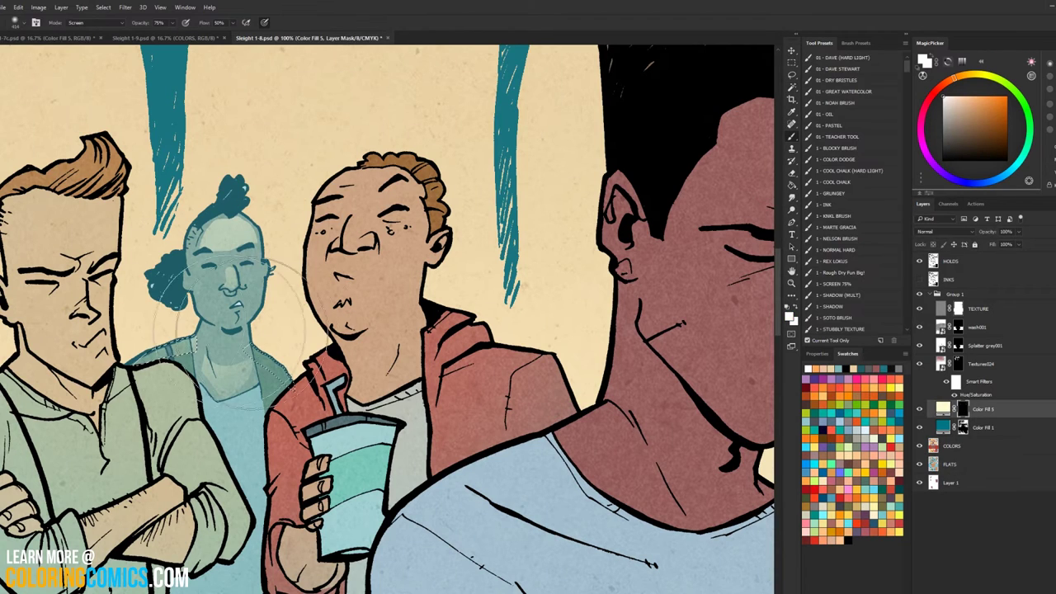
pyautogui.hotkey('ctrl', 'd')
pyautogui.press('l')
pyautogui.press('b')
pyautogui.hotkey('ctrl', 'z')
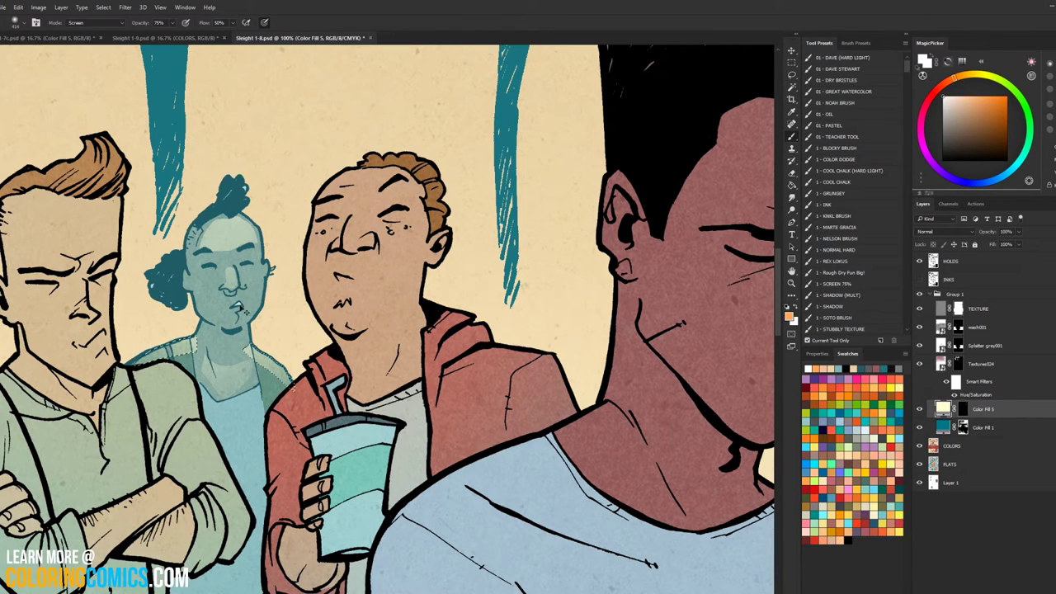
pyautogui.press('l')
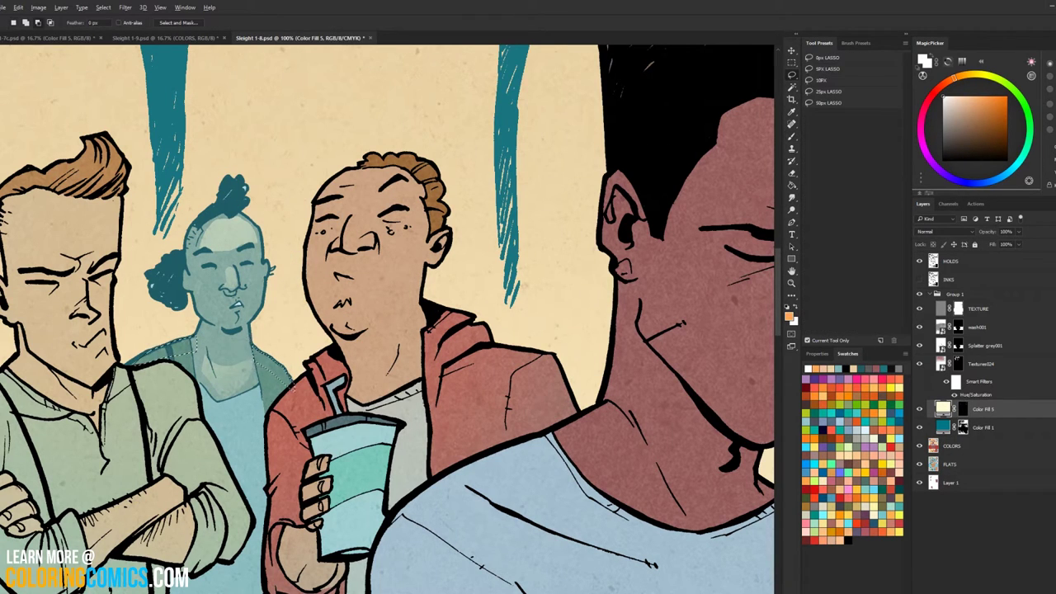
pyautogui.press('b')
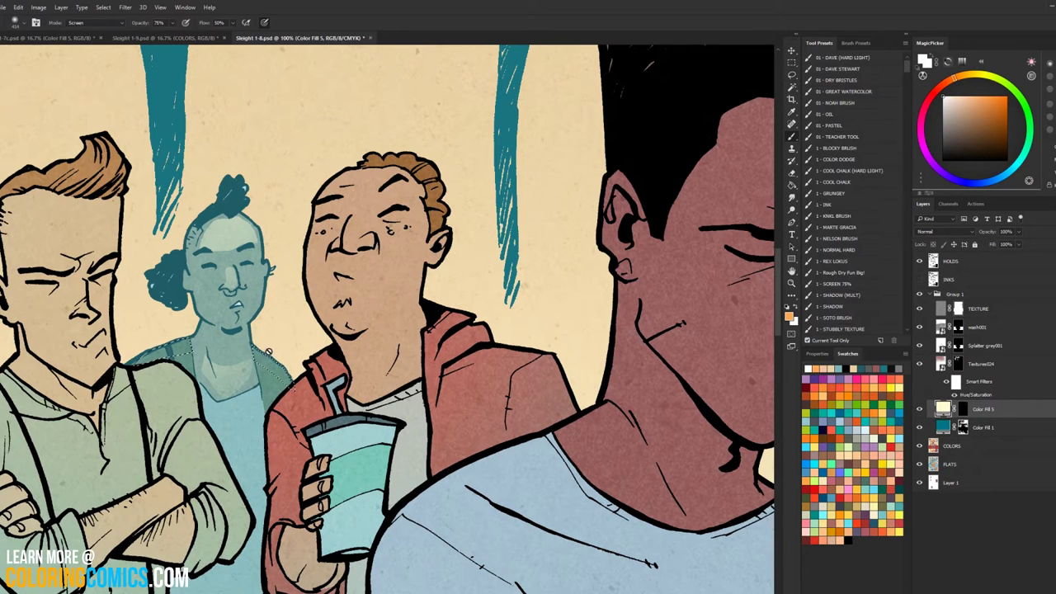
pyautogui.hotkey('ctrl', '\\')
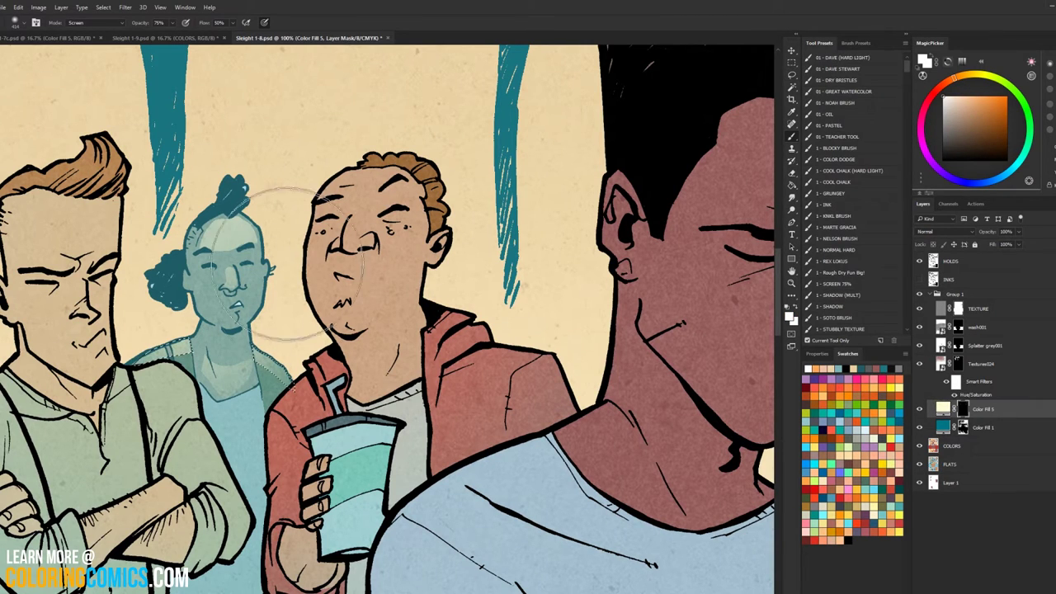
pyautogui.press('l')
# Step: Lasso highlights on the mustached man's beret, forehead, sunglasses, cheeks and chin
pyautogui.keyDown('alt'); pyautogui.click(555, 358); pyautogui.keyUp('alt')
pyautogui.keyDown('alt'); pyautogui.click(554, 358); pyautogui.keyUp('alt')
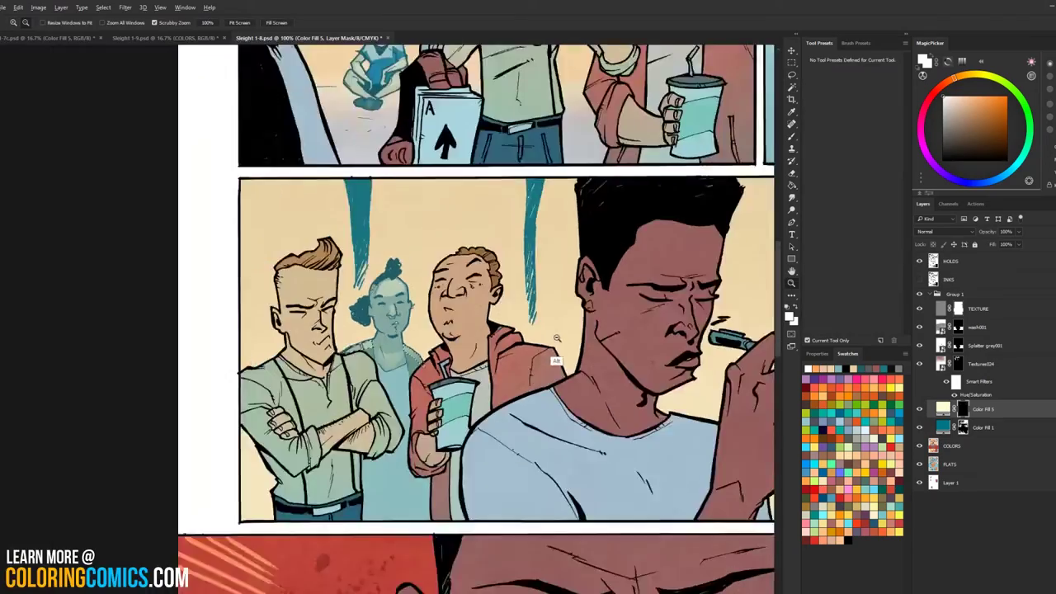
pyautogui.keyDown('alt'); pyautogui.click(554, 355); pyautogui.keyUp('alt')
pyautogui.moveTo(581, 270)
pyautogui.mouseDown()
pyautogui.moveTo(310, 249)
pyautogui.moveTo(226, 224)
pyautogui.mouseUp()
pyautogui.keyDown('ctrl'); pyautogui.click(460, 266); pyautogui.keyUp('ctrl')
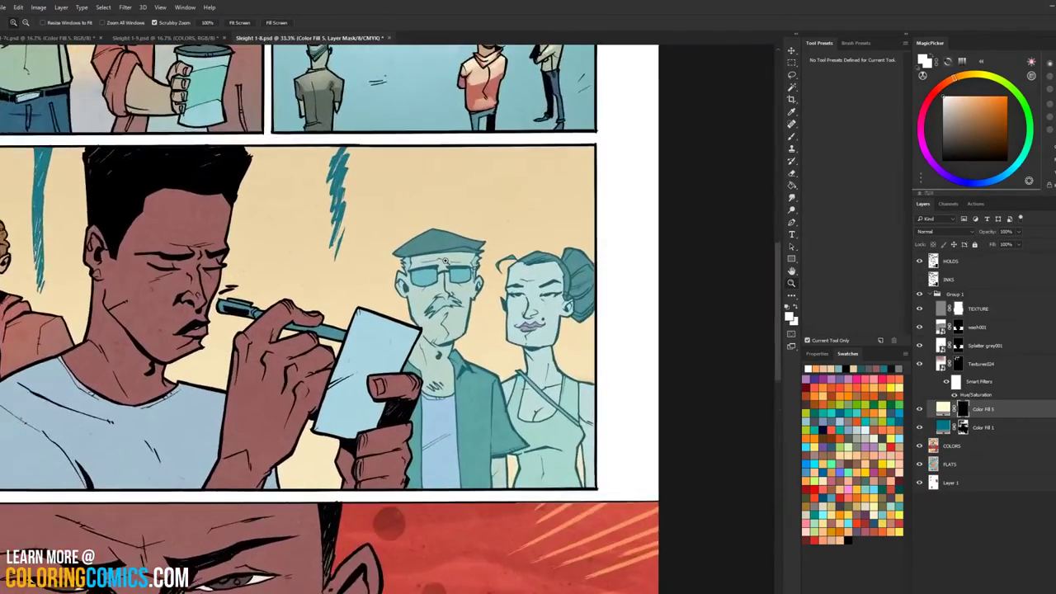
pyautogui.keyDown('ctrl'); pyautogui.click(460, 264); pyautogui.keyUp('ctrl')
pyautogui.keyDown('ctrl'); pyautogui.click(459, 263); pyautogui.keyUp('ctrl')
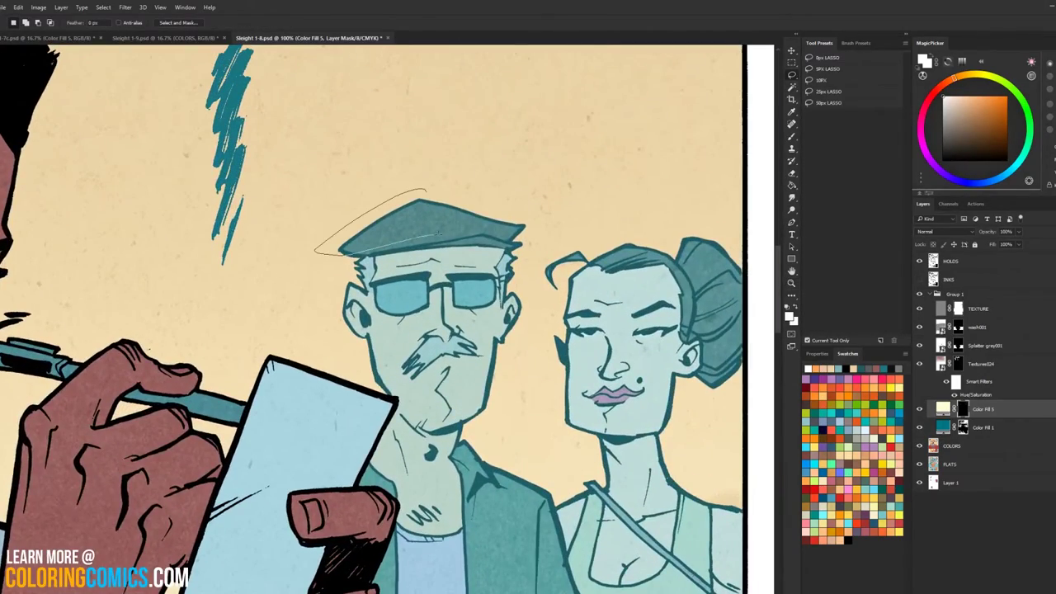
pyautogui.moveTo(439, 234)
pyautogui.mouseDown()
pyautogui.moveTo(528, 211)
pyautogui.moveTo(388, 195)
pyautogui.mouseUp()
pyautogui.click(13, 24)
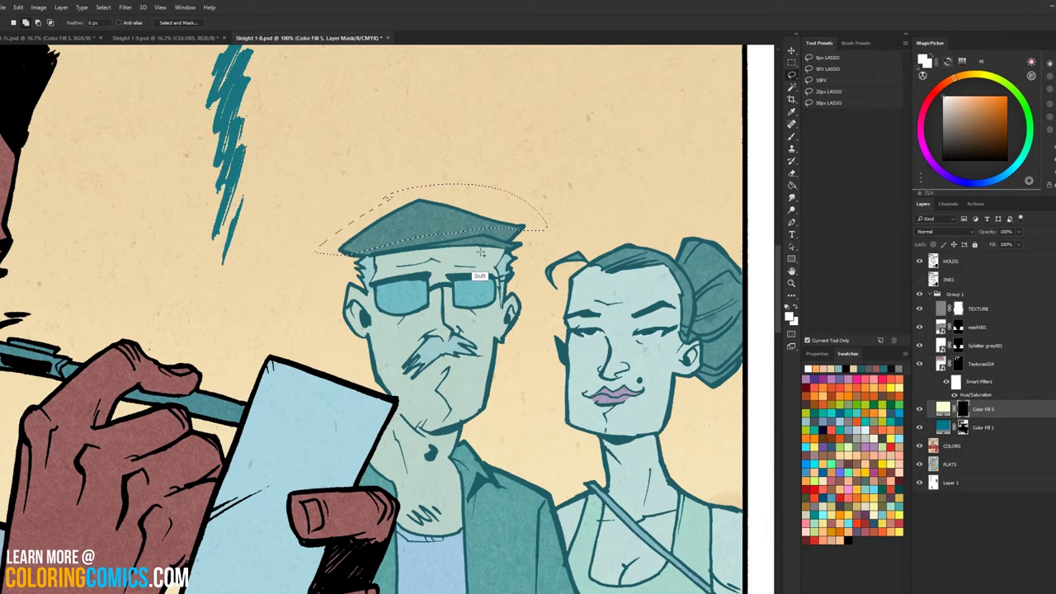
pyautogui.moveTo(481, 252)
pyautogui.mouseDown()
pyautogui.moveTo(446, 258)
pyautogui.moveTo(485, 257)
pyautogui.mouseUp()
pyautogui.moveTo(417, 266); pyautogui.dragTo(474, 268)
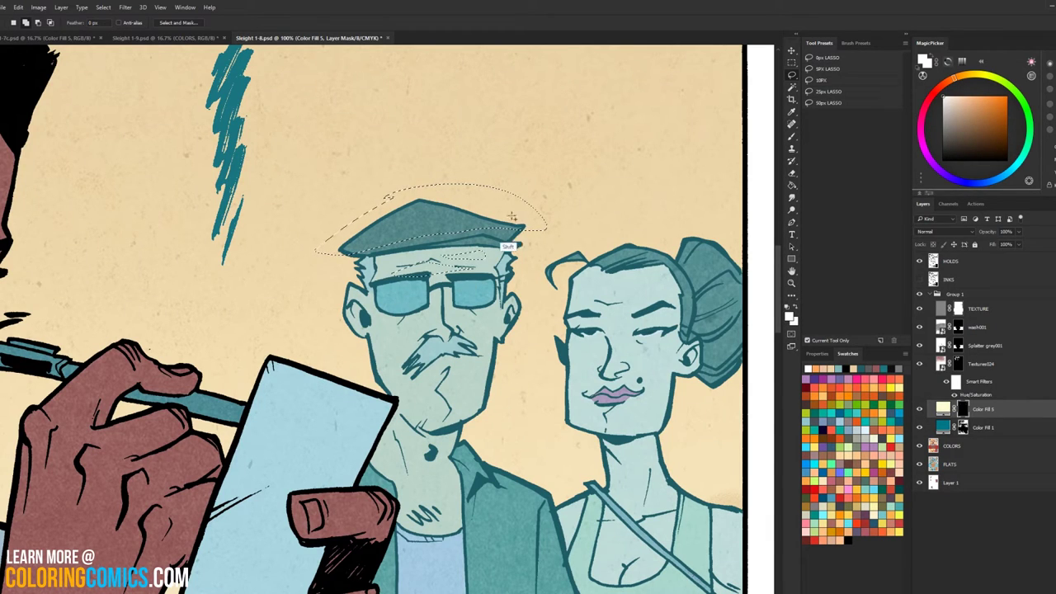
pyautogui.moveTo(399, 284)
pyautogui.mouseDown()
pyautogui.moveTo(386, 302)
pyautogui.moveTo(408, 305)
pyautogui.moveTo(416, 281)
pyautogui.moveTo(400, 309)
pyautogui.moveTo(463, 289)
pyautogui.moveTo(456, 318)
pyautogui.moveTo(455, 307)
pyautogui.moveTo(482, 299)
pyautogui.moveTo(462, 324)
pyautogui.moveTo(493, 280)
pyautogui.moveTo(430, 353)
pyautogui.moveTo(440, 310)
pyautogui.moveTo(402, 347)
pyautogui.moveTo(421, 351)
pyautogui.moveTo(388, 380)
pyautogui.moveTo(416, 317)
pyautogui.moveTo(466, 328)
pyautogui.mouseUp()
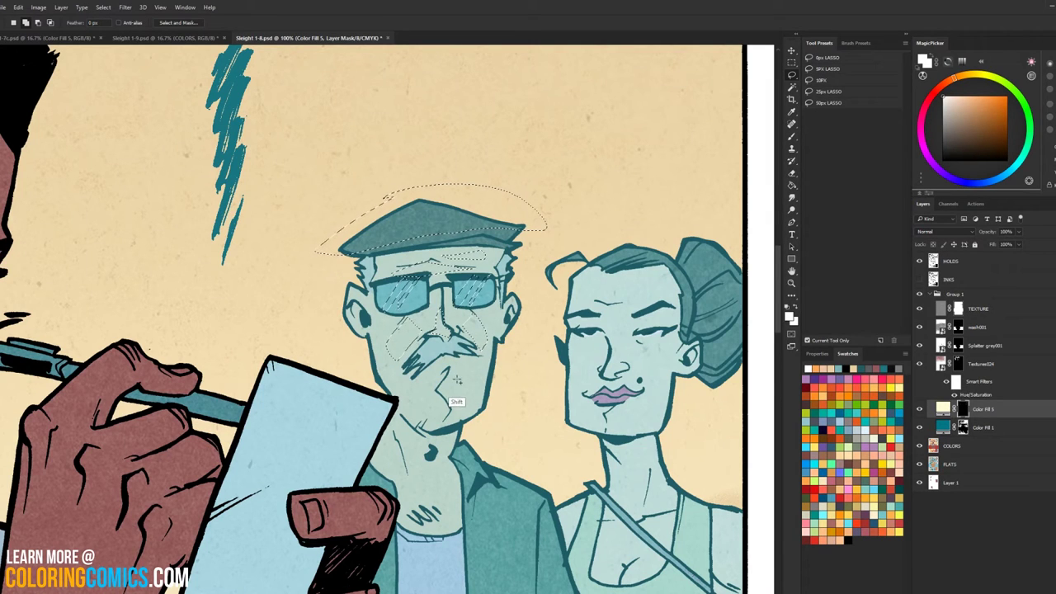
pyautogui.moveTo(454, 382)
pyautogui.mouseDown()
pyautogui.moveTo(428, 418)
pyautogui.moveTo(454, 384)
pyautogui.mouseUp()
# Step: Try painting the selected beret and face highlights white on the Color Fill 5 mask, and undo the strokes
pyautogui.press('b')
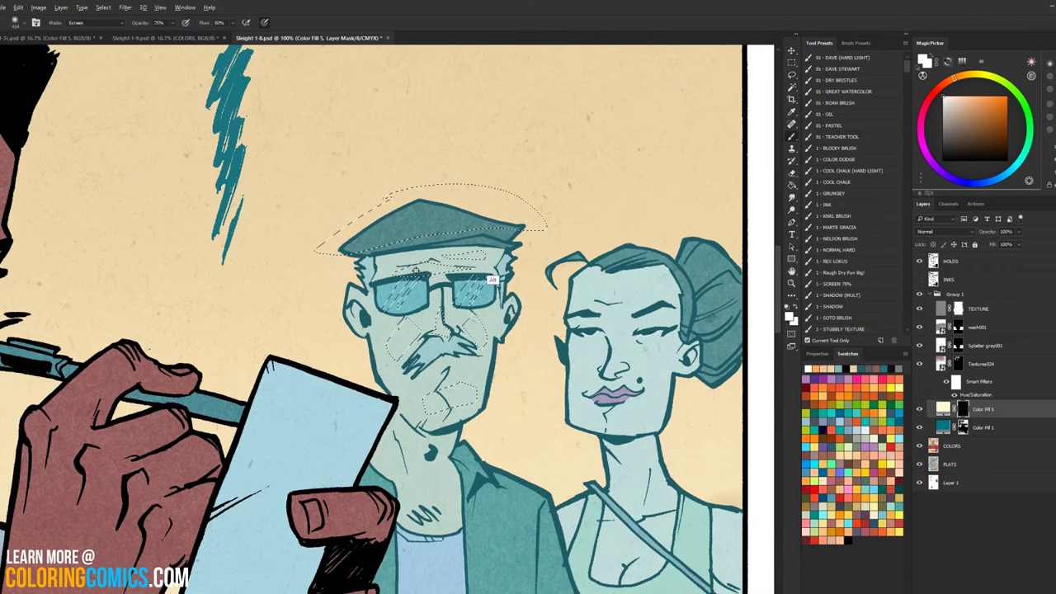
pyautogui.moveTo(417, 295); pyautogui.dragTo(487, 293)
pyautogui.moveTo(465, 200); pyautogui.dragTo(459, 280)
pyautogui.hotkey('ctrl', 'd')
pyautogui.press('l')
pyautogui.press('b')
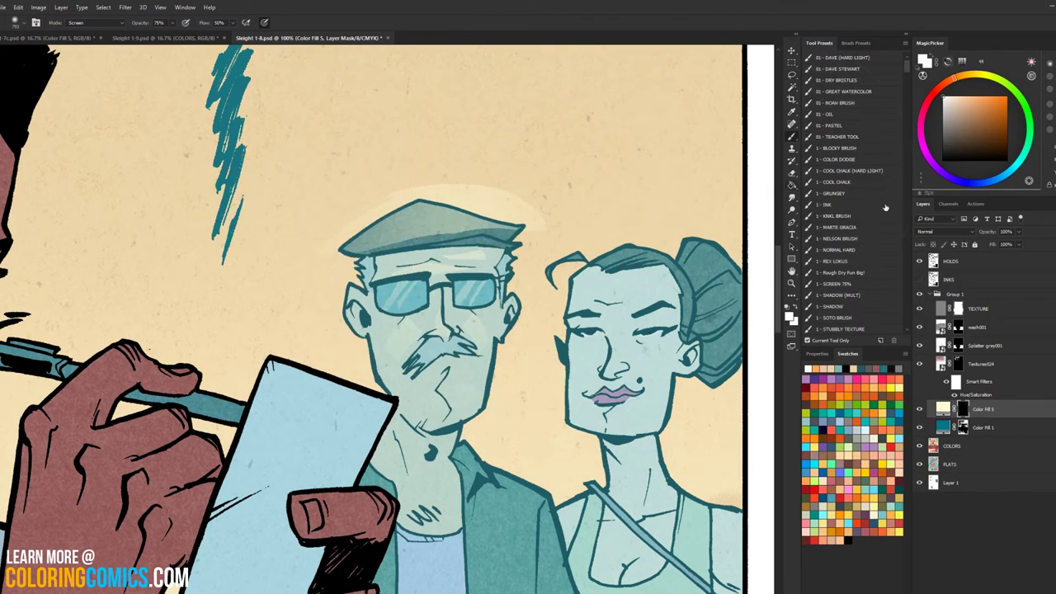
pyautogui.hotkey('ctrl', 'alt', 'z')
pyautogui.hotkey('ctrl', 'alt', 'z')
# Step: Remove the background around the beret from the selection with the Magic Wand on the FLATS layer
pyautogui.click(967, 464)
pyautogui.press('w')
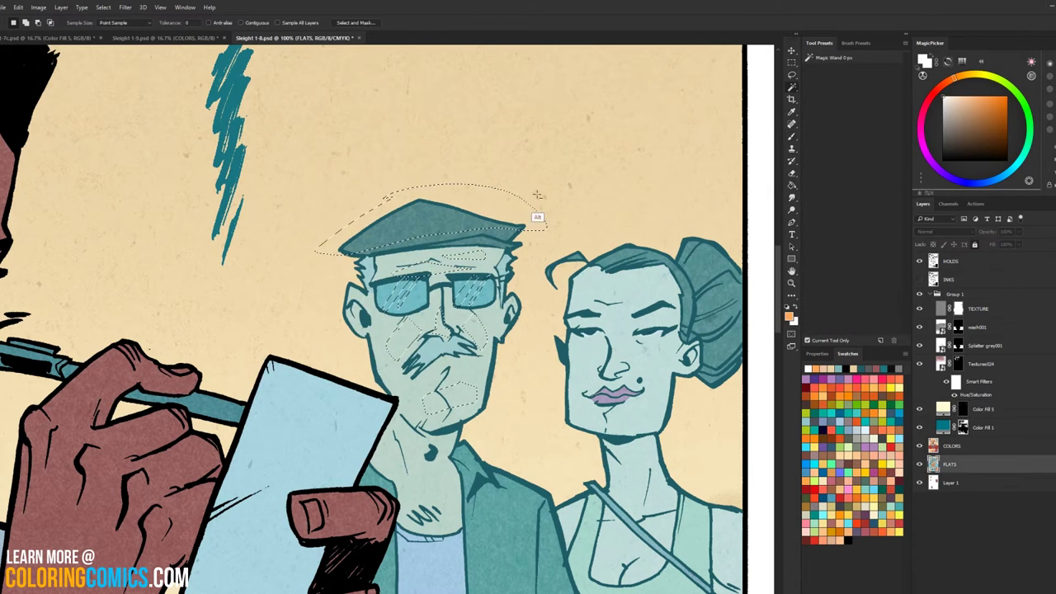
pyautogui.hotkey('ctrl', 'd')
# Step: Paint the trimmed beret and face highlights white on the Color Fill 5 mask and deselect
pyautogui.click(792, 283)
pyautogui.keyDown('alt'); pyautogui.click(673, 354); pyautogui.keyUp('alt')
pyautogui.keyDown('alt'); pyautogui.click(673, 353); pyautogui.keyUp('alt')
pyautogui.keyDown('alt'); pyautogui.click(673, 353); pyautogui.keyUp('alt')
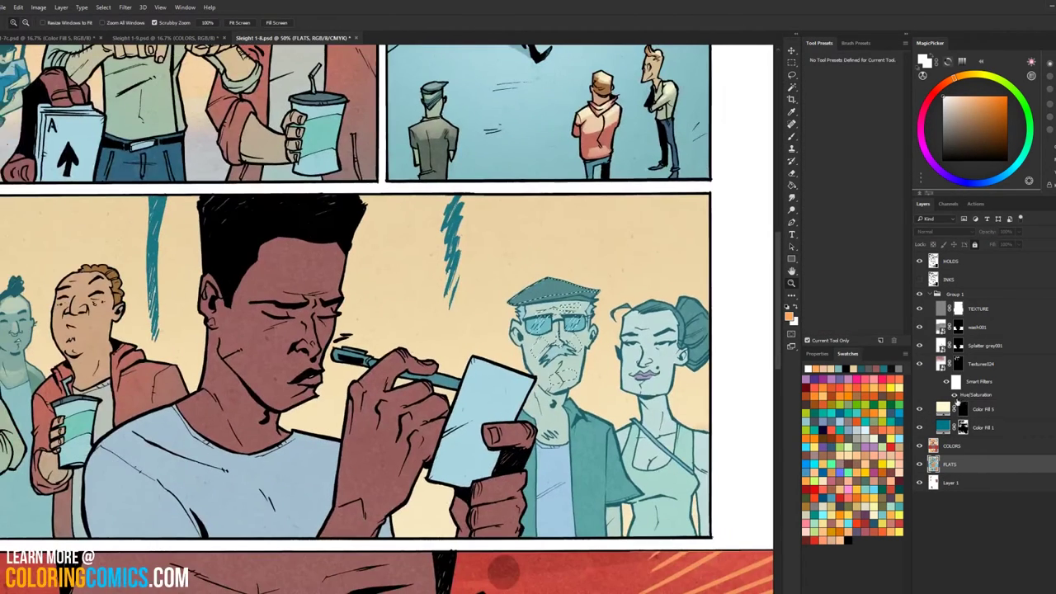
pyautogui.click(963, 409)
pyautogui.press('b')
pyautogui.moveTo(539, 325)
pyautogui.mouseDown()
pyautogui.moveTo(556, 305)
pyautogui.moveTo(583, 325)
pyautogui.moveTo(562, 274)
pyautogui.moveTo(567, 329)
pyautogui.mouseUp()
pyautogui.moveTo(564, 273); pyautogui.dragTo(567, 332)
pyautogui.hotkey('ctrl', 'd')
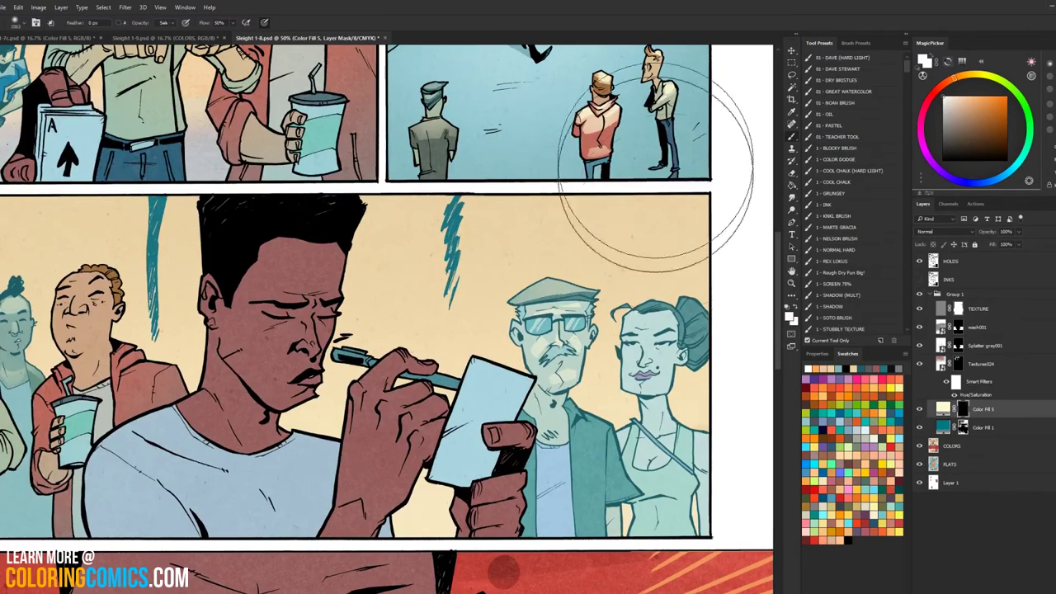
# Step: Lasso highlights on the mustached man's open jacket, trim them to its shape, and paint them white on the Color Fill 5 mask
pyautogui.moveTo(655, 269); pyautogui.dragTo(541, 211)
pyautogui.press('z')
pyautogui.click(554, 245)
pyautogui.press('l')
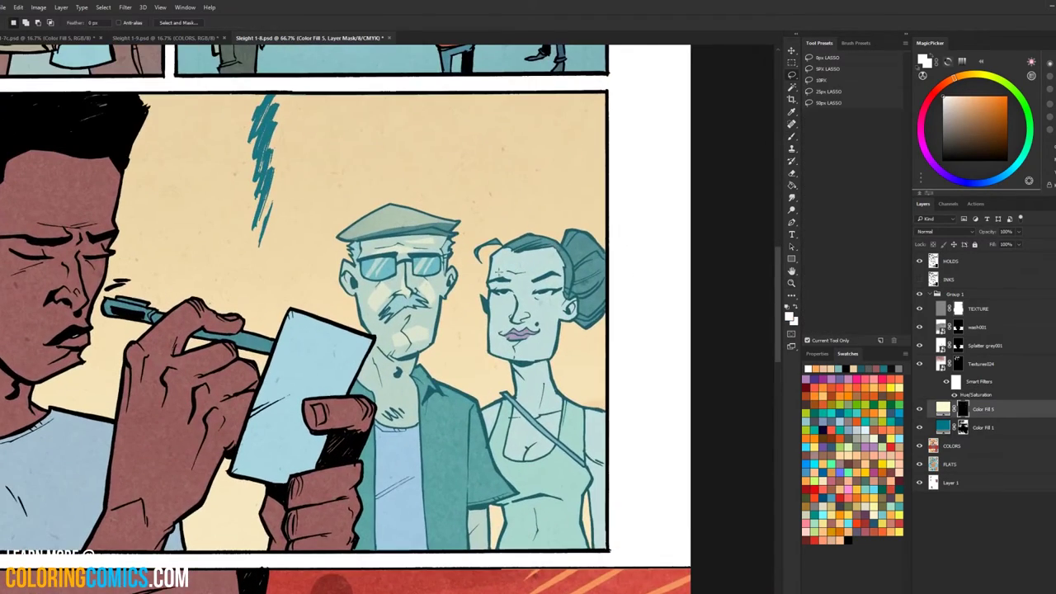
pyautogui.moveTo(449, 335); pyautogui.dragTo(451, 222)
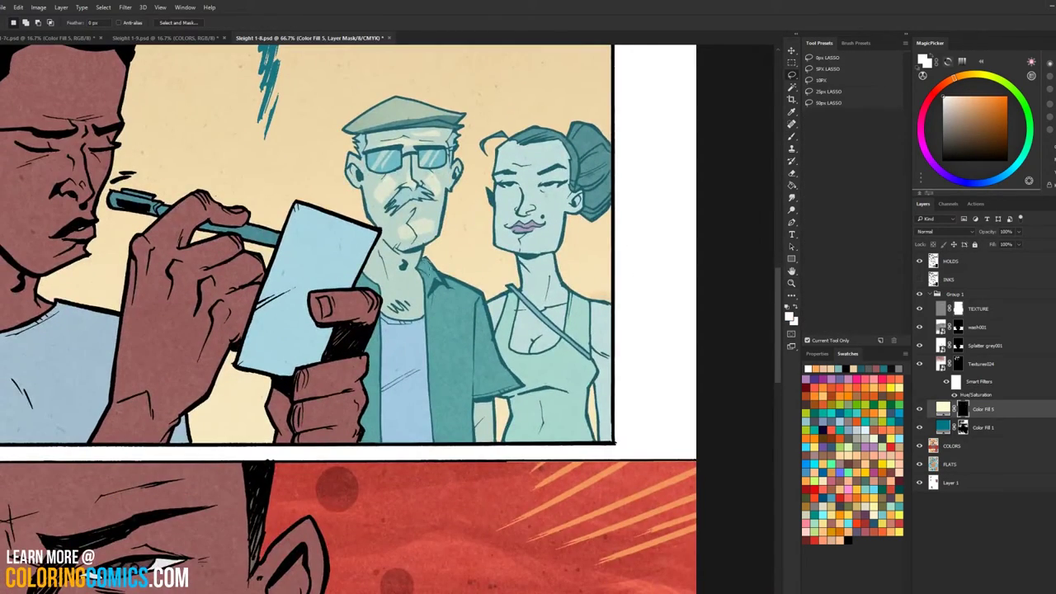
pyautogui.moveTo(427, 266)
pyautogui.mouseDown()
pyautogui.moveTo(478, 303)
pyautogui.moveTo(518, 392)
pyautogui.moveTo(475, 330)
pyautogui.mouseUp()
pyautogui.moveTo(452, 388)
pyautogui.mouseDown()
pyautogui.moveTo(432, 328)
pyautogui.moveTo(432, 271)
pyautogui.mouseUp()
pyautogui.press('w')
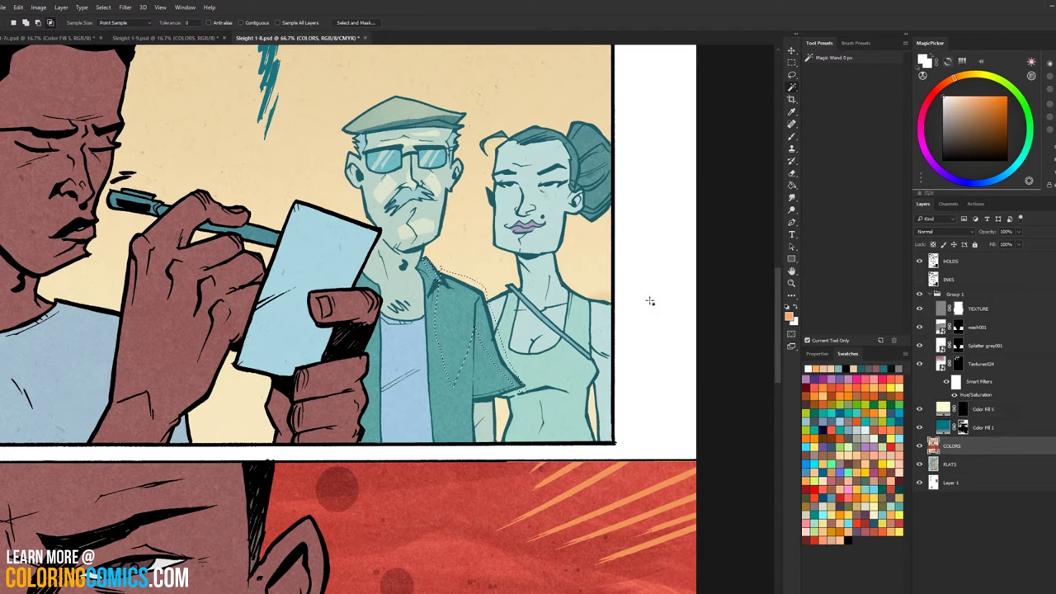
pyautogui.press('b')
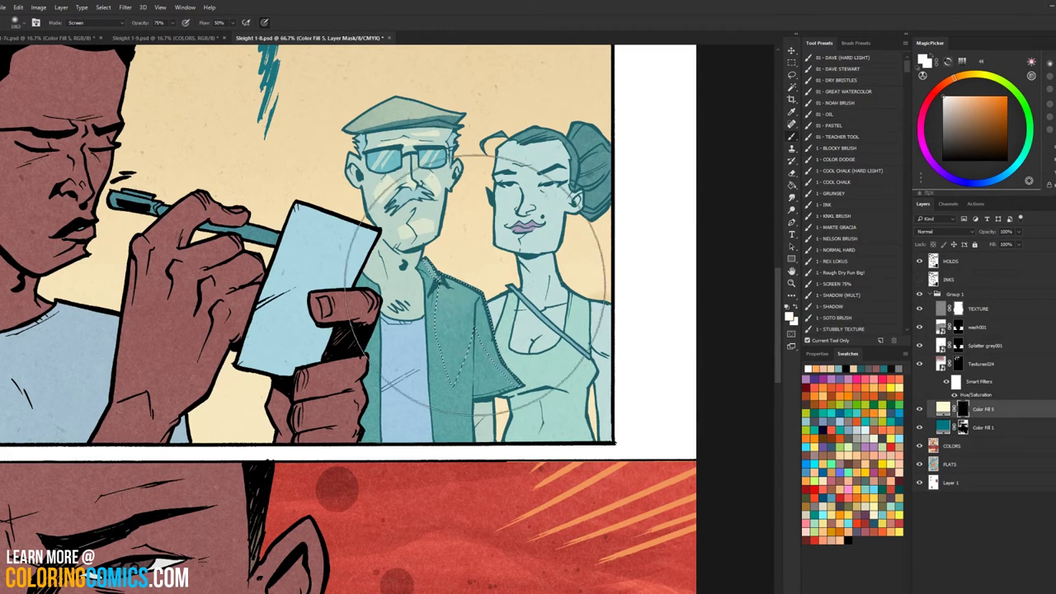
pyautogui.click(472, 257)
pyautogui.hotkey('ctrl', 'd')
# Step: Lasso highlights on the front hair, forehead and bun of the woman beside the mustached man
pyautogui.moveTo(510, 170); pyautogui.dragTo(452, 307)
pyautogui.press('z')
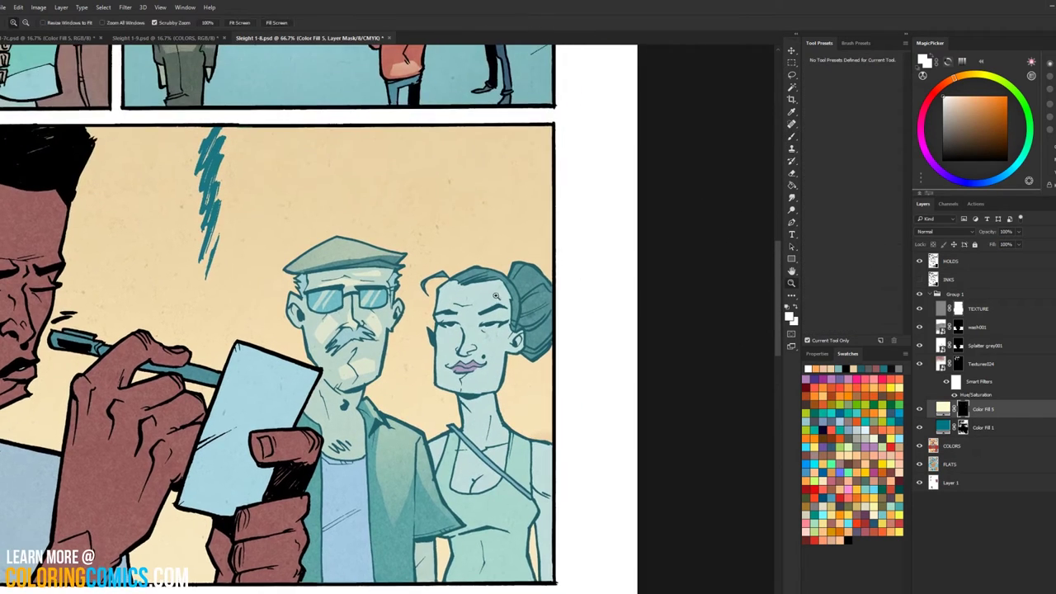
pyautogui.click(498, 294)
pyautogui.press('l')
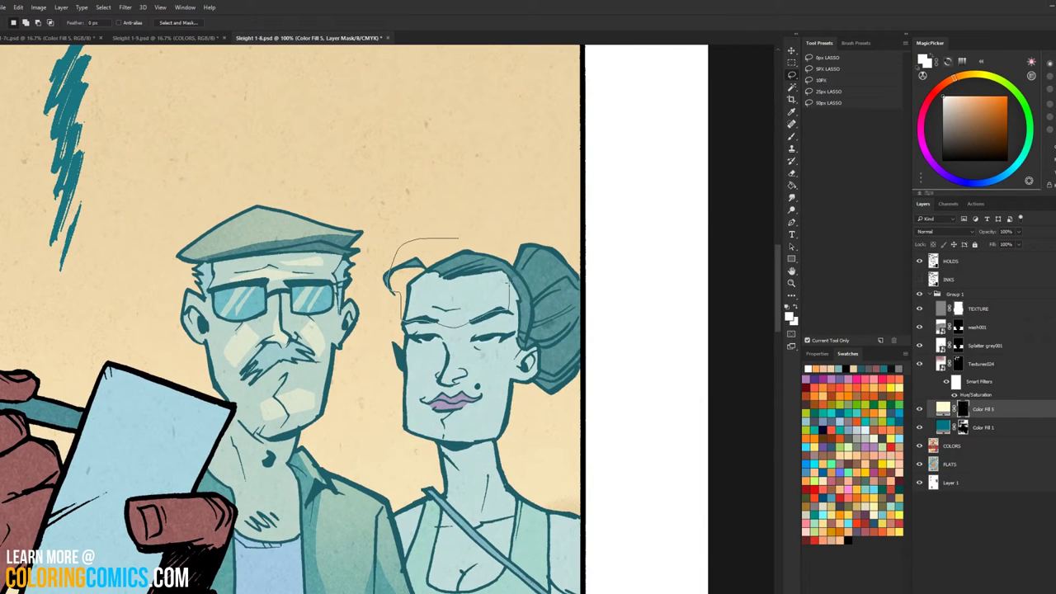
pyautogui.moveTo(458, 239)
pyautogui.mouseDown()
pyautogui.moveTo(509, 265)
pyautogui.moveTo(546, 264)
pyautogui.moveTo(569, 282)
pyautogui.moveTo(576, 292)
pyautogui.moveTo(544, 334)
pyautogui.moveTo(571, 311)
pyautogui.mouseUp()
# Step: Try painting the woman's selected hair and forehead highlights white on the Color Fill 5 mask, and undo the stroke
pyautogui.press('b')
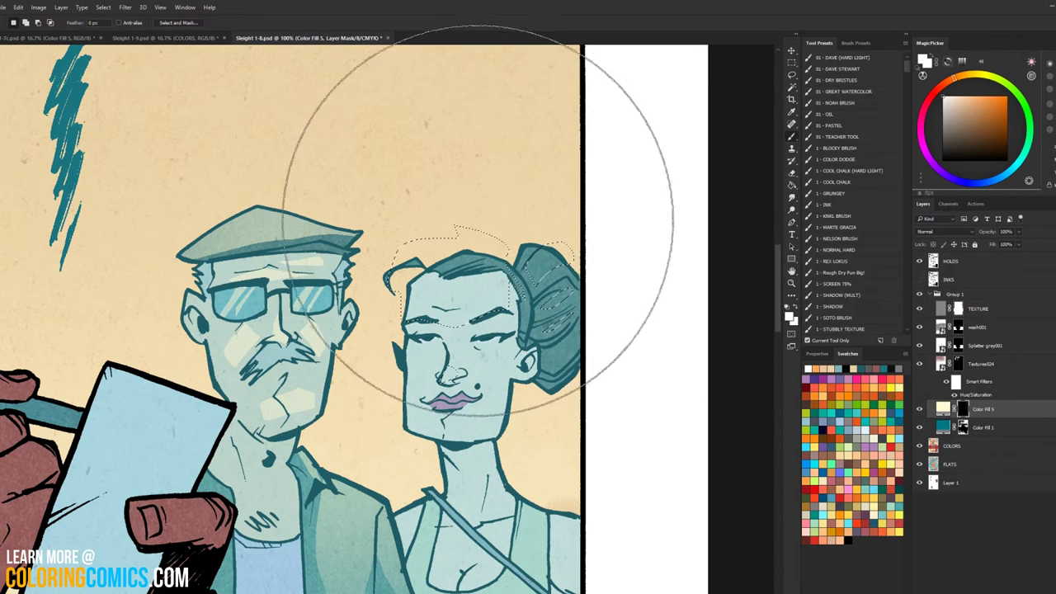
pyautogui.moveTo(479, 217); pyautogui.dragTo(522, 213)
pyautogui.hotkey('ctrl', 'z')
# Step: Trim the woman's hair and forehead selection to her shape using the FLATS layer, paint it white on the Color Fill 5 mask, and deselect
pyautogui.click(951, 446)
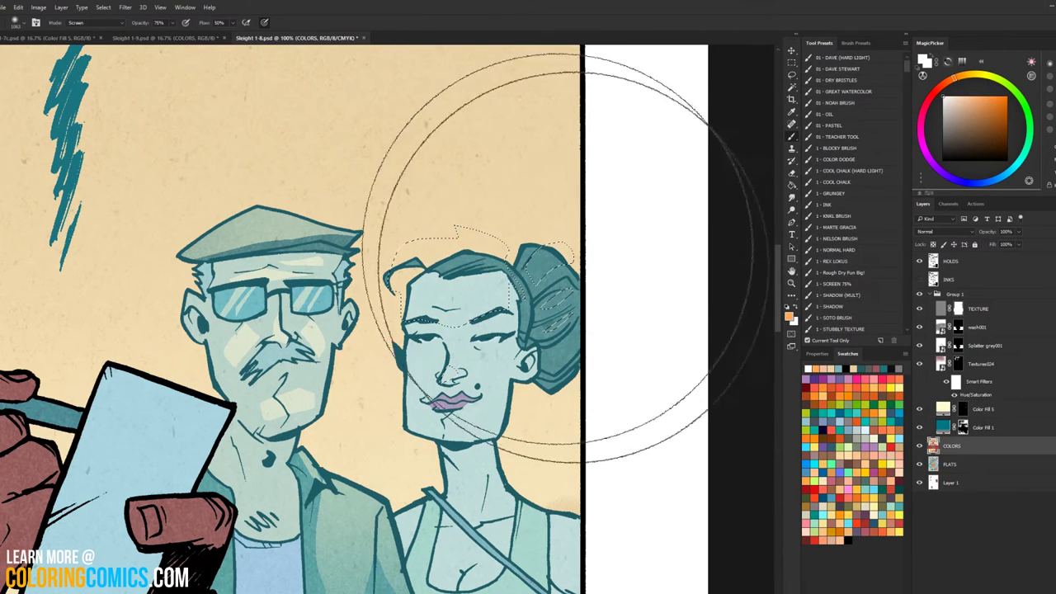
pyautogui.press('w')
pyautogui.keyDown('alt'); pyautogui.click(498, 240); pyautogui.keyUp('alt')
pyautogui.hotkey('ctrl', 'z')
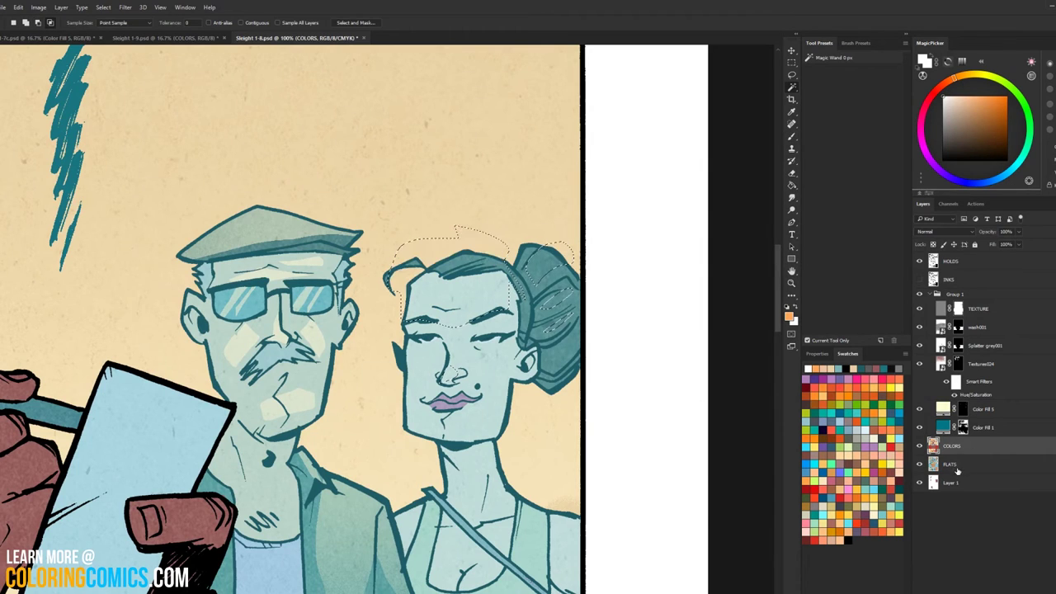
pyautogui.click(954, 468)
pyautogui.keyDown('alt'); pyautogui.click(508, 216); pyautogui.keyUp('alt')
pyautogui.hotkey('alt', ']')
pyautogui.hotkey('alt', ']')
pyautogui.hotkey('alt', ']')
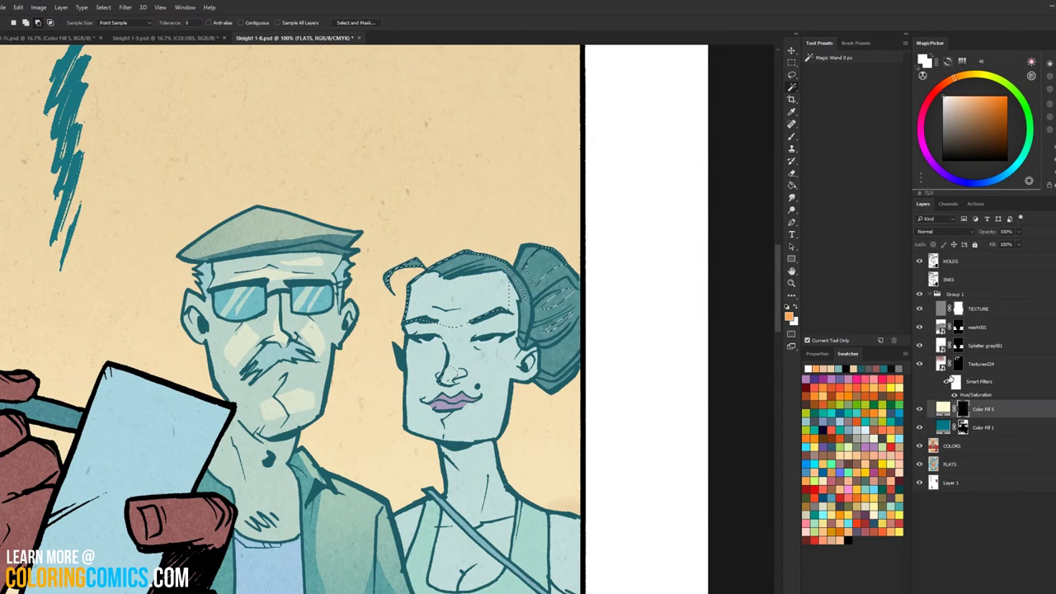
pyautogui.press('b')
pyautogui.press('l')
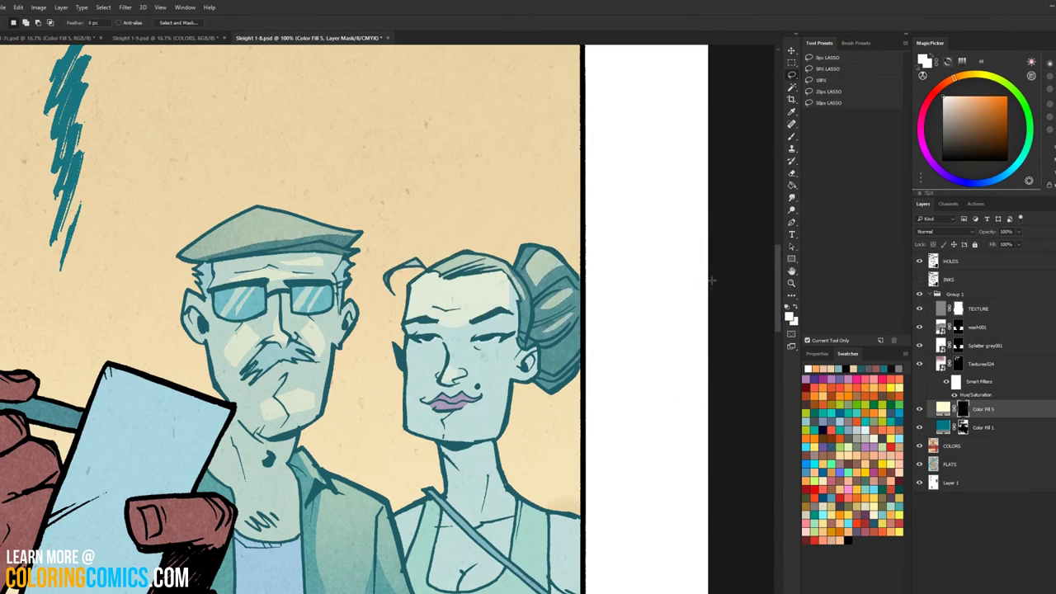
# Step: Lasso highlights across both shoulders and the upper chest of the woman beside the mustached man
pyautogui.click(792, 283)
pyautogui.keyDown('alt'); pyautogui.click(725, 325); pyautogui.keyUp('alt')
pyautogui.keyDown('alt'); pyautogui.click(725, 325); pyautogui.keyUp('alt')
pyautogui.moveTo(652, 334); pyautogui.dragTo(585, 207)
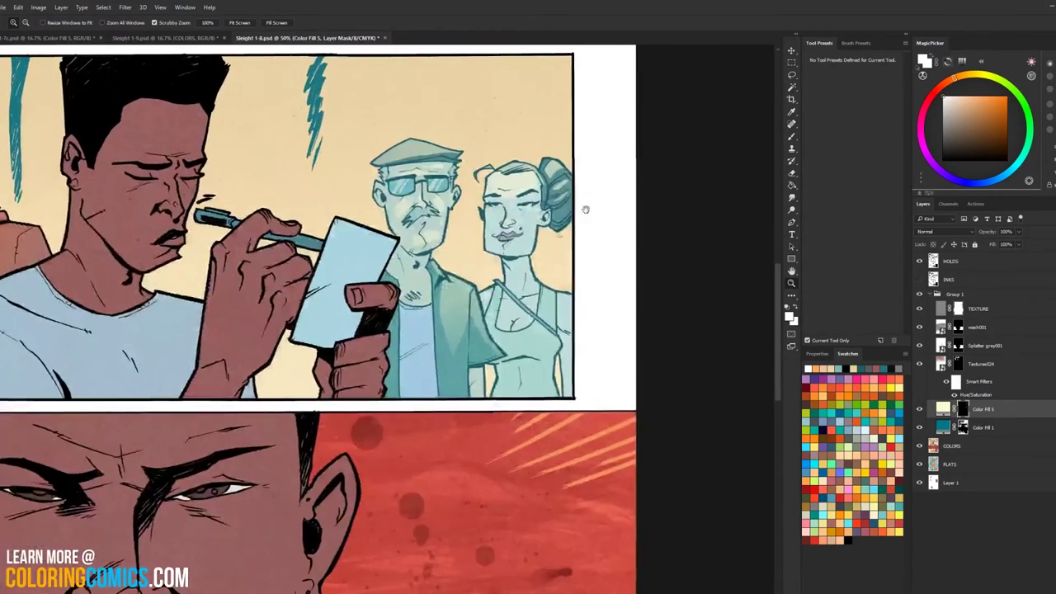
pyautogui.click(548, 272)
pyautogui.click(548, 273)
pyautogui.press('l')
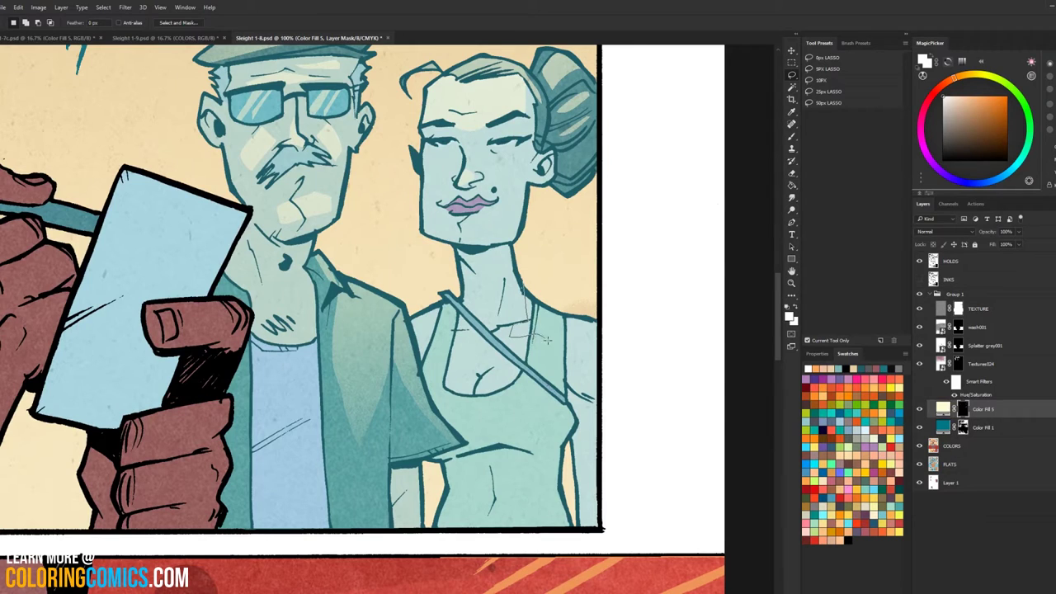
pyautogui.moveTo(619, 342); pyautogui.dragTo(553, 264)
pyautogui.press('alt')
pyautogui.moveTo(567, 361)
pyautogui.mouseDown()
pyautogui.moveTo(592, 390)
pyautogui.moveTo(556, 331)
pyautogui.mouseUp()
pyautogui.moveTo(407, 314)
pyautogui.mouseDown()
pyautogui.moveTo(447, 300)
pyautogui.moveTo(405, 330)
pyautogui.mouseUp()
pyautogui.press('shift')
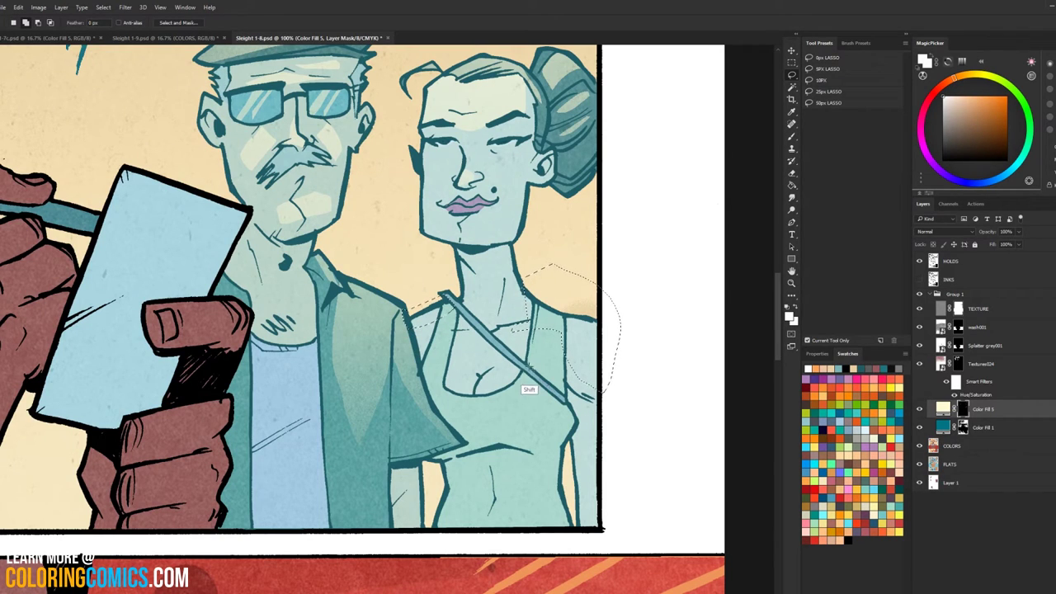
# Step: Add the bust area of the woman's tank top to the highlight selection and refine its lower and side edges
pyautogui.moveTo(514, 367)
pyautogui.mouseDown()
pyautogui.moveTo(532, 428)
pyautogui.moveTo(546, 350)
pyautogui.mouseUp()
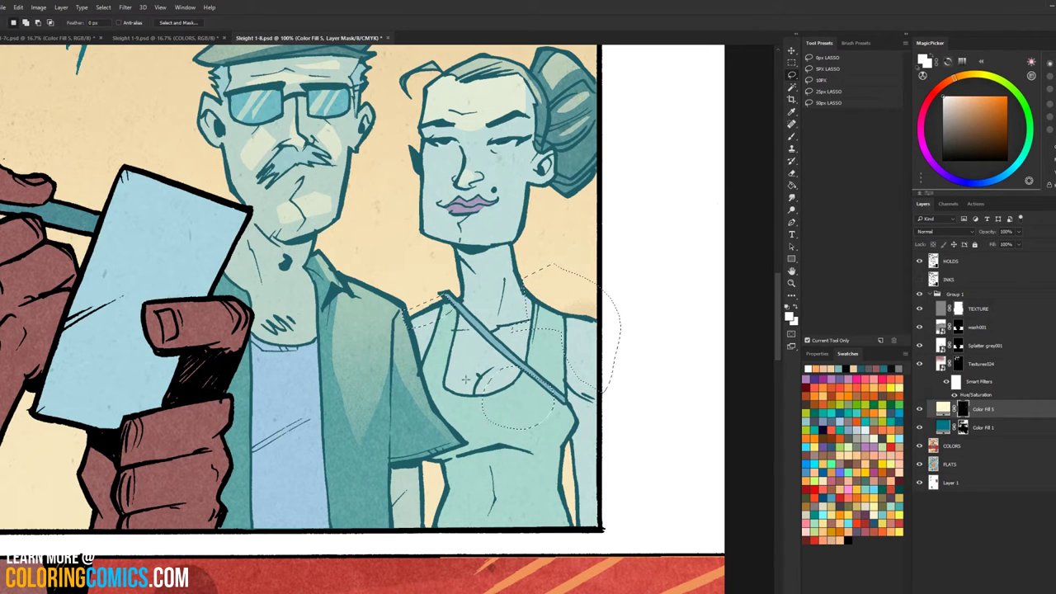
pyautogui.press('shift')
pyautogui.moveTo(424, 385)
pyautogui.mouseDown()
pyautogui.moveTo(459, 378)
pyautogui.moveTo(502, 428)
pyautogui.moveTo(466, 372)
pyautogui.mouseUp()
pyautogui.press('alt')
pyautogui.press('shift')
pyautogui.moveTo(438, 431)
pyautogui.mouseDown()
pyautogui.moveTo(452, 439)
pyautogui.moveTo(515, 434)
pyautogui.moveTo(564, 410)
pyautogui.moveTo(550, 334)
pyautogui.mouseUp()
pyautogui.moveTo(473, 430); pyautogui.dragTo(449, 412)
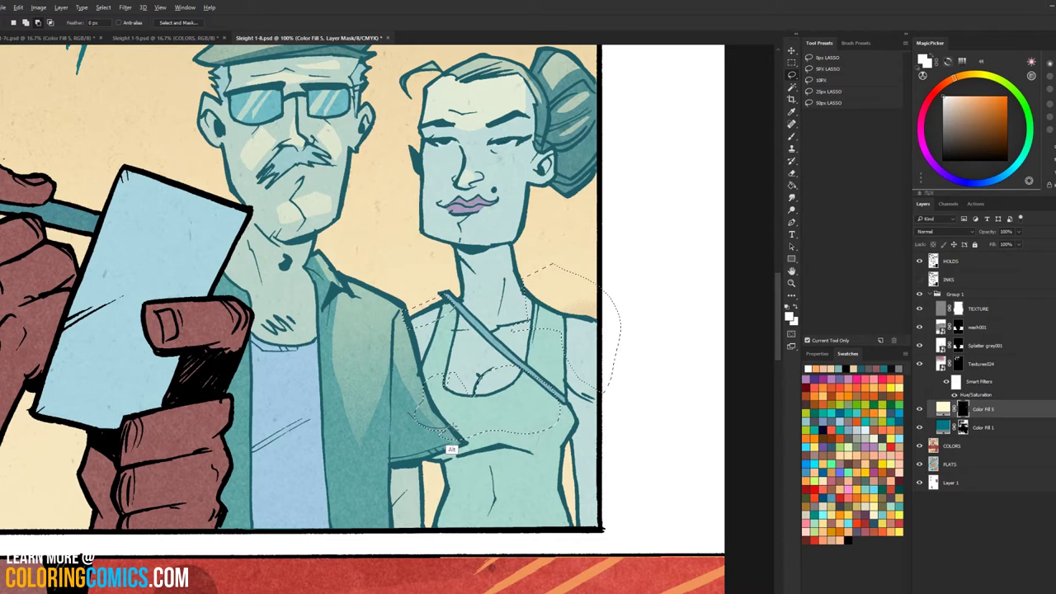
pyautogui.moveTo(533, 423); pyautogui.dragTo(559, 416)
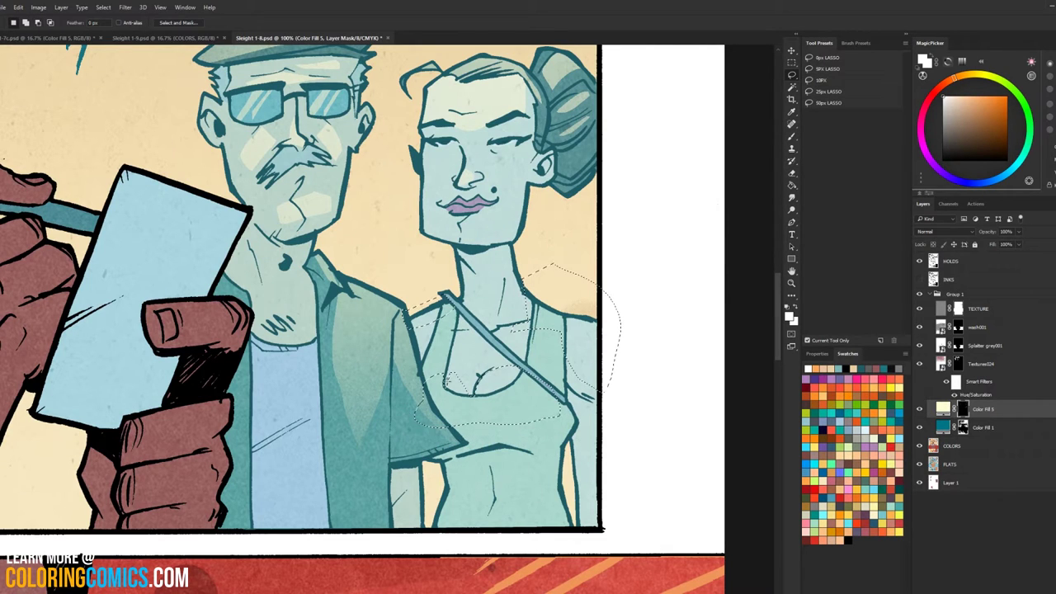
pyautogui.press('alt')
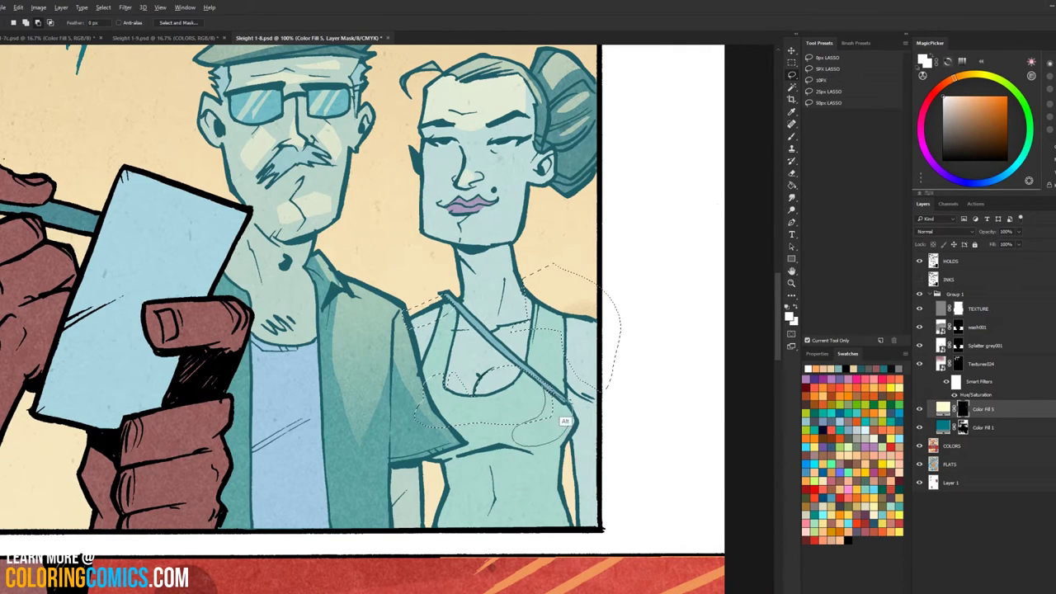
pyautogui.moveTo(561, 417); pyautogui.dragTo(546, 333)
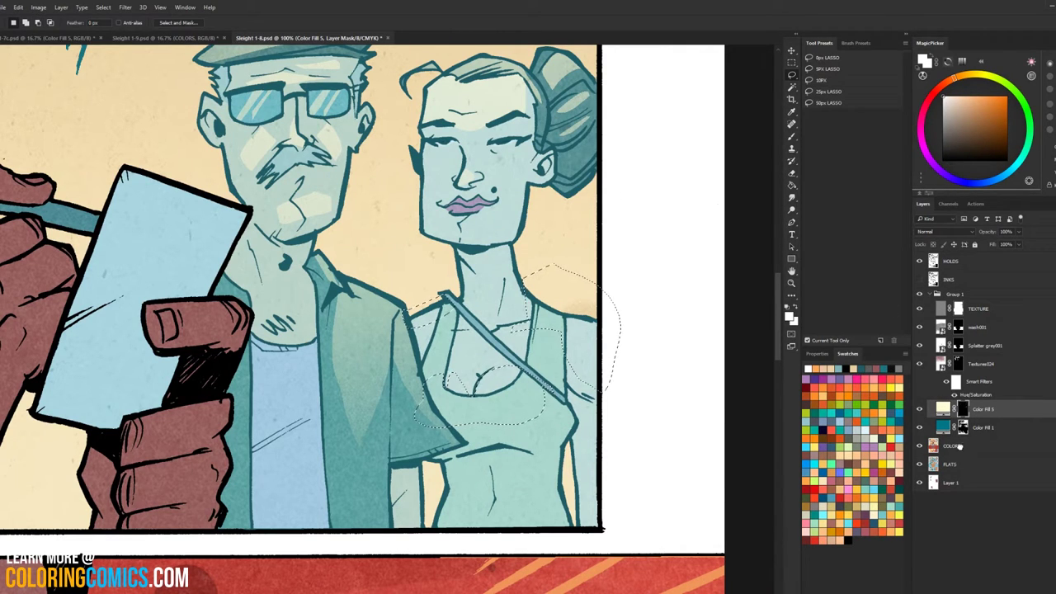
# Step: Trim the shoulder and chest selection to the woman's body using the FLATS layer, and paint it white on the Color Fill 5 mask
pyautogui.click(958, 446)
pyautogui.hotkey('alt', '[')
pyautogui.press('w')
pyautogui.keyDown('alt'); pyautogui.click(556, 288); pyautogui.keyUp('alt')
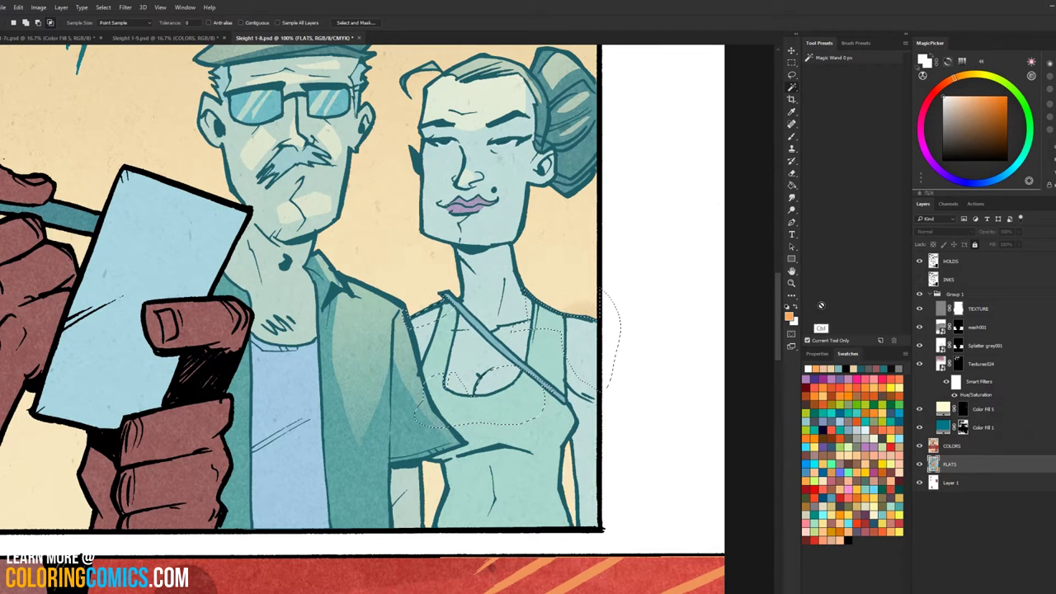
pyautogui.keyDown('alt'); pyautogui.click(613, 334); pyautogui.keyUp('alt')
pyautogui.keyDown('alt'); pyautogui.click(416, 412); pyautogui.keyUp('alt')
pyautogui.hotkey('ctrl', 'h')
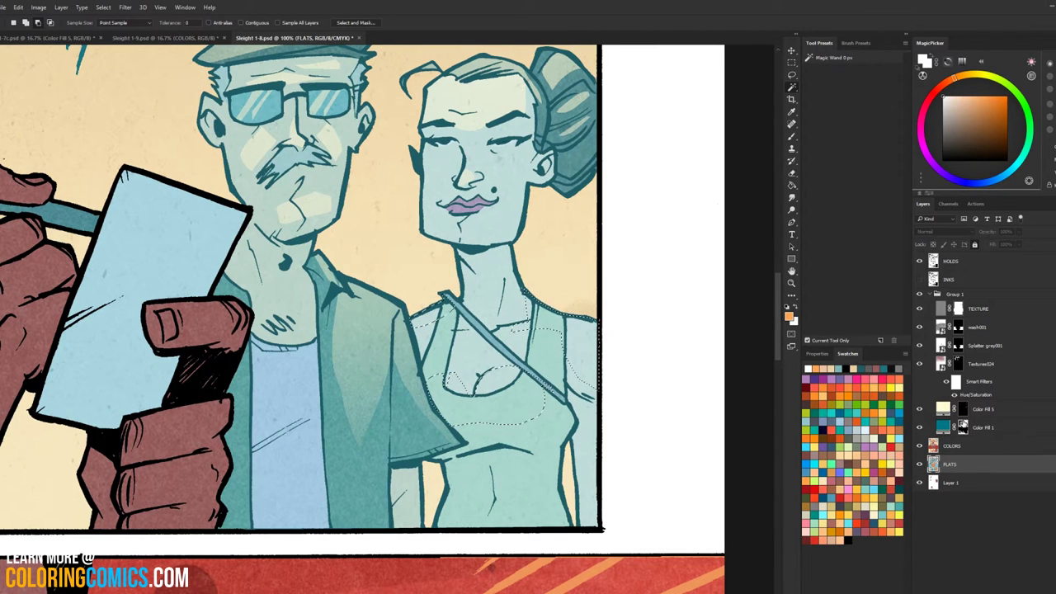
pyautogui.click(965, 409)
pyautogui.press('b')
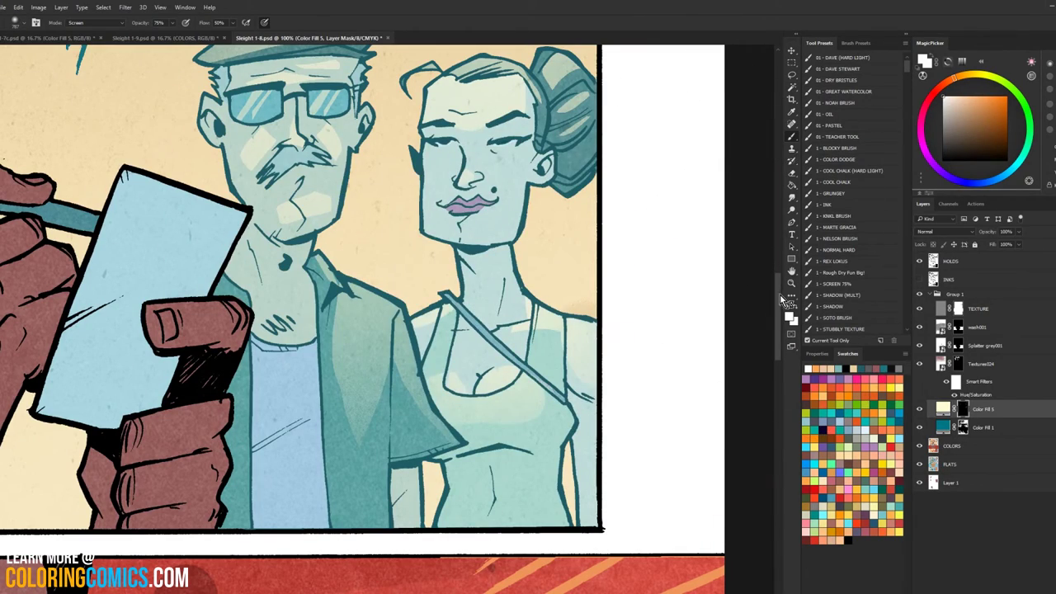
# Step: Lasso highlights on the forehead and nose of the teal background woman in the last panel
pyautogui.click(791, 283)
pyautogui.keyDown('alt'); pyautogui.click(697, 329); pyautogui.keyUp('alt')
pyautogui.keyDown('alt'); pyautogui.click(697, 330); pyautogui.keyUp('alt')
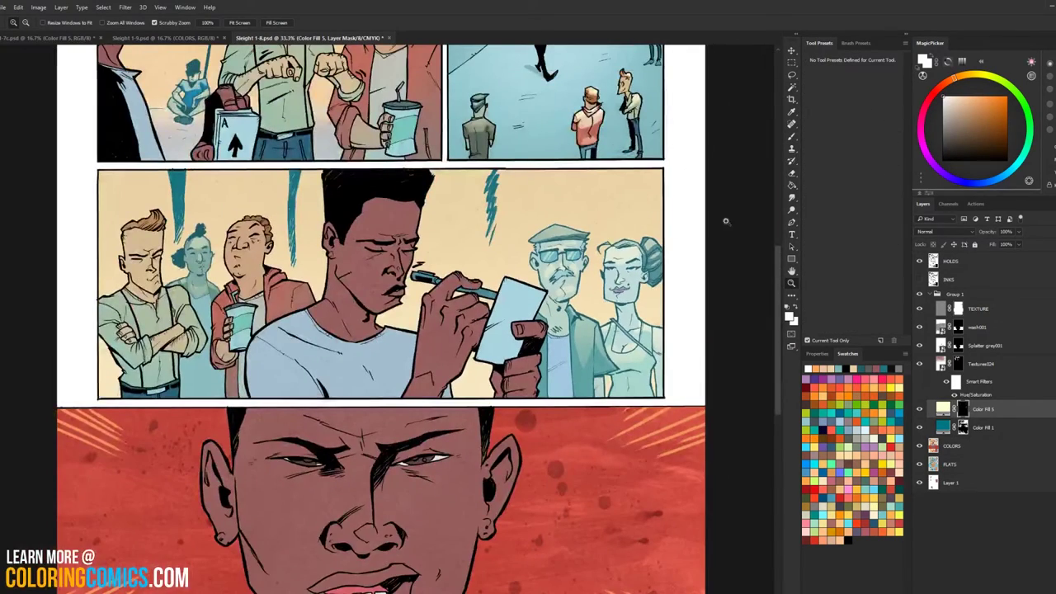
pyautogui.keyDown('alt'); pyautogui.click(707, 351); pyautogui.keyUp('alt')
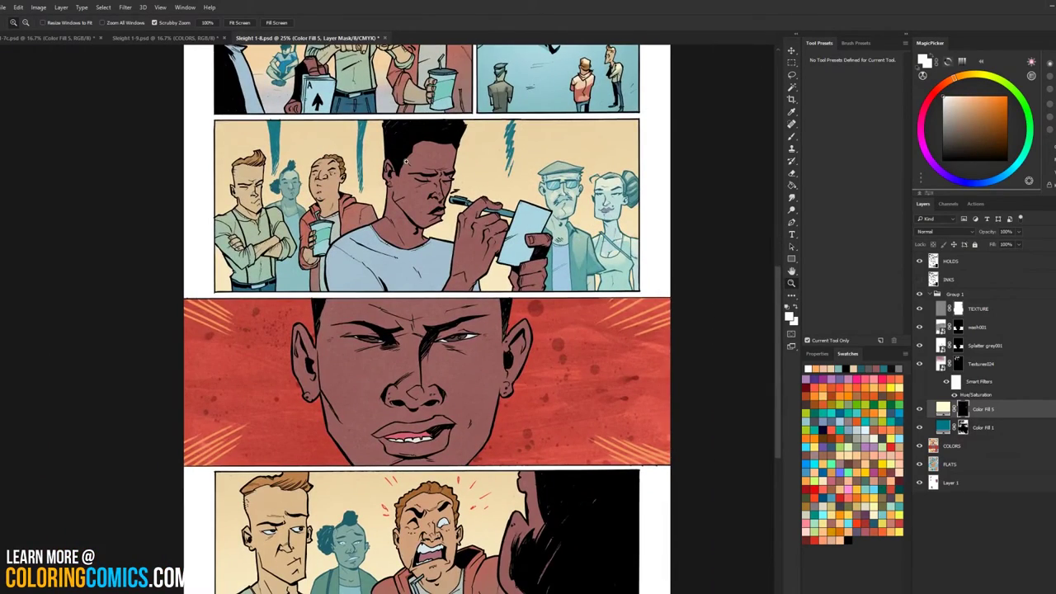
pyautogui.moveTo(468, 299); pyautogui.dragTo(516, 116)
pyautogui.moveTo(337, 301); pyautogui.dragTo(433, 334)
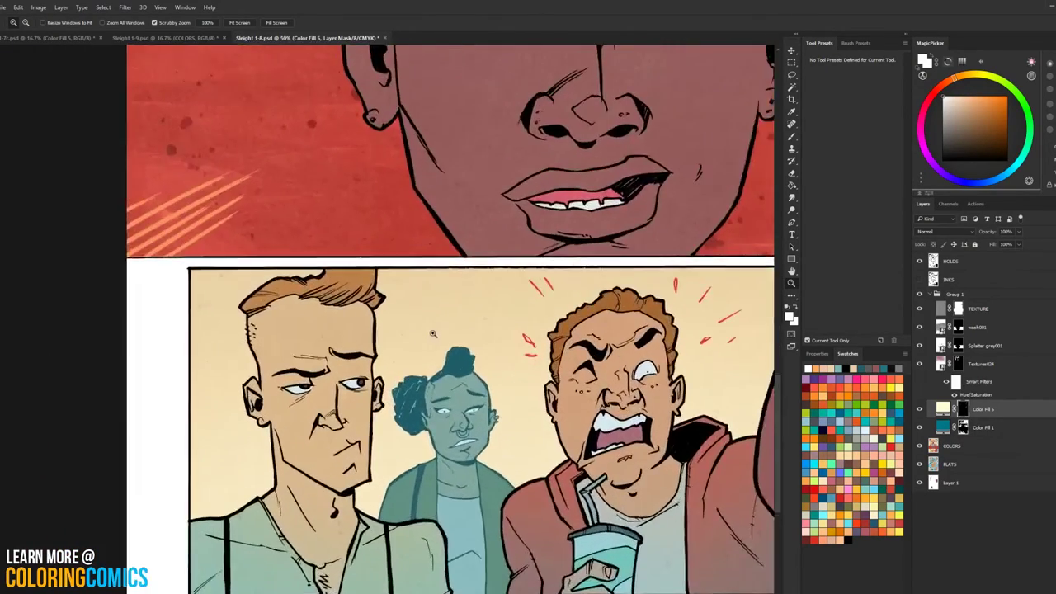
pyautogui.click(445, 340)
pyautogui.moveTo(488, 368); pyautogui.dragTo(394, 259)
pyautogui.click(394, 259)
pyautogui.press('l')
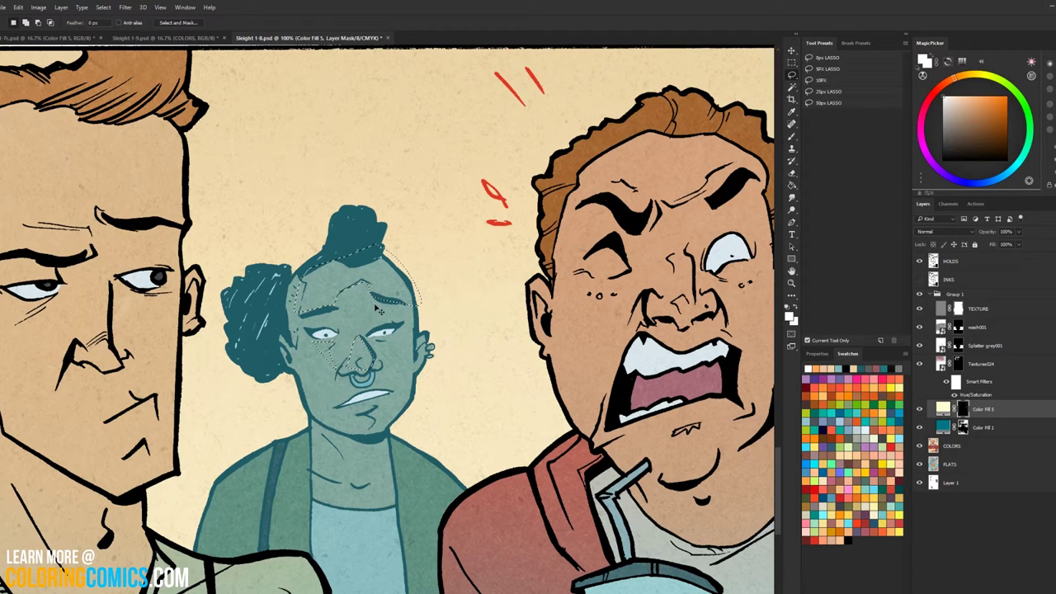
# Step: Try painting the background woman's untrimmed forehead and nose highlights white on the Color Fill 5 mask
pyautogui.hotkey('ctrl', 'z')
pyautogui.press('b')
pyautogui.moveTo(328, 300); pyautogui.dragTo(413, 218)
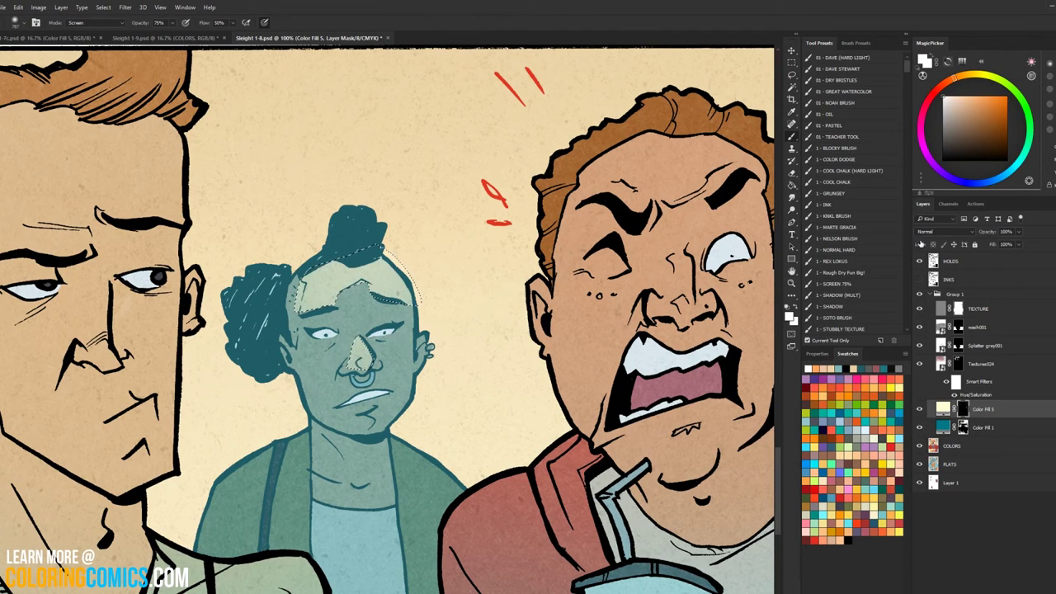
# Step: Trim the forehead and nose selection to the background woman's face using the FLATS layer, paint it white on the Color Fill 5 mask, and deselect
pyautogui.click(948, 463)
pyautogui.press('w')
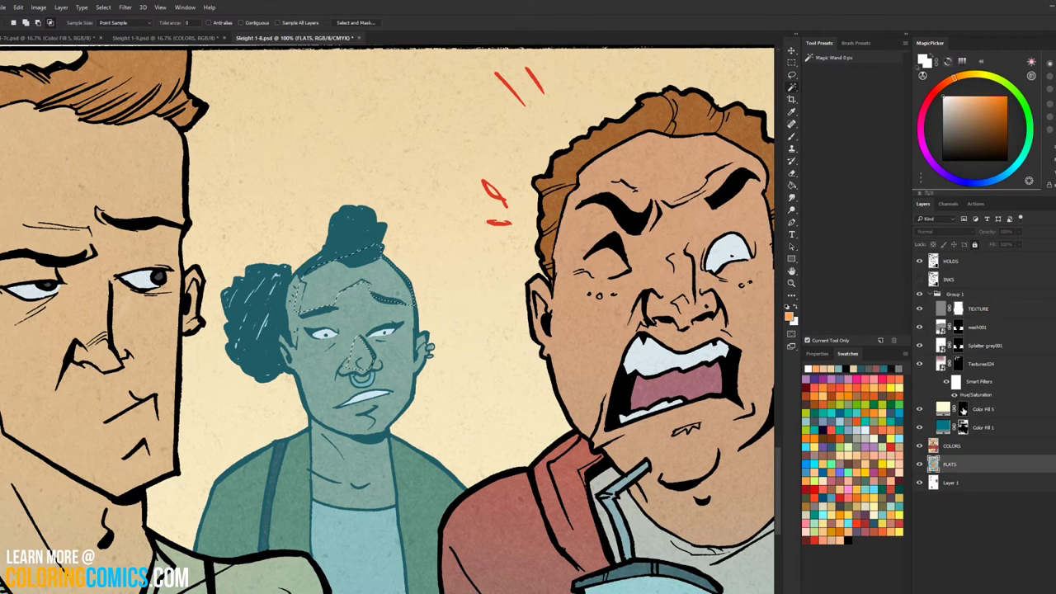
pyautogui.click(962, 409)
pyautogui.press('b')
pyautogui.hotkey('ctrl', 'h')
pyautogui.moveTo(306, 318); pyautogui.dragTo(438, 235)
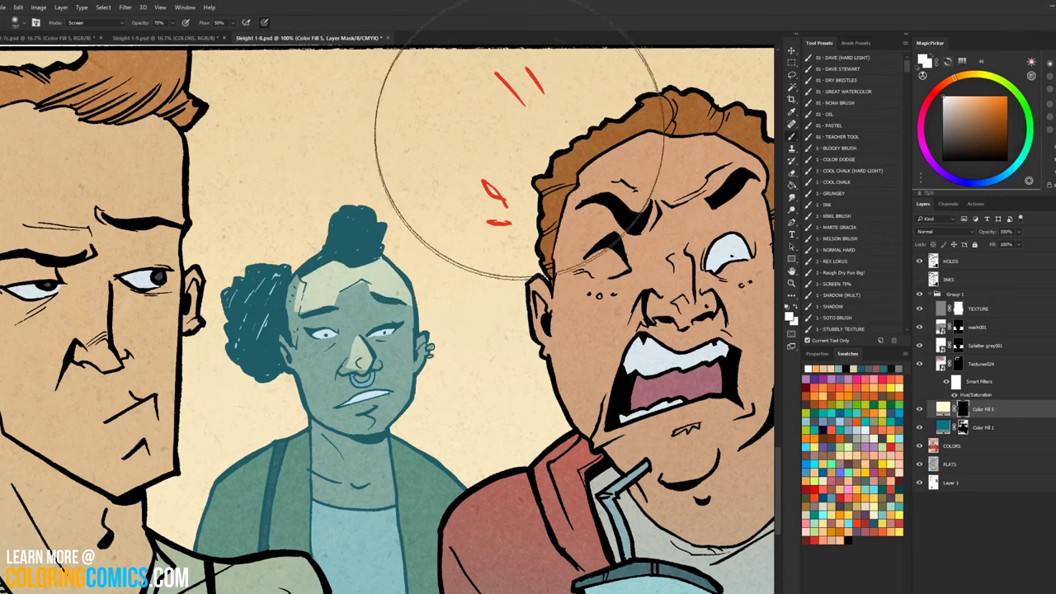
pyautogui.hotkey('ctrl', 'z')
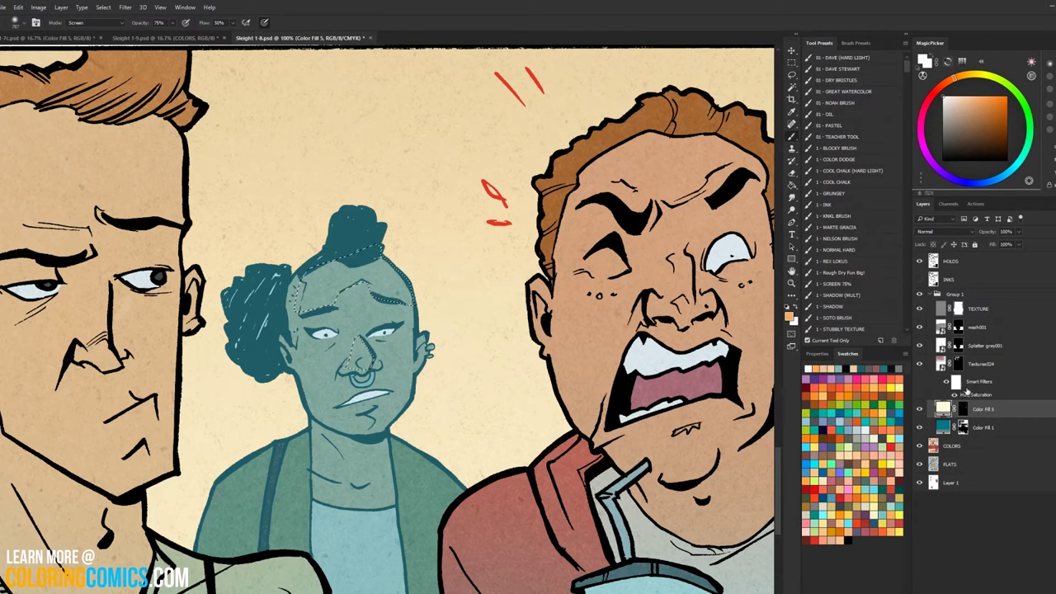
pyautogui.click(963, 410)
pyautogui.moveTo(335, 233); pyautogui.dragTo(369, 325)
pyautogui.hotkey('ctrl', 'd')
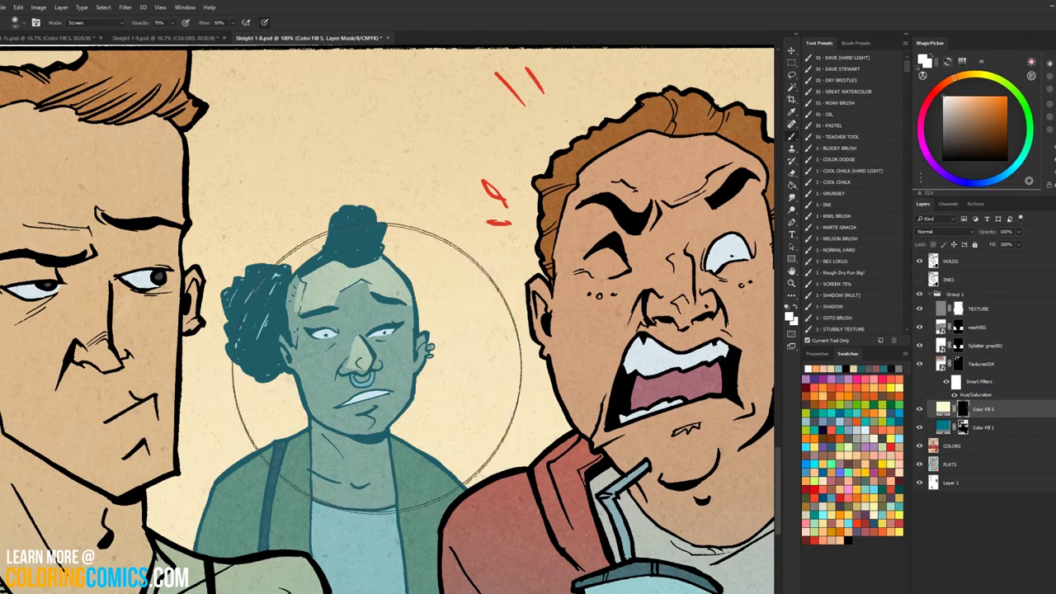
# Step: Lasso highlights along the background woman's jacket shoulders, trim them to the jacket, paint them white on the Color Fill 5 mask, and deselect
pyautogui.press('l')
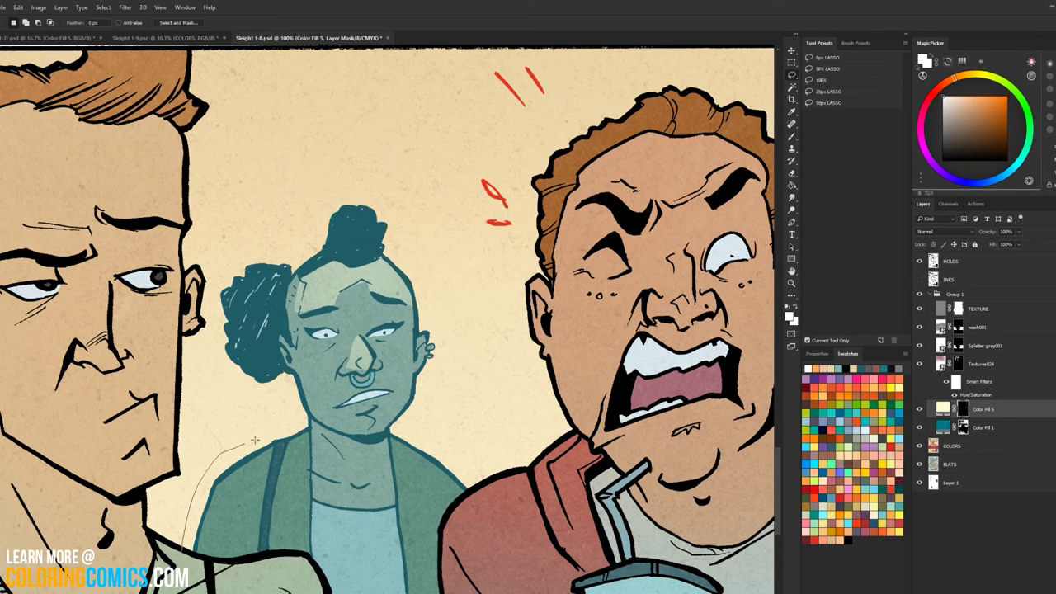
pyautogui.moveTo(307, 422)
pyautogui.mouseDown()
pyautogui.moveTo(396, 439)
pyautogui.moveTo(386, 462)
pyautogui.moveTo(475, 495)
pyautogui.moveTo(486, 513)
pyautogui.mouseUp()
pyautogui.click(948, 464)
pyautogui.press('w')
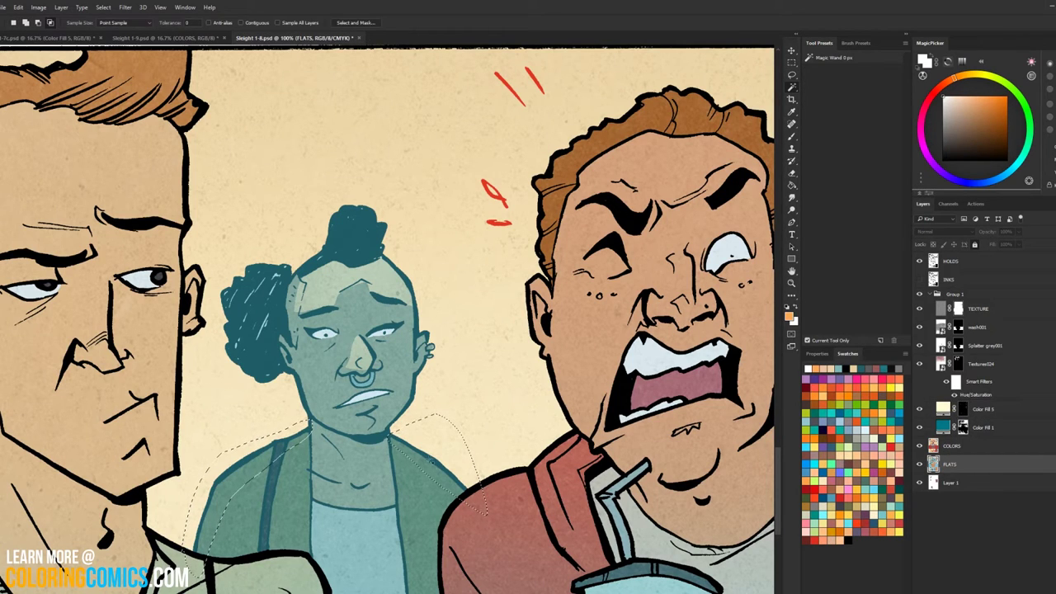
pyautogui.keyDown('alt'); pyautogui.keyDown('shift'); pyautogui.click(431, 461); pyautogui.keyUp('shift'); pyautogui.keyUp('alt')
pyautogui.click(962, 410)
pyautogui.press('b')
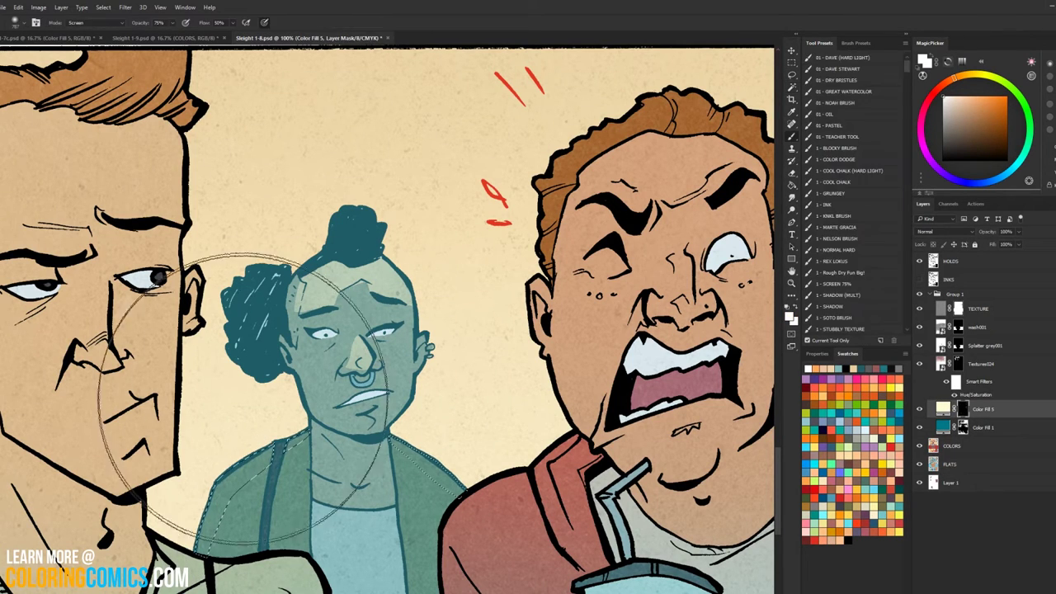
pyautogui.hotkey('ctrl', 'd')
pyautogui.press('l')
# Step: Select the flat color of the dark foreground silhouette in the last panel with the Magic Wand on the FLATS layer
pyautogui.click(792, 283)
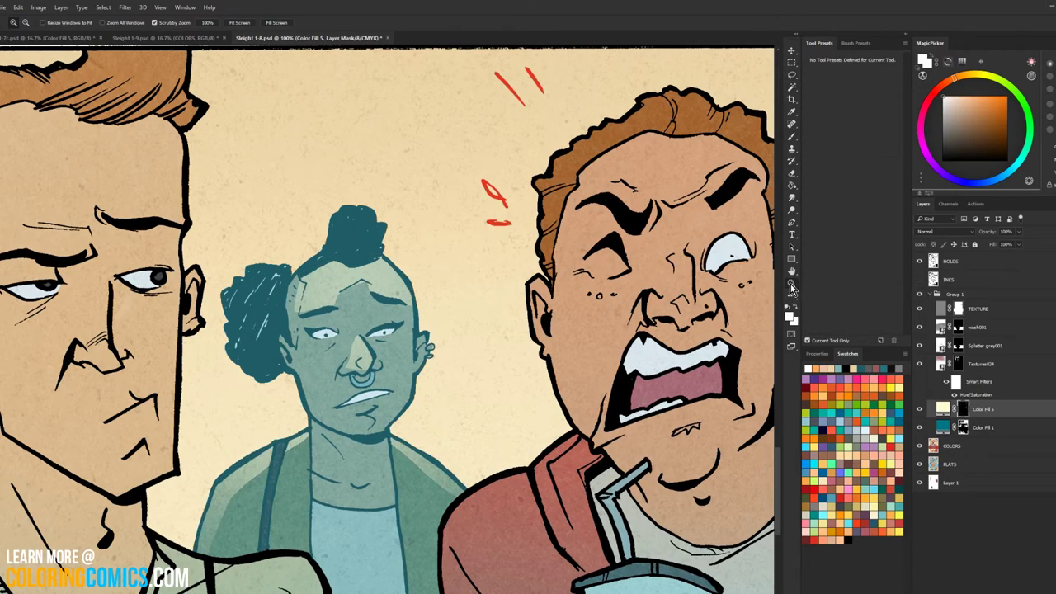
pyautogui.scroll(-5, 499, 388)
pyautogui.scroll(-3, 628, 226)
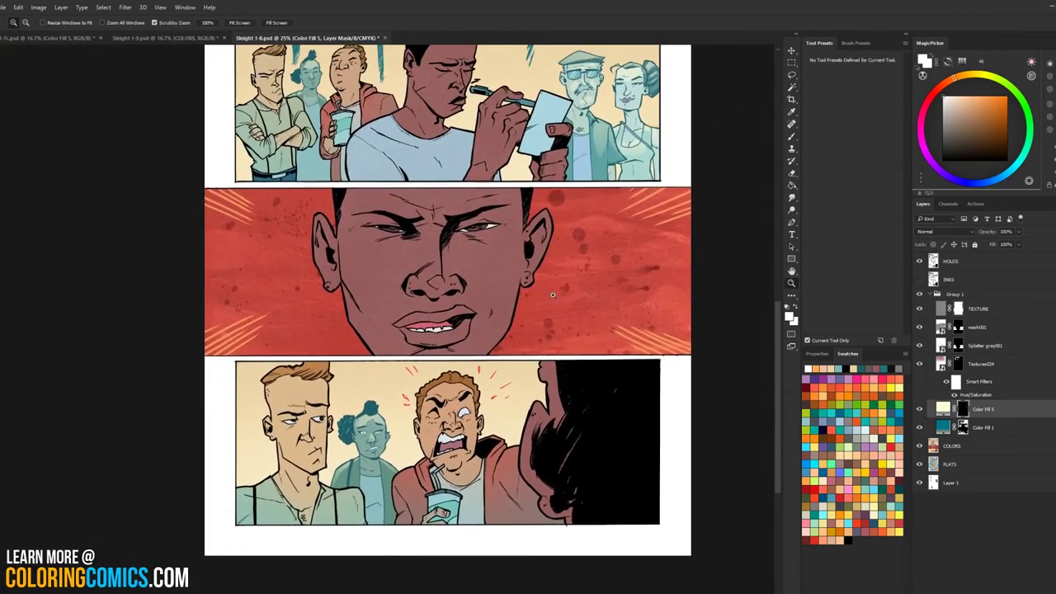
pyautogui.press('l')
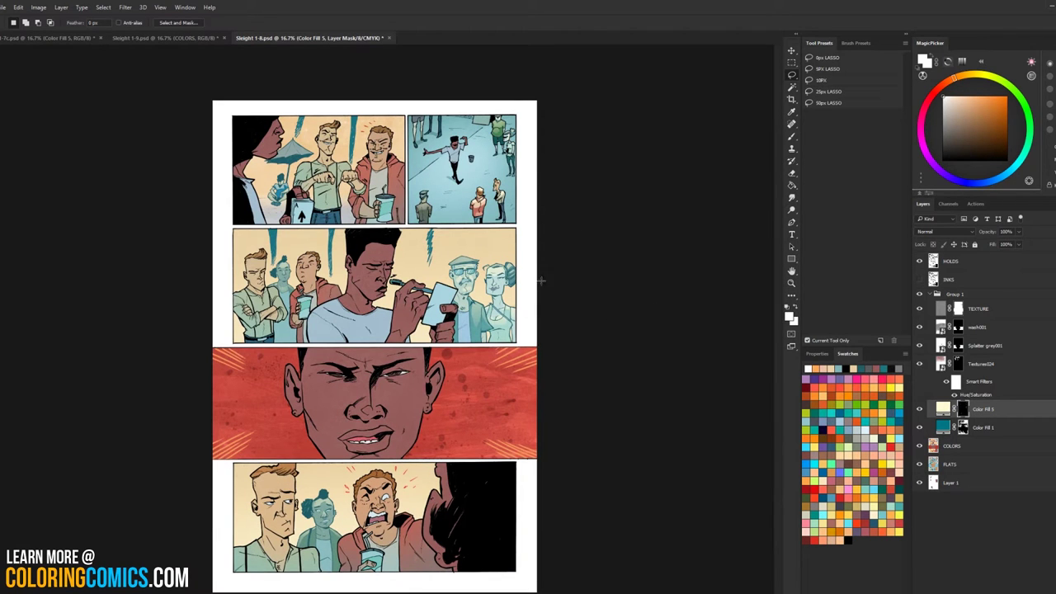
pyautogui.scroll(2, 442, 254)
pyautogui.scroll(-5, 462, 264)
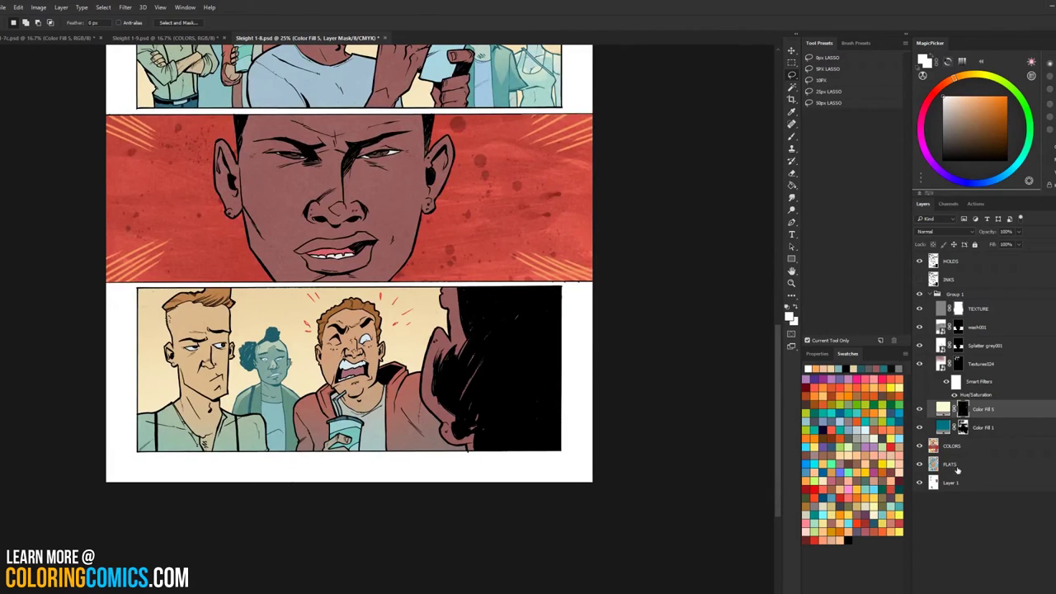
pyautogui.click(950, 464)
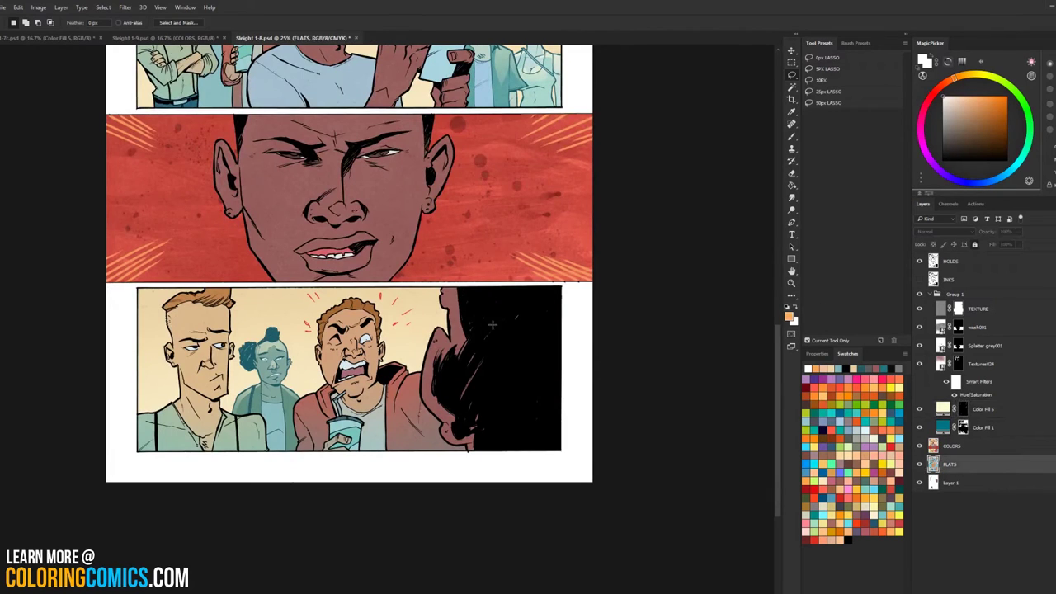
pyautogui.press('w')
pyautogui.click(456, 338)
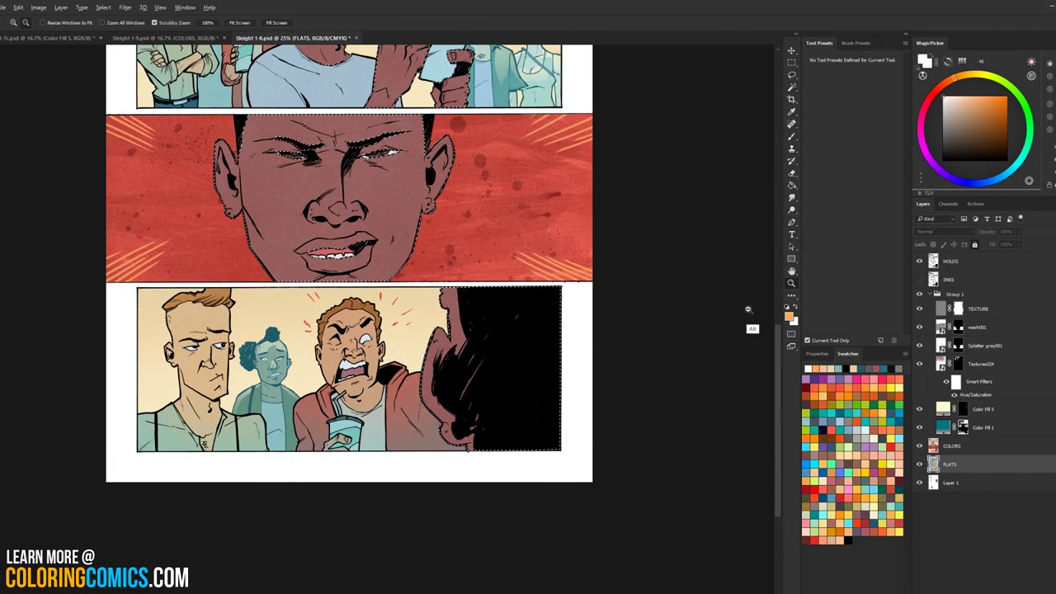
# Step: Limit the selection to the last panel's silhouette by excluding the other panels, and make the COLORS layer active
pyautogui.scroll(-3, 734, 184)
pyautogui.press('l')
pyautogui.moveTo(338, 134)
pyautogui.mouseDown()
pyautogui.moveTo(457, 336)
pyautogui.moveTo(432, 410)
pyautogui.moveTo(379, 467)
pyautogui.moveTo(195, 396)
pyautogui.moveTo(314, 88)
pyautogui.mouseUp()
pyautogui.press('z')
pyautogui.click(419, 440)
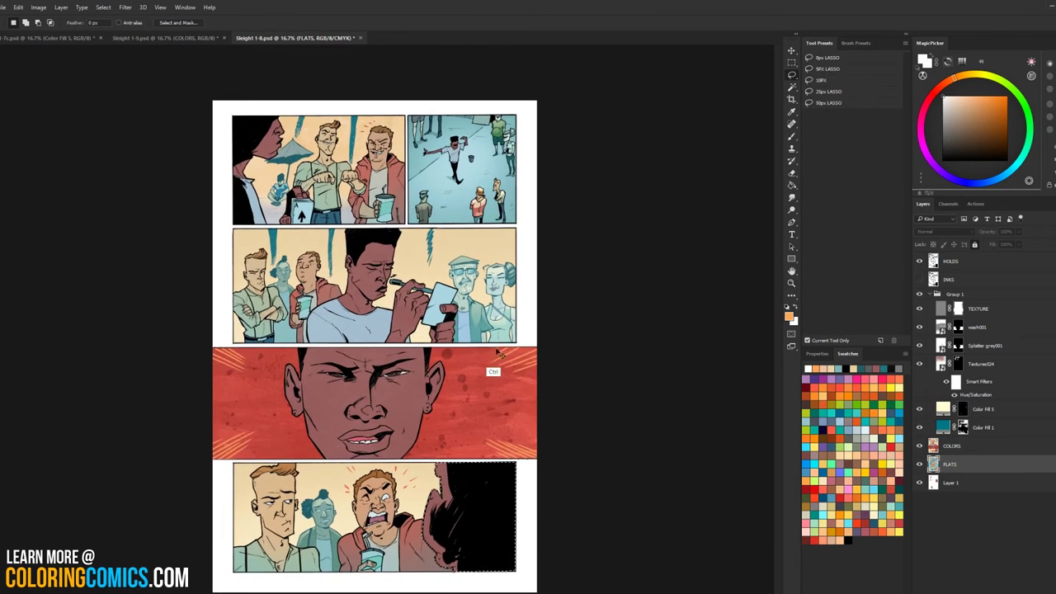
pyautogui.click(962, 448)
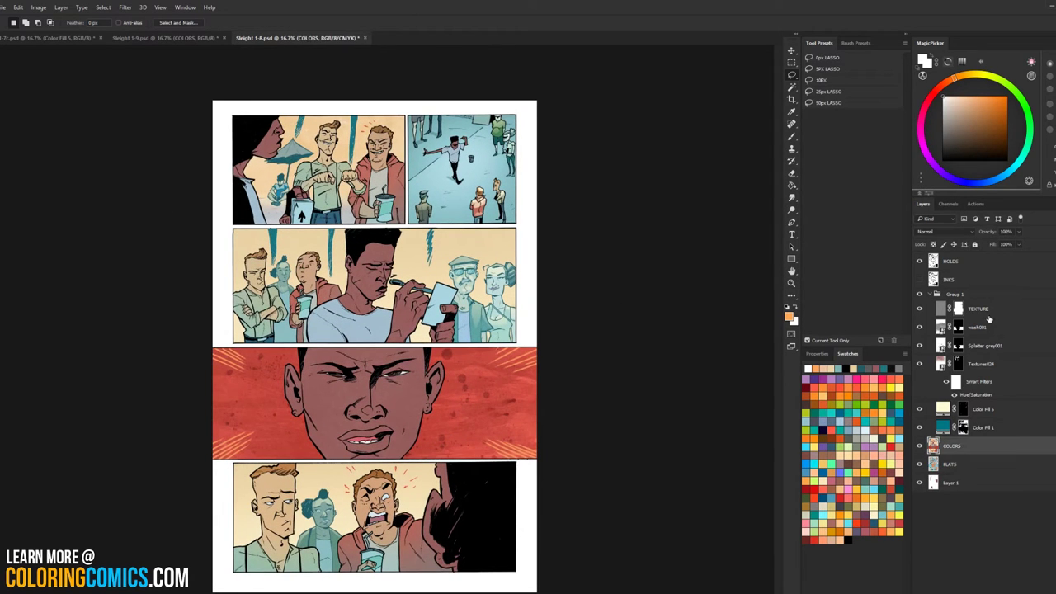
# Step: Add a Solid Color fill layer above Color Fill 5, masked to the selected foreground silhouette in the last panel
pyautogui.click(982, 407)
pyautogui.click(1037, 592)
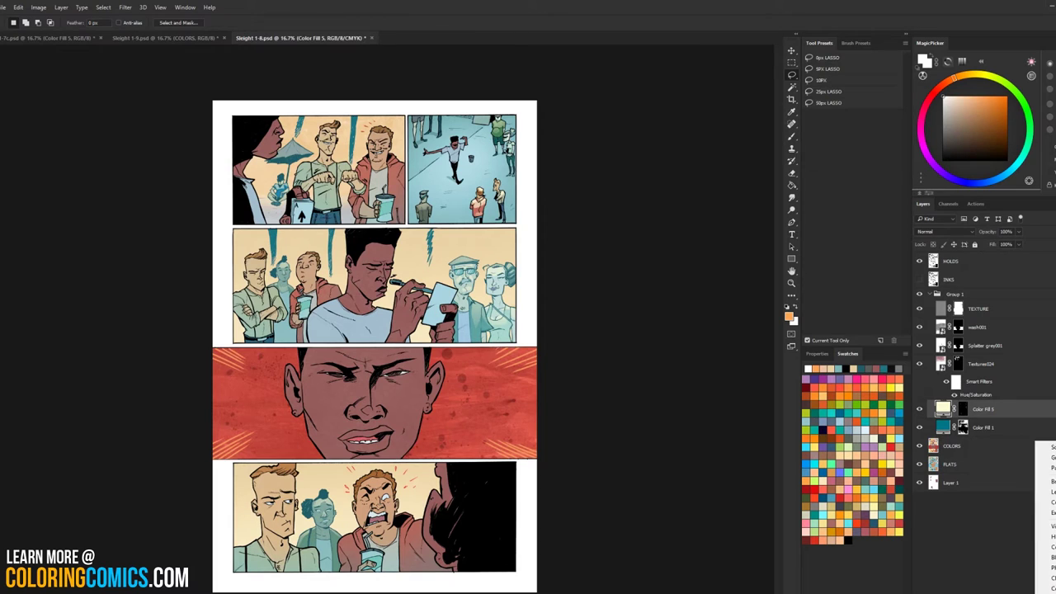
pyautogui.click(1045, 446)
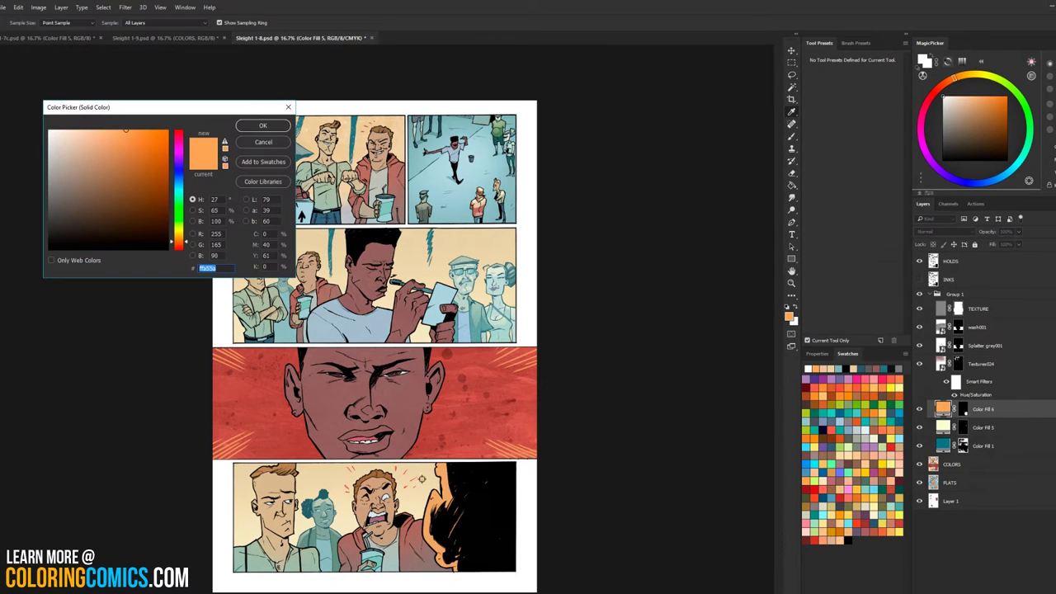
pyautogui.moveTo(238, 106); pyautogui.dragTo(740, 137)
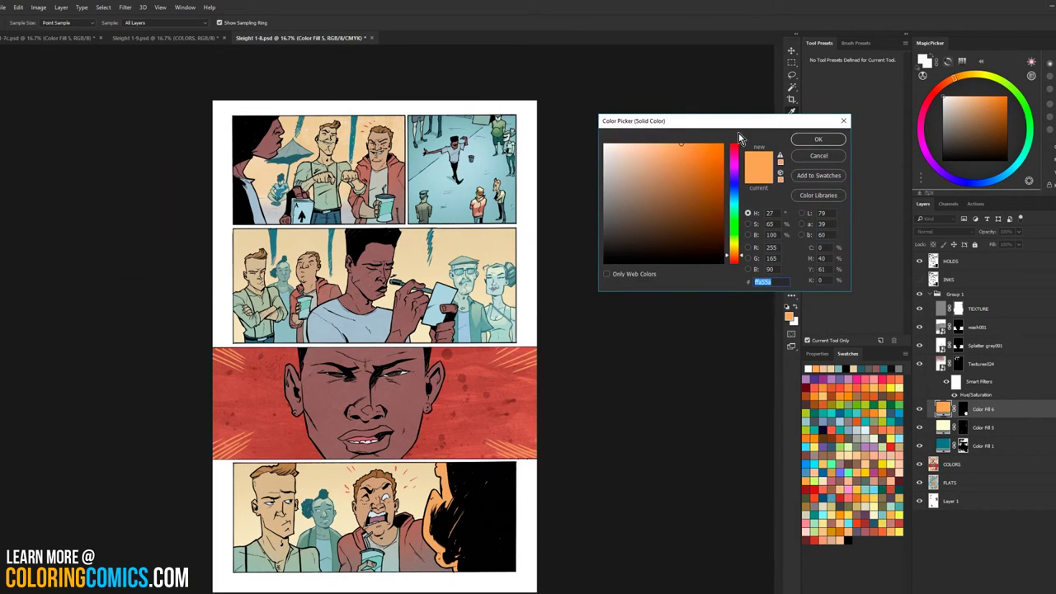
# Step: Set the new silhouette fill to a dark muted teal, #346976
pyautogui.click(671, 207)
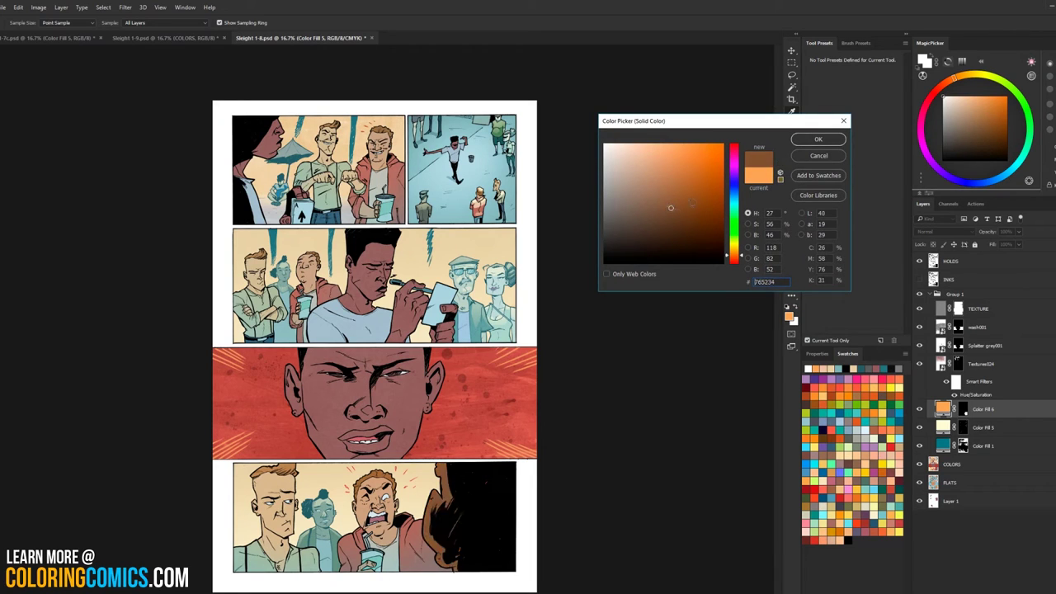
pyautogui.moveTo(736, 192)
pyautogui.mouseDown()
pyautogui.moveTo(736, 210)
pyautogui.moveTo(738, 201)
pyautogui.mouseUp()
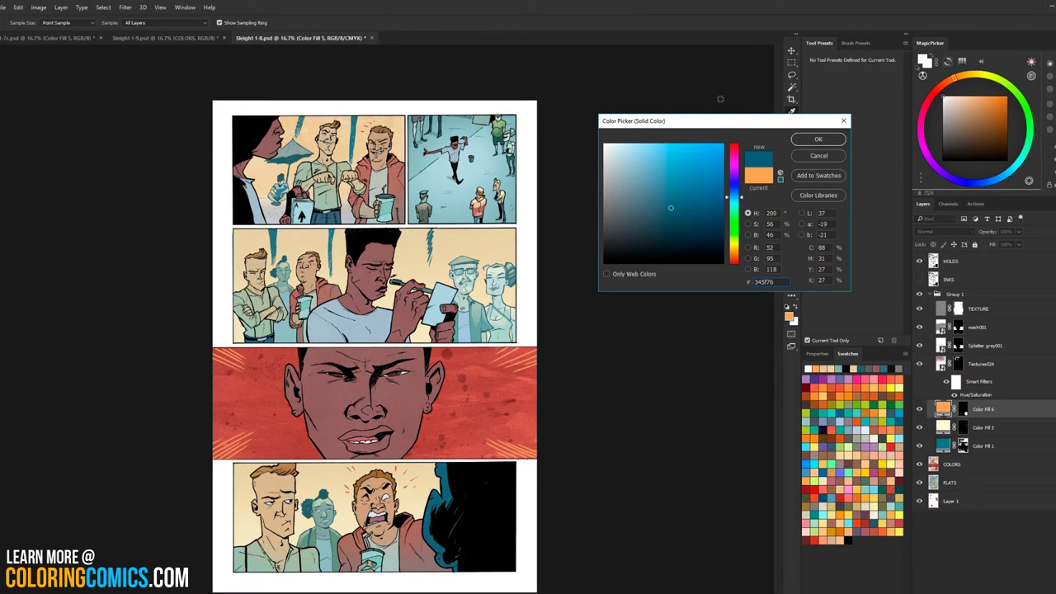
pyautogui.moveTo(734, 175); pyautogui.dragTo(736, 196)
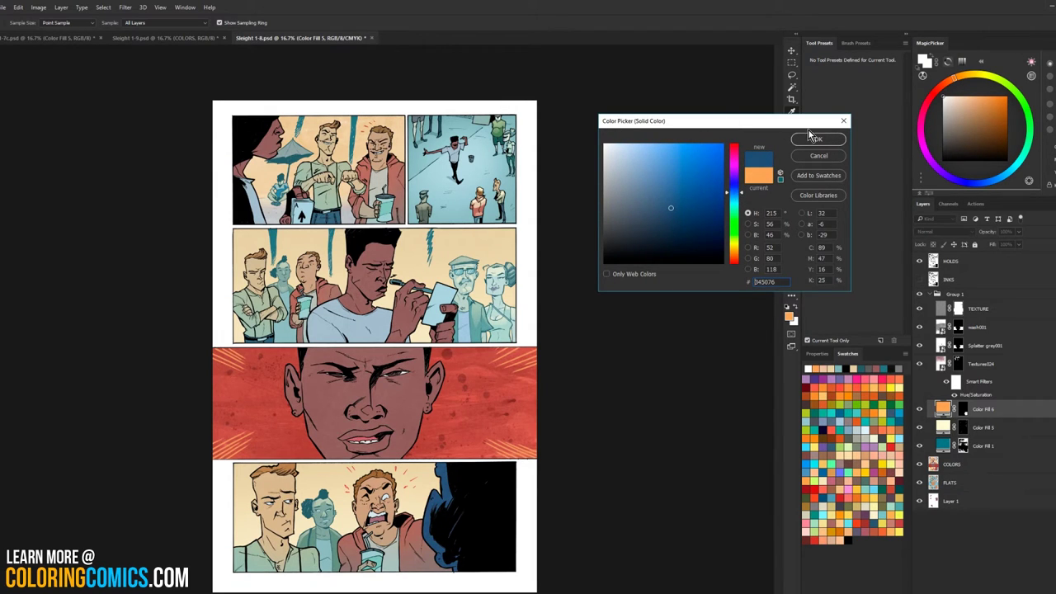
pyautogui.moveTo(734, 195); pyautogui.dragTo(734, 202)
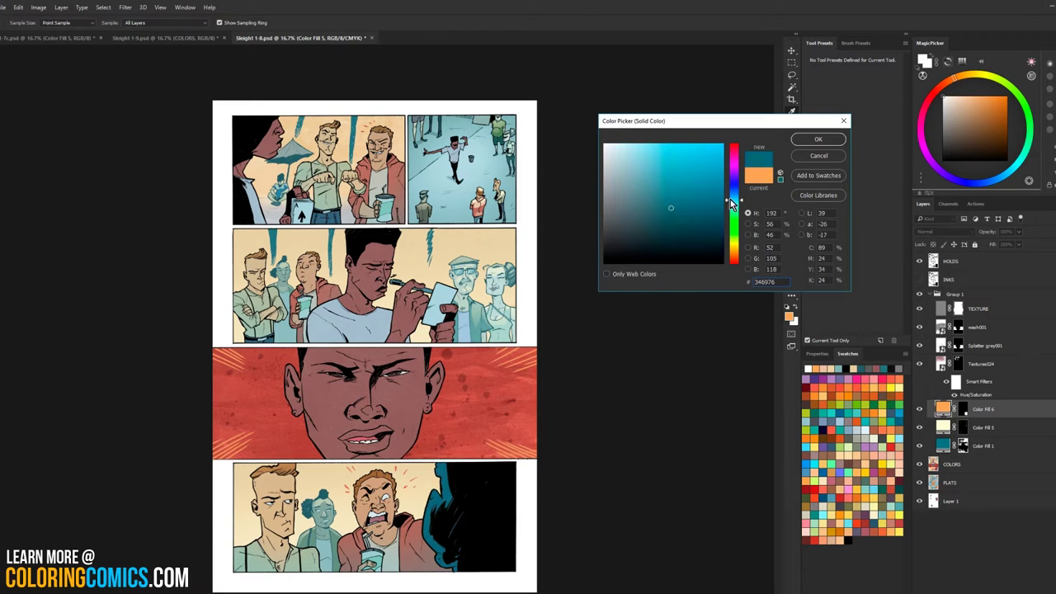
pyautogui.click(816, 141)
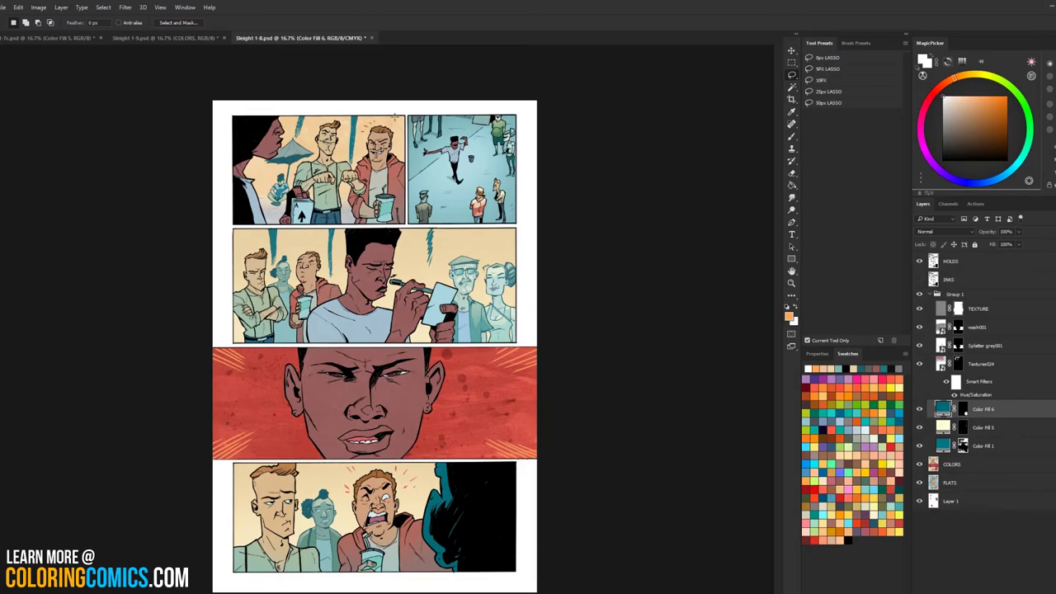
# Step: Lasso highlight shapes along the blond man's hair in the first panel
pyautogui.press('z')
pyautogui.click(354, 141)
pyautogui.moveTo(354, 141); pyautogui.dragTo(474, 319)
pyautogui.click(473, 320)
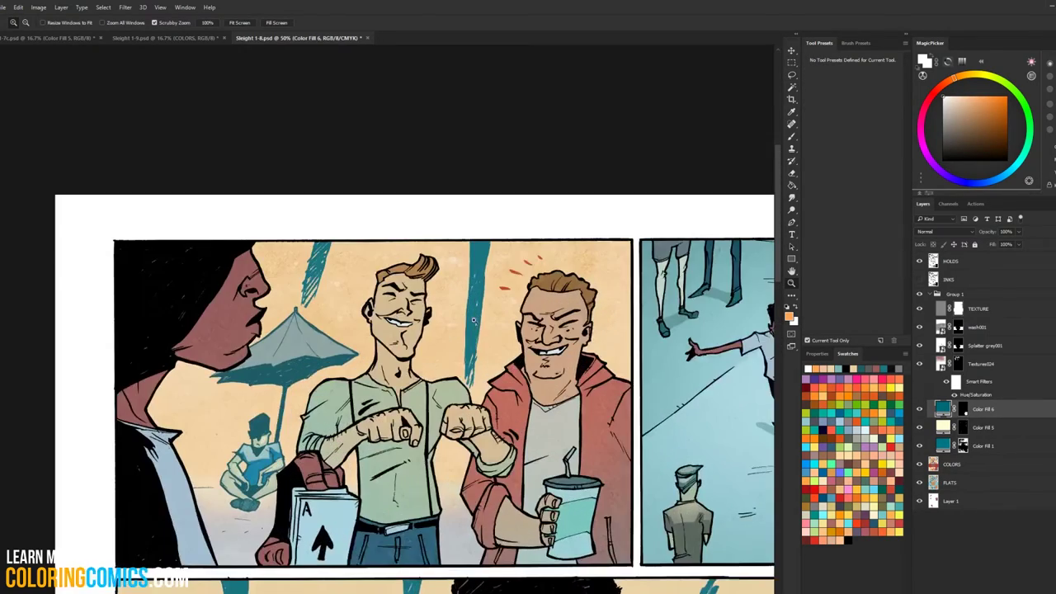
pyautogui.click(474, 320)
pyautogui.click(384, 258)
pyautogui.press('l')
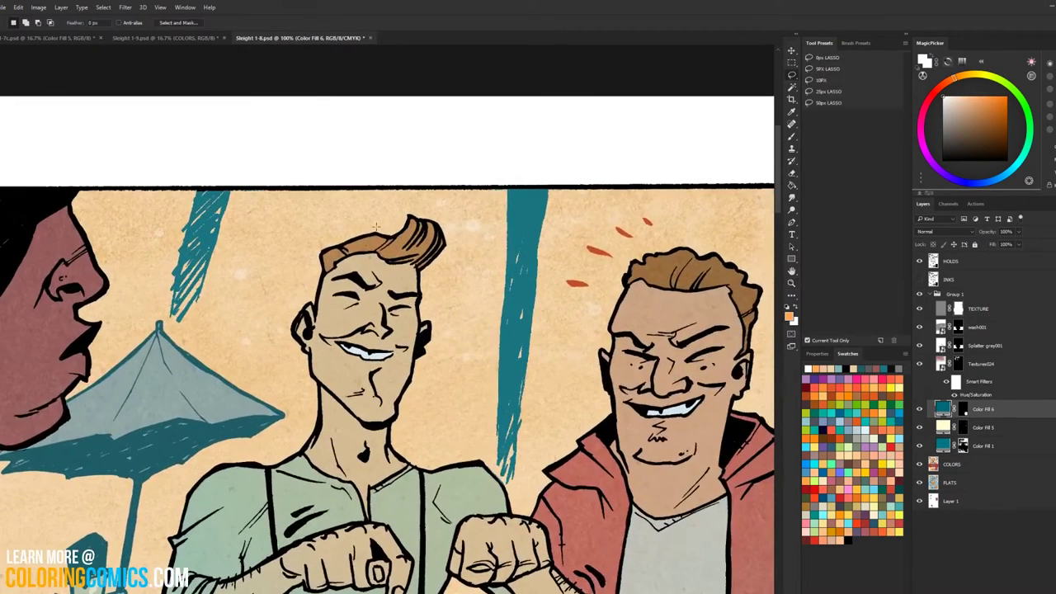
pyautogui.click(50, 23)
pyautogui.moveTo(321, 246)
pyautogui.mouseDown()
pyautogui.moveTo(416, 258)
pyautogui.moveTo(380, 272)
pyautogui.mouseUp()
pyautogui.moveTo(426, 231)
pyautogui.mouseDown()
pyautogui.moveTo(412, 245)
pyautogui.moveTo(435, 221)
pyautogui.mouseUp()
# Step: Trim the highlight selection to the blond man's hair using the COLORS layer, paint it white on the Color Fill 5 mask, and deselect
pyautogui.click(973, 471)
pyautogui.press('w')
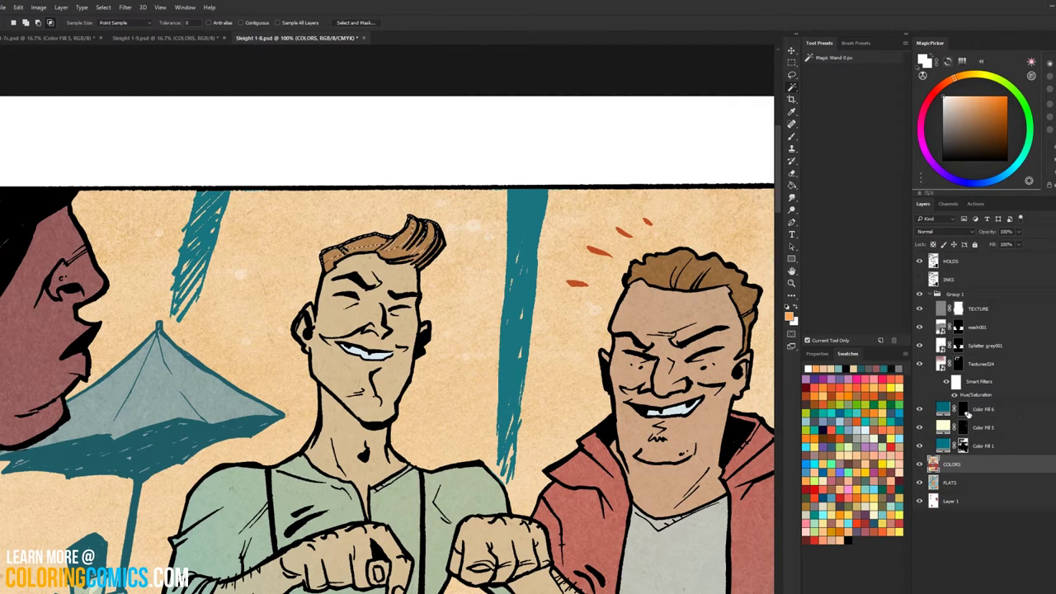
pyautogui.click(962, 428)
pyautogui.press('b')
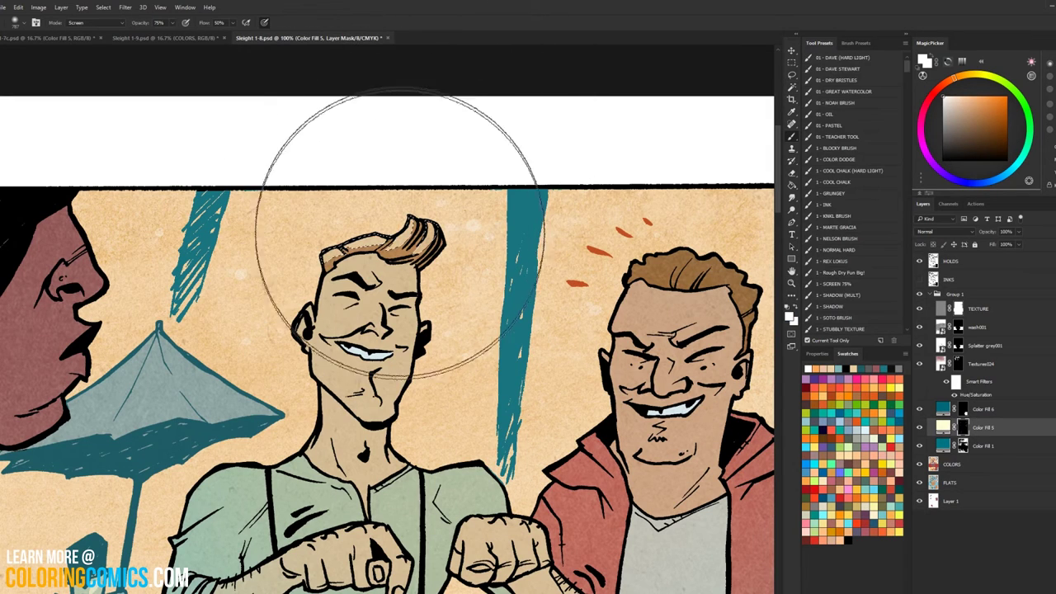
pyautogui.press('l')
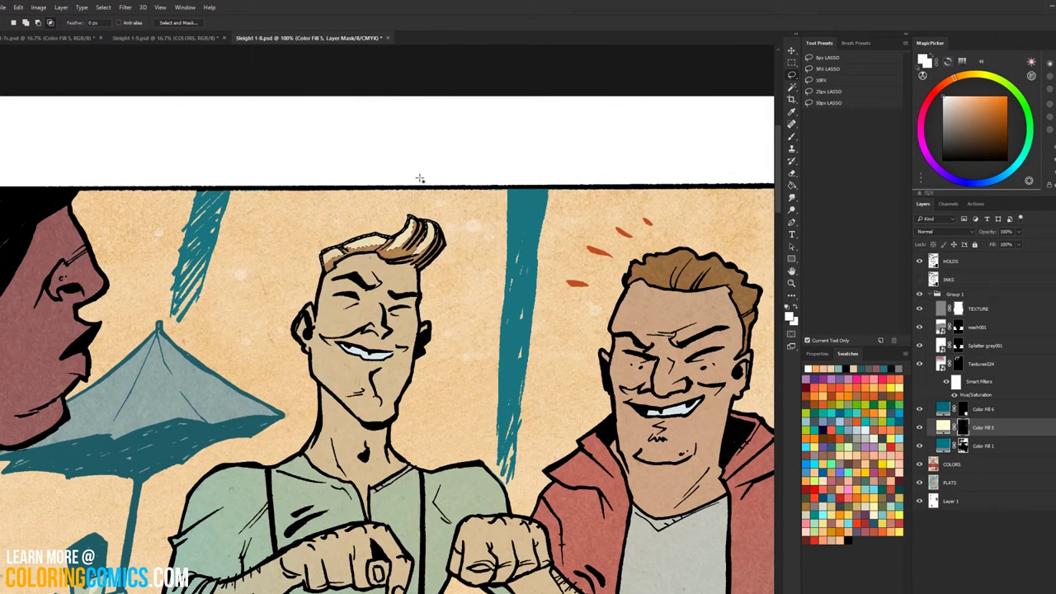
pyautogui.hotkey('ctrl', 'd')
pyautogui.press('b')
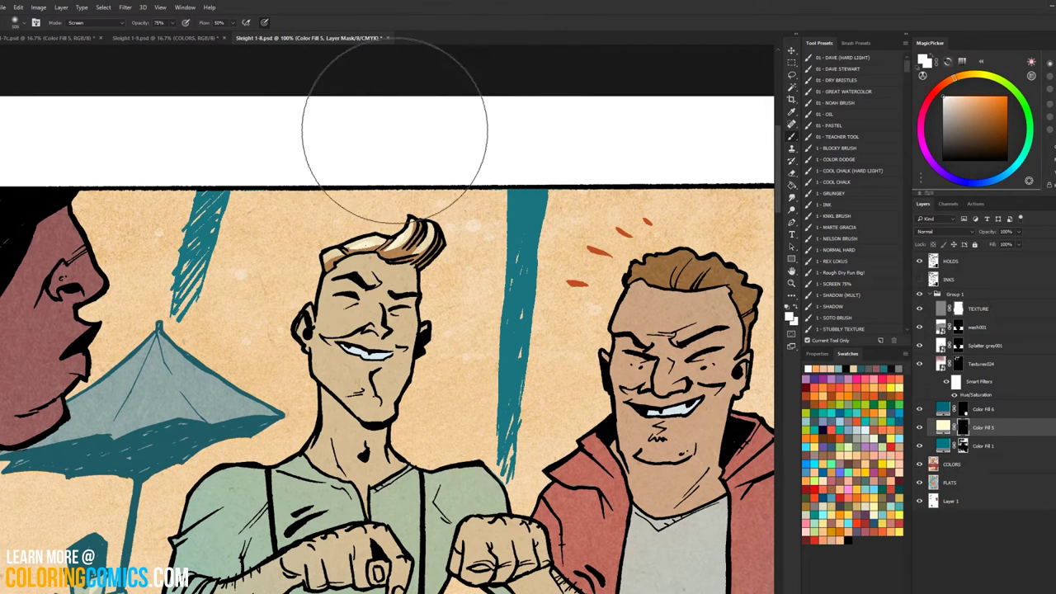
# Step: Lasso highlight shapes over the blond man's forehead, cheeks, jaw and ears, leaving out the shadowed areas around the nose and mouth
pyautogui.press('l')
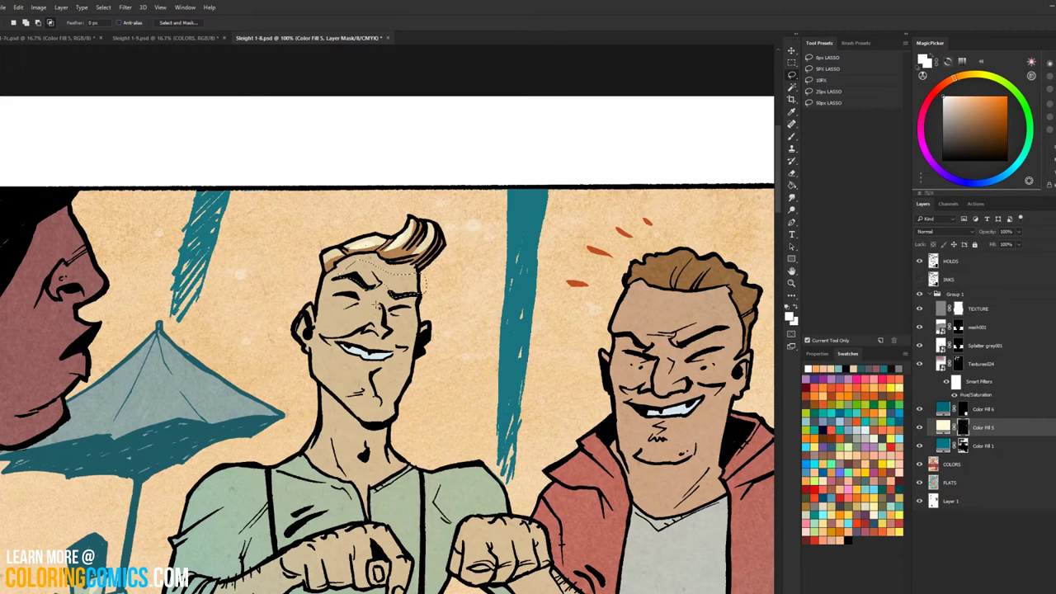
pyautogui.press('shift')
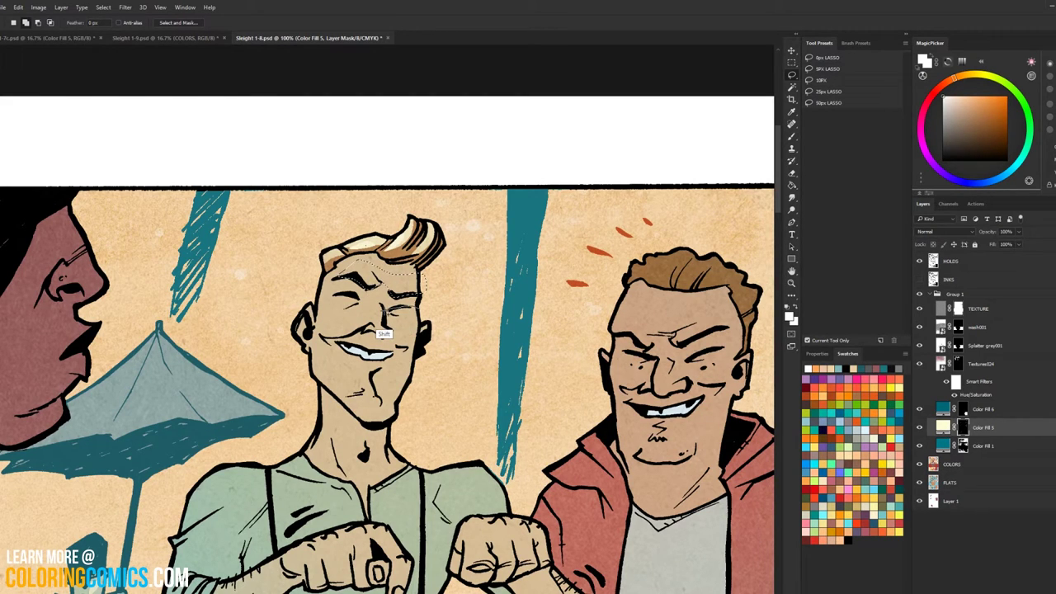
pyautogui.moveTo(382, 315)
pyautogui.mouseDown()
pyautogui.moveTo(334, 301)
pyautogui.moveTo(316, 346)
pyautogui.moveTo(339, 406)
pyautogui.moveTo(339, 394)
pyautogui.moveTo(356, 419)
pyautogui.moveTo(396, 425)
pyautogui.moveTo(426, 386)
pyautogui.moveTo(422, 310)
pyautogui.moveTo(426, 338)
pyautogui.mouseUp()
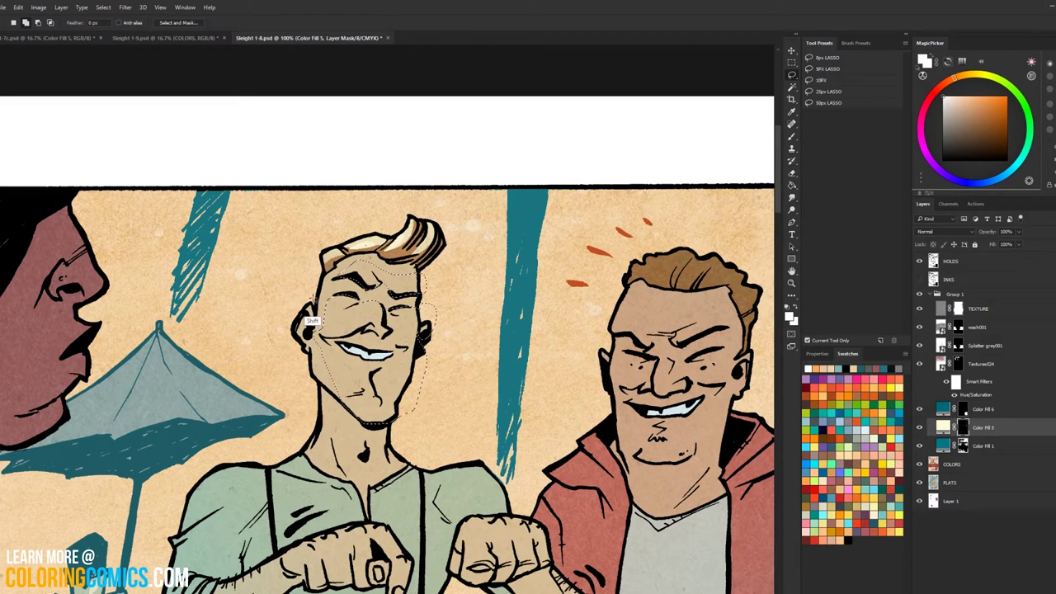
pyautogui.moveTo(312, 318)
pyautogui.mouseDown()
pyautogui.moveTo(300, 305)
pyautogui.moveTo(313, 300)
pyautogui.mouseUp()
pyautogui.moveTo(386, 331)
pyautogui.mouseDown()
pyautogui.moveTo(356, 346)
pyautogui.moveTo(386, 330)
pyautogui.mouseUp()
pyautogui.moveTo(373, 398)
pyautogui.mouseDown()
pyautogui.moveTo(382, 395)
pyautogui.moveTo(371, 400)
pyautogui.mouseUp()
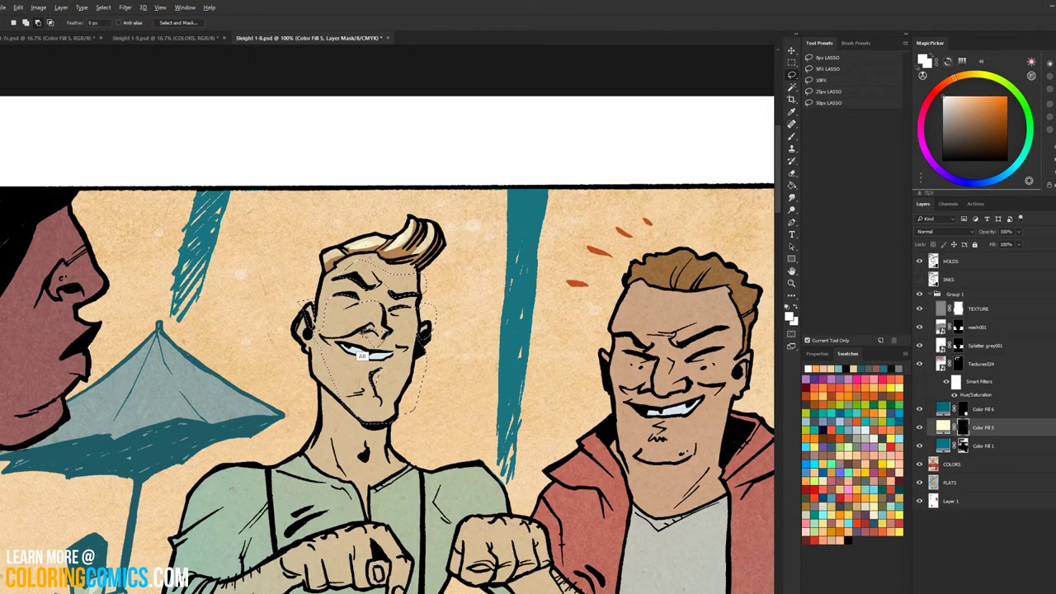
pyautogui.hotkey('alt', 'e')
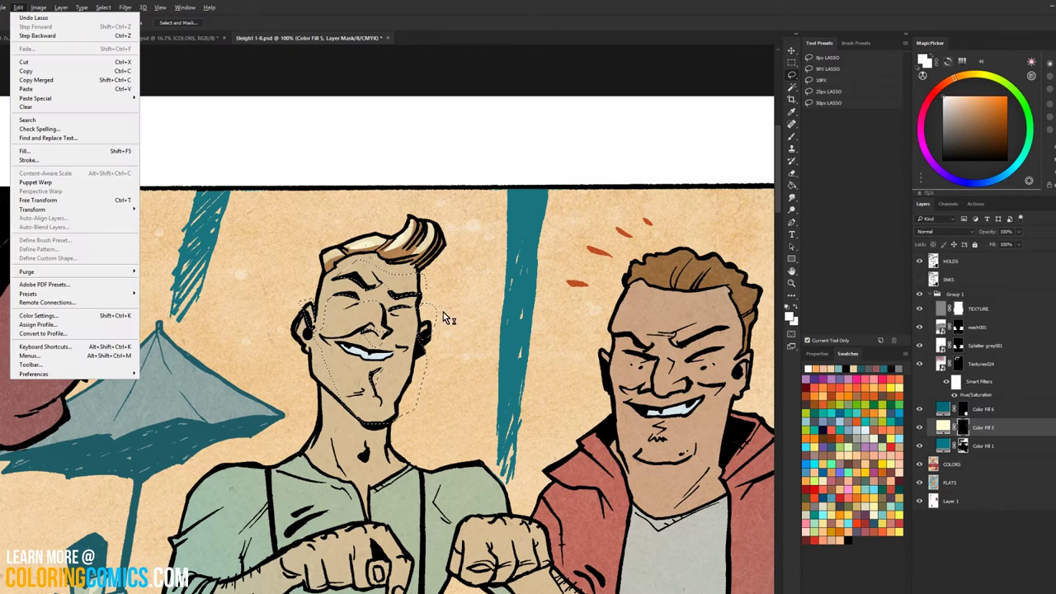
pyautogui.click(459, 315)
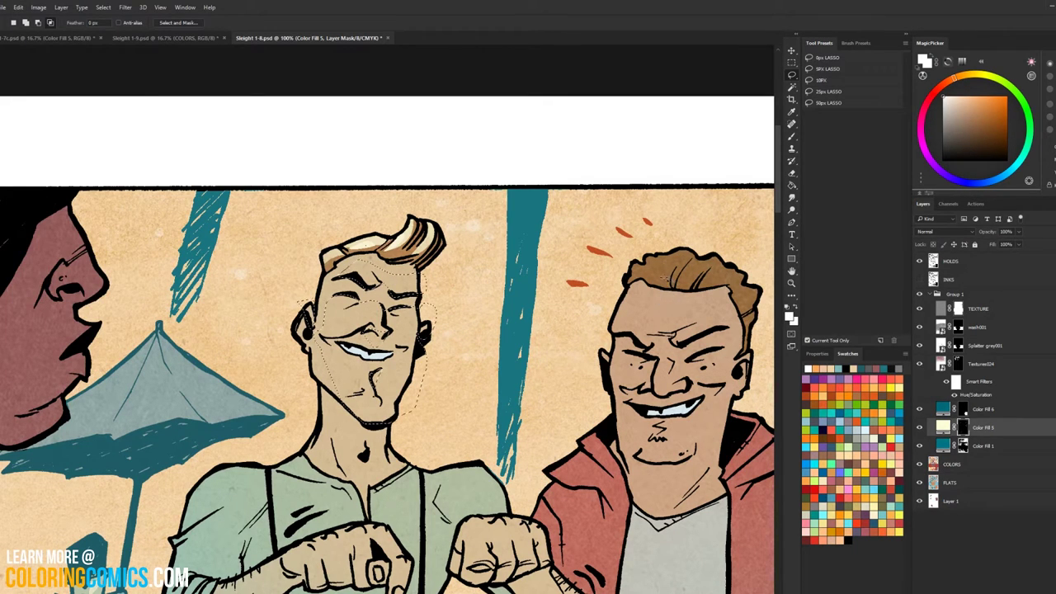
# Step: Trim the face selection to the blond man's skin using the COLORS layer, paint it white on the Color Fill 5 mask, and deselect
pyautogui.click(937, 464)
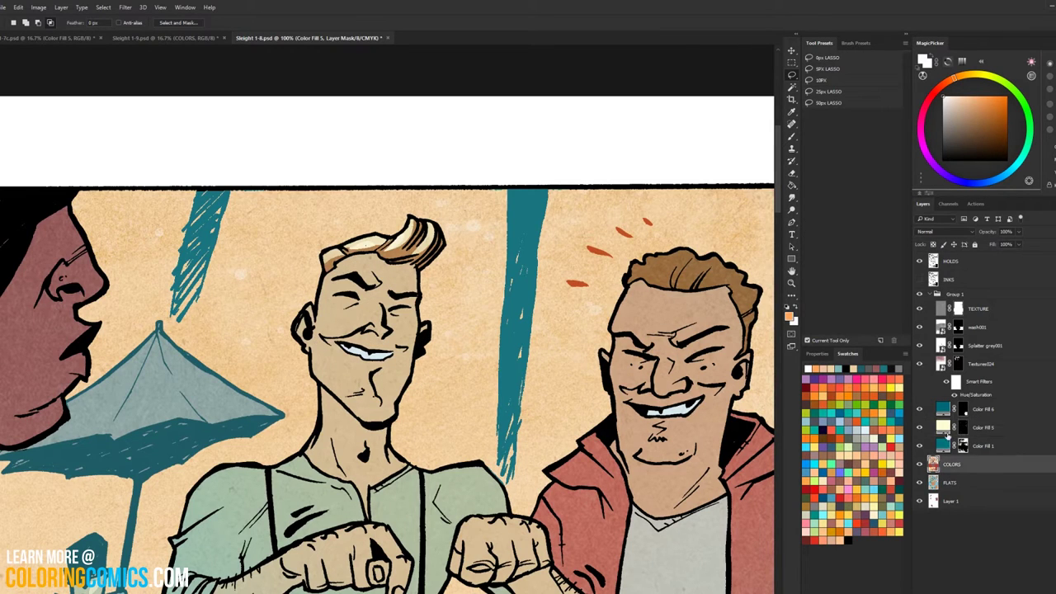
pyautogui.press('w')
pyautogui.click(405, 325)
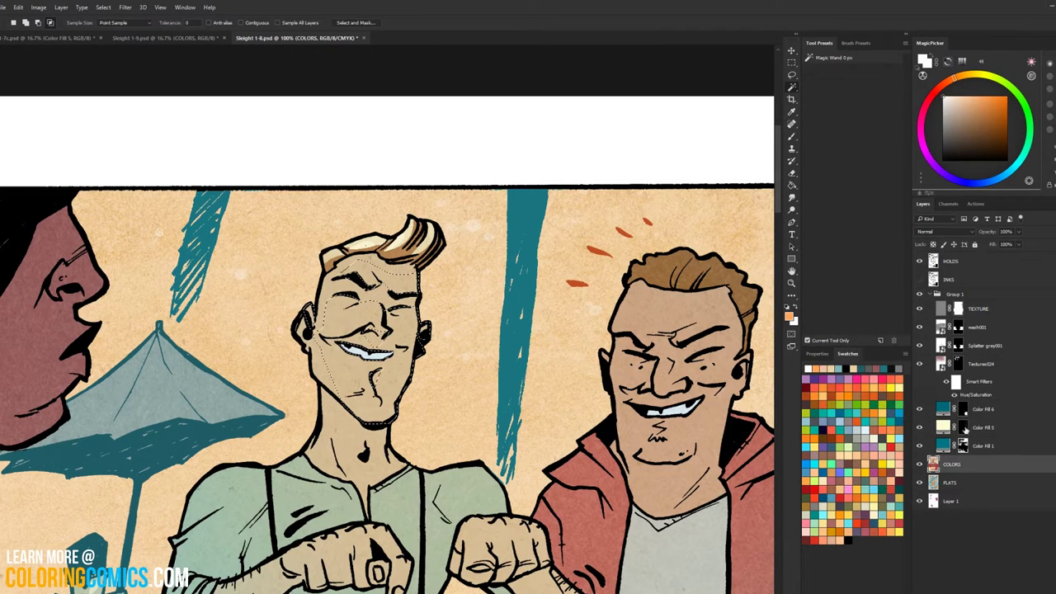
pyautogui.click(961, 427)
pyautogui.press('b')
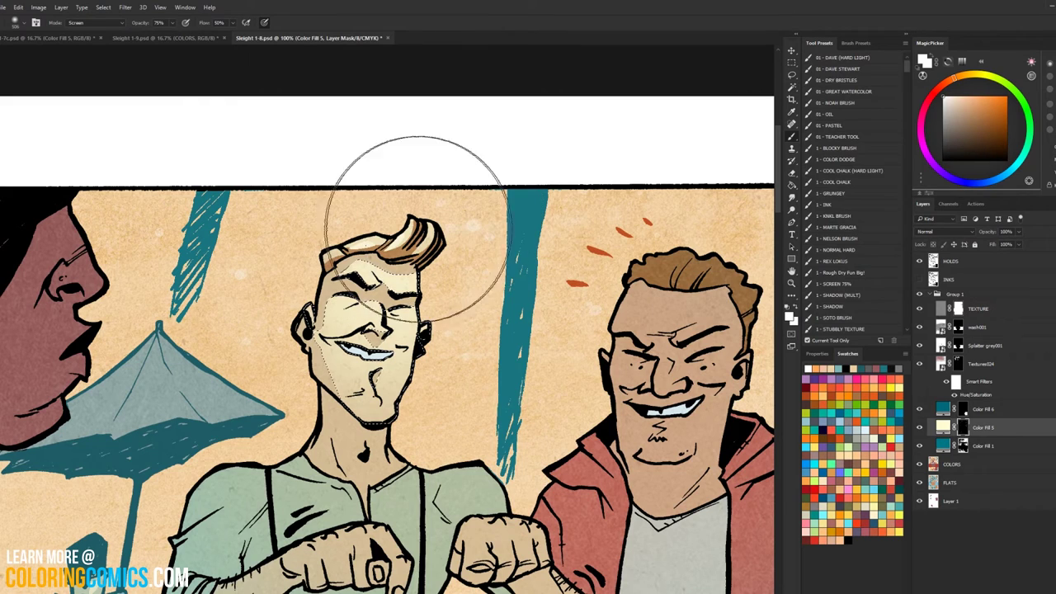
pyautogui.hotkey('ctrl', 'd')
pyautogui.press('l')
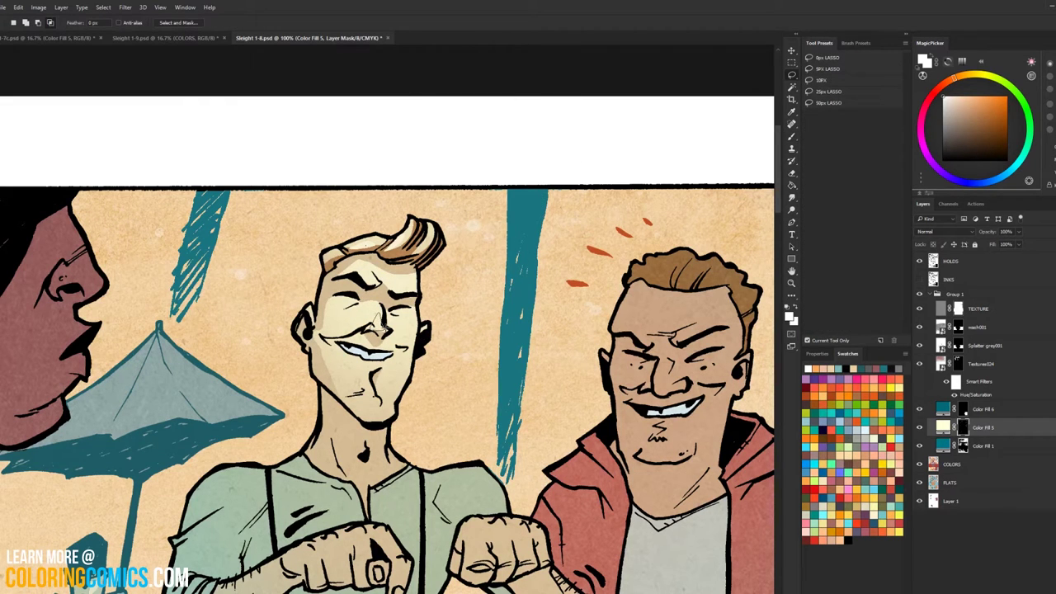
pyautogui.press('b')
pyautogui.moveTo(413, 289); pyautogui.dragTo(345, 338)
pyautogui.hotkey('ctrl', 'd')
pyautogui.press('l')
pyautogui.press('b')
pyautogui.press('l')
# Step: Lasso a highlight shape along the blond man's neck in the first panel
pyautogui.click(792, 285)
pyautogui.keyDown('alt'); pyautogui.click(580, 348); pyautogui.keyUp('alt')
pyautogui.keyDown('alt'); pyautogui.click(581, 348); pyautogui.keyUp('alt')
pyautogui.keyDown('alt'); pyautogui.click(582, 348); pyautogui.keyUp('alt')
pyautogui.moveTo(611, 249); pyautogui.dragTo(513, 185)
pyautogui.click(413, 305)
pyautogui.click(412, 305)
pyautogui.moveTo(412, 305); pyautogui.dragTo(378, 290)
pyautogui.press('l')
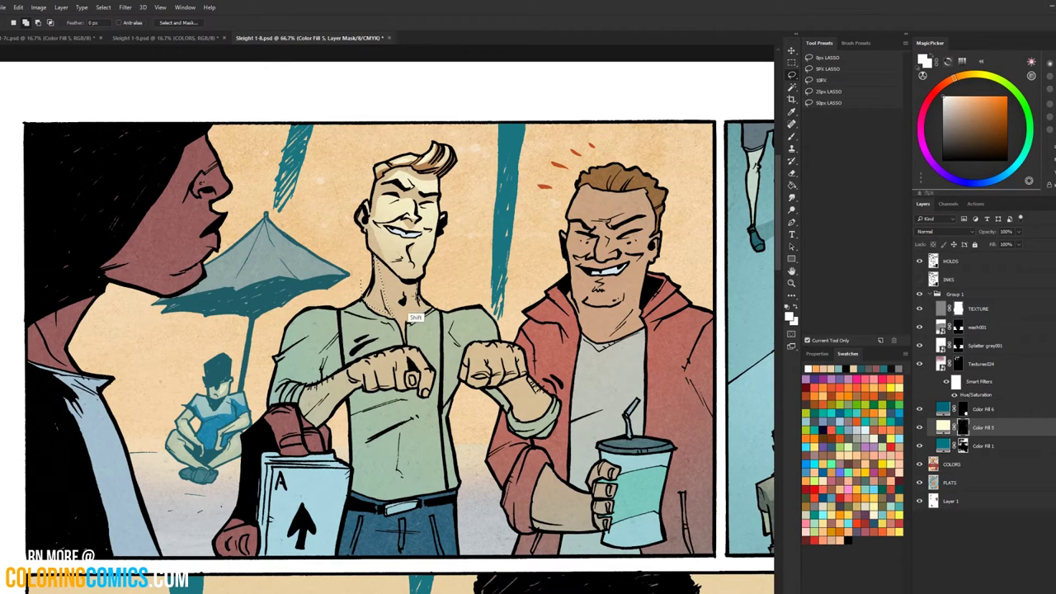
# Step: Add highlight shapes over the blond man's two fists and forearms to the neck selection
pyautogui.press('z')
pyautogui.click(384, 339)
pyautogui.press('l')
pyautogui.moveTo(264, 422)
pyautogui.mouseDown()
pyautogui.moveTo(414, 333)
pyautogui.moveTo(442, 344)
pyautogui.moveTo(463, 373)
pyautogui.moveTo(458, 389)
pyautogui.moveTo(420, 367)
pyautogui.moveTo(394, 385)
pyautogui.moveTo(340, 390)
pyautogui.moveTo(334, 408)
pyautogui.moveTo(243, 439)
pyautogui.moveTo(274, 383)
pyautogui.mouseUp()
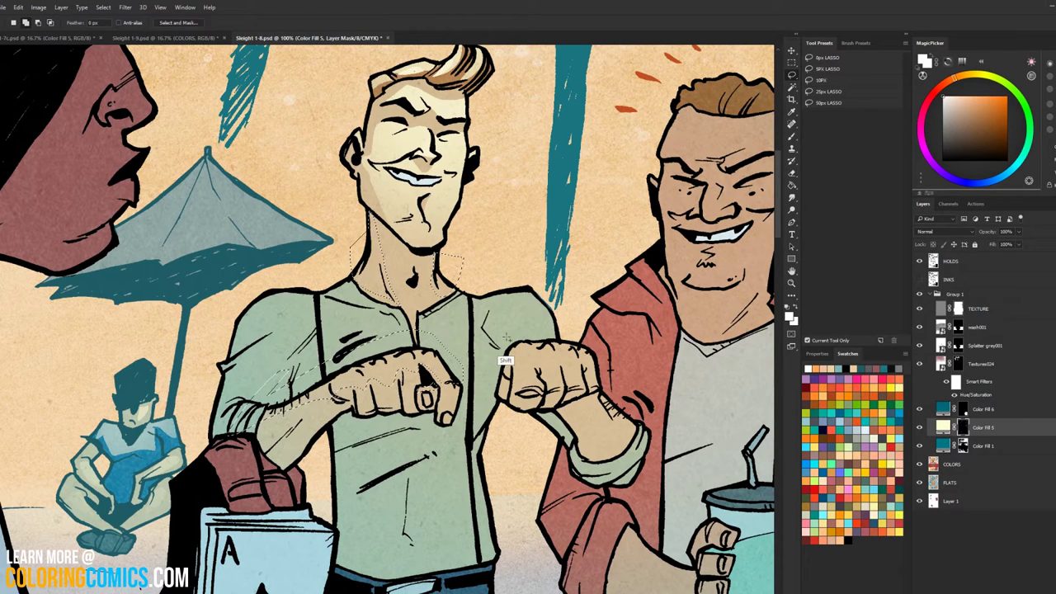
pyautogui.moveTo(506, 337)
pyautogui.mouseDown()
pyautogui.moveTo(509, 390)
pyautogui.moveTo(539, 380)
pyautogui.moveTo(543, 355)
pyautogui.moveTo(544, 368)
pyautogui.moveTo(566, 362)
pyautogui.moveTo(564, 381)
pyautogui.moveTo(575, 386)
pyautogui.moveTo(581, 344)
pyautogui.moveTo(508, 349)
pyautogui.mouseUp()
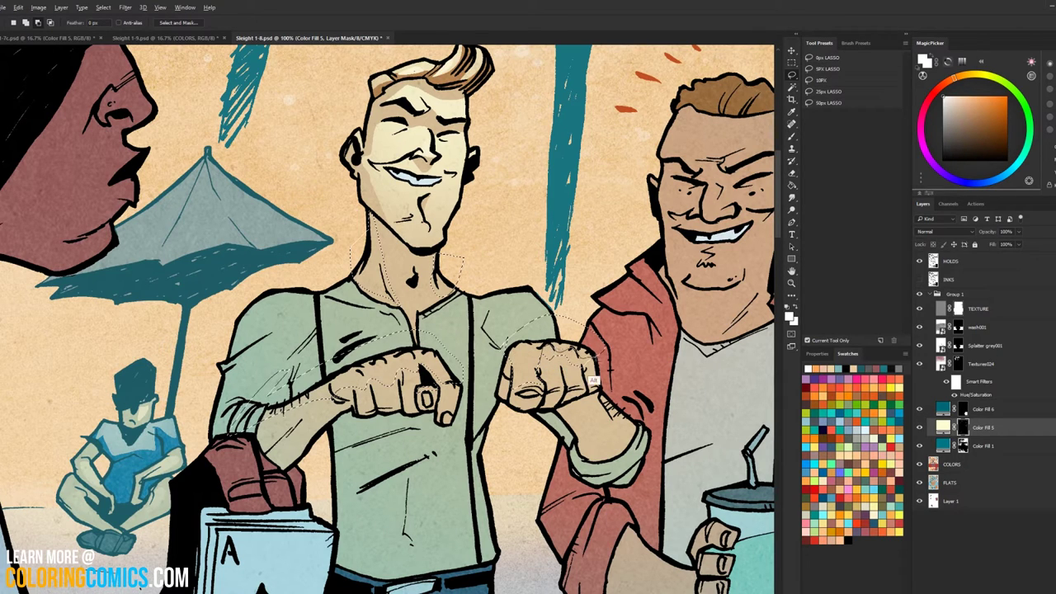
pyautogui.press('shift')
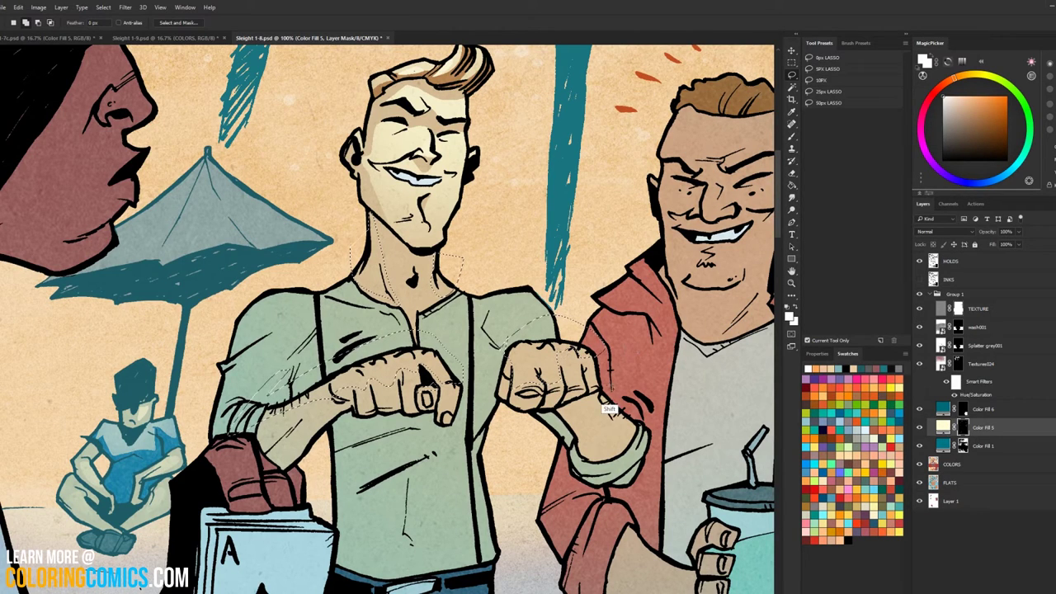
pyautogui.moveTo(600, 399)
pyautogui.mouseDown()
pyautogui.moveTo(627, 431)
pyautogui.moveTo(610, 378)
pyautogui.mouseUp()
# Step: Trim the selection to the blond man's skin using the COLORS layer, paint his neck and hands white on the Color Fill 5 mask, and deselect
pyautogui.click(982, 463)
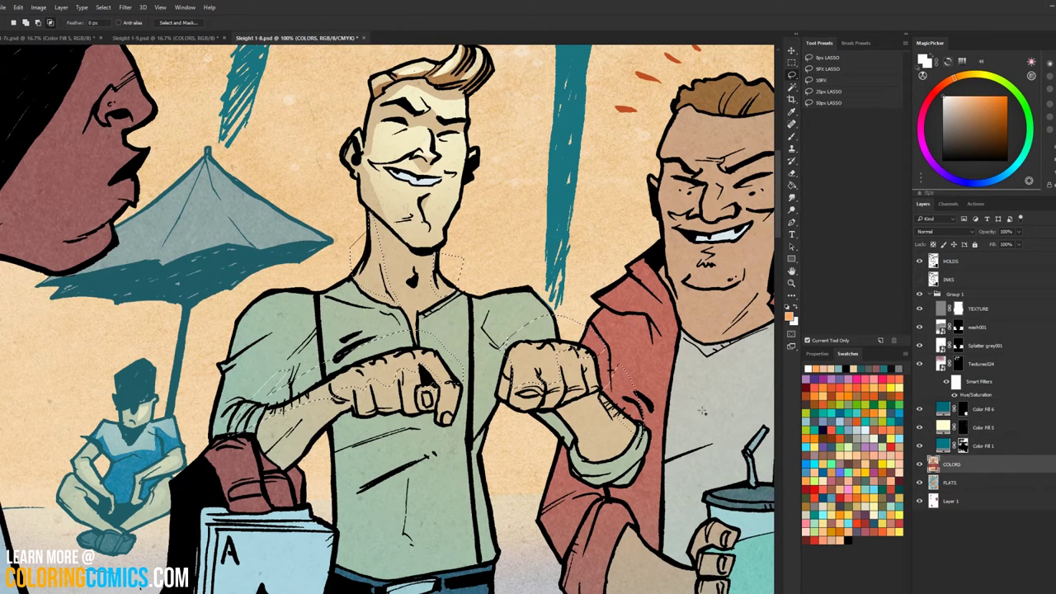
pyautogui.press('w')
pyautogui.hotkey('ctrl', 'd')
pyautogui.click(962, 427)
pyautogui.press('b')
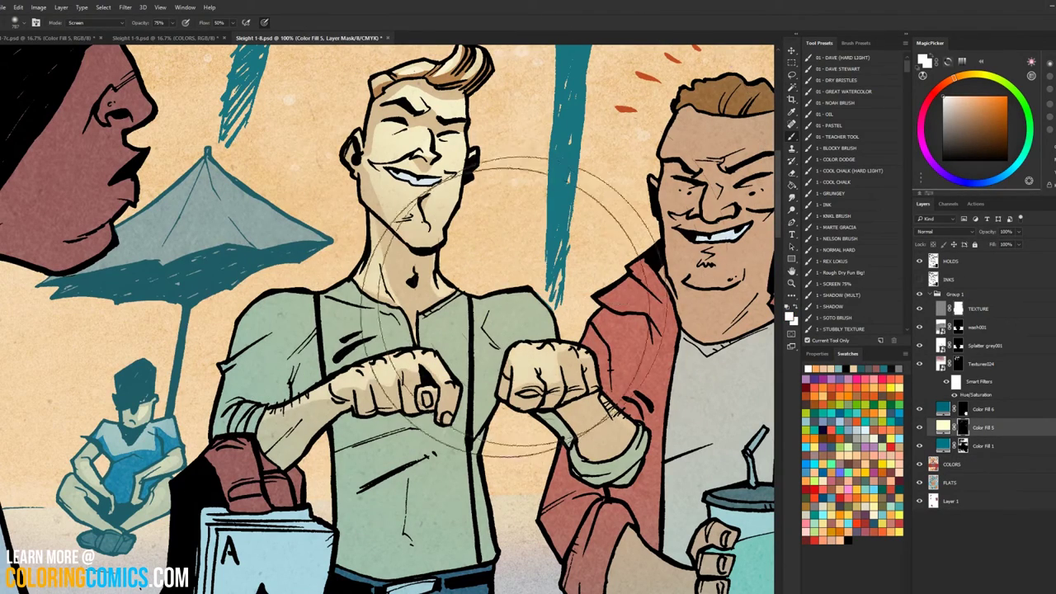
pyautogui.moveTo(510, 341)
pyautogui.mouseDown()
pyautogui.moveTo(487, 384)
pyautogui.moveTo(410, 357)
pyautogui.mouseUp()
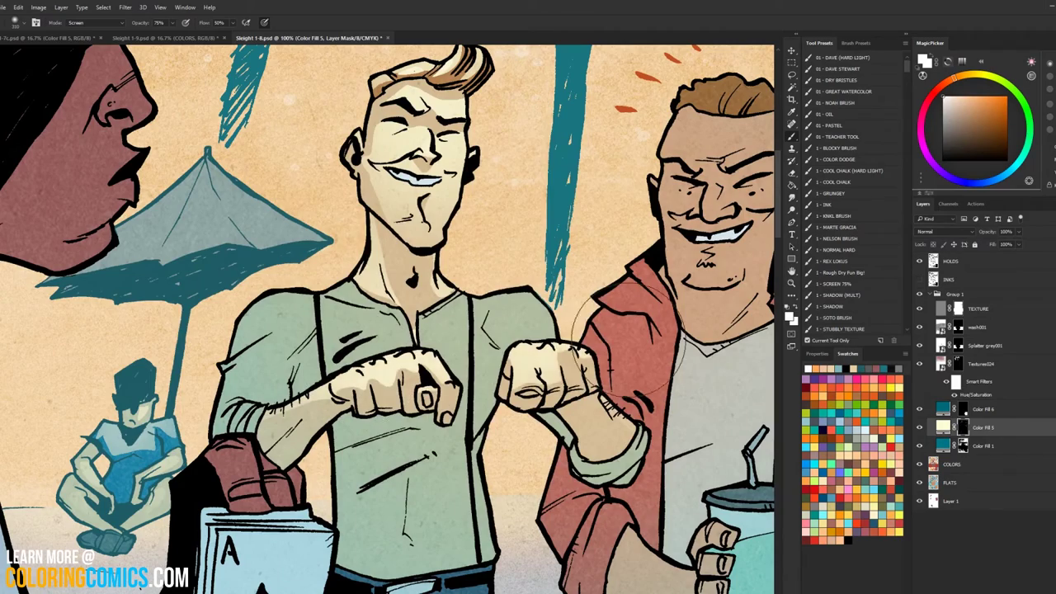
# Step: With the COLORS layer active, lasso a highlight shape over the blond man's shoulder and sleeve nearest the umbrella
pyautogui.click(791, 283)
pyautogui.keyDown('alt'); pyautogui.click(504, 317); pyautogui.keyUp('alt')
pyautogui.keyDown('alt'); pyautogui.click(504, 311); pyautogui.keyUp('alt')
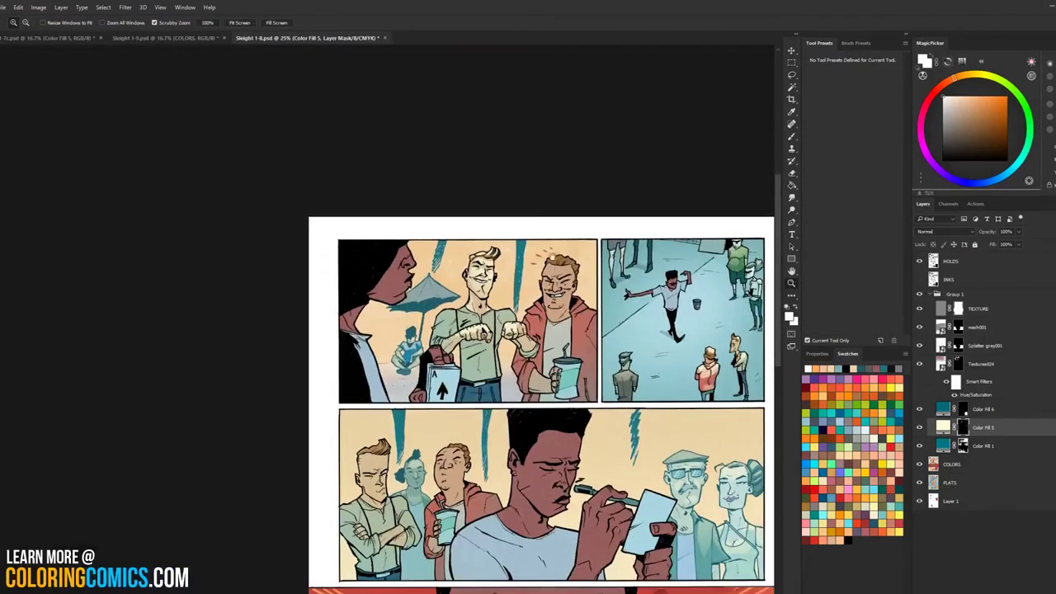
pyautogui.moveTo(532, 309); pyautogui.dragTo(377, 245)
pyautogui.click(377, 244)
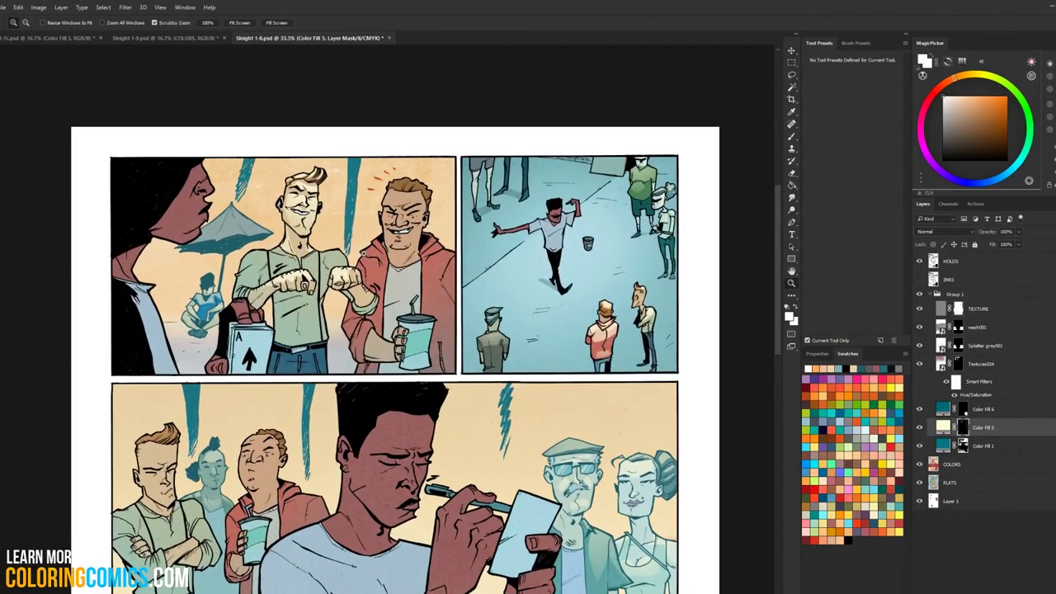
pyautogui.click(320, 236)
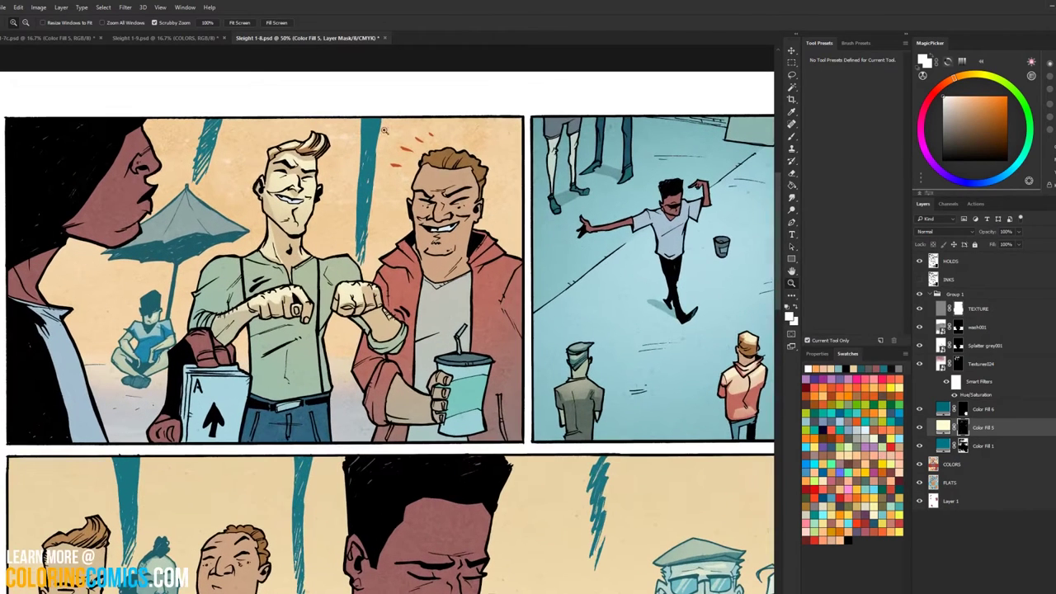
pyautogui.press('l')
pyautogui.click(943, 465)
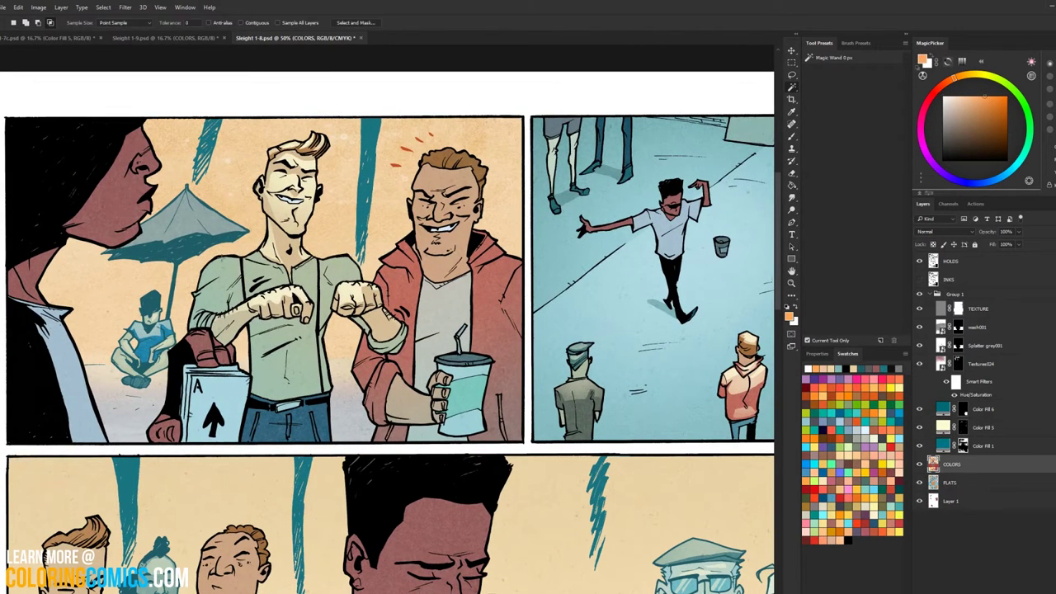
pyautogui.hotkey('ctrl', 'space')
pyautogui.moveTo(243, 255); pyautogui.dragTo(255, 250)
pyautogui.click(255, 250)
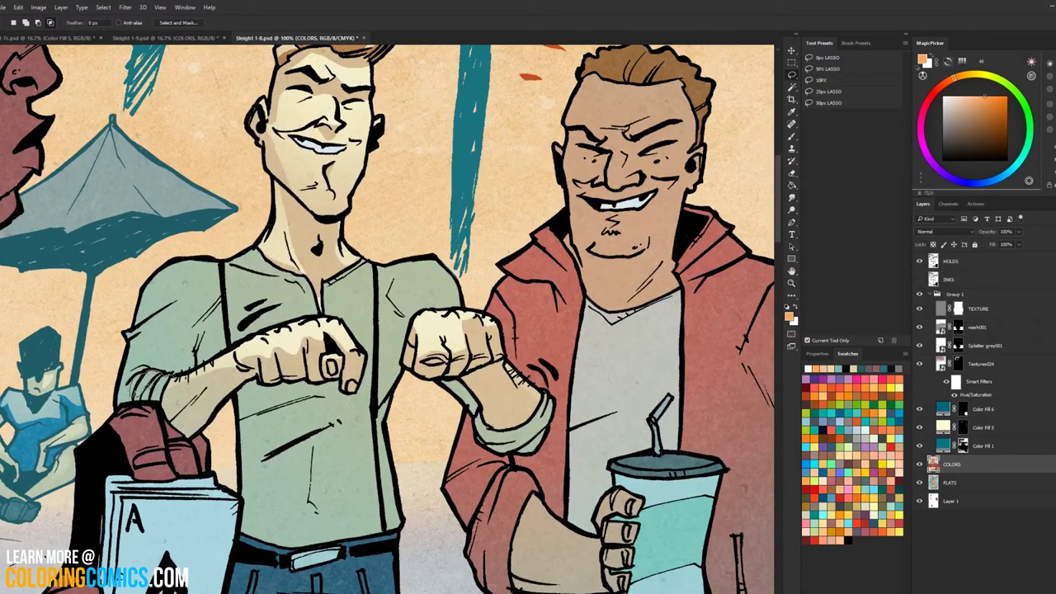
pyautogui.moveTo(175, 394); pyautogui.dragTo(181, 372)
pyautogui.moveTo(191, 312)
pyautogui.mouseDown()
pyautogui.moveTo(313, 301)
pyautogui.moveTo(155, 248)
pyautogui.moveTo(101, 363)
pyautogui.moveTo(124, 384)
pyautogui.moveTo(162, 334)
pyautogui.moveTo(137, 361)
pyautogui.moveTo(179, 360)
pyautogui.moveTo(144, 365)
pyautogui.mouseUp()
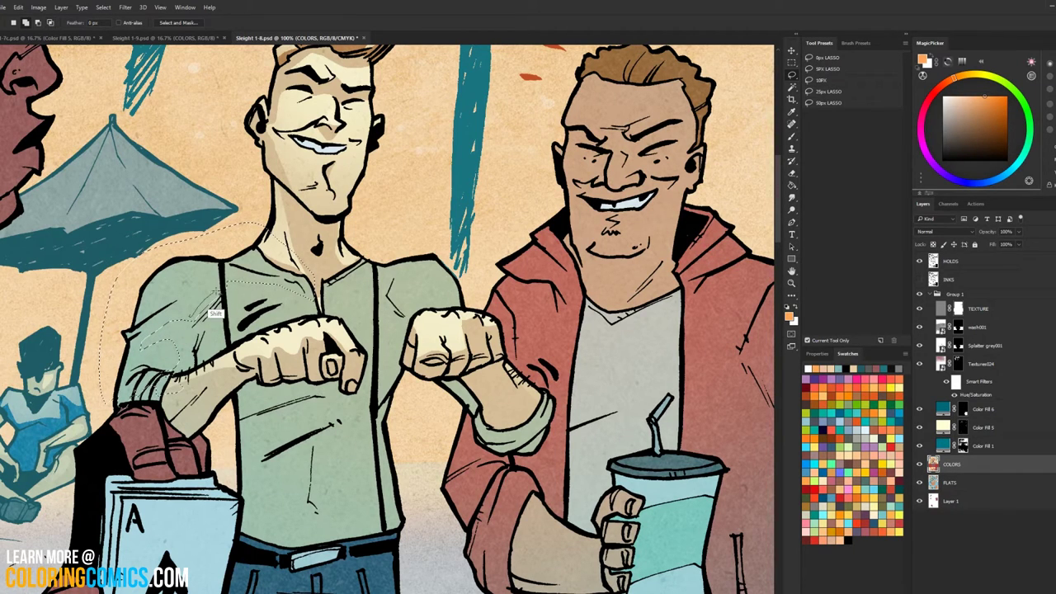
# Step: Add highlight shapes over the blond man's upper chest, other shoulder and lower shirt front to the selection
pyautogui.moveTo(218, 314)
pyautogui.mouseDown()
pyautogui.moveTo(235, 340)
pyautogui.moveTo(262, 356)
pyautogui.moveTo(355, 361)
pyautogui.moveTo(392, 316)
pyautogui.moveTo(393, 293)
pyautogui.moveTo(433, 320)
pyautogui.moveTo(426, 314)
pyautogui.moveTo(466, 323)
pyautogui.moveTo(444, 234)
pyautogui.moveTo(302, 242)
pyautogui.moveTo(325, 233)
pyautogui.mouseUp()
pyautogui.moveTo(337, 415)
pyautogui.mouseDown()
pyautogui.moveTo(289, 408)
pyautogui.moveTo(271, 442)
pyautogui.moveTo(372, 401)
pyautogui.moveTo(248, 423)
pyautogui.mouseUp()
pyautogui.moveTo(335, 424)
pyautogui.mouseDown()
pyautogui.moveTo(308, 472)
pyautogui.moveTo(335, 405)
pyautogui.mouseUp()
# Step: Trim the selection to the blond man's shirt color, paint it white on the Color Fill 5 mask, and deselect
pyautogui.press('z')
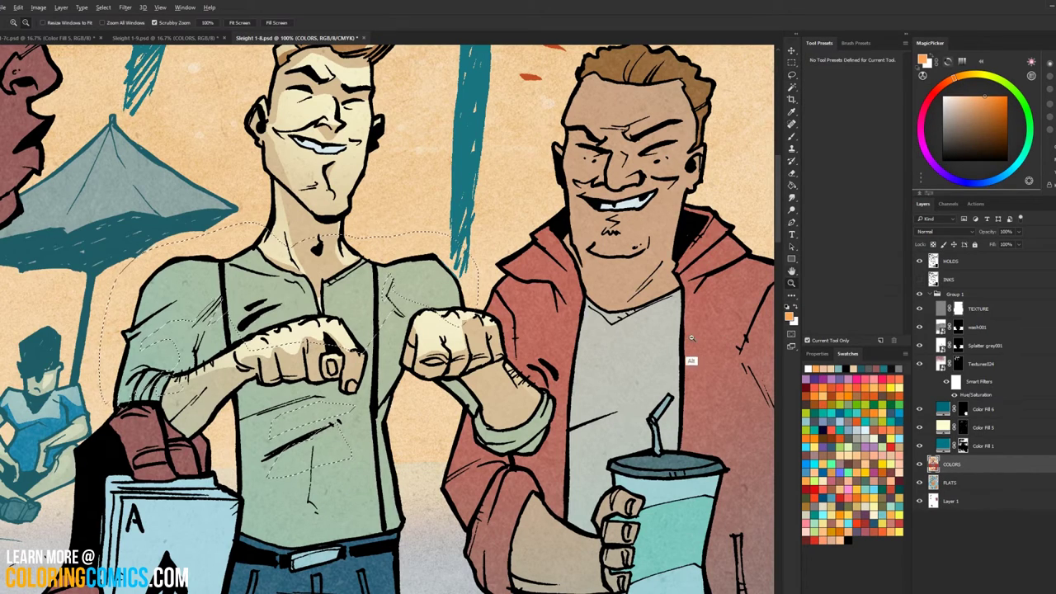
pyautogui.keyDown('alt'); pyautogui.click(692, 338); pyautogui.keyUp('alt')
pyautogui.press('w')
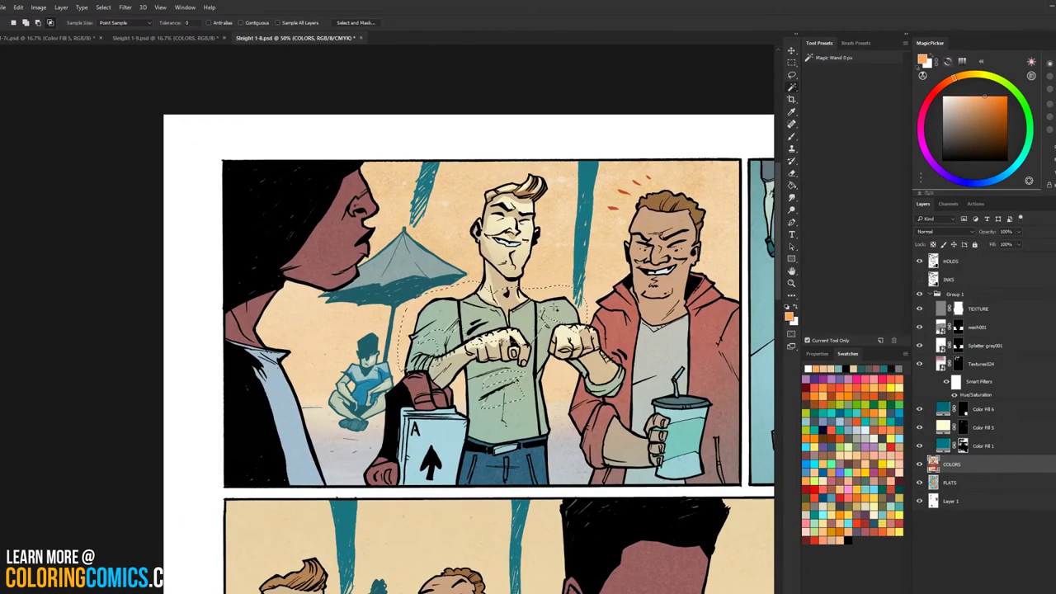
pyautogui.click(962, 428)
pyautogui.press('b')
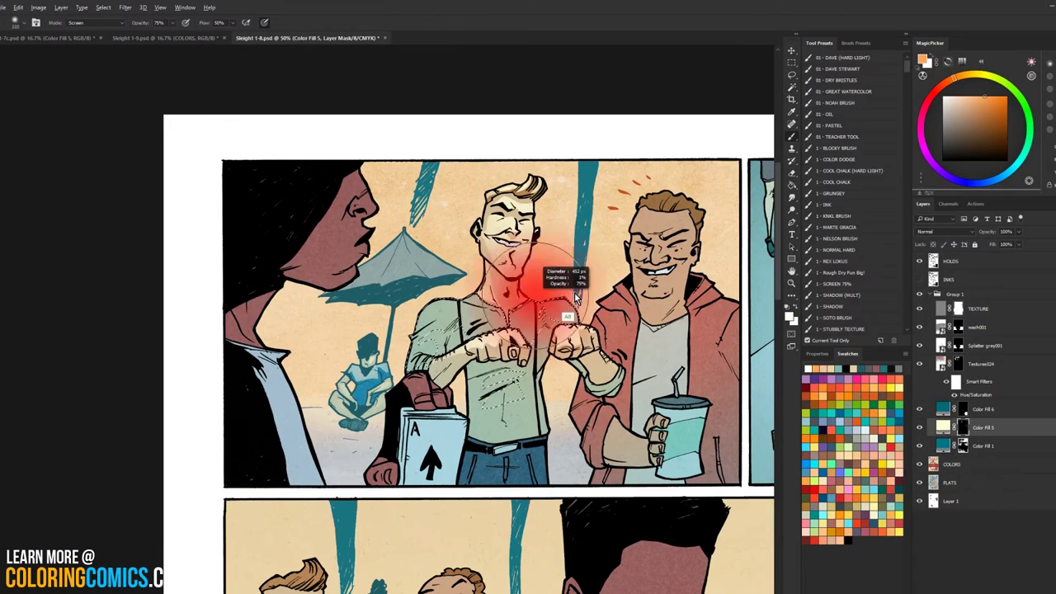
pyautogui.moveTo(606, 259); pyautogui.dragTo(374, 221)
# Step: Lasso a highlight across the red-jacketed man's hair and intersect it with his hair color on the COLORS layer
pyautogui.keyDown('ctrl'); pyautogui.click(442, 252); pyautogui.keyUp('ctrl')
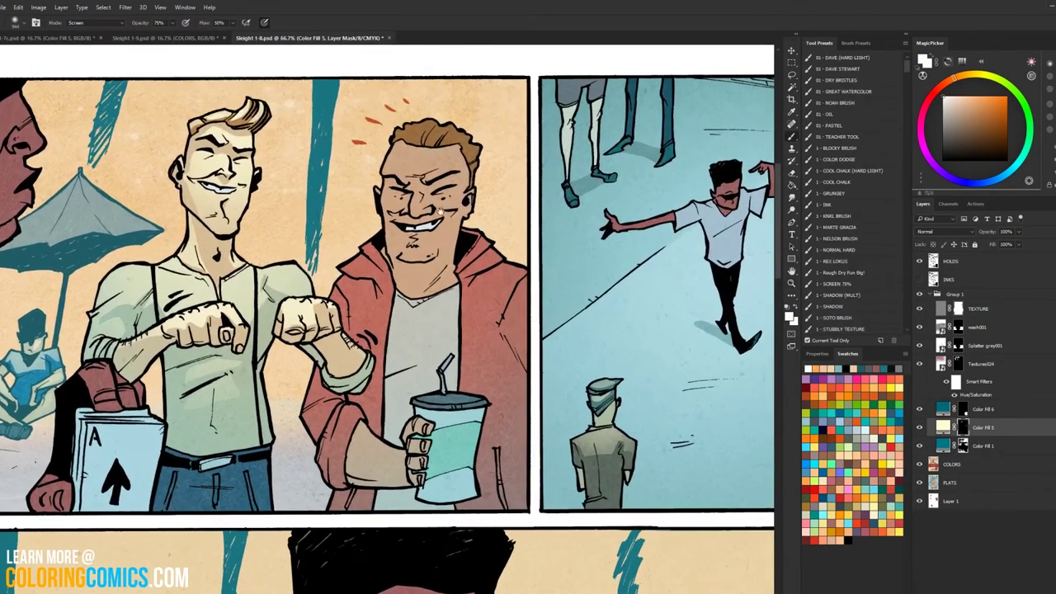
pyautogui.moveTo(440, 212); pyautogui.dragTo(450, 245)
pyautogui.keyDown('ctrl'); pyautogui.click(457, 208); pyautogui.keyUp('ctrl')
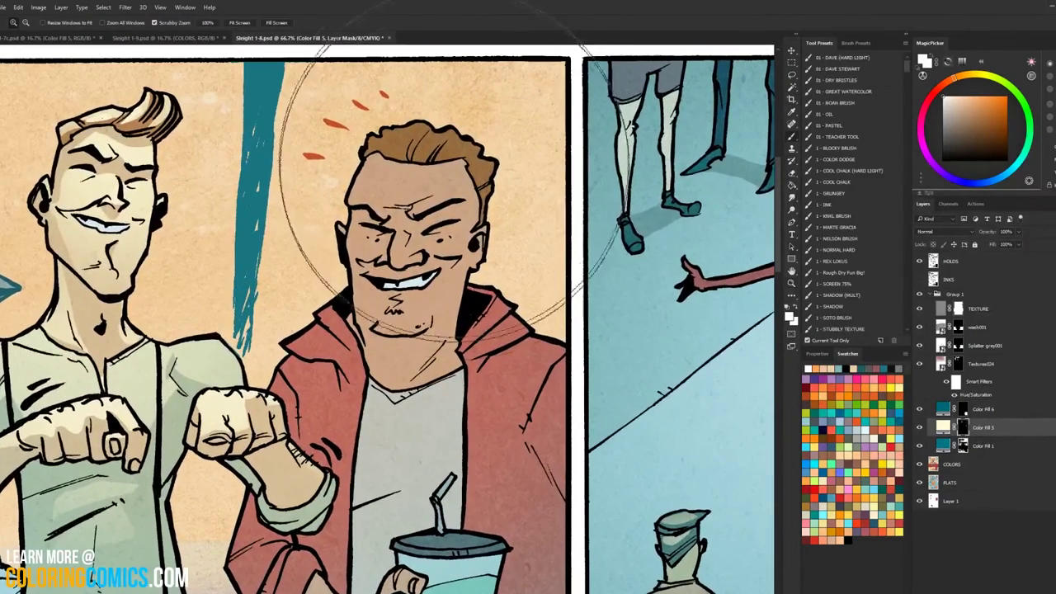
pyautogui.press('l')
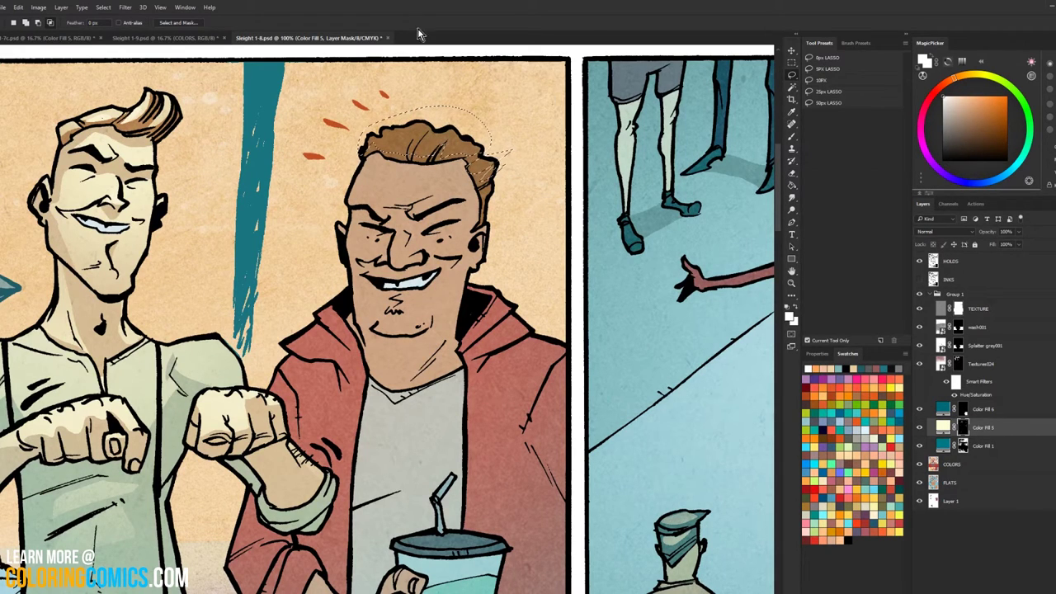
pyautogui.click(972, 464)
pyautogui.press('w')
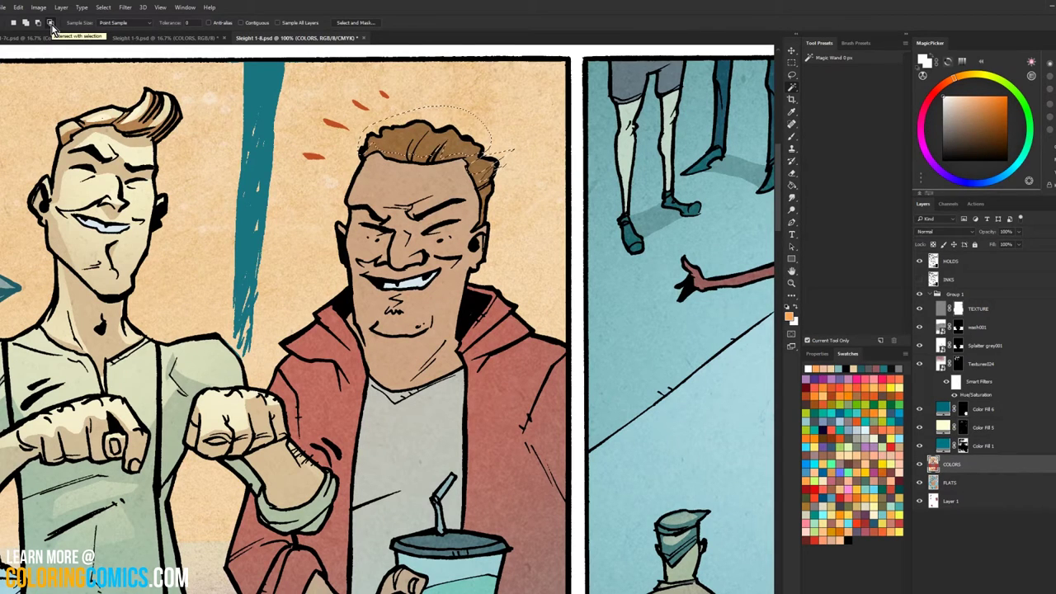
pyautogui.click(50, 24)
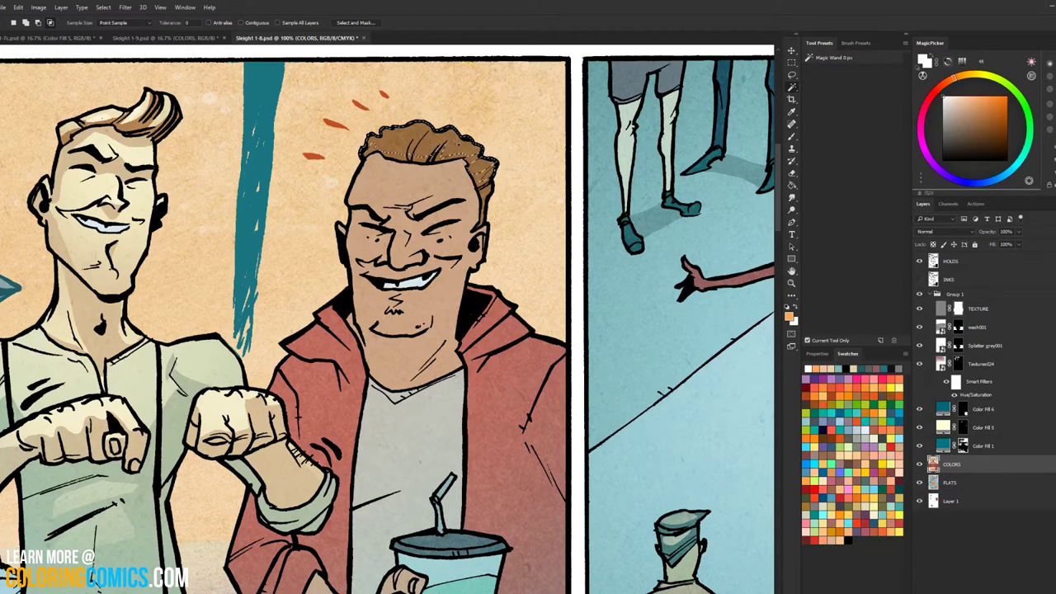
# Step: Paint the red-jacketed man's selected hair with white on the Color Fill 5 mask and deselect
pyautogui.press('b')
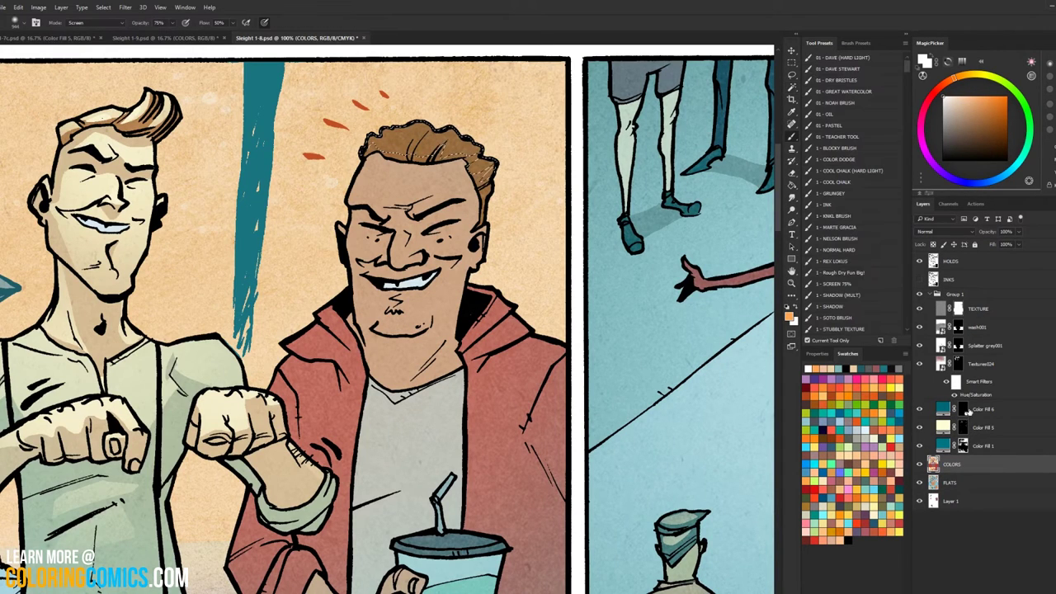
pyautogui.click(961, 426)
pyautogui.moveTo(442, 130)
pyautogui.mouseDown()
pyautogui.moveTo(481, 113)
pyautogui.moveTo(485, 162)
pyautogui.mouseUp()
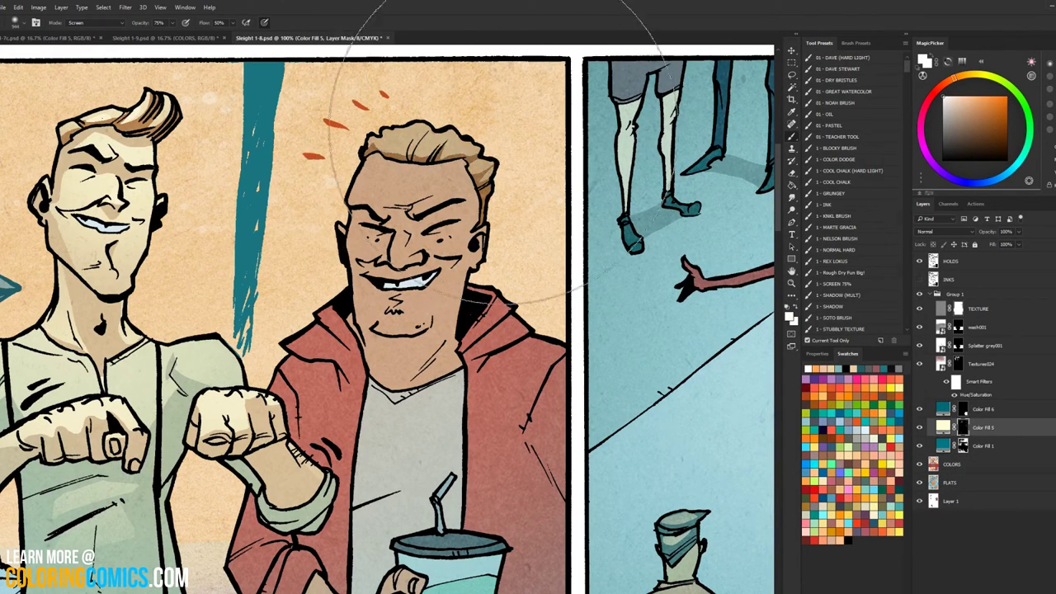
pyautogui.hotkey('ctrl', 'd')
# Step: Lasso smaller streaks in the red-jacketed man's hair, trim them to the hair color, and brighten them on the Color Fill 5 mask
pyautogui.press('l')
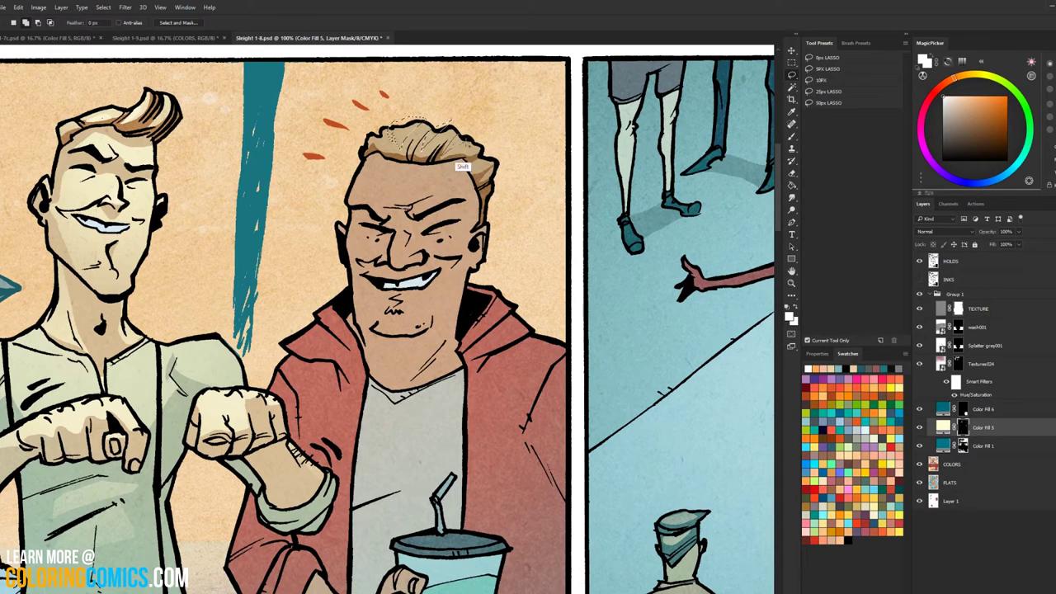
pyautogui.press('w')
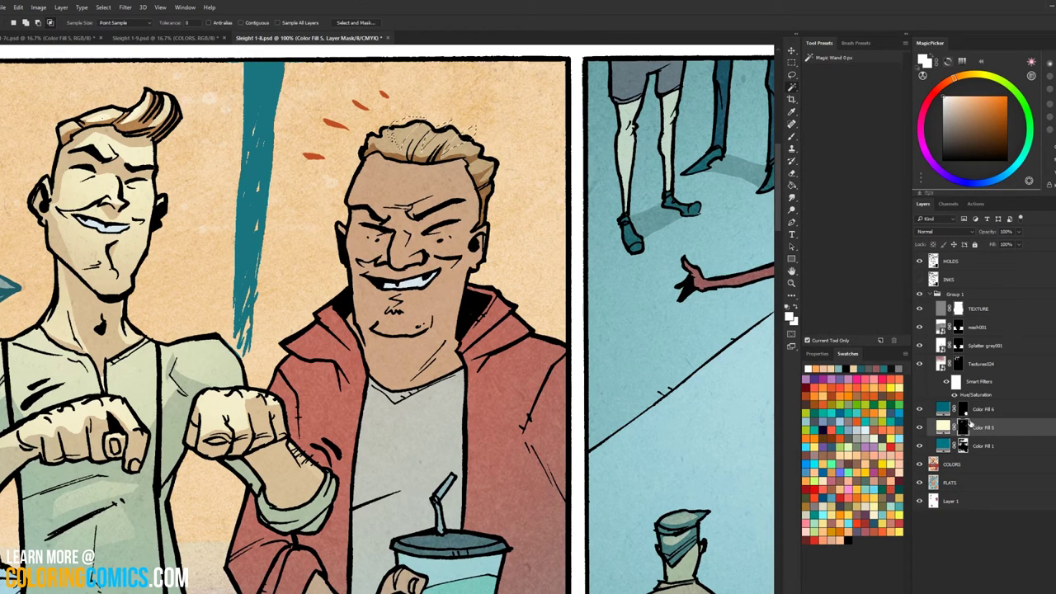
pyautogui.click(964, 463)
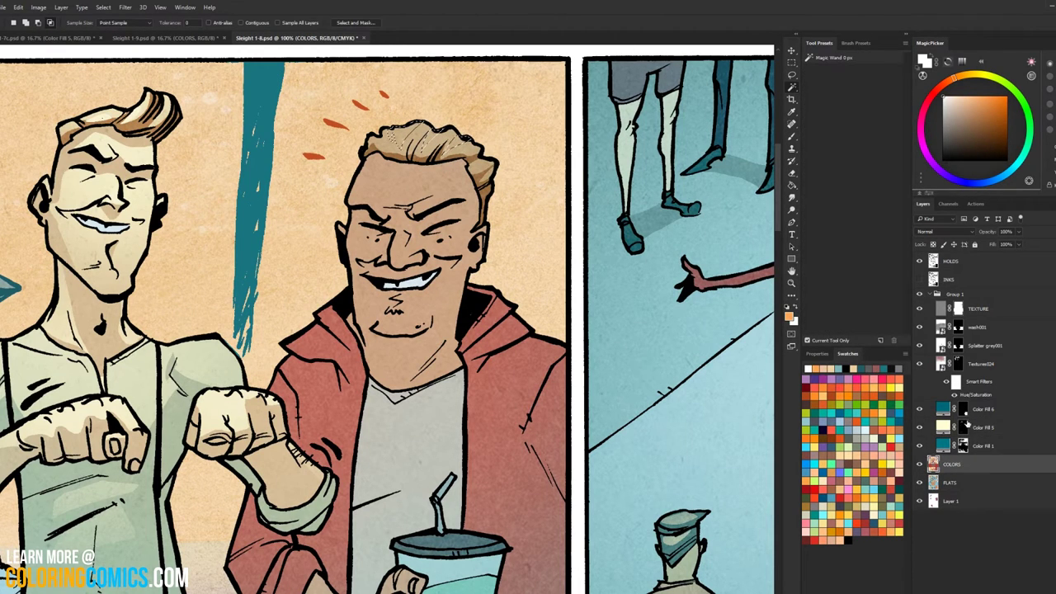
pyautogui.click(962, 428)
pyautogui.press('b')
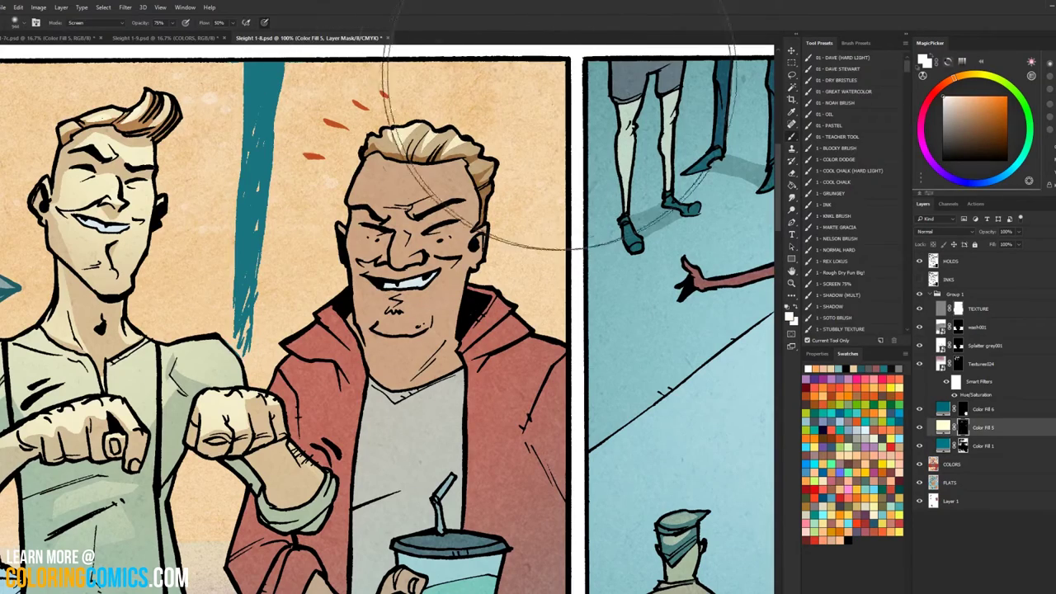
pyautogui.press('l')
pyautogui.click(792, 284)
pyautogui.keyDown('alt'); pyautogui.click(448, 251); pyautogui.keyUp('alt')
pyautogui.keyDown('alt'); pyautogui.click(448, 251); pyautogui.keyUp('alt')
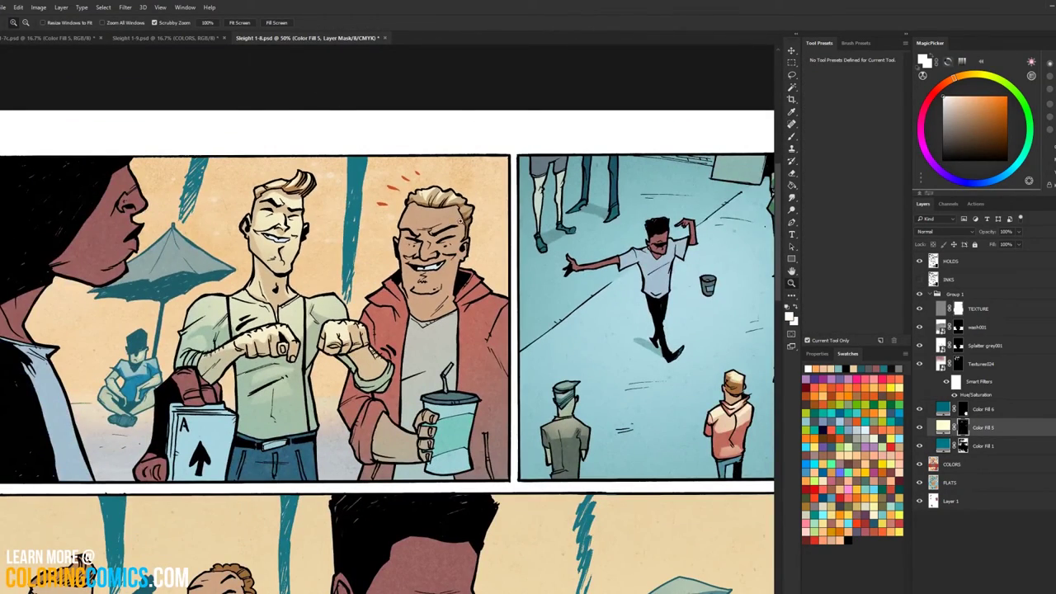
pyautogui.click(445, 221)
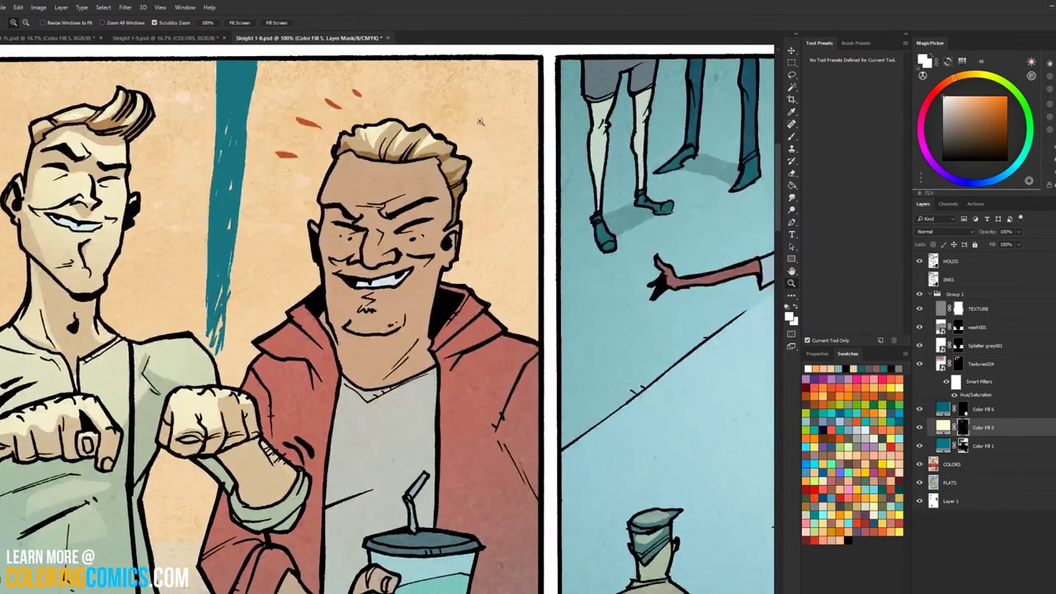
pyautogui.click(964, 463)
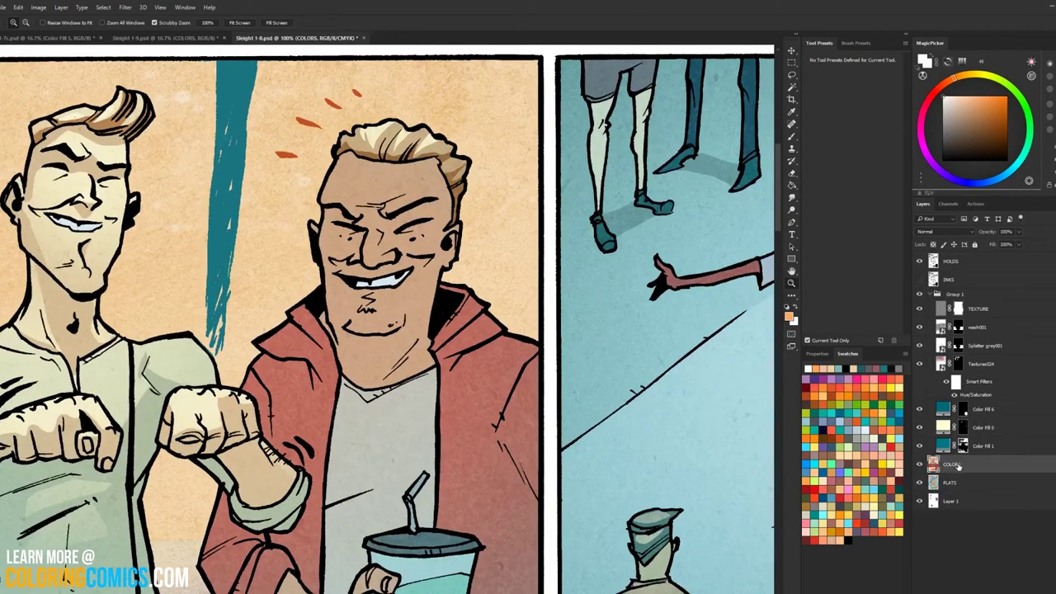
pyautogui.press('w')
pyautogui.click(409, 211)
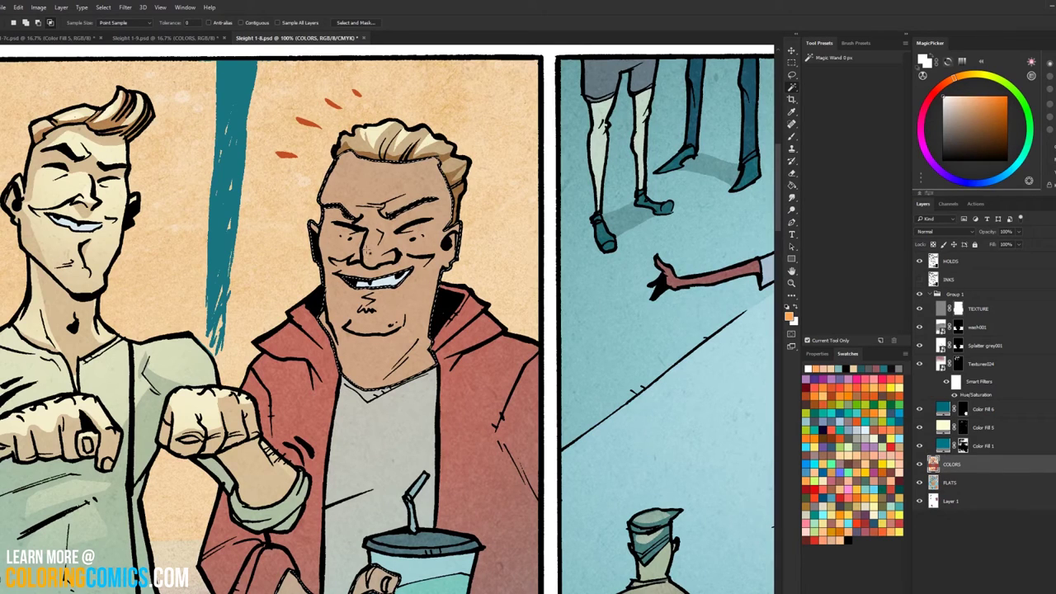
pyautogui.hotkey('ctrl', 'j')
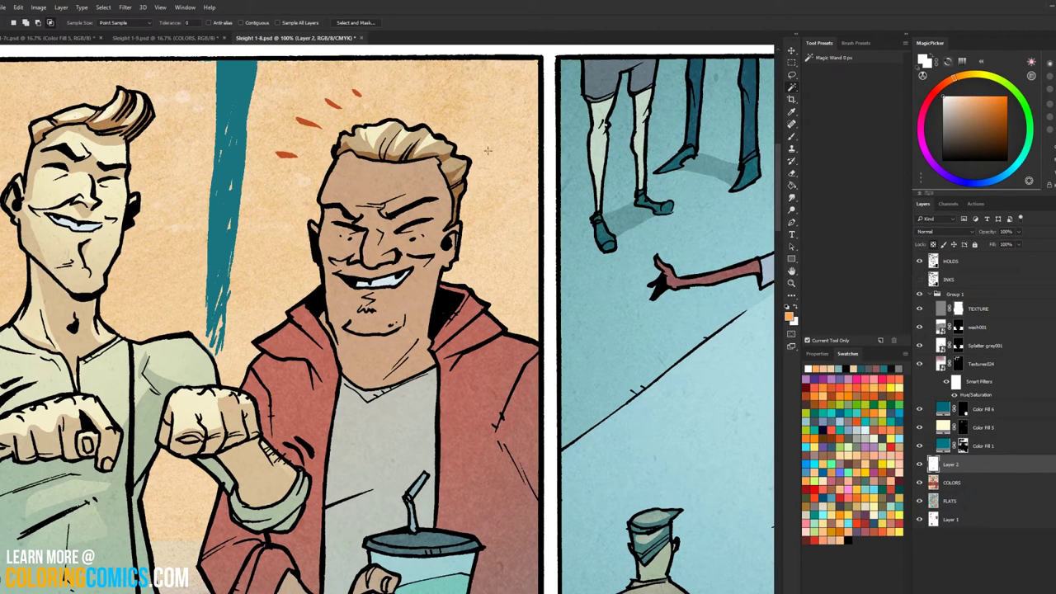
pyautogui.press('g')
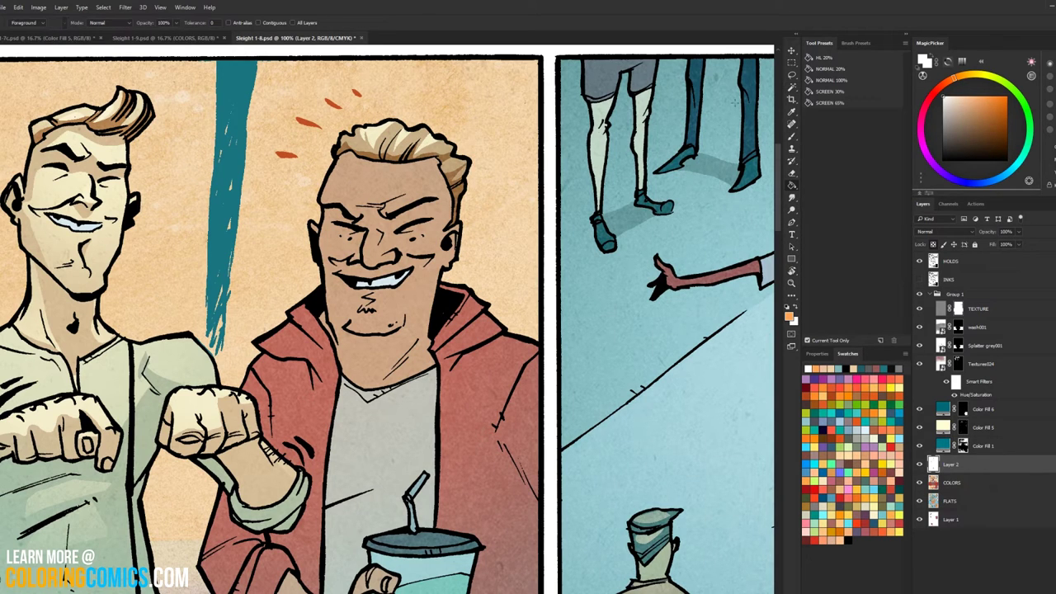
pyautogui.press('b')
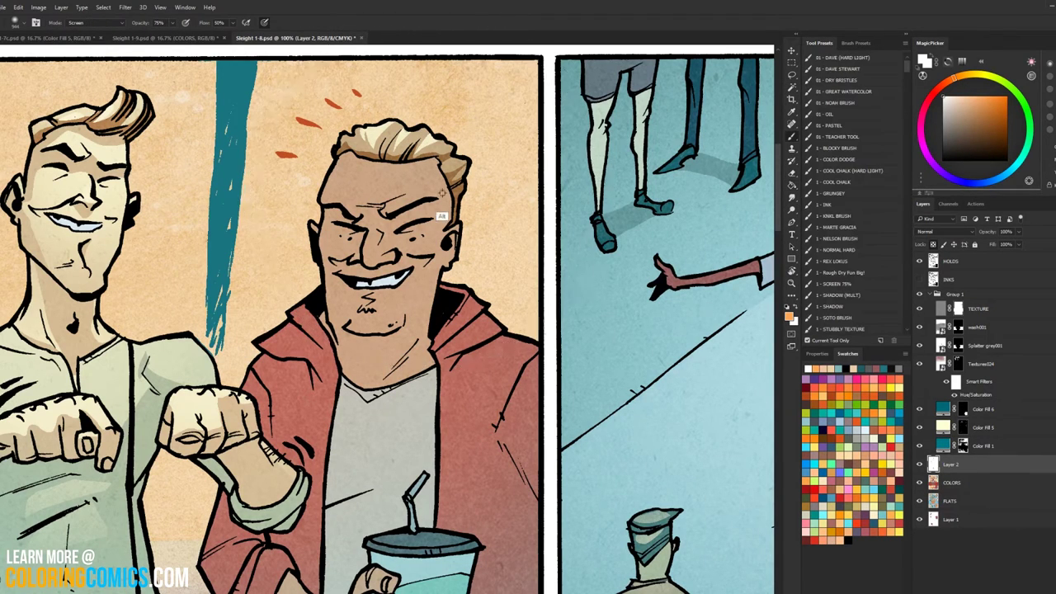
pyautogui.moveTo(344, 170)
pyautogui.mouseDown()
pyautogui.moveTo(459, 188)
pyautogui.moveTo(455, 227)
pyautogui.moveTo(320, 308)
pyautogui.moveTo(350, 154)
pyautogui.moveTo(412, 249)
pyautogui.moveTo(459, 163)
pyautogui.moveTo(356, 435)
pyautogui.moveTo(463, 182)
pyautogui.mouseUp()
pyautogui.hotkey('ctrl', 'alt', 'z')
pyautogui.hotkey('ctrl', 'alt', 'z')
pyautogui.hotkey('ctrl', 'alt', 'z')
pyautogui.hotkey('ctrl', 'alt', 'z')
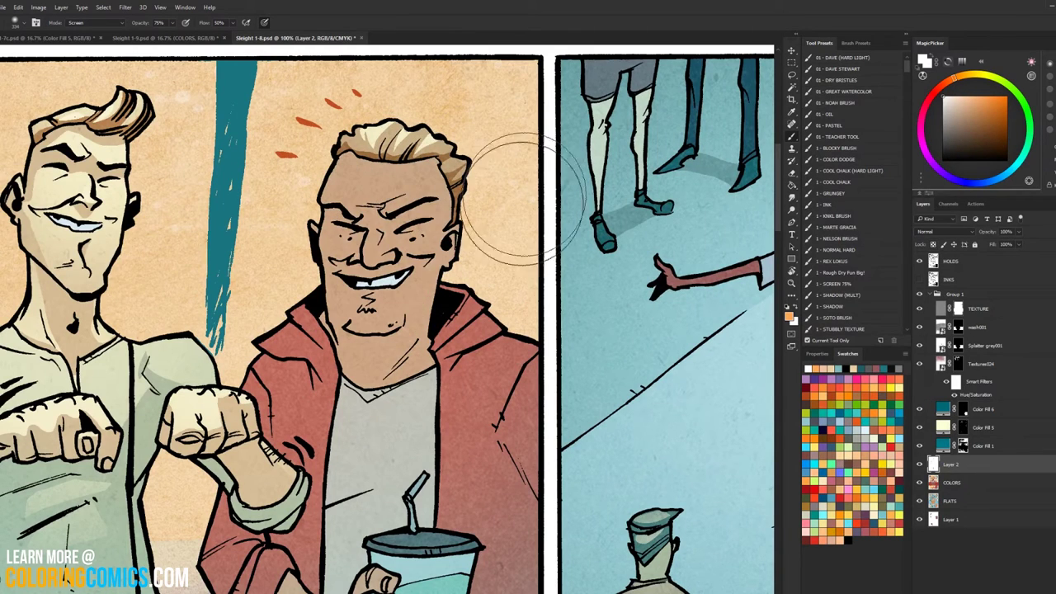
pyautogui.rightClick(953, 467)
pyautogui.click(926, 463)
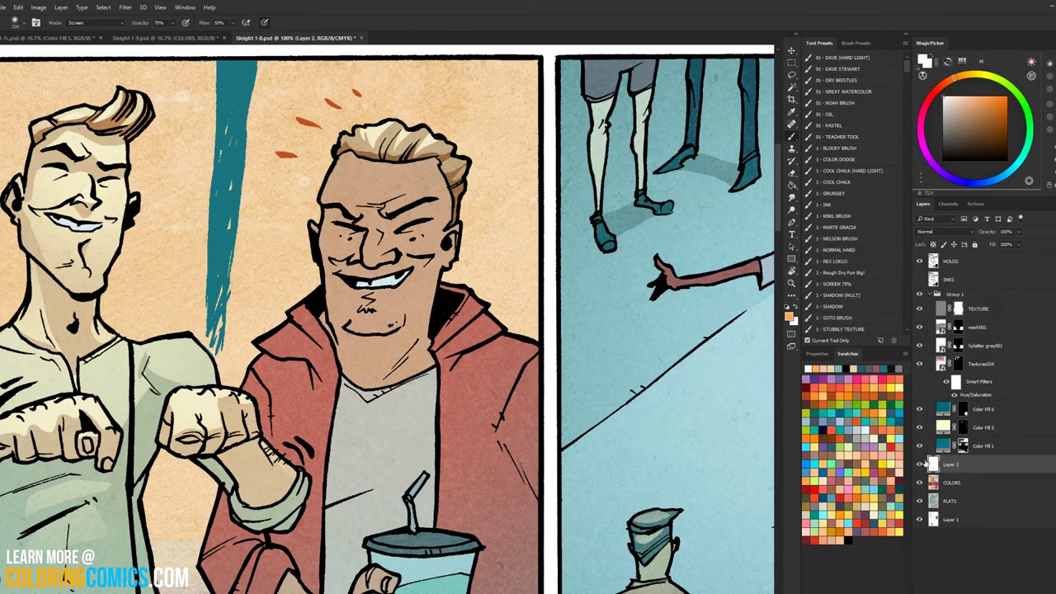
pyautogui.keyDown('alt'); pyautogui.click(920, 464); pyautogui.keyUp('alt')
pyautogui.keyDown('alt'); pyautogui.click(919, 465); pyautogui.keyUp('alt')
pyautogui.rightClick(950, 467)
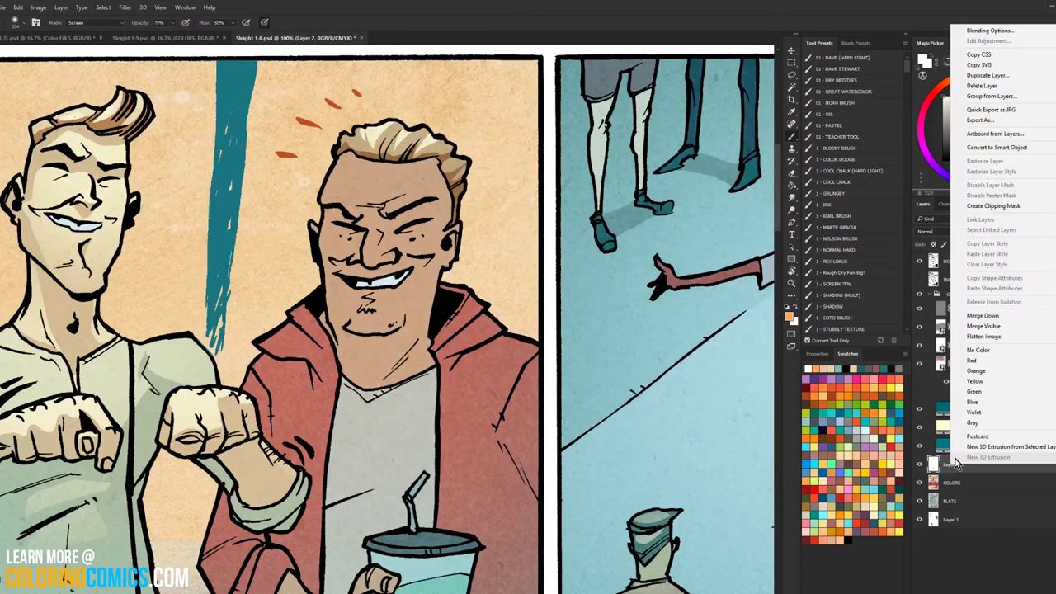
pyautogui.click(996, 88)
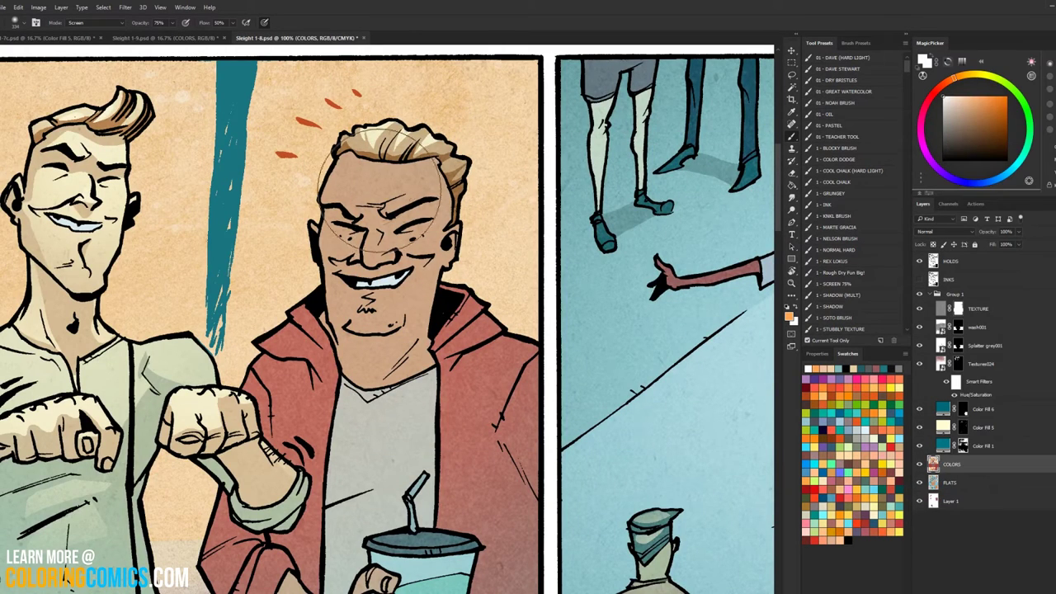
# Step: Lasso a highlight area across the red-jacketed man's forehead, following his hairline and eyebrows
pyautogui.press('z')
pyautogui.click(381, 195)
pyautogui.scroll(2, 442, 206)
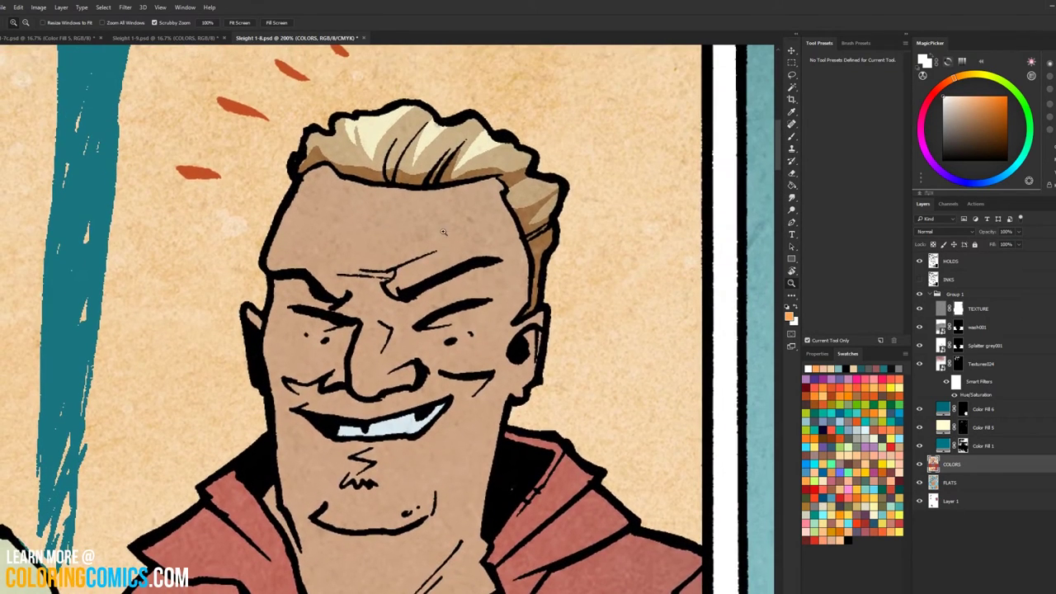
pyautogui.press('l')
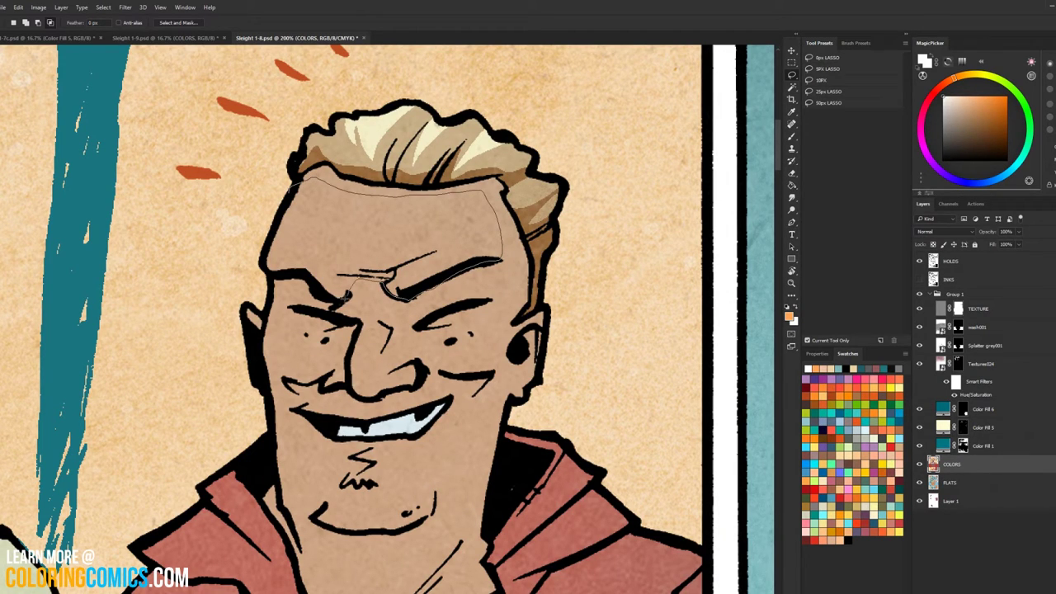
pyautogui.press('z')
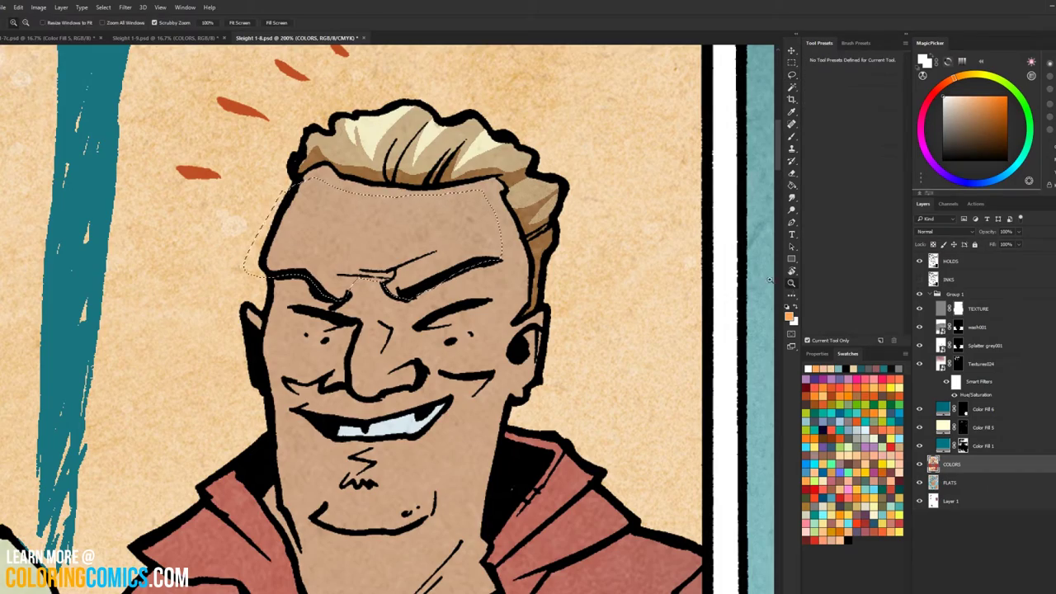
pyautogui.keyDown('alt'); pyautogui.click(655, 256); pyautogui.keyUp('alt')
pyautogui.moveTo(655, 256); pyautogui.dragTo(539, 155)
pyautogui.click(463, 221)
pyautogui.press('l')
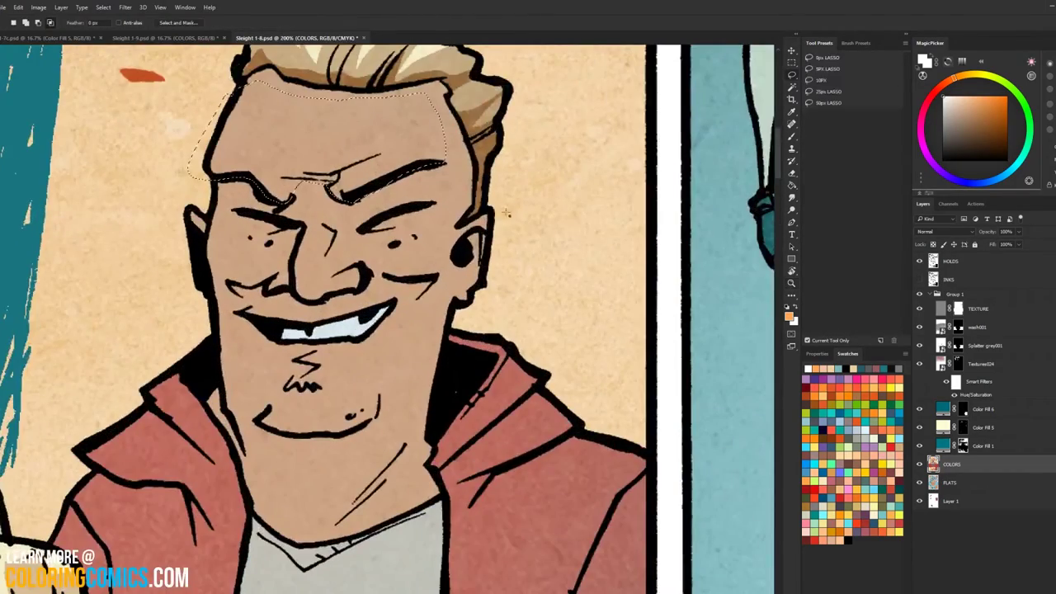
pyautogui.click(792, 284)
pyautogui.press('l')
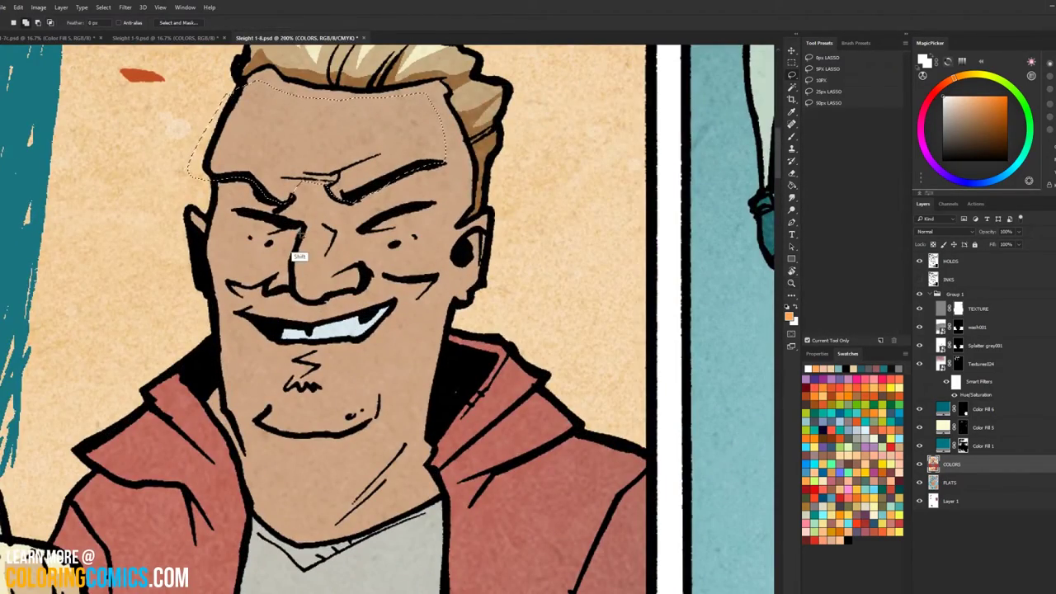
# Step: Add the red-jacketed man's nose, cheeks, chin and ear to the lassoed highlight selection
pyautogui.moveTo(298, 233)
pyautogui.mouseDown()
pyautogui.moveTo(328, 229)
pyautogui.moveTo(327, 271)
pyautogui.moveTo(362, 271)
pyautogui.moveTo(309, 294)
pyautogui.moveTo(273, 275)
pyautogui.moveTo(328, 232)
pyautogui.mouseUp()
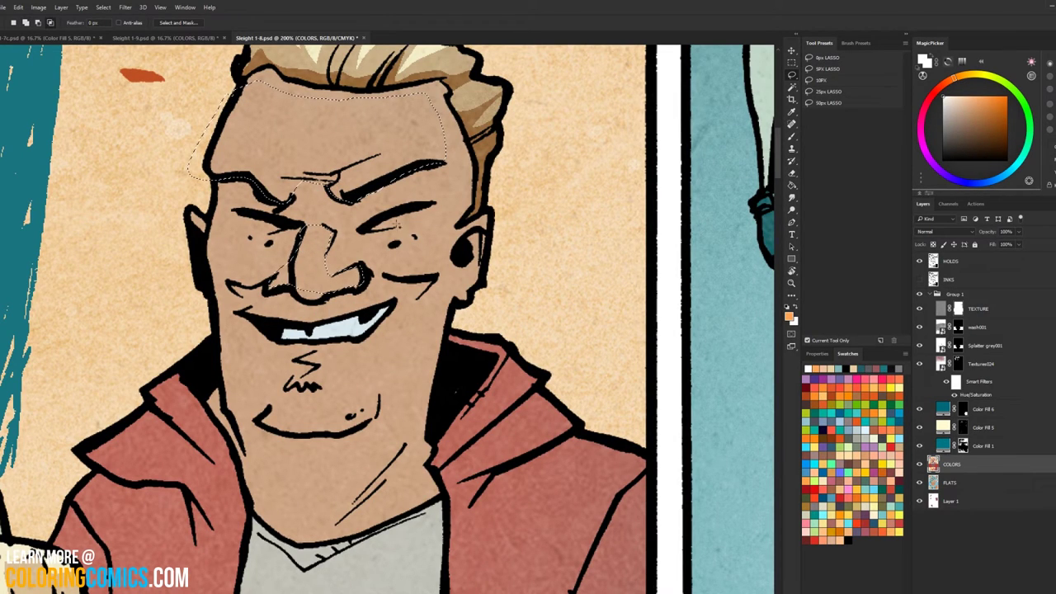
pyautogui.moveTo(386, 216)
pyautogui.mouseDown()
pyautogui.moveTo(354, 277)
pyautogui.moveTo(278, 297)
pyautogui.moveTo(259, 237)
pyautogui.moveTo(207, 234)
pyautogui.moveTo(198, 295)
pyautogui.moveTo(218, 402)
pyautogui.moveTo(255, 434)
pyautogui.moveTo(356, 420)
pyautogui.moveTo(415, 381)
pyautogui.moveTo(449, 272)
pyautogui.moveTo(433, 156)
pyautogui.mouseUp()
pyautogui.moveTo(287, 290)
pyautogui.mouseDown()
pyautogui.moveTo(322, 332)
pyautogui.moveTo(361, 295)
pyautogui.mouseUp()
pyautogui.moveTo(329, 360)
pyautogui.mouseDown()
pyautogui.moveTo(302, 386)
pyautogui.moveTo(300, 368)
pyautogui.moveTo(304, 388)
pyautogui.mouseUp()
pyautogui.hotkey('ctrl', 'z')
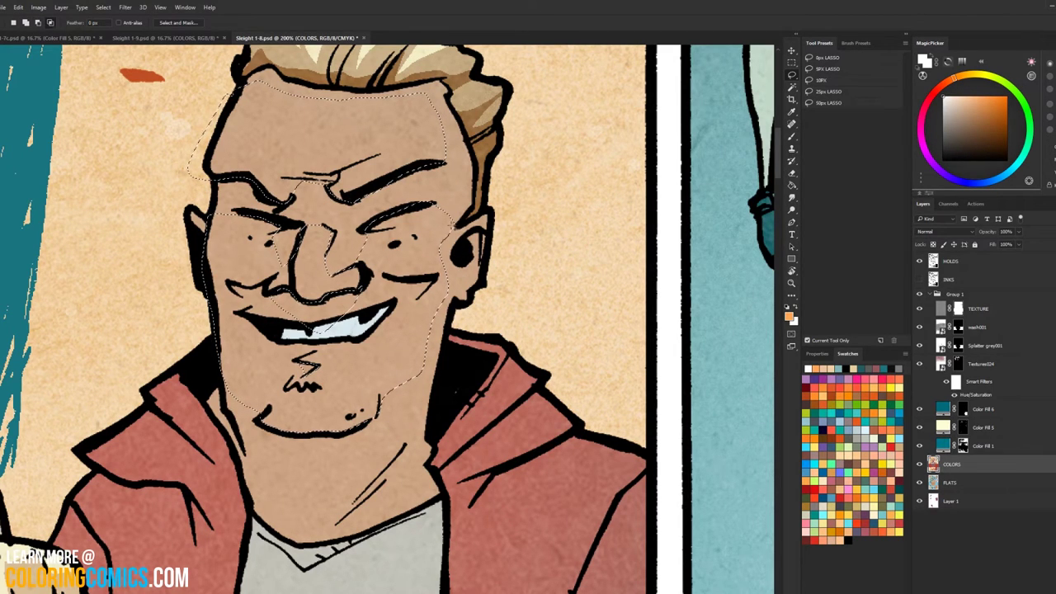
pyautogui.moveTo(499, 215); pyautogui.dragTo(431, 240)
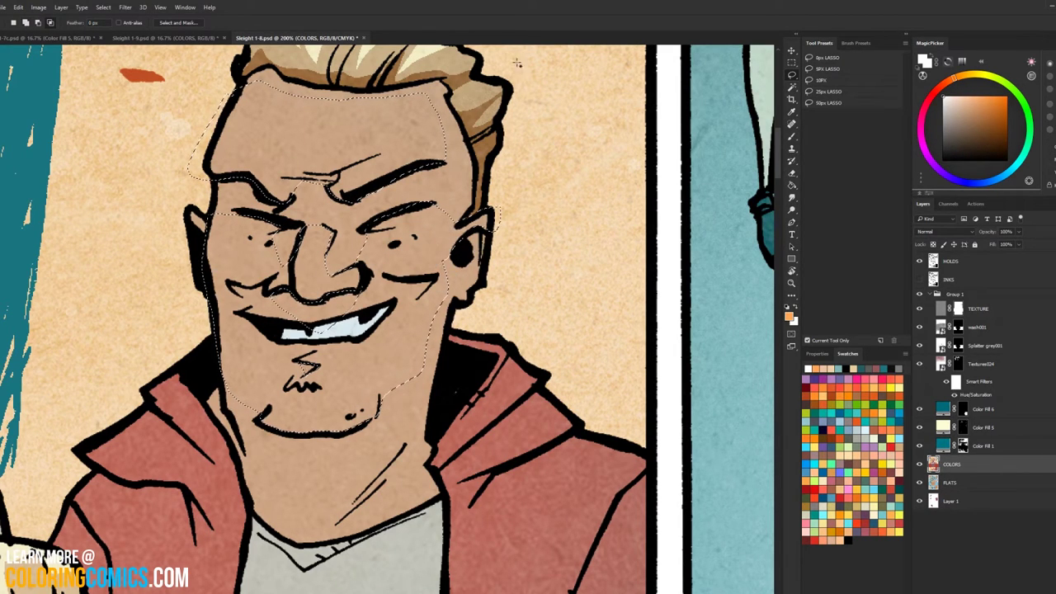
# Step: Trim the face selection to the red-jacketed man's skin color using the FLATS layer
pyautogui.click(792, 283)
pyautogui.keyDown('alt'); pyautogui.click(615, 307); pyautogui.keyUp('alt')
pyautogui.keyDown('alt'); pyautogui.click(615, 306); pyautogui.keyUp('alt')
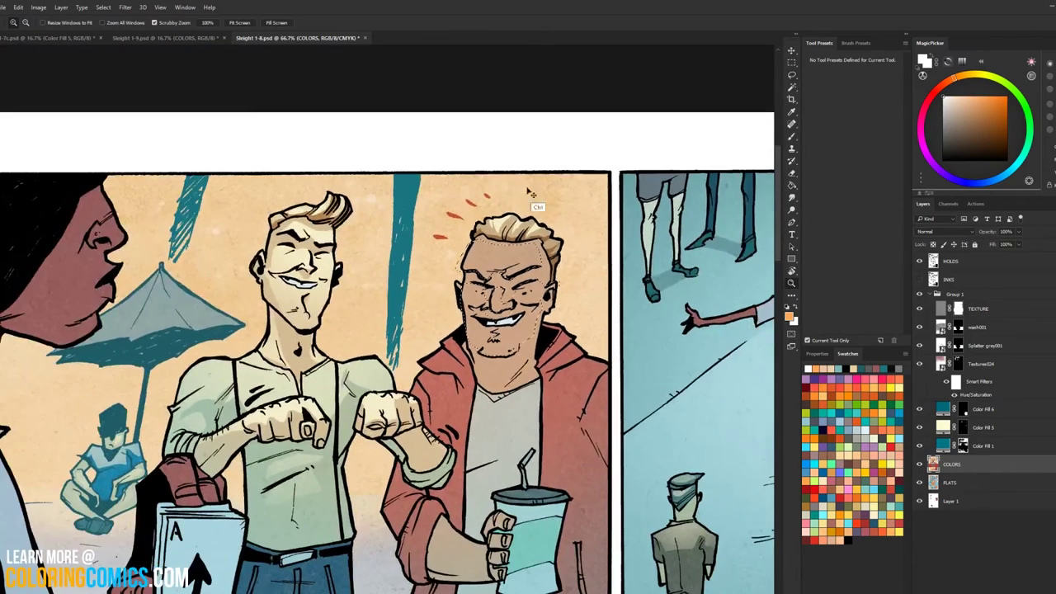
pyautogui.press('b')
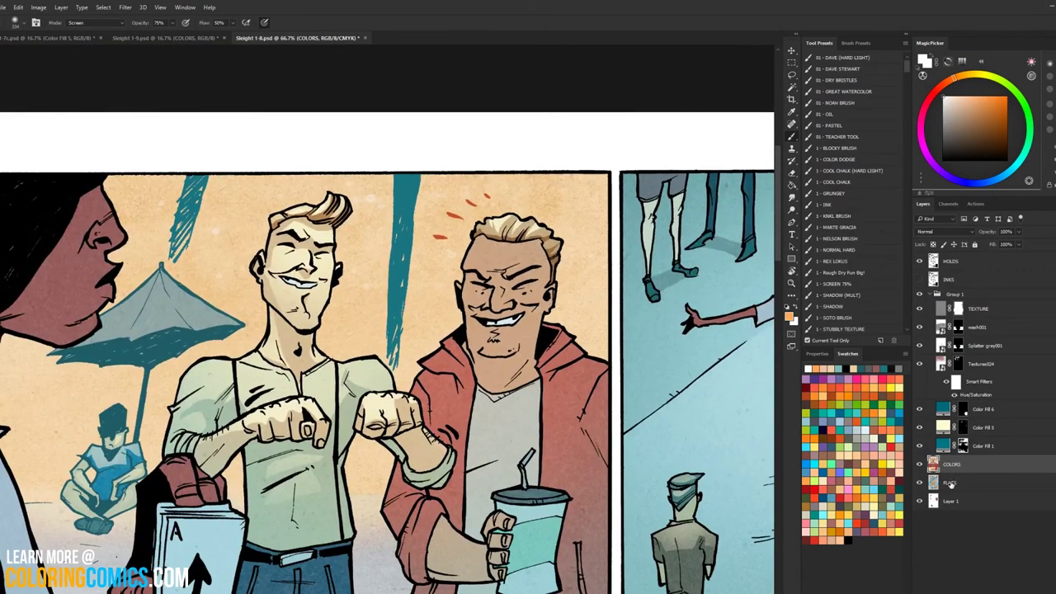
pyautogui.click(950, 484)
pyautogui.press('w')
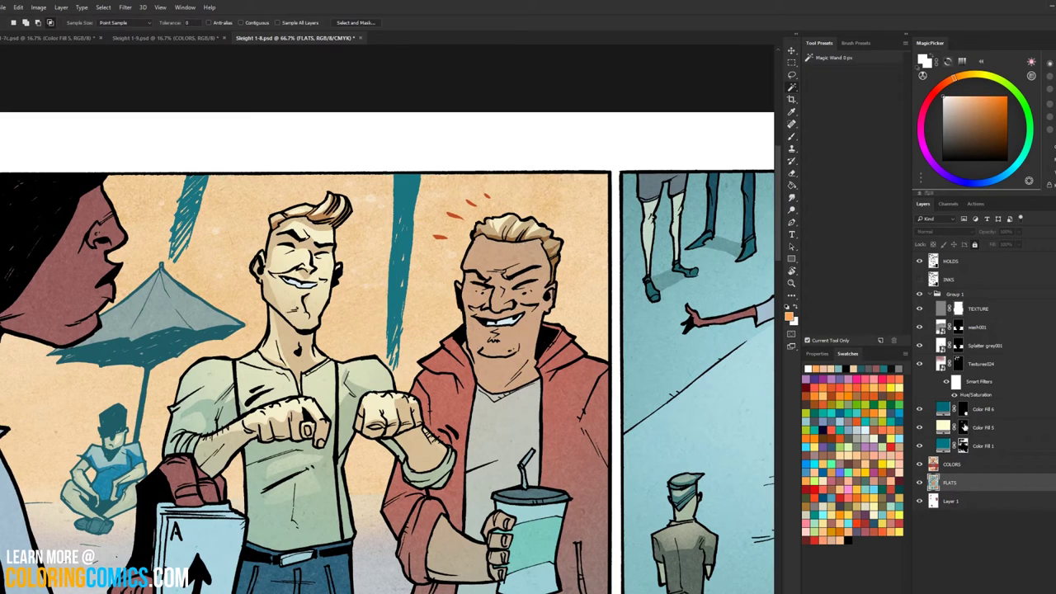
# Step: Try to brighten the red-jacketed man's selected face with the brush on Color Fill 5
pyautogui.click(963, 428)
pyautogui.press('b')
pyautogui.moveTo(509, 217); pyautogui.dragTo(547, 236)
pyautogui.hotkey('ctrl', '2')
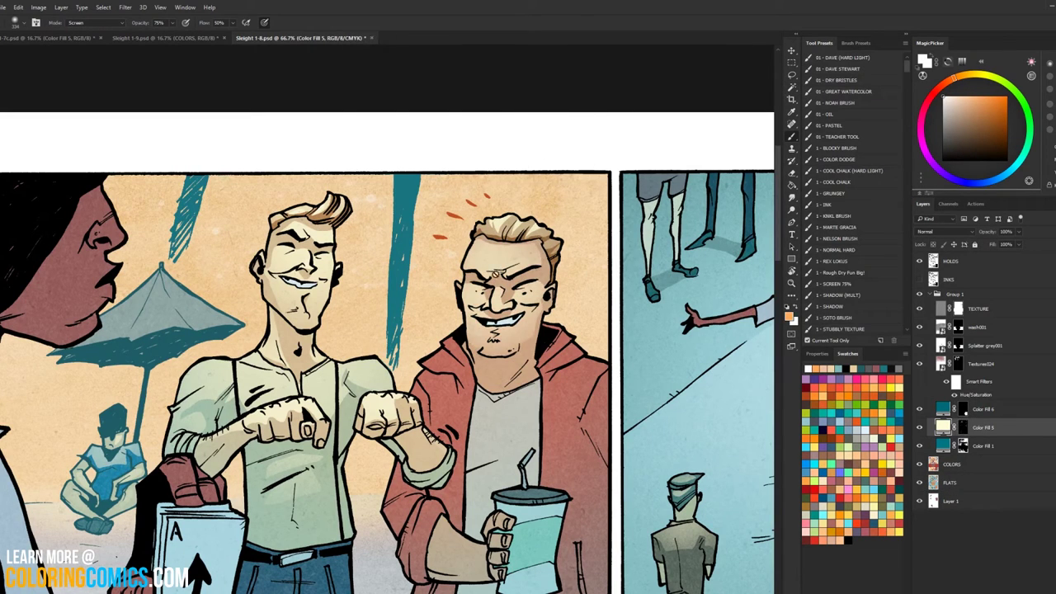
pyautogui.hotkey('ctrl', 'z')
# Step: Enlarge the brush and paint the red-jacketed man's selected face with white on the Color Fill 5 mask
pyautogui.moveTo(487, 268); pyautogui.dragTo(536, 268)
pyautogui.click(535, 196)
pyautogui.click(563, 251)
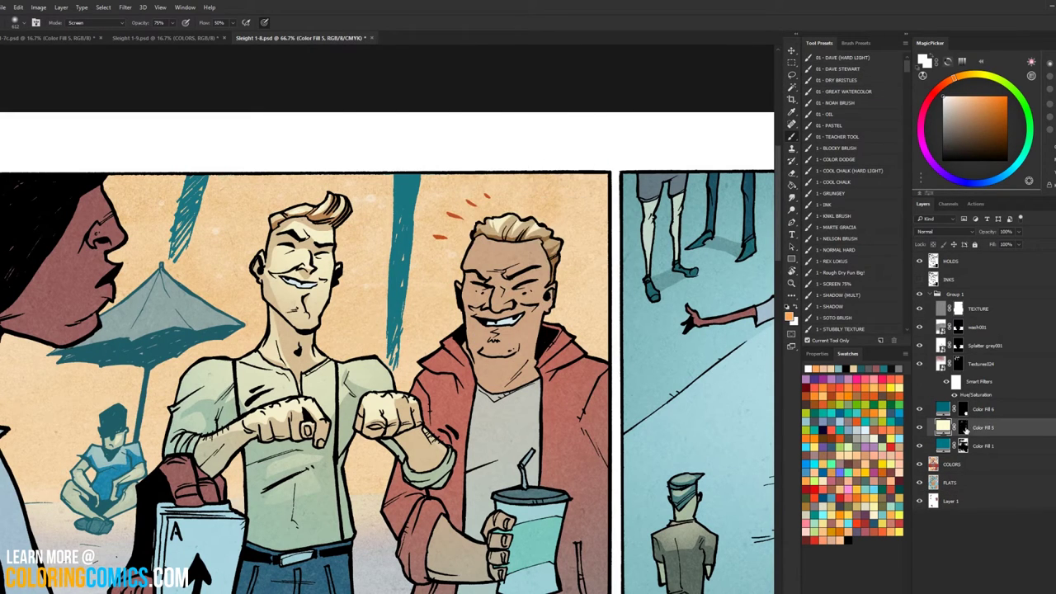
pyautogui.click(962, 427)
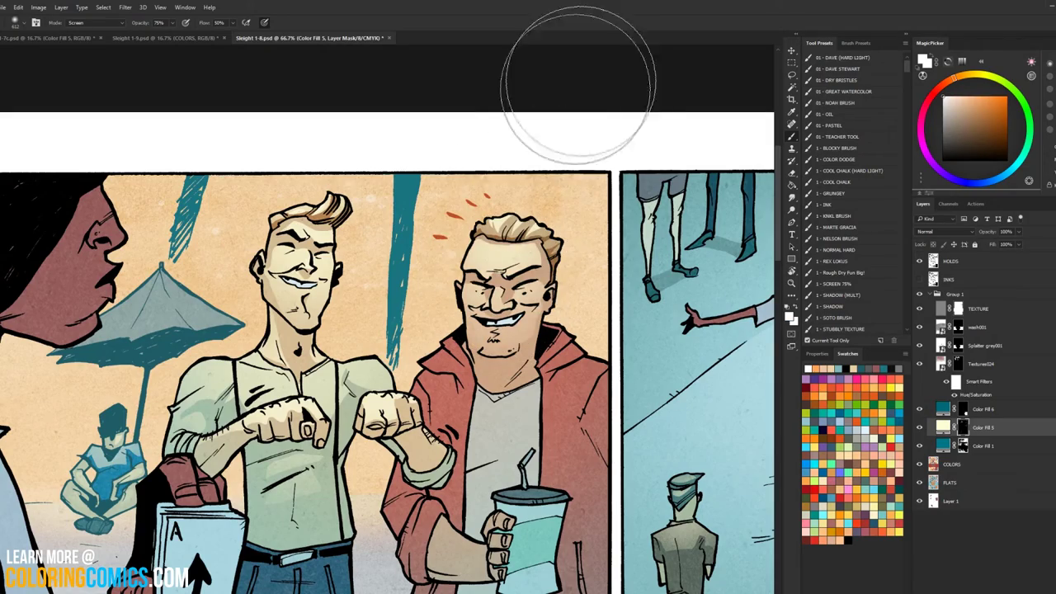
pyautogui.moveTo(541, 267); pyautogui.dragTo(465, 185)
# Step: Lasso highlights across the upper part of the red-jacketed man's forearm and his fingers holding the cup
pyautogui.press('z')
pyautogui.click(448, 392)
pyautogui.moveTo(434, 342); pyautogui.dragTo(503, 179)
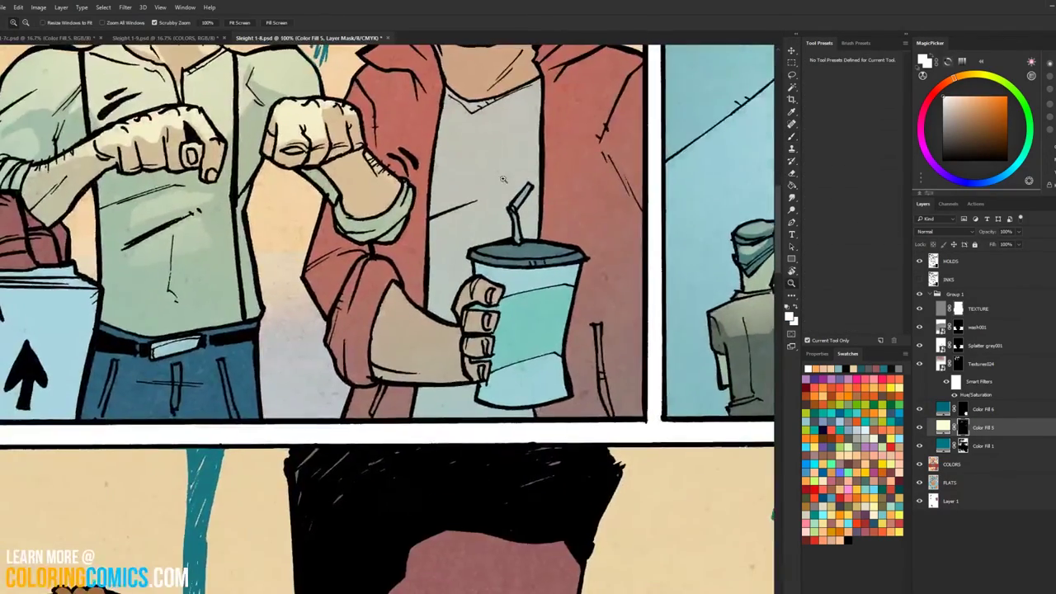
pyautogui.click(409, 278)
pyautogui.press('l')
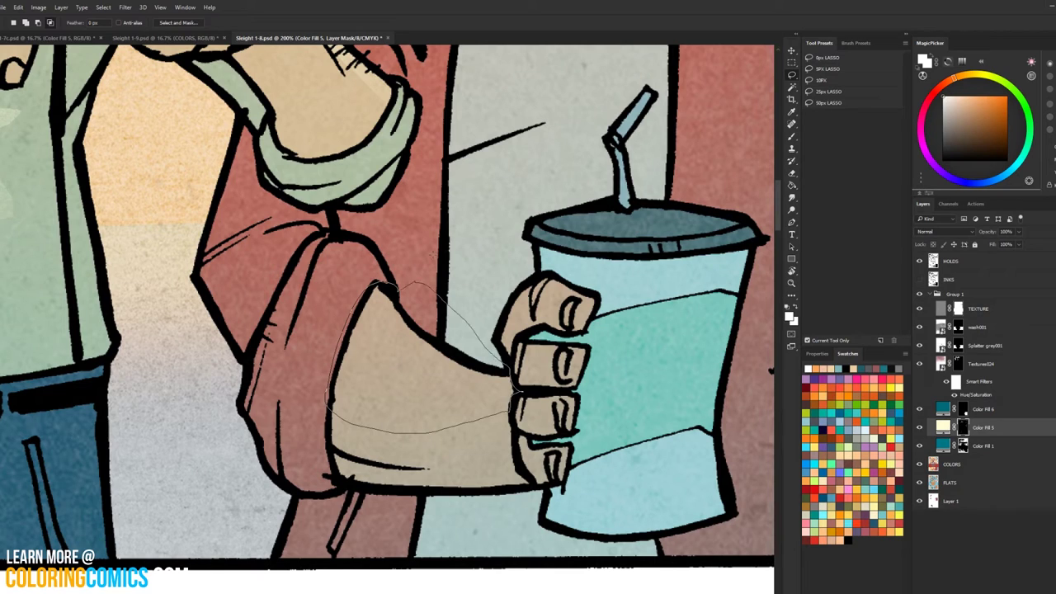
pyautogui.moveTo(507, 367); pyautogui.dragTo(495, 360)
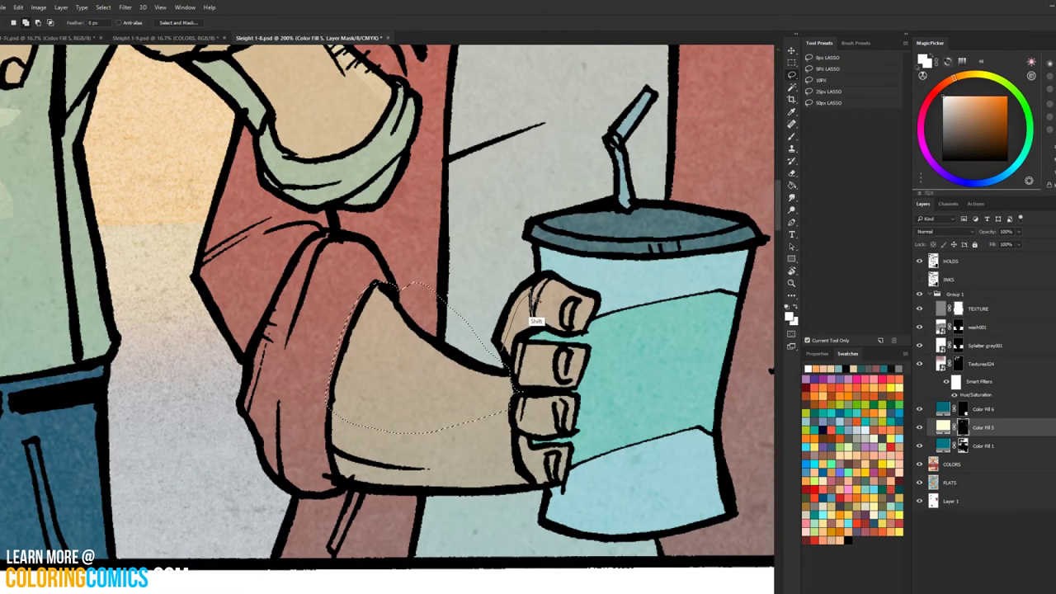
pyautogui.moveTo(532, 320)
pyautogui.mouseDown()
pyautogui.moveTo(600, 331)
pyautogui.moveTo(493, 269)
pyautogui.moveTo(538, 357)
pyautogui.moveTo(530, 331)
pyautogui.moveTo(562, 259)
pyautogui.moveTo(548, 338)
pyautogui.moveTo(529, 343)
pyautogui.moveTo(546, 385)
pyautogui.mouseUp()
# Step: Trim the forearm and finger selection to the skin color on the COLORS layer
pyautogui.click(957, 463)
pyautogui.press('w')
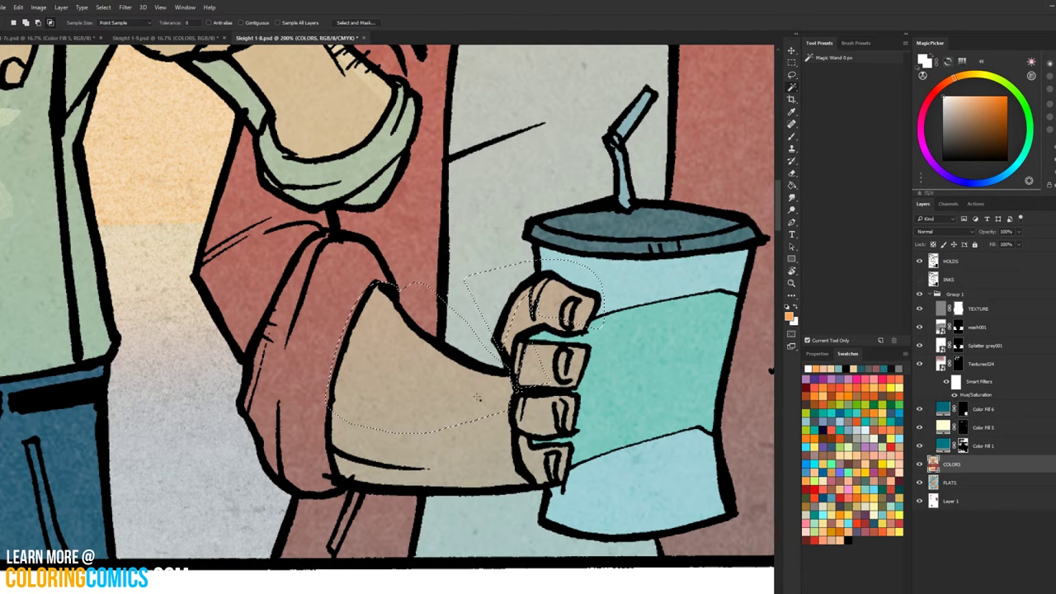
# Step: Limit the selection to the skin of the forearm and fingers holding the cup, paint its highlight on the Color Fill 5 mask, and deselect
pyautogui.click(477, 397)
pyautogui.click(962, 428)
pyautogui.press('b')
pyautogui.moveTo(526, 240); pyautogui.dragTo(530, 283)
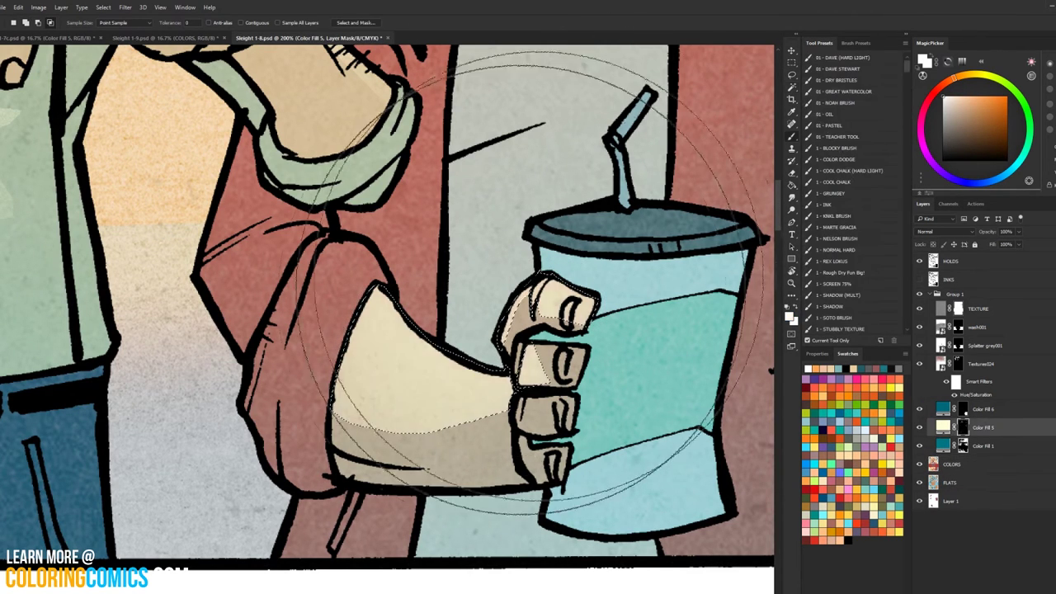
pyautogui.hotkey('ctrl', 'd')
pyautogui.press('l')
# Step: Lighten the drink cup's lid on the COLORS layer by raising its Lightness with Hue/Saturation
pyautogui.press('z')
pyautogui.moveTo(680, 348); pyautogui.dragTo(594, 351)
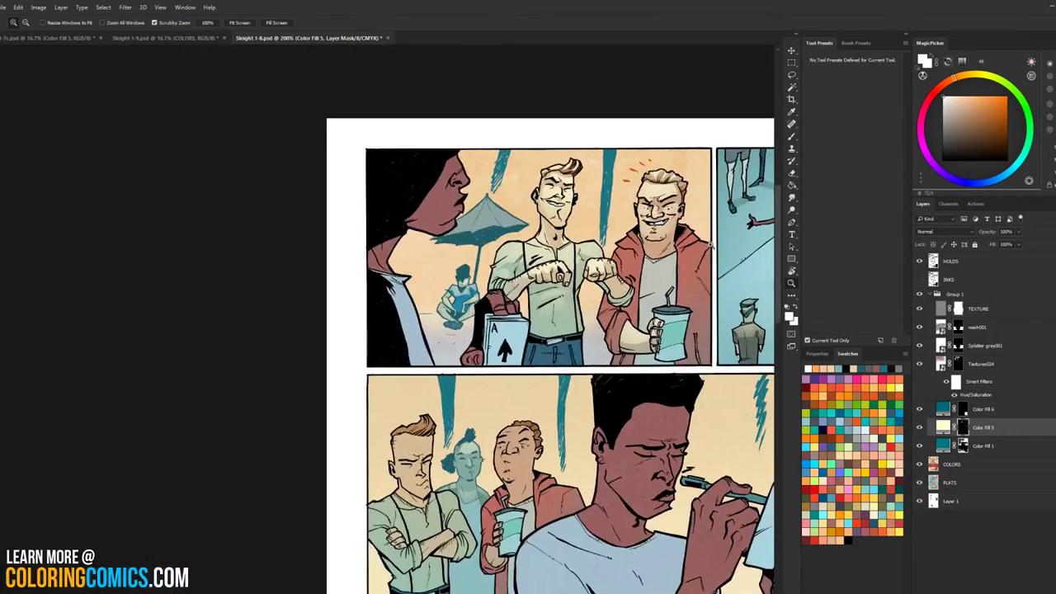
pyautogui.moveTo(687, 206); pyautogui.dragTo(488, 229)
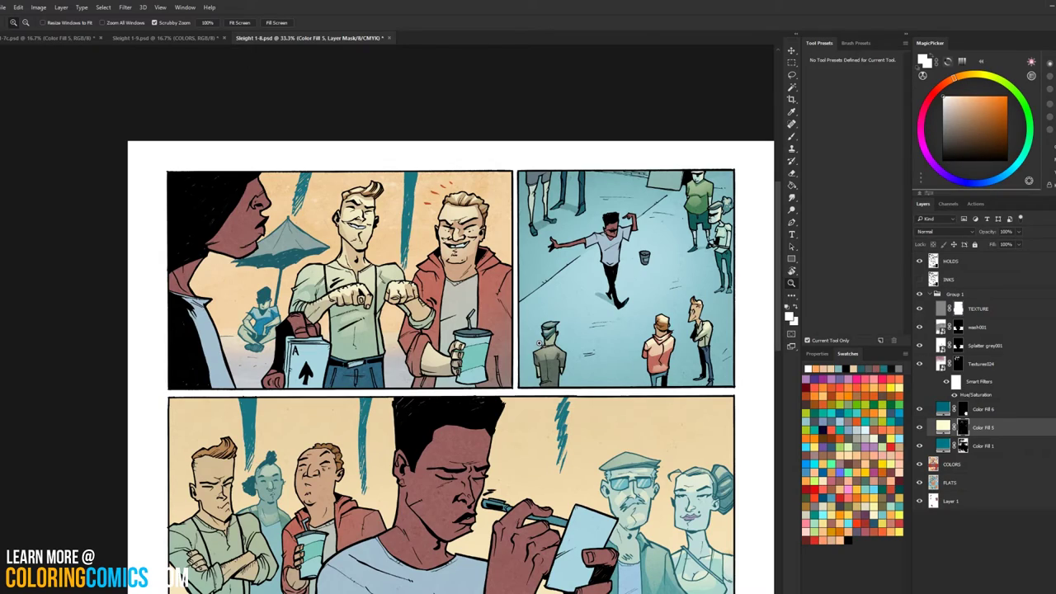
pyautogui.moveTo(485, 254); pyautogui.dragTo(391, 248)
pyautogui.click(430, 214)
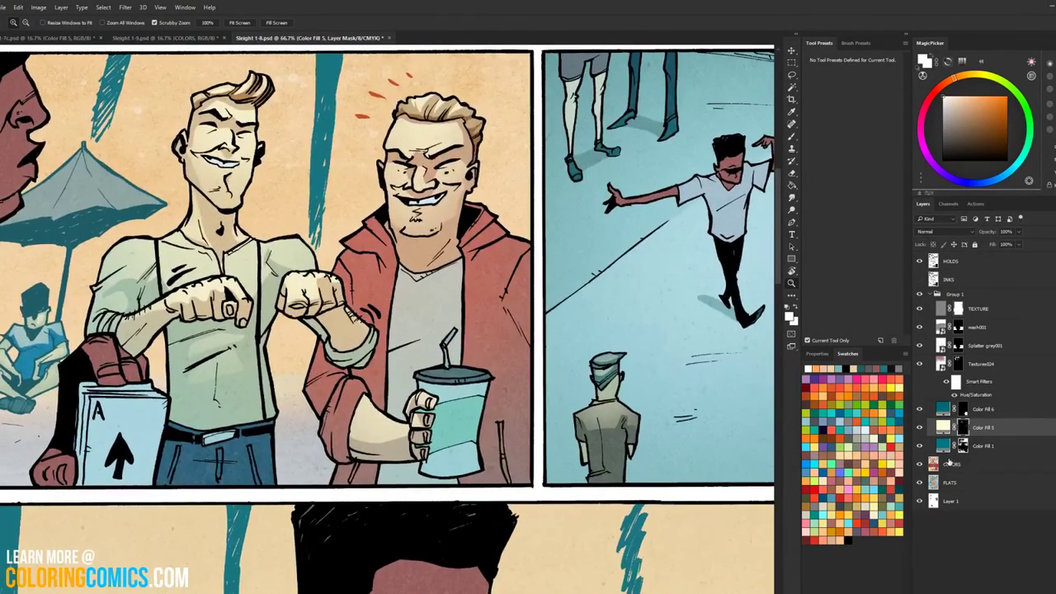
pyautogui.click(949, 463)
pyautogui.press('w')
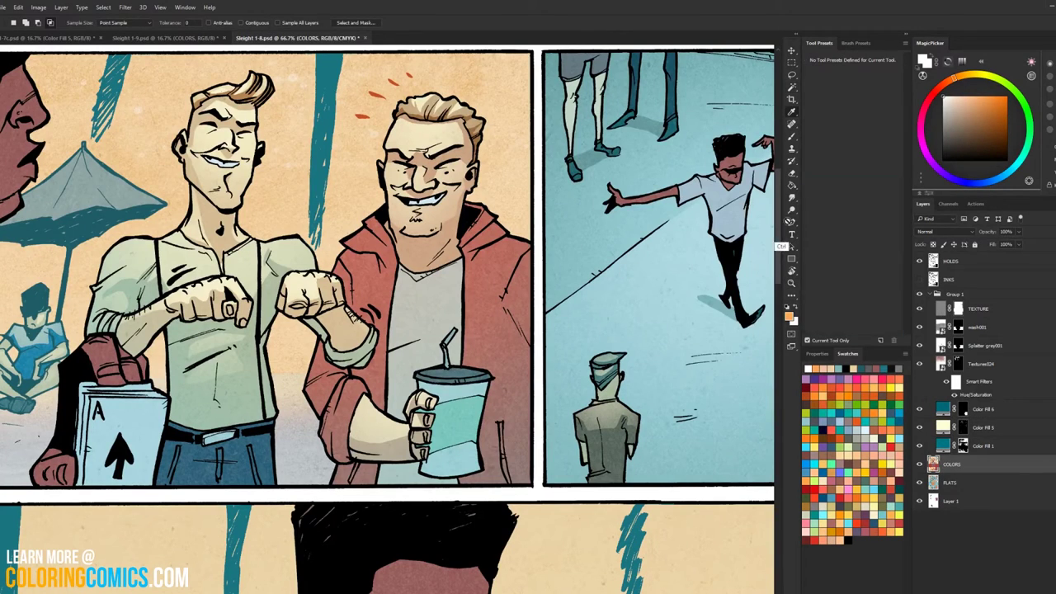
pyautogui.hotkey('ctrl', 'u')
pyautogui.moveTo(778, 290); pyautogui.dragTo(812, 297)
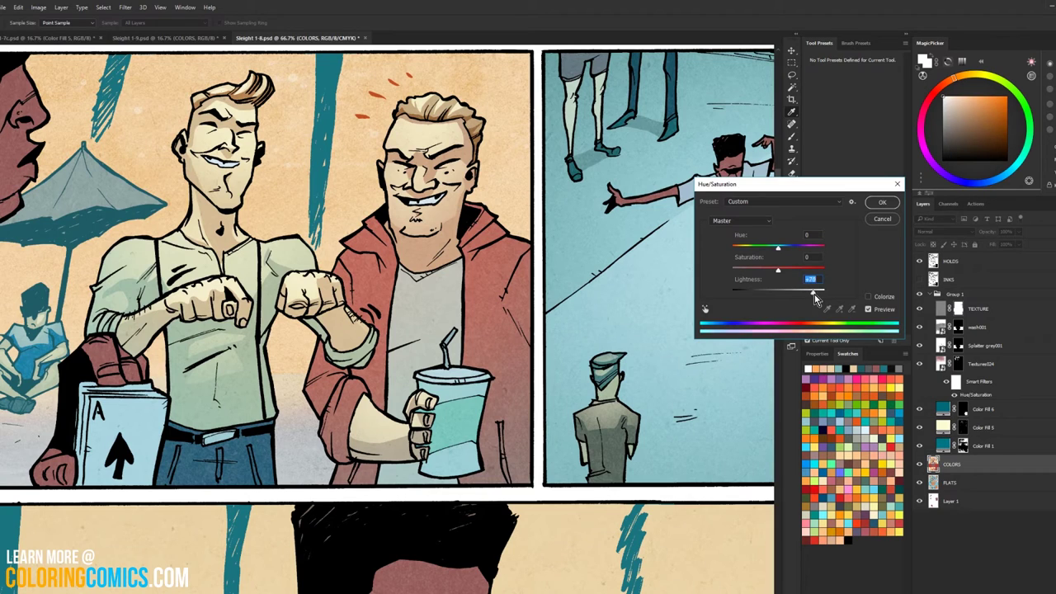
pyautogui.click(882, 203)
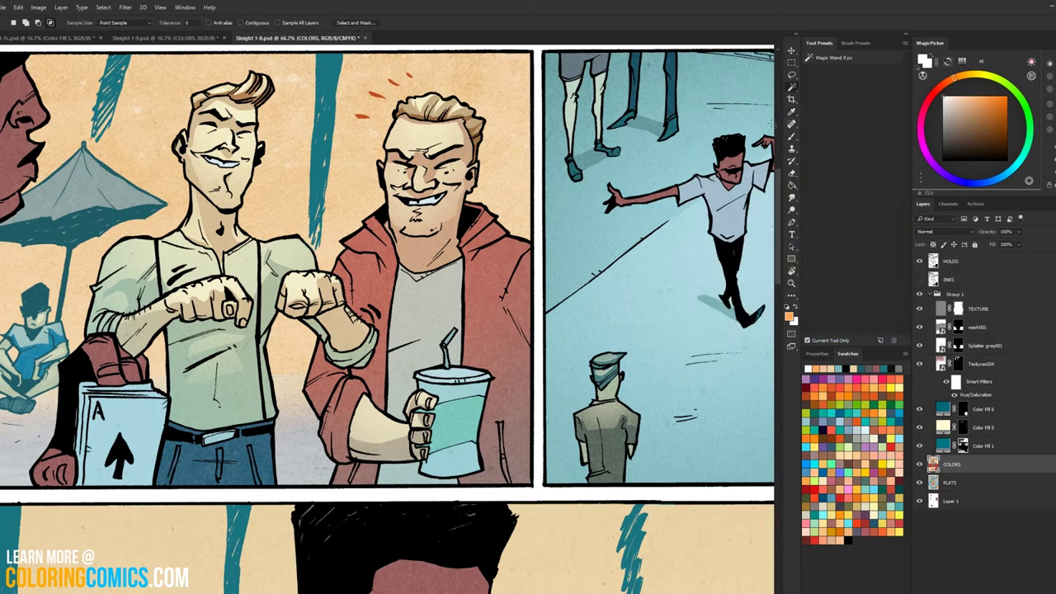
# Step: Lasso highlight shapes over the collar and both shoulders of the red jacket in the first panel
pyautogui.keyDown('ctrl'); pyautogui.click(483, 228); pyautogui.keyUp('ctrl')
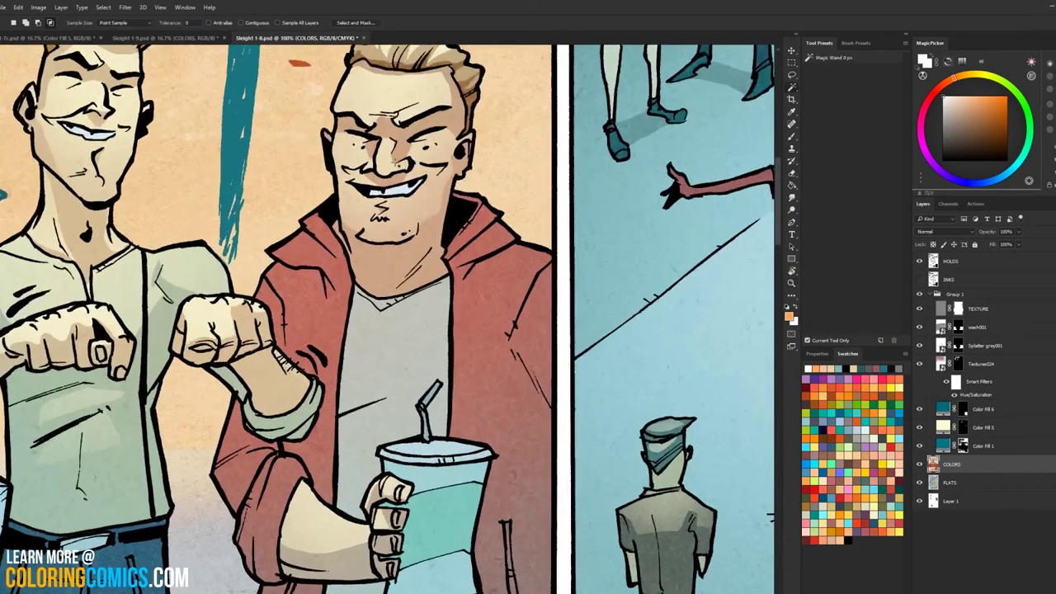
pyautogui.moveTo(366, 169); pyautogui.dragTo(368, 190)
pyautogui.press('l')
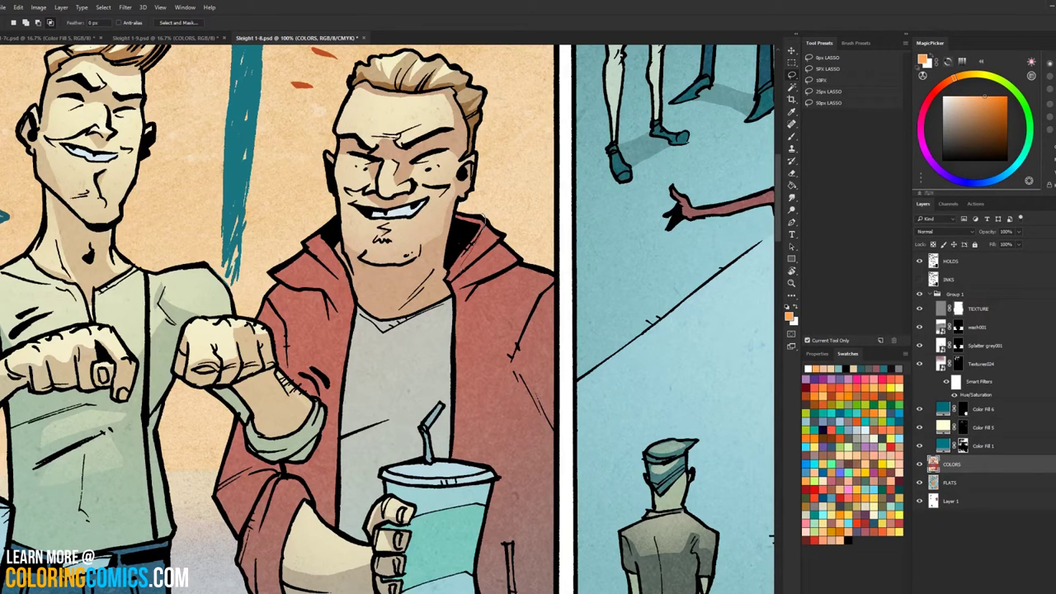
pyautogui.moveTo(485, 217); pyautogui.dragTo(464, 268)
pyautogui.moveTo(509, 239)
pyautogui.mouseDown()
pyautogui.moveTo(485, 264)
pyautogui.moveTo(523, 231)
pyautogui.mouseUp()
pyautogui.moveTo(520, 280)
pyautogui.mouseDown()
pyautogui.moveTo(474, 292)
pyautogui.moveTo(454, 319)
pyautogui.moveTo(429, 412)
pyautogui.moveTo(504, 363)
pyautogui.moveTo(530, 305)
pyautogui.moveTo(561, 278)
pyautogui.moveTo(541, 249)
pyautogui.moveTo(578, 292)
pyautogui.mouseUp()
pyautogui.moveTo(322, 236)
pyautogui.mouseDown()
pyautogui.moveTo(348, 274)
pyautogui.moveTo(306, 252)
pyautogui.moveTo(323, 215)
pyautogui.mouseUp()
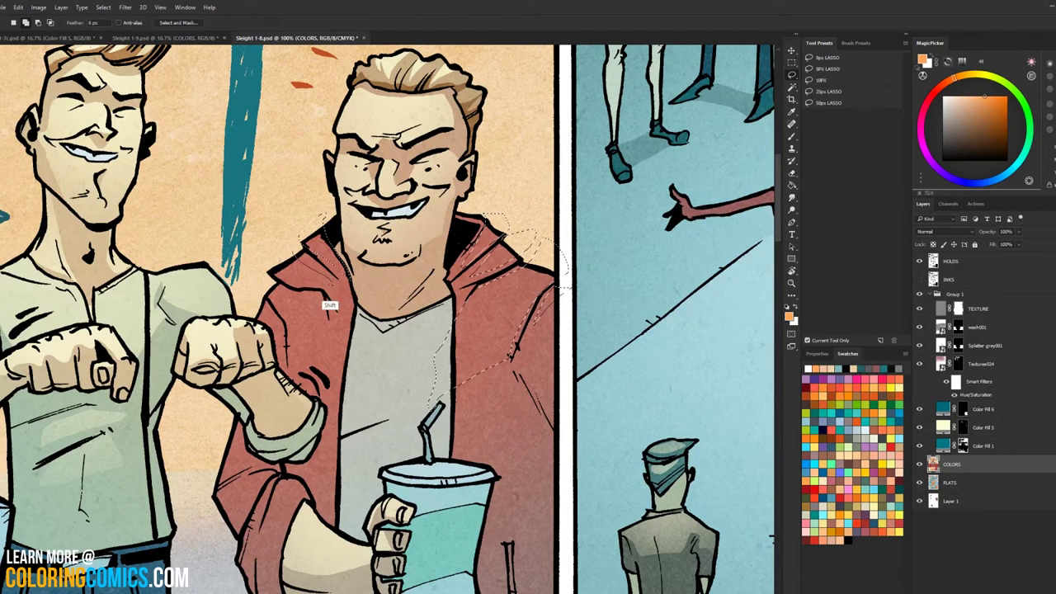
pyautogui.moveTo(326, 299)
pyautogui.mouseDown()
pyautogui.moveTo(266, 280)
pyautogui.moveTo(275, 305)
pyautogui.moveTo(315, 331)
pyautogui.moveTo(337, 370)
pyautogui.moveTo(271, 360)
pyautogui.moveTo(252, 291)
pyautogui.mouseUp()
pyautogui.moveTo(286, 361)
pyautogui.mouseDown()
pyautogui.moveTo(285, 381)
pyautogui.moveTo(304, 375)
pyautogui.mouseUp()
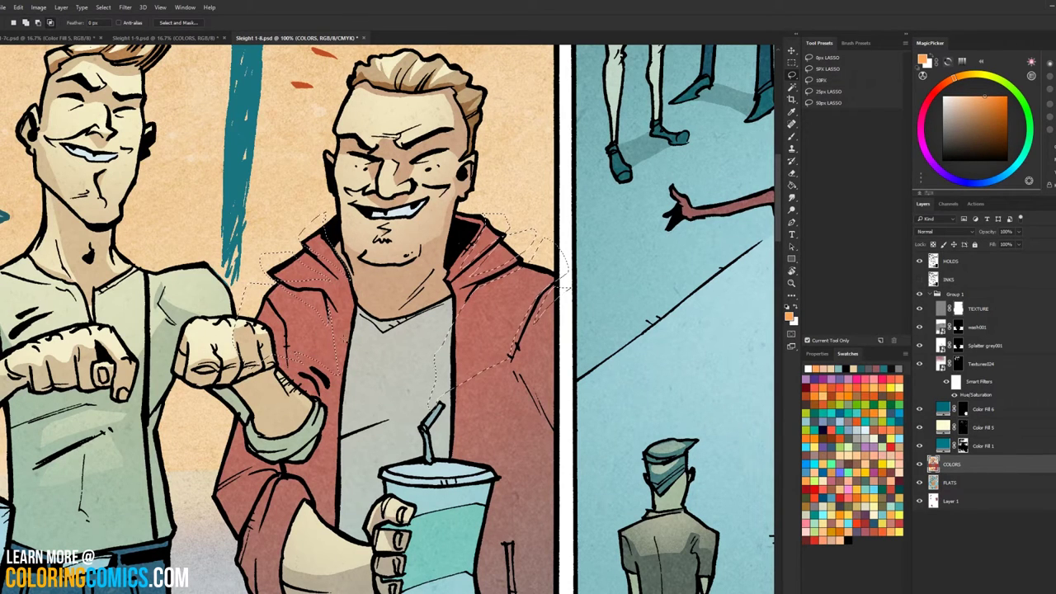
pyautogui.press('shift')
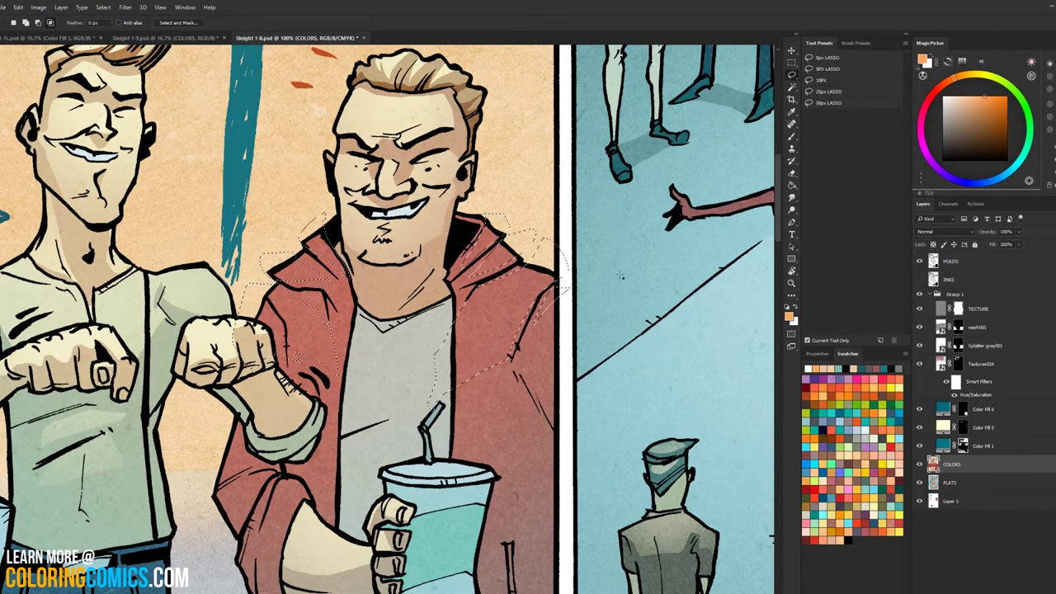
# Step: Limit the selection to the red jacket and paint its collar and shoulder highlights on the Color Fill 5 mask
pyautogui.click(940, 481)
pyautogui.press('w')
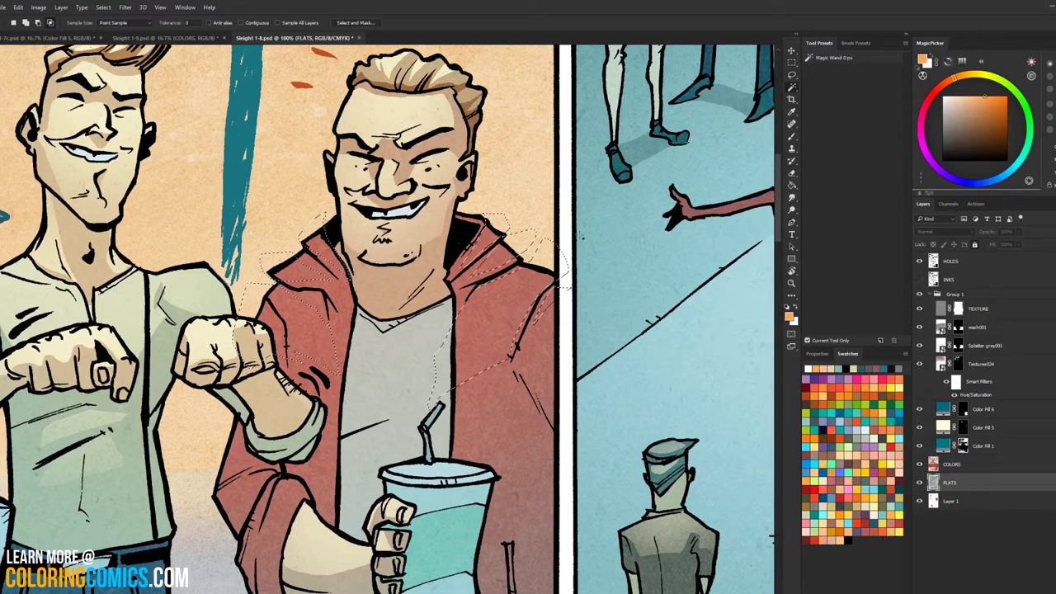
pyautogui.click(949, 464)
pyautogui.hotkey('ctrl', 'd')
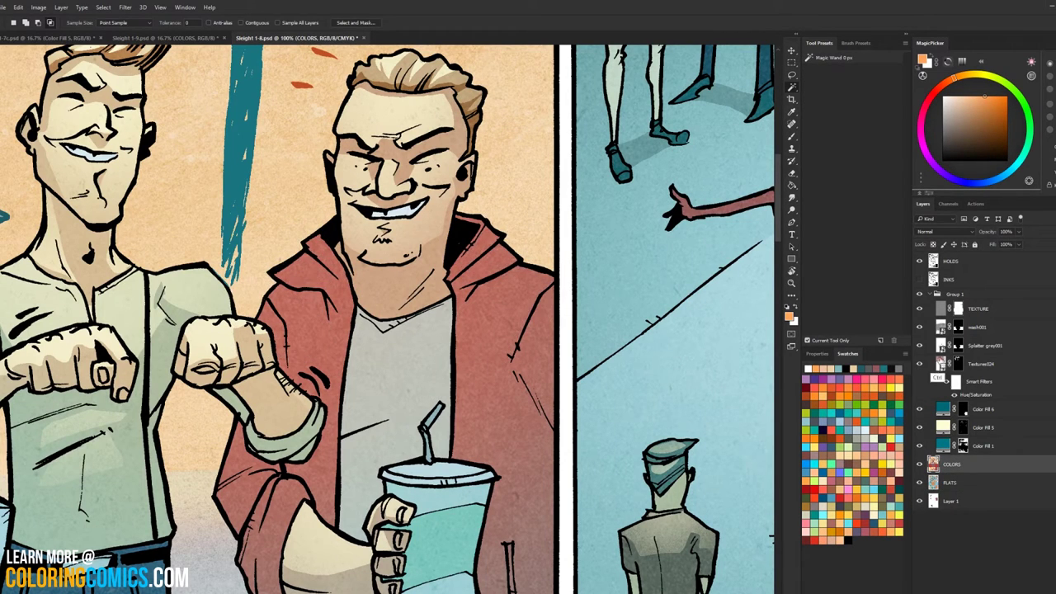
pyautogui.click(963, 429)
pyautogui.press('b')
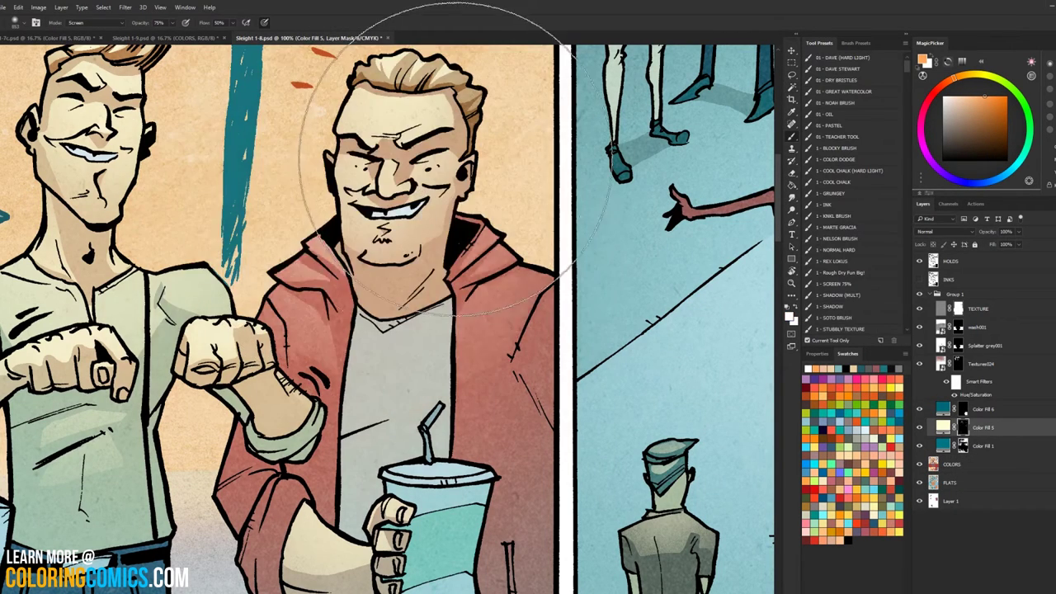
# Step: Lasso a highlight shape along the red jacket's rolled sleeve, beside the forearm holding the cup
pyautogui.click(792, 284)
pyautogui.keyDown('alt'); pyautogui.click(683, 336); pyautogui.keyUp('alt')
pyautogui.keyDown('alt'); pyautogui.click(683, 337); pyautogui.keyUp('alt')
pyautogui.keyDown('alt'); pyautogui.click(684, 337); pyautogui.keyUp('alt')
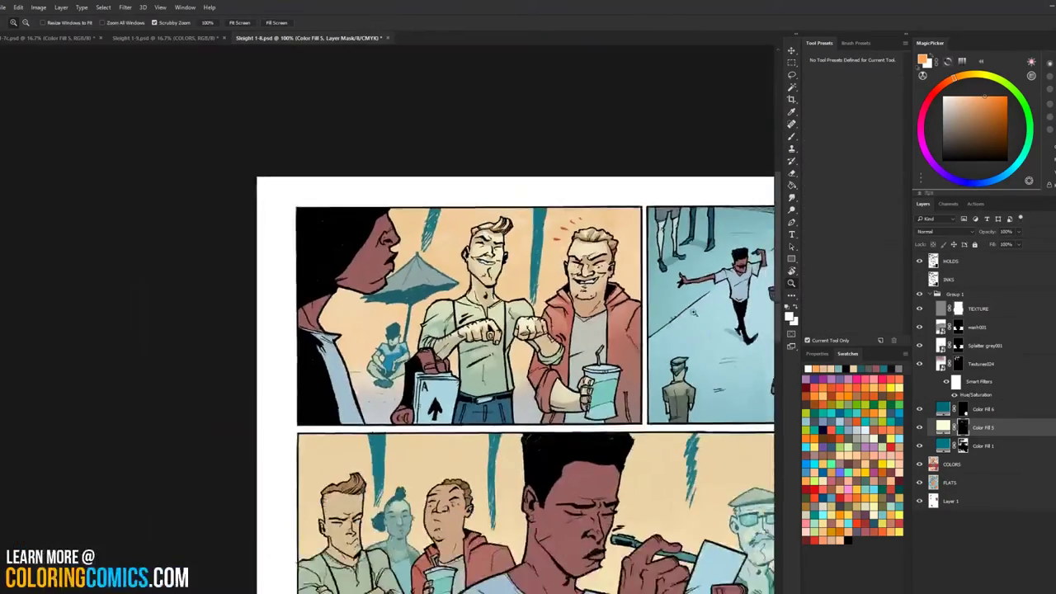
pyautogui.click(684, 338)
pyautogui.click(480, 393)
pyautogui.click(499, 395)
pyautogui.click(500, 396)
pyautogui.press('l')
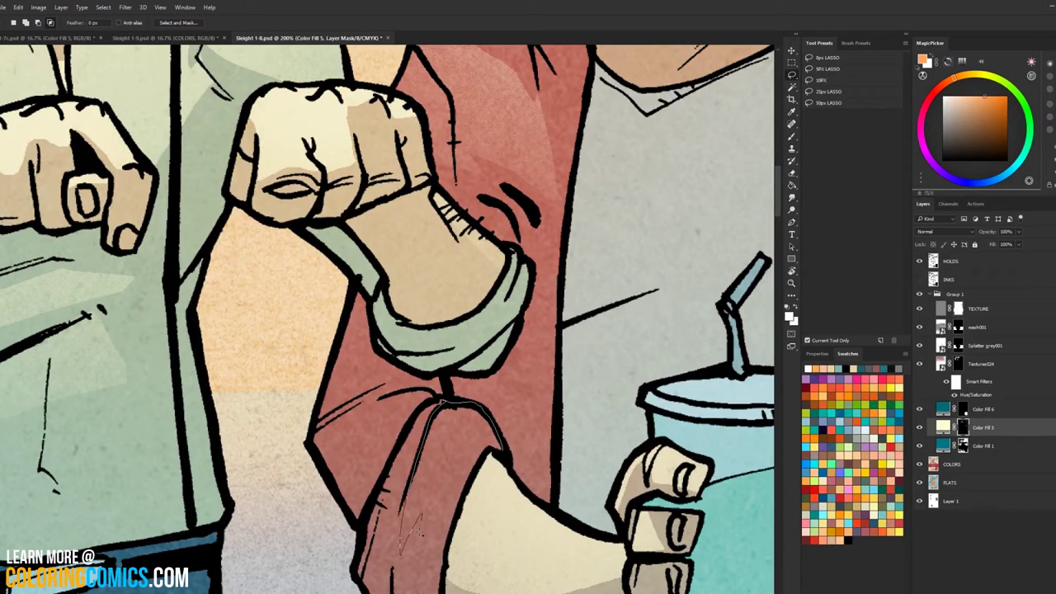
pyautogui.moveTo(517, 537); pyautogui.dragTo(520, 435)
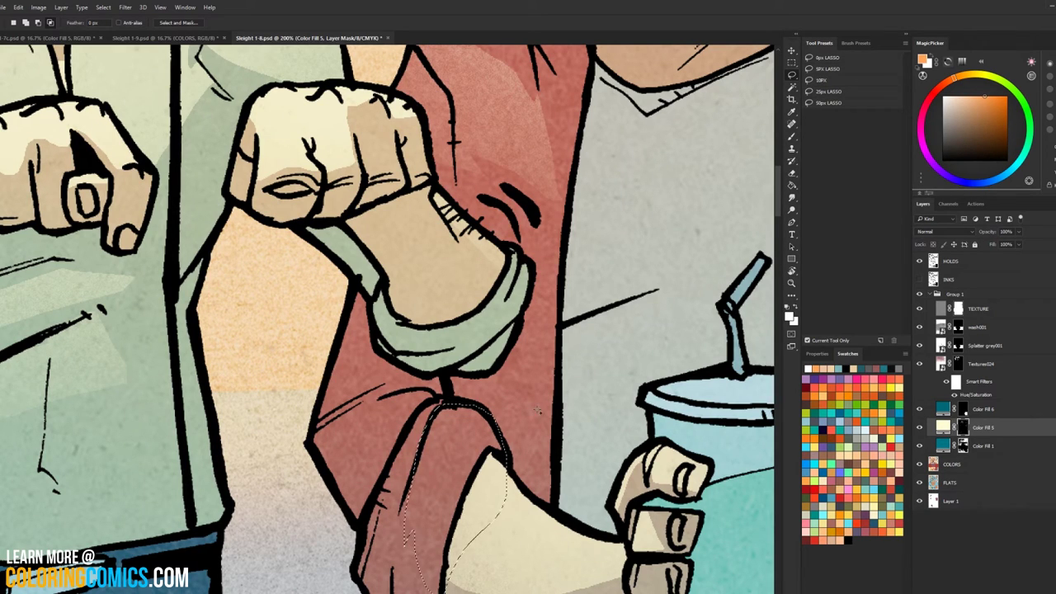
# Step: Limit the sleeve selection to the jacket red on the COLORS layer and paint the highlight on the Color Fill 5 mask
pyautogui.click(966, 462)
pyautogui.press('w')
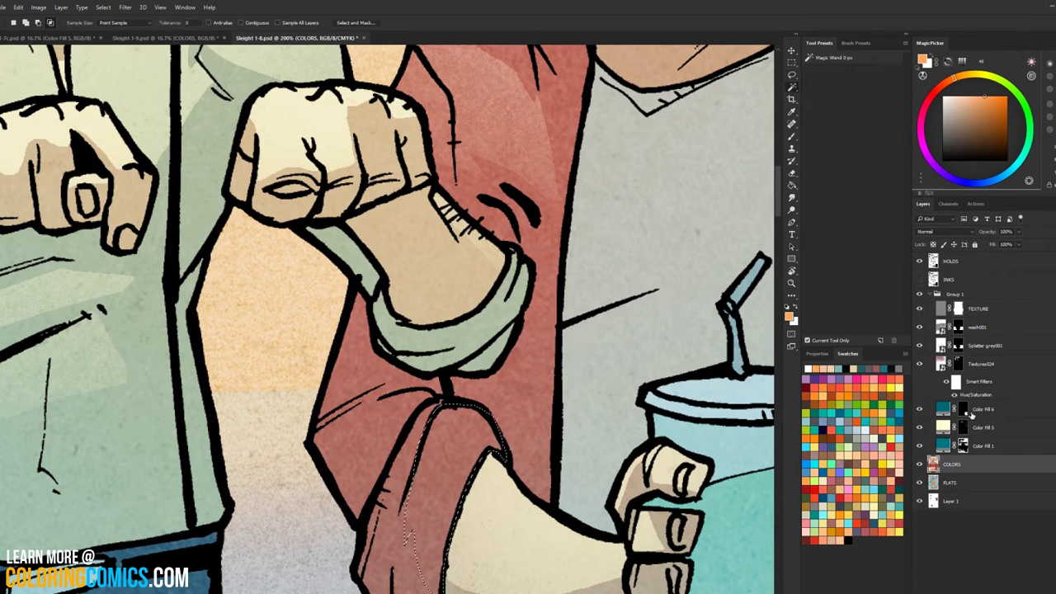
pyautogui.press('b')
pyautogui.hotkey('alt', ']')
pyautogui.hotkey('alt', ']')
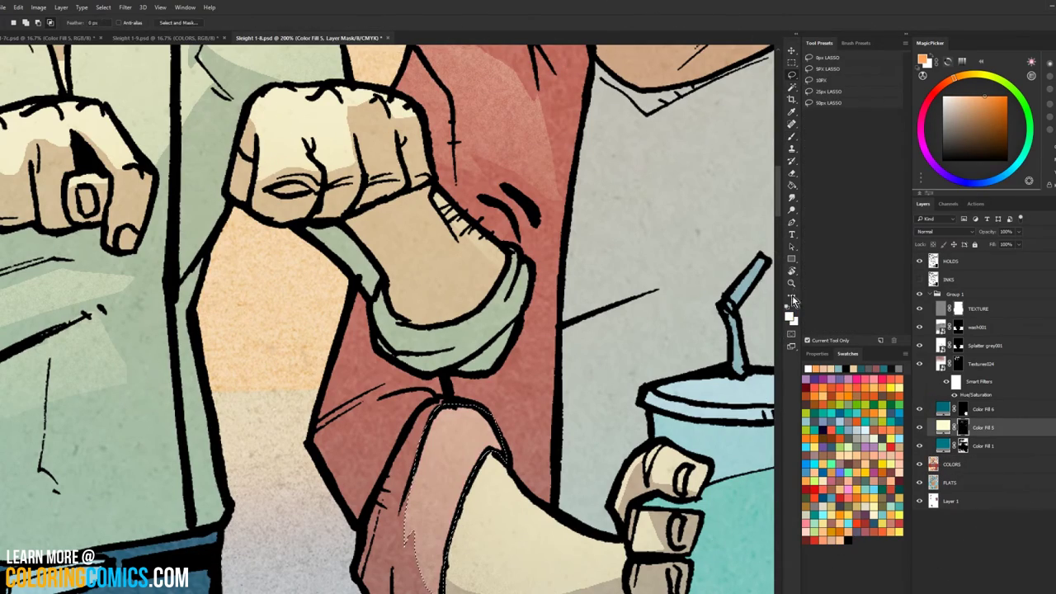
# Step: Lasso highlights on the drink cup and its lid, limit them using the FLATS layer, and paint them on the Color Fill 5 mask
pyautogui.press('z')
pyautogui.moveTo(695, 342)
pyautogui.mouseDown()
pyautogui.moveTo(648, 299)
pyautogui.moveTo(529, 309)
pyautogui.mouseUp()
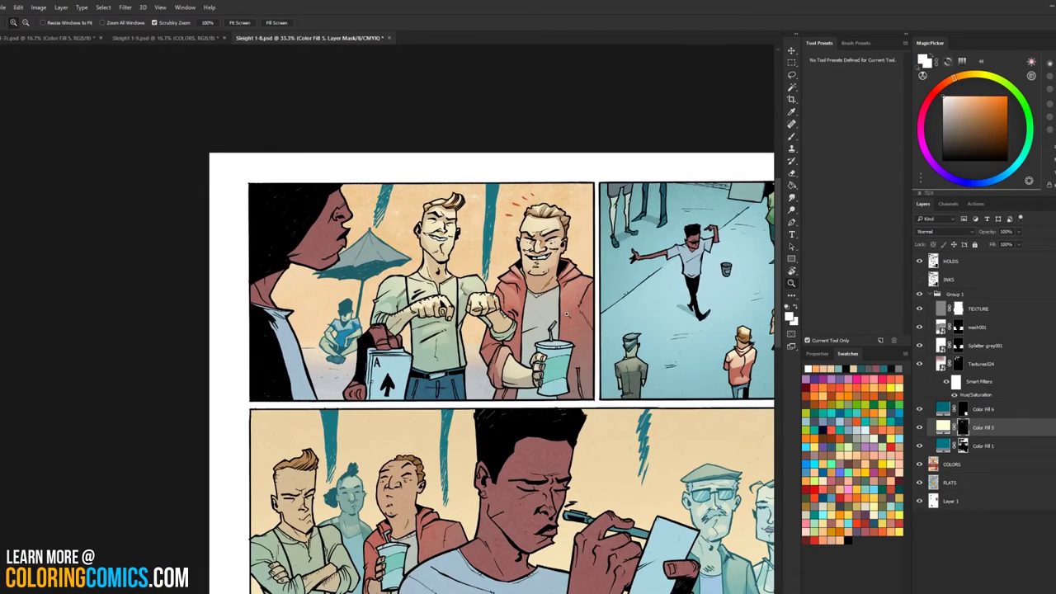
pyautogui.click(565, 352)
pyautogui.click(953, 467)
pyautogui.click(587, 328)
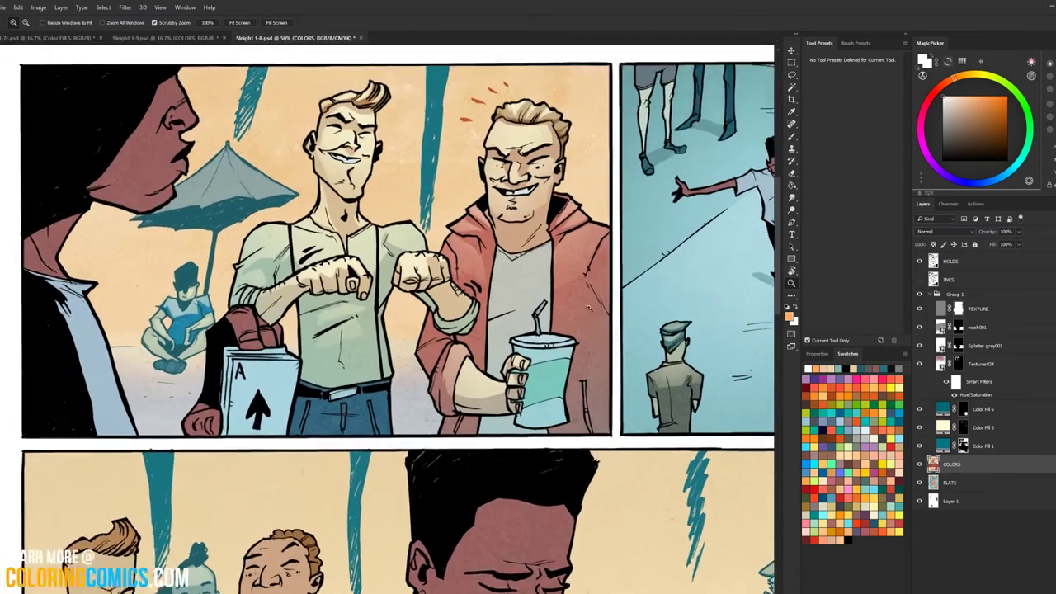
pyautogui.press('l')
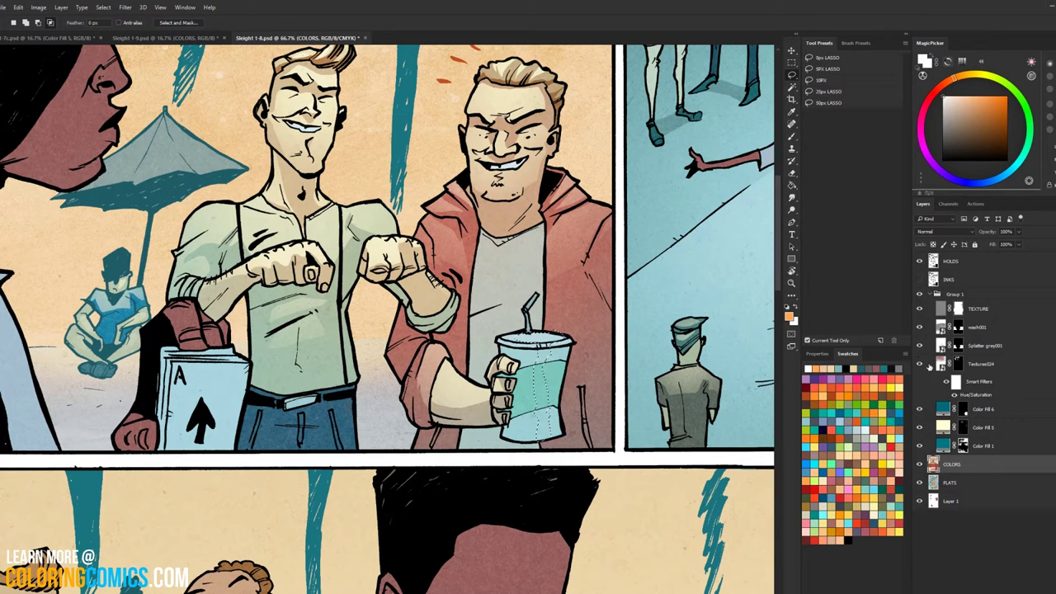
pyautogui.click(955, 480)
pyautogui.press('w')
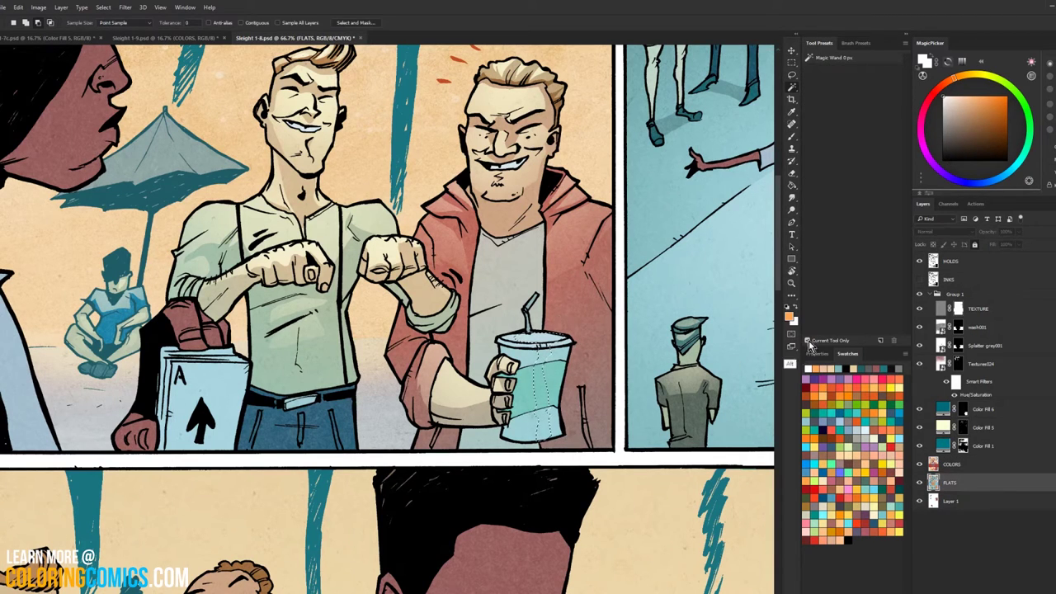
pyautogui.click(958, 427)
pyautogui.press('b')
pyautogui.press('l')
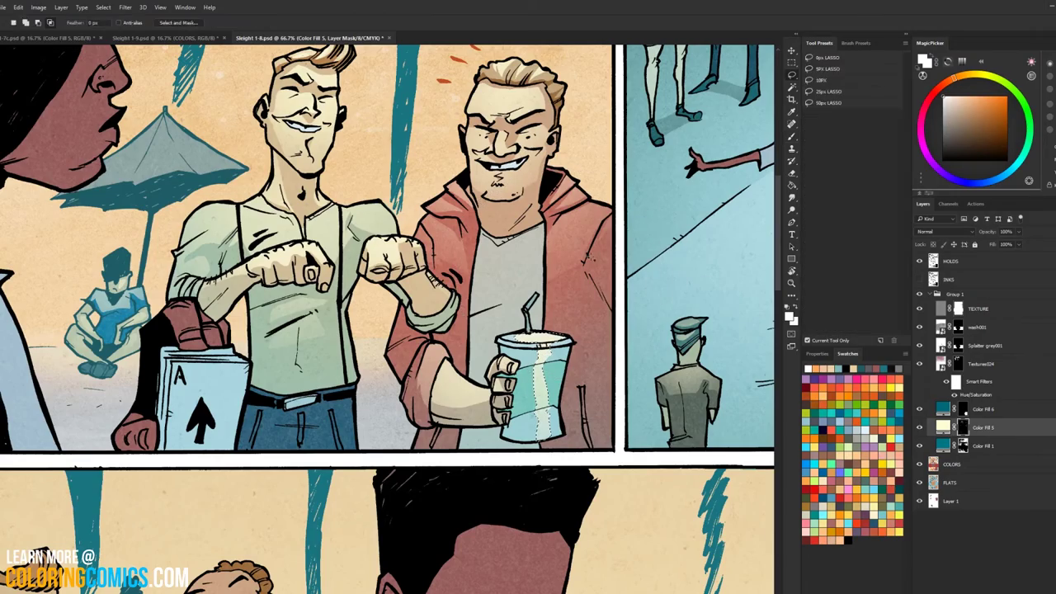
pyautogui.press('b')
# Step: Lasso a highlight shape over the upper chest of the grey T-shirt under the red jacket
pyautogui.click(792, 286)
pyautogui.keyDown('alt'); pyautogui.click(691, 318); pyautogui.keyUp('alt')
pyautogui.keyDown('alt'); pyautogui.click(691, 318); pyautogui.keyUp('alt')
pyautogui.keyDown('alt'); pyautogui.click(690, 318); pyautogui.keyUp('alt')
pyautogui.keyDown('alt'); pyautogui.click(690, 317); pyautogui.keyUp('alt')
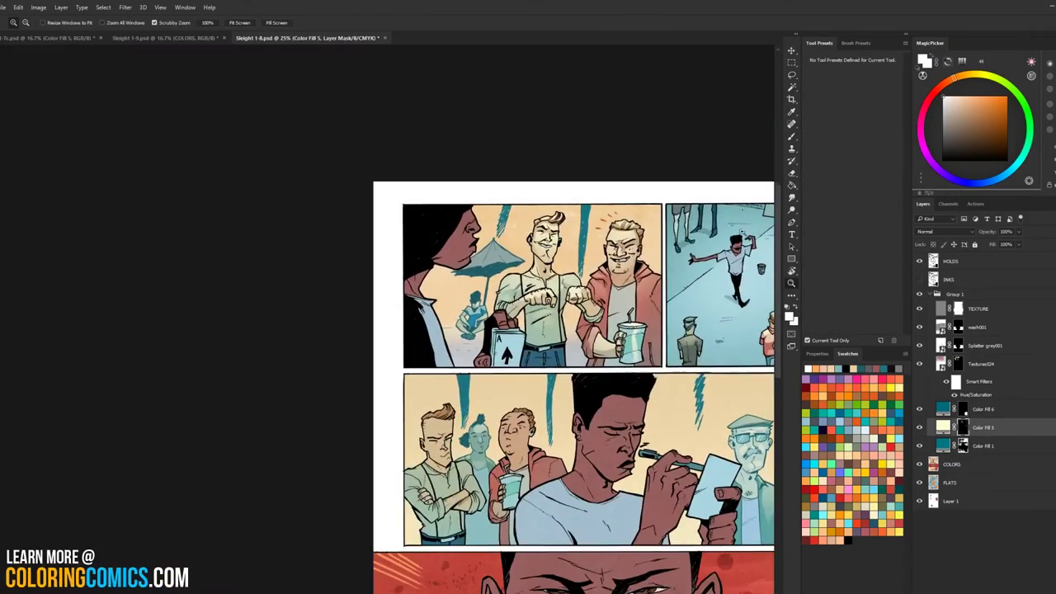
pyautogui.moveTo(715, 249); pyautogui.dragTo(587, 221)
pyautogui.click(504, 266)
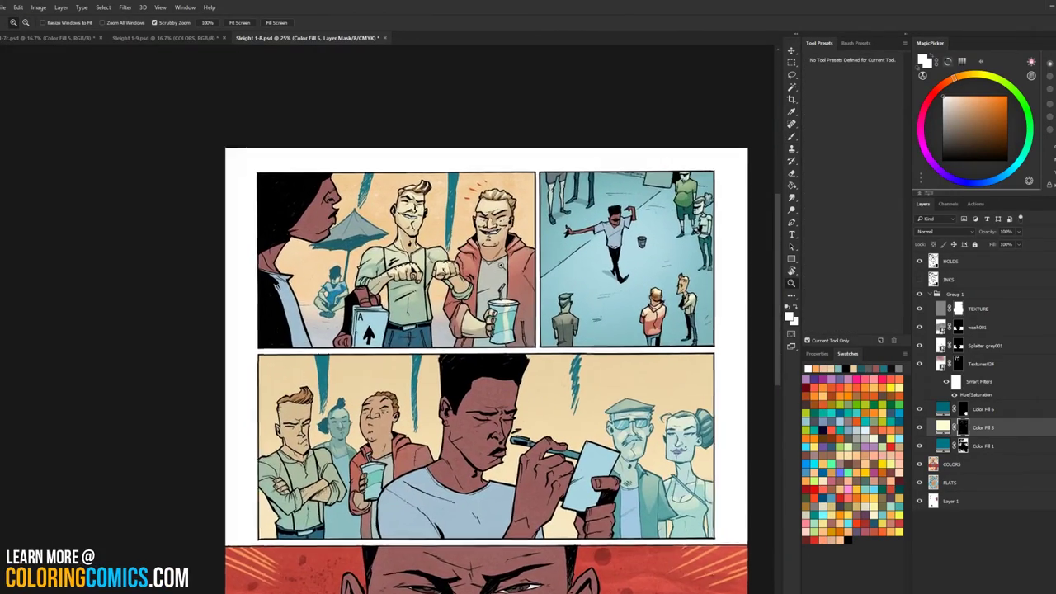
pyautogui.press('l')
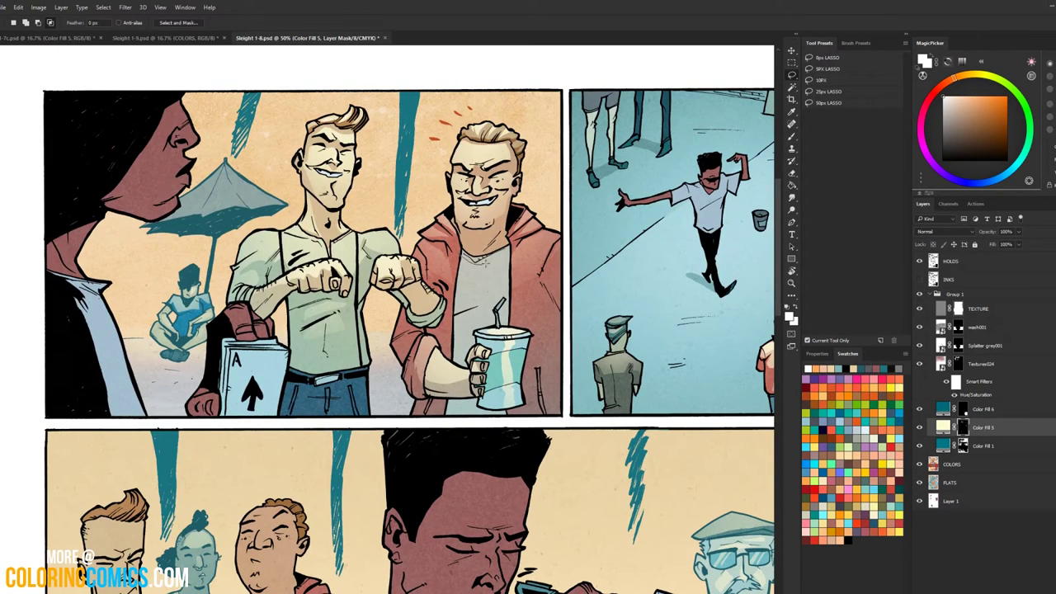
pyautogui.moveTo(473, 244); pyautogui.dragTo(460, 254)
pyautogui.moveTo(454, 302)
pyautogui.mouseDown()
pyautogui.moveTo(464, 246)
pyautogui.moveTo(452, 264)
pyautogui.mouseUp()
# Step: Limit the selection to the grey T-shirt on the COLORS layer and paint its chest highlight on the Color Fill 5 mask
pyautogui.press('w')
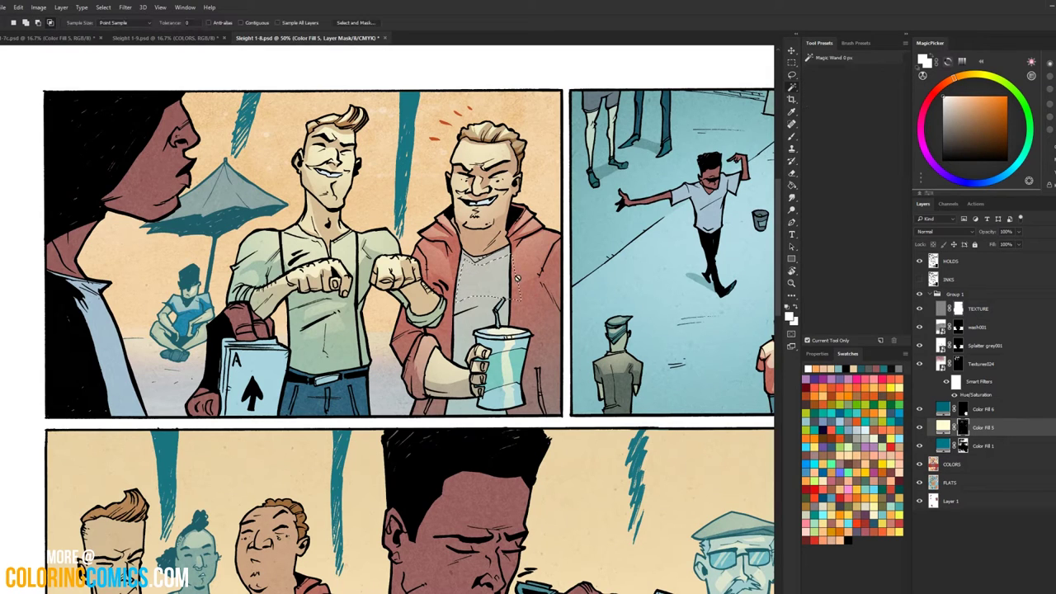
pyautogui.click(953, 464)
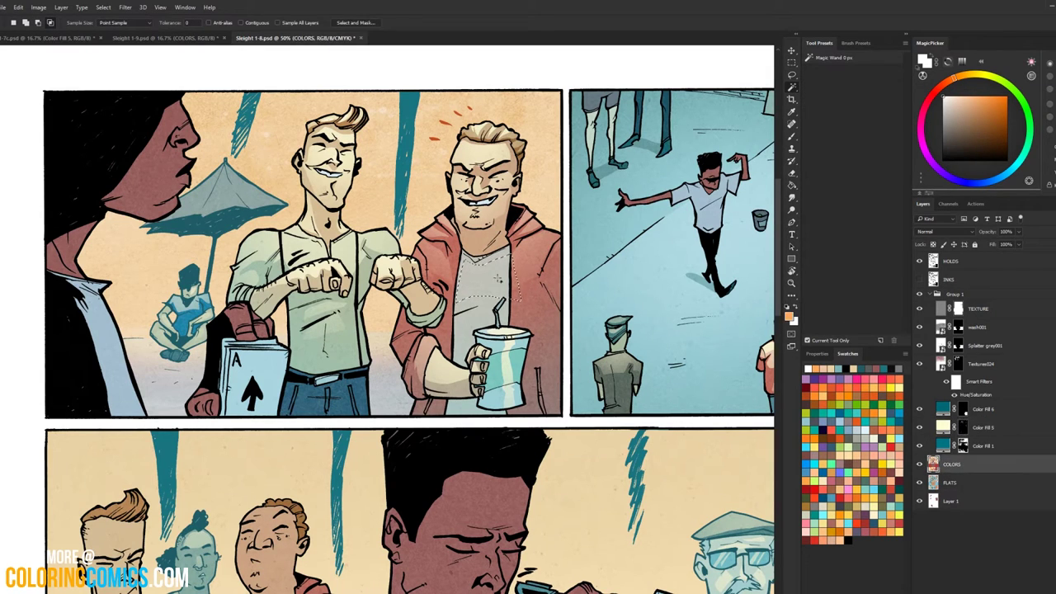
pyautogui.click(963, 427)
pyautogui.press('b')
pyautogui.moveTo(449, 232); pyautogui.dragTo(416, 247)
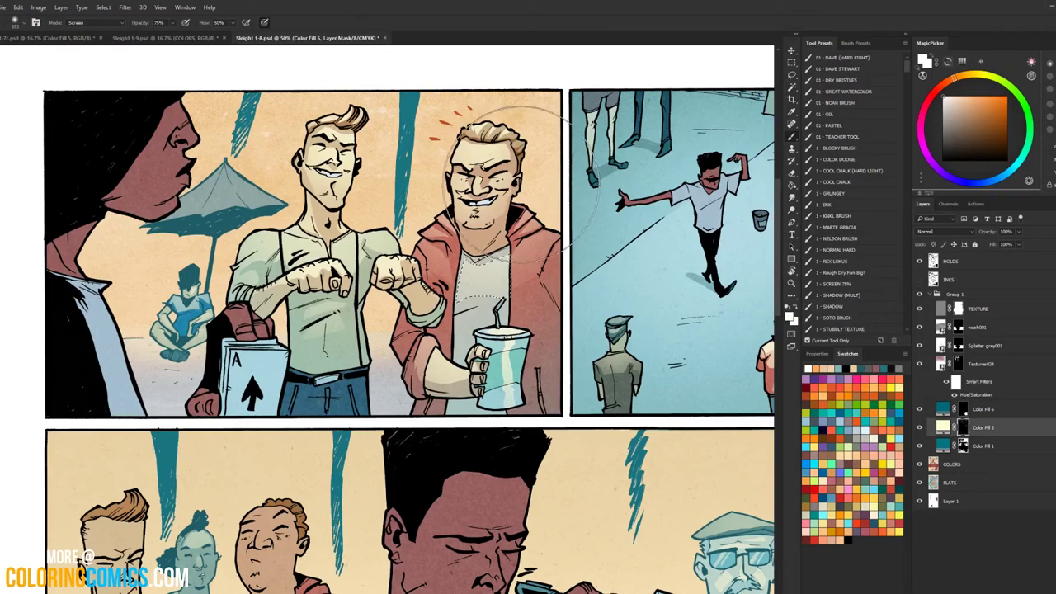
# Step: Lasso a highlight accent on the forehead of the slim blond man in the first panel and paint it on the Color Fill 5 mask
pyautogui.press('l')
pyautogui.moveTo(511, 198); pyautogui.dragTo(499, 217)
pyautogui.keyDown('ctrl'); pyautogui.click(363, 144); pyautogui.keyUp('ctrl')
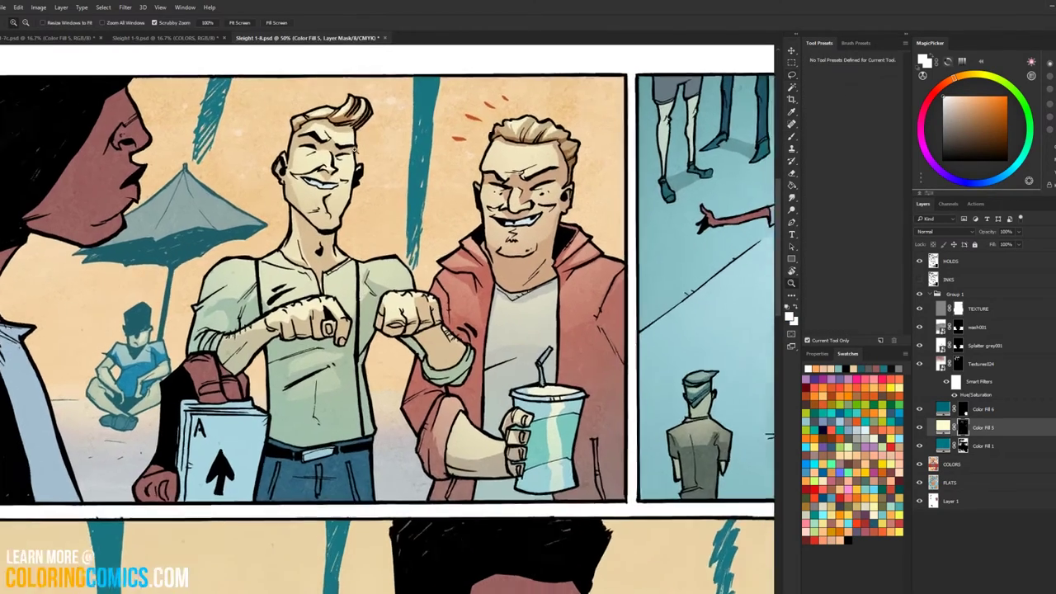
pyautogui.moveTo(363, 144); pyautogui.dragTo(425, 273)
pyautogui.keyDown('ctrl'); pyautogui.click(409, 271); pyautogui.keyUp('ctrl')
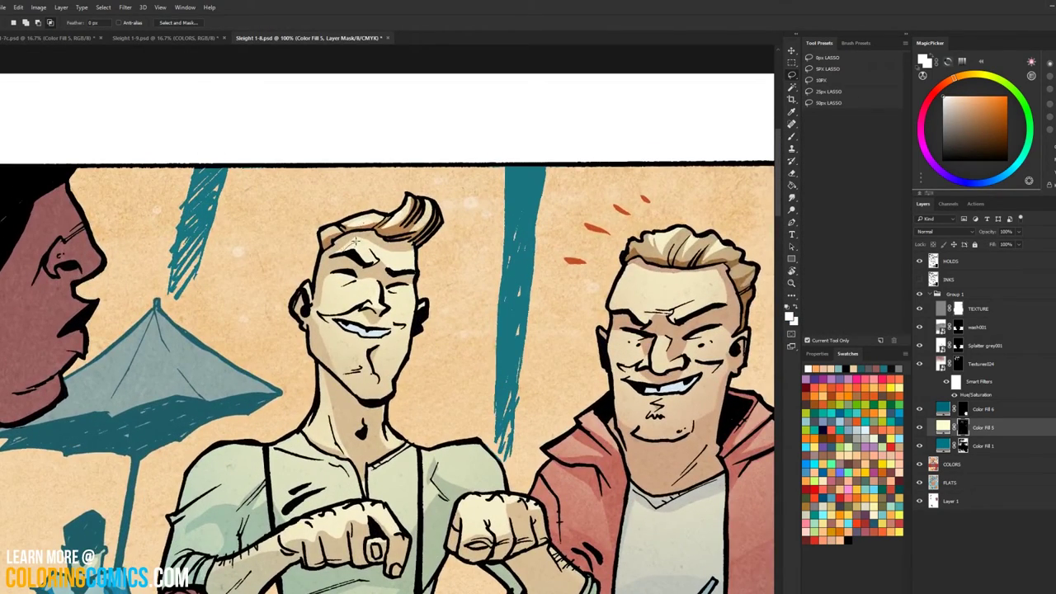
pyautogui.press('b')
pyautogui.moveTo(369, 262)
pyautogui.mouseDown()
pyautogui.moveTo(349, 251)
pyautogui.moveTo(405, 205)
pyautogui.moveTo(390, 218)
pyautogui.mouseUp()
# Step: Lasso small shapes on the nose and forehead of the man in the red jacket and paint brighter accents inside them
pyautogui.press('l')
pyautogui.press('b')
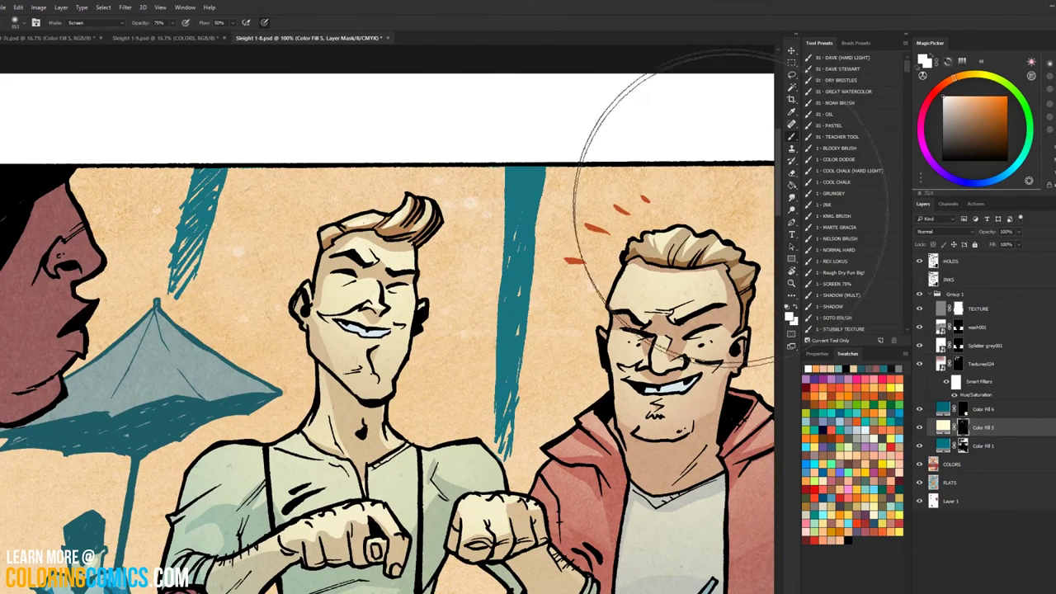
pyautogui.press('l')
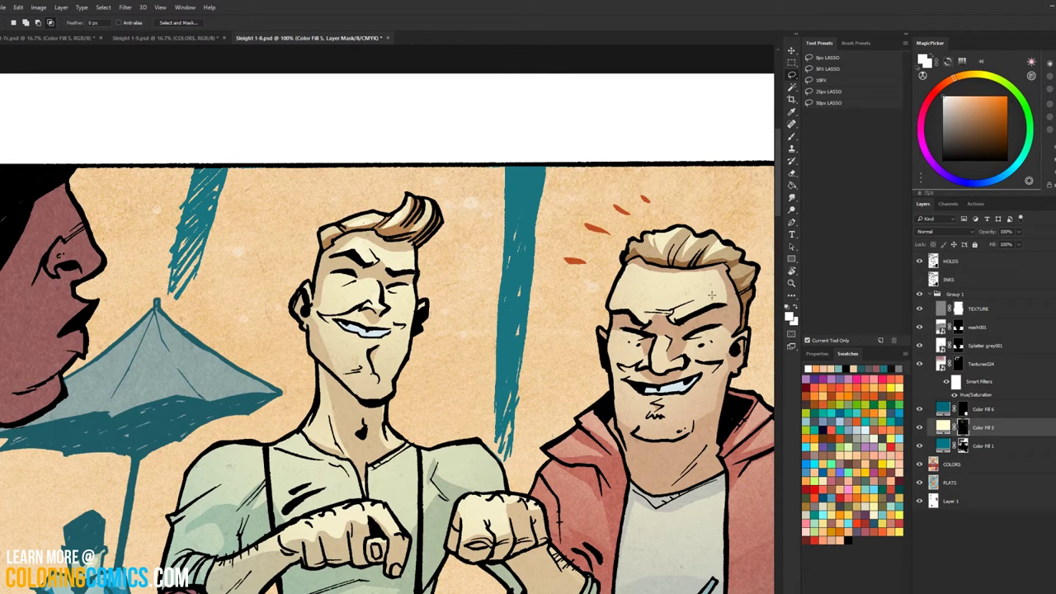
pyautogui.press('b')
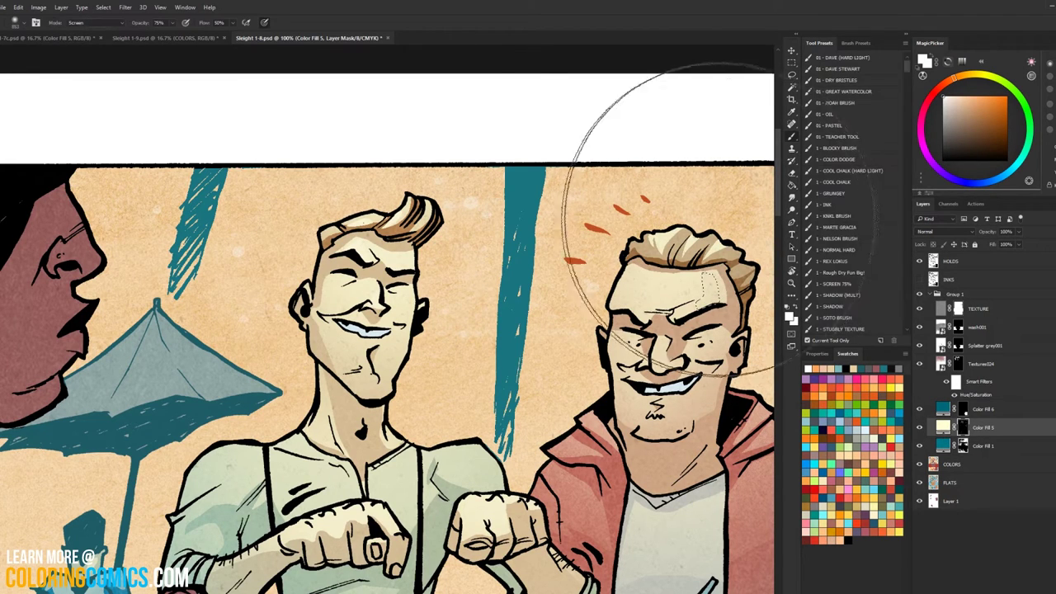
pyautogui.press('l')
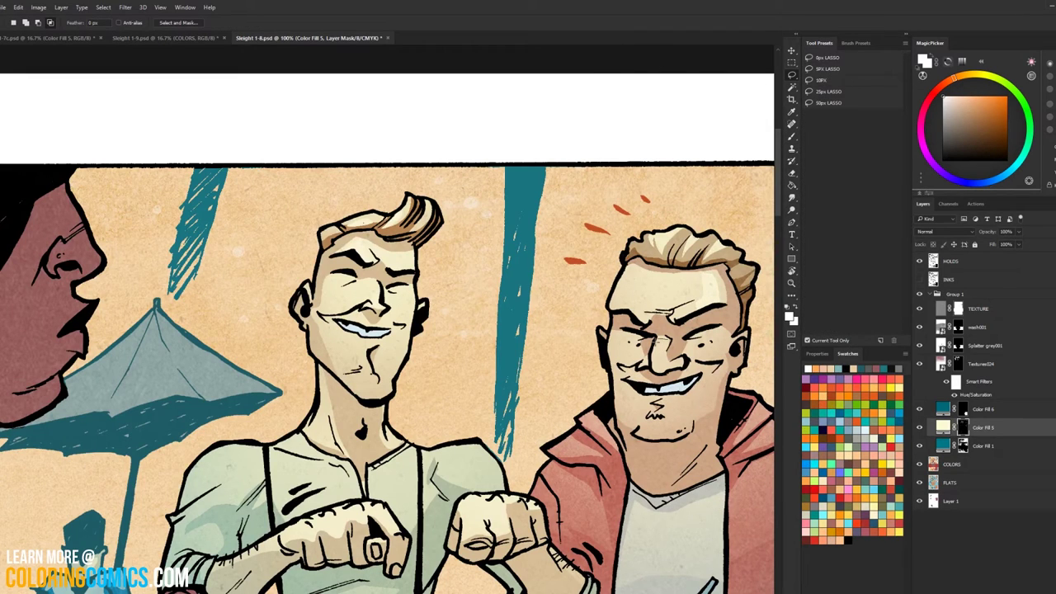
# Step: Lasso accents beside the red-jacketed man's eyes and cheeks, paint them on the Color Fill 5 mask, and deselect
pyautogui.moveTo(719, 334)
pyautogui.mouseDown()
pyautogui.moveTo(694, 350)
pyautogui.moveTo(722, 341)
pyautogui.mouseUp()
pyautogui.moveTo(634, 333)
pyautogui.mouseDown()
pyautogui.moveTo(610, 335)
pyautogui.moveTo(631, 347)
pyautogui.mouseUp()
pyautogui.press('b')
pyautogui.moveTo(711, 283)
pyautogui.mouseDown()
pyautogui.moveTo(622, 380)
pyautogui.moveTo(507, 270)
pyautogui.moveTo(484, 228)
pyautogui.mouseUp()
pyautogui.hotkey('ctrl', 'd')
# Step: Lasso a highlight shape over the outstretched arm, shoulders and upper T-shirt of the central figure in the blue second panel
pyautogui.press('l')
pyautogui.click(791, 285)
pyautogui.keyDown('alt'); pyautogui.click(637, 322); pyautogui.keyUp('alt')
pyautogui.keyDown('alt'); pyautogui.click(637, 321); pyautogui.keyUp('alt')
pyautogui.keyDown('alt'); pyautogui.click(637, 322); pyautogui.keyUp('alt')
pyautogui.click(637, 322)
pyautogui.keyDown('alt'); pyautogui.click(485, 229); pyautogui.keyUp('alt')
pyautogui.keyDown('alt'); pyautogui.click(484, 228); pyautogui.keyUp('alt')
pyautogui.keyDown('alt'); pyautogui.click(484, 228); pyautogui.keyUp('alt')
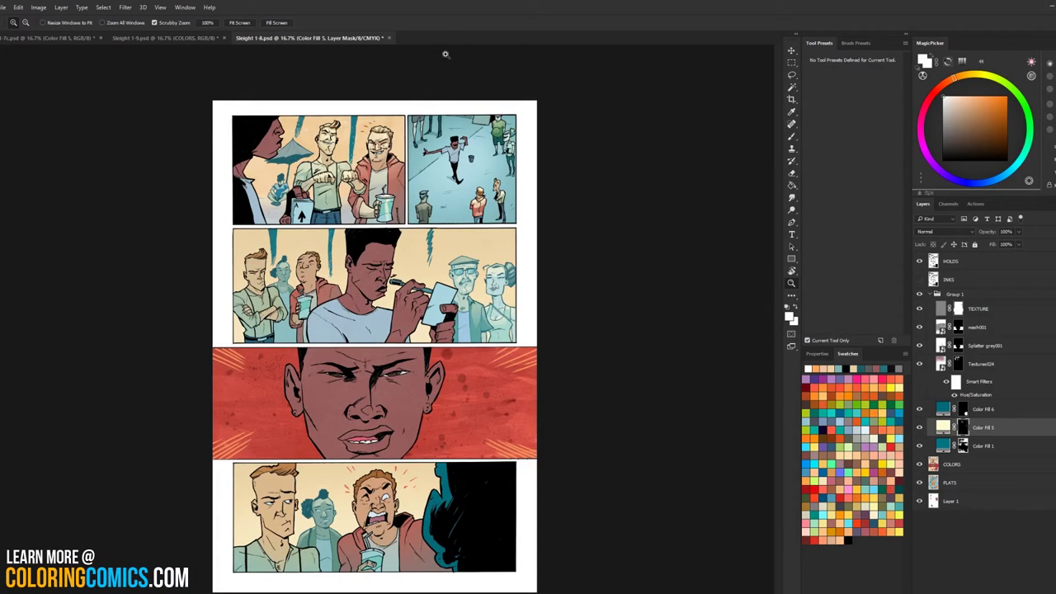
pyautogui.click(472, 151)
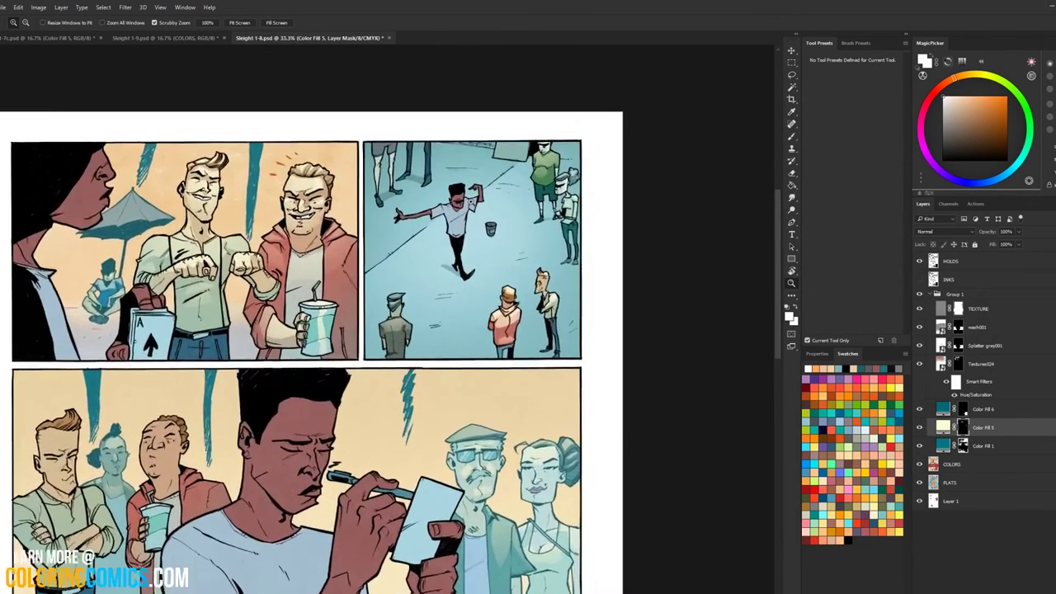
pyautogui.click(472, 200)
pyautogui.click(458, 216)
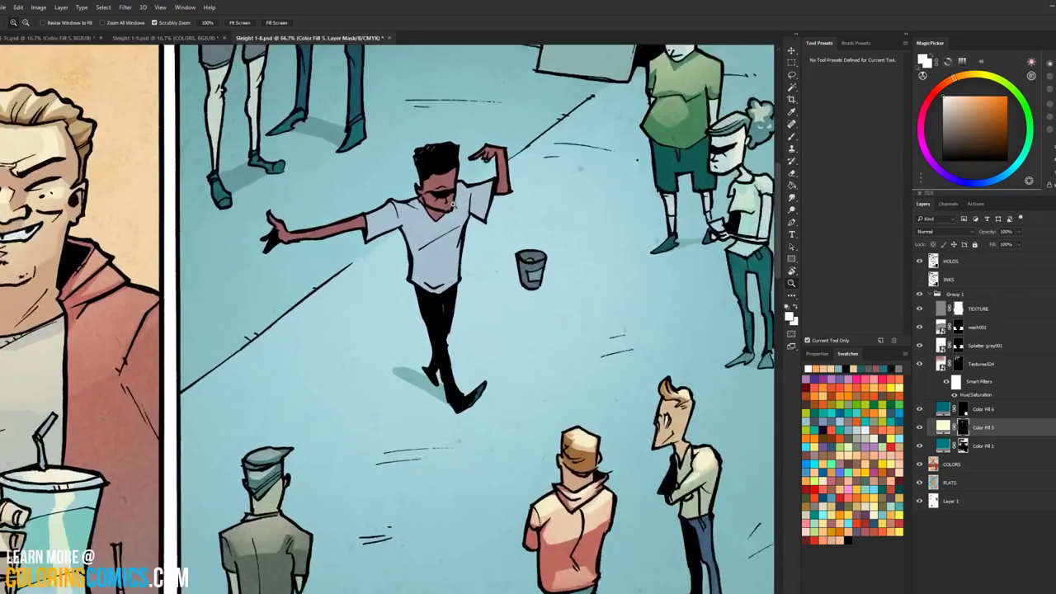
pyautogui.moveTo(459, 216); pyautogui.dragTo(538, 286)
pyautogui.press('l')
pyautogui.click(363, 286)
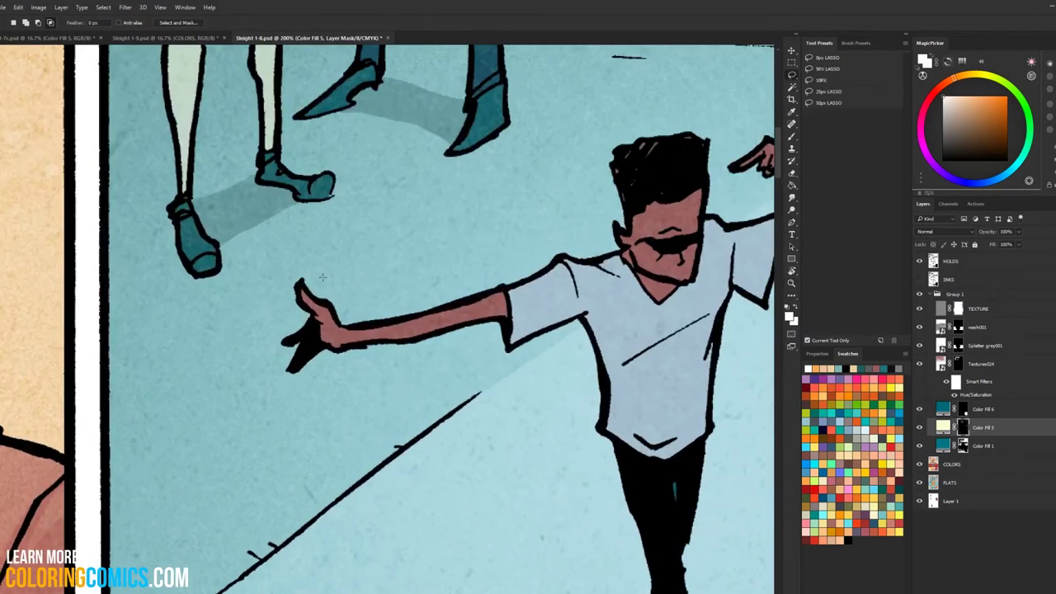
pyautogui.moveTo(383, 350)
pyautogui.mouseDown()
pyautogui.moveTo(507, 300)
pyautogui.moveTo(512, 335)
pyautogui.moveTo(577, 299)
pyautogui.moveTo(616, 344)
pyautogui.mouseUp()
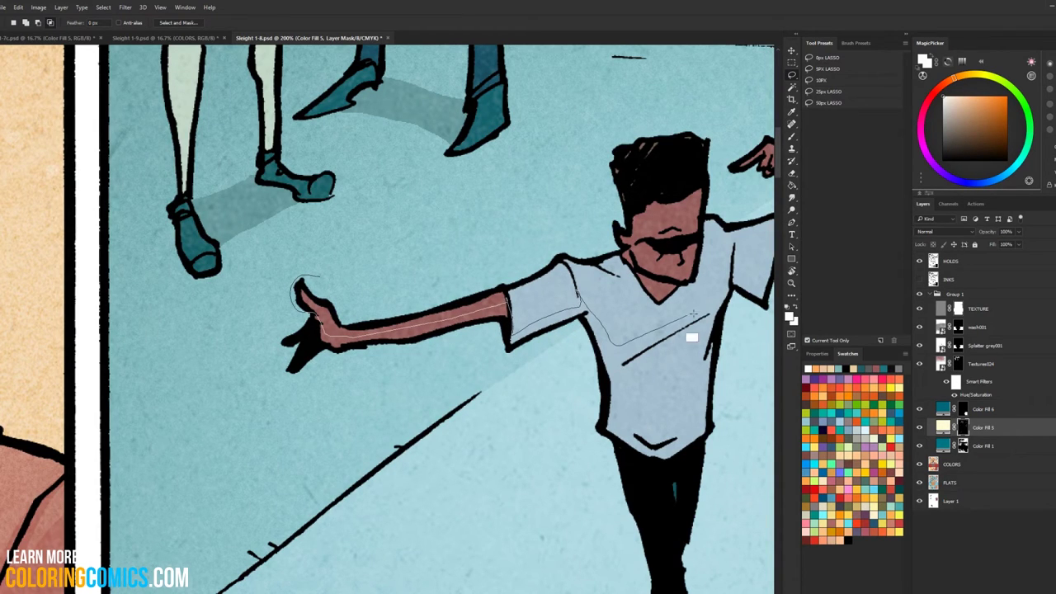
pyautogui.moveTo(704, 312)
pyautogui.mouseDown()
pyautogui.moveTo(671, 319)
pyautogui.moveTo(682, 316)
pyautogui.moveTo(697, 258)
pyautogui.mouseUp()
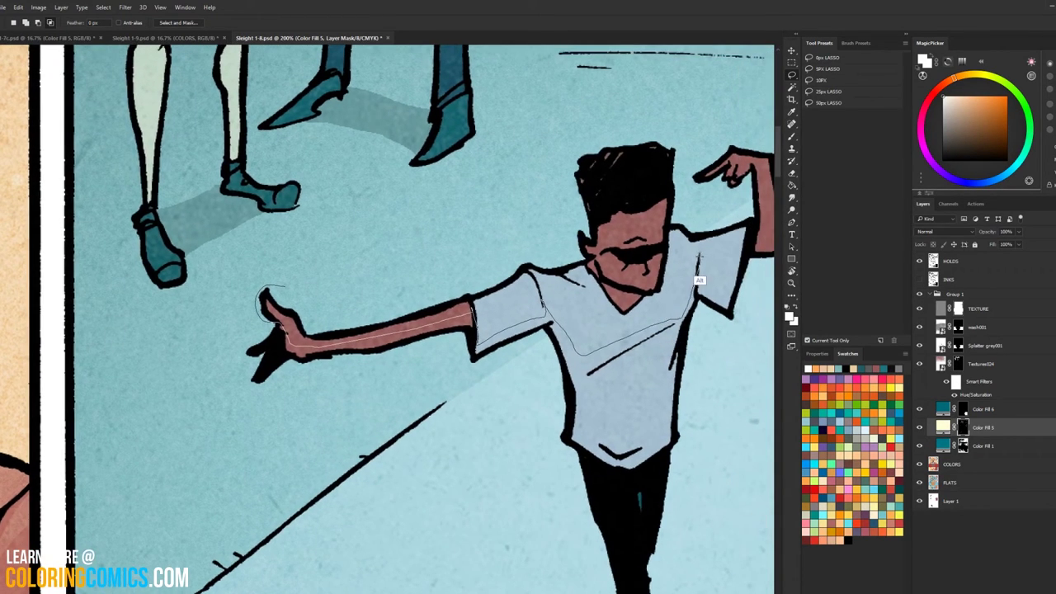
pyautogui.moveTo(704, 307)
pyautogui.mouseDown()
pyautogui.moveTo(747, 281)
pyautogui.moveTo(680, 297)
pyautogui.moveTo(678, 273)
pyautogui.moveTo(603, 254)
pyautogui.moveTo(202, 315)
pyautogui.mouseUp()
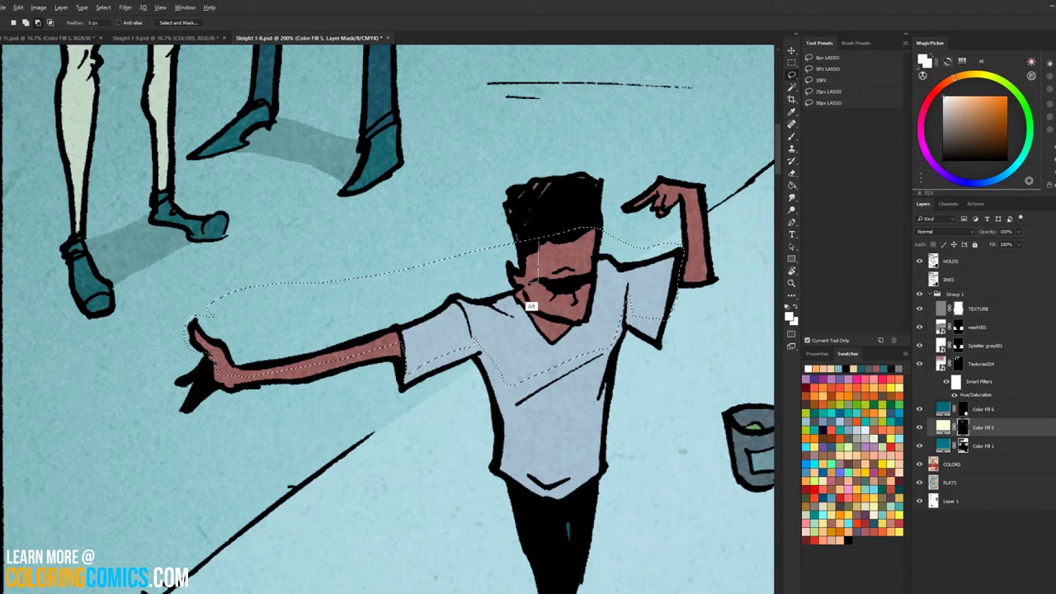
# Step: Refine the central figure's selection by subtracting part of the face and adding an accent below the T-shirt's fold line
pyautogui.moveTo(582, 285)
pyautogui.mouseDown()
pyautogui.moveTo(533, 282)
pyautogui.moveTo(542, 338)
pyautogui.moveTo(582, 349)
pyautogui.moveTo(590, 303)
pyautogui.moveTo(528, 284)
pyautogui.mouseUp()
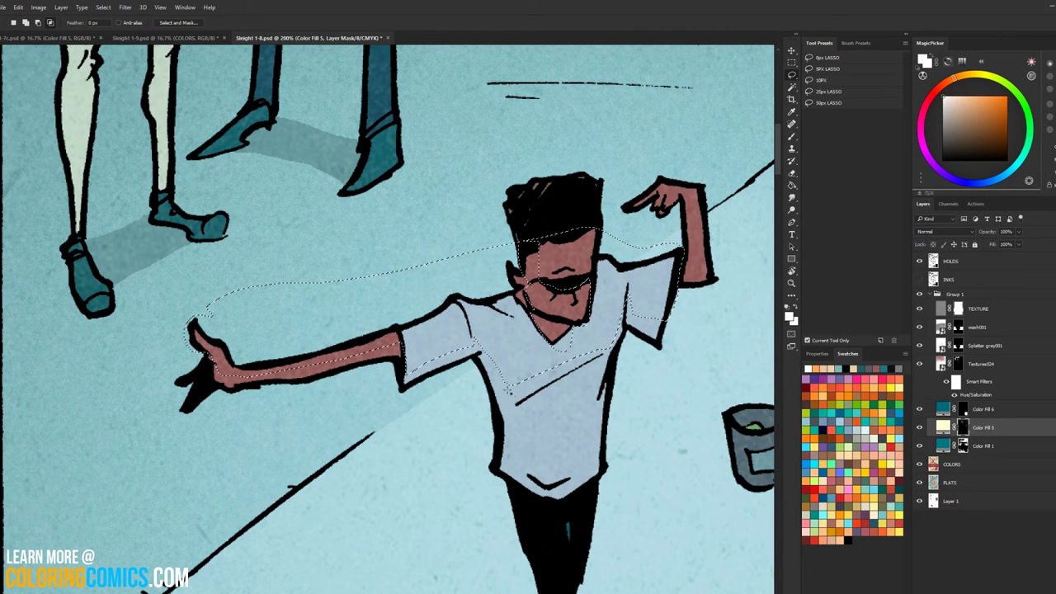
pyautogui.press('shift')
pyautogui.moveTo(514, 387)
pyautogui.mouseDown()
pyautogui.moveTo(590, 355)
pyautogui.moveTo(609, 327)
pyautogui.moveTo(557, 386)
pyautogui.moveTo(614, 349)
pyautogui.mouseUp()
pyautogui.hotkey('ctrl', 'z')
pyautogui.moveTo(551, 402)
pyautogui.mouseDown()
pyautogui.moveTo(589, 399)
pyautogui.moveTo(560, 415)
pyautogui.mouseUp()
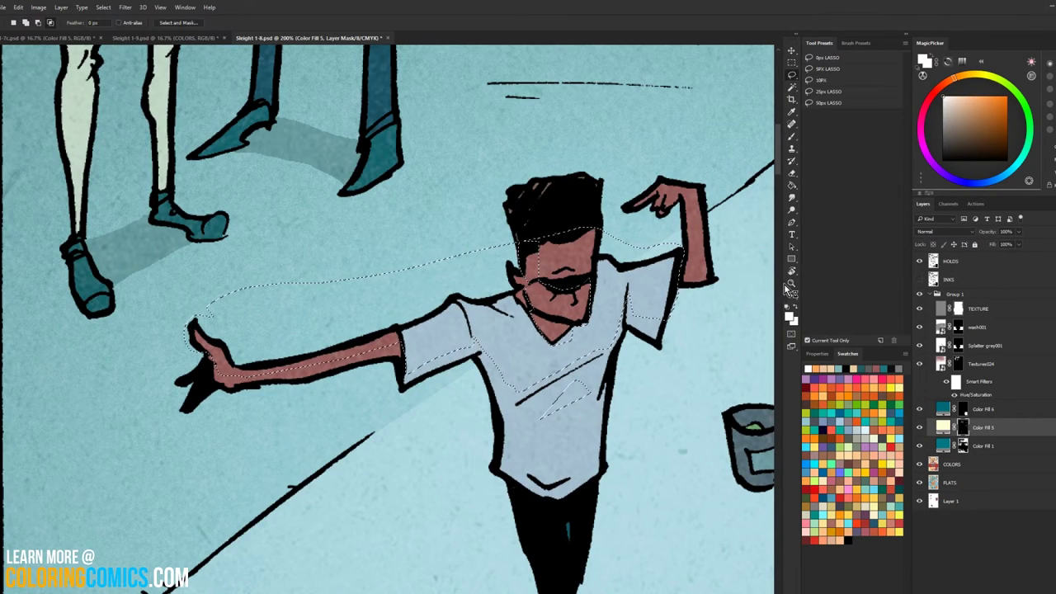
# Step: Limit the selection to the central figure by removing the surrounding ground color using the FLATS layer
pyautogui.click(791, 283)
pyautogui.keyDown('alt'); pyautogui.click(707, 336); pyautogui.keyUp('alt')
pyautogui.keyDown('alt'); pyautogui.click(706, 337); pyautogui.keyUp('alt')
pyautogui.moveTo(707, 336); pyautogui.dragTo(542, 294)
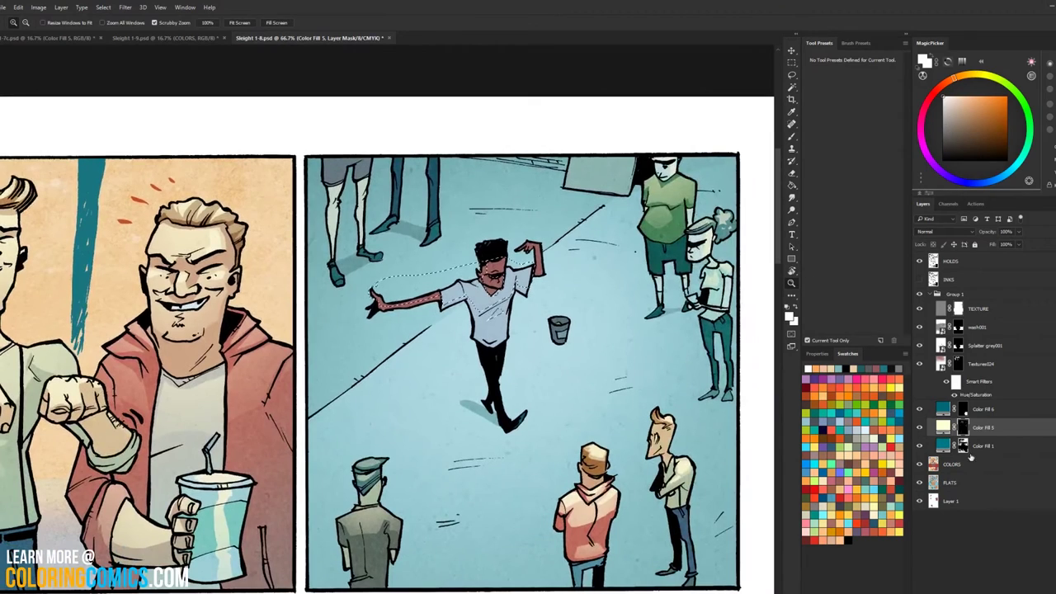
pyautogui.click(961, 461)
pyautogui.press('w')
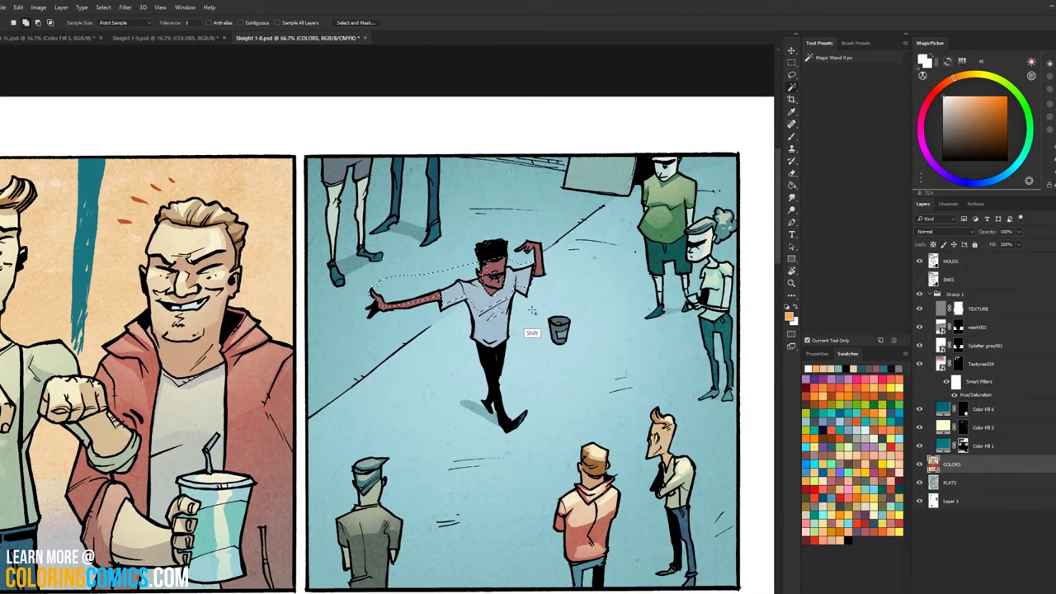
pyautogui.click(949, 482)
pyautogui.keyDown('alt'); pyautogui.click(435, 290); pyautogui.keyUp('alt')
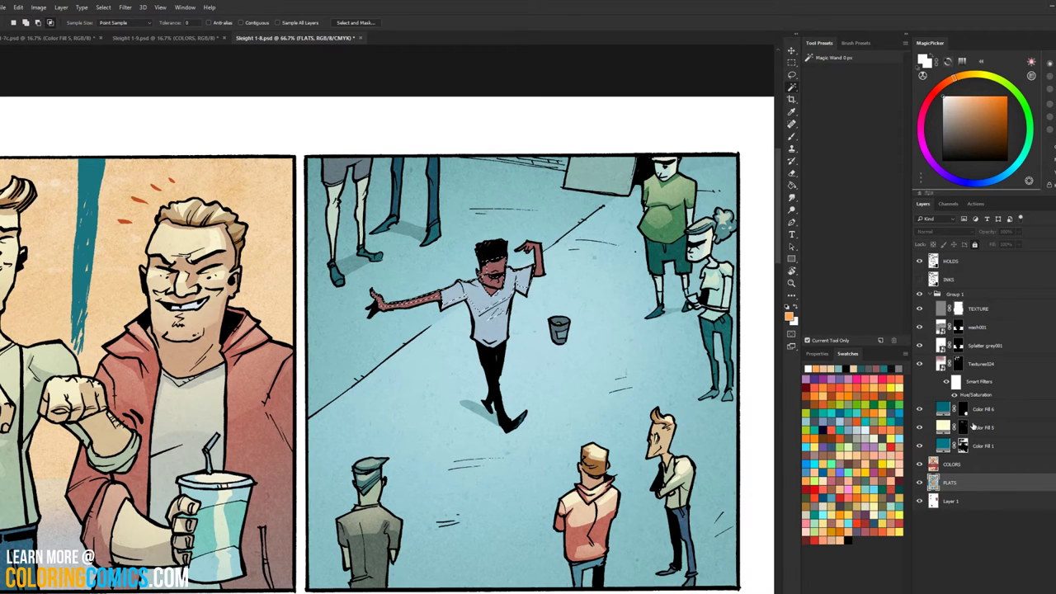
# Step: Paint the light highlight over the central figure's face, arm and T-shirt on the Color Fill 5 mask
pyautogui.click(964, 427)
pyautogui.press('b')
pyautogui.press('l')
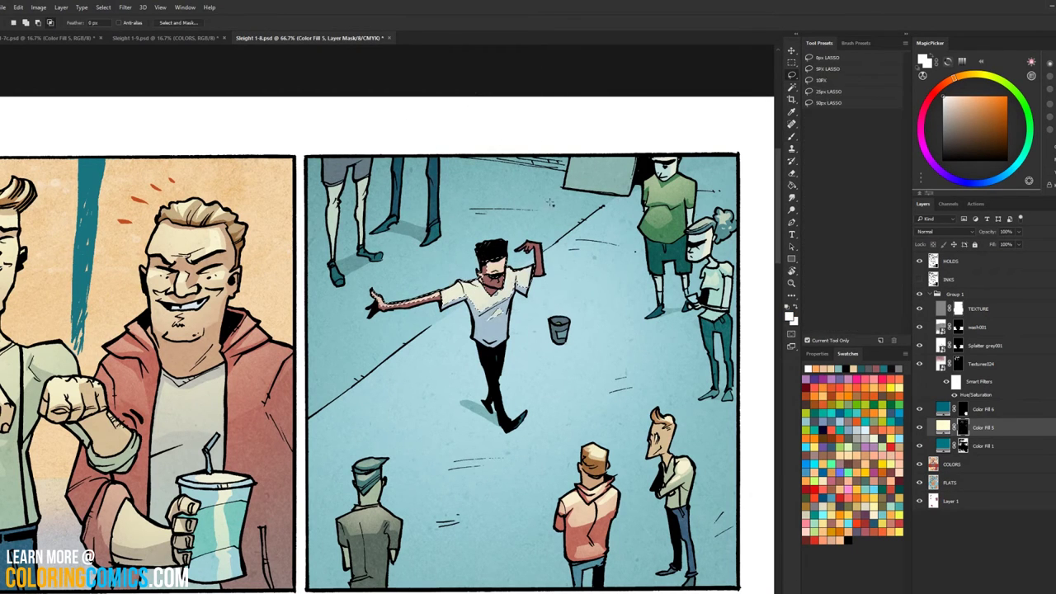
pyautogui.press('b')
pyautogui.press('l')
# Step: Lasso a small accent on the central figure's face and paint it on the Color Fill 5 mask
pyautogui.scroll(1, 487, 264)
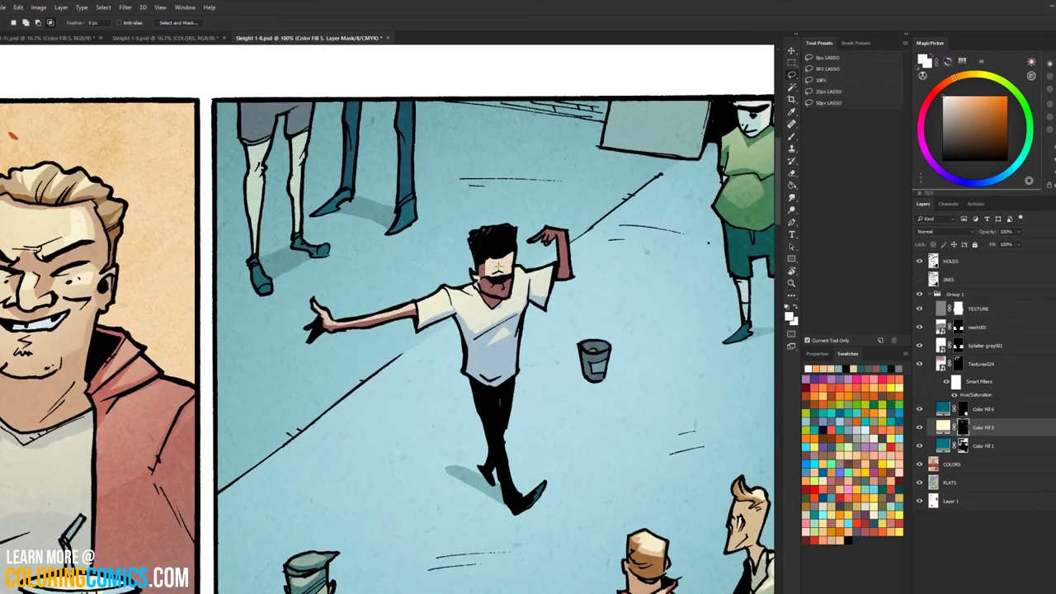
pyautogui.moveTo(488, 265); pyautogui.dragTo(491, 273)
pyautogui.press('b')
pyautogui.click(495, 260)
pyautogui.press('l')
# Step: Lasso a highlight shape over the quiff of the man with crossed arms in the third panel
pyautogui.click(790, 284)
pyautogui.keyDown('alt'); pyautogui.click(699, 329); pyautogui.keyUp('alt')
pyautogui.keyDown('alt'); pyautogui.click(700, 332); pyautogui.keyUp('alt')
pyautogui.keyDown('alt'); pyautogui.click(702, 336); pyautogui.keyUp('alt')
pyautogui.keyDown('alt'); pyautogui.click(702, 337); pyautogui.keyUp('alt')
pyautogui.moveTo(685, 279); pyautogui.dragTo(551, 153)
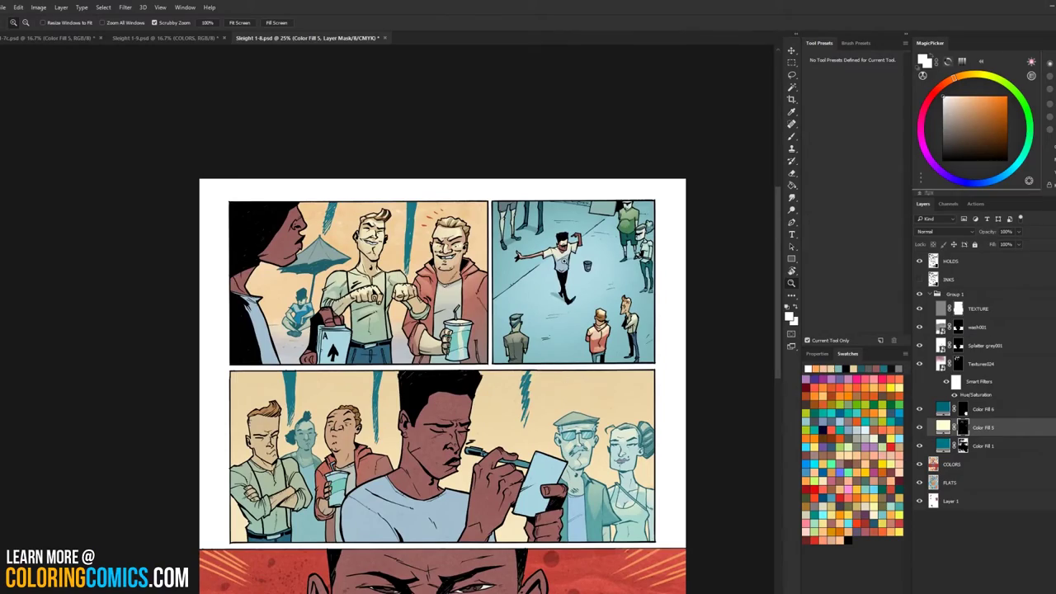
pyautogui.click(352, 416)
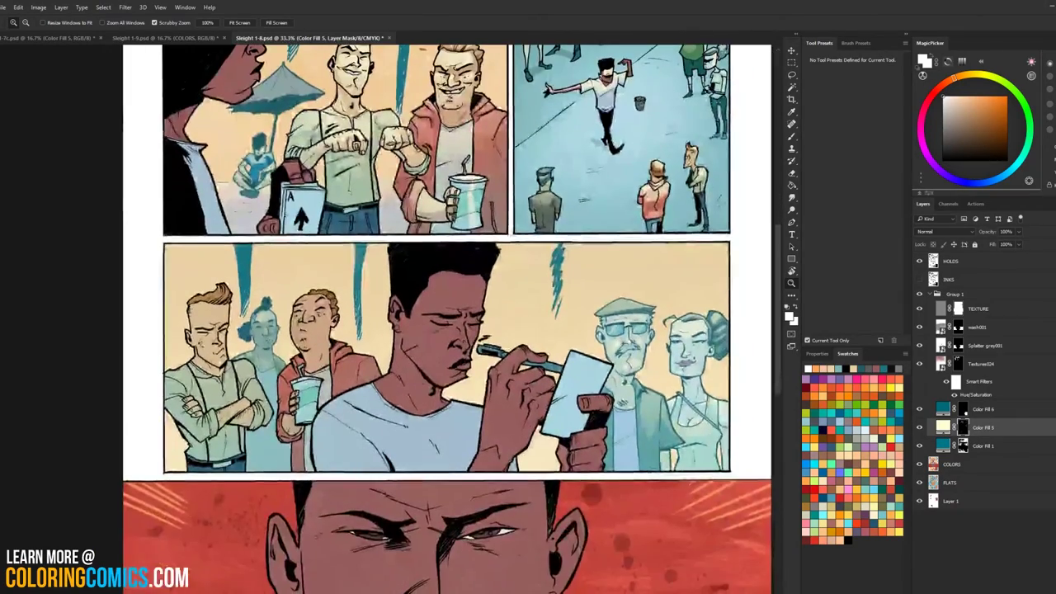
pyautogui.click(201, 336)
pyautogui.click(201, 336)
pyautogui.moveTo(201, 336); pyautogui.dragTo(360, 294)
pyautogui.press('l')
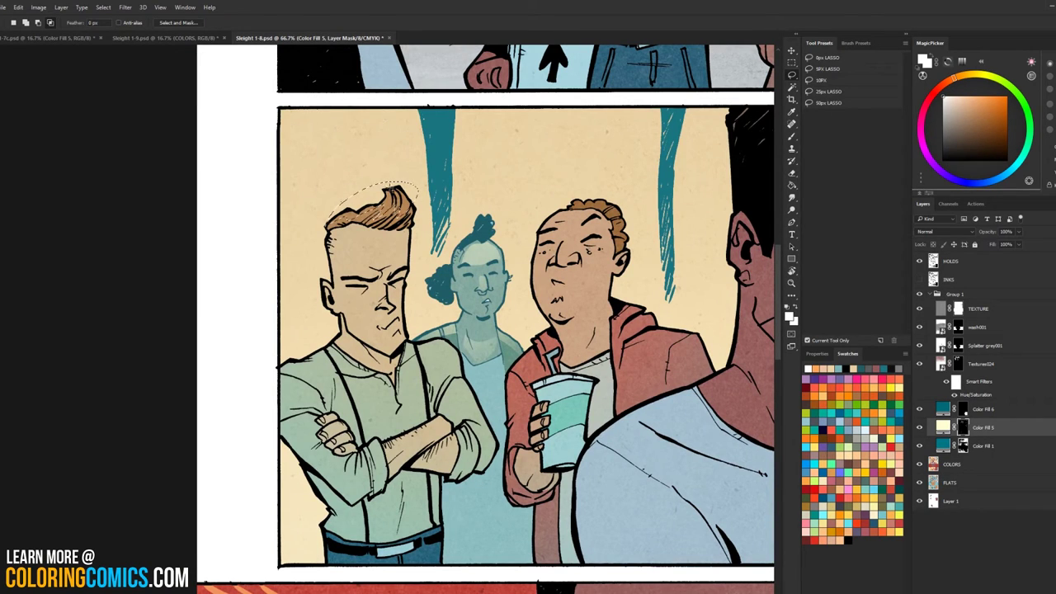
pyautogui.press('w')
pyautogui.press('l')
# Step: Add the crossed-arms man's forehead, nose, cheek and chin to the highlight selection
pyautogui.moveTo(409, 232)
pyautogui.mouseDown()
pyautogui.moveTo(343, 240)
pyautogui.moveTo(334, 290)
pyautogui.mouseUp()
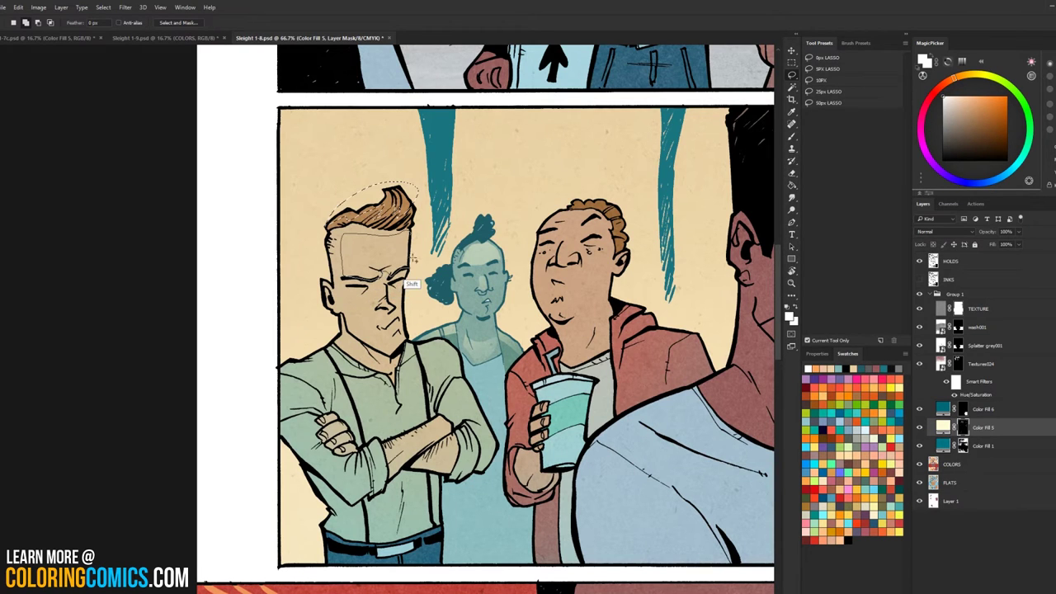
pyautogui.hotkey('ctrl', '+')
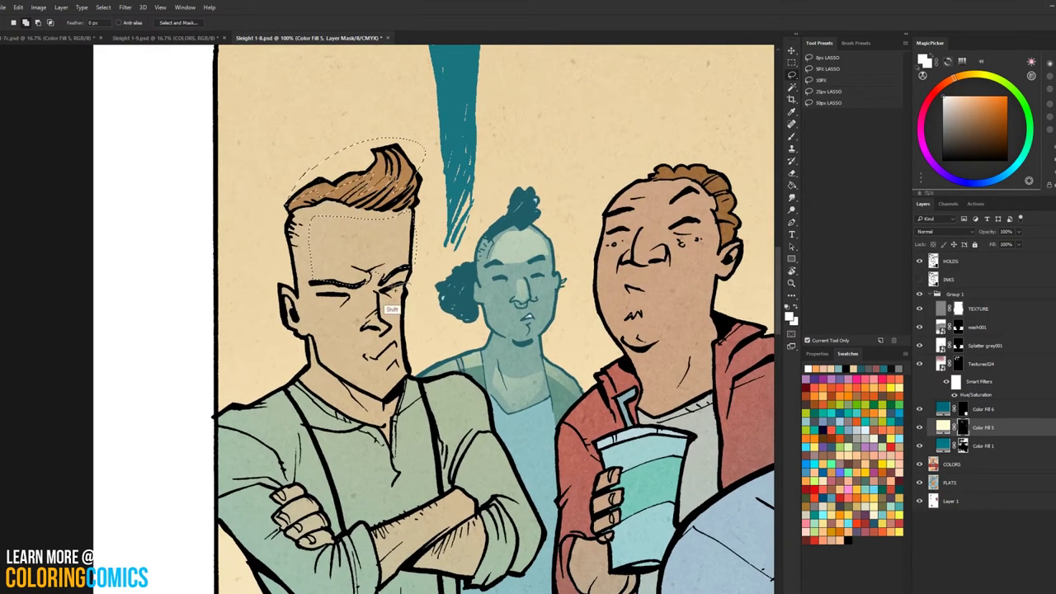
pyautogui.moveTo(371, 294)
pyautogui.mouseDown()
pyautogui.moveTo(317, 296)
pyautogui.moveTo(326, 351)
pyautogui.moveTo(365, 388)
pyautogui.moveTo(389, 390)
pyautogui.moveTo(409, 363)
pyautogui.moveTo(400, 286)
pyautogui.mouseUp()
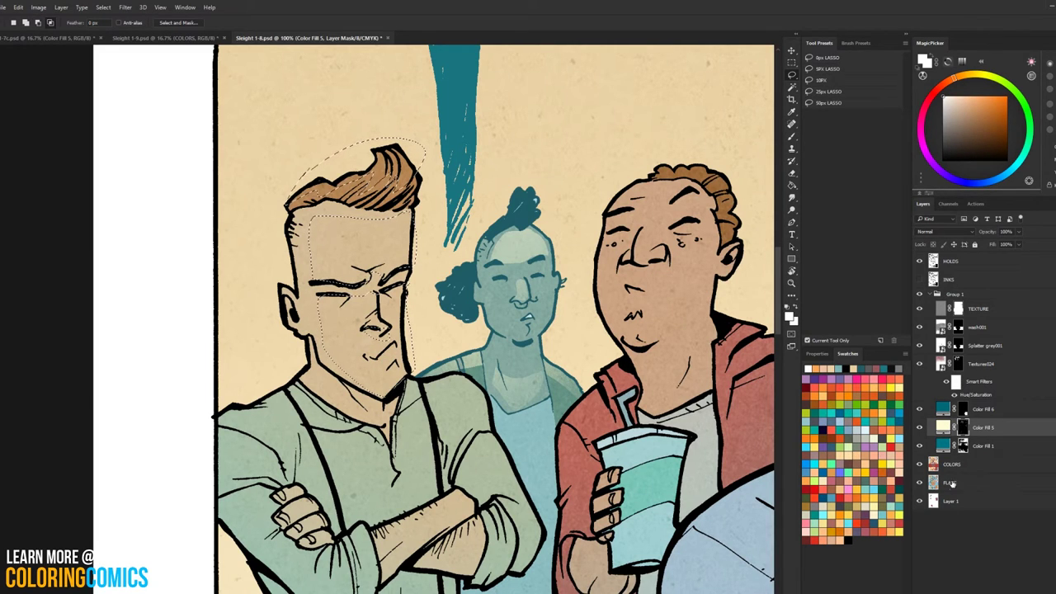
# Step: Remove the background from the selection using the FLATS layer, paint the hair and face highlight on the Color Fill 5 mask, and deselect
pyautogui.click(951, 484)
pyautogui.press('w')
pyautogui.keyDown('alt'); pyautogui.click(441, 339); pyautogui.keyUp('alt')
pyautogui.click(962, 427)
pyautogui.press('b')
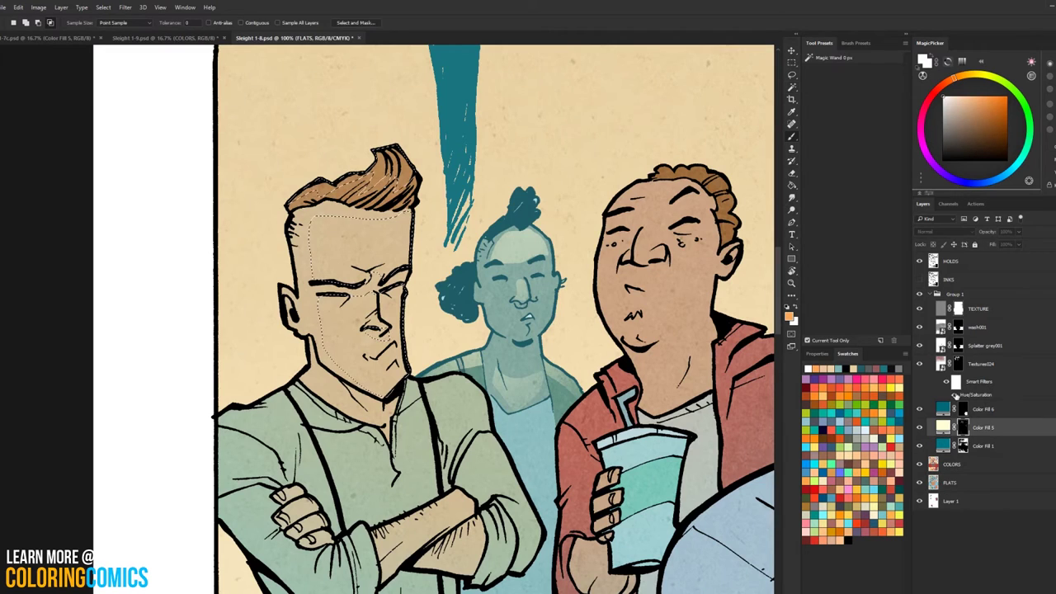
pyautogui.moveTo(419, 212)
pyautogui.mouseDown()
pyautogui.moveTo(368, 218)
pyautogui.moveTo(400, 193)
pyautogui.moveTo(407, 303)
pyautogui.moveTo(437, 189)
pyautogui.mouseUp()
pyautogui.hotkey('ctrl', 'd')
# Step: Lasso a vertical accent on the crossed-arms man's forehead, paint it brighter on the Color Fill 5 mask, and deselect
pyautogui.press('l')
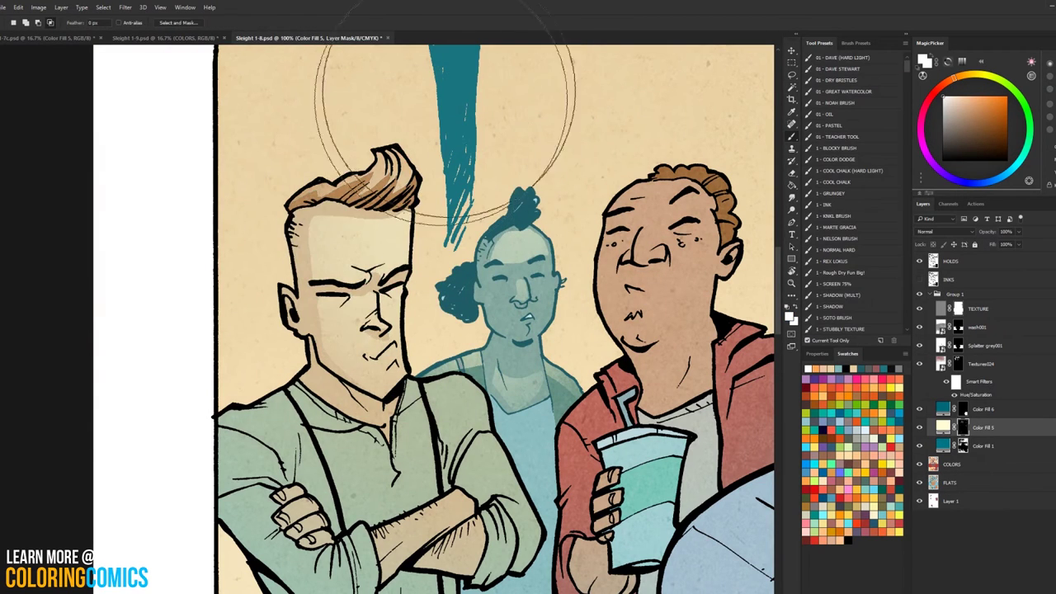
pyautogui.click(337, 233)
pyautogui.press('l')
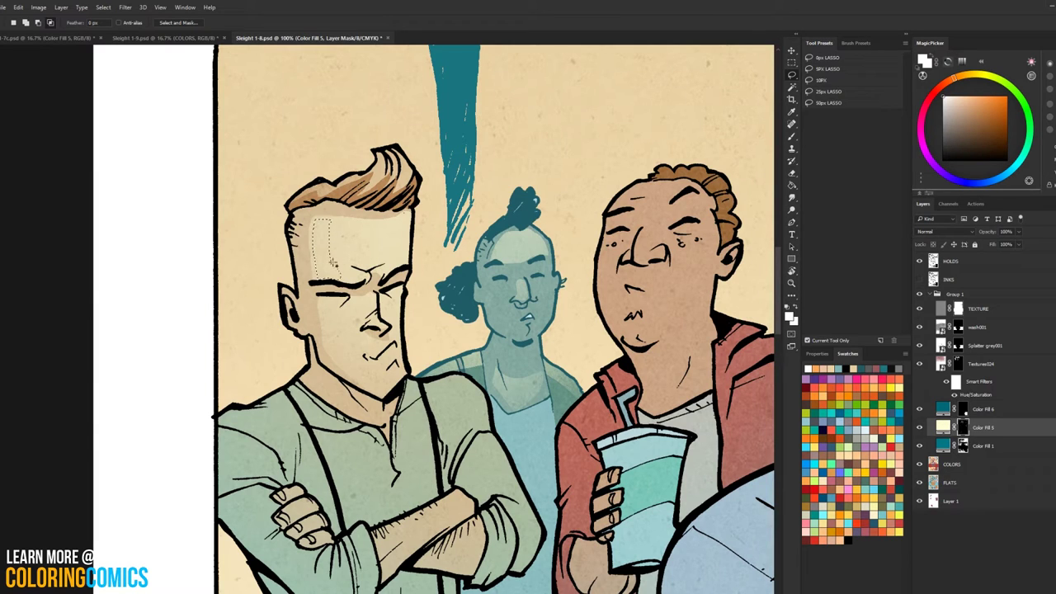
pyautogui.moveTo(317, 266)
pyautogui.mouseDown()
pyautogui.moveTo(311, 275)
pyautogui.moveTo(339, 281)
pyautogui.mouseUp()
pyautogui.press('b')
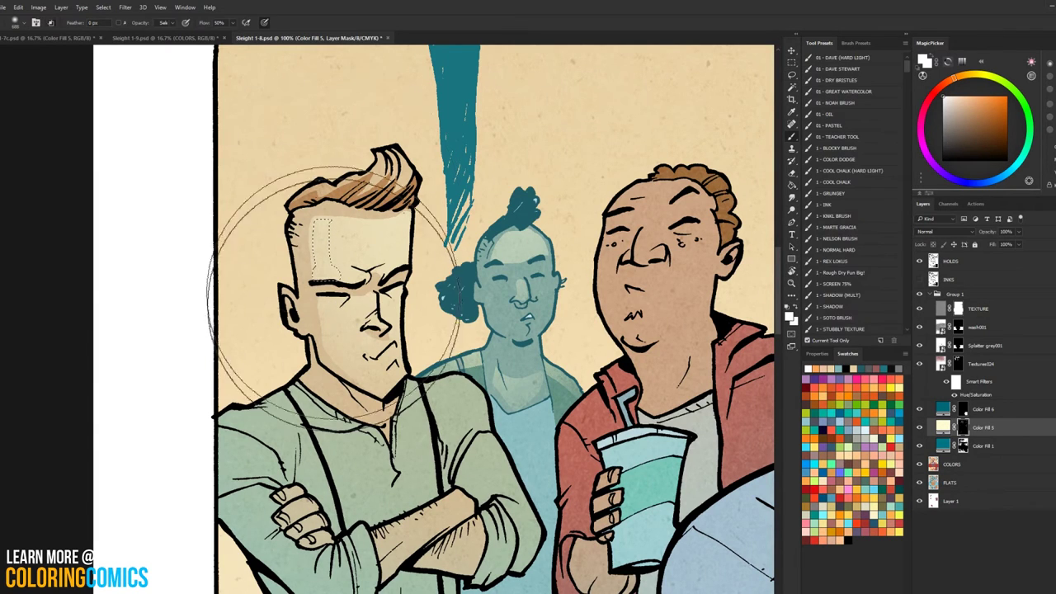
pyautogui.click(334, 291)
pyautogui.hotkey('ctrl', 'd')
# Step: Lasso accents on the crossed-arms man's nose and beside his mouth and paint them on the Color Fill 5 mask
pyautogui.press('l')
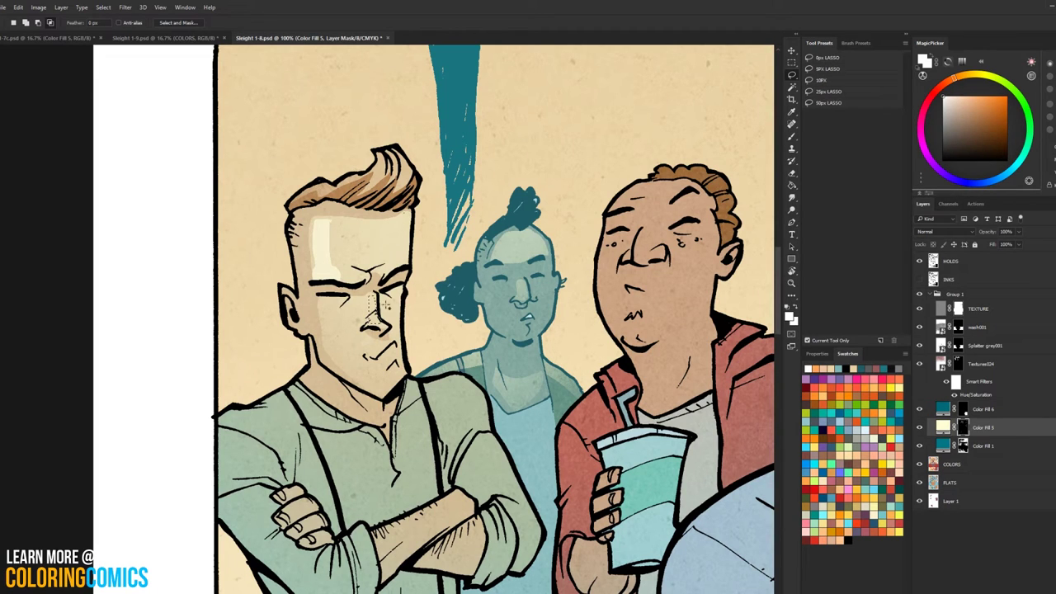
pyautogui.moveTo(385, 305)
pyautogui.mouseDown()
pyautogui.moveTo(360, 327)
pyautogui.moveTo(380, 340)
pyautogui.moveTo(363, 363)
pyautogui.mouseUp()
pyautogui.press('b')
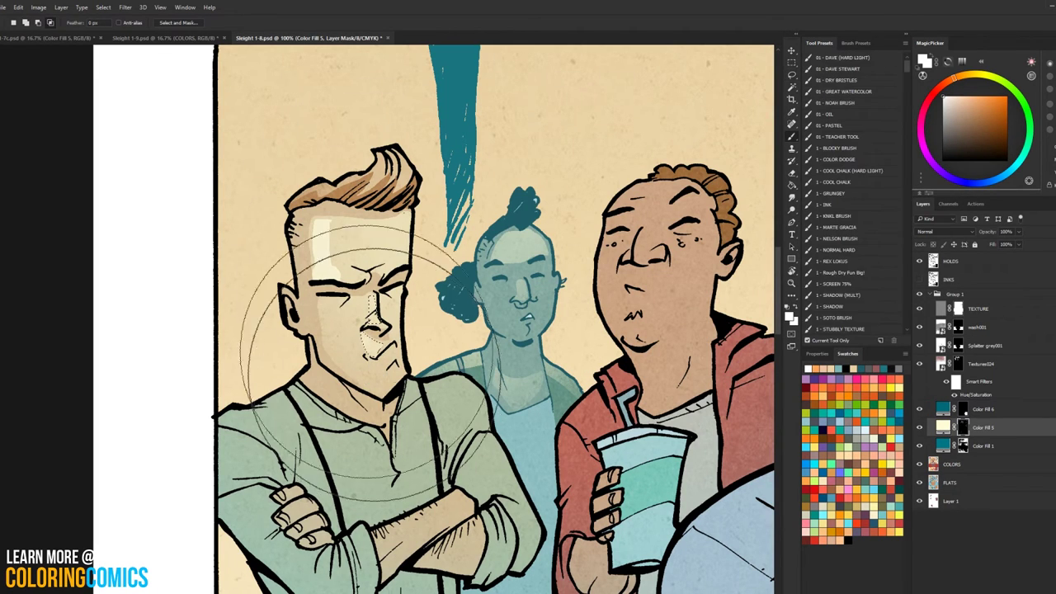
pyautogui.press('l')
# Step: Lasso highlight areas on the crossed-arms man's fingers, rolled cuff and forearms
pyautogui.click(790, 282)
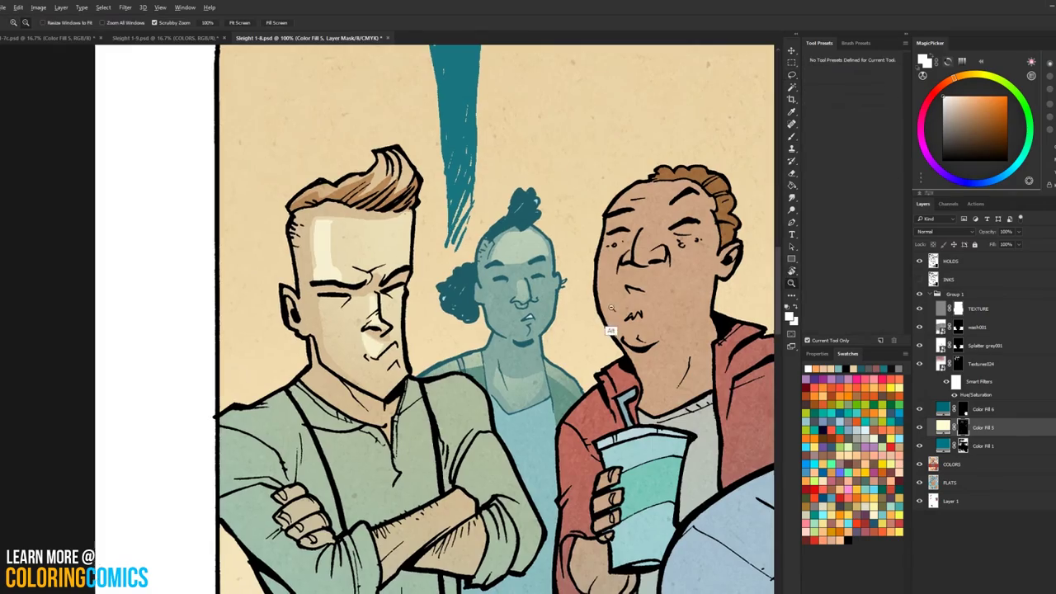
pyautogui.keyDown('alt'); pyautogui.click(625, 312); pyautogui.keyUp('alt')
pyautogui.keyDown('alt'); pyautogui.click(626, 312); pyautogui.keyUp('alt')
pyautogui.keyDown('alt'); pyautogui.click(625, 313); pyautogui.keyUp('alt')
pyautogui.moveTo(636, 191); pyautogui.dragTo(552, 98)
pyautogui.click(547, 202)
pyautogui.click(547, 202)
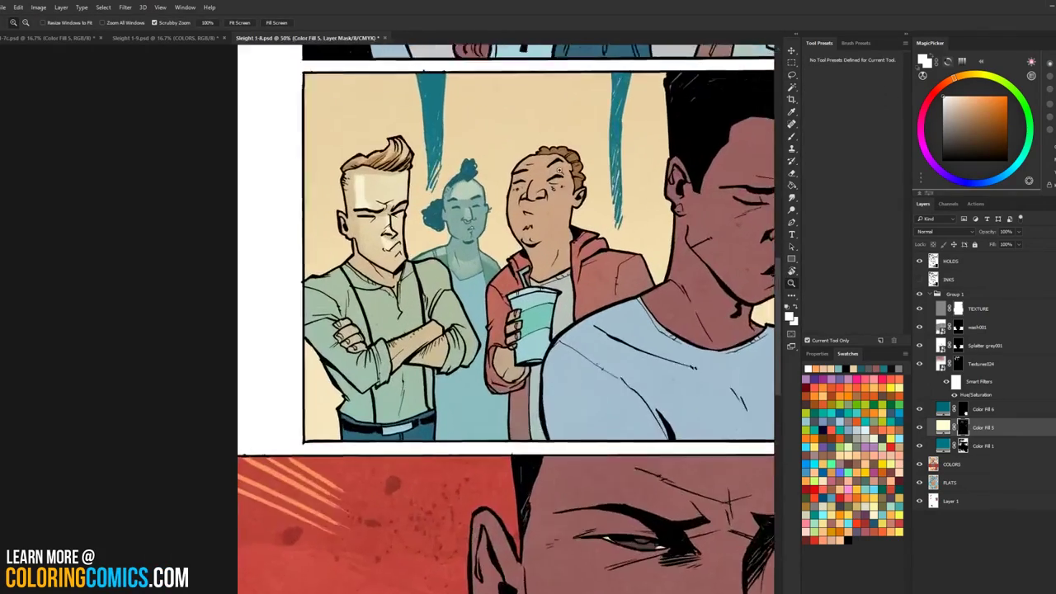
pyautogui.moveTo(567, 183); pyautogui.dragTo(559, 121)
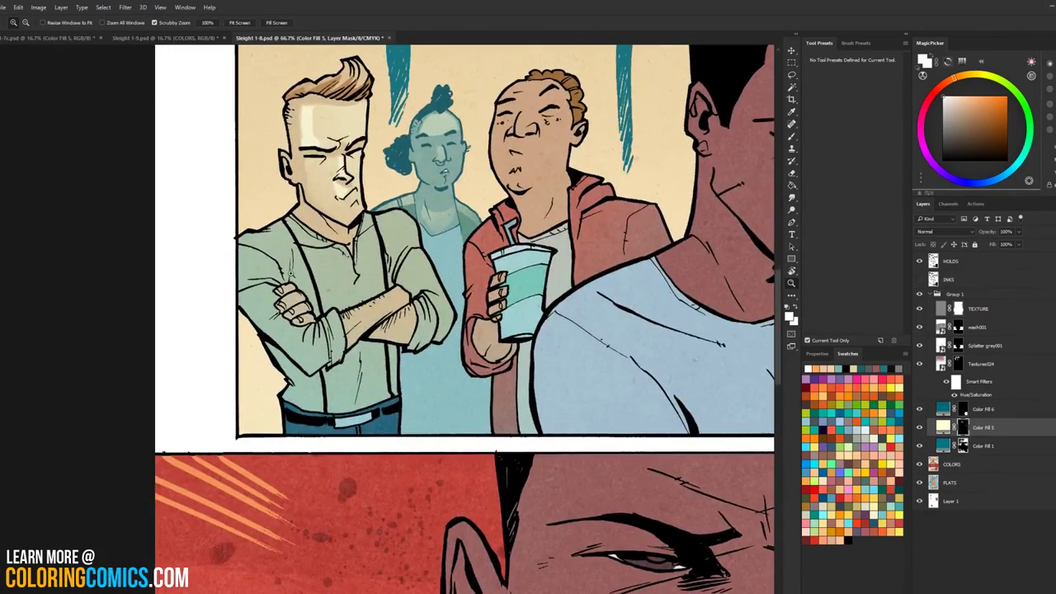
pyautogui.click(290, 274)
pyautogui.press('l')
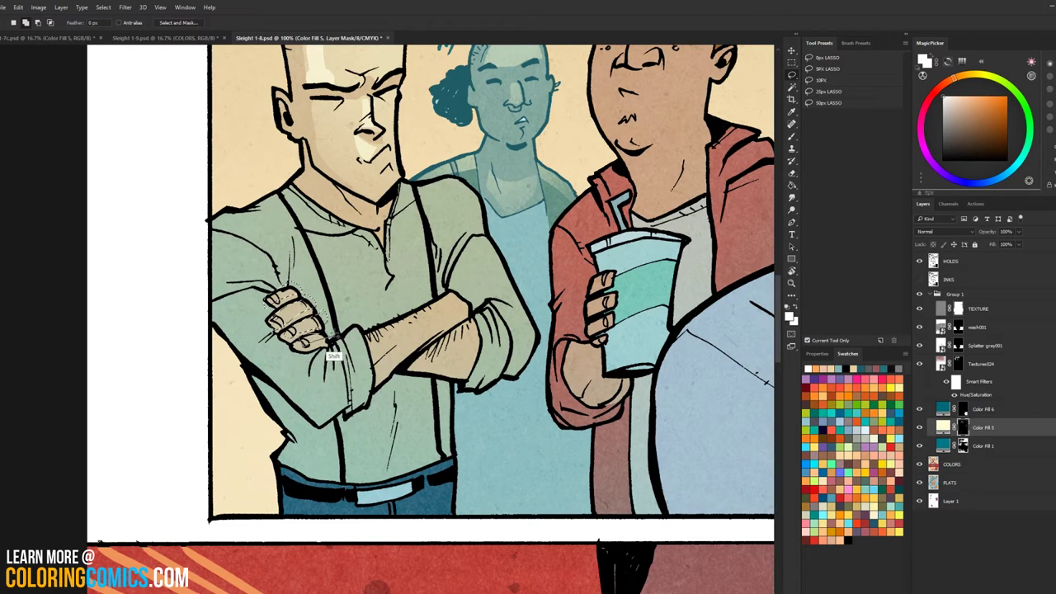
pyautogui.moveTo(359, 361)
pyautogui.mouseDown()
pyautogui.moveTo(439, 292)
pyautogui.moveTo(469, 304)
pyautogui.moveTo(372, 381)
pyautogui.moveTo(350, 356)
pyautogui.mouseUp()
# Step: Restrict the selection to the skin using the FLATS layer, paint the hand and forearm highlight on the Color Fill 5 mask, and deselect
pyautogui.click(949, 481)
pyautogui.click(792, 86)
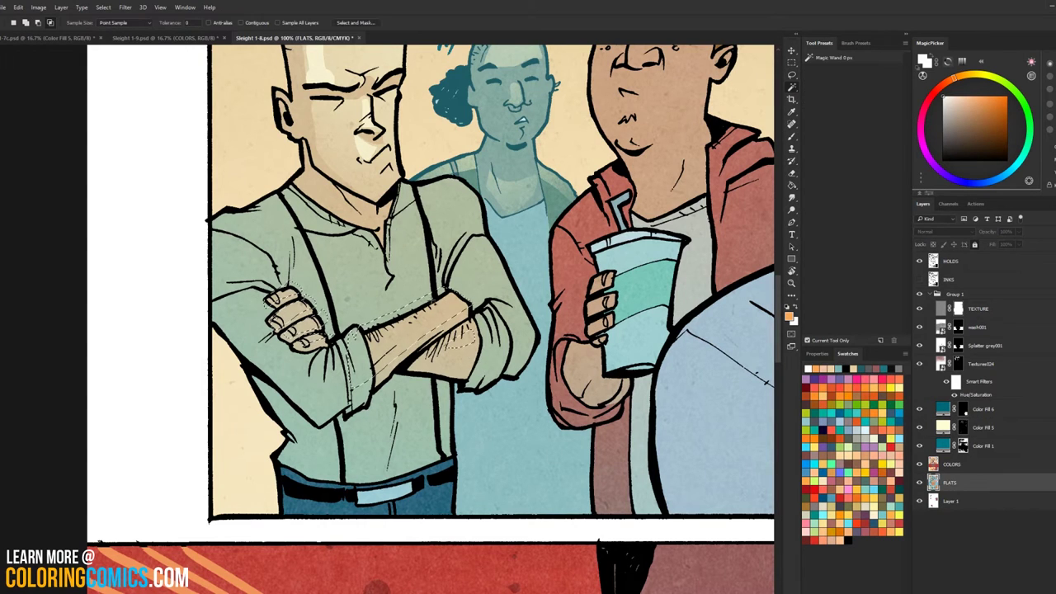
pyautogui.press('b')
pyautogui.click(963, 427)
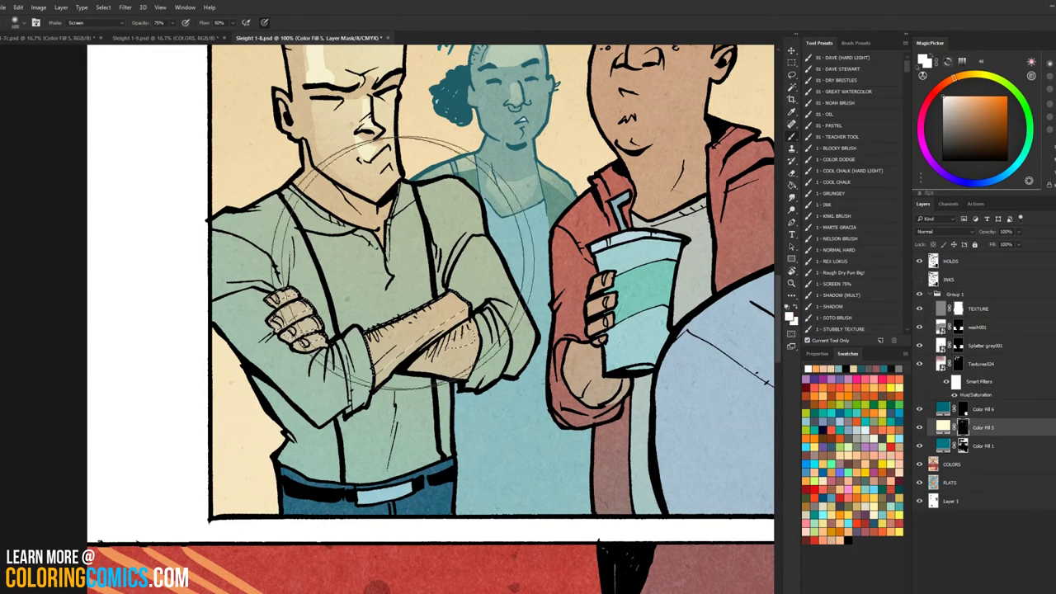
pyautogui.moveTo(324, 270); pyautogui.dragTo(421, 273)
pyautogui.hotkey('ctrl', 'd')
pyautogui.press('l')
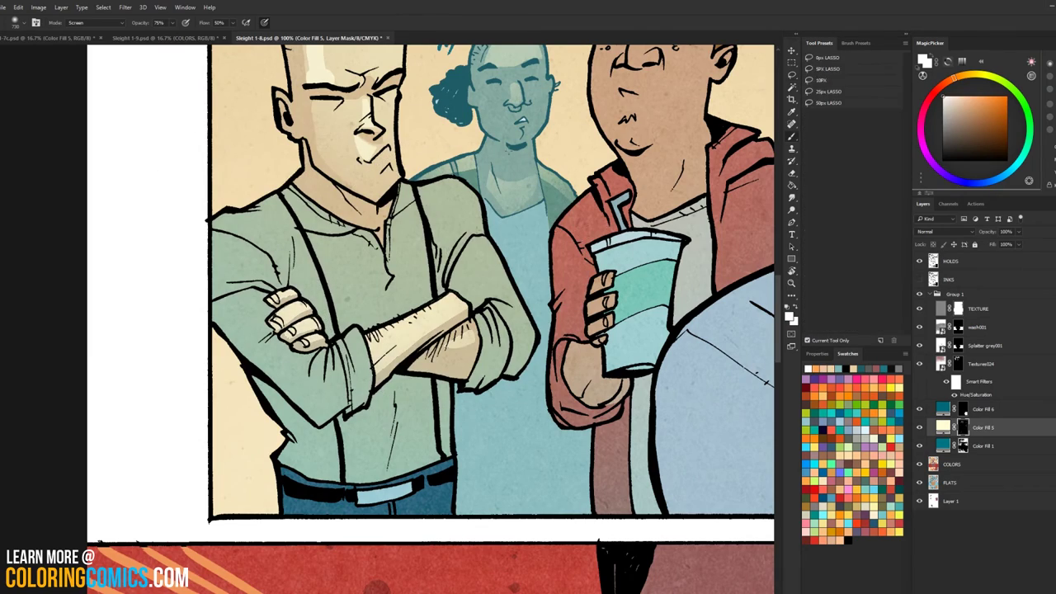
# Step: Lasso a highlight area across the shoulders and upper chest of the crossed-arms man's shirt
pyautogui.click(792, 283)
pyautogui.keyDown('alt'); pyautogui.click(534, 279); pyautogui.keyUp('alt')
pyautogui.moveTo(620, 263); pyautogui.dragTo(445, 265)
pyautogui.keyDown('alt'); pyautogui.click(445, 264); pyautogui.keyUp('alt')
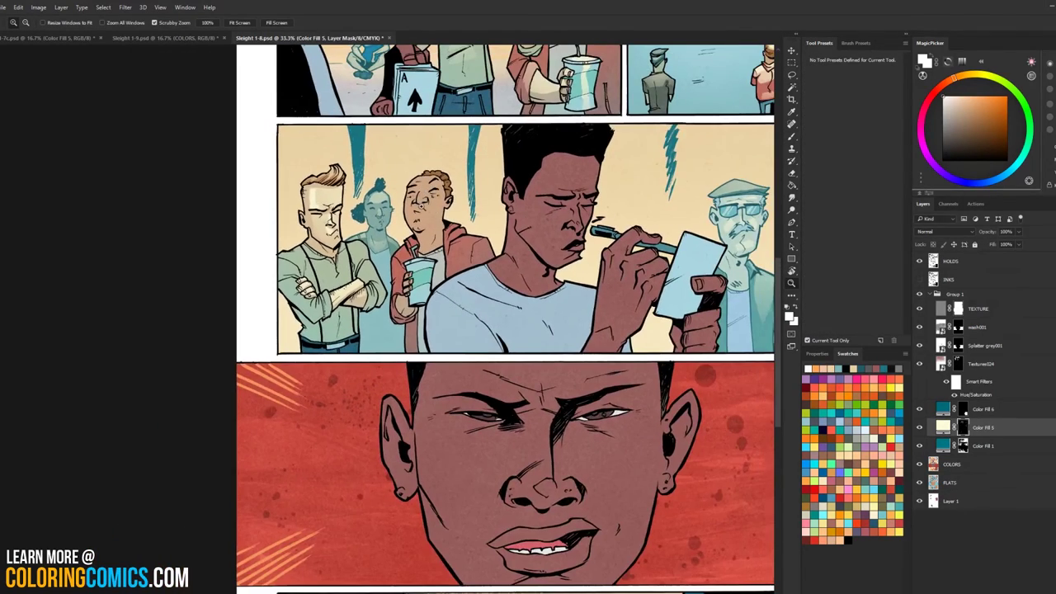
pyautogui.click(326, 235)
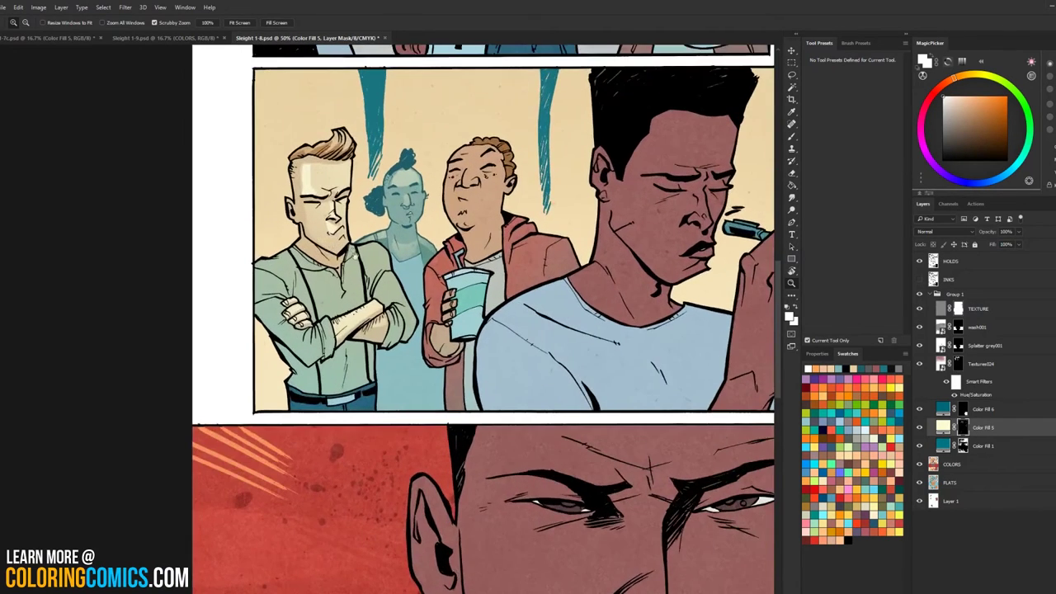
pyautogui.moveTo(342, 256); pyautogui.dragTo(395, 197)
pyautogui.click(394, 196)
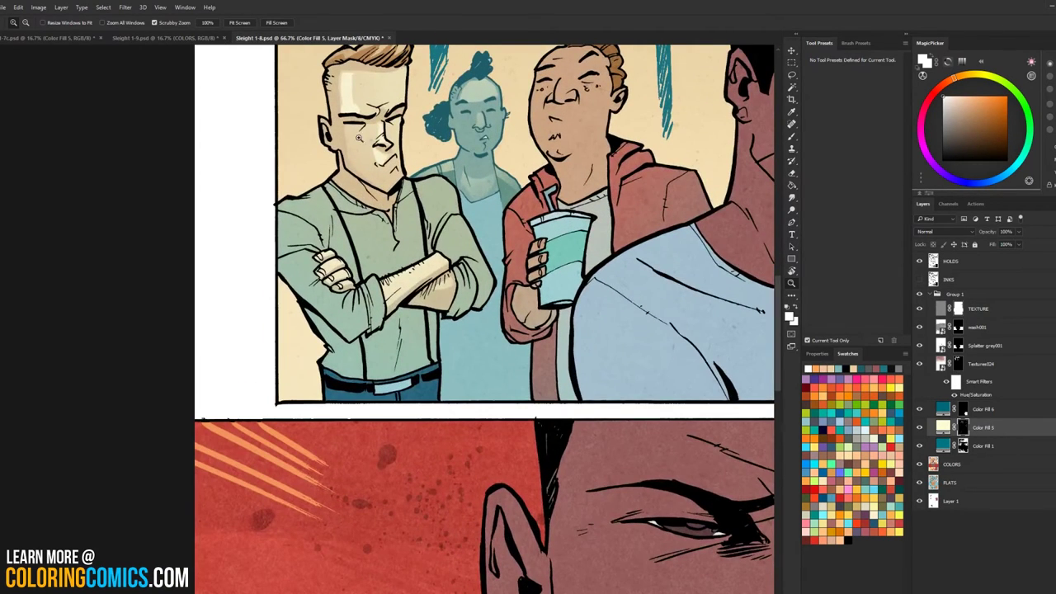
pyautogui.press('l')
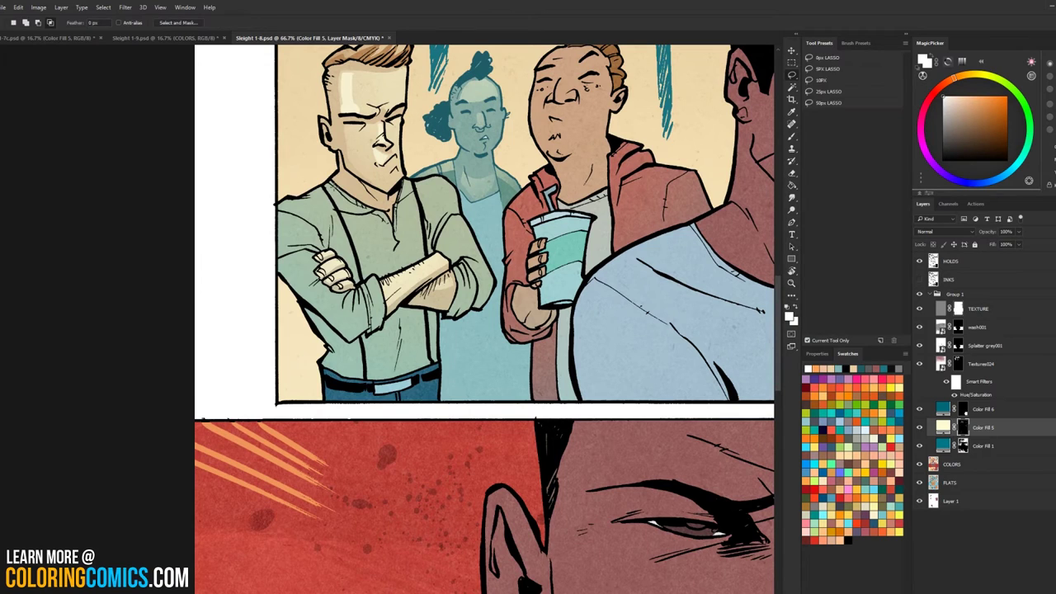
pyautogui.press('z')
pyautogui.click(316, 232)
pyautogui.press('l')
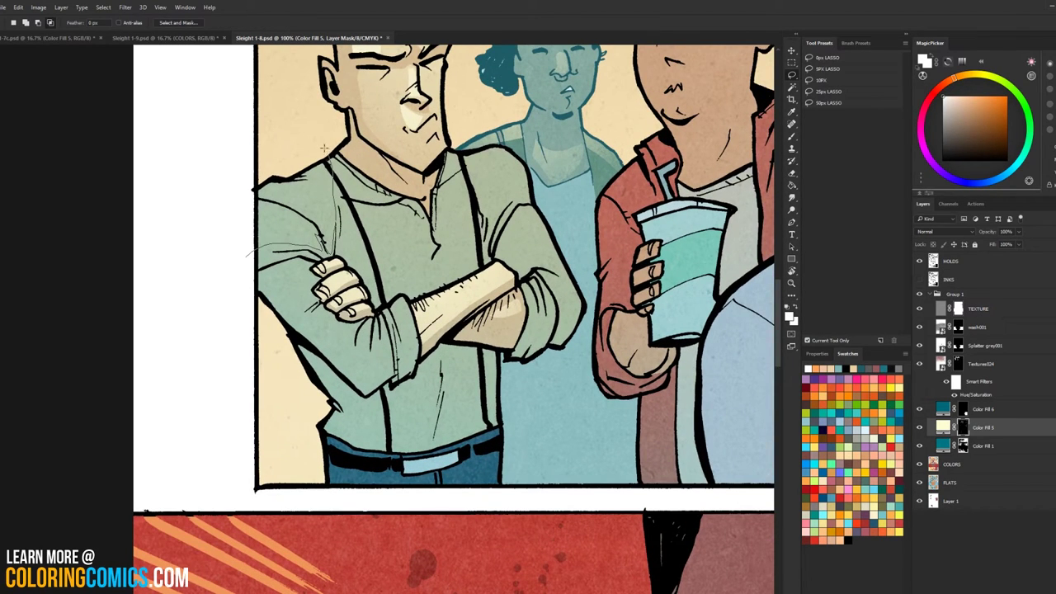
pyautogui.moveTo(324, 150)
pyautogui.mouseDown()
pyautogui.moveTo(394, 180)
pyautogui.moveTo(394, 197)
pyautogui.moveTo(363, 203)
pyautogui.moveTo(381, 210)
pyautogui.moveTo(409, 195)
pyautogui.moveTo(425, 201)
pyautogui.moveTo(443, 144)
pyautogui.moveTo(509, 134)
pyautogui.moveTo(537, 178)
pyautogui.moveTo(485, 211)
pyautogui.moveTo(472, 202)
pyautogui.moveTo(476, 256)
pyautogui.moveTo(424, 282)
pyautogui.moveTo(387, 284)
pyautogui.moveTo(336, 249)
pyautogui.moveTo(322, 197)
pyautogui.mouseUp()
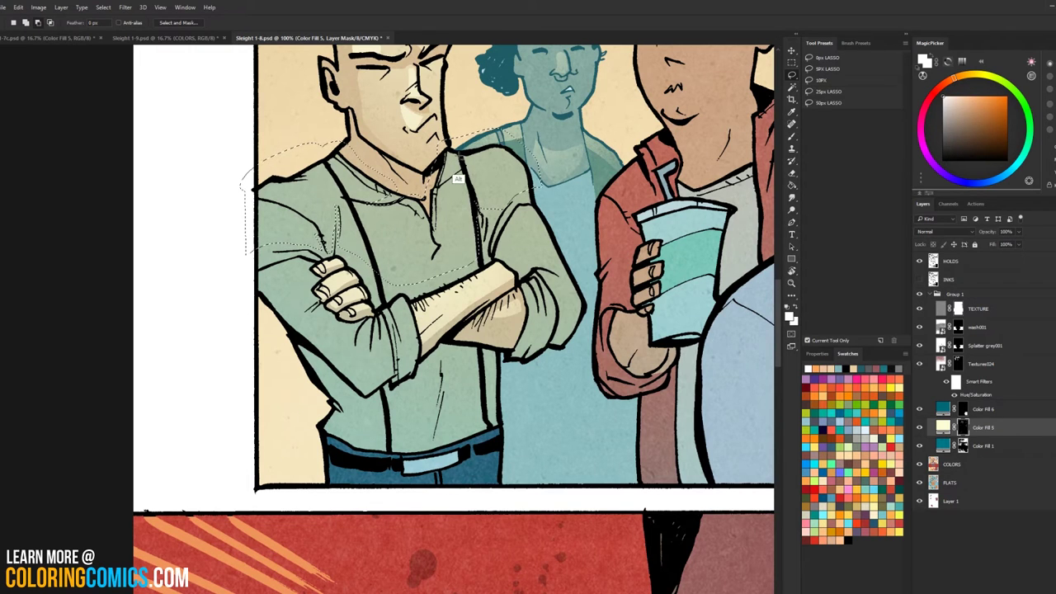
# Step: Add the lit parts of both sleeves to the selection and restrict it to the shirt color using the COLORS layer
pyautogui.moveTo(295, 255)
pyautogui.mouseDown()
pyautogui.moveTo(272, 284)
pyautogui.moveTo(351, 363)
pyautogui.moveTo(345, 292)
pyautogui.moveTo(357, 323)
pyautogui.moveTo(369, 323)
pyautogui.moveTo(353, 374)
pyautogui.moveTo(372, 327)
pyautogui.moveTo(369, 366)
pyautogui.moveTo(372, 323)
pyautogui.moveTo(387, 366)
pyautogui.moveTo(413, 351)
pyautogui.moveTo(397, 309)
pyautogui.moveTo(364, 326)
pyautogui.moveTo(377, 331)
pyautogui.moveTo(388, 307)
pyautogui.mouseUp()
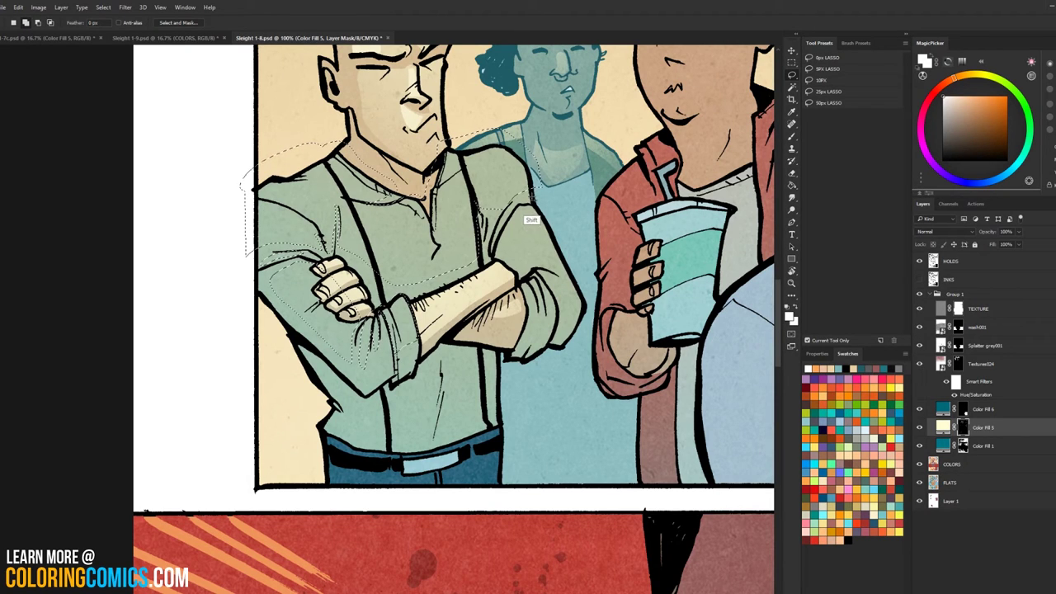
pyautogui.moveTo(500, 210)
pyautogui.mouseDown()
pyautogui.moveTo(525, 193)
pyautogui.moveTo(500, 234)
pyautogui.moveTo(531, 212)
pyautogui.moveTo(506, 233)
pyautogui.moveTo(535, 281)
pyautogui.moveTo(518, 353)
pyautogui.moveTo(547, 341)
pyautogui.moveTo(541, 201)
pyautogui.mouseUp()
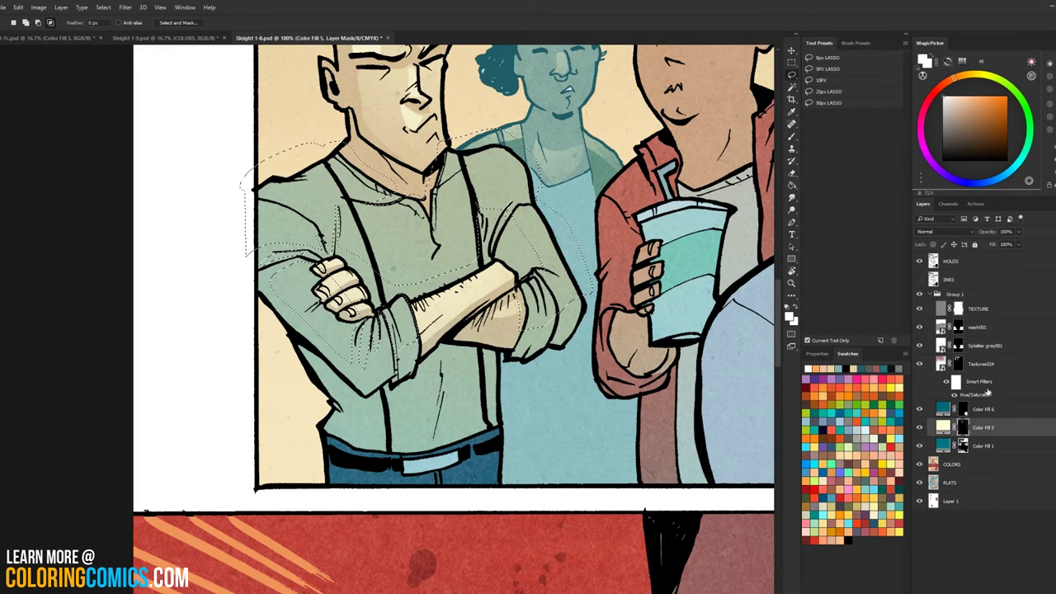
pyautogui.click(952, 464)
pyautogui.press('w')
pyautogui.click(445, 230)
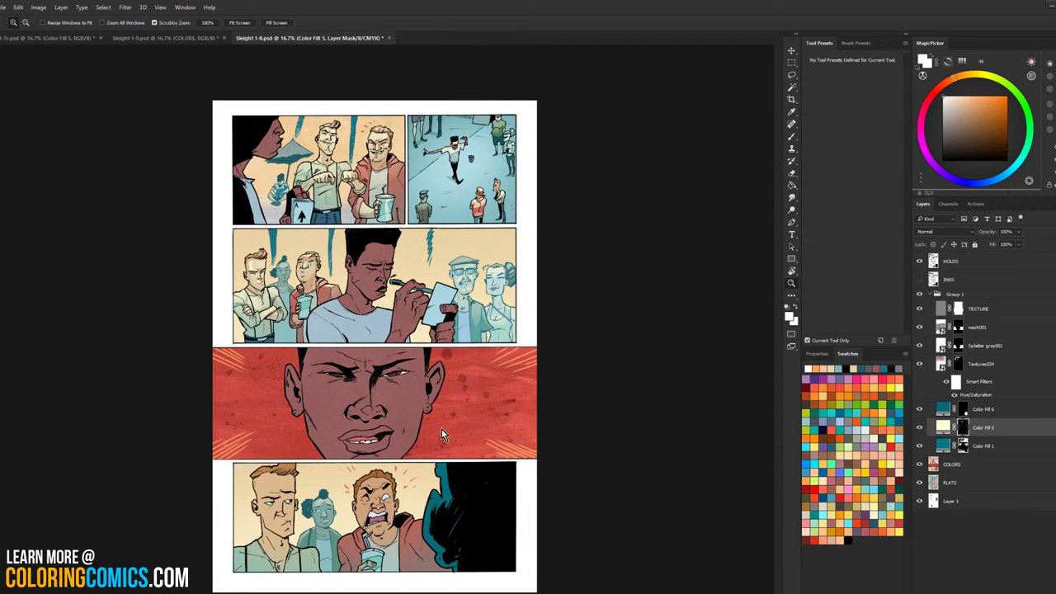
# Step: Lasso a narrow vertical strip on the red-jacketed man's drink cup and paint it lighter on the Color Fill 5 mask
pyautogui.click(394, 284)
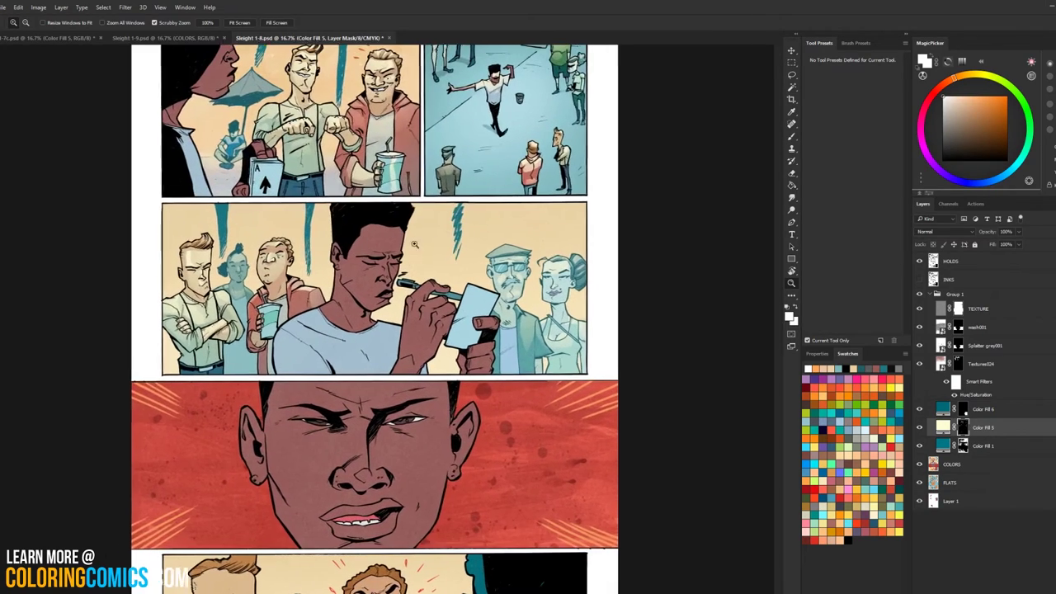
pyautogui.moveTo(352, 278); pyautogui.dragTo(410, 218)
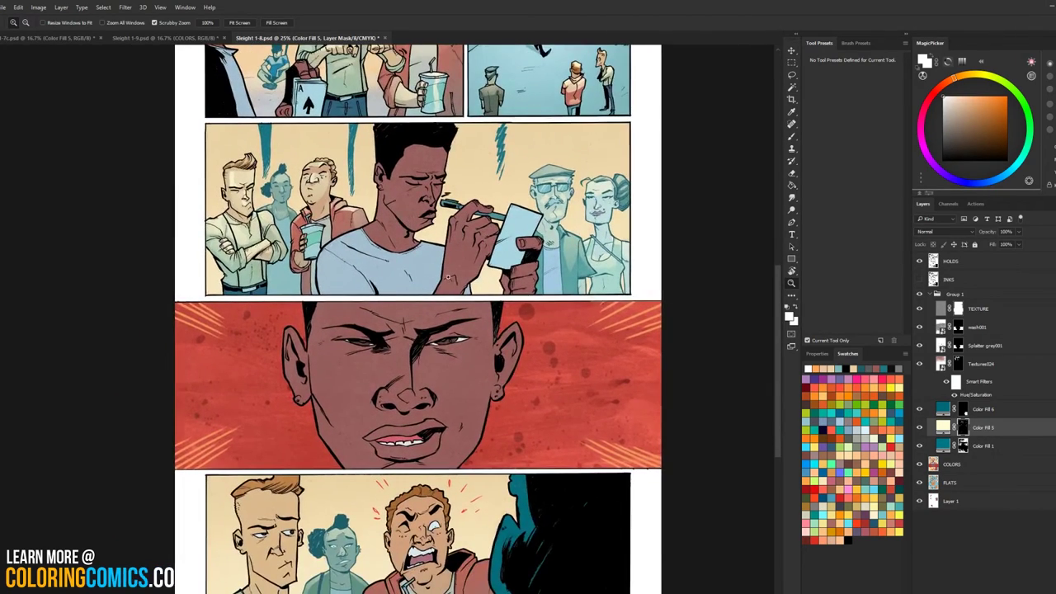
pyautogui.click(334, 243)
pyautogui.click(328, 240)
pyautogui.moveTo(329, 240); pyautogui.dragTo(405, 339)
pyautogui.click(405, 339)
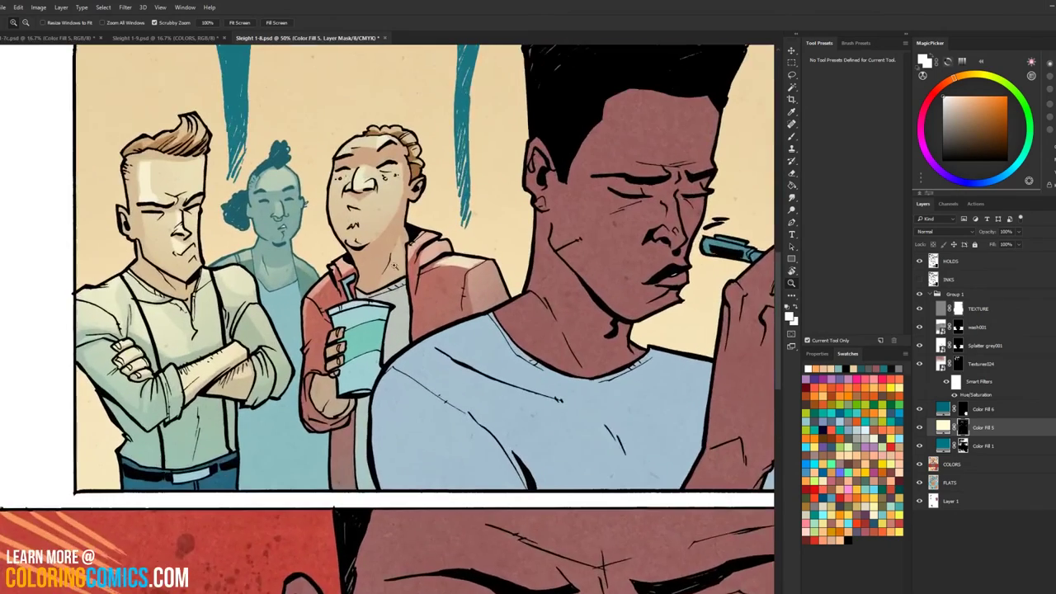
pyautogui.click(384, 293)
pyautogui.press('l')
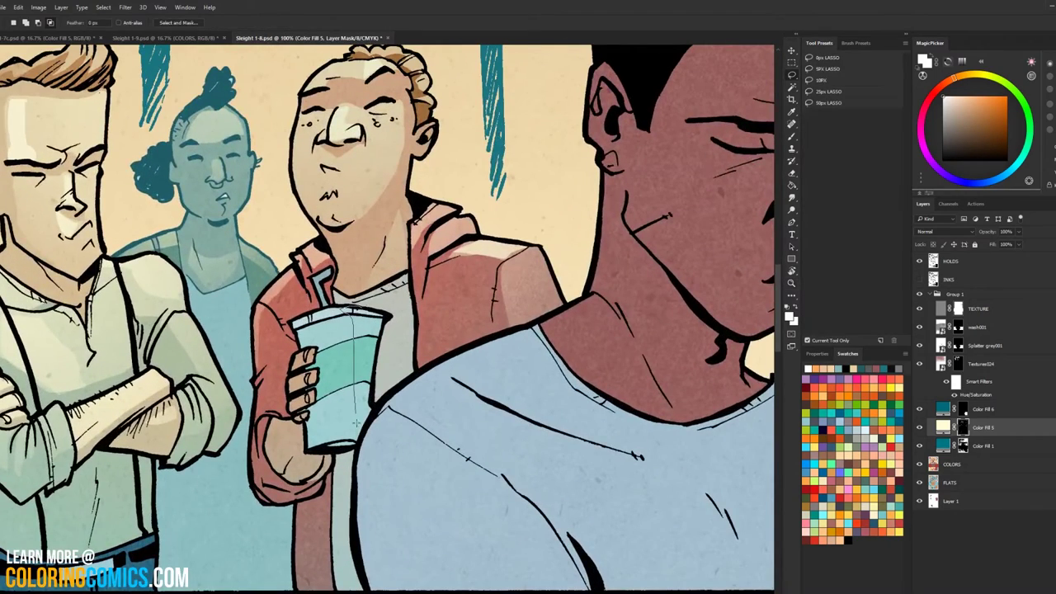
pyautogui.press('b')
pyautogui.moveTo(364, 321)
pyautogui.mouseDown()
pyautogui.moveTo(354, 412)
pyautogui.moveTo(387, 297)
pyautogui.moveTo(371, 360)
pyautogui.mouseUp()
pyautogui.press('l')
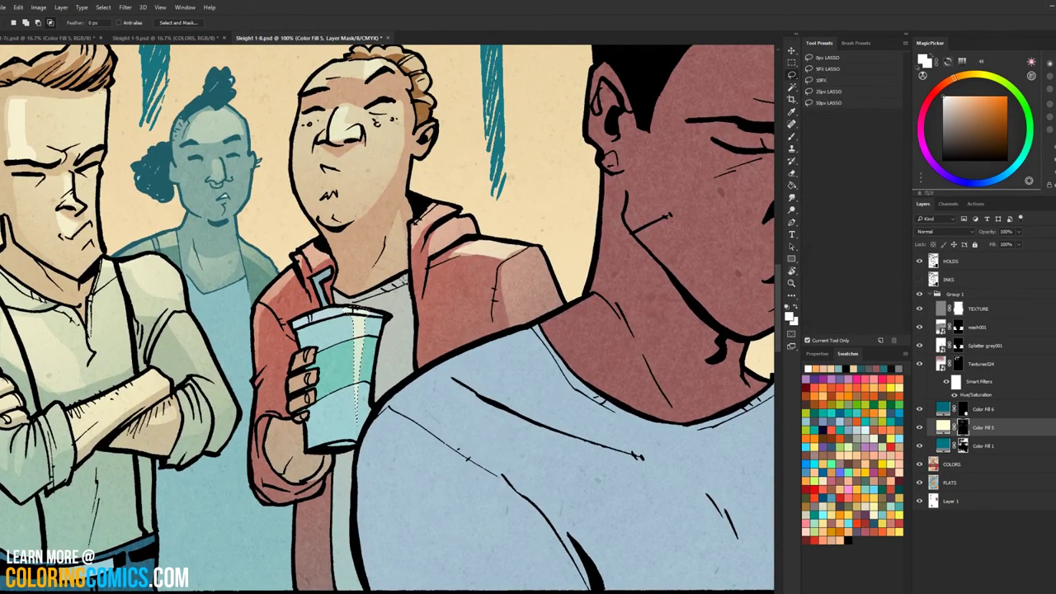
# Step: Review the highlights in the second-row panel against the rest of the page
pyautogui.click(792, 284)
pyautogui.keyDown('alt'); pyautogui.click(688, 349); pyautogui.keyUp('alt')
pyautogui.keyDown('alt'); pyautogui.click(693, 350); pyautogui.keyUp('alt')
pyautogui.keyDown('alt'); pyautogui.click(701, 350); pyautogui.keyUp('alt')
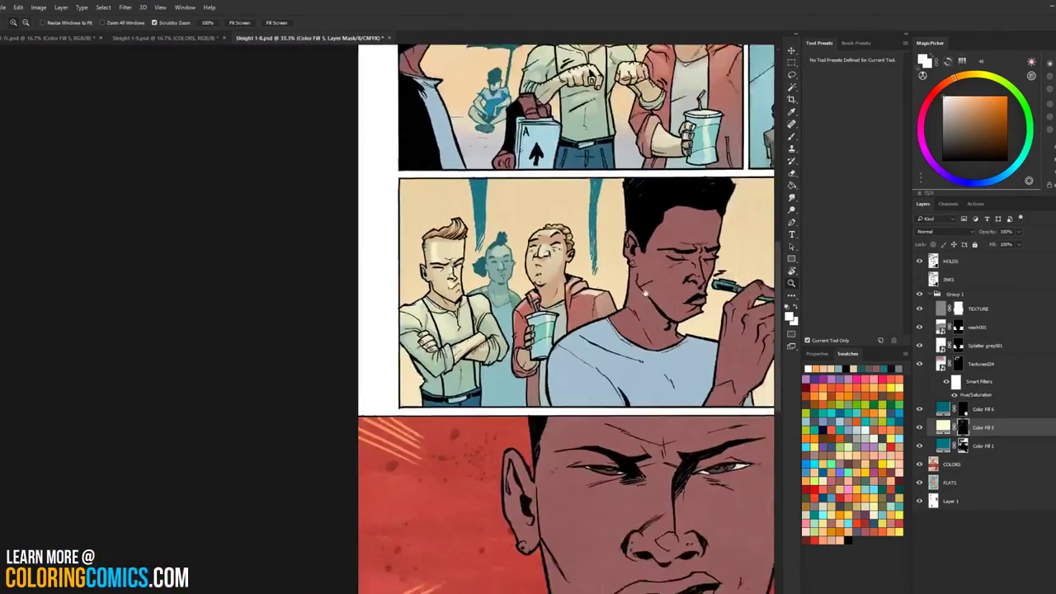
pyautogui.moveTo(726, 324); pyautogui.dragTo(501, 303)
pyautogui.keyDown('alt'); pyautogui.click(501, 294); pyautogui.keyUp('alt')
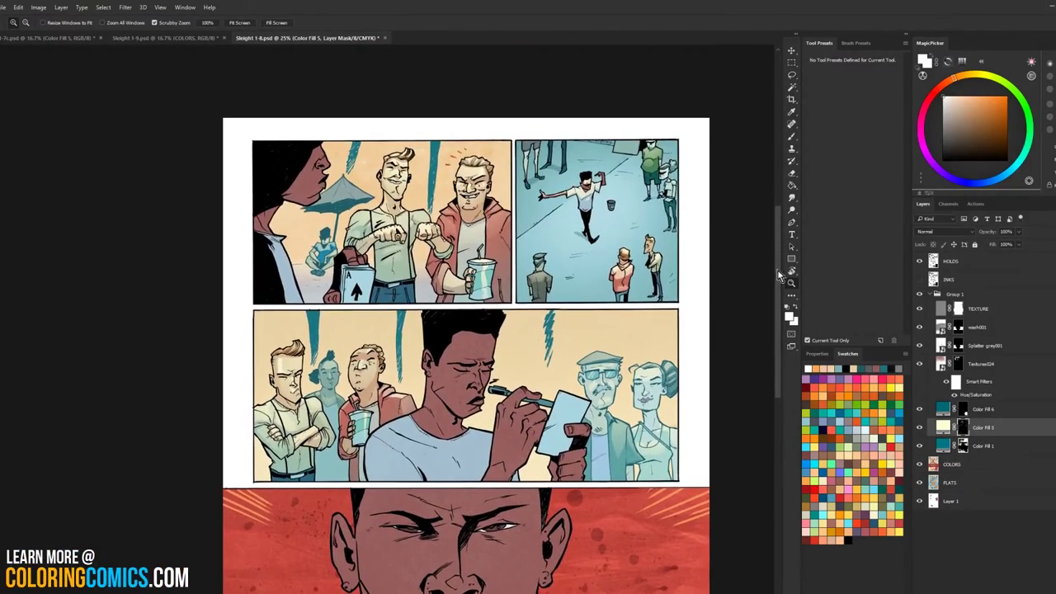
pyautogui.hotkey('ctrl', '-')
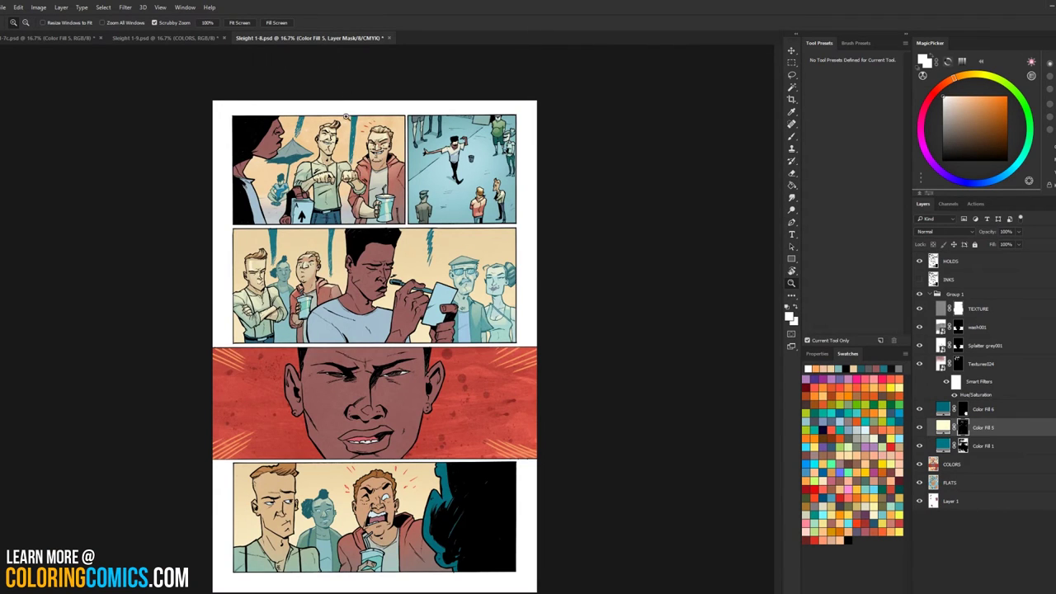
# Step: Select a color area on the COLORS layer and adjust it with Hue/Saturation to Saturation -54 and Lightness +19
pyautogui.hotkey('ctrl', '+')
pyautogui.click(950, 464)
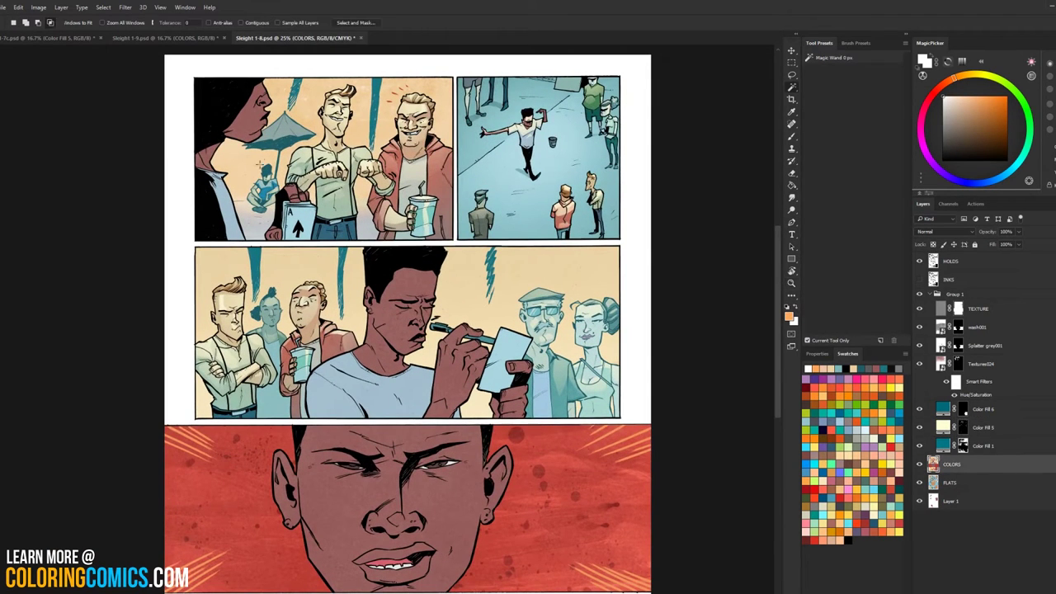
pyautogui.press('w')
pyautogui.hotkey('ctrl', 'd')
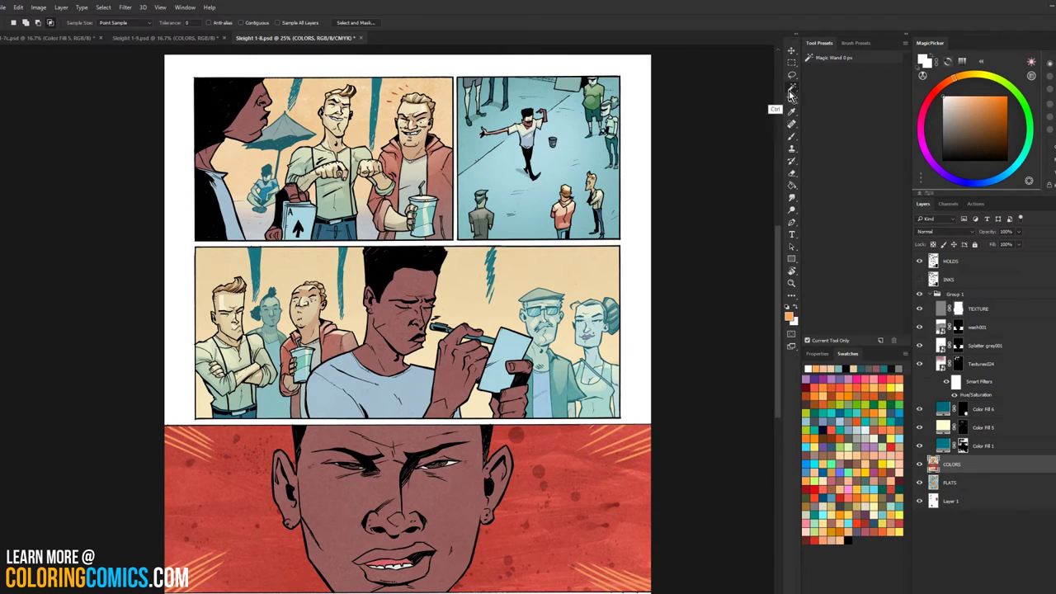
pyautogui.hotkey('ctrl', 'u')
pyautogui.moveTo(778, 270); pyautogui.dragTo(788, 293)
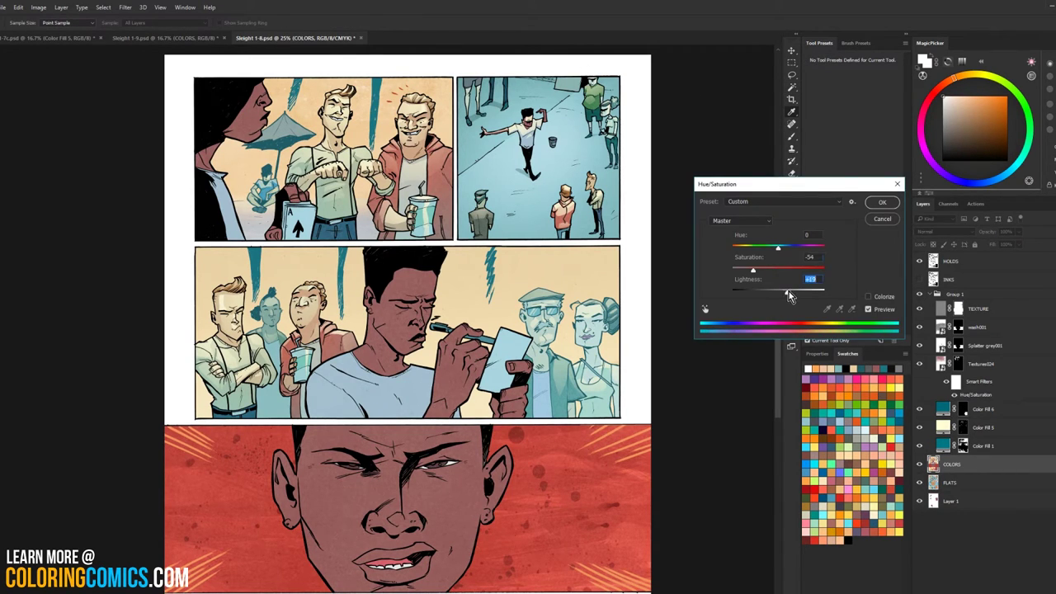
pyautogui.click(882, 205)
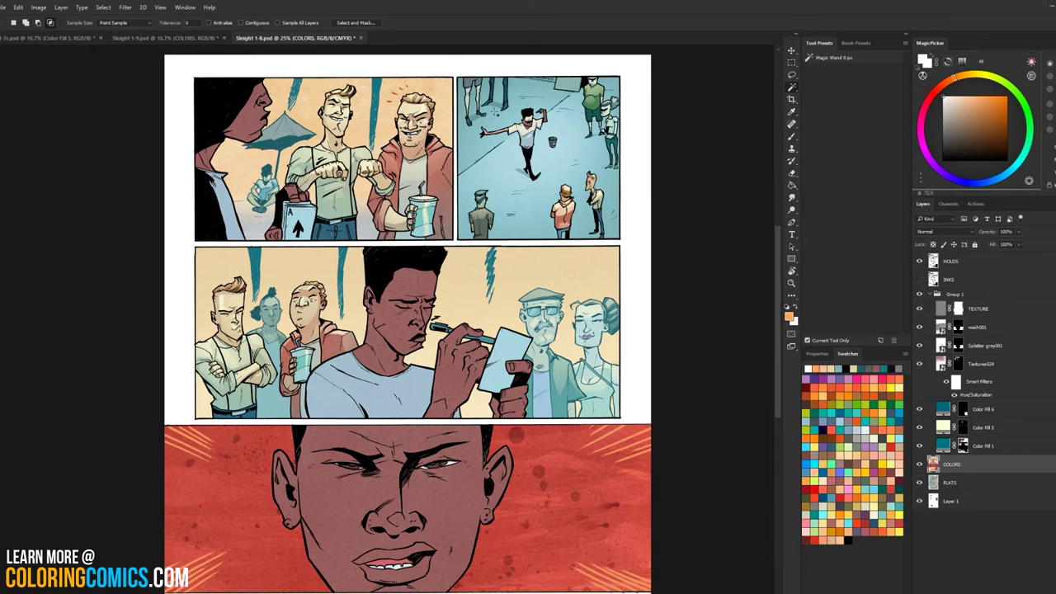
# Step: Lasso highlight shapes along the hair of the quiffed man in the bottom panel
pyautogui.scroll(-3, 447, 183)
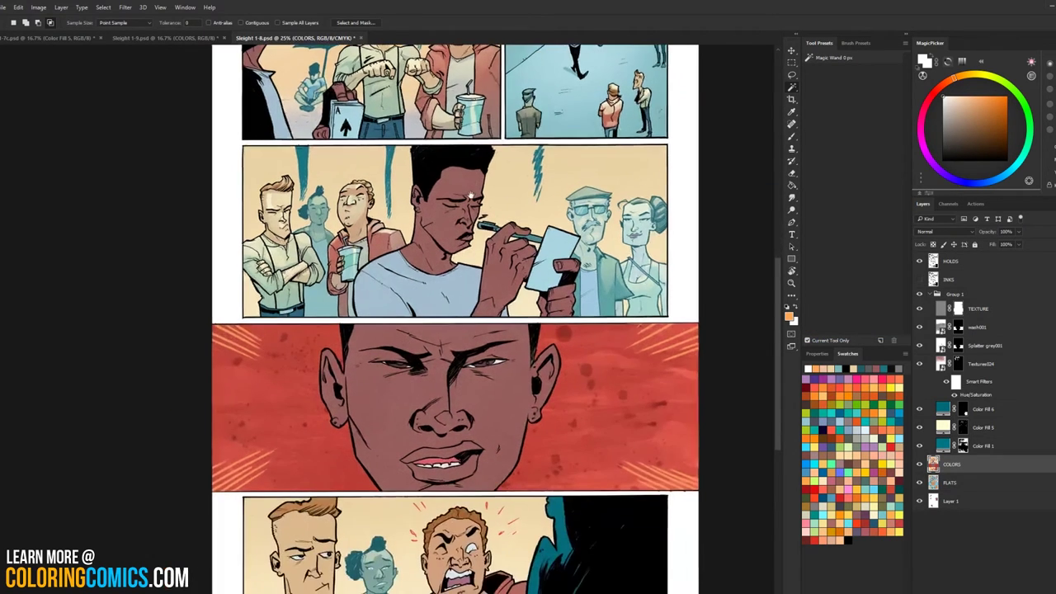
pyautogui.scroll(1, 447, 184)
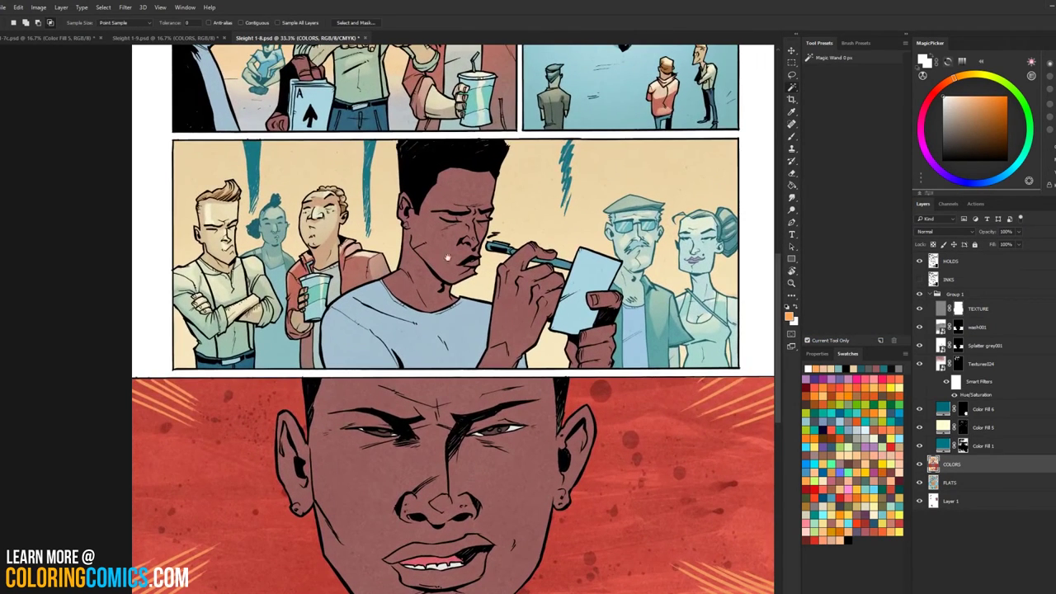
pyautogui.moveTo(447, 257); pyautogui.dragTo(481, 195)
pyautogui.moveTo(433, 320); pyautogui.dragTo(471, 167)
pyautogui.keyDown('ctrl'); pyautogui.click(333, 206); pyautogui.keyUp('ctrl')
pyautogui.keyDown('ctrl'); pyautogui.click(333, 206); pyautogui.keyUp('ctrl')
pyautogui.moveTo(339, 206); pyautogui.dragTo(320, 258)
pyautogui.press('l')
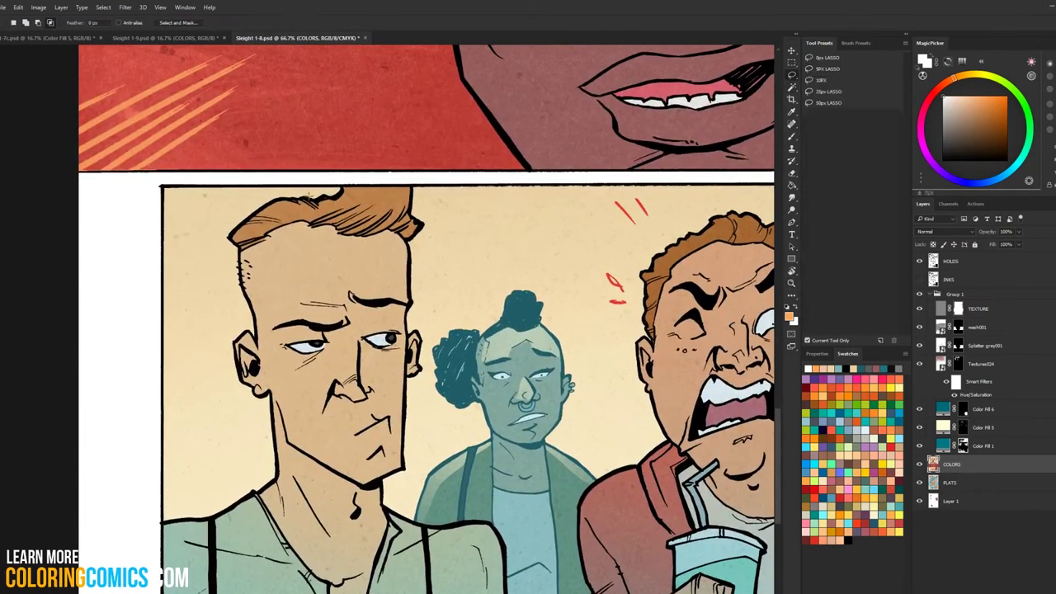
pyautogui.moveTo(297, 209)
pyautogui.mouseDown()
pyautogui.moveTo(218, 247)
pyautogui.moveTo(268, 226)
pyautogui.moveTo(232, 240)
pyautogui.mouseUp()
pyautogui.moveTo(310, 219)
pyautogui.mouseDown()
pyautogui.moveTo(345, 182)
pyautogui.moveTo(386, 179)
pyautogui.moveTo(348, 183)
pyautogui.moveTo(346, 198)
pyautogui.moveTo(354, 173)
pyautogui.moveTo(367, 180)
pyautogui.moveTo(362, 205)
pyautogui.moveTo(383, 183)
pyautogui.moveTo(377, 175)
pyautogui.moveTo(372, 192)
pyautogui.moveTo(367, 179)
pyautogui.moveTo(356, 211)
pyautogui.moveTo(387, 175)
pyautogui.moveTo(376, 207)
pyautogui.moveTo(389, 178)
pyautogui.moveTo(377, 230)
pyautogui.moveTo(391, 221)
pyautogui.moveTo(386, 239)
pyautogui.moveTo(405, 170)
pyautogui.mouseUp()
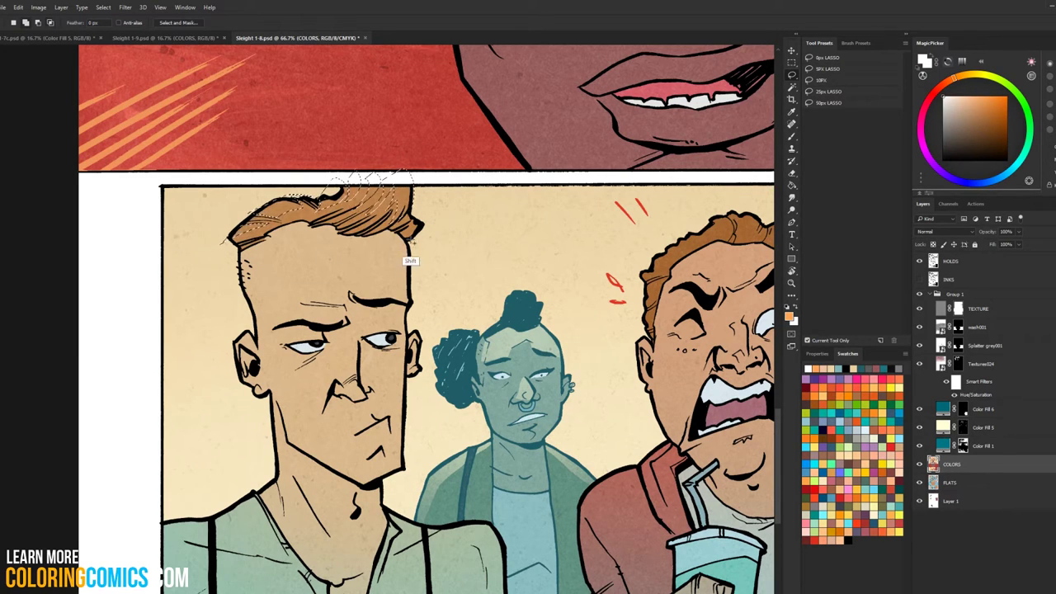
# Step: Add the quiffed man's forehead, nose, cheek and jaw to the highlight selection
pyautogui.moveTo(413, 251)
pyautogui.mouseDown()
pyautogui.moveTo(309, 232)
pyautogui.moveTo(268, 252)
pyautogui.moveTo(276, 325)
pyautogui.moveTo(336, 326)
pyautogui.mouseUp()
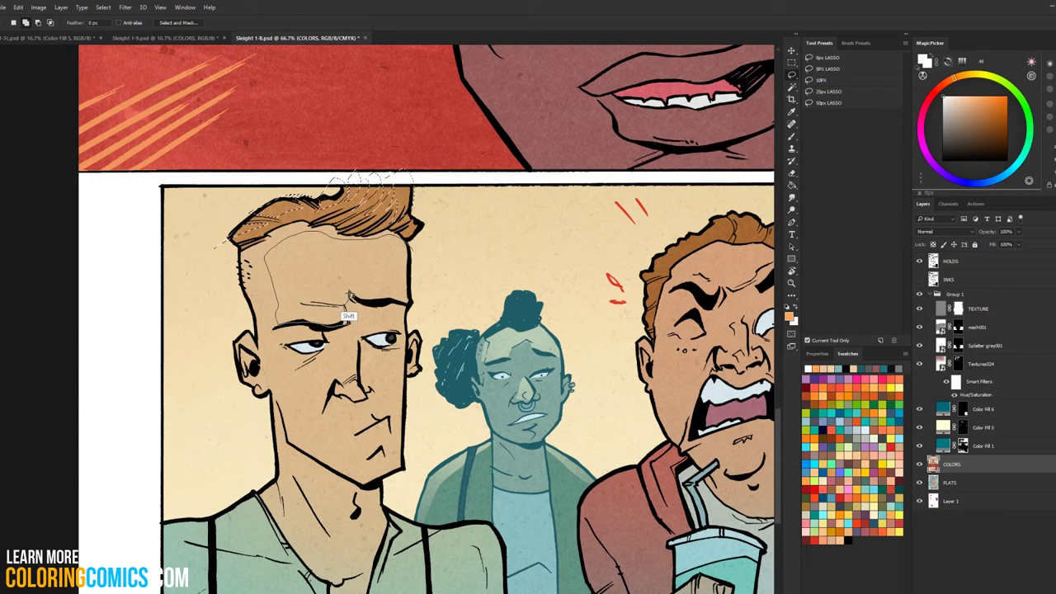
pyautogui.moveTo(351, 324)
pyautogui.mouseDown()
pyautogui.moveTo(411, 307)
pyautogui.moveTo(408, 273)
pyautogui.mouseUp()
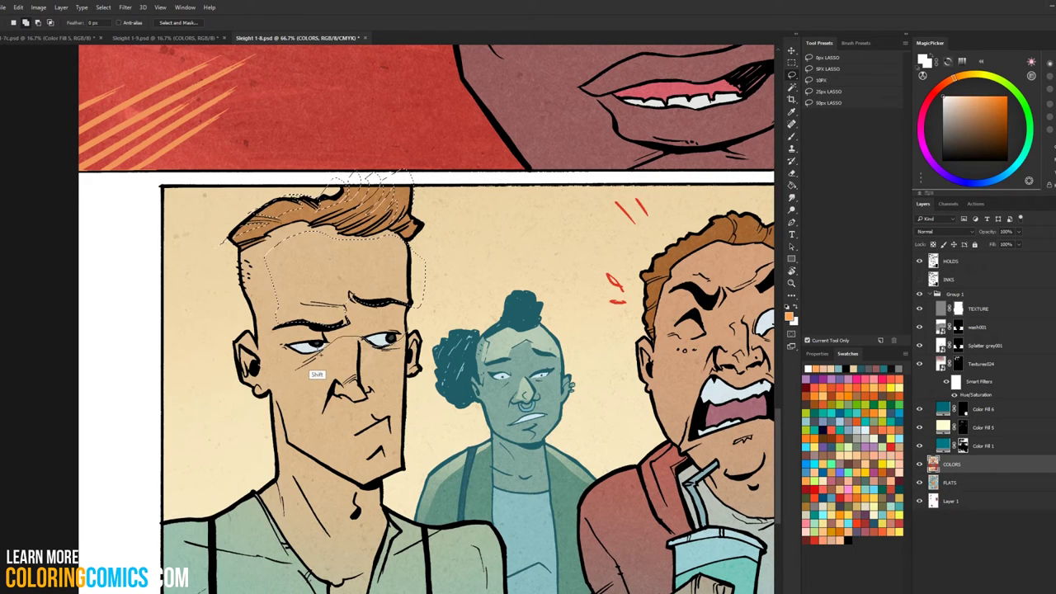
pyautogui.moveTo(278, 393)
pyautogui.mouseDown()
pyautogui.moveTo(317, 462)
pyautogui.moveTo(352, 462)
pyautogui.moveTo(365, 488)
pyautogui.moveTo(411, 477)
pyautogui.moveTo(423, 419)
pyautogui.moveTo(405, 379)
pyautogui.moveTo(413, 341)
pyautogui.moveTo(421, 347)
pyautogui.moveTo(414, 327)
pyautogui.moveTo(275, 353)
pyautogui.mouseUp()
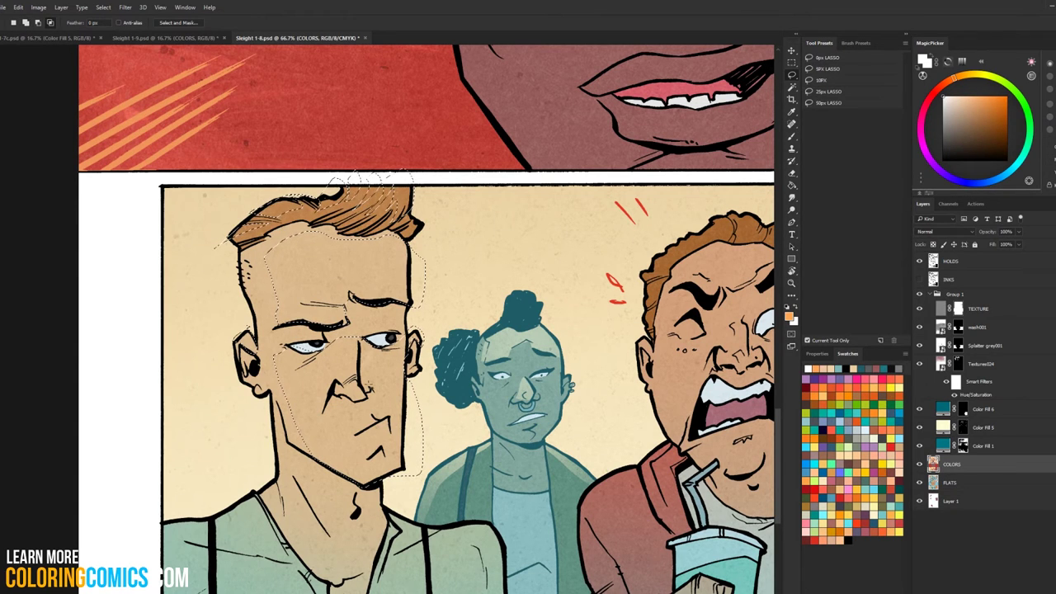
# Step: Subtract the area below the quiffed man's nose from the highlight selection and limit the selection to him using the FLATS layer
pyautogui.press('b')
pyautogui.keyDown('ctrl'); pyautogui.click(359, 397); pyautogui.keyUp('ctrl')
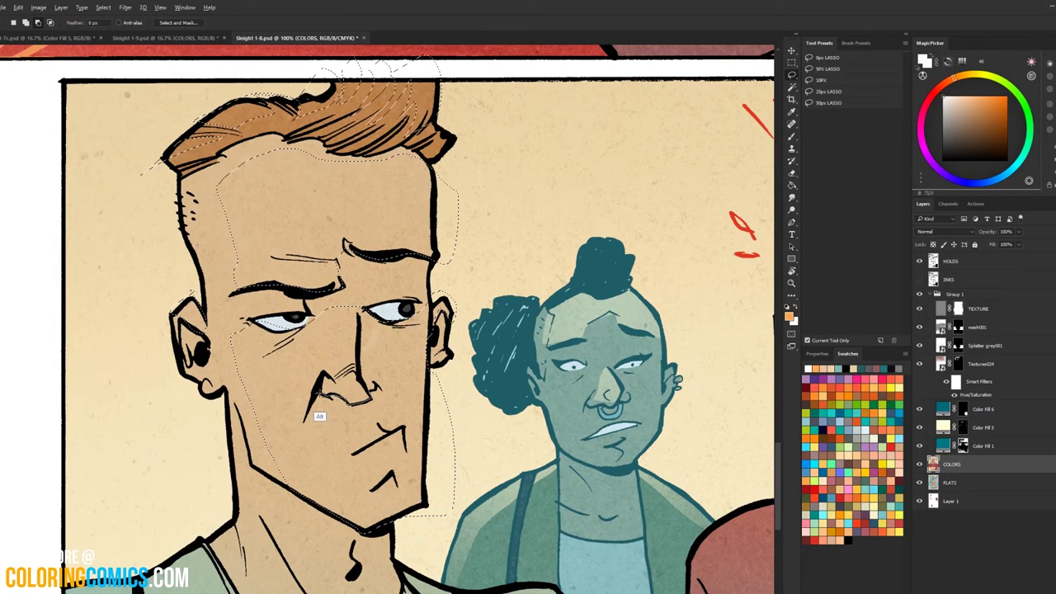
pyautogui.moveTo(320, 394)
pyautogui.mouseDown()
pyautogui.moveTo(354, 427)
pyautogui.moveTo(364, 405)
pyautogui.mouseUp()
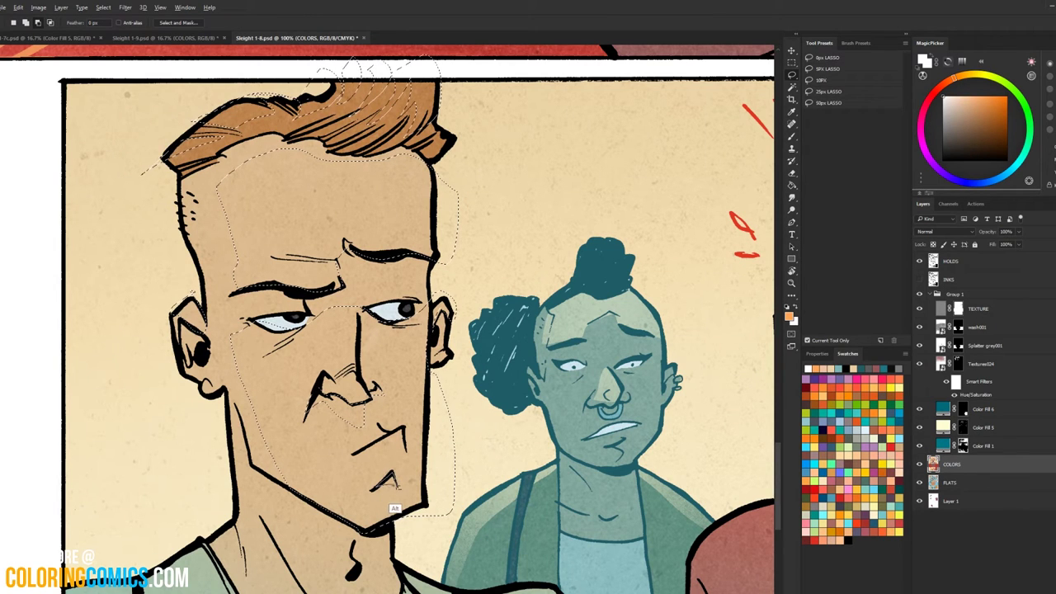
pyautogui.hotkey('alt', 'space')
pyautogui.keyDown('alt'); pyautogui.click(636, 358); pyautogui.keyUp('alt')
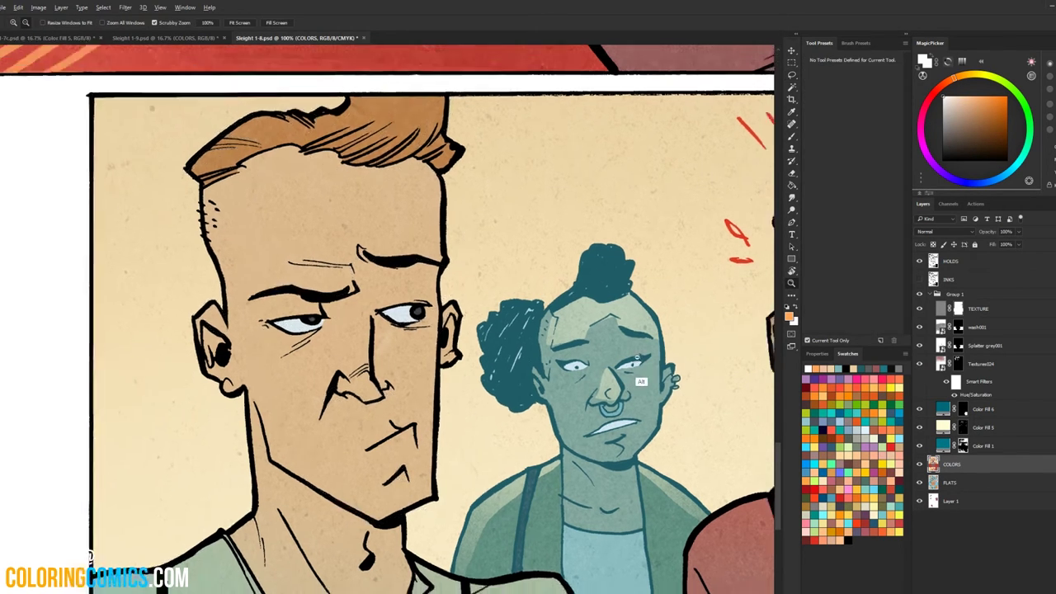
pyautogui.moveTo(618, 259); pyautogui.dragTo(522, 215)
pyautogui.press('b')
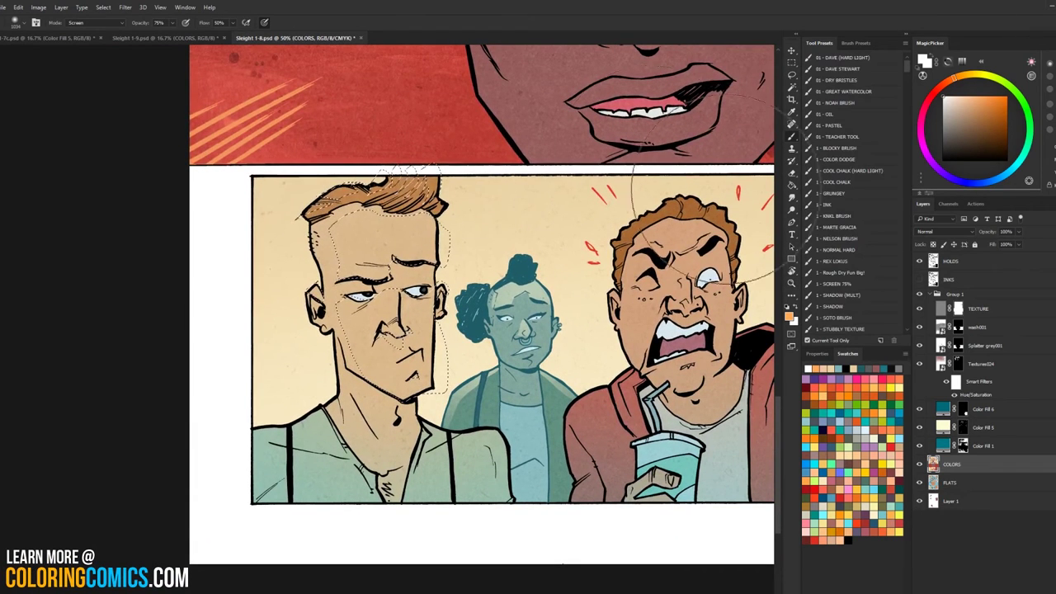
pyautogui.hotkey('alt', '[')
pyautogui.press('w')
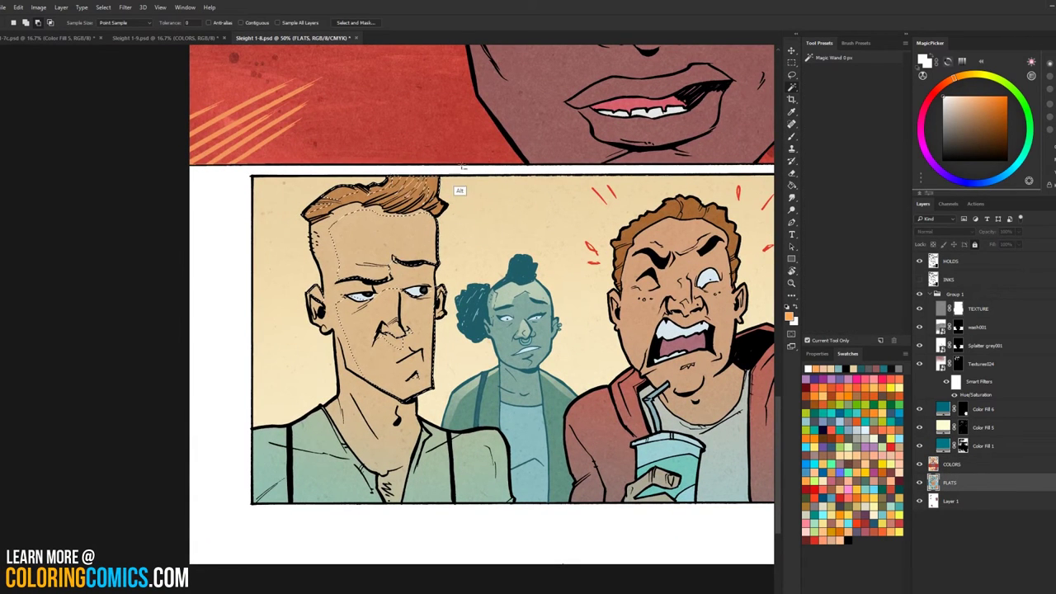
# Step: Paint the soft highlight over the quiffed man's face and hair on the Color Fill 5 mask, redoing the first strokes, and deselect
pyautogui.hotkey('alt', ']')
pyautogui.hotkey('alt', ']')
pyautogui.hotkey('alt', ']')
pyautogui.press('b')
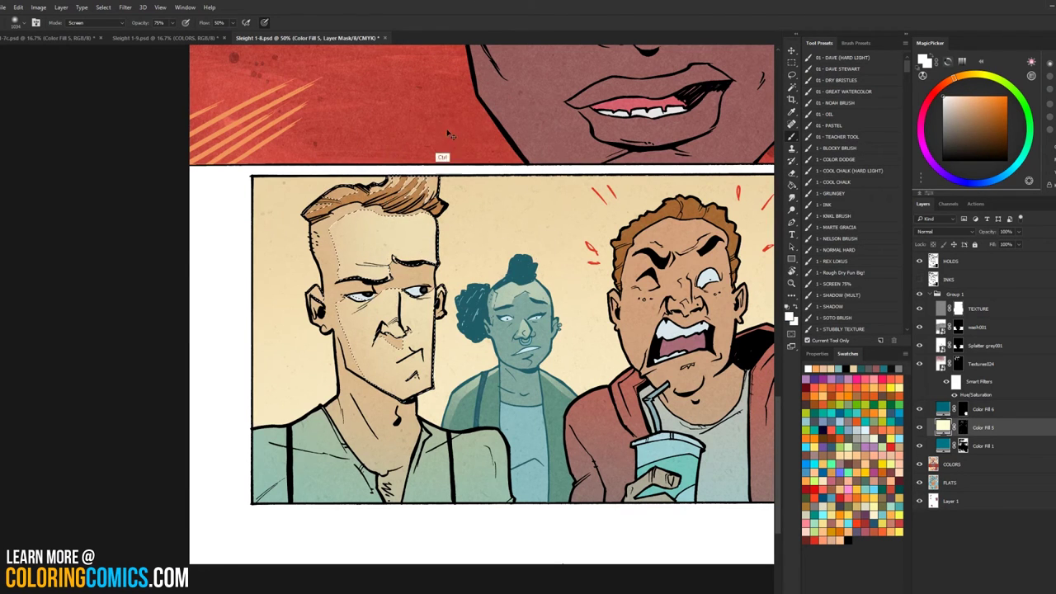
pyautogui.hotkey('ctrl', '2')
pyautogui.moveTo(376, 230); pyautogui.dragTo(427, 226)
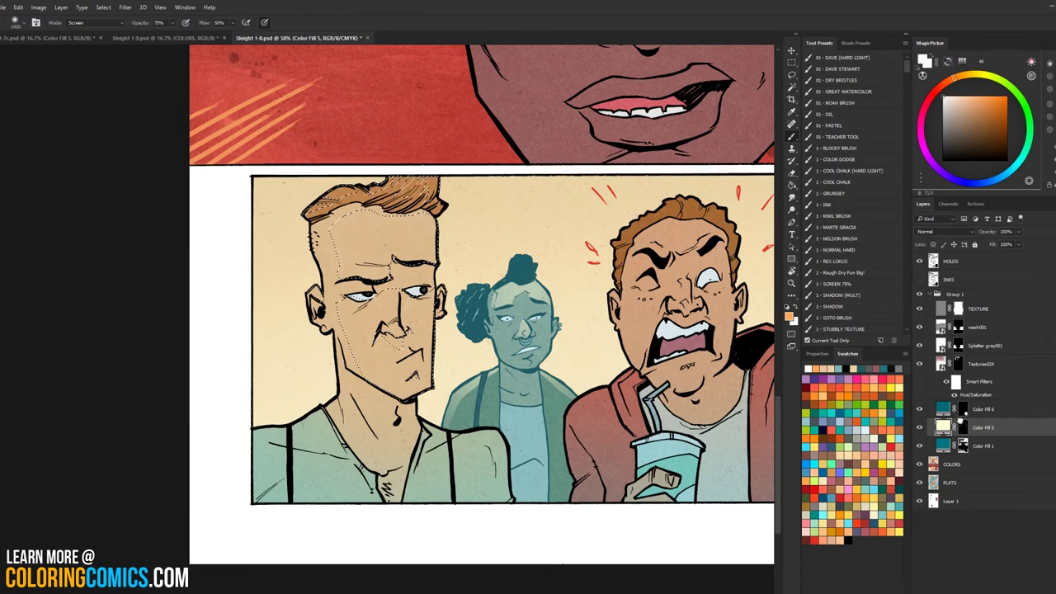
pyautogui.click(961, 426)
pyautogui.moveTo(379, 281)
pyautogui.mouseDown()
pyautogui.moveTo(327, 285)
pyautogui.moveTo(295, 280)
pyautogui.mouseUp()
pyautogui.moveTo(375, 224); pyautogui.dragTo(409, 273)
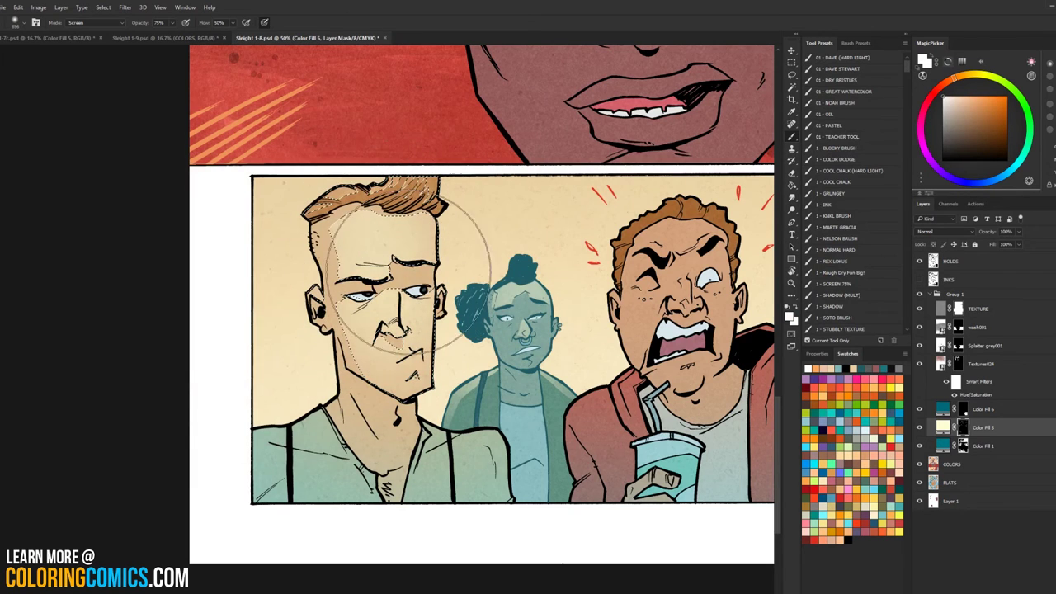
pyautogui.hotkey('ctrl', 'd')
# Step: Lasso sharp shapes on the quiffed man's forehead, cheek, nose and mouth, paint brighter highlights in them, and deselect
pyautogui.press('l')
pyautogui.press('b')
pyautogui.press('z')
pyautogui.click(370, 207)
pyautogui.press('l')
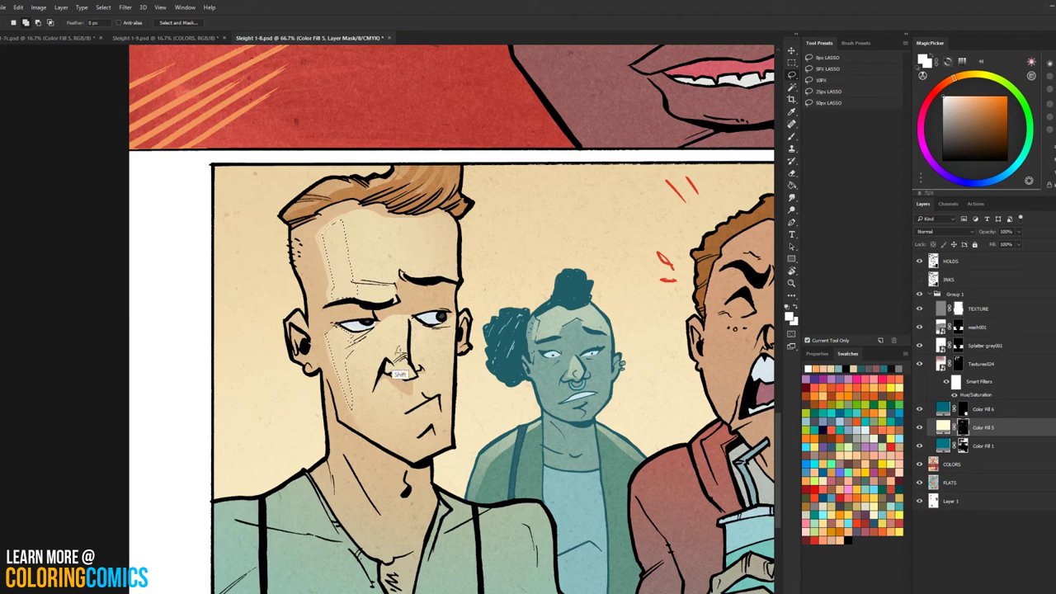
pyautogui.moveTo(417, 380)
pyautogui.mouseDown()
pyautogui.moveTo(389, 370)
pyautogui.moveTo(398, 357)
pyautogui.mouseUp()
pyautogui.moveTo(422, 405)
pyautogui.mouseDown()
pyautogui.moveTo(433, 400)
pyautogui.moveTo(407, 413)
pyautogui.moveTo(429, 435)
pyautogui.moveTo(435, 428)
pyautogui.mouseUp()
pyautogui.press('b')
pyautogui.moveTo(351, 234)
pyautogui.mouseDown()
pyautogui.moveTo(404, 327)
pyautogui.moveTo(443, 293)
pyautogui.moveTo(369, 257)
pyautogui.moveTo(477, 262)
pyautogui.mouseUp()
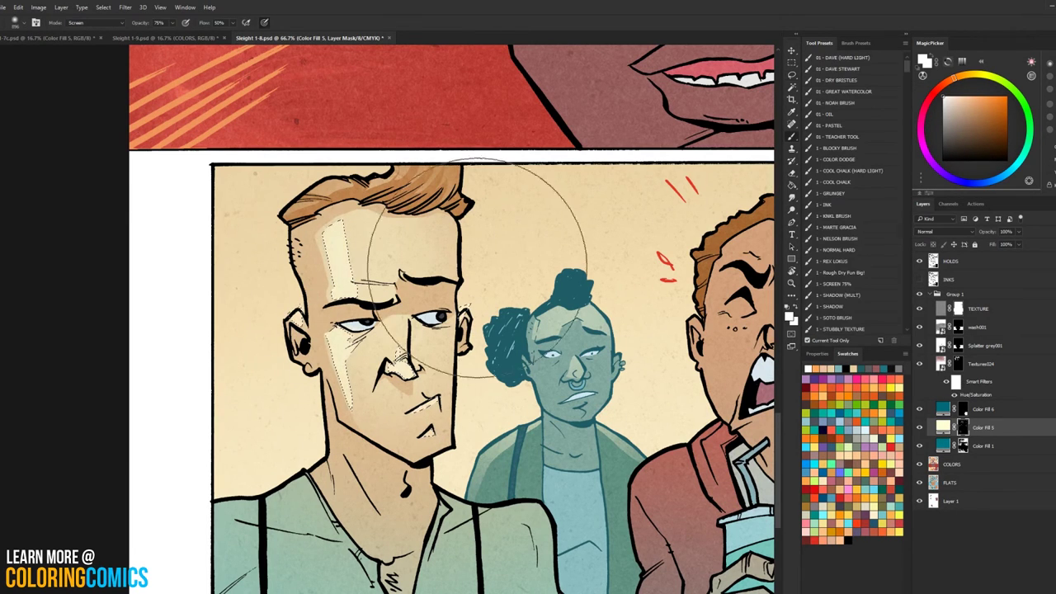
pyautogui.hotkey('ctrl', 'd')
# Step: Try a highlight on the side of the quiffed man's neck, lassoed, limited by the COLORS layer and painted on the Color Fill 5 mask
pyautogui.click(792, 283)
pyautogui.keyDown('alt'); pyautogui.click(520, 318); pyautogui.keyUp('alt')
pyautogui.keyDown('alt'); pyautogui.click(519, 319); pyautogui.keyUp('alt')
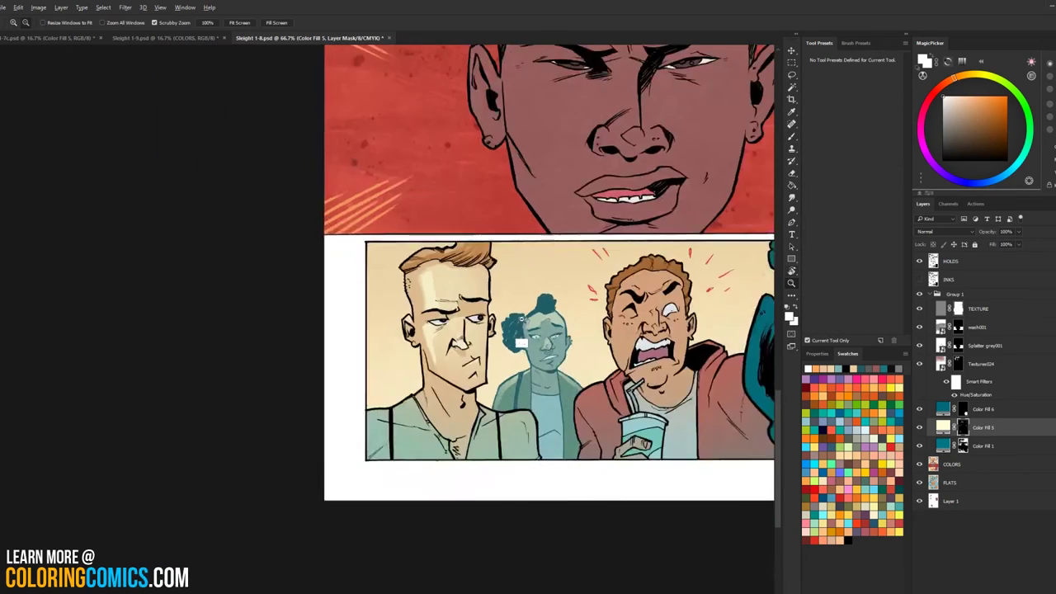
pyautogui.keyDown('alt'); pyautogui.click(521, 318); pyautogui.keyUp('alt')
pyautogui.moveTo(547, 304); pyautogui.dragTo(407, 205)
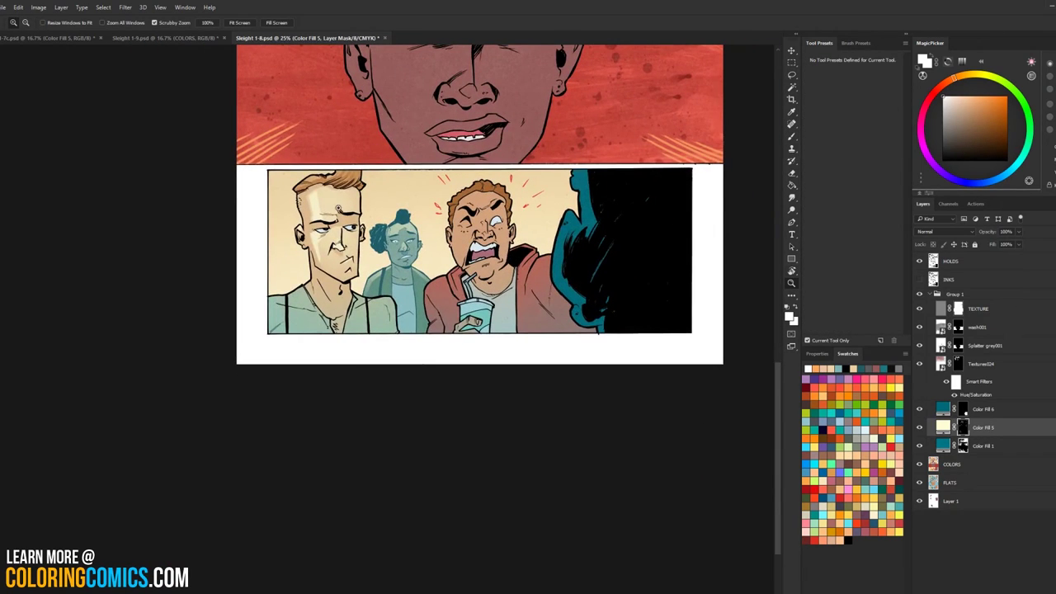
pyautogui.moveTo(333, 255); pyautogui.dragTo(333, 255)
pyautogui.press('l')
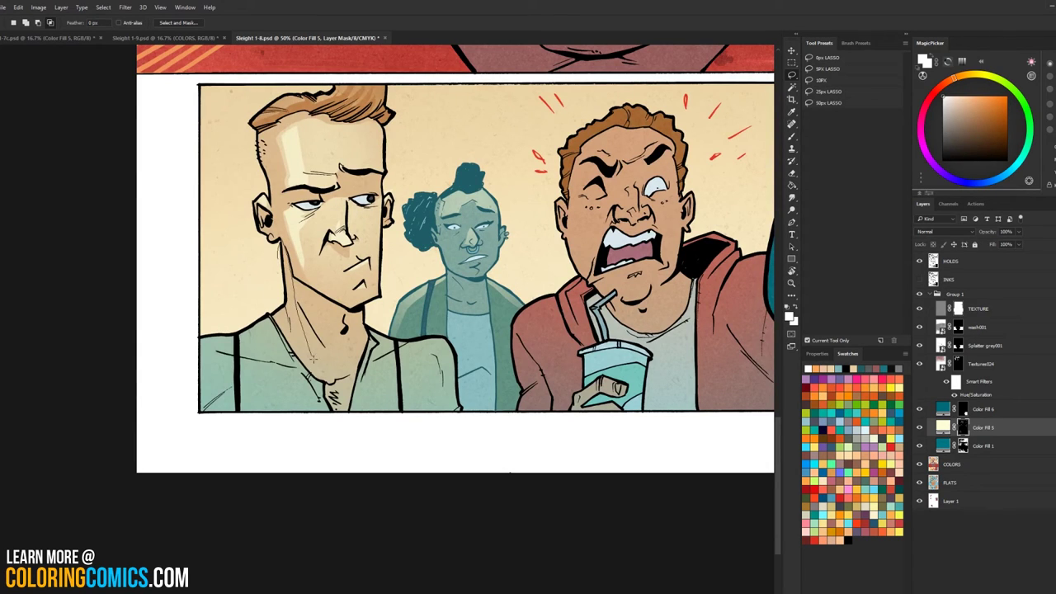
pyautogui.moveTo(269, 247); pyautogui.dragTo(271, 249)
pyautogui.press('w')
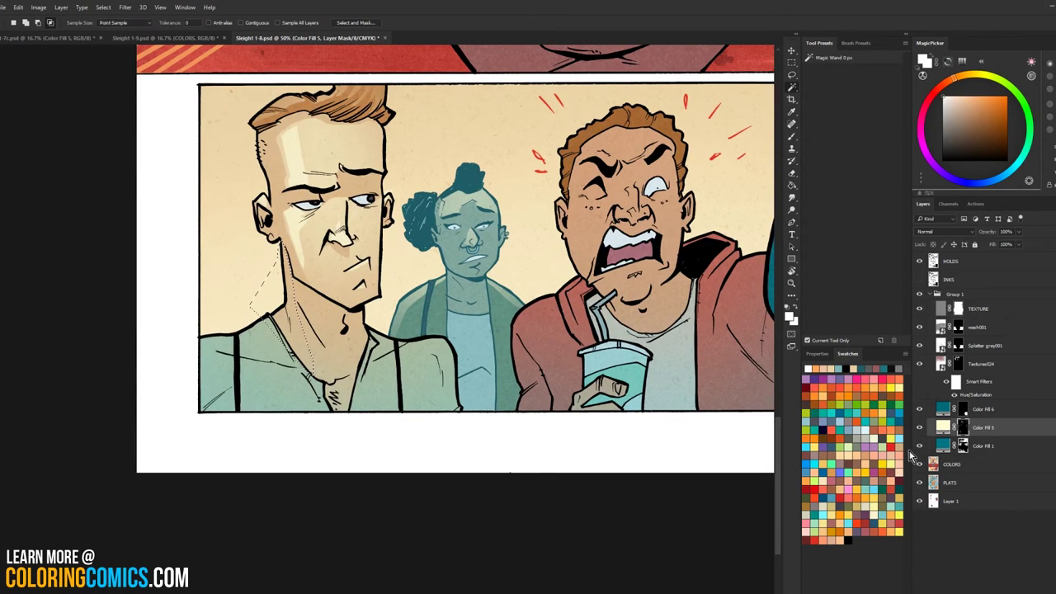
pyautogui.click(940, 464)
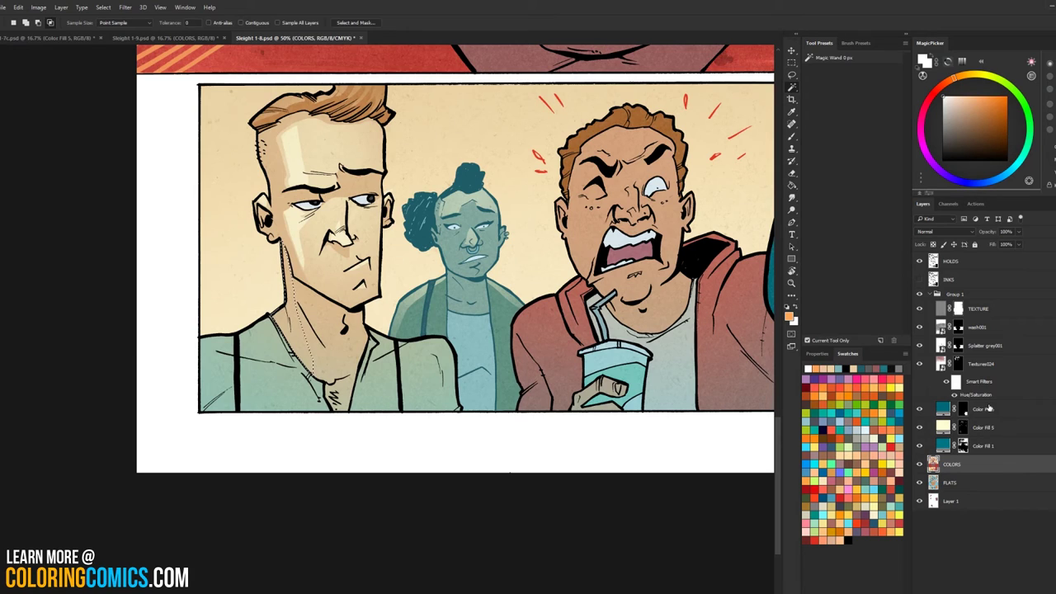
pyautogui.click(962, 427)
pyautogui.press('b')
pyautogui.moveTo(289, 234)
pyautogui.mouseDown()
pyautogui.moveTo(283, 353)
pyautogui.moveTo(298, 251)
pyautogui.mouseUp()
pyautogui.hotkey('ctrl', 'd')
pyautogui.press('l')
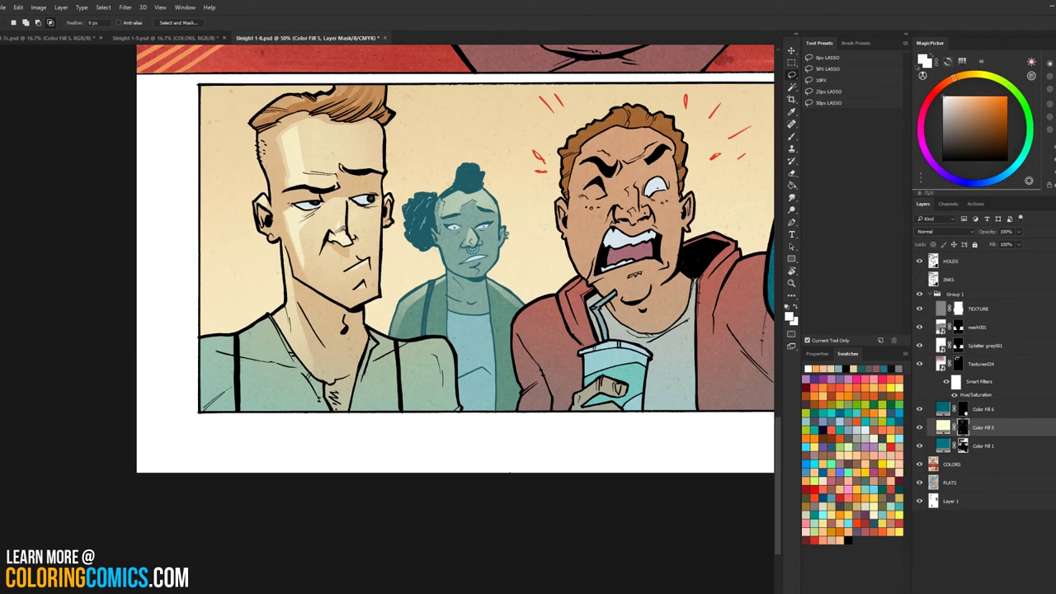
# Step: Undo the neck highlight and clear the restored selection
pyautogui.click(791, 283)
pyautogui.keyDown('alt'); pyautogui.click(693, 317); pyautogui.keyUp('alt')
pyautogui.keyDown('alt'); pyautogui.click(676, 313); pyautogui.keyUp('alt')
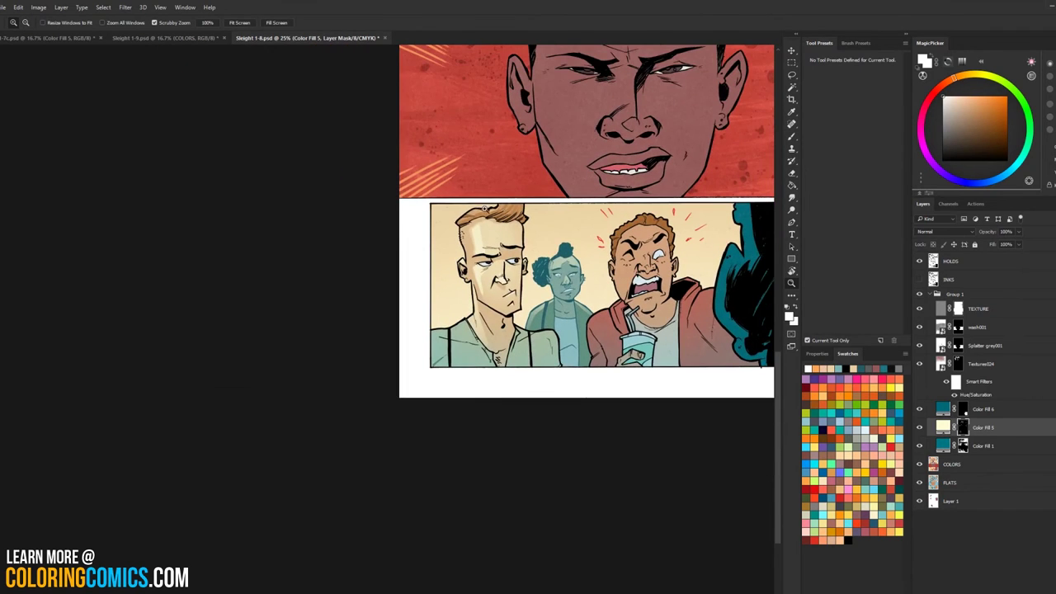
pyautogui.moveTo(515, 258); pyautogui.dragTo(474, 224)
pyautogui.click(435, 210)
pyautogui.click(437, 210)
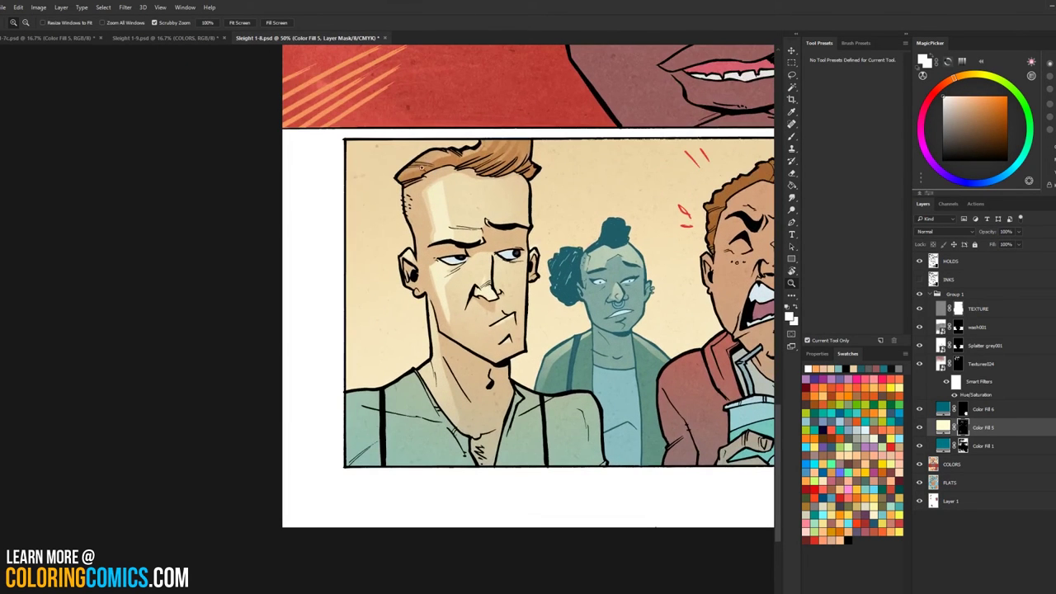
pyautogui.hotkey('ctrl', 'alt', 'z')
pyautogui.hotkey('ctrl', 'alt', 'z')
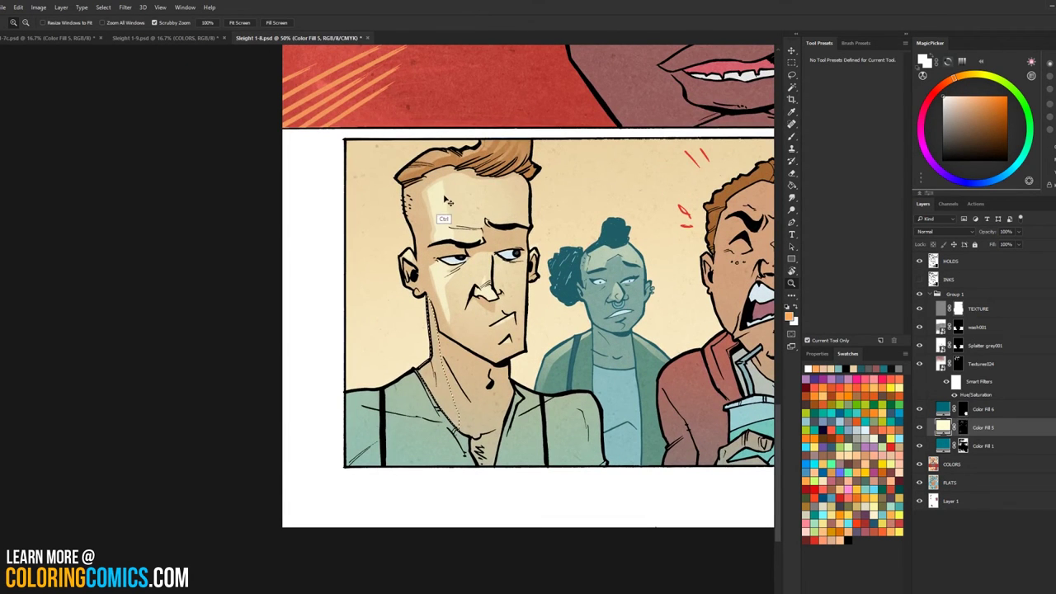
pyautogui.hotkey('ctrl', 'd')
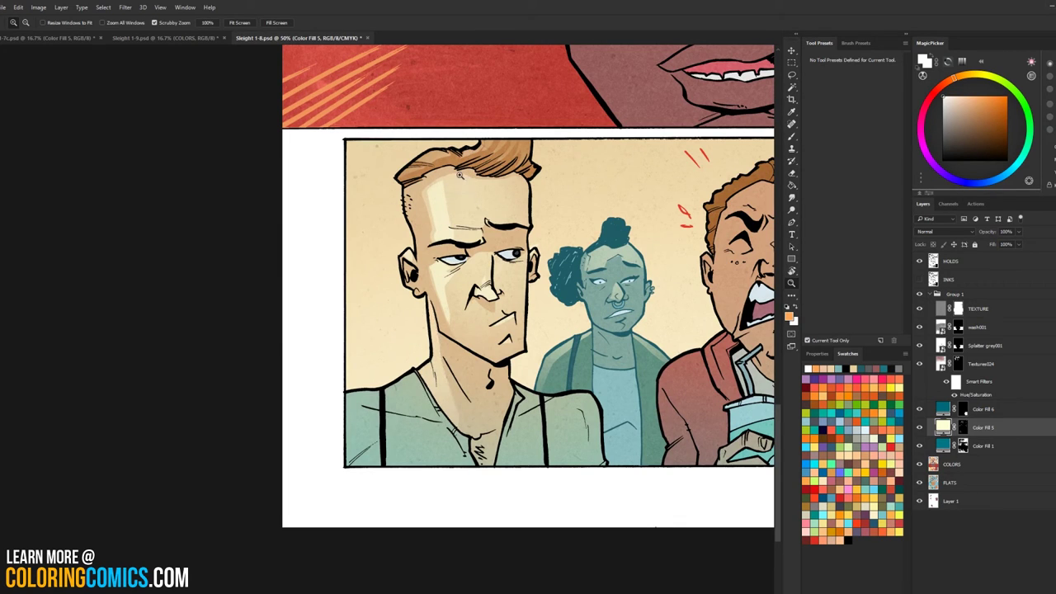
# Step: Lasso the side of the quiffed man's face from temple to jaw, limit it to the skin, and paint its highlight on the Color Fill 5 mask
pyautogui.press('l')
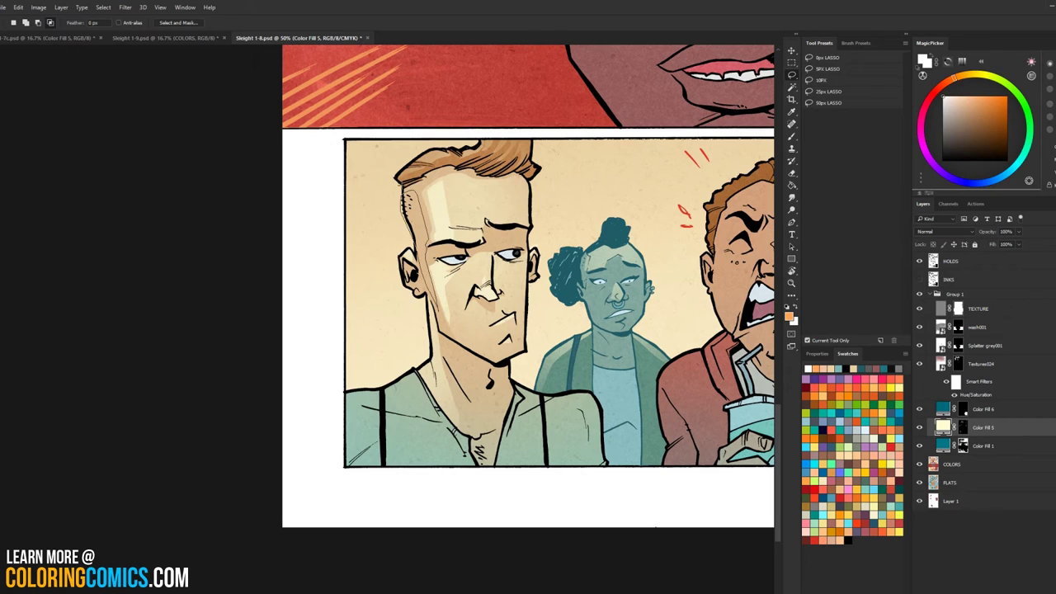
pyautogui.press('b')
pyautogui.click(409, 293)
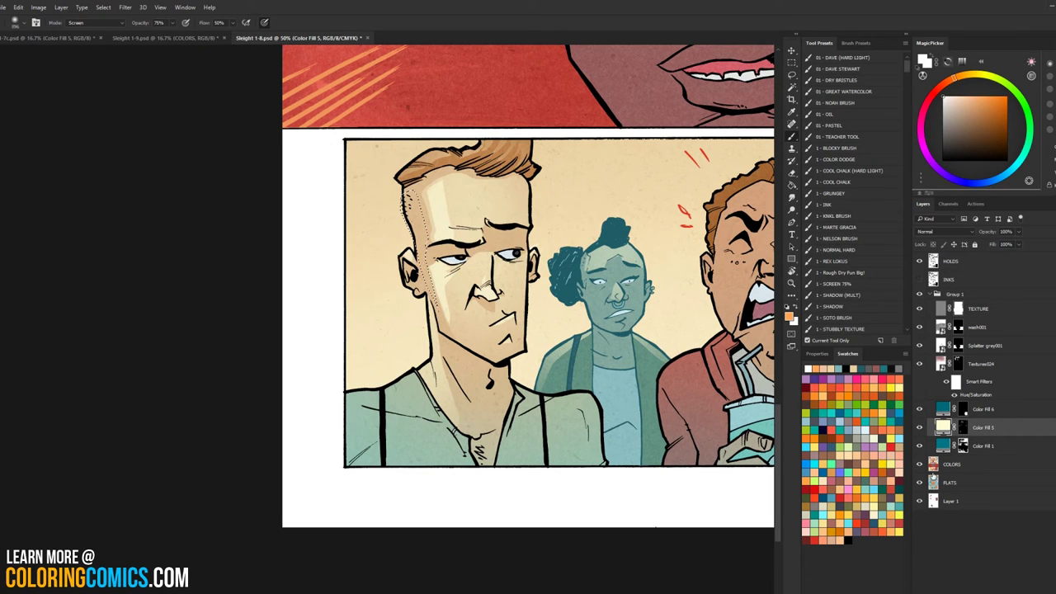
pyautogui.click(951, 464)
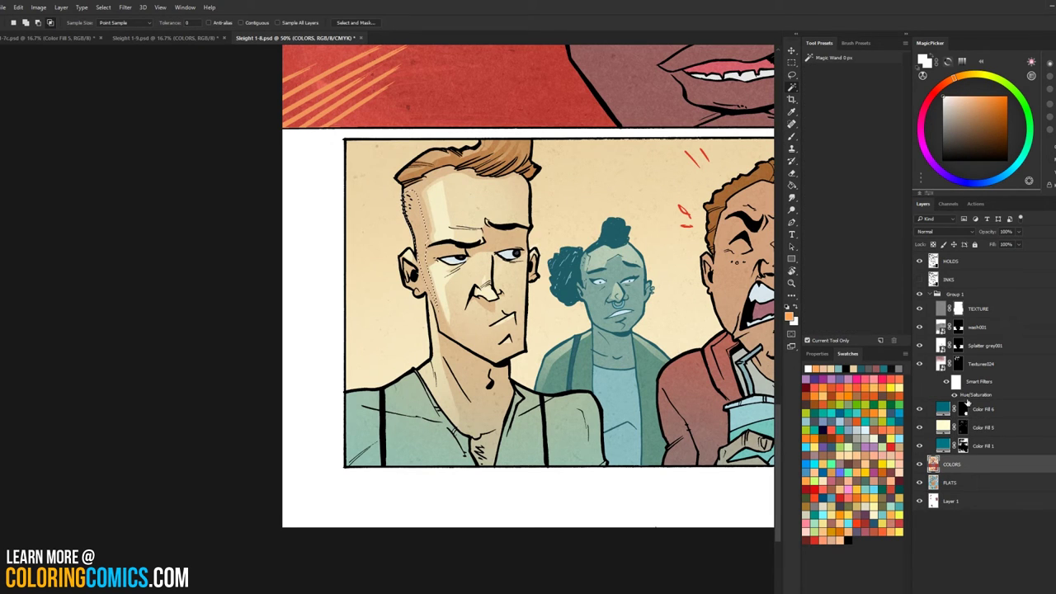
pyautogui.click(958, 421)
pyautogui.press('b')
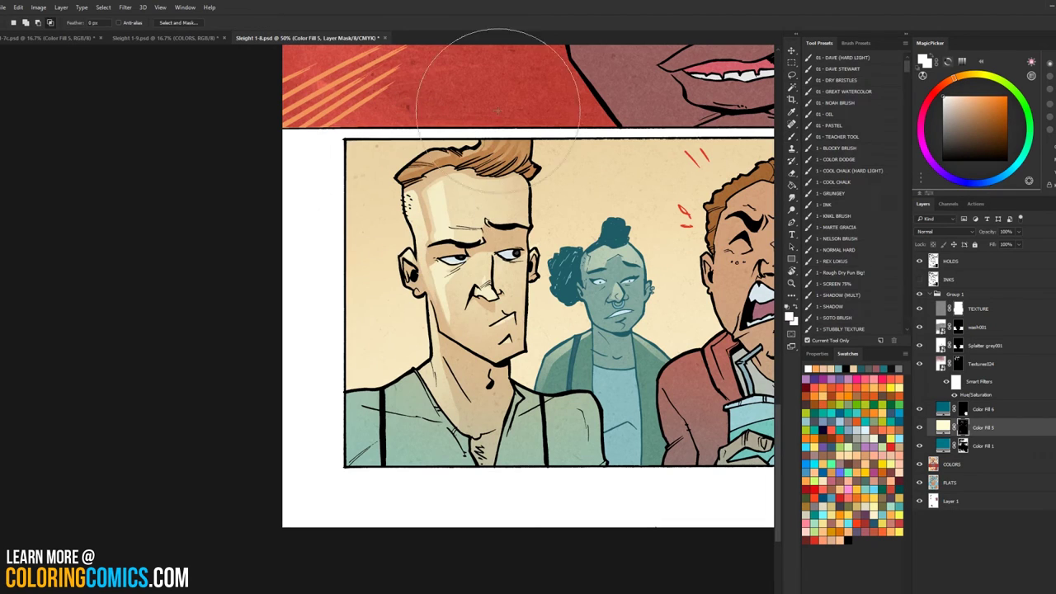
pyautogui.press('l')
# Step: Review the quiffed man's highlights against the whole page and the rest of the bottom panel
pyautogui.click(792, 286)
pyautogui.keyDown('alt'); pyautogui.click(534, 322); pyautogui.keyUp('alt')
pyautogui.keyDown('alt'); pyautogui.click(534, 321); pyautogui.keyUp('alt')
pyautogui.keyDown('alt'); pyautogui.click(534, 321); pyautogui.keyUp('alt')
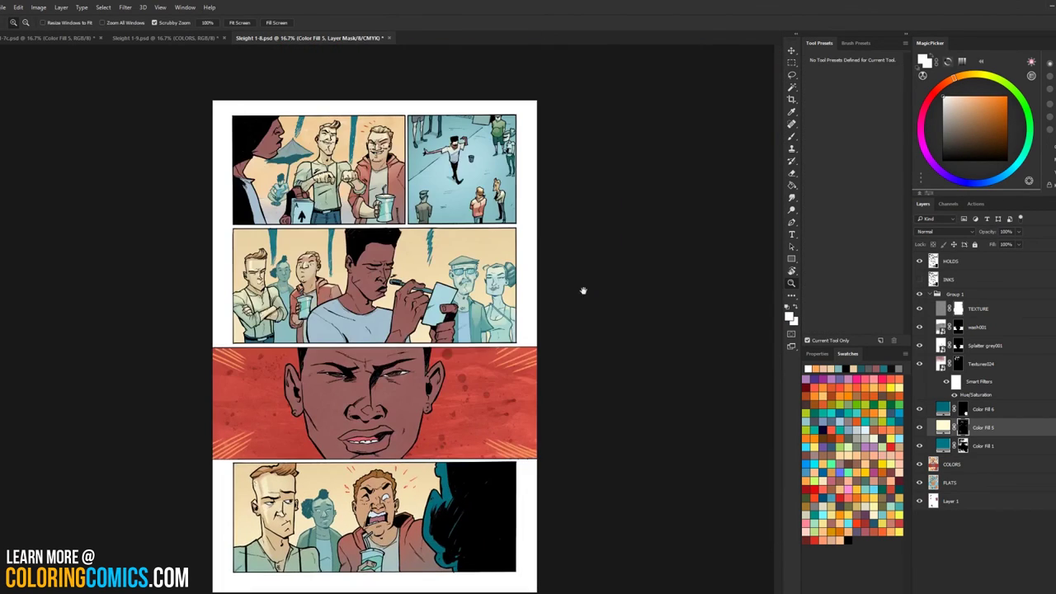
pyautogui.click(371, 456)
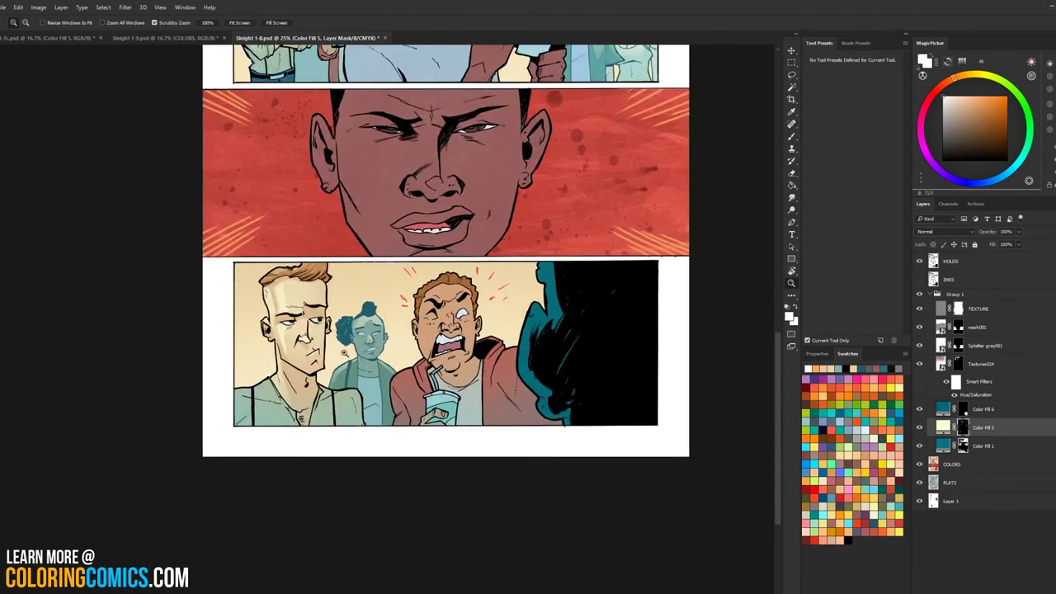
pyautogui.click(345, 353)
pyautogui.moveTo(345, 353); pyautogui.dragTo(471, 222)
pyautogui.click(445, 231)
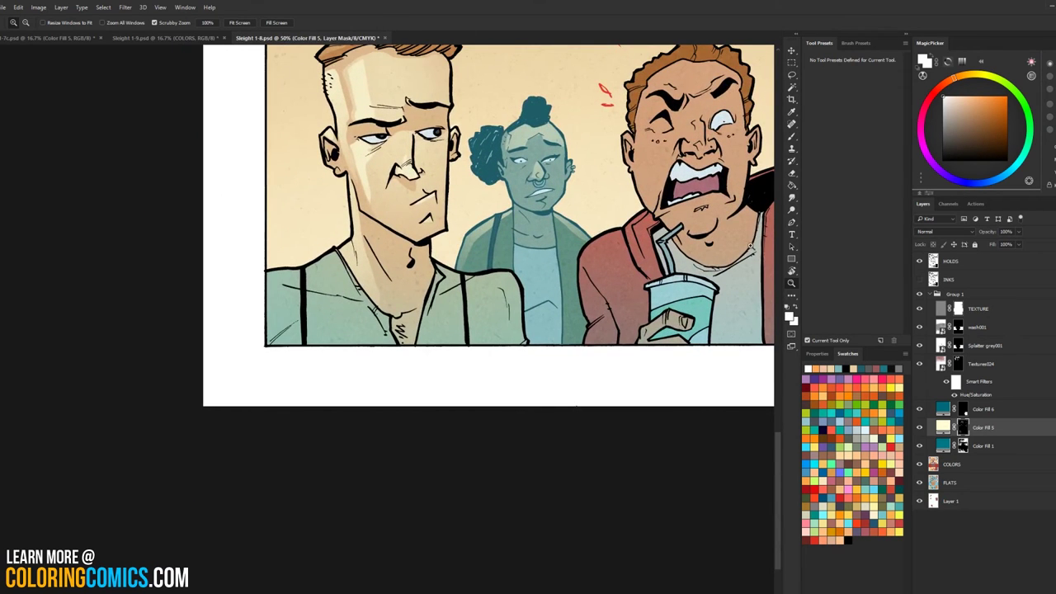
# Step: Lasso the tops of the quiffed man's shoulders, limit the selection to his shirt, and paint the highlights on the Color Fill 5 mask
pyautogui.press('l')
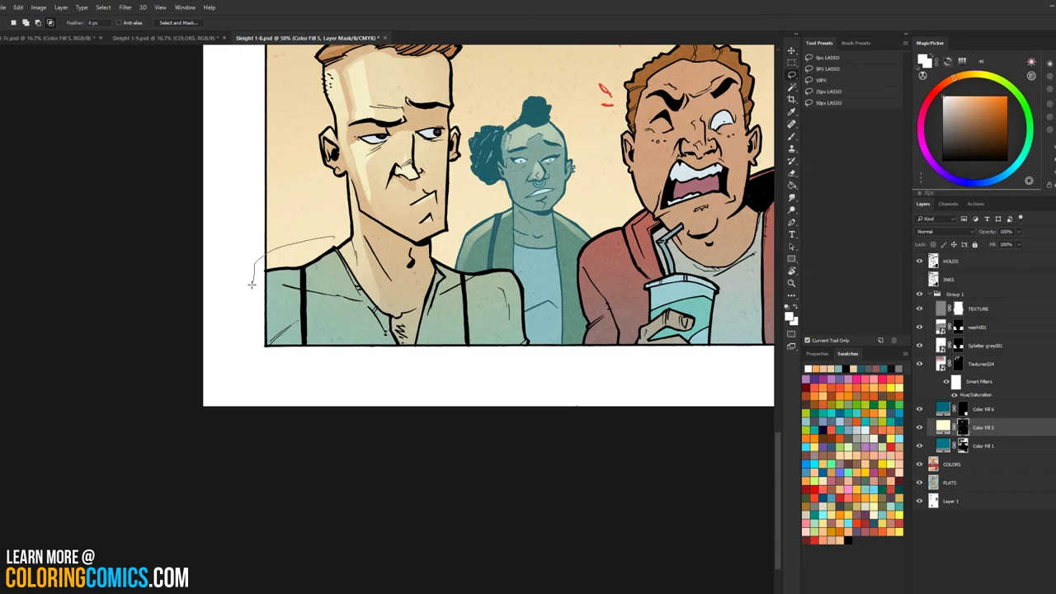
pyautogui.moveTo(252, 284)
pyautogui.mouseDown()
pyautogui.moveTo(330, 240)
pyautogui.moveTo(246, 257)
pyautogui.moveTo(262, 279)
pyautogui.mouseUp()
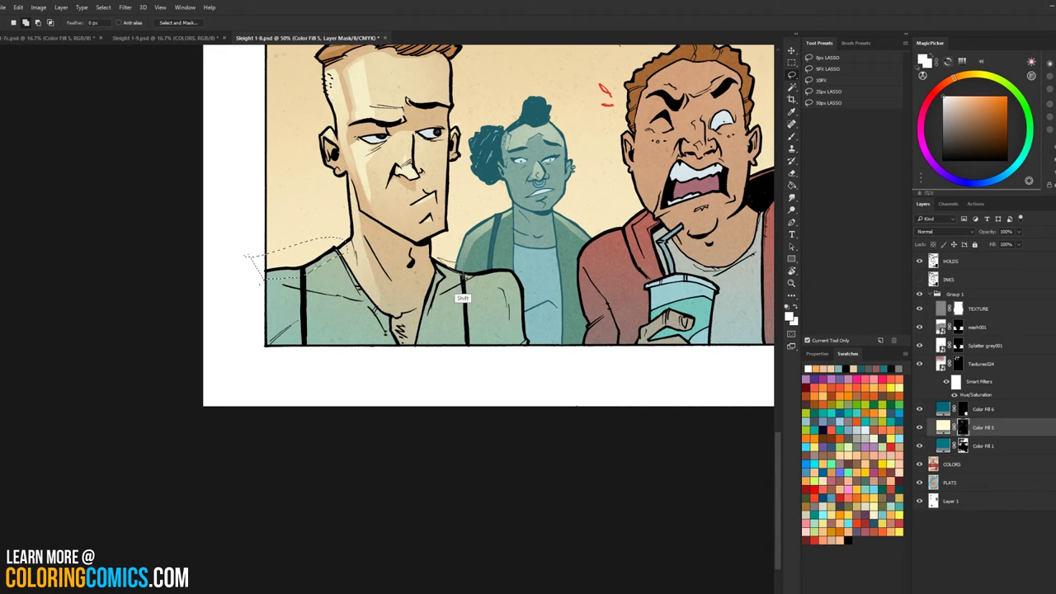
pyautogui.moveTo(468, 302)
pyautogui.mouseDown()
pyautogui.moveTo(487, 306)
pyautogui.moveTo(514, 342)
pyautogui.moveTo(479, 271)
pyautogui.moveTo(464, 280)
pyautogui.mouseUp()
pyautogui.click(952, 464)
pyautogui.press('w')
pyautogui.click(477, 283)
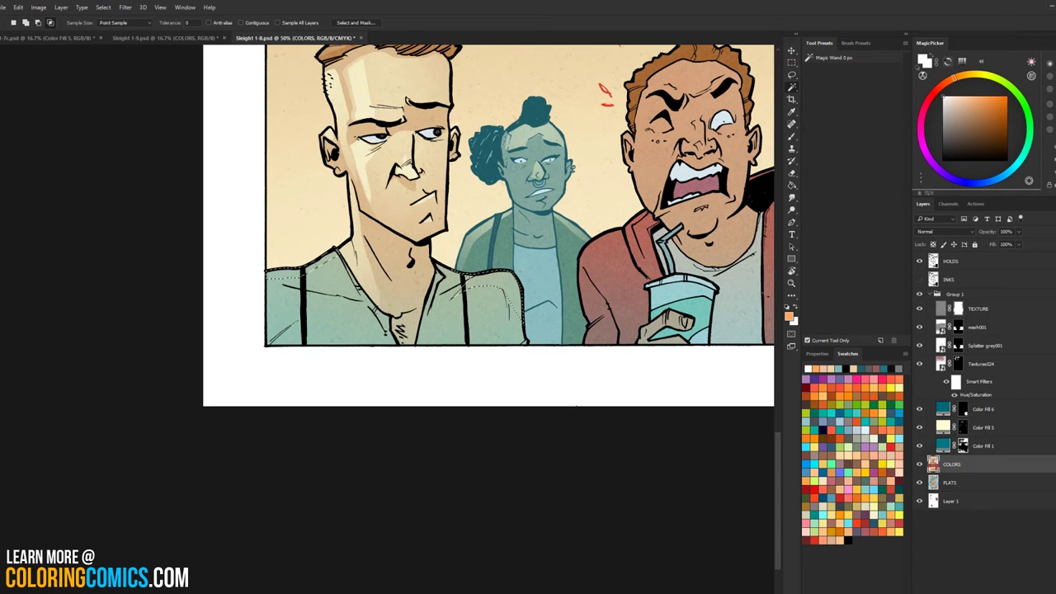
pyautogui.click(968, 436)
pyautogui.press('b')
pyautogui.hotkey('ctrl', 'd')
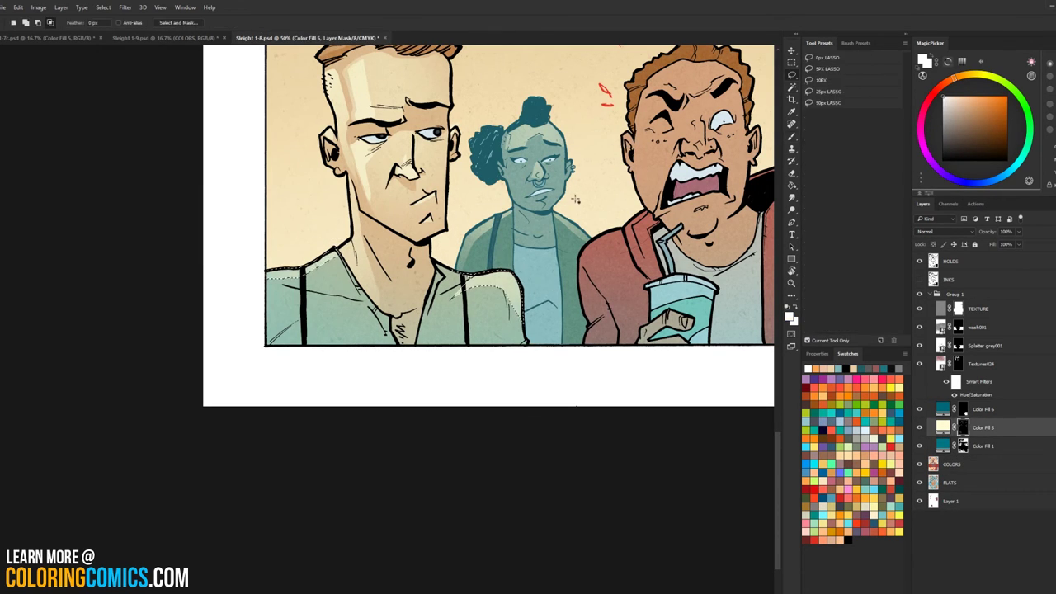
# Step: Lasso the outer curls of the shouting man's hair, limit the selection to the hair colour, and paint its highlights on the Color Fill 5 mask
pyautogui.click(792, 285)
pyautogui.moveTo(726, 302)
pyautogui.mouseDown()
pyautogui.moveTo(689, 302)
pyautogui.moveTo(726, 301)
pyautogui.mouseUp()
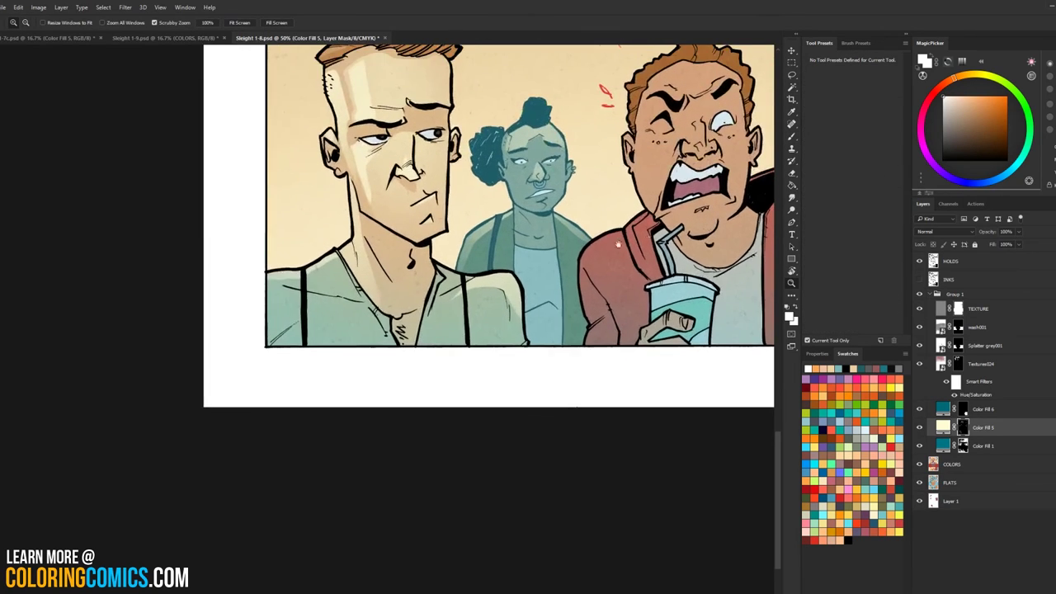
pyautogui.moveTo(618, 243); pyautogui.dragTo(404, 376)
pyautogui.click(452, 231)
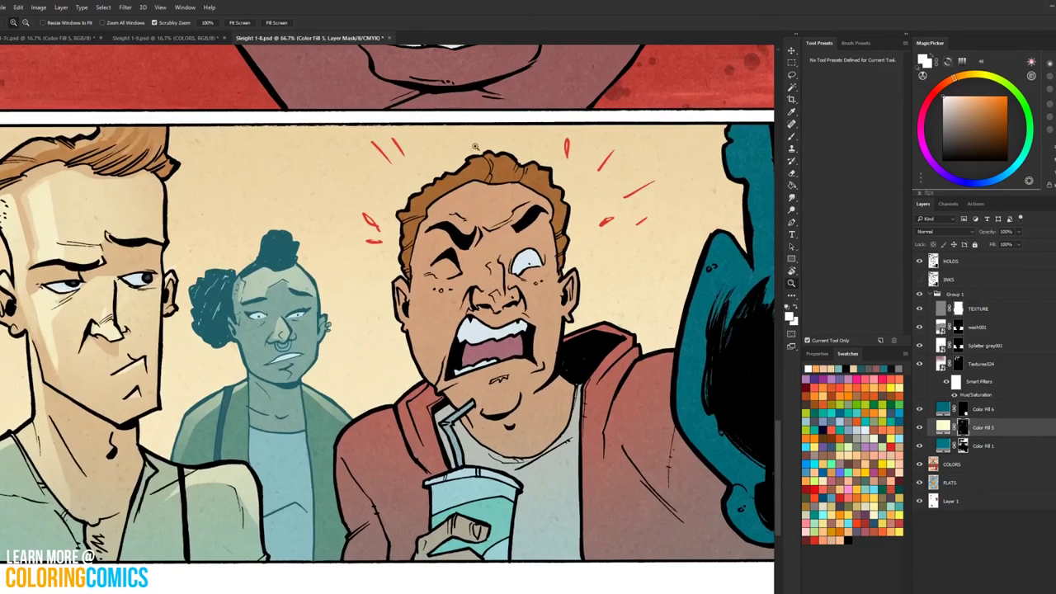
pyautogui.press('l')
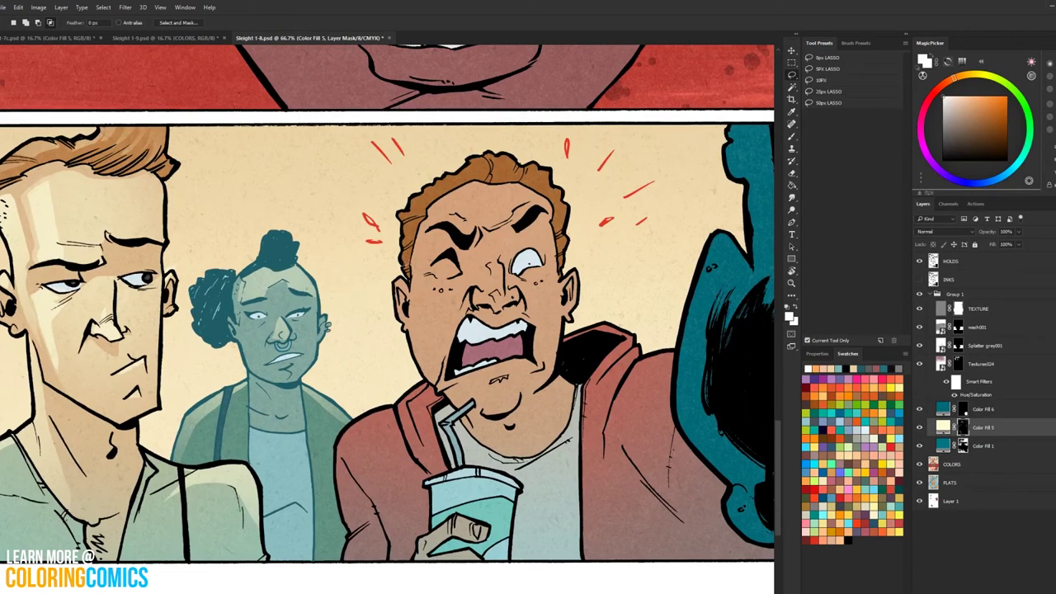
pyautogui.moveTo(403, 257)
pyautogui.mouseDown()
pyautogui.moveTo(419, 234)
pyautogui.moveTo(401, 220)
pyautogui.moveTo(430, 186)
pyautogui.moveTo(513, 153)
pyautogui.moveTo(557, 174)
pyautogui.moveTo(559, 221)
pyautogui.moveTo(575, 221)
pyautogui.moveTo(564, 251)
pyautogui.mouseUp()
pyautogui.click(957, 465)
pyautogui.press('w')
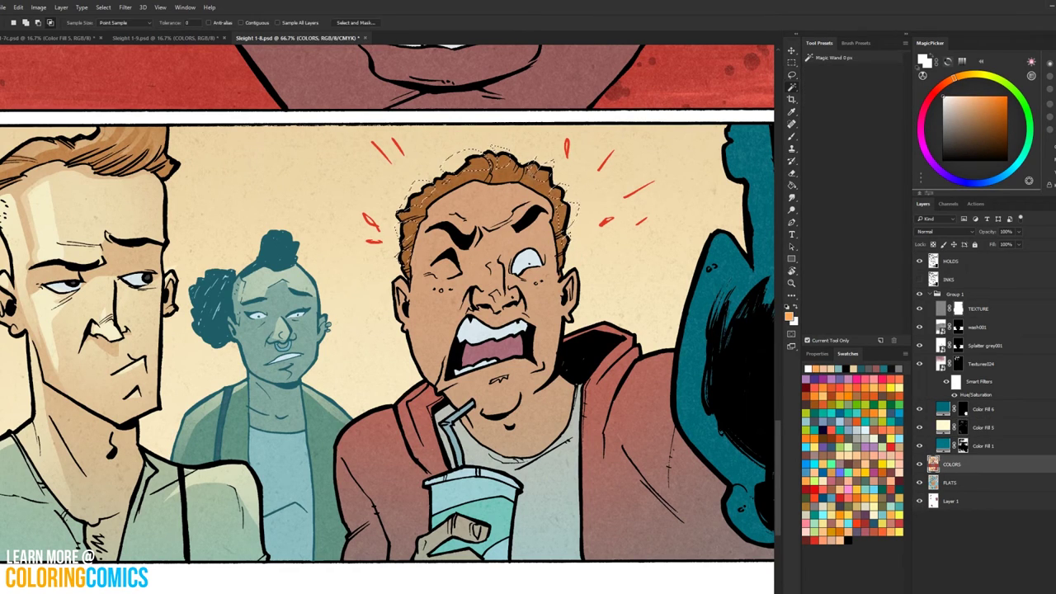
pyautogui.moveTo(964, 427); pyautogui.dragTo(947, 365)
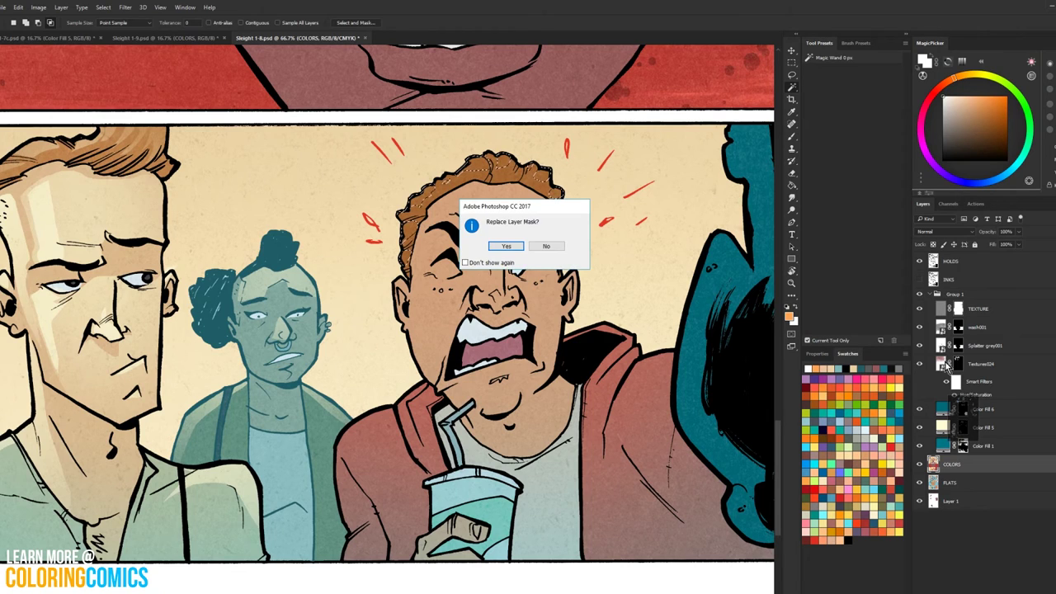
pyautogui.click(546, 246)
pyautogui.click(982, 427)
pyautogui.press('b')
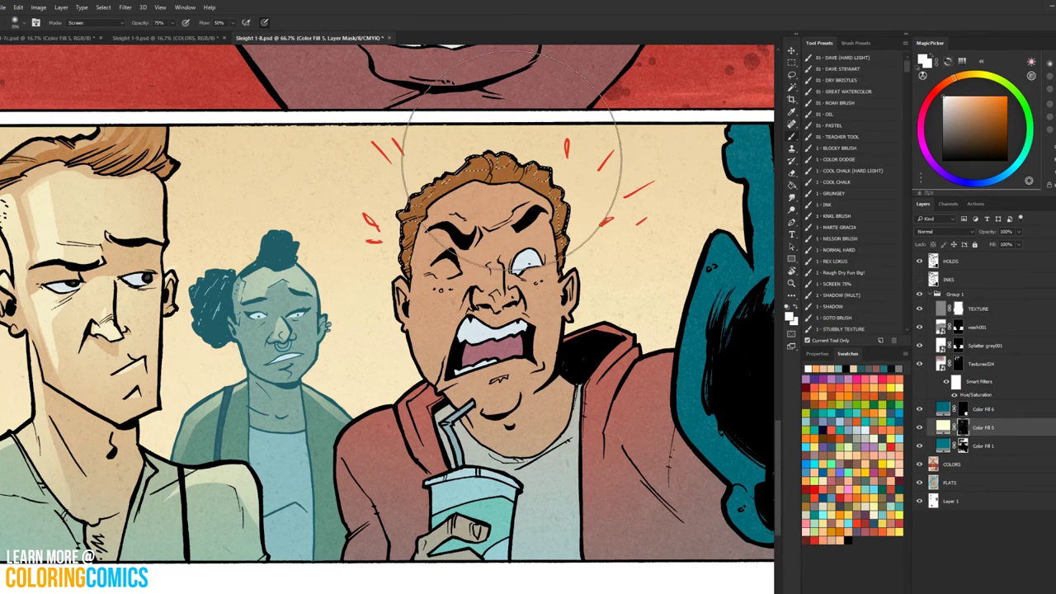
# Step: Lasso further shapes across the shouting man's crown and paint extra hair highlights on the Color Fill 5 mask
pyautogui.press('l')
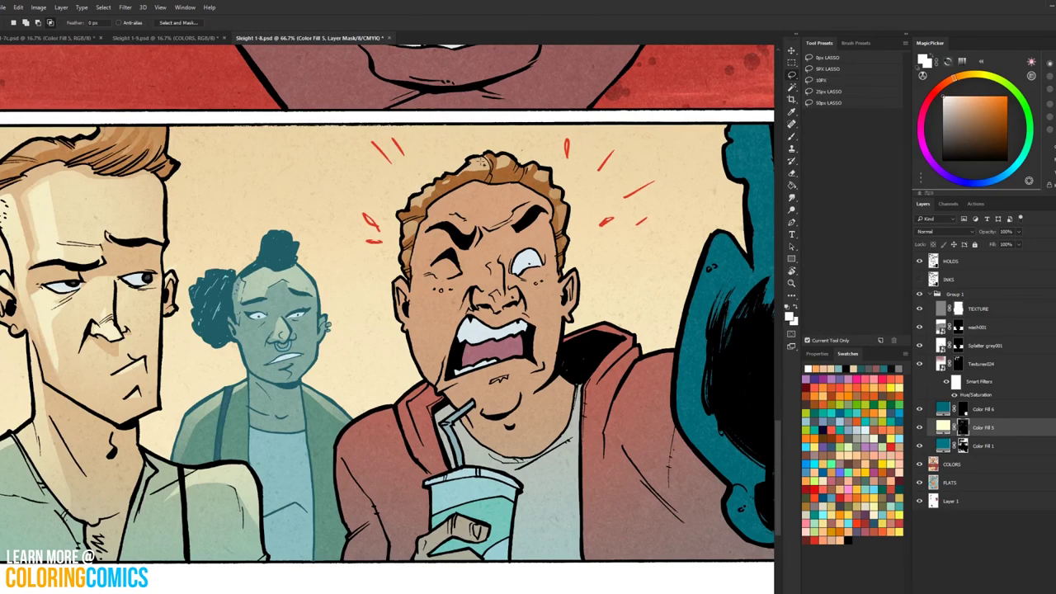
pyautogui.moveTo(488, 168)
pyautogui.mouseDown()
pyautogui.moveTo(525, 165)
pyautogui.moveTo(529, 150)
pyautogui.moveTo(401, 214)
pyautogui.mouseUp()
pyautogui.press('b')
pyautogui.press('l')
# Step: Lasso the shouting man's forehead above the brows and add the lower face from the eyes down to the chin, including the ears
pyautogui.click(791, 286)
pyautogui.keyDown('alt'); pyautogui.click(578, 300); pyautogui.keyUp('alt')
pyautogui.keyDown('alt'); pyautogui.click(578, 300); pyautogui.keyUp('alt')
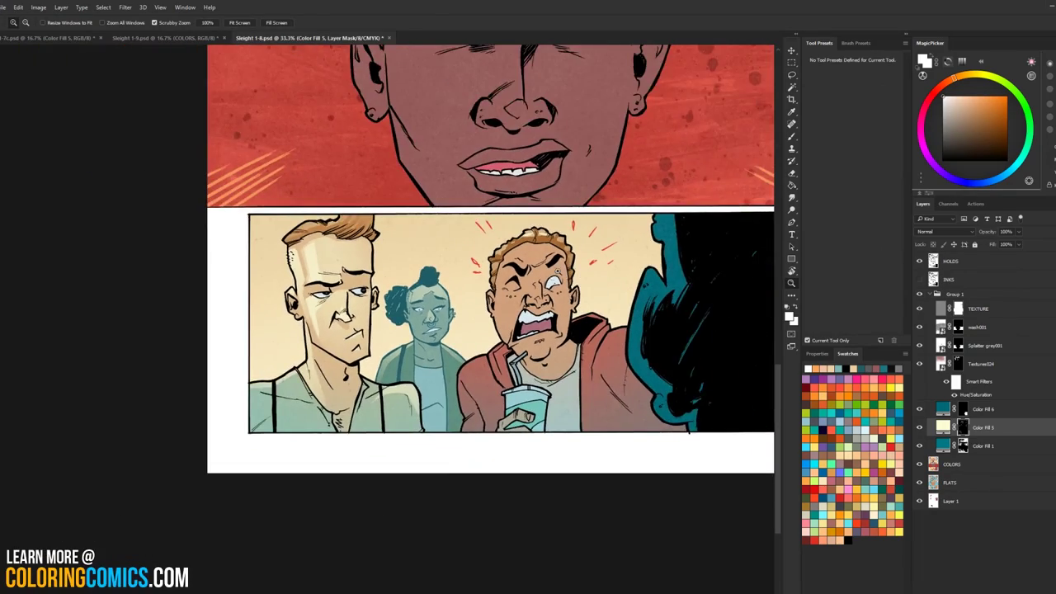
pyautogui.moveTo(555, 280); pyautogui.dragTo(530, 232)
pyautogui.click(528, 254)
pyautogui.click(509, 182)
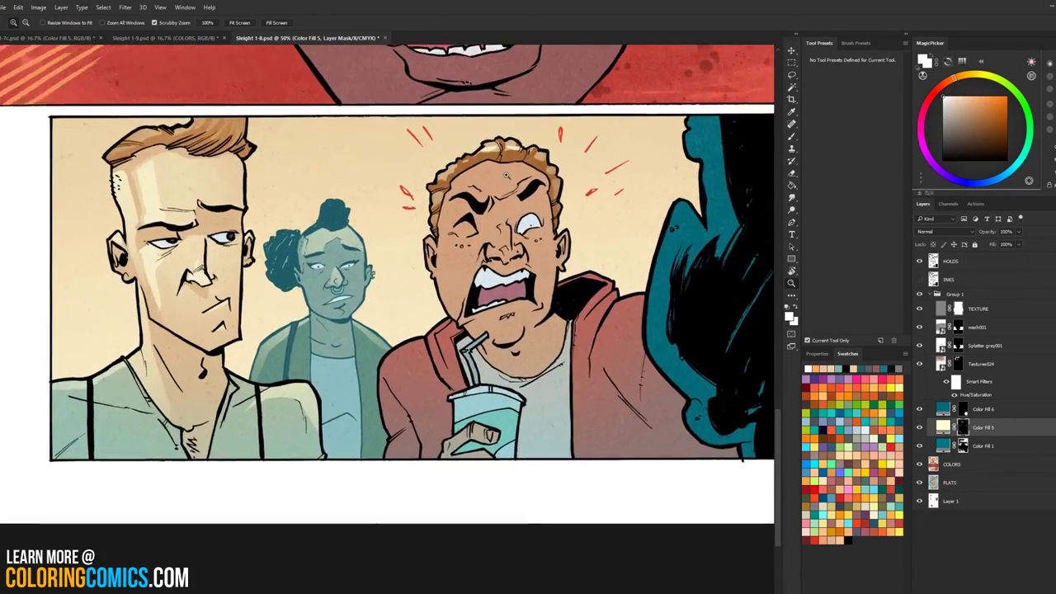
pyautogui.click(508, 150)
pyautogui.press('l')
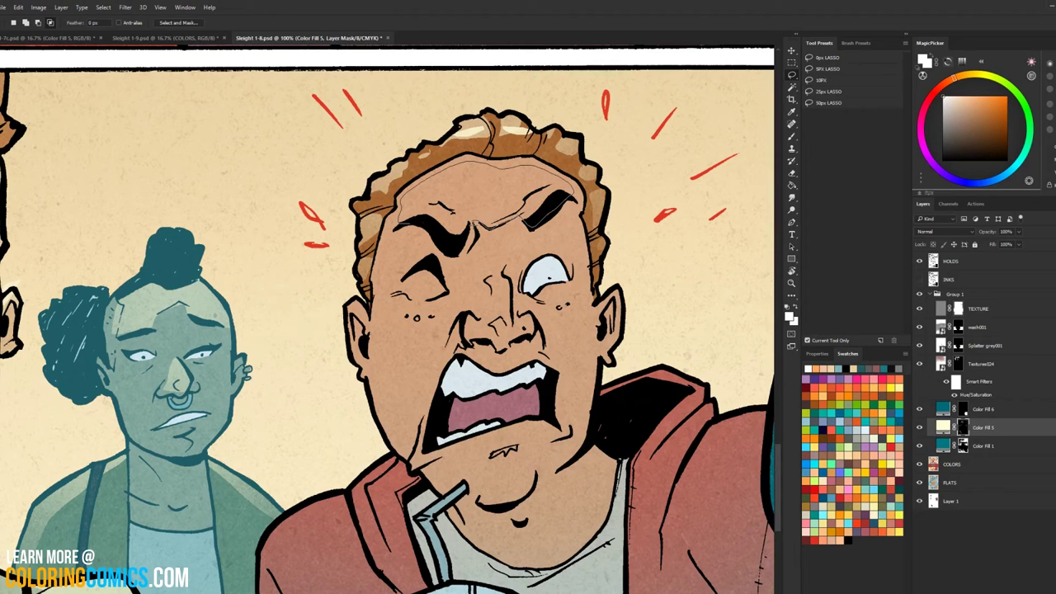
pyautogui.moveTo(414, 218); pyautogui.dragTo(410, 221)
pyautogui.press('shift')
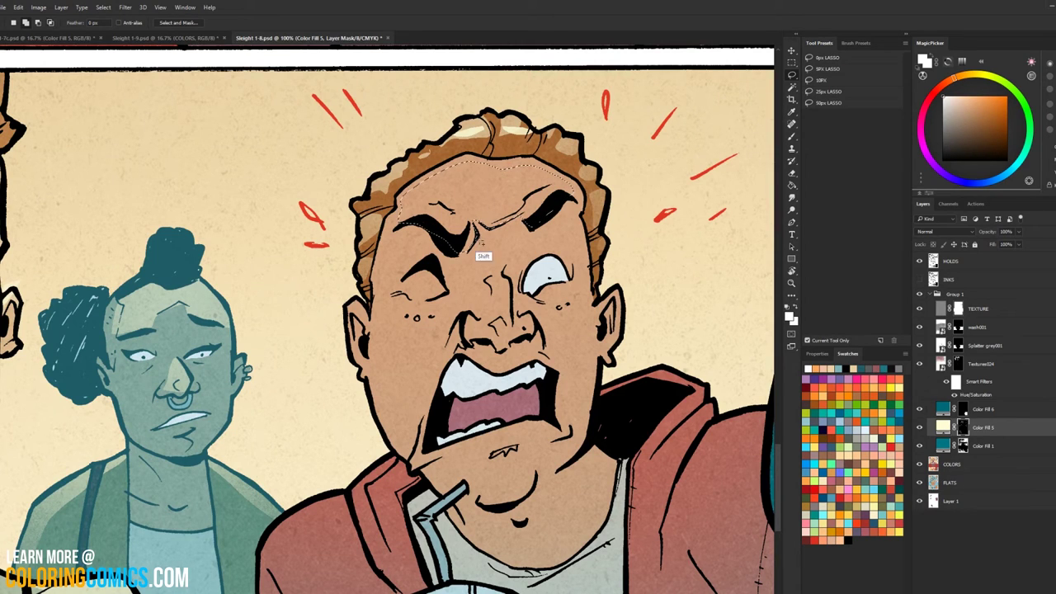
pyautogui.moveTo(384, 294)
pyautogui.mouseDown()
pyautogui.moveTo(418, 281)
pyautogui.moveTo(446, 292)
pyautogui.moveTo(446, 277)
pyautogui.mouseUp()
pyautogui.press('alt')
pyautogui.moveTo(385, 295)
pyautogui.mouseDown()
pyautogui.moveTo(490, 289)
pyautogui.moveTo(521, 311)
pyautogui.moveTo(593, 285)
pyautogui.moveTo(662, 309)
pyautogui.moveTo(579, 455)
pyautogui.moveTo(499, 505)
pyautogui.moveTo(417, 500)
pyautogui.moveTo(314, 370)
pyautogui.moveTo(371, 301)
pyautogui.moveTo(353, 179)
pyautogui.mouseUp()
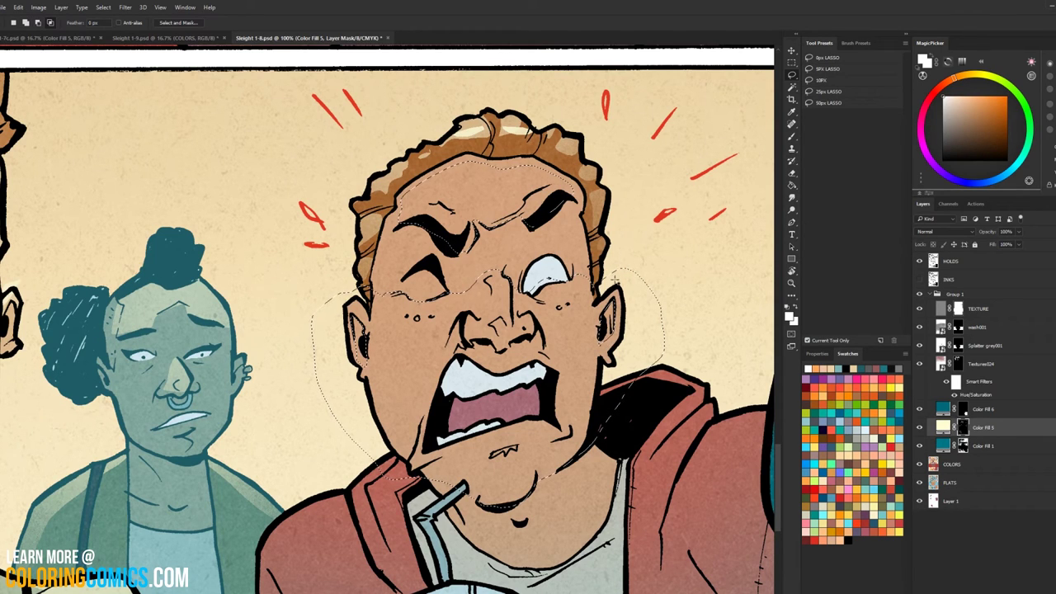
# Step: Refine the face selection's edge around the shouting man's nose and nostrils
pyautogui.hotkey('ctrl', '+')
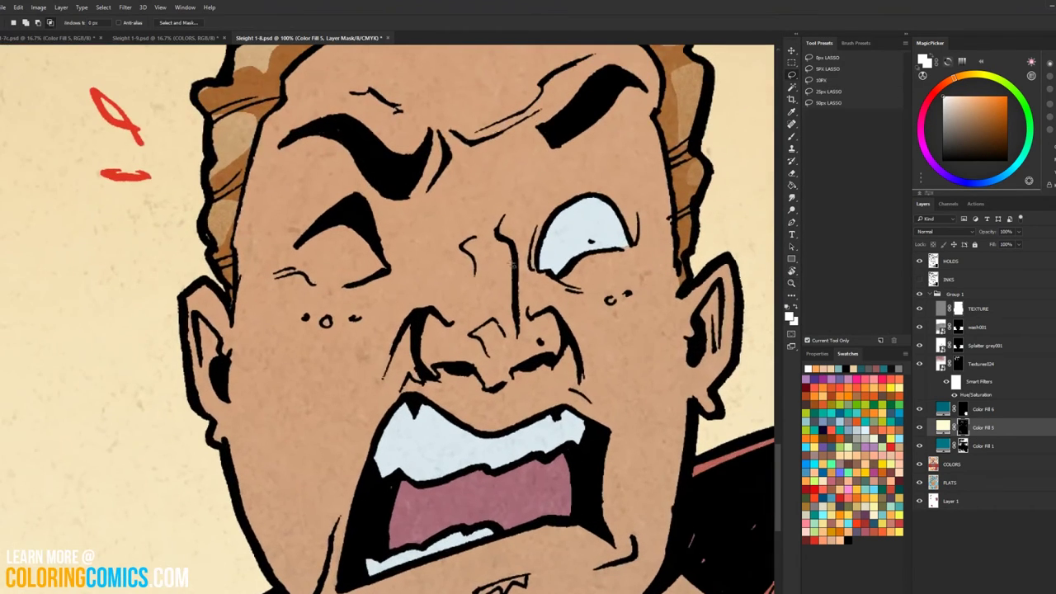
pyautogui.hotkey('ctrl', '-')
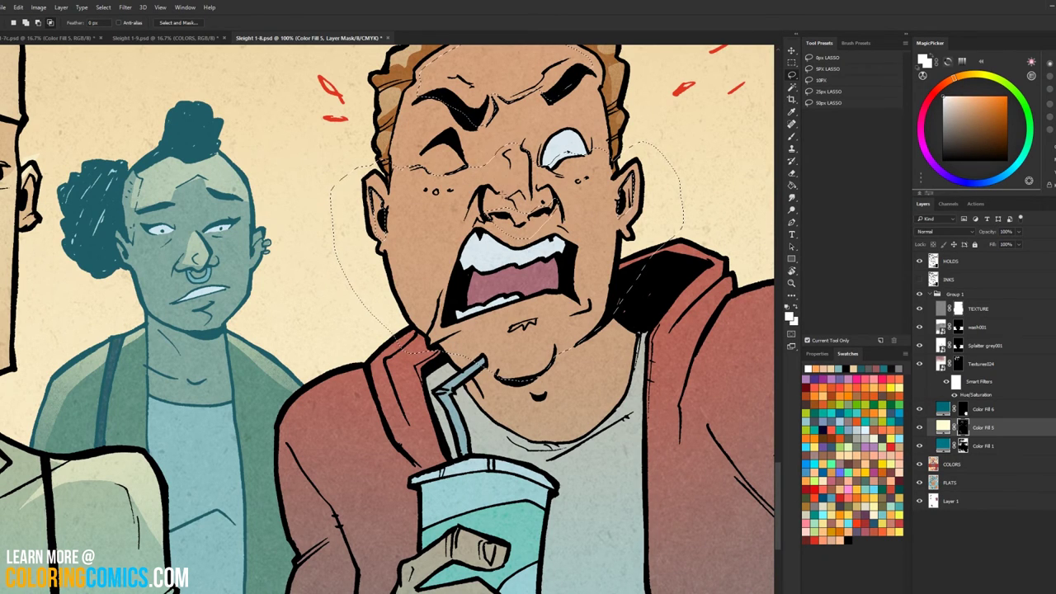
pyautogui.scroll(2, 507, 198)
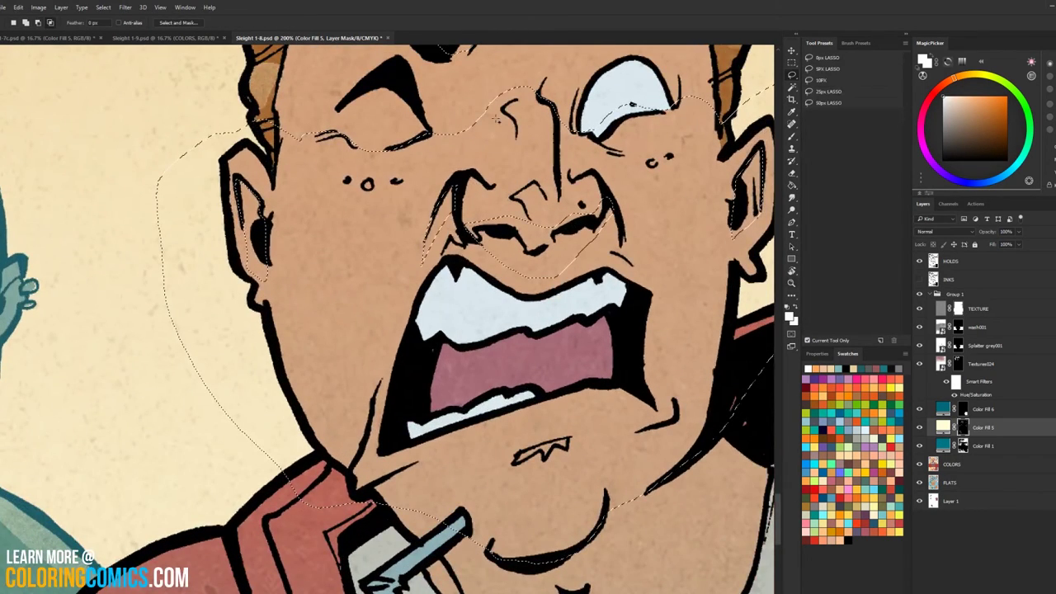
pyautogui.moveTo(591, 219)
pyautogui.mouseDown()
pyautogui.moveTo(606, 193)
pyautogui.moveTo(606, 244)
pyautogui.mouseUp()
pyautogui.moveTo(613, 201); pyautogui.dragTo(606, 197)
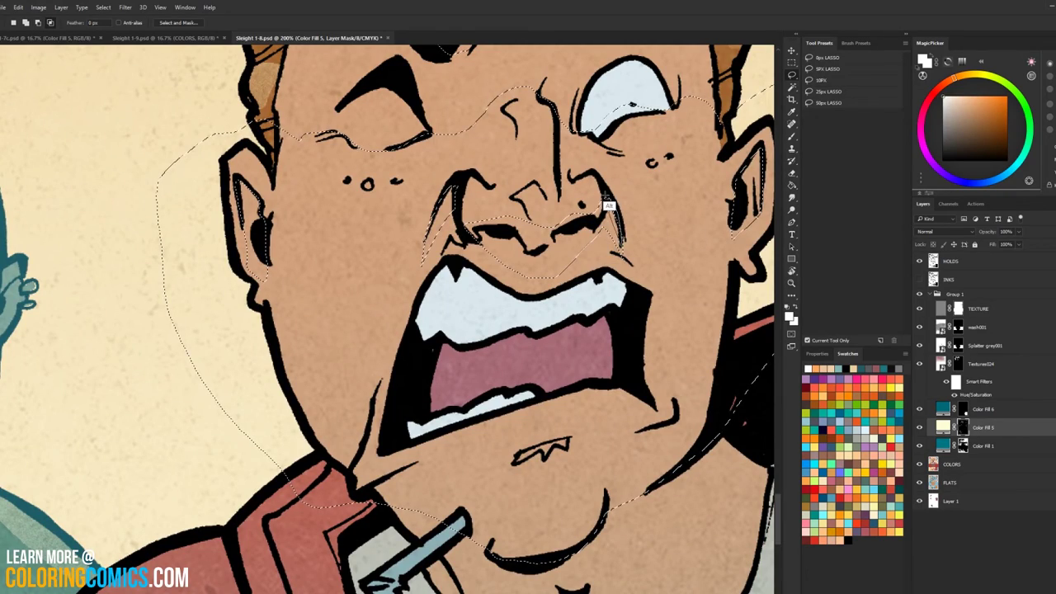
# Step: Limit the shouting man's face selection to his skin using the FLATS layer, and paint the base face highlight on the Color Fill 5 mask
pyautogui.click(792, 283)
pyautogui.keyDown('alt'); pyautogui.click(688, 311); pyautogui.keyUp('alt')
pyautogui.keyDown('alt'); pyautogui.click(683, 320); pyautogui.keyUp('alt')
pyautogui.moveTo(658, 255); pyautogui.dragTo(545, 191)
pyautogui.press('l')
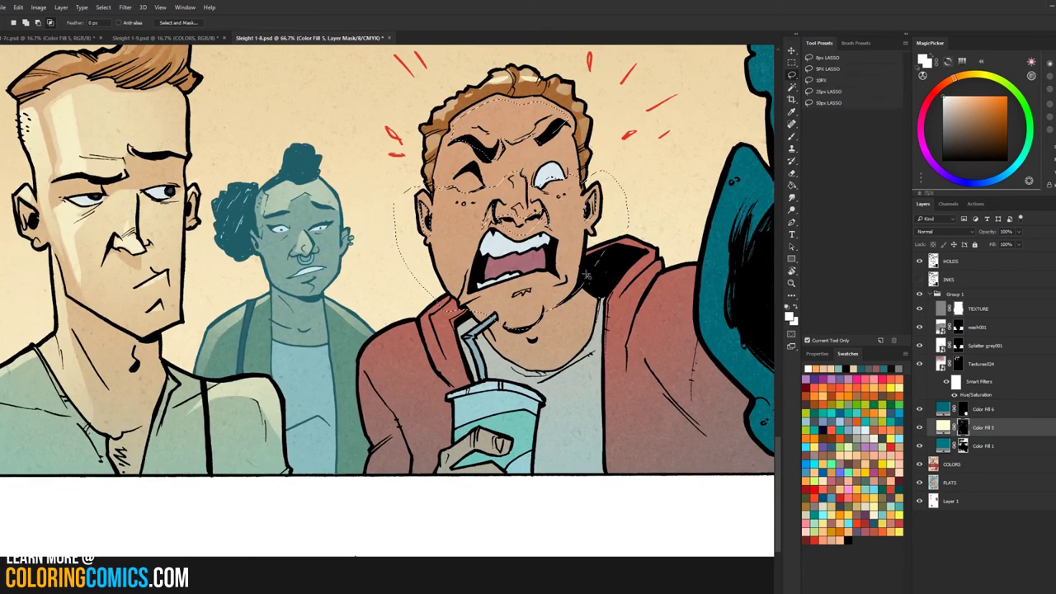
pyautogui.moveTo(586, 286); pyautogui.dragTo(537, 379)
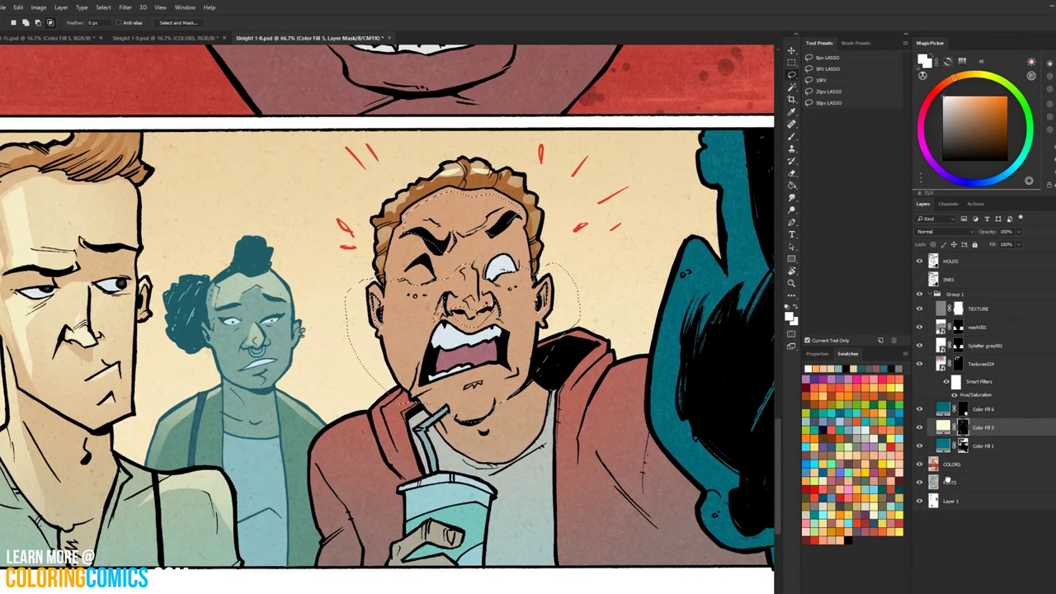
pyautogui.click(947, 481)
pyautogui.press('w')
pyautogui.click(536, 443)
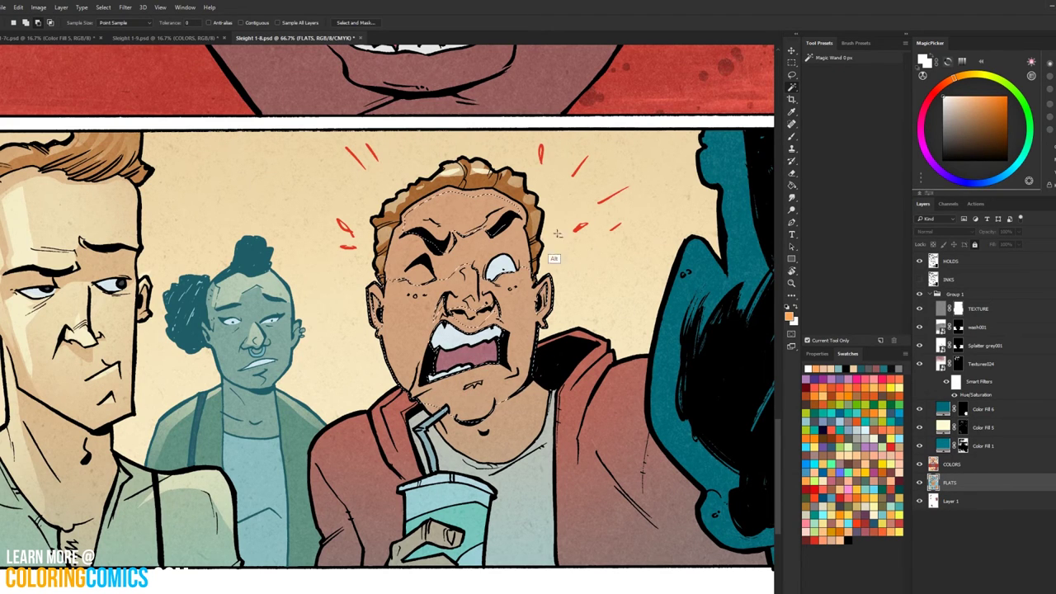
pyautogui.click(962, 427)
pyautogui.press('b')
pyautogui.hotkey('ctrl', 'h')
pyautogui.moveTo(462, 278); pyautogui.dragTo(472, 281)
pyautogui.press('l')
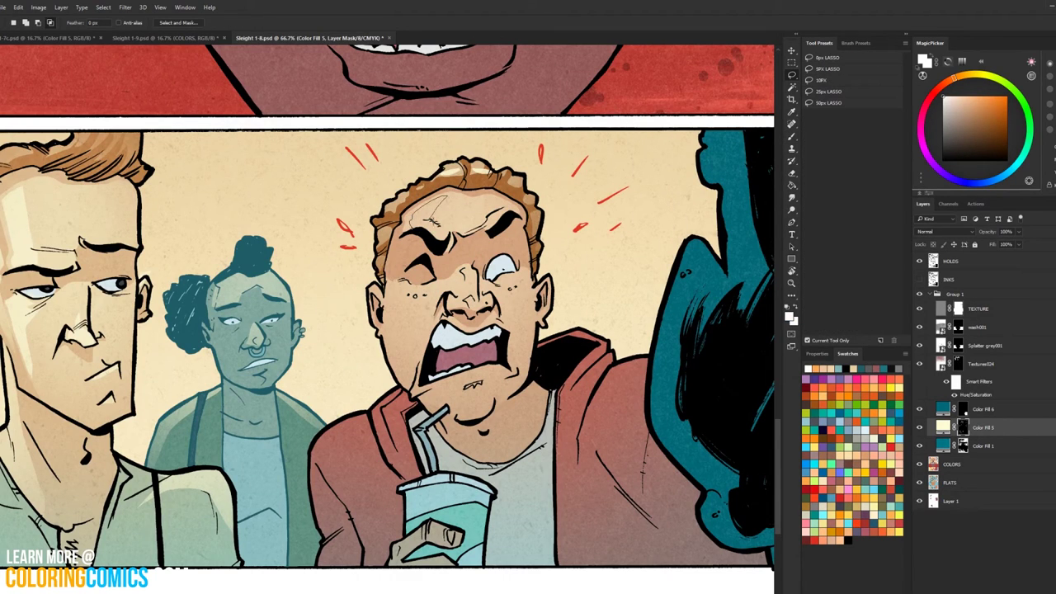
# Step: Lasso smaller shapes on the shouting man's forehead and nose and paint brighter highlights inside them
pyautogui.press('shift')
pyautogui.press('b')
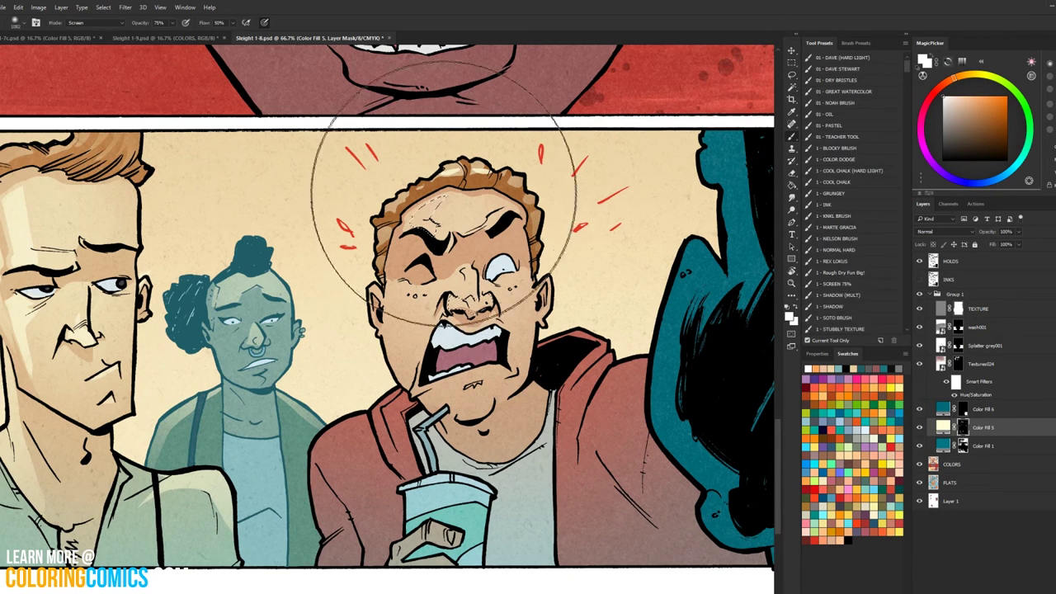
pyautogui.moveTo(443, 193); pyautogui.dragTo(447, 259)
pyautogui.press('l')
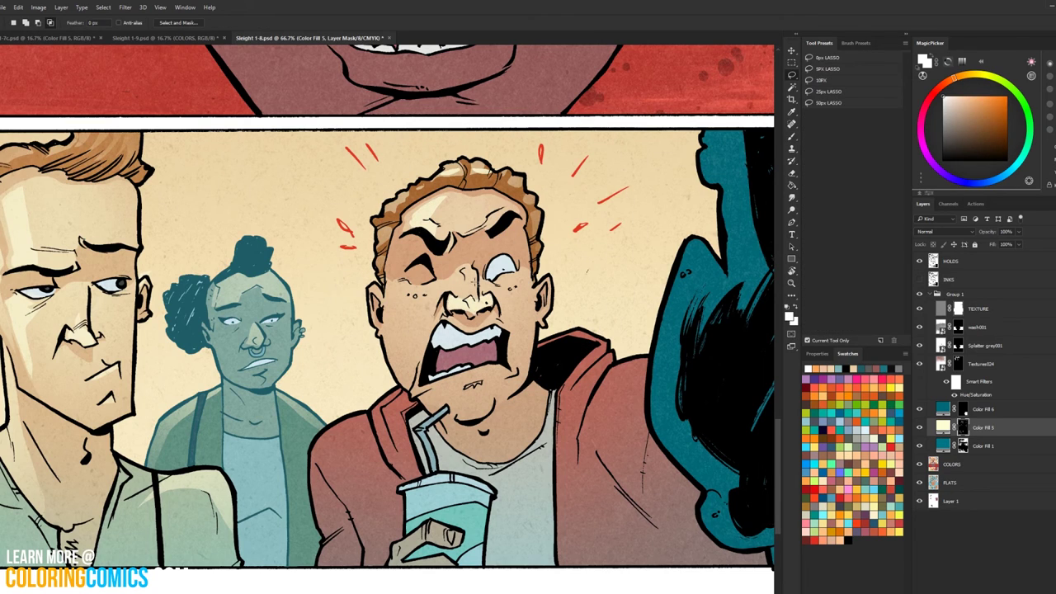
pyautogui.press('b')
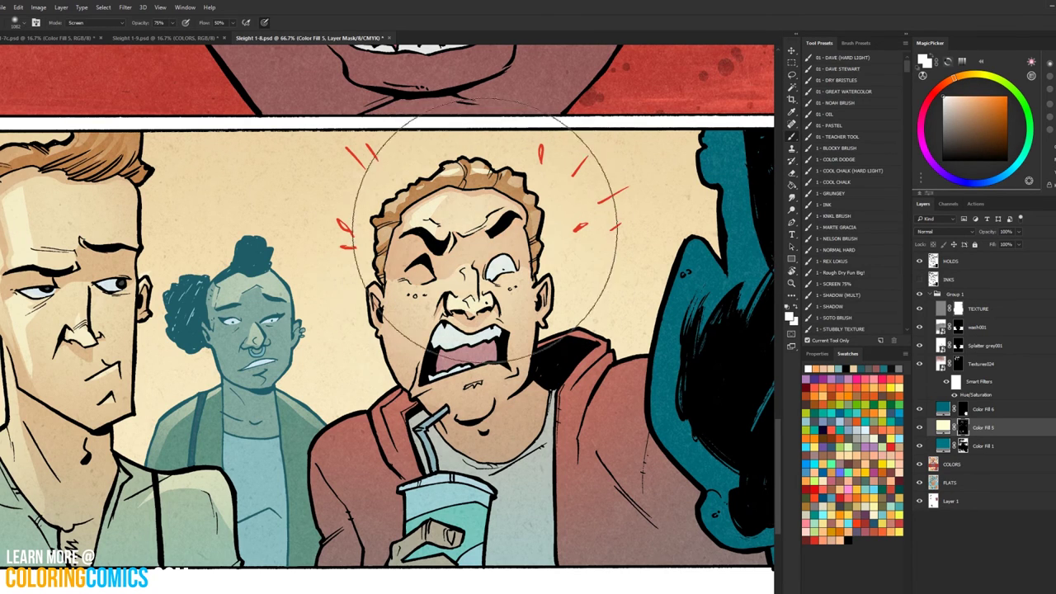
pyautogui.press('l')
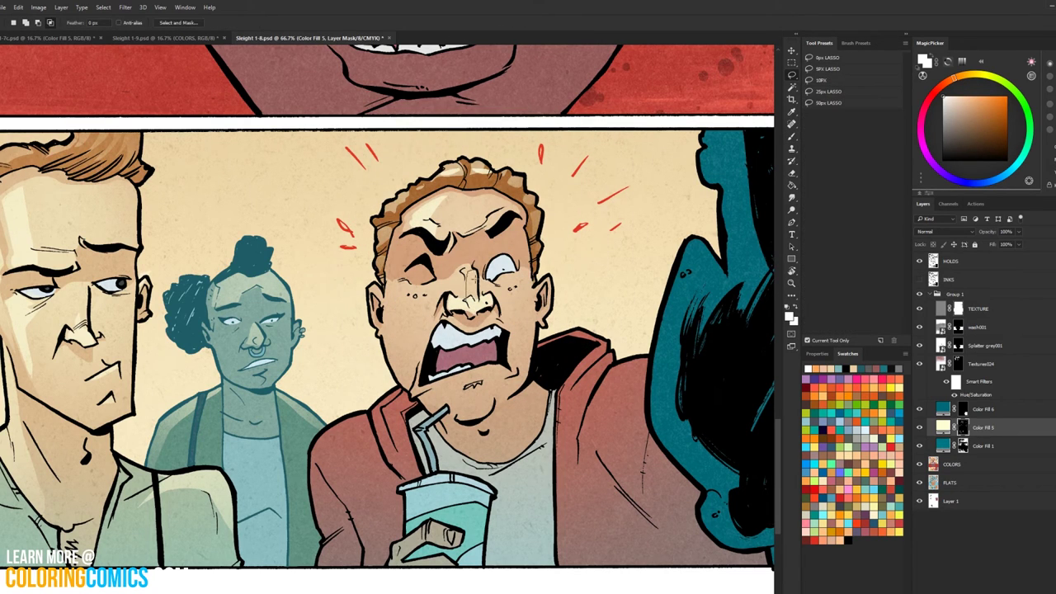
pyautogui.press('b')
pyautogui.press('l')
# Step: Review the shouting man's face highlights against the rest of the bottom panel and the panel above
pyautogui.click(791, 284)
pyautogui.keyDown('alt'); pyautogui.click(610, 297); pyautogui.keyUp('alt')
pyautogui.keyDown('alt'); pyautogui.click(610, 297); pyautogui.keyUp('alt')
pyautogui.keyDown('alt'); pyautogui.click(612, 298); pyautogui.keyUp('alt')
pyautogui.moveTo(584, 215); pyautogui.dragTo(533, 177)
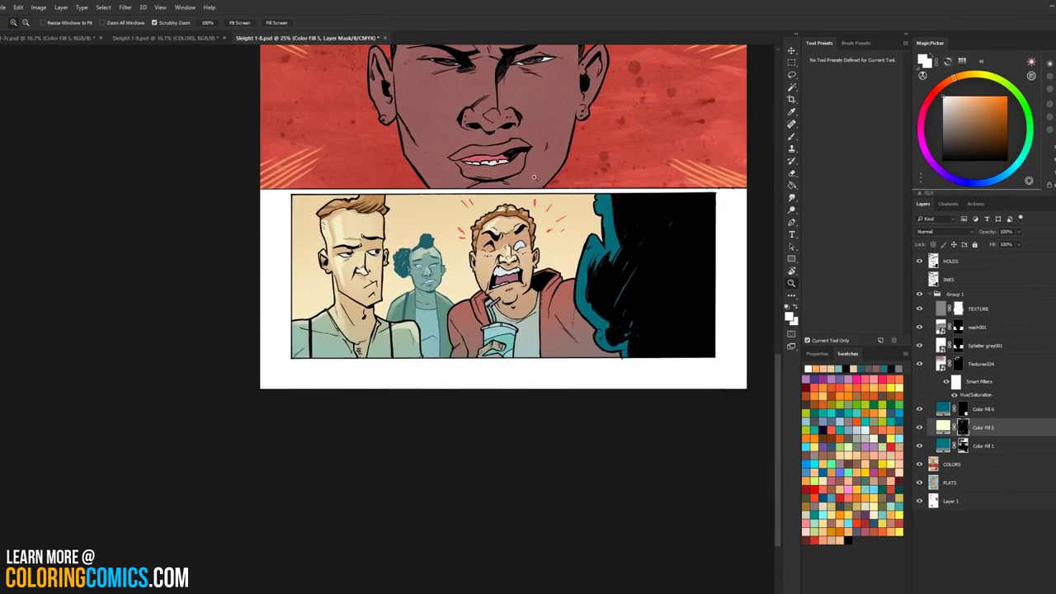
pyautogui.click(499, 251)
pyautogui.click(499, 251)
pyautogui.click(499, 251)
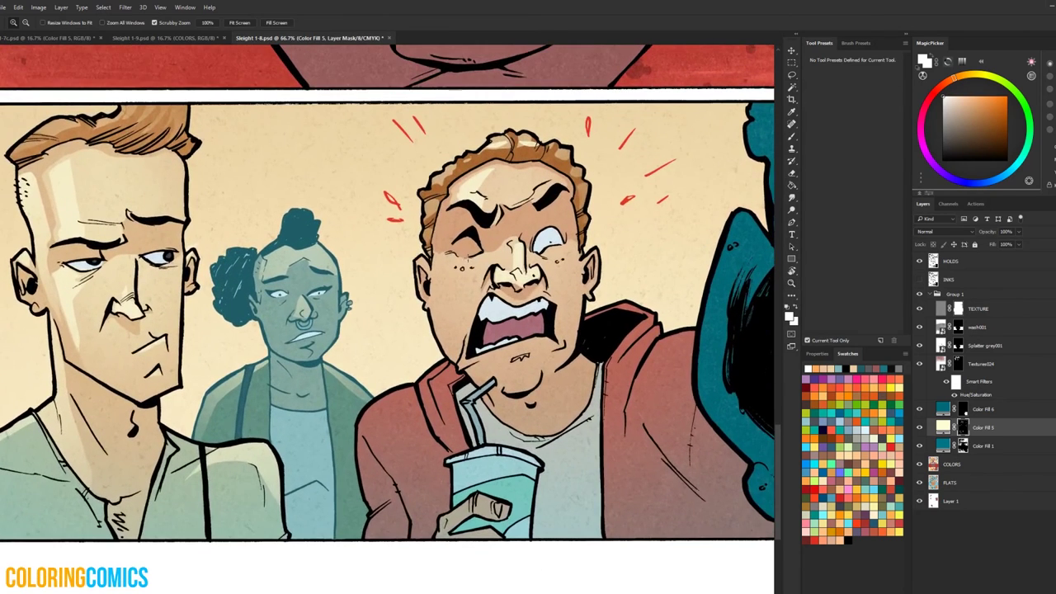
# Step: Lasso the areas beneath both of the shouting man's eyes, paint the cheek highlights, and clear the selection
pyautogui.press('l')
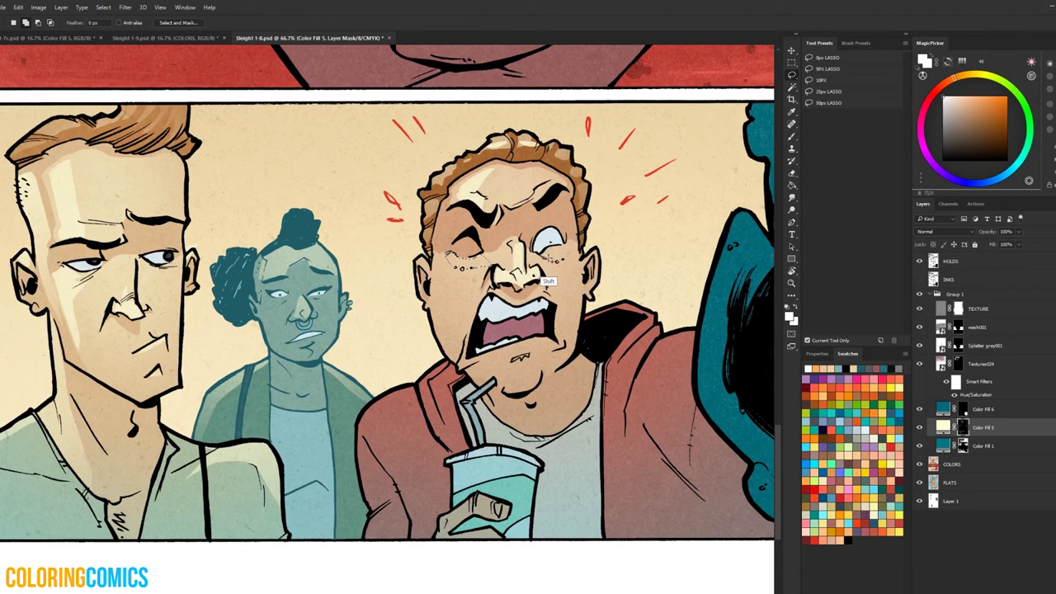
pyautogui.moveTo(534, 287)
pyautogui.keyDown('shift'); pyautogui.mouseDown()
pyautogui.moveTo(566, 286)
pyautogui.moveTo(571, 262)
pyautogui.moveTo(561, 248)
pyautogui.moveTo(543, 250)
pyautogui.moveTo(534, 229)
pyautogui.mouseUp(); pyautogui.keyUp('shift')
pyautogui.press('b')
pyautogui.hotkey('ctrl', 'd')
pyautogui.press('l')
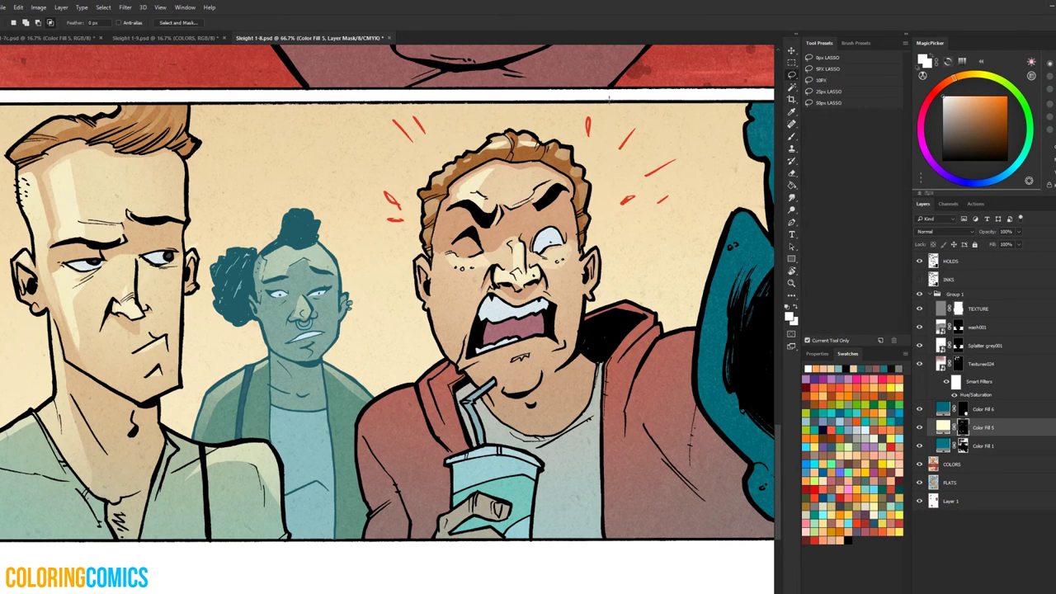
# Step: Lasso the strip of skin below the shouting man's mouth and paint its highlight on the Color Fill 5 mask
pyautogui.hotkey('ctrl', '-')
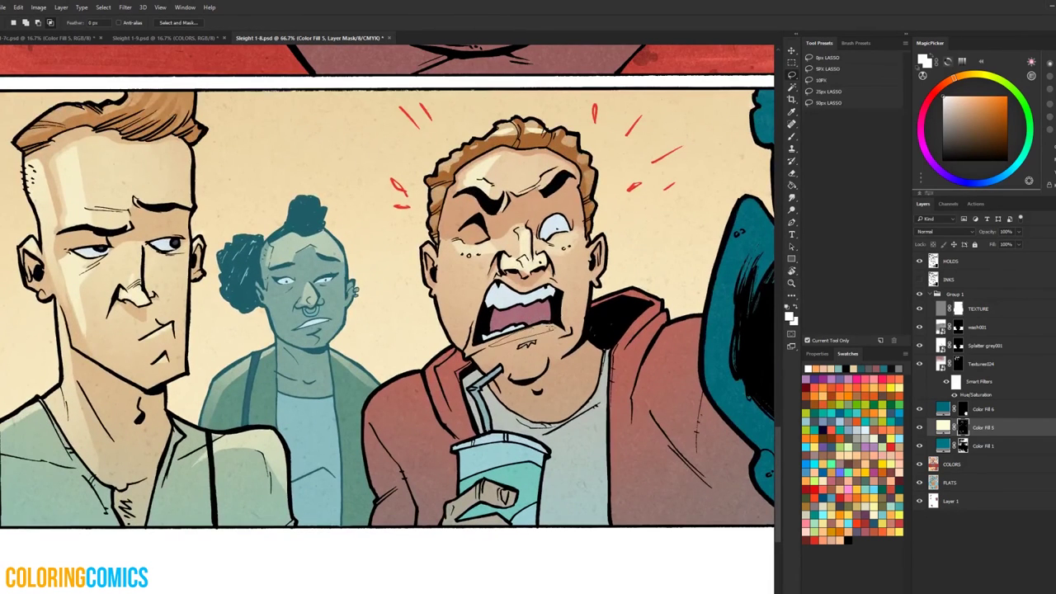
pyautogui.press('b')
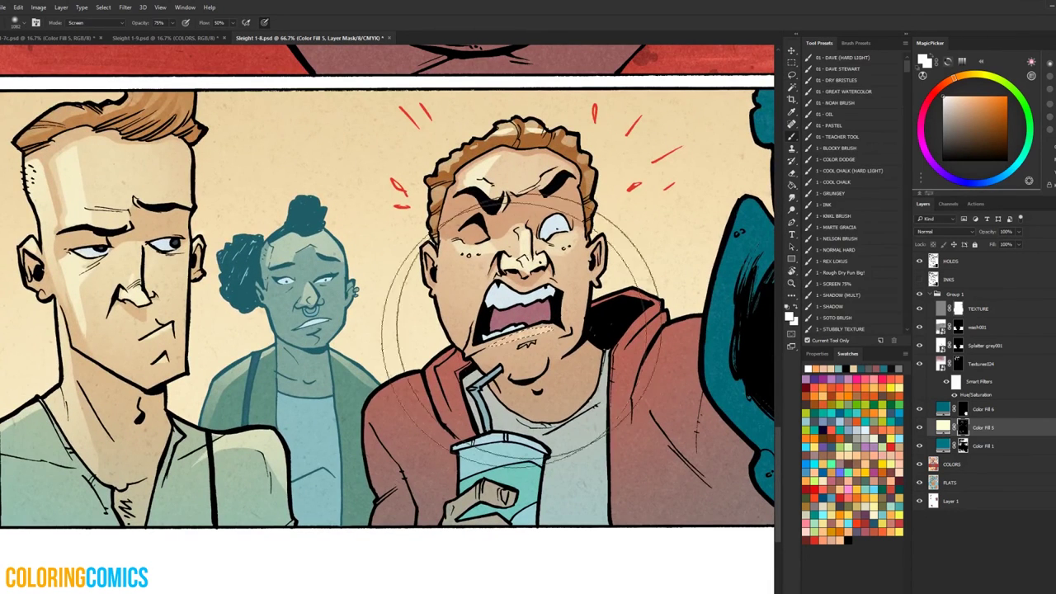
pyautogui.press('l')
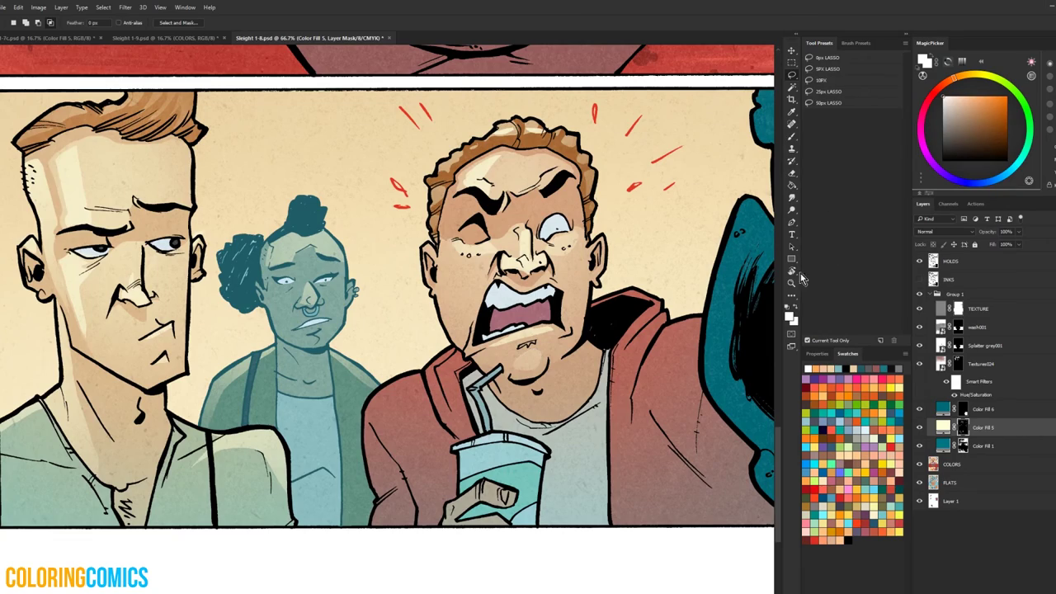
# Step: Review the shouting man's finished face highlights against the whole page and within the bottom panel
pyautogui.click(790, 283)
pyautogui.keyDown('alt'); pyautogui.click(580, 342); pyautogui.keyUp('alt')
pyautogui.keyDown('alt'); pyautogui.click(586, 341); pyautogui.keyUp('alt')
pyautogui.keyDown('alt'); pyautogui.click(586, 340); pyautogui.keyUp('alt')
pyautogui.keyDown('alt'); pyautogui.click(565, 221); pyautogui.keyUp('alt')
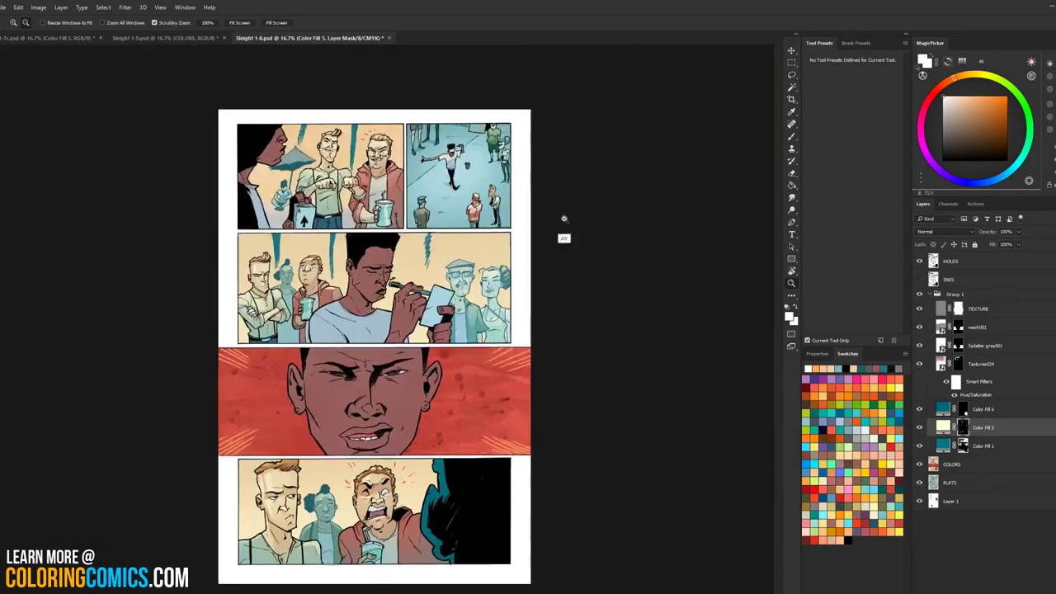
pyautogui.keyDown('alt'); pyautogui.click(564, 218); pyautogui.keyUp('alt')
pyautogui.click(401, 427)
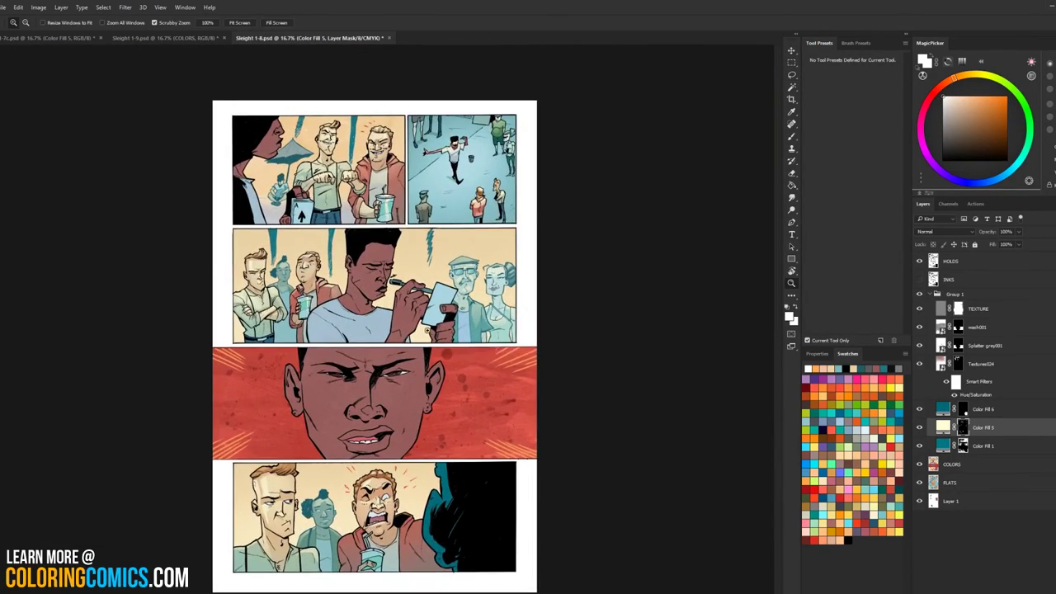
pyautogui.click(462, 241)
pyautogui.click(458, 393)
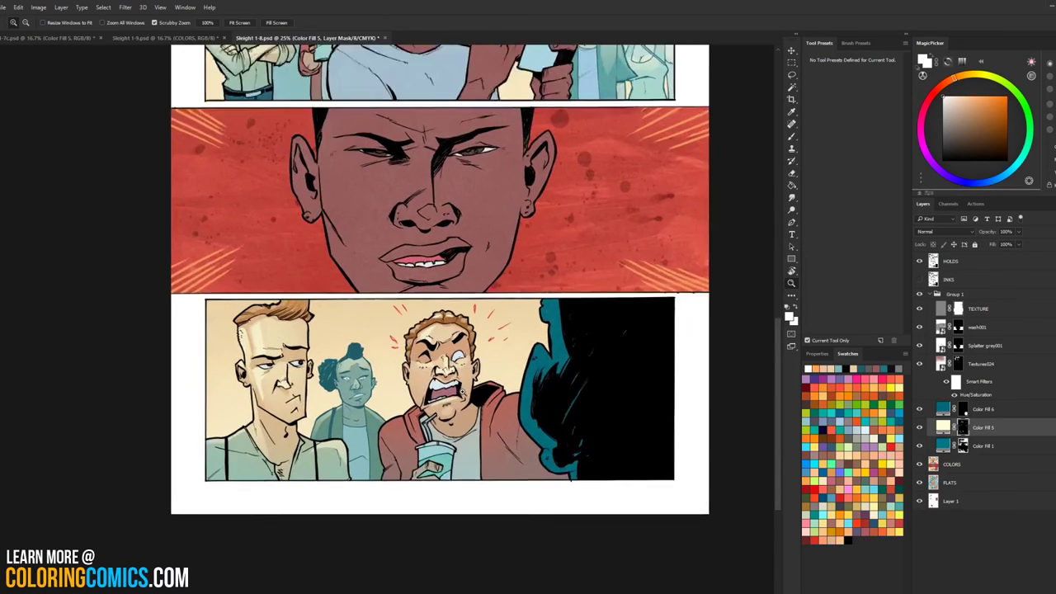
pyautogui.click(459, 393)
pyautogui.moveTo(421, 386); pyautogui.dragTo(458, 262)
pyautogui.press('l')
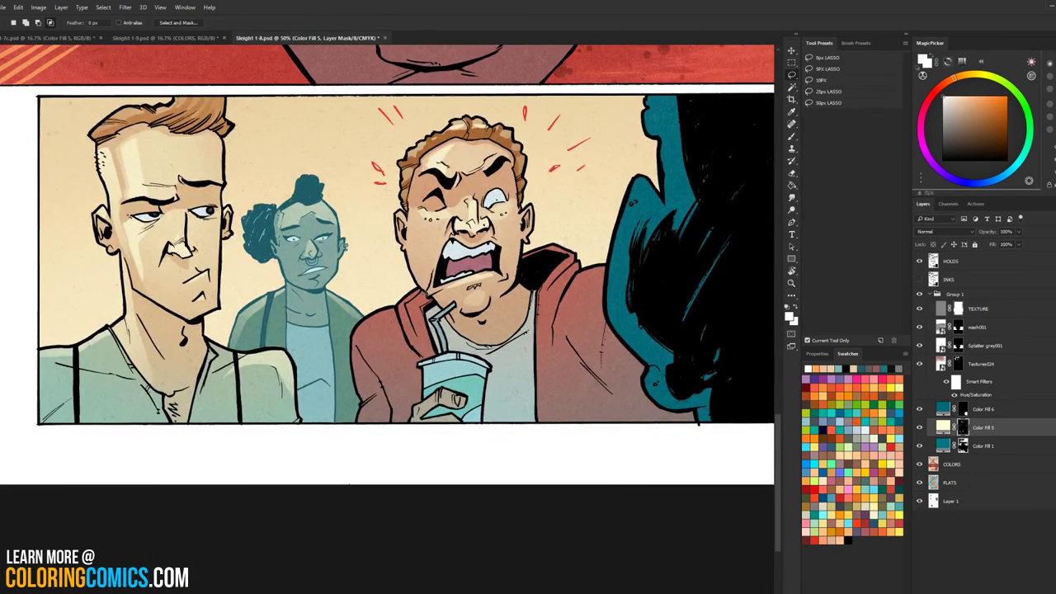
# Step: Lasso both shoulders of the shouting man, limit the selection to his red hoodie using the COLORS layer, and paint highlights on the Color Fill 5 mask
pyautogui.moveTo(396, 285)
pyautogui.mouseDown()
pyautogui.moveTo(389, 347)
pyautogui.moveTo(355, 360)
pyautogui.moveTo(365, 419)
pyautogui.moveTo(391, 285)
pyautogui.mouseUp()
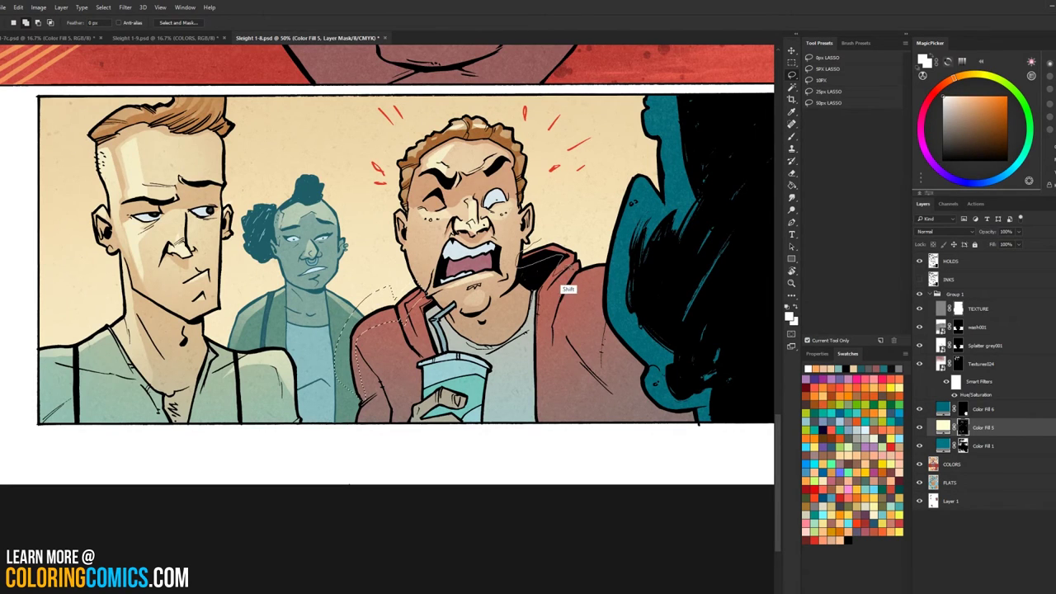
pyautogui.moveTo(565, 284)
pyautogui.mouseDown()
pyautogui.moveTo(623, 265)
pyautogui.moveTo(530, 253)
pyautogui.mouseUp()
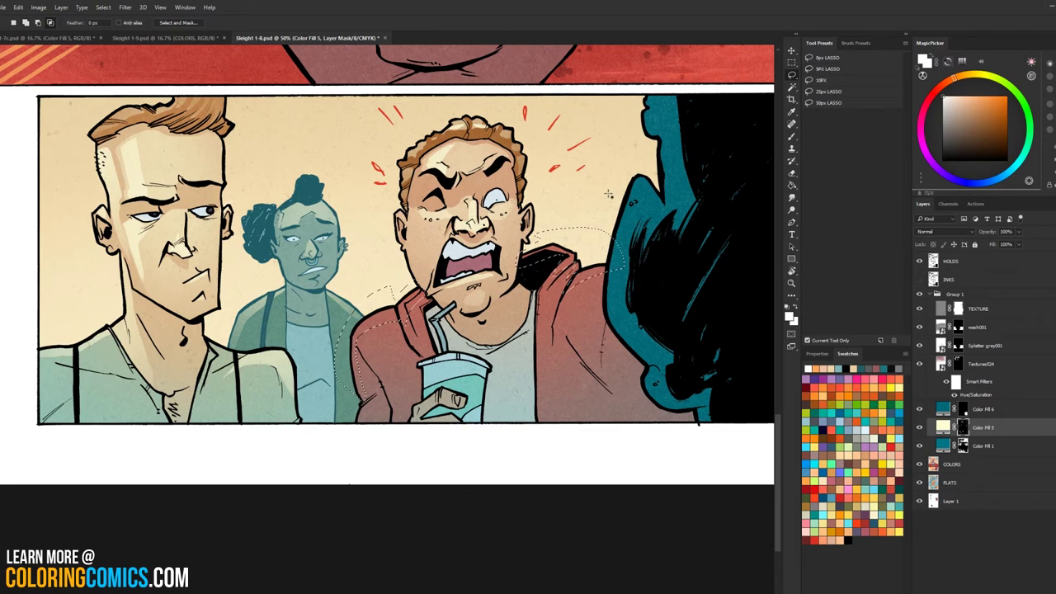
pyautogui.click(955, 464)
pyautogui.press('w')
pyautogui.click(594, 308)
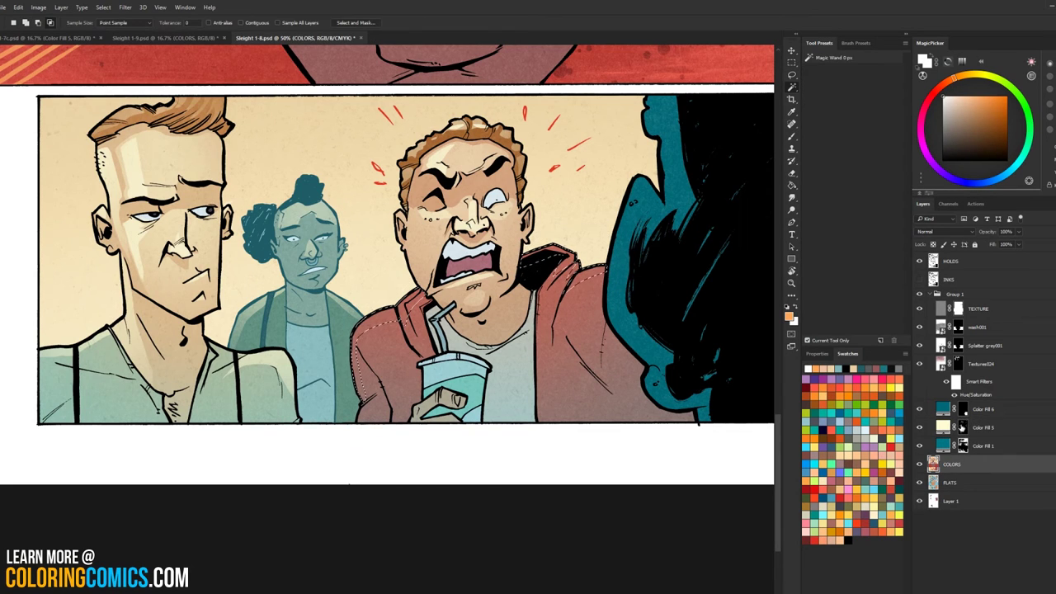
pyautogui.click(961, 427)
pyautogui.press('b')
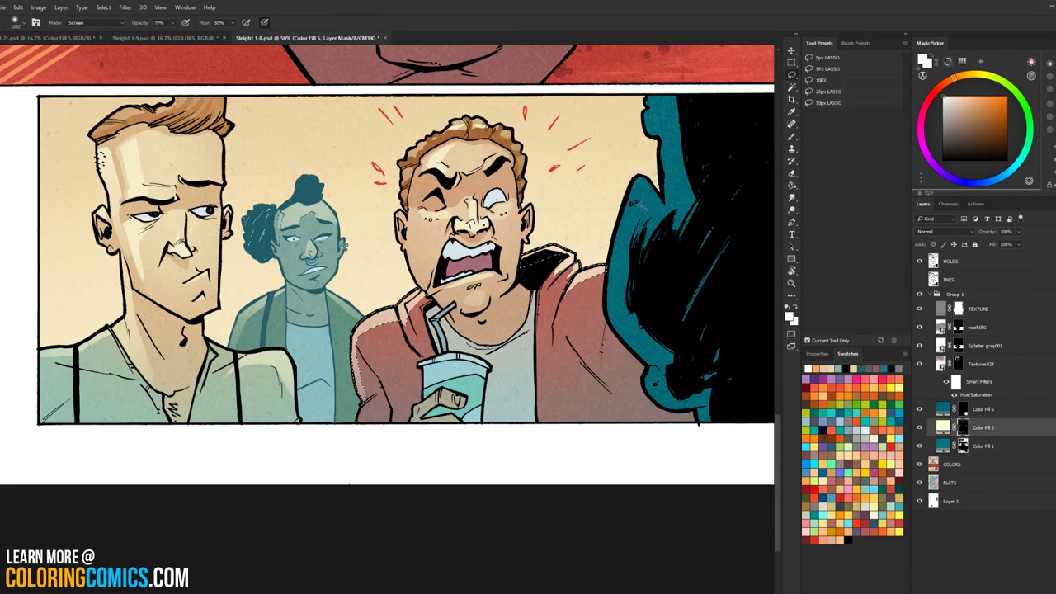
pyautogui.press('l')
# Step: Lasso a narrow strip on the shouting man's drink cup in the bottom panel and paint its highlight on the Color Fill 5 mask
pyautogui.click(794, 285)
pyautogui.keyDown('alt'); pyautogui.click(556, 311); pyautogui.keyUp('alt')
pyautogui.keyDown('alt'); pyautogui.click(555, 309); pyautogui.keyUp('alt')
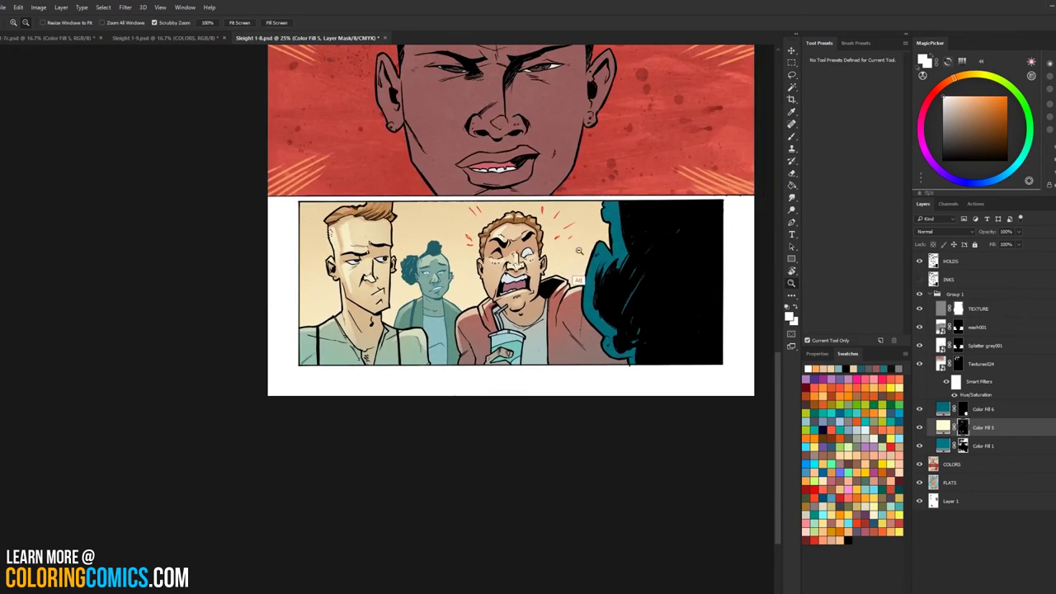
pyautogui.keyDown('alt'); pyautogui.click(547, 217); pyautogui.keyUp('alt')
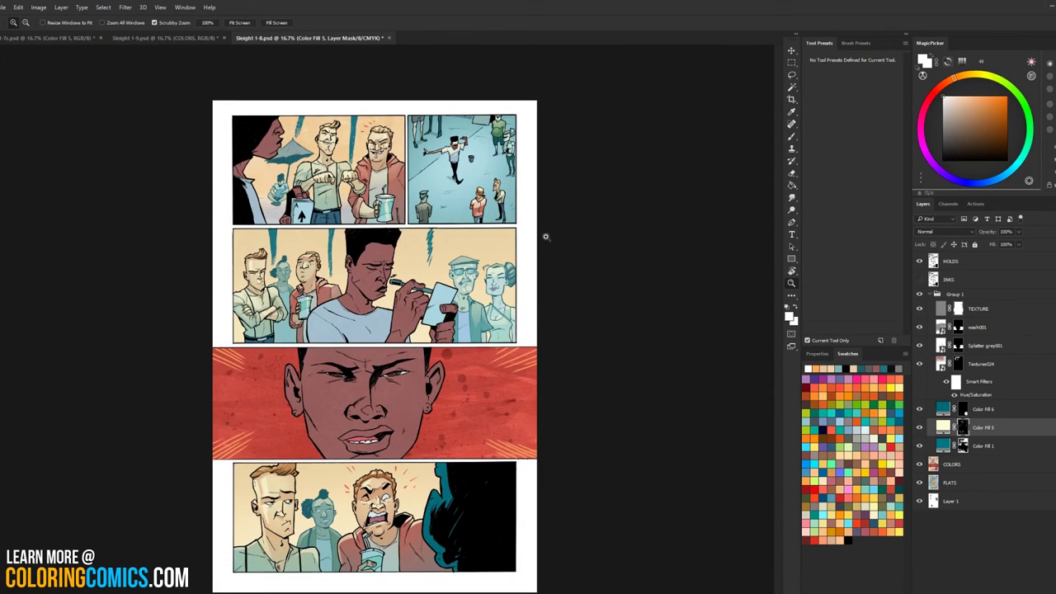
pyautogui.click(382, 506)
pyautogui.click(383, 506)
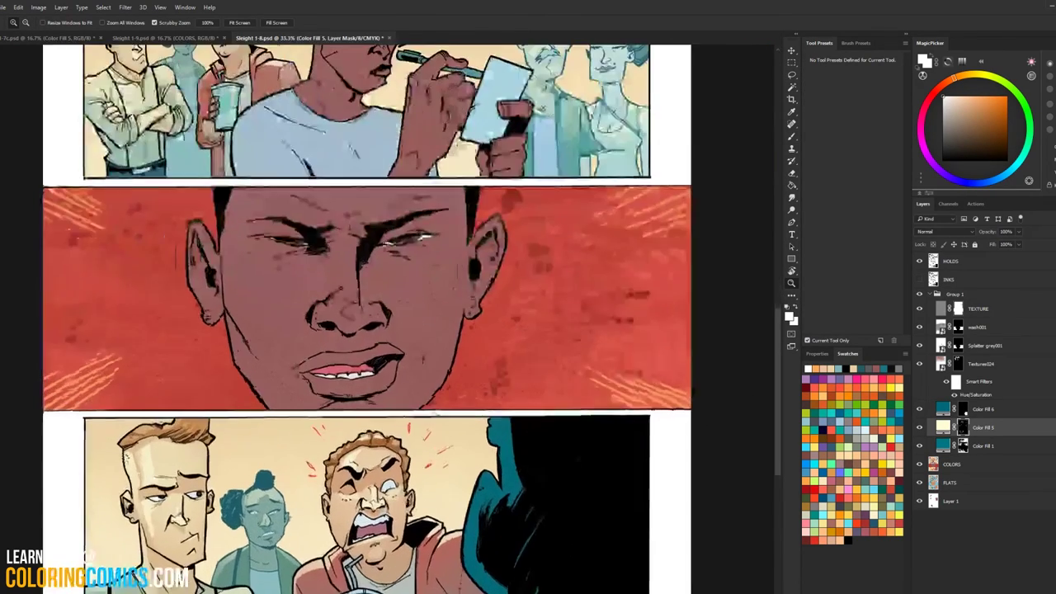
pyautogui.moveTo(383, 506); pyautogui.dragTo(460, 255)
pyautogui.click(451, 332)
pyautogui.click(451, 331)
pyautogui.press('l')
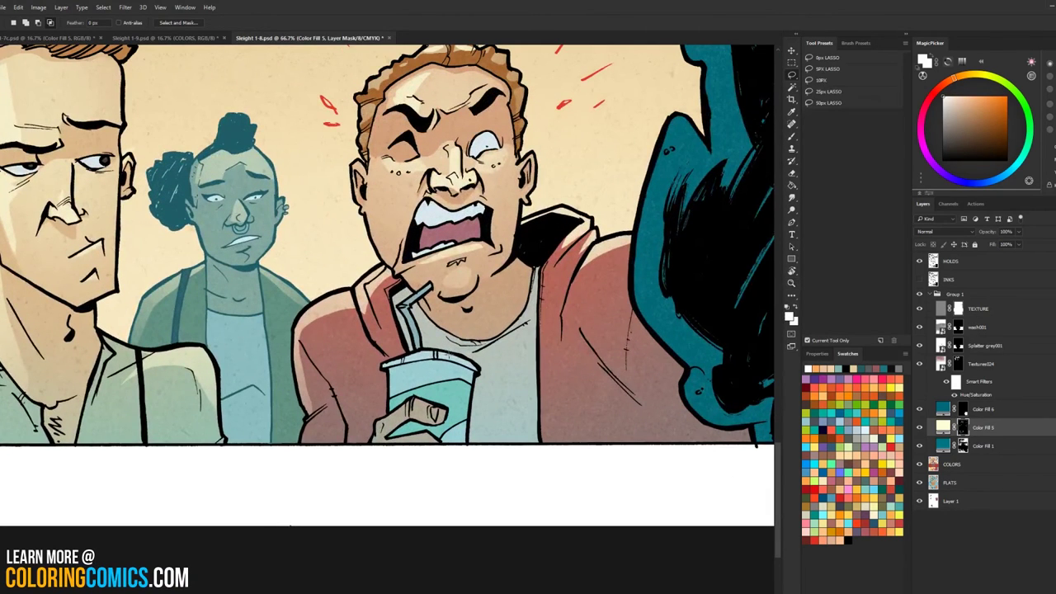
pyautogui.moveTo(446, 363); pyautogui.dragTo(435, 412)
pyautogui.press('b')
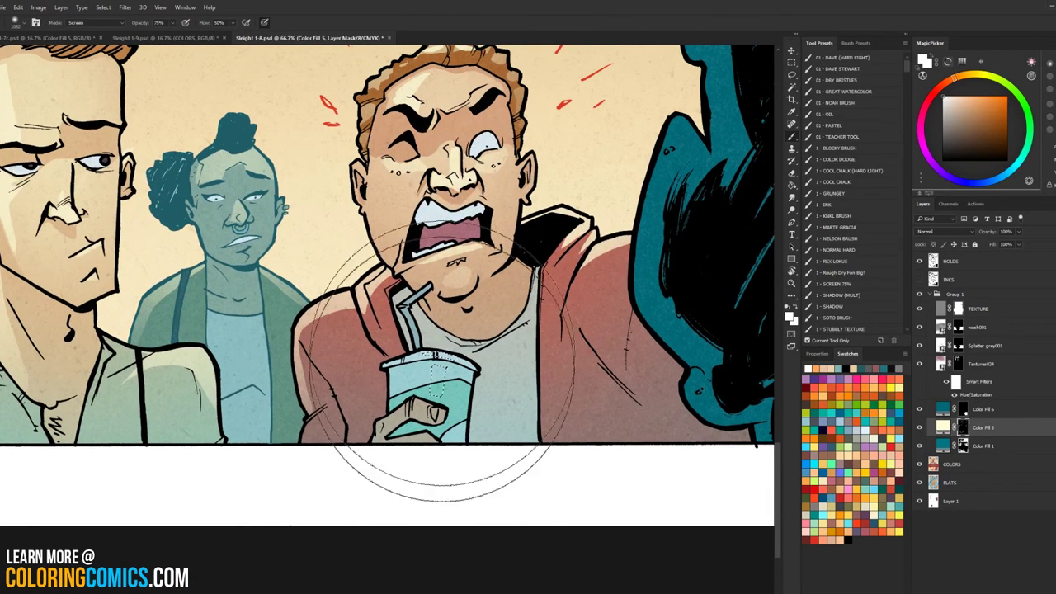
pyautogui.click(458, 366)
pyautogui.press('l')
pyautogui.press('l')
# Step: Compare the whole page with the Sleight 1-7c page, and examine the highlights from the top panels down to the bottom panel
pyautogui.click(791, 283)
pyautogui.keyDown('alt'); pyautogui.click(584, 358); pyautogui.keyUp('alt')
pyautogui.keyDown('alt'); pyautogui.click(584, 358); pyautogui.keyUp('alt')
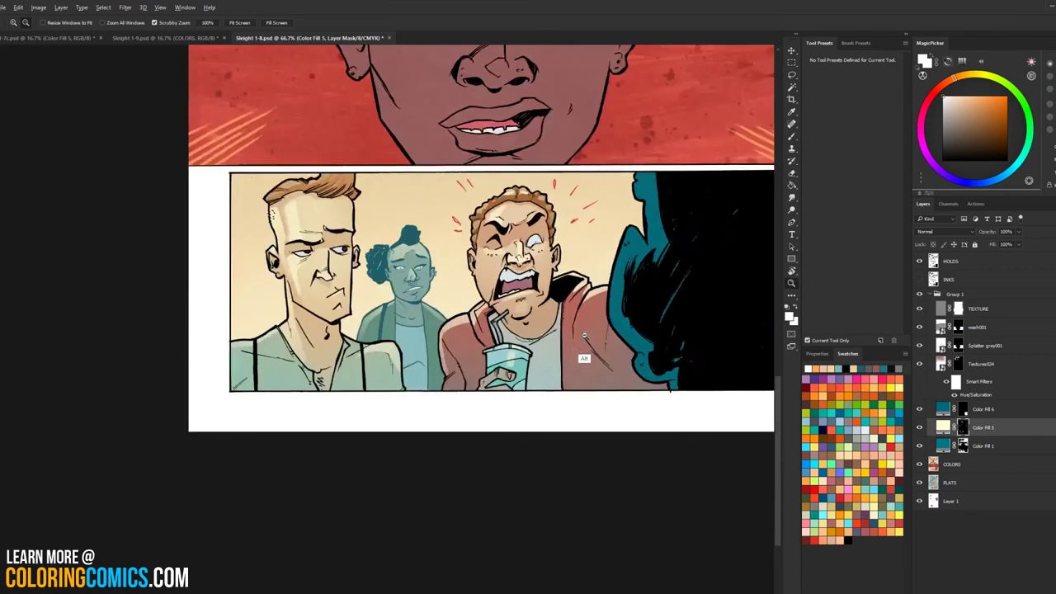
pyautogui.keyDown('alt'); pyautogui.click(585, 356); pyautogui.keyUp('alt')
pyautogui.keyDown('alt'); pyautogui.click(590, 342); pyautogui.keyUp('alt')
pyautogui.keyDown('alt'); pyautogui.click(606, 294); pyautogui.keyUp('alt')
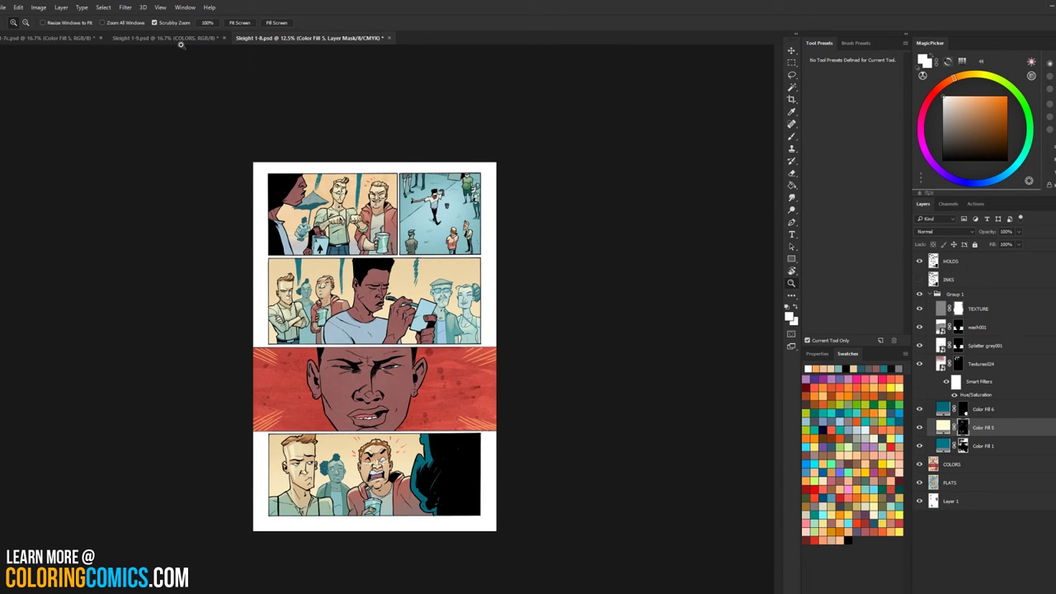
pyautogui.click(80, 39)
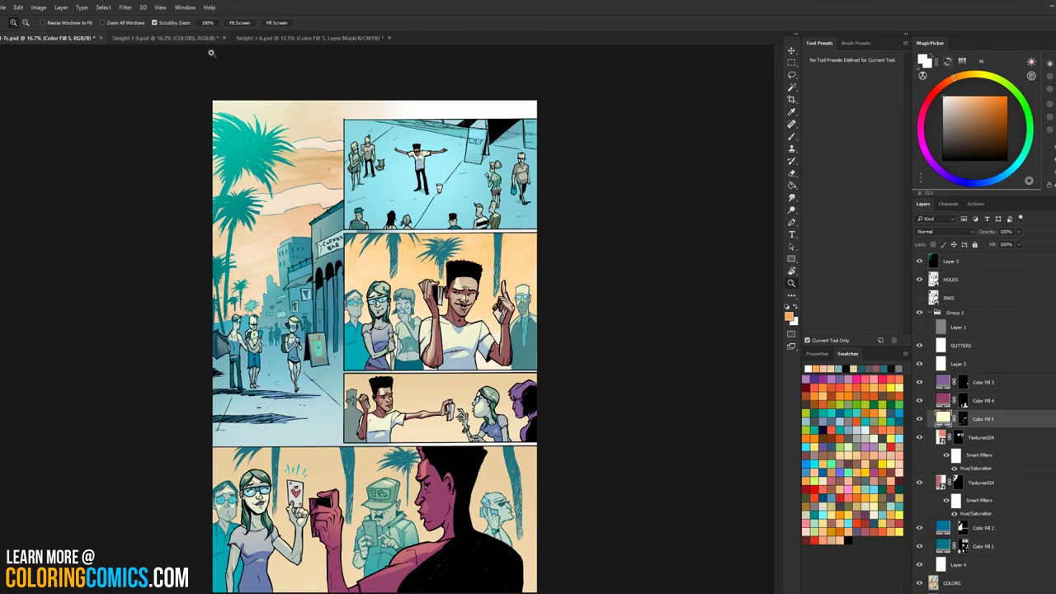
pyautogui.click(262, 40)
pyautogui.click(355, 363)
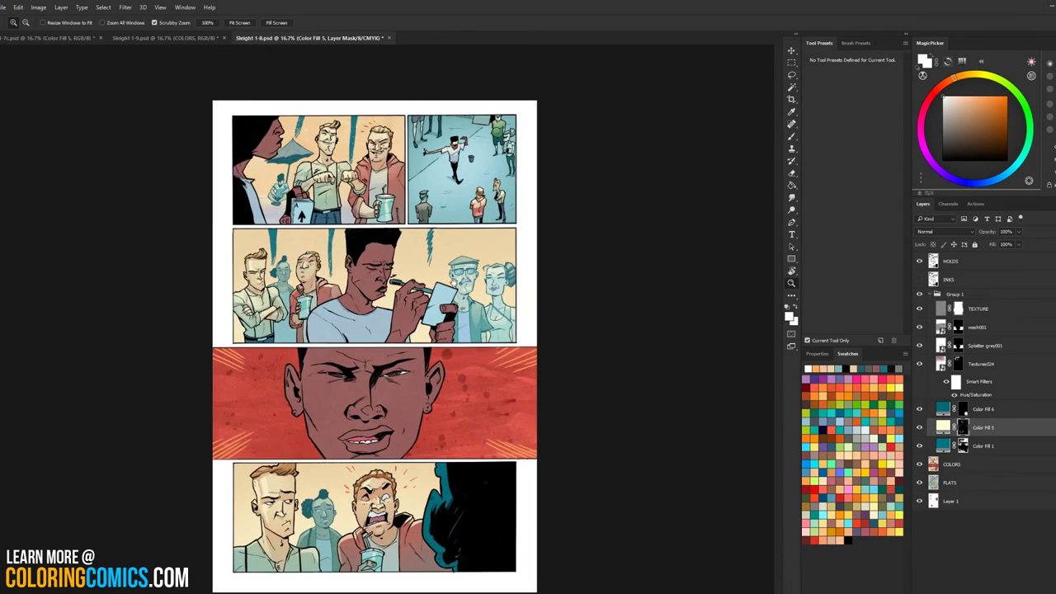
pyautogui.click(374, 297)
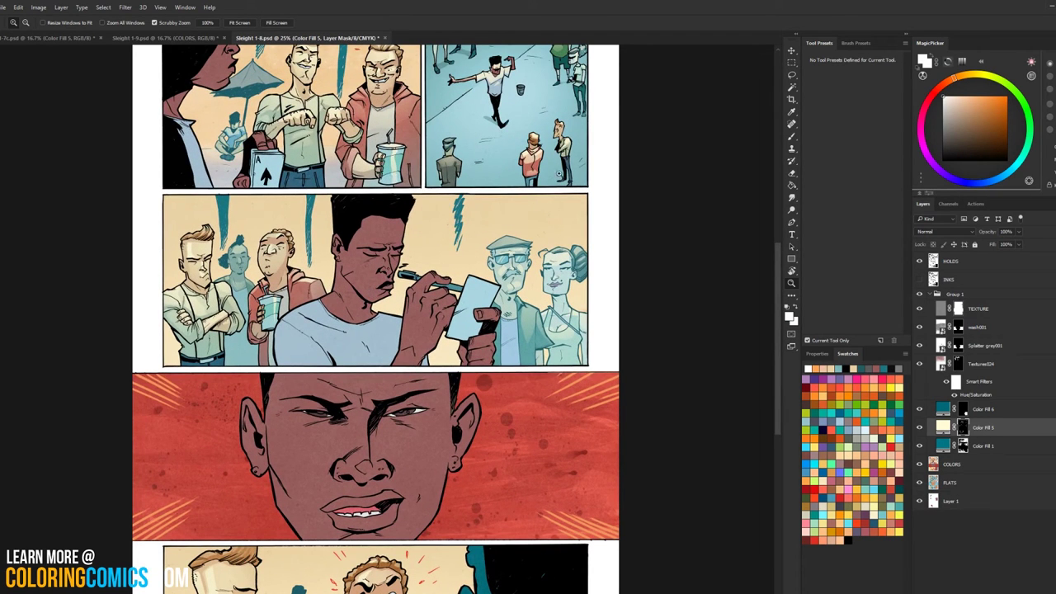
pyautogui.moveTo(537, 273); pyautogui.dragTo(556, 311)
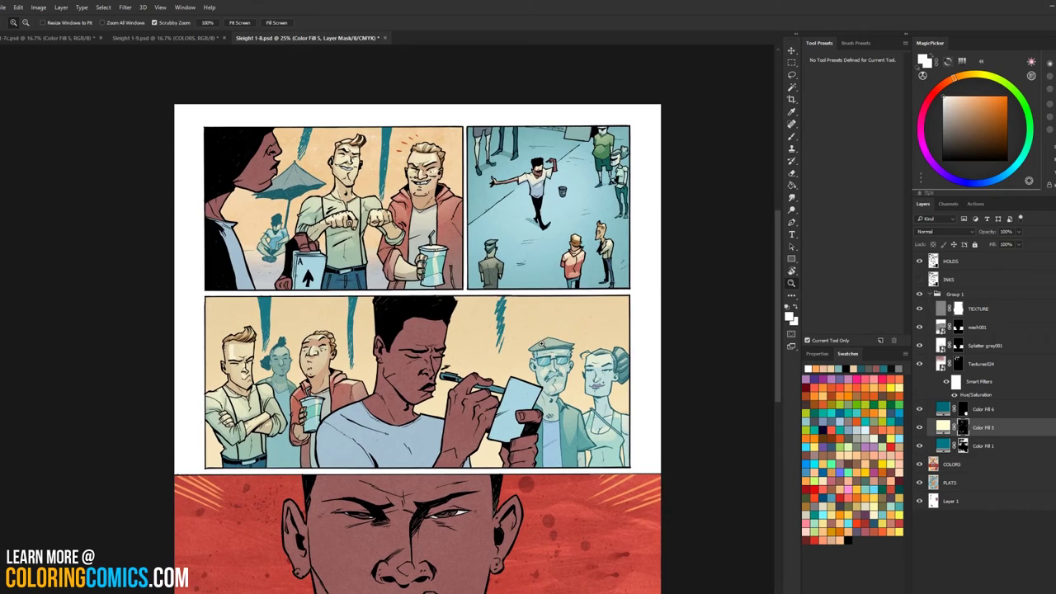
pyautogui.moveTo(578, 316); pyautogui.dragTo(617, 219)
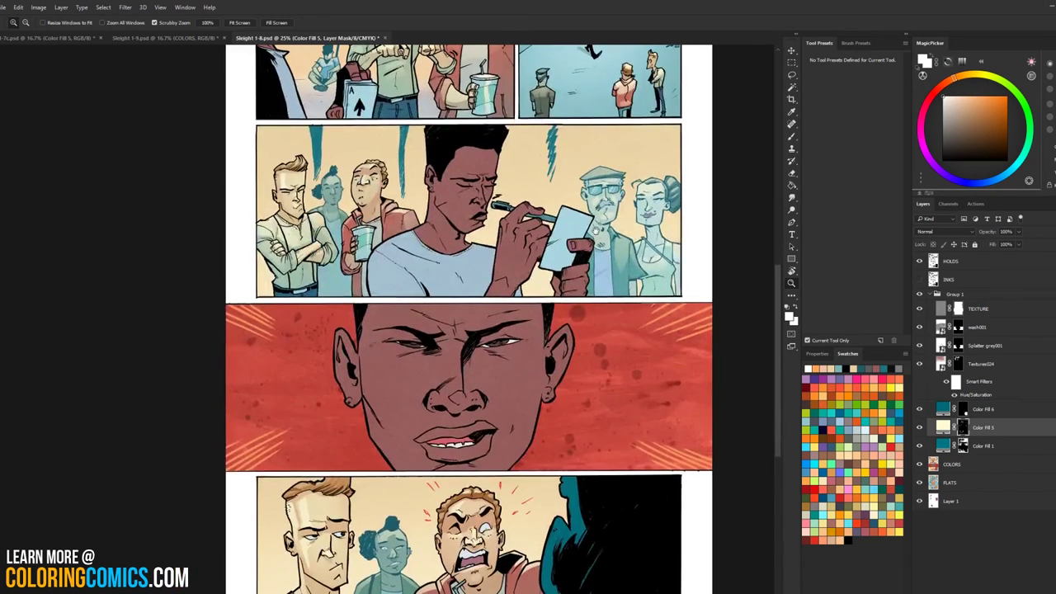
pyautogui.moveTo(607, 288); pyautogui.dragTo(606, 404)
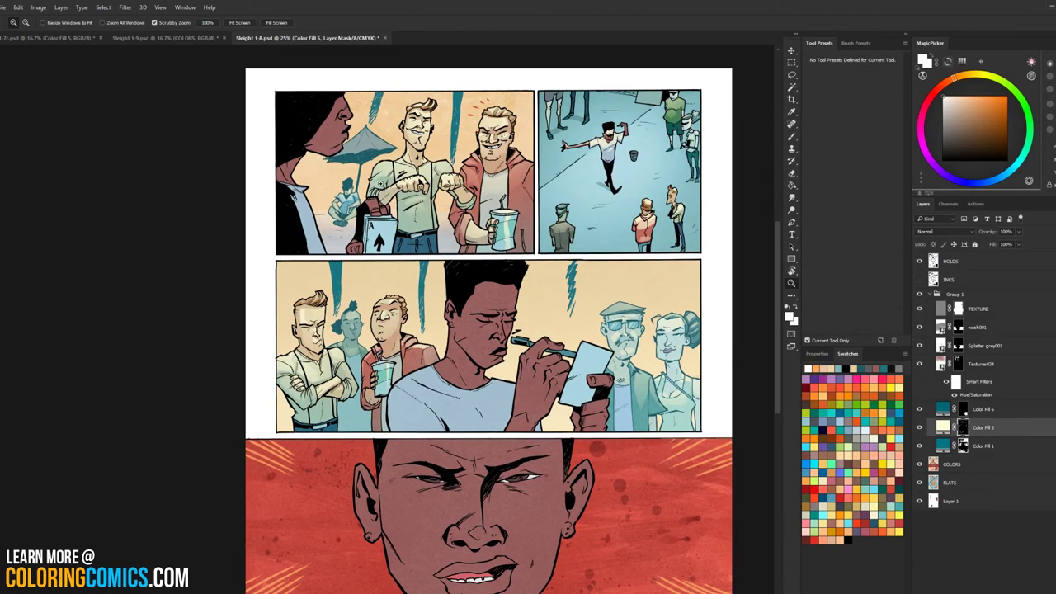
# Step: Lasso the shadowed foreground man in the first panel and subtract the page margin, background and umbrella colours using the COLORS layer
pyautogui.click(382, 185)
pyautogui.press('l')
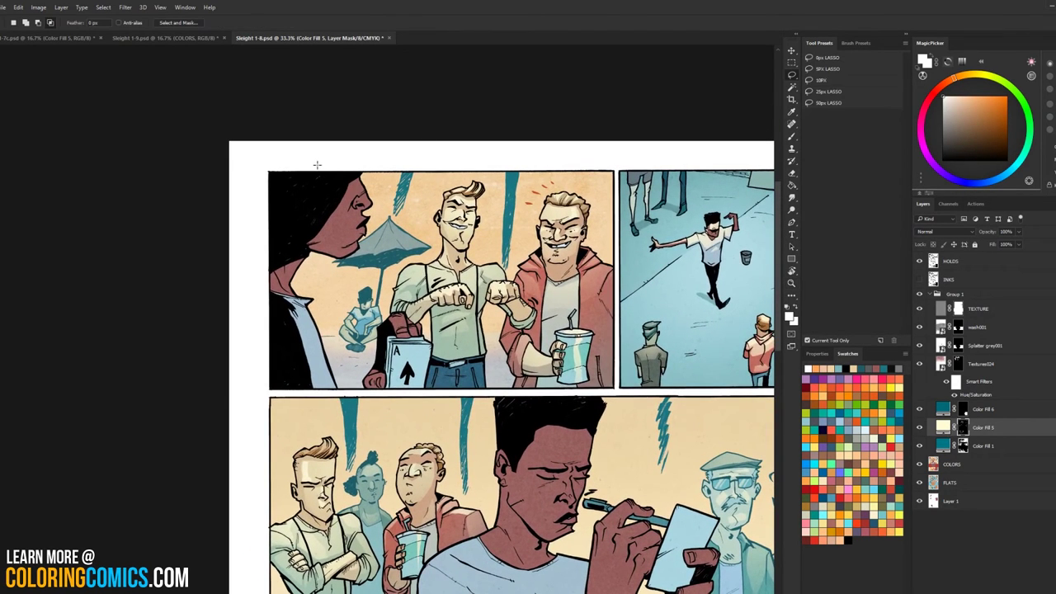
pyautogui.moveTo(348, 395)
pyautogui.mouseDown()
pyautogui.moveTo(262, 398)
pyautogui.moveTo(343, 147)
pyautogui.mouseUp()
pyautogui.click(956, 467)
pyautogui.press('w')
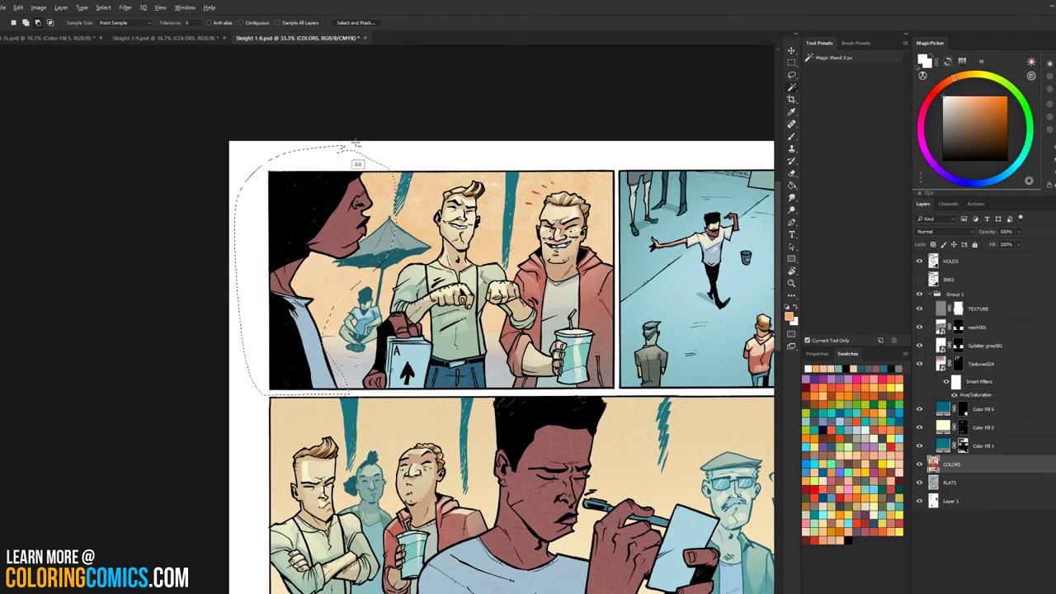
pyautogui.keyDown('alt'); pyautogui.click(348, 152); pyautogui.keyUp('alt')
pyautogui.keyDown('alt'); pyautogui.click(388, 202); pyautogui.keyUp('alt')
pyautogui.keyDown('alt'); pyautogui.click(378, 249); pyautogui.keyUp('alt')
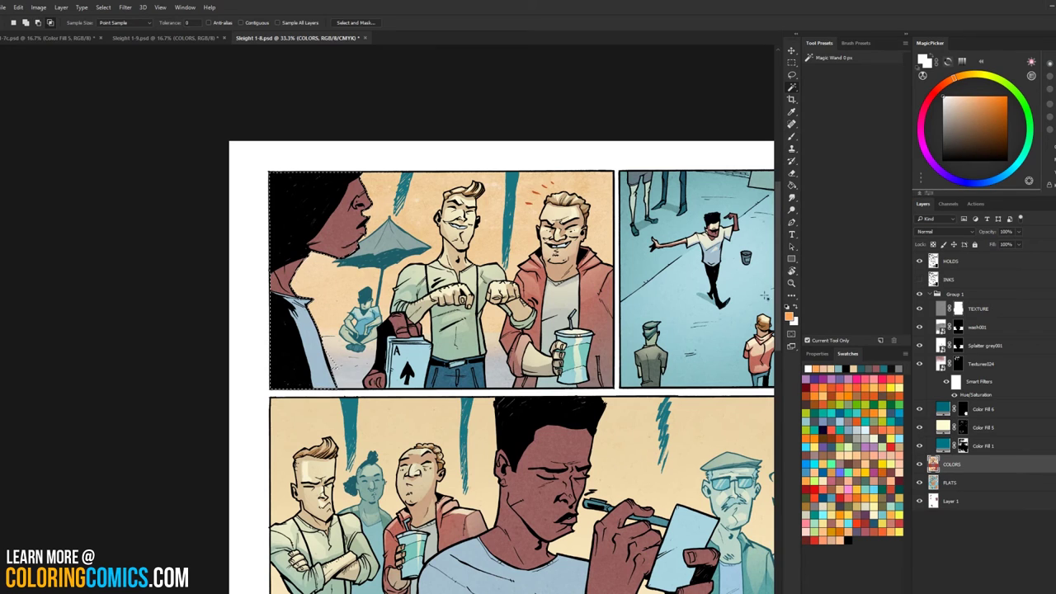
# Step: Fill the selected foreground man on the Color Fill 6 mask so he turns teal, and clear the selection
pyautogui.hotkey('alt', '[')
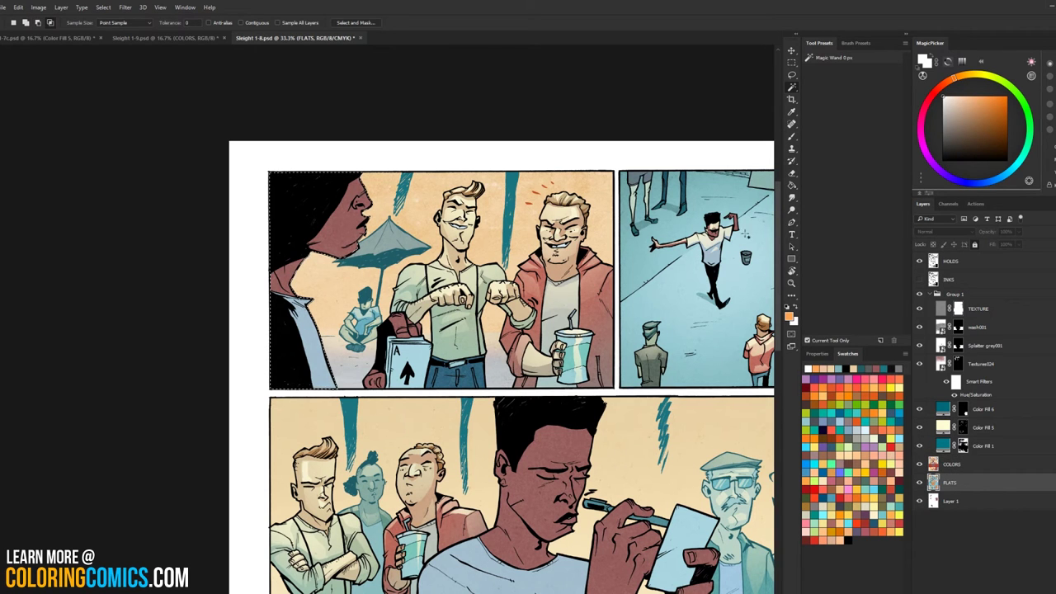
pyautogui.keyDown('alt'); pyautogui.click(711, 341); pyautogui.keyUp('alt')
pyautogui.keyDown('alt'); pyautogui.click(711, 342); pyautogui.keyUp('alt')
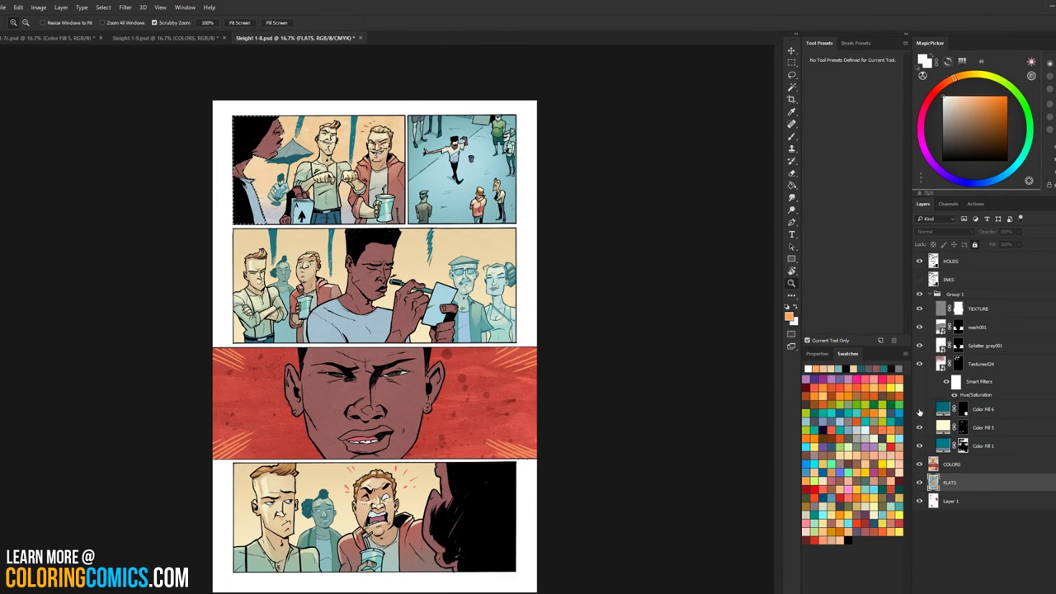
pyautogui.click(962, 410)
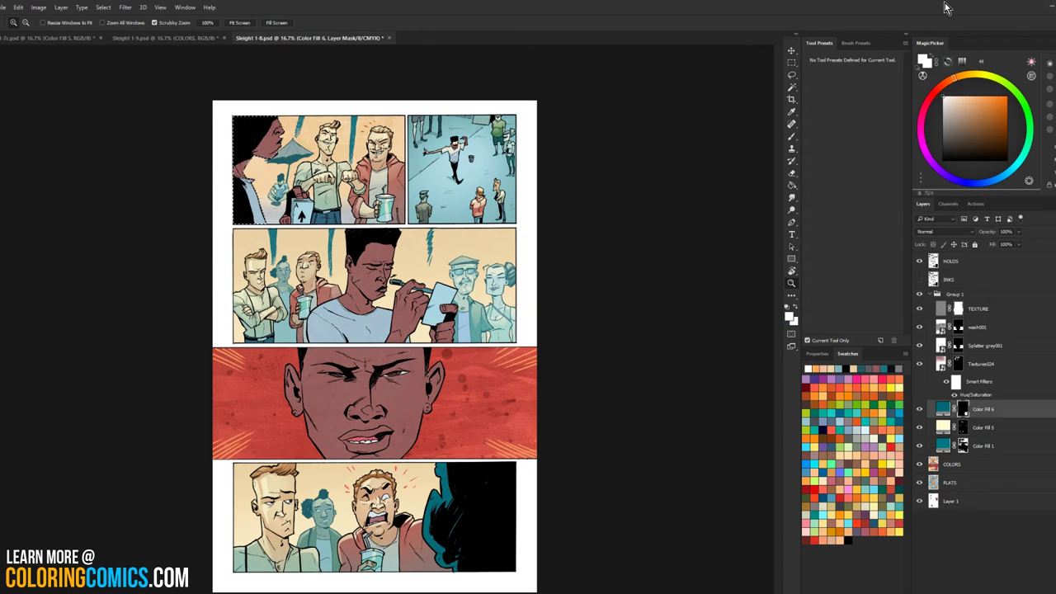
pyautogui.press('g')
pyautogui.click(250, 142)
pyautogui.hotkey('ctrl', 'd')
pyautogui.press('l')
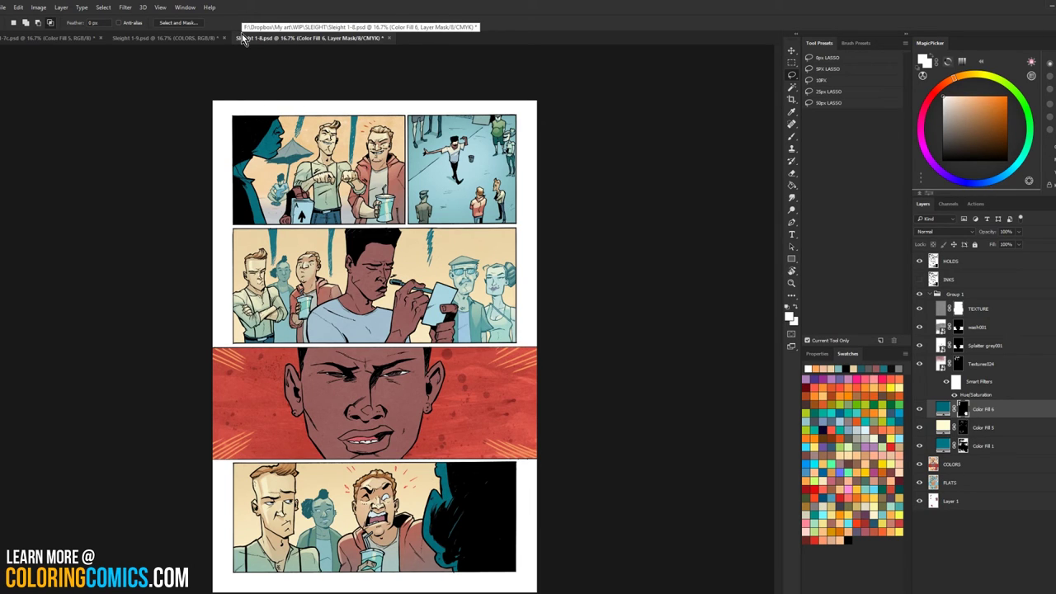
# Step: With the COLORS layer active, lasso the side of the writing man's face in the second panel, from the hairline past the ear to the jaw
pyautogui.press('z')
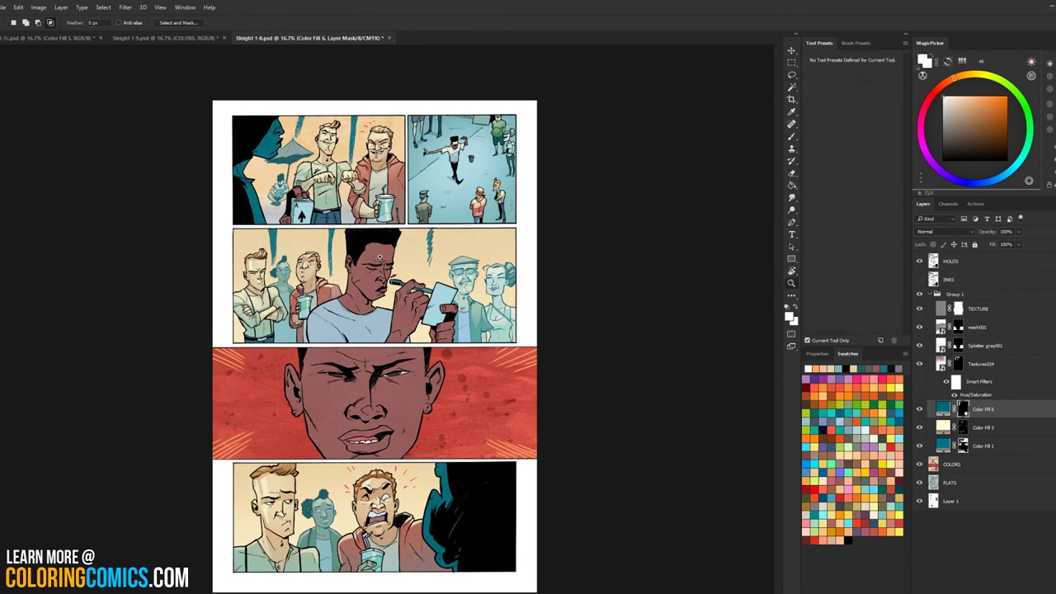
pyautogui.click(392, 263)
pyautogui.click(392, 267)
pyautogui.moveTo(443, 279); pyautogui.dragTo(553, 347)
pyautogui.click(560, 281)
pyautogui.click(955, 464)
pyautogui.click(479, 291)
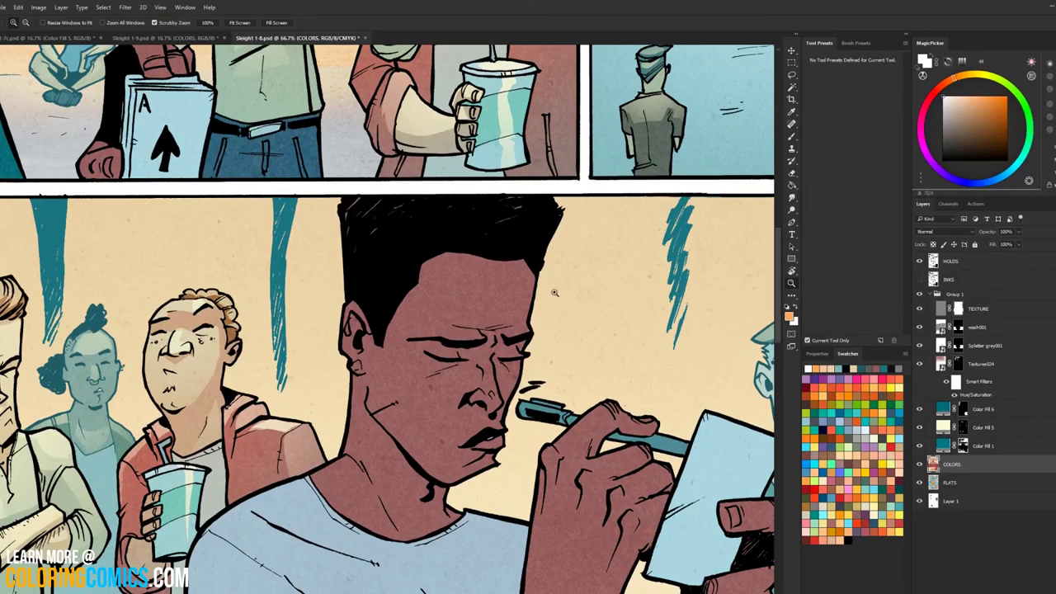
pyautogui.keyDown('alt'); pyautogui.click(637, 349); pyautogui.keyUp('alt')
pyautogui.keyDown('alt'); pyautogui.click(685, 306); pyautogui.keyUp('alt')
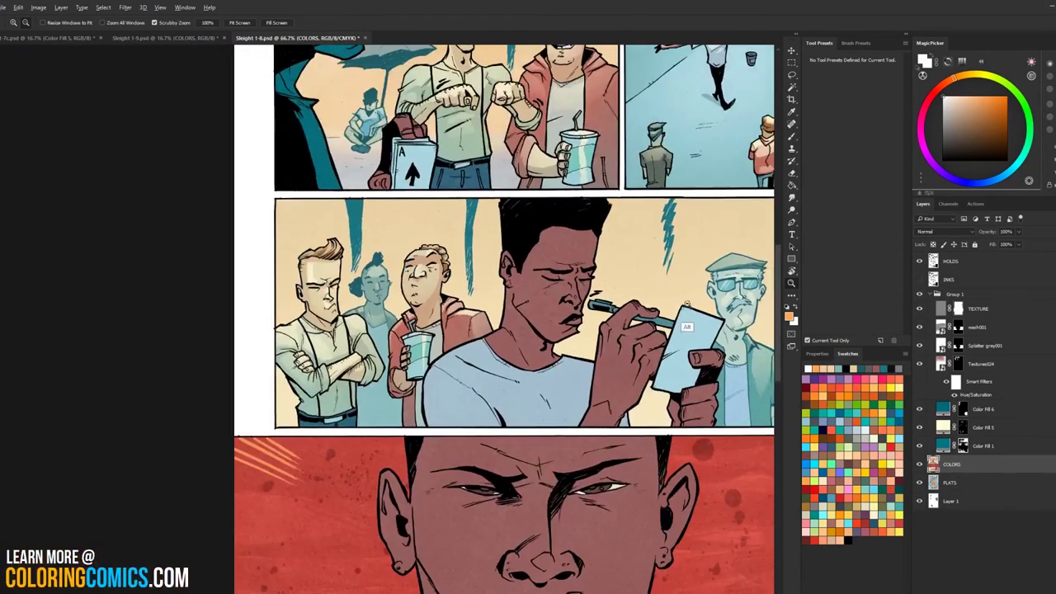
pyautogui.click(565, 230)
pyautogui.click(565, 229)
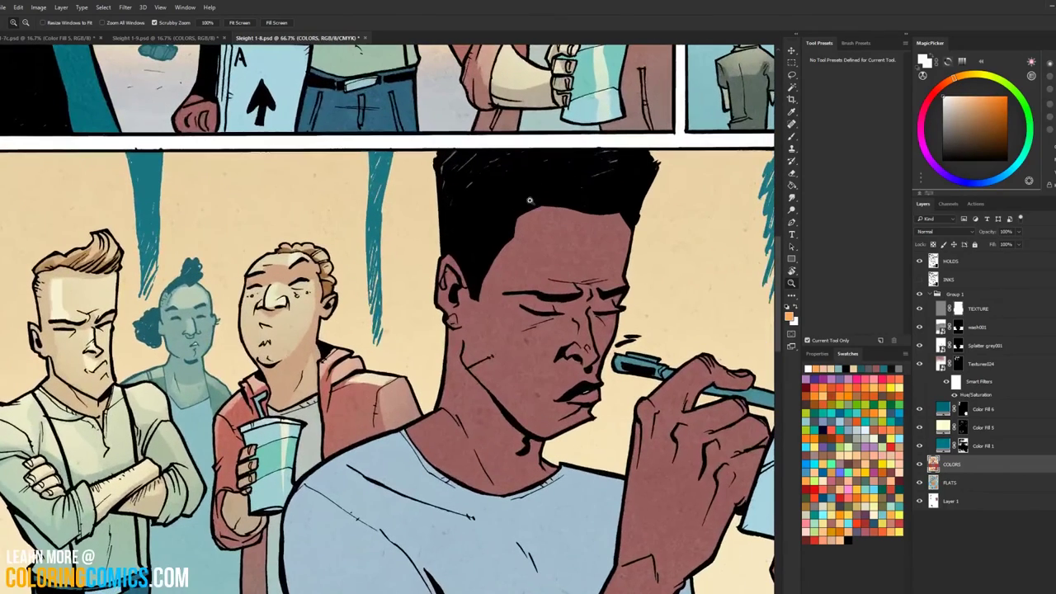
pyautogui.press('l')
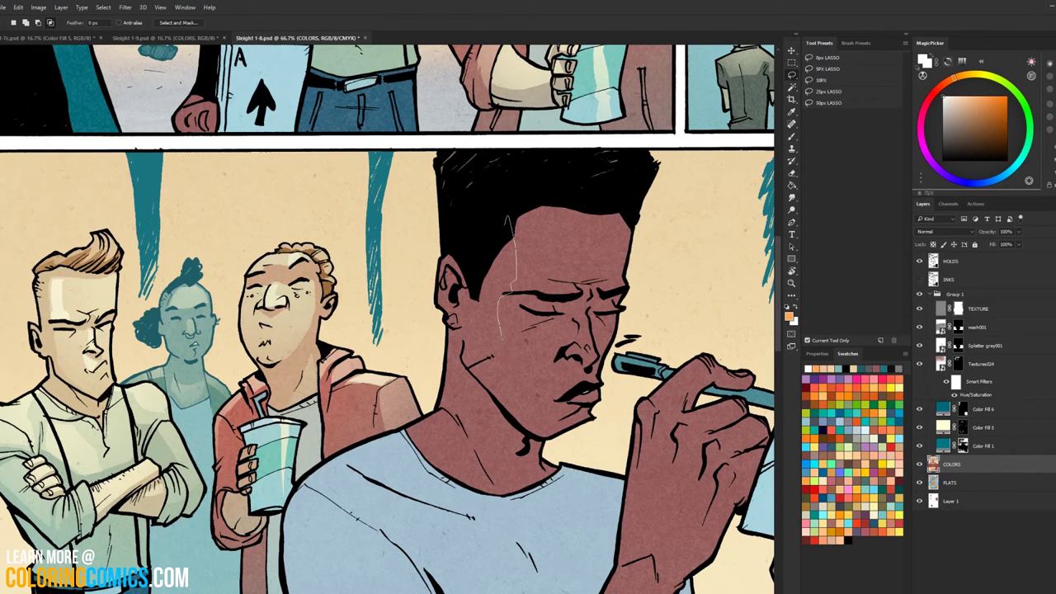
pyautogui.keyDown('alt'); pyautogui.click(542, 439); pyautogui.keyUp('alt')
pyautogui.keyDown('alt'); pyautogui.click(507, 415); pyautogui.keyUp('alt')
pyautogui.moveTo(463, 381)
pyautogui.mouseDown()
pyautogui.moveTo(460, 327)
pyautogui.moveTo(421, 258)
pyautogui.moveTo(494, 231)
pyautogui.mouseUp()
pyautogui.hotkey('alt', 'e')
pyautogui.press('Escape')
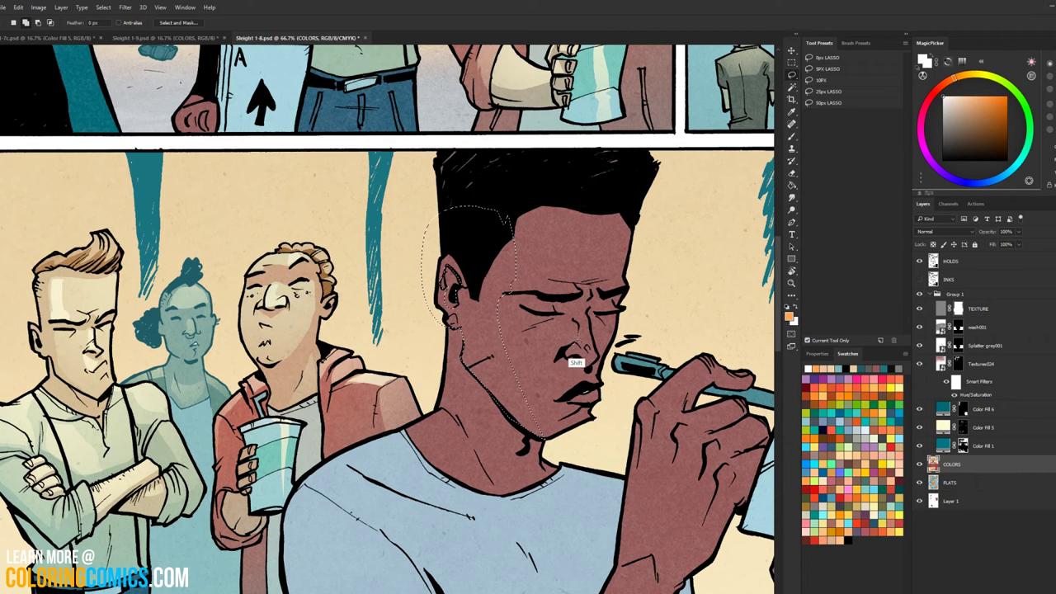
# Step: Add the area around the writing man's nose and mouth and the back part of his neck to the selection
pyautogui.moveTo(568, 381)
pyautogui.mouseDown()
pyautogui.moveTo(600, 315)
pyautogui.moveTo(579, 348)
pyautogui.moveTo(571, 382)
pyautogui.moveTo(580, 396)
pyautogui.mouseUp()
pyautogui.moveTo(564, 357)
pyautogui.keyDown('shift'); pyautogui.mouseDown()
pyautogui.moveTo(578, 383)
pyautogui.moveTo(554, 405)
pyautogui.moveTo(564, 356)
pyautogui.mouseUp(); pyautogui.keyUp('shift')
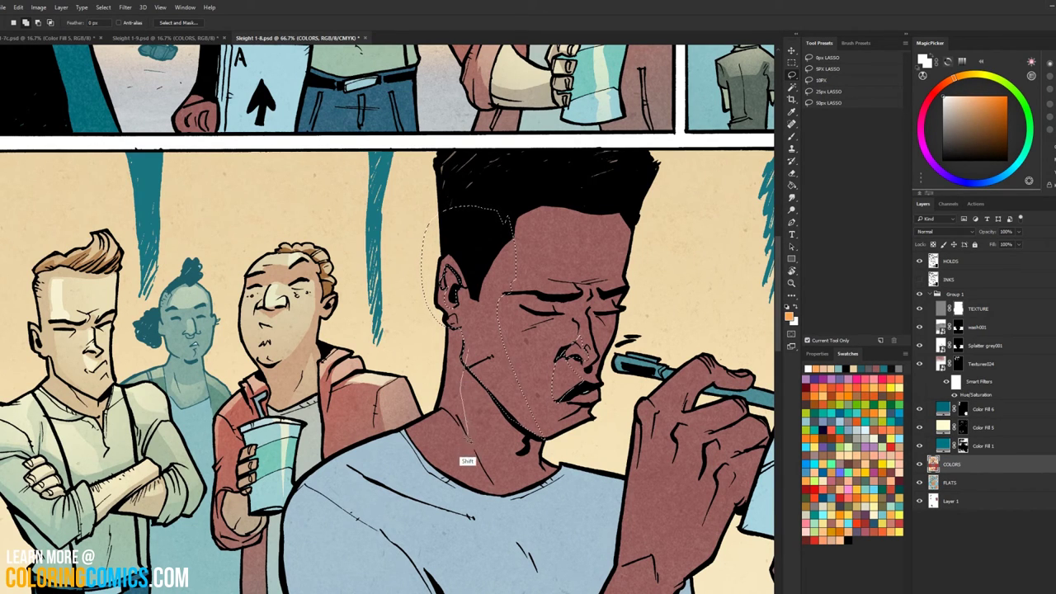
pyautogui.moveTo(467, 461)
pyautogui.mouseDown()
pyautogui.moveTo(425, 421)
pyautogui.moveTo(438, 334)
pyautogui.moveTo(471, 461)
pyautogui.moveTo(447, 449)
pyautogui.moveTo(387, 461)
pyautogui.moveTo(439, 344)
pyautogui.mouseUp()
pyautogui.press('alt')
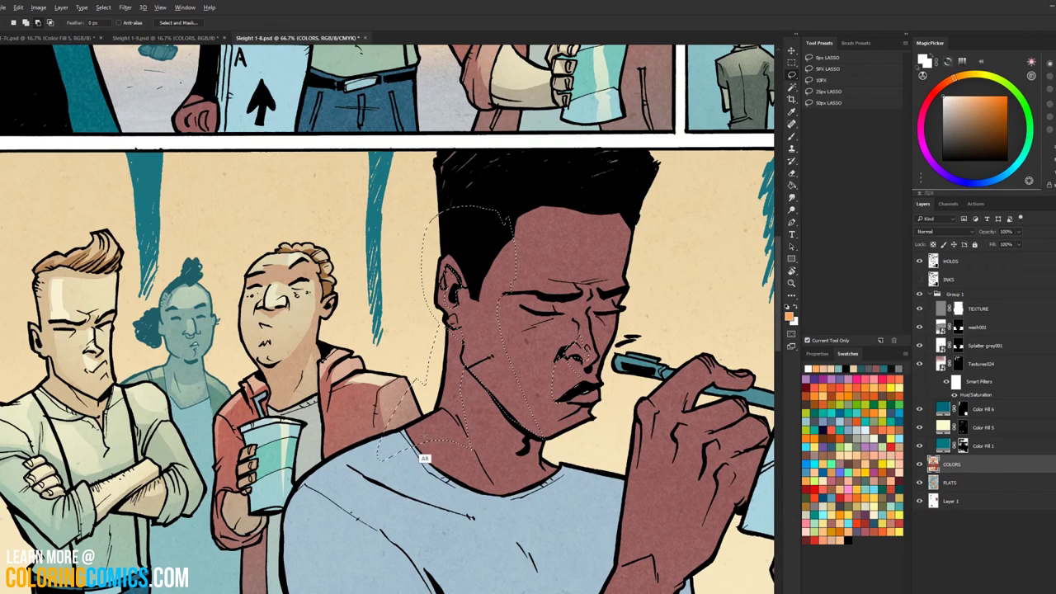
pyautogui.moveTo(475, 445); pyautogui.dragTo(411, 528)
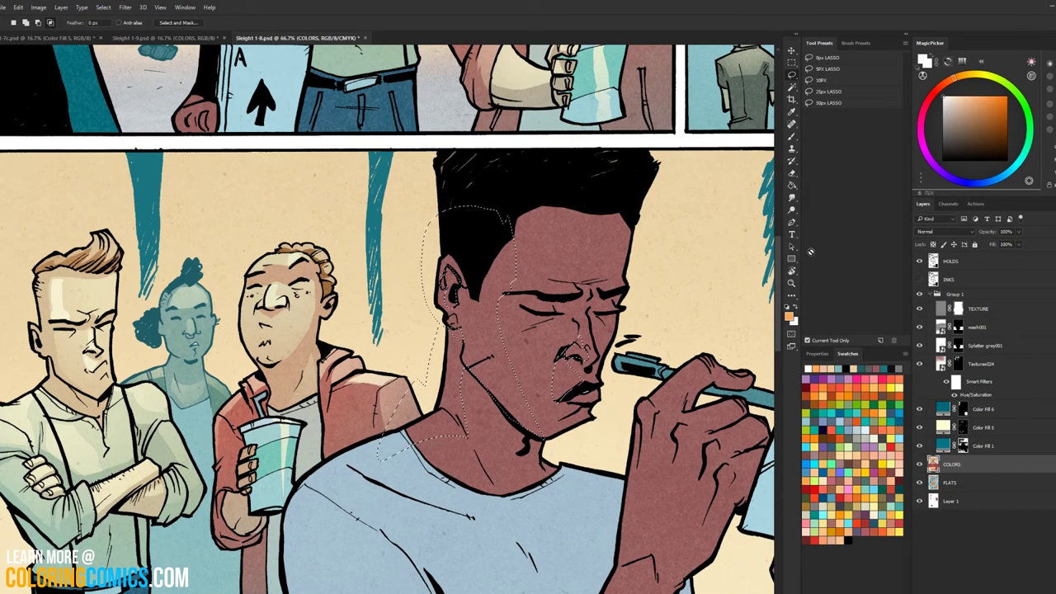
# Step: Limit the face and neck selection to the writing man's skin colour with the Magic Wand on the COLORS layer
pyautogui.click(793, 283)
pyautogui.keyDown('alt'); pyautogui.click(725, 340); pyautogui.keyUp('alt')
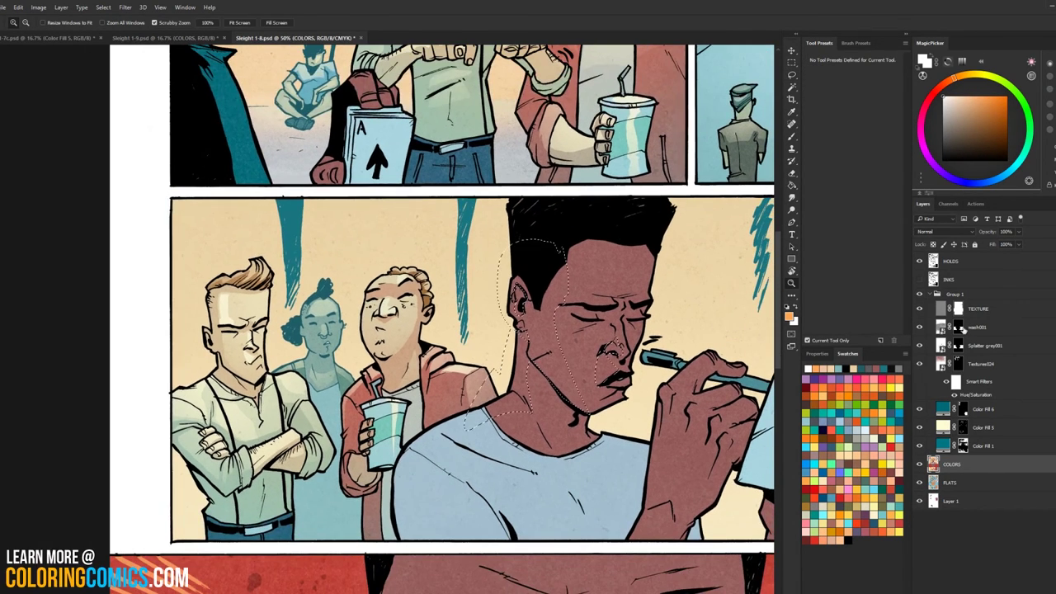
pyautogui.press('w')
pyautogui.hscroll(3, 687, 235)
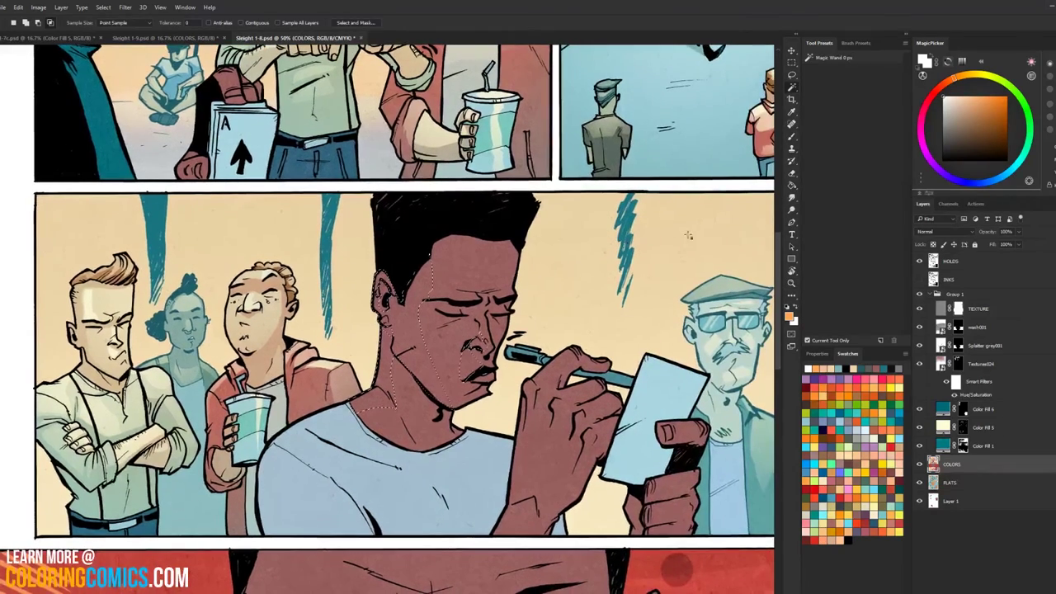
# Step: Brush a soft cream highlight over the selected side of the writing man's face and neck on the Color Fill 5 mask
pyautogui.hotkey('ctrl', 'd')
pyautogui.click(962, 427)
pyautogui.press('b')
pyautogui.moveTo(386, 307); pyautogui.dragTo(419, 312)
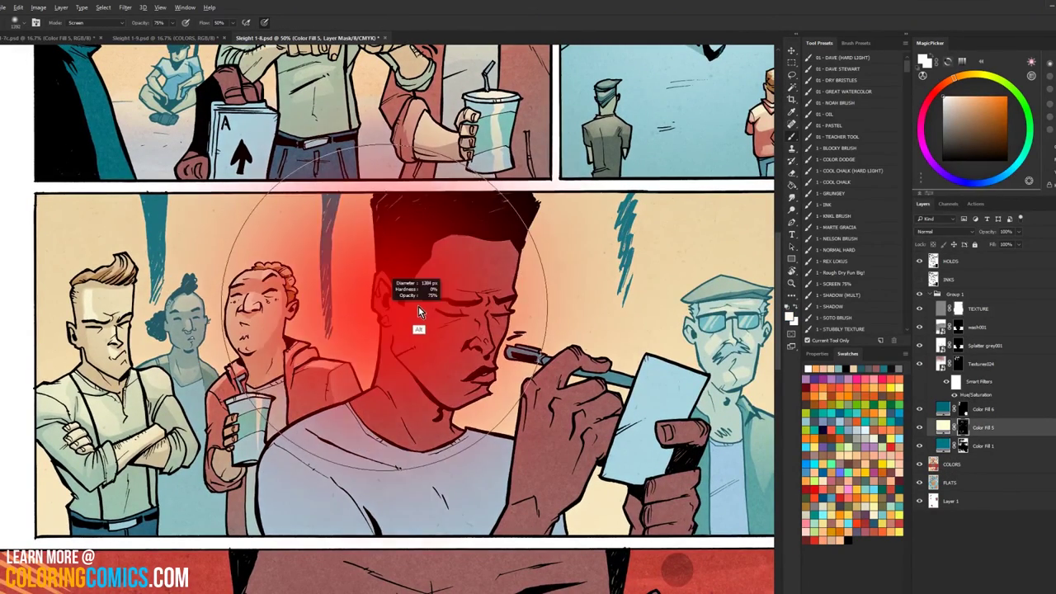
pyautogui.click(793, 284)
pyautogui.keyDown('alt'); pyautogui.click(562, 310); pyautogui.keyUp('alt')
pyautogui.keyDown('alt'); pyautogui.click(562, 311); pyautogui.keyUp('alt')
pyautogui.keyDown('alt'); pyautogui.click(561, 310); pyautogui.keyUp('alt')
pyautogui.scroll(4, 343, 234)
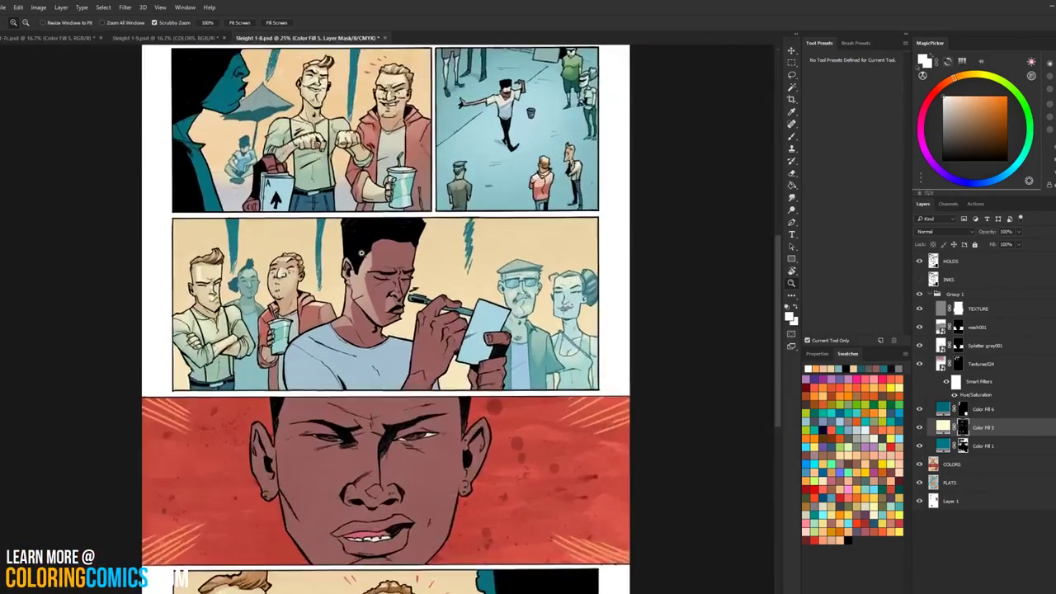
# Step: Lasso the writing man's cheek, temple and ear, and brighten the highlight beside his temple with a smaller soft brush on the Color Fill 5 mask
pyautogui.press('l')
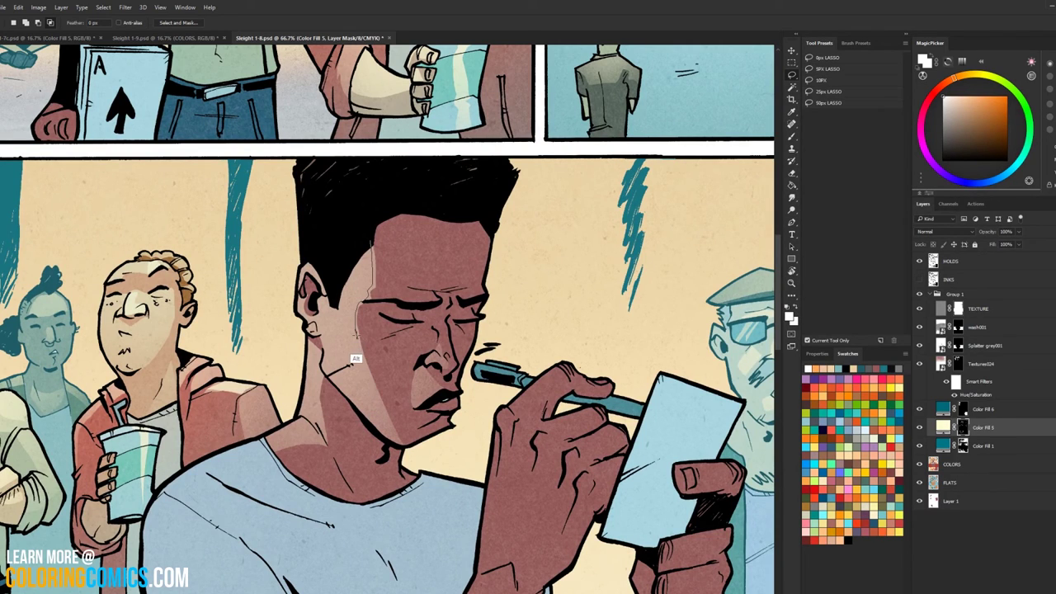
pyautogui.moveTo(363, 388)
pyautogui.mouseDown()
pyautogui.moveTo(396, 469)
pyautogui.moveTo(353, 433)
pyautogui.moveTo(323, 386)
pyautogui.moveTo(326, 343)
pyautogui.moveTo(361, 256)
pyautogui.moveTo(328, 308)
pyautogui.moveTo(318, 289)
pyautogui.moveTo(302, 306)
pyautogui.moveTo(298, 292)
pyautogui.moveTo(333, 255)
pyautogui.moveTo(304, 297)
pyautogui.moveTo(318, 307)
pyautogui.moveTo(301, 290)
pyautogui.moveTo(304, 263)
pyautogui.moveTo(296, 302)
pyautogui.mouseUp()
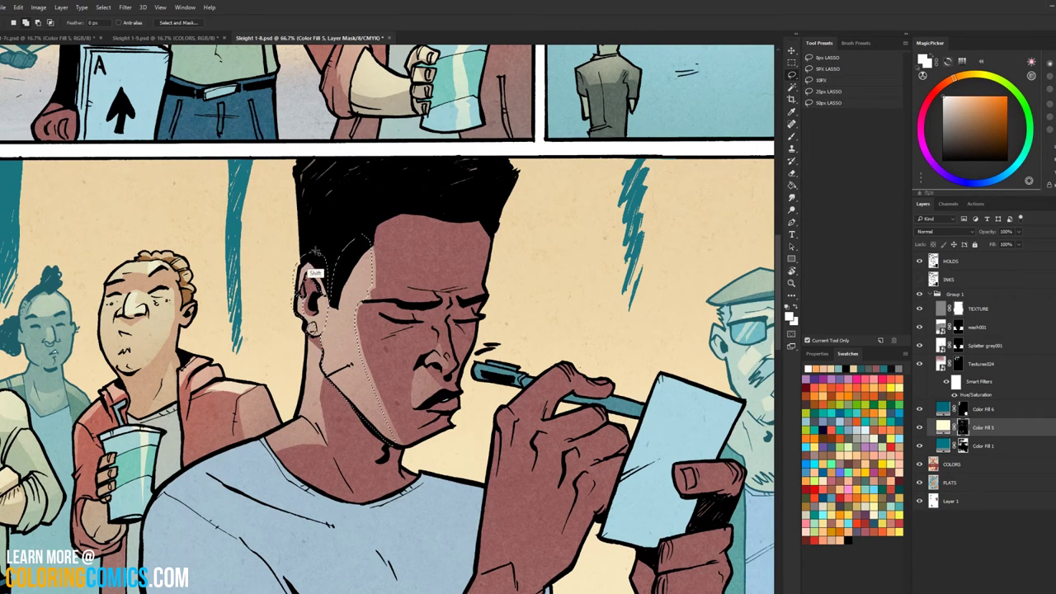
pyautogui.hotkey('ctrl', 'd')
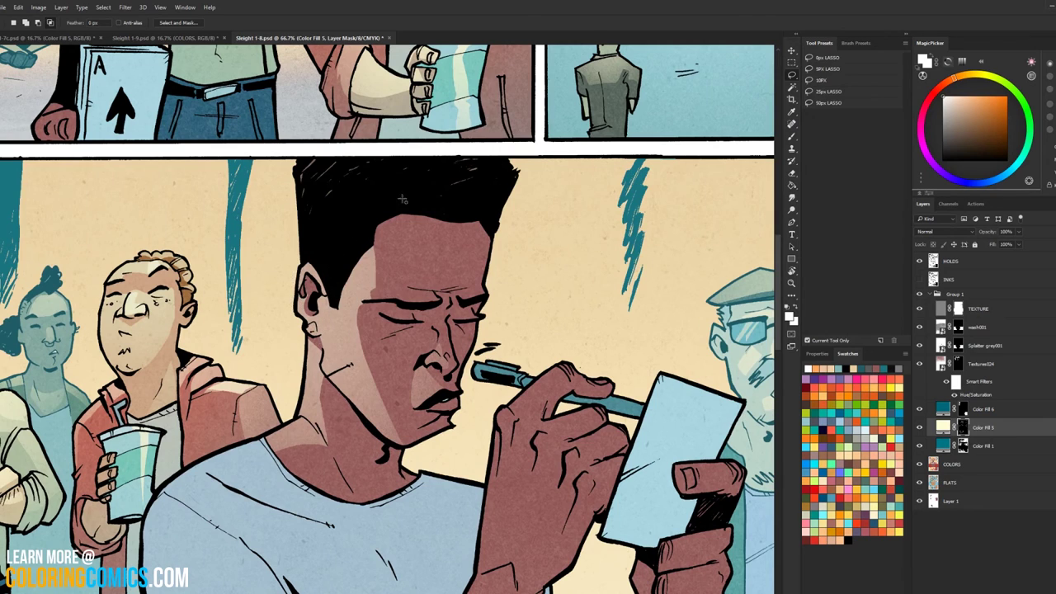
pyautogui.press('b')
pyautogui.moveTo(373, 218); pyautogui.dragTo(424, 212)
pyautogui.press('[')
pyautogui.press('[')
pyautogui.press('[')
pyautogui.press('[')
pyautogui.press('[')
pyautogui.press('[')
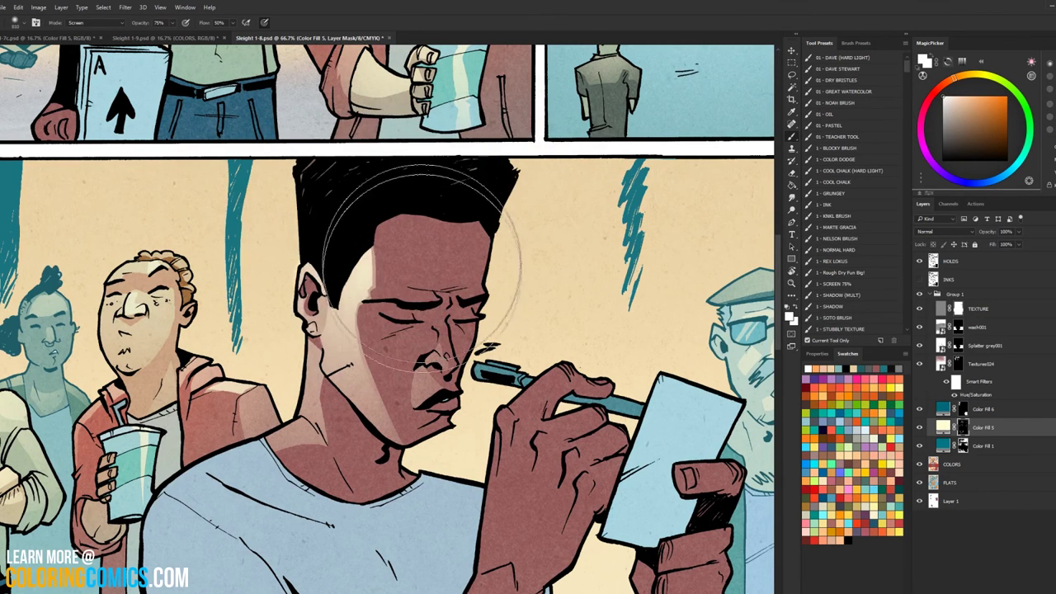
# Step: Lasso and brush brighter highlight accents along the writing man's jaw and on his nose
pyautogui.press('l')
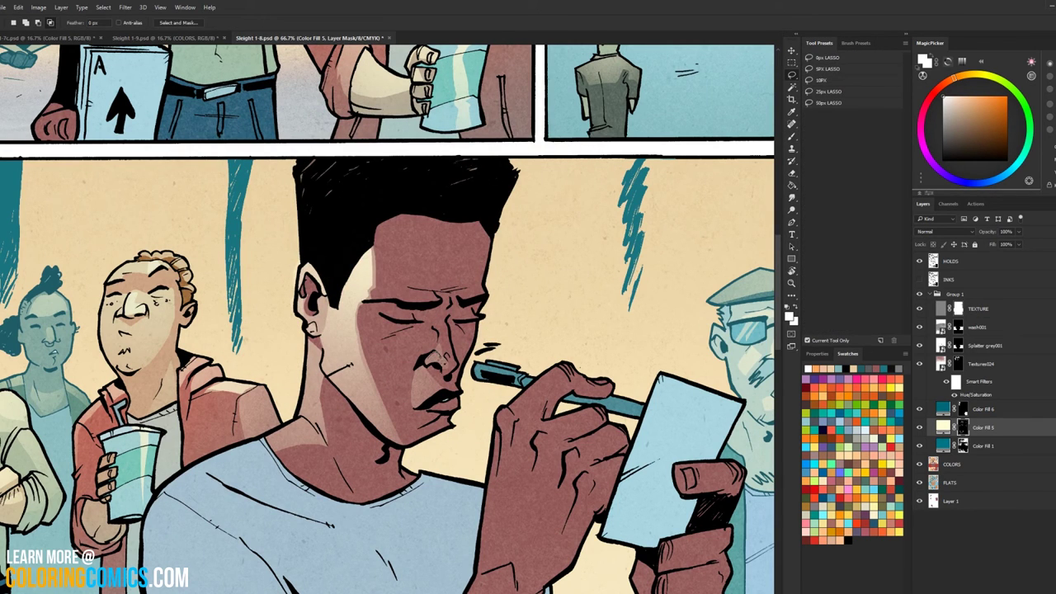
pyautogui.press('b')
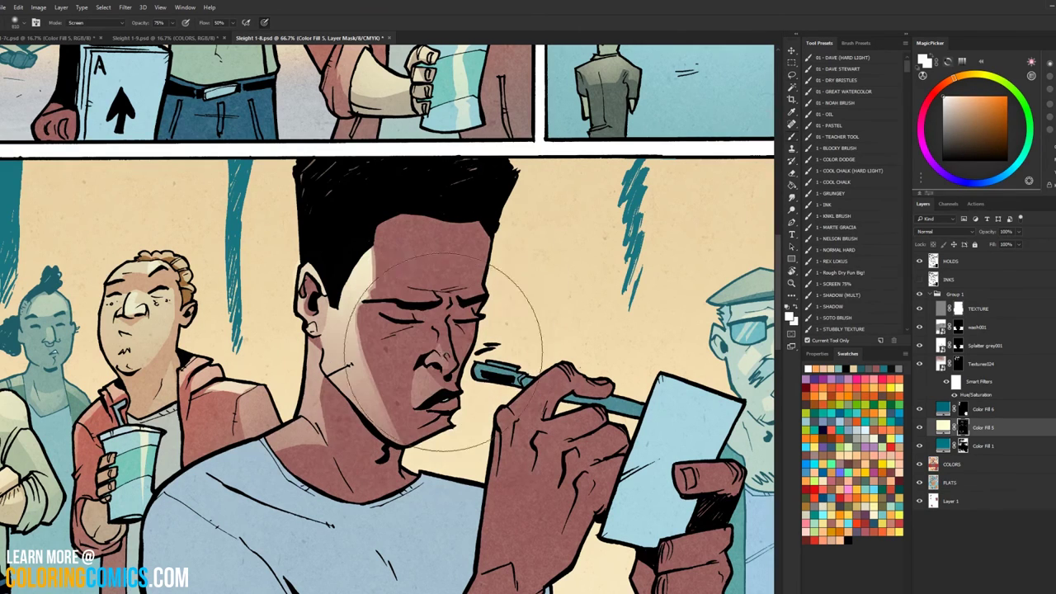
pyautogui.press('l')
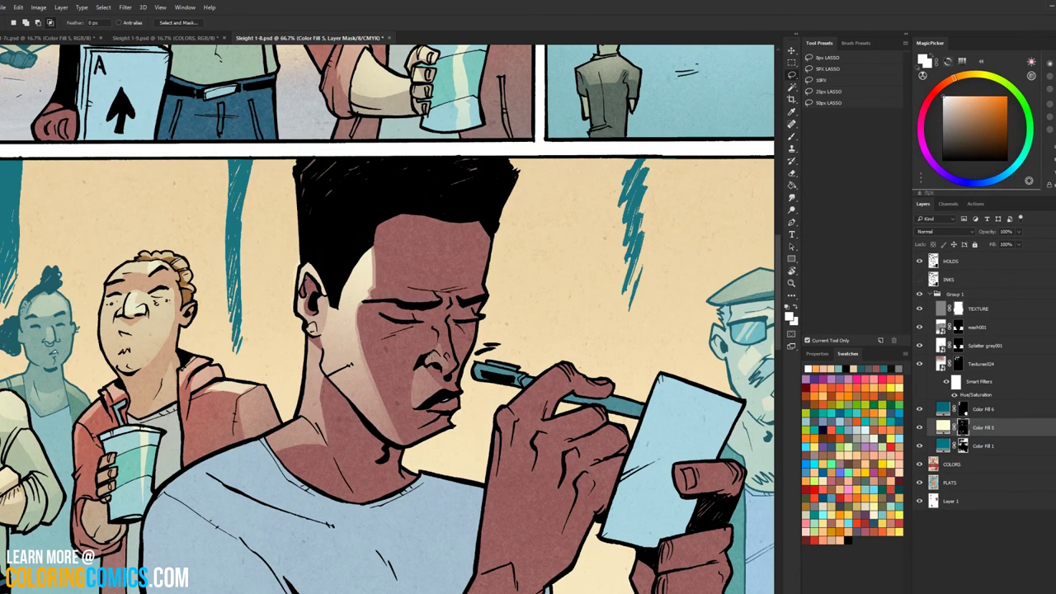
pyautogui.press('b')
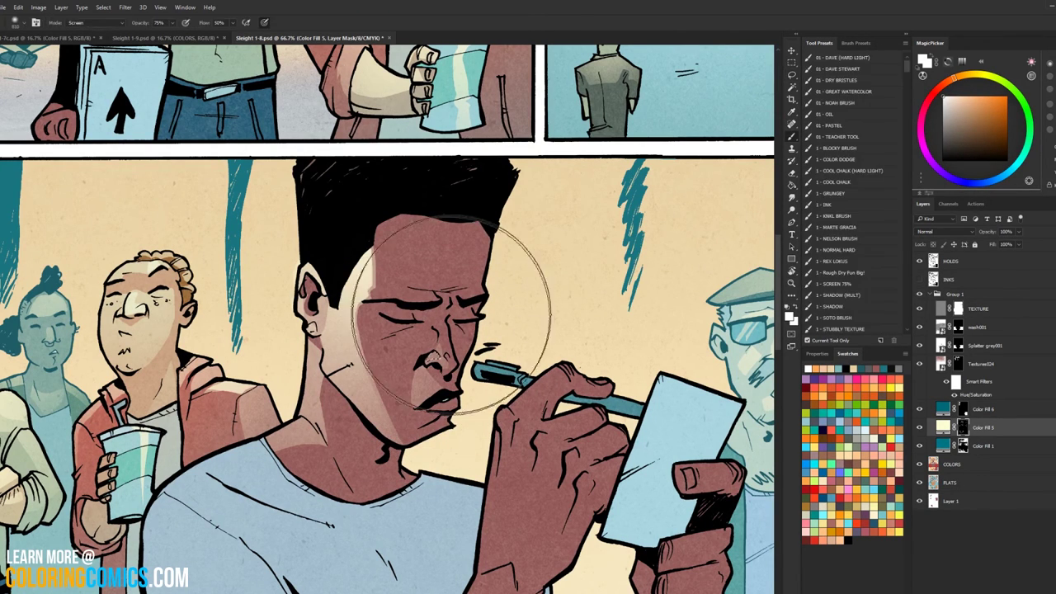
pyautogui.press('l')
pyautogui.click(791, 284)
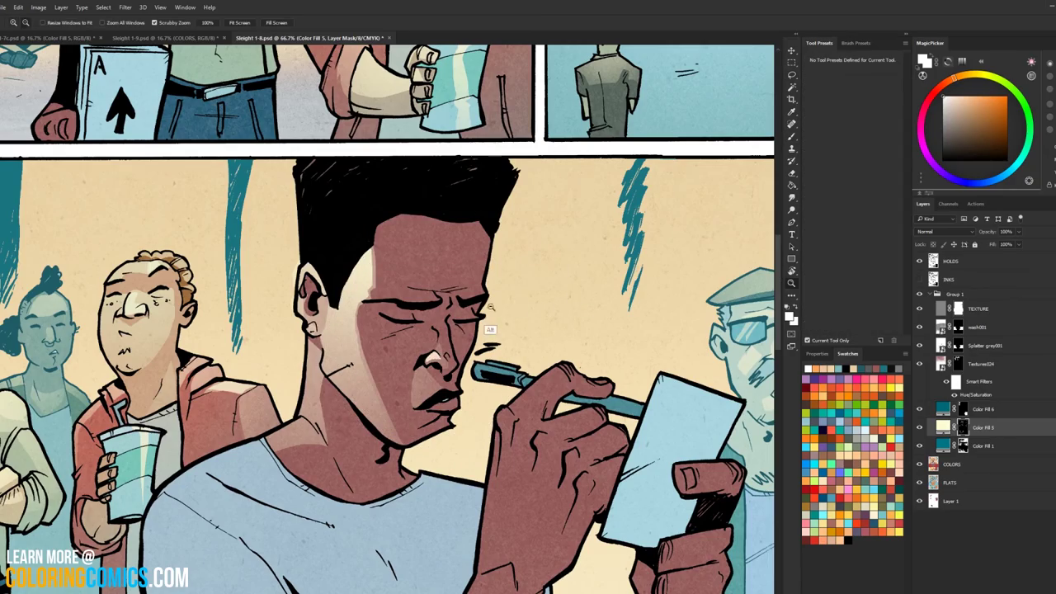
pyautogui.keyDown('alt'); pyautogui.click(498, 298); pyautogui.keyUp('alt')
pyautogui.keyDown('alt'); pyautogui.click(498, 299); pyautogui.keyUp('alt')
pyautogui.keyDown('alt'); pyautogui.click(498, 299); pyautogui.keyUp('alt')
pyautogui.moveTo(481, 270); pyautogui.dragTo(465, 167)
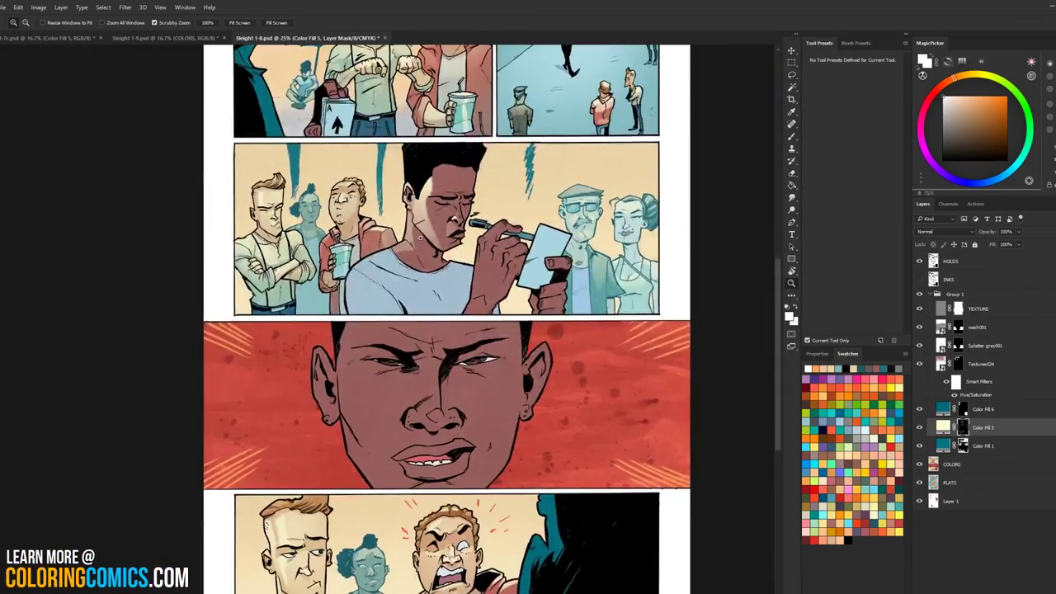
pyautogui.scroll(1, 429, 235)
pyautogui.scroll(2, 421, 217)
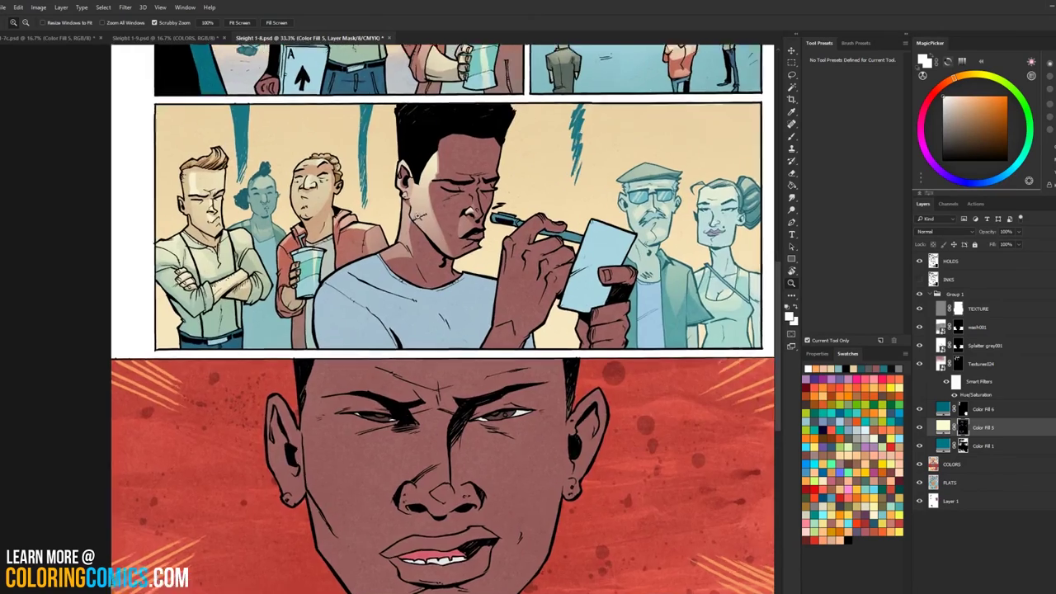
# Step: Lasso a strip of the writing man's neck below the jaw, darken it with black on the Color Fill 5 mask, and clear the selection
pyautogui.press('l')
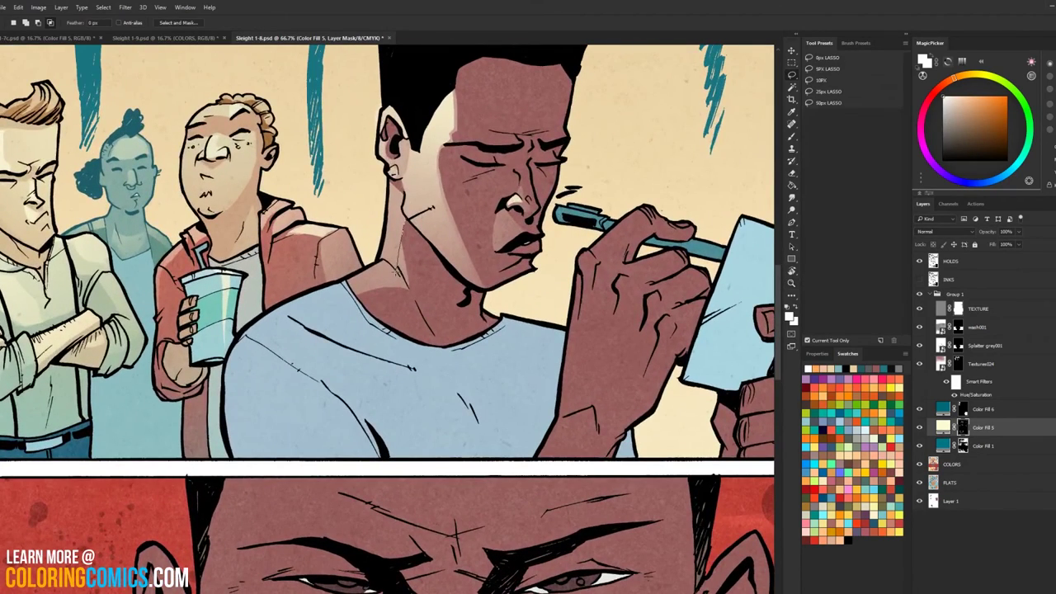
pyautogui.press('b')
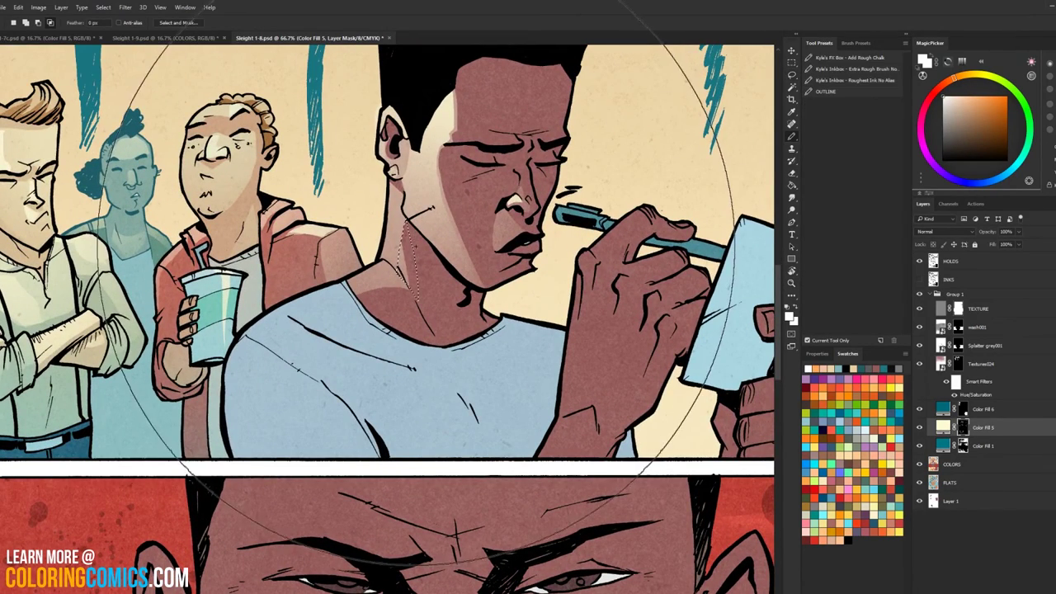
pyautogui.moveTo(967, 138); pyautogui.dragTo(943, 161)
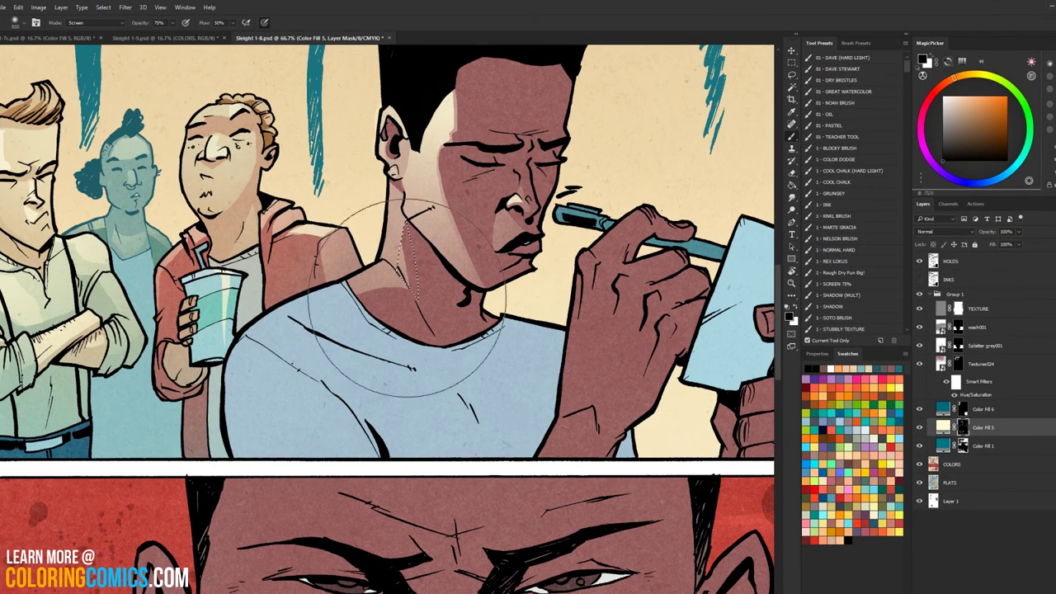
pyautogui.hotkey('shift', 'b')
pyautogui.hotkey('ctrl', 'd')
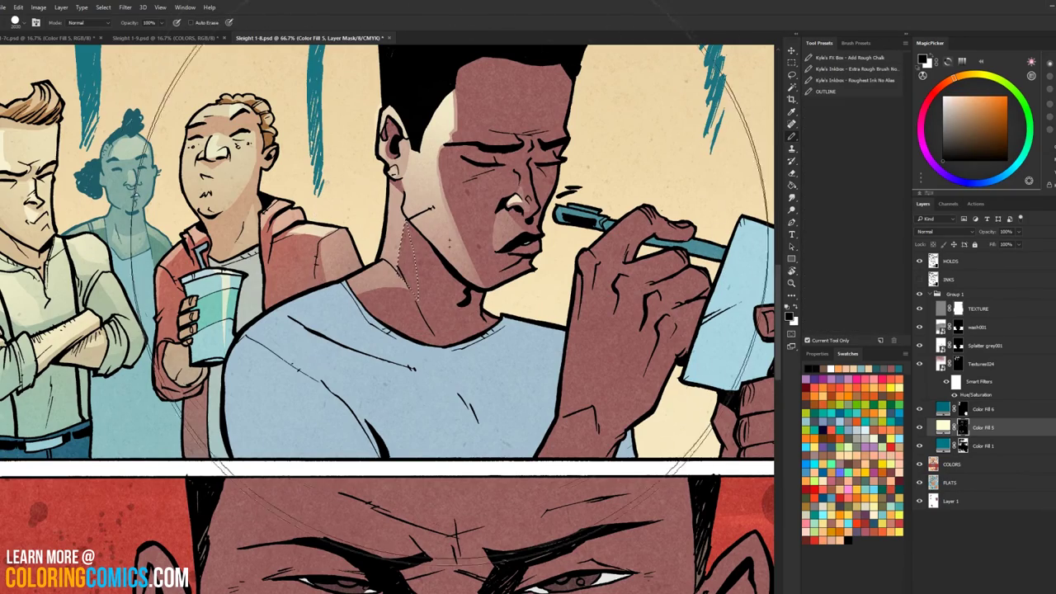
# Step: Lasso the lit areas of the writing man's pen hand and forearm and of the hand holding the card
pyautogui.click(793, 286)
pyautogui.keyDown('alt'); pyautogui.click(662, 333); pyautogui.keyUp('alt')
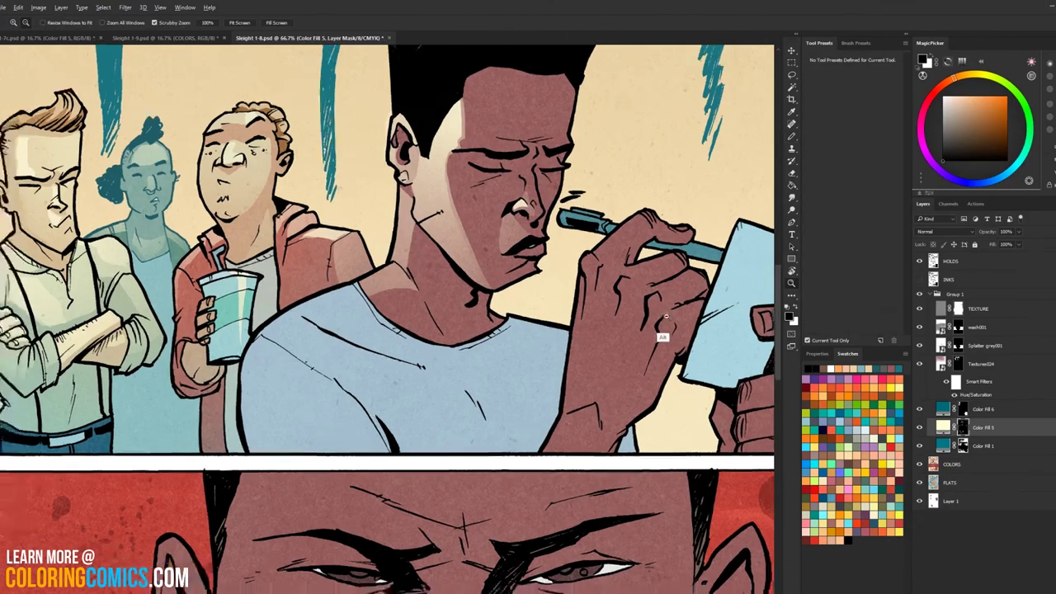
pyautogui.keyDown('alt'); pyautogui.click(662, 332); pyautogui.keyUp('alt')
pyautogui.moveTo(669, 250); pyautogui.dragTo(540, 205)
pyautogui.click(518, 251)
pyautogui.click(526, 248)
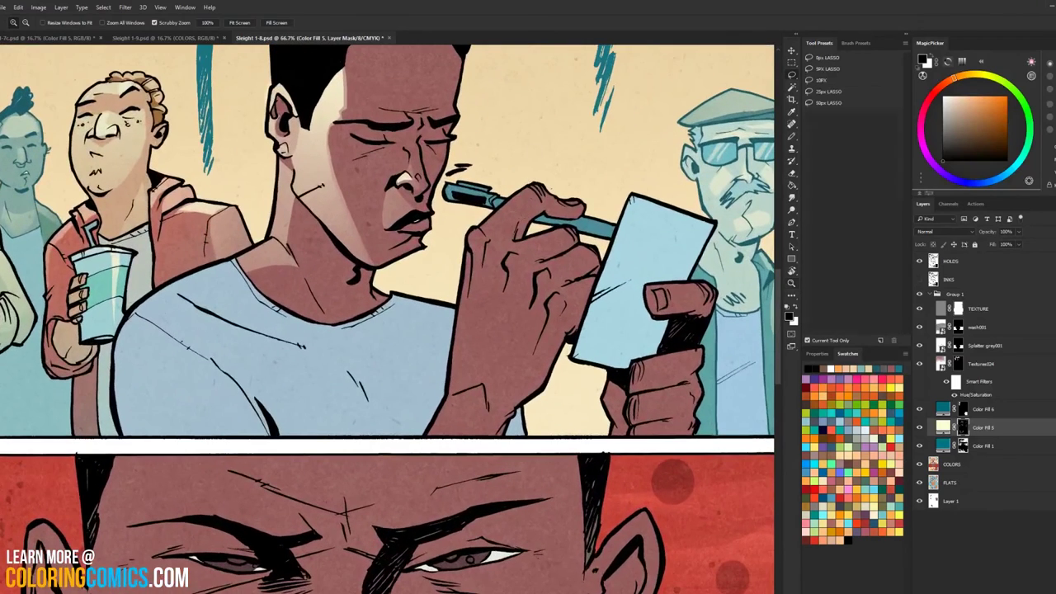
pyautogui.press('l')
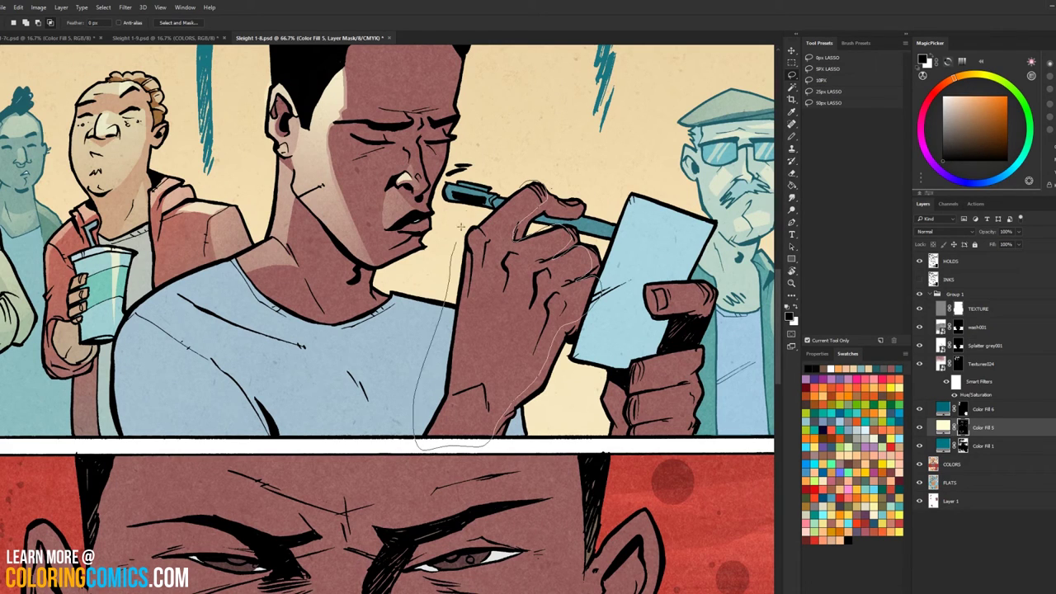
pyautogui.moveTo(460, 226); pyautogui.dragTo(461, 224)
pyautogui.hotkey('alt', 'e')
pyautogui.moveTo(714, 288)
pyautogui.mouseDown()
pyautogui.moveTo(639, 302)
pyautogui.moveTo(694, 266)
pyautogui.moveTo(714, 225)
pyautogui.moveTo(661, 361)
pyautogui.moveTo(685, 346)
pyautogui.moveTo(633, 356)
pyautogui.moveTo(626, 382)
pyautogui.moveTo(671, 370)
pyautogui.moveTo(692, 341)
pyautogui.moveTo(694, 380)
pyautogui.moveTo(663, 393)
pyautogui.mouseUp()
# Step: Limit the hand selection to the writing man's skin colour with the Magic Wand on the COLORS layer
pyautogui.click(792, 284)
pyautogui.keyDown('alt'); pyautogui.click(707, 336); pyautogui.keyUp('alt')
pyautogui.keyDown('alt'); pyautogui.click(707, 336); pyautogui.keyUp('alt')
pyautogui.click(969, 467)
pyautogui.press('w')
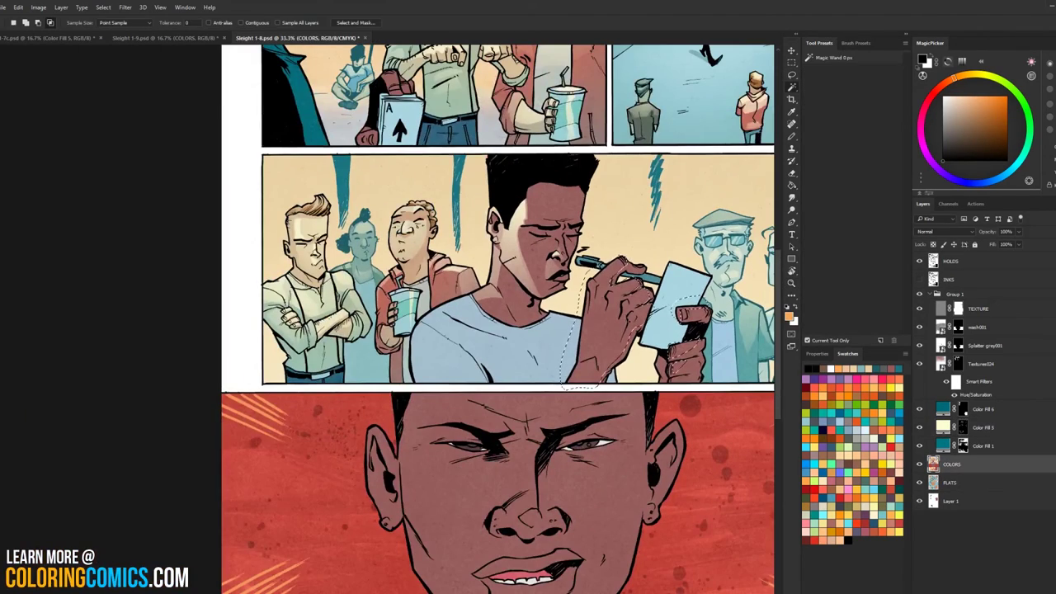
pyautogui.moveTo(746, 216); pyautogui.dragTo(598, 211)
pyautogui.hotkey('ctrl', 'd')
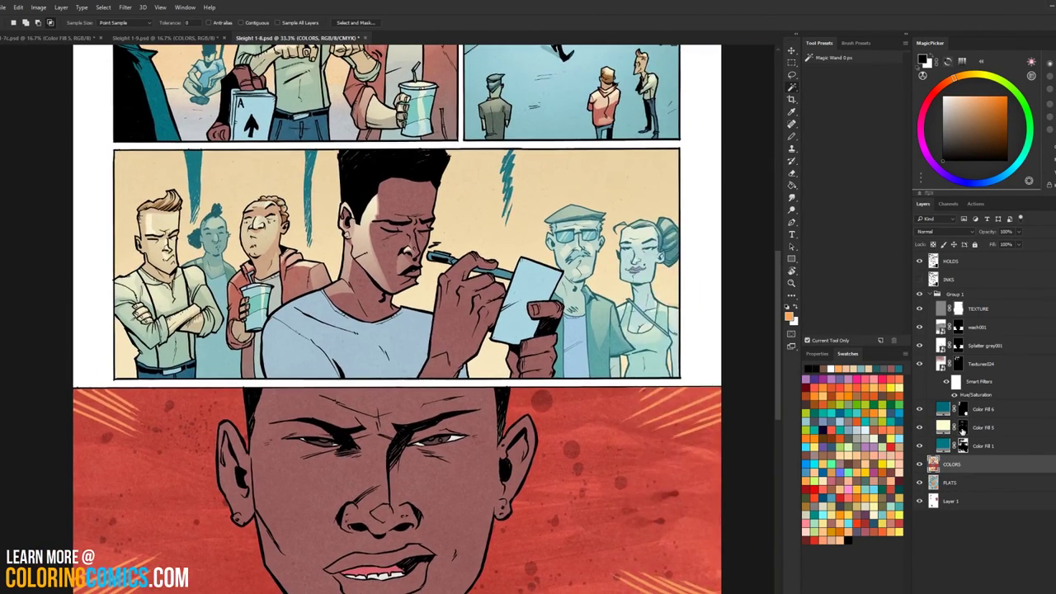
# Step: Brush a soft white highlight over both of the writing man's hands on the Color Fill 5 mask
pyautogui.click(961, 427)
pyautogui.press('b')
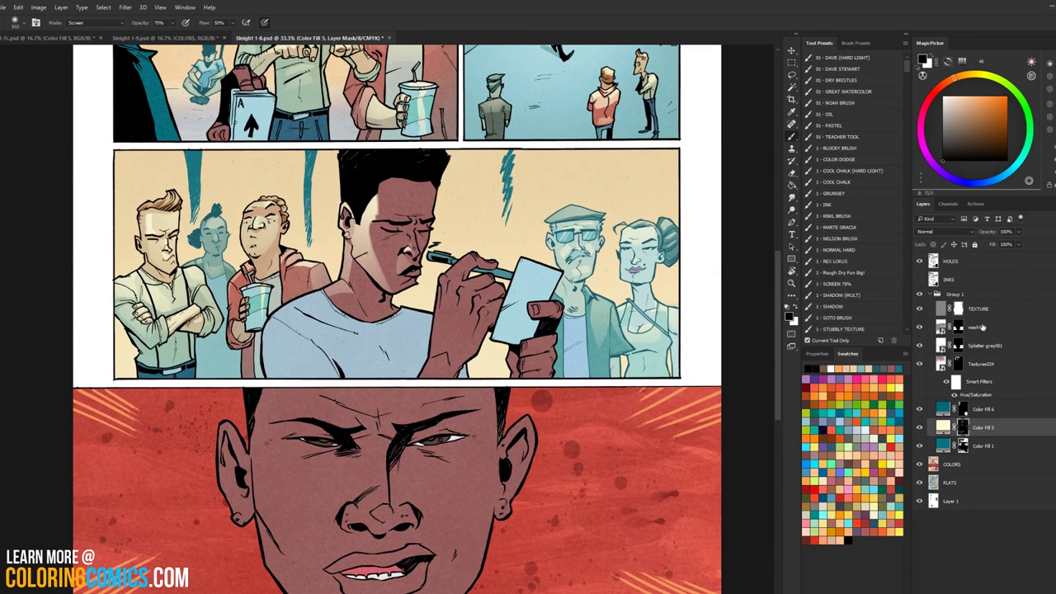
pyautogui.click(948, 92)
pyautogui.moveTo(450, 252); pyautogui.dragTo(506, 252)
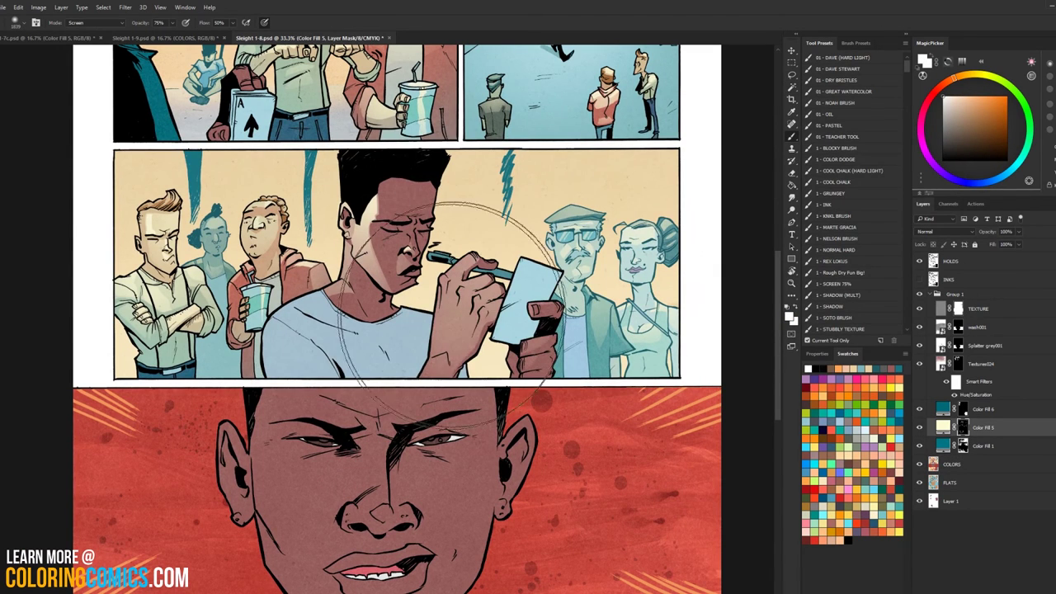
# Step: Lasso the index finger and knuckles of the pen hand and limit the selection to the skin colour on the COLORS layer
pyautogui.press('l')
pyautogui.keyDown('ctrl'); pyautogui.click(490, 250); pyautogui.keyUp('ctrl')
pyautogui.keyDown('ctrl'); pyautogui.click(479, 247); pyautogui.keyUp('ctrl')
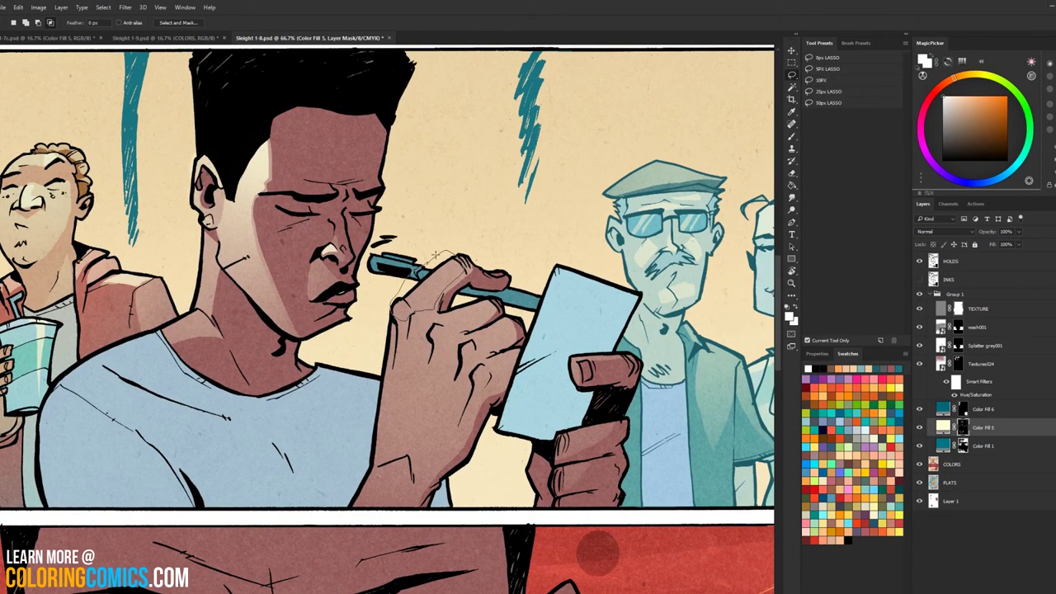
pyautogui.moveTo(434, 255); pyautogui.dragTo(459, 270)
pyautogui.press('shift')
pyautogui.press('b')
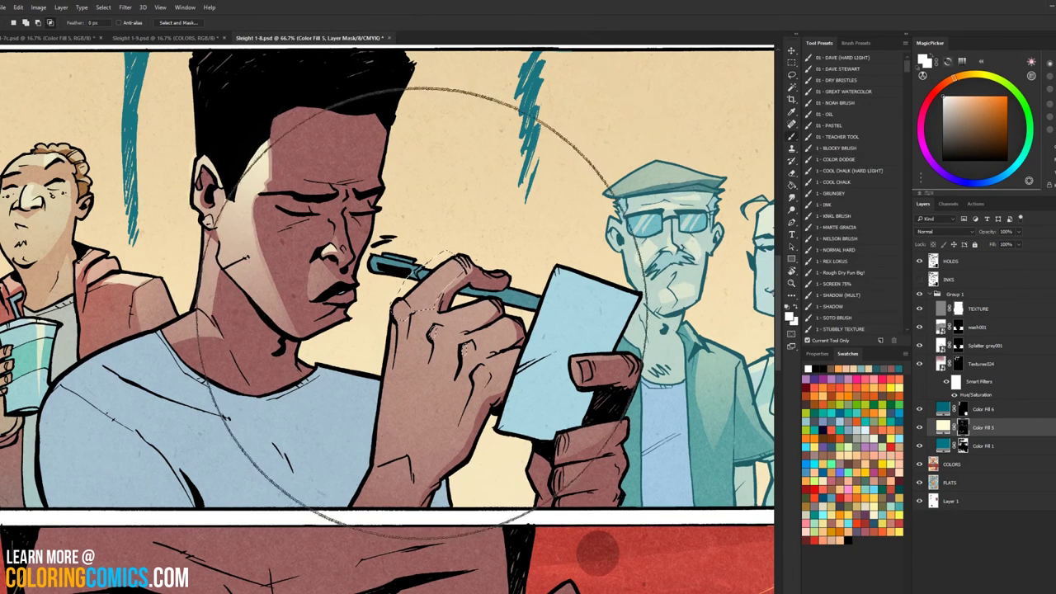
pyautogui.click(420, 313)
pyautogui.hotkey('ctrl', 'z')
pyautogui.click(963, 463)
pyautogui.press('w')
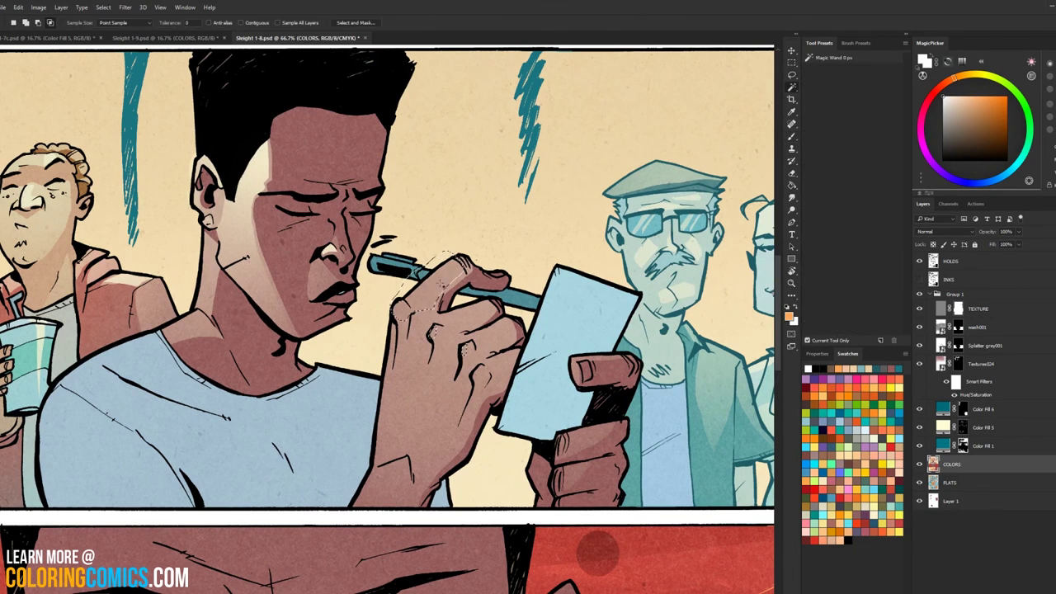
# Step: Brush a brighter highlight onto the selected finger and knuckles on the Color Fill 5 mask, and clear the selection
pyautogui.click(962, 427)
pyautogui.press('b')
pyautogui.click(507, 232)
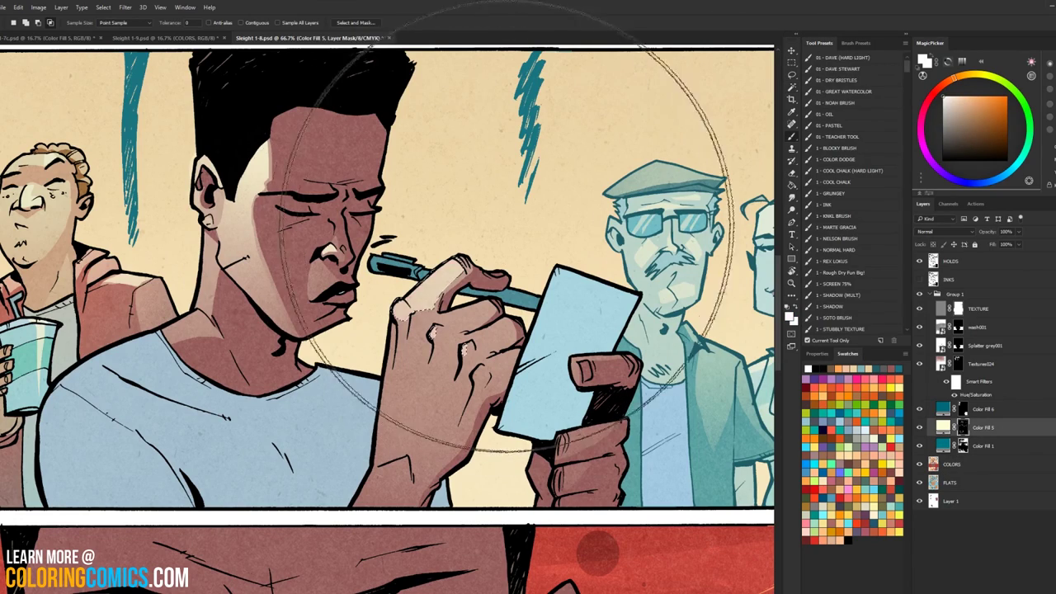
pyautogui.hotkey('ctrl', 'd')
pyautogui.press('l')
pyautogui.click(791, 283)
pyautogui.keyDown('alt'); pyautogui.click(593, 332); pyautogui.keyUp('alt')
pyautogui.keyDown('alt'); pyautogui.click(592, 332); pyautogui.keyUp('alt')
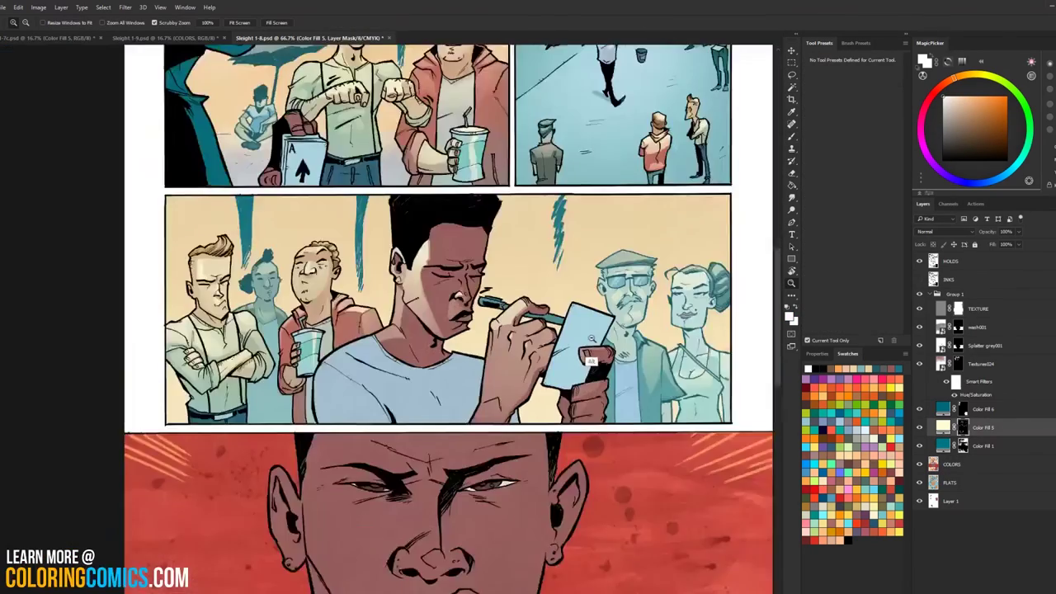
pyautogui.keyDown('alt'); pyautogui.click(593, 332); pyautogui.keyUp('alt')
pyautogui.keyDown('alt'); pyautogui.click(594, 330); pyautogui.keyUp('alt')
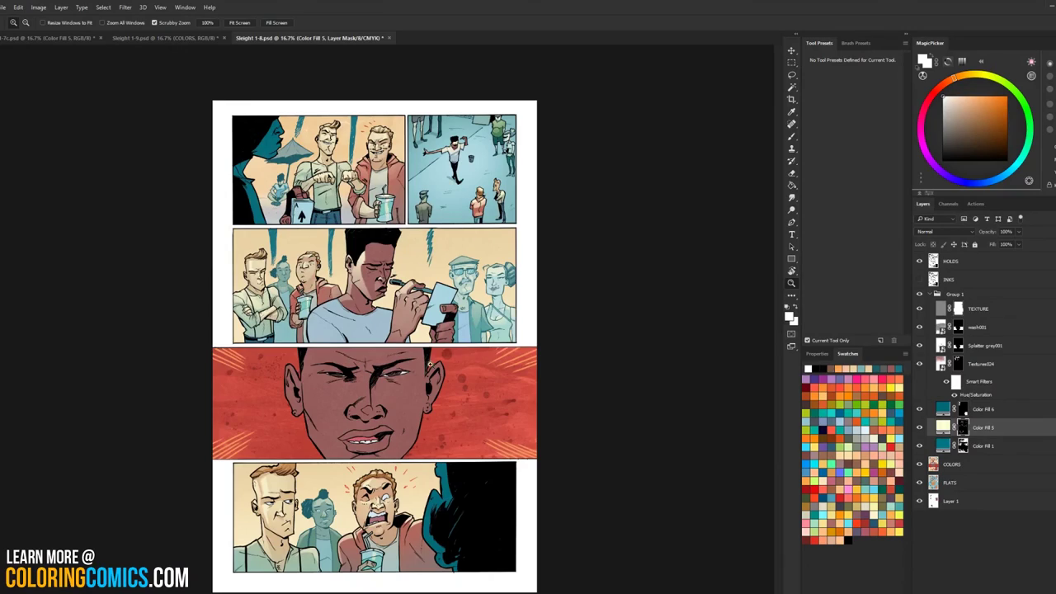
# Step: Lasso the back shoulder and sleeve edge of the writing man's shirt, and limit the selection to the shirt with the Magic Wand on the FLATS layer
pyautogui.click(358, 299)
pyautogui.click(358, 299)
pyautogui.moveTo(357, 300); pyautogui.dragTo(485, 227)
pyautogui.click(497, 254)
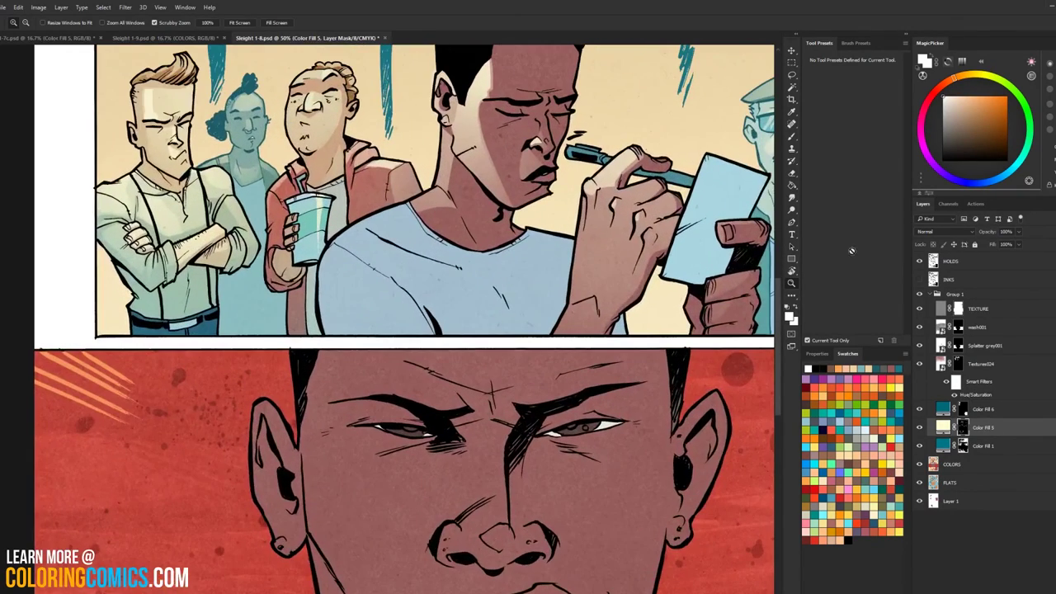
pyautogui.click(940, 465)
pyautogui.press('l')
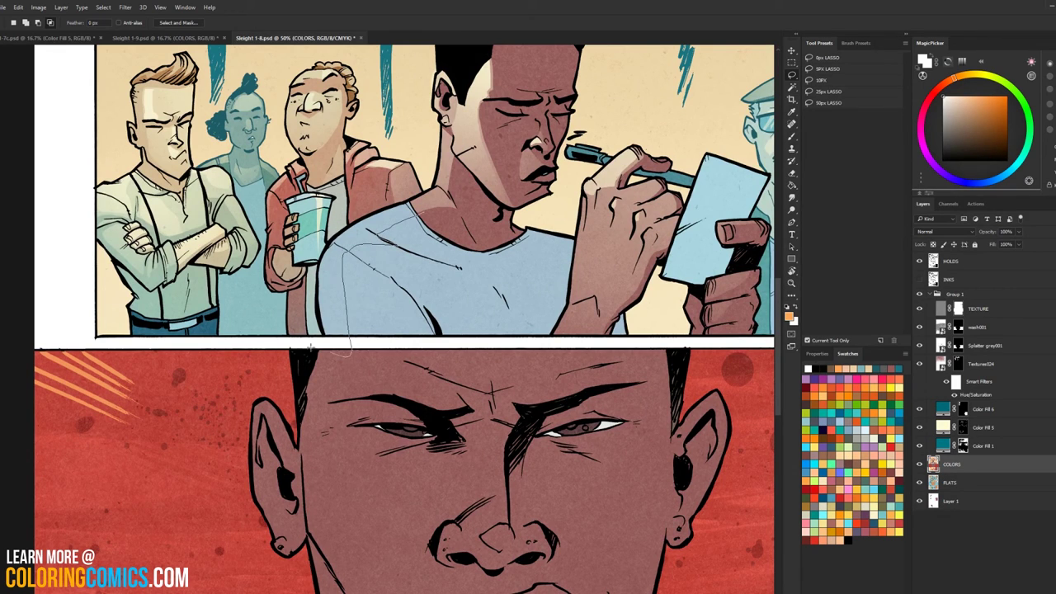
pyautogui.moveTo(312, 348); pyautogui.dragTo(404, 192)
pyautogui.moveTo(350, 251); pyautogui.dragTo(378, 251)
pyautogui.click(948, 482)
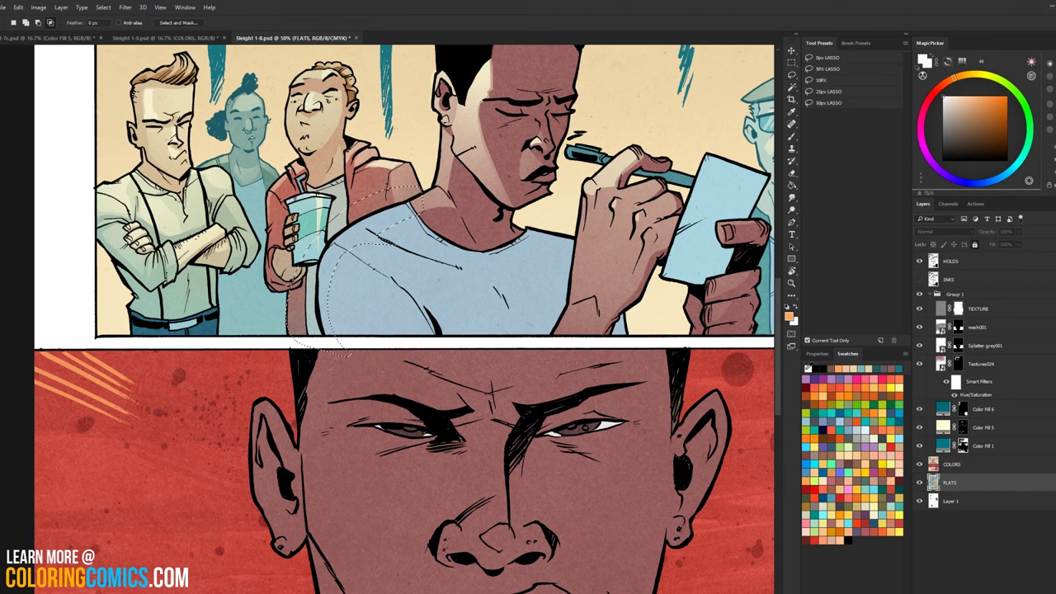
pyautogui.press('w')
# Step: Brush a soft highlight along the selected shirt shoulder and sleeve on the Color Fill 5 mask, and clear the selection
pyautogui.click(962, 428)
pyautogui.press('b')
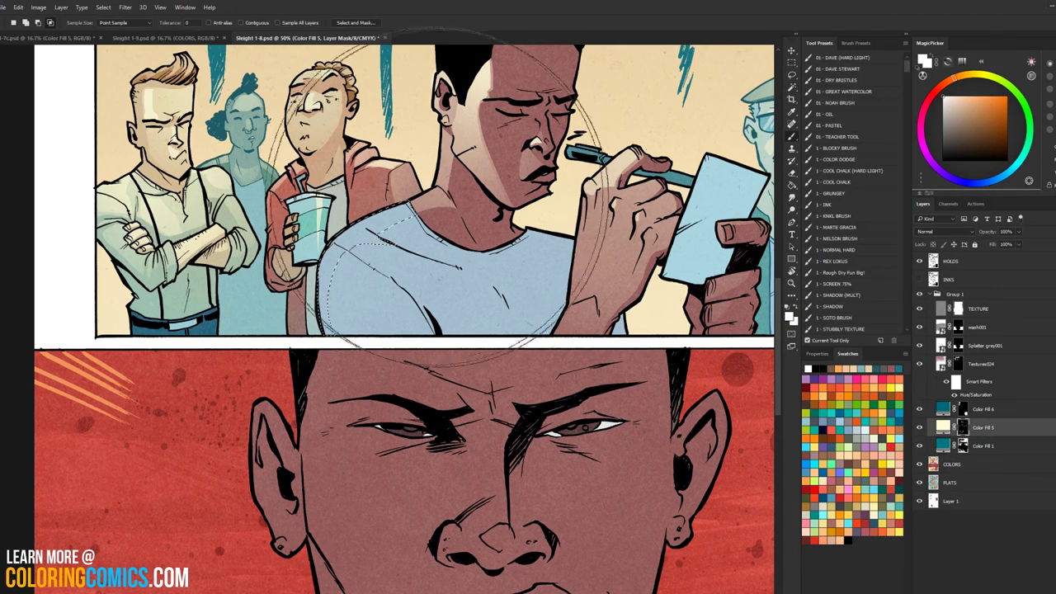
pyautogui.moveTo(407, 182); pyautogui.dragTo(355, 165)
pyautogui.hotkey('ctrl', 'd')
pyautogui.press('l')
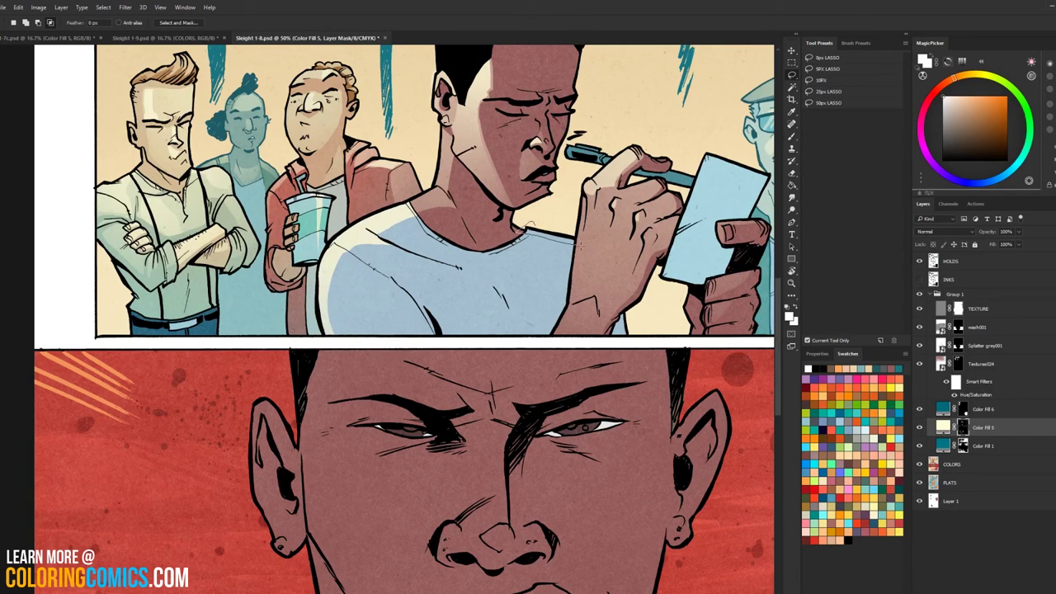
# Step: Limit the lassoed shirt edge beside the neckline to the shirt colour on COLORS, and brush a highlight onto it on the Color Fill 5 mask
pyautogui.click(947, 463)
pyautogui.press('w')
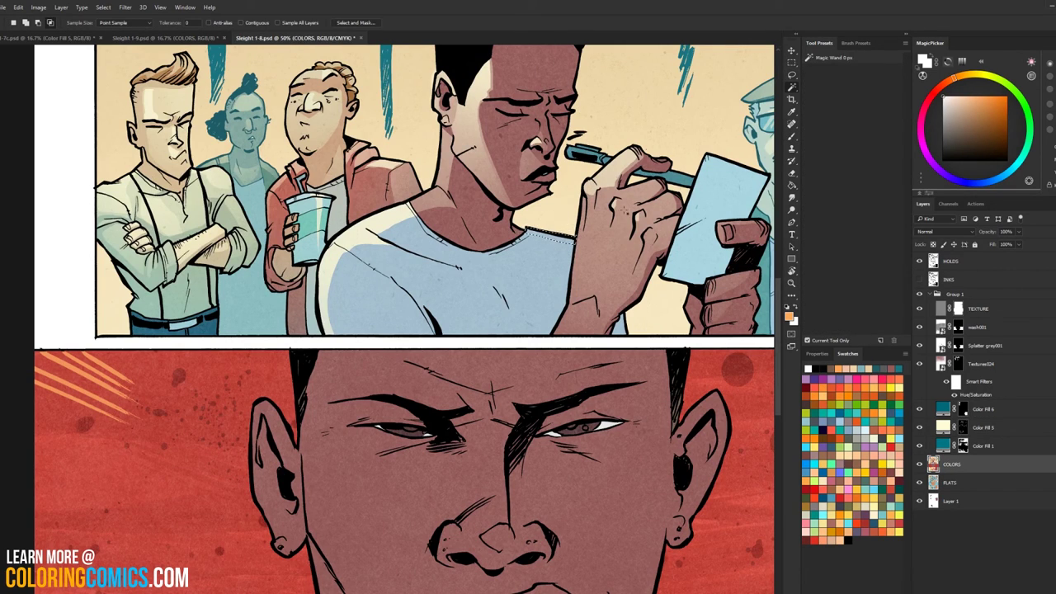
pyautogui.click(962, 428)
pyautogui.press('b')
pyautogui.press('l')
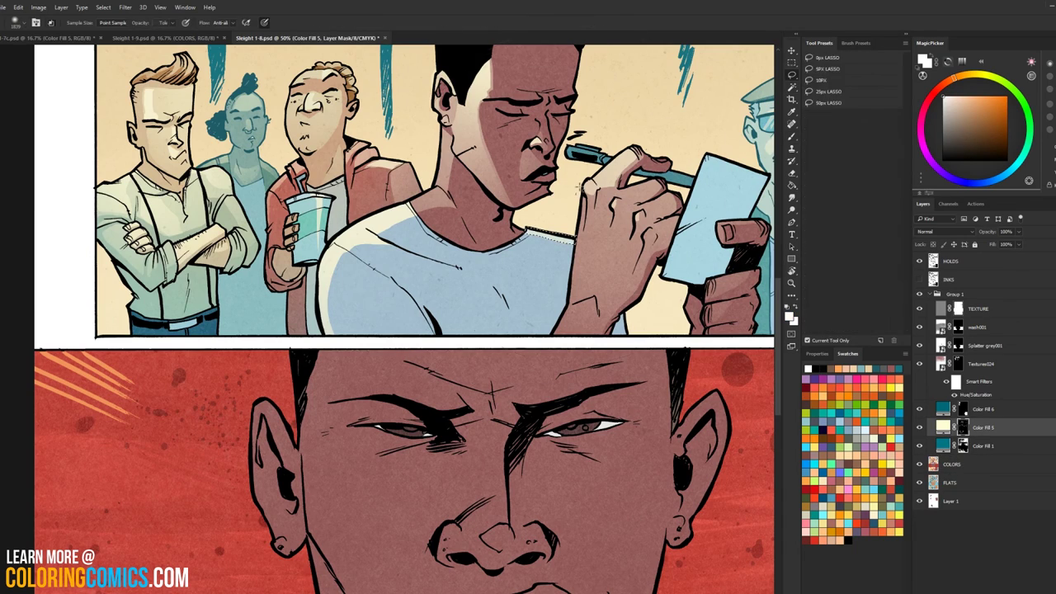
# Step: Review the highlights across the whole page, and examine the close-up face in the red panel
pyautogui.click(791, 284)
pyautogui.keyDown('alt'); pyautogui.click(569, 306); pyautogui.keyUp('alt')
pyautogui.keyDown('alt'); pyautogui.click(556, 306); pyautogui.keyUp('alt')
pyautogui.keyDown('alt'); pyautogui.click(557, 297); pyautogui.keyUp('alt')
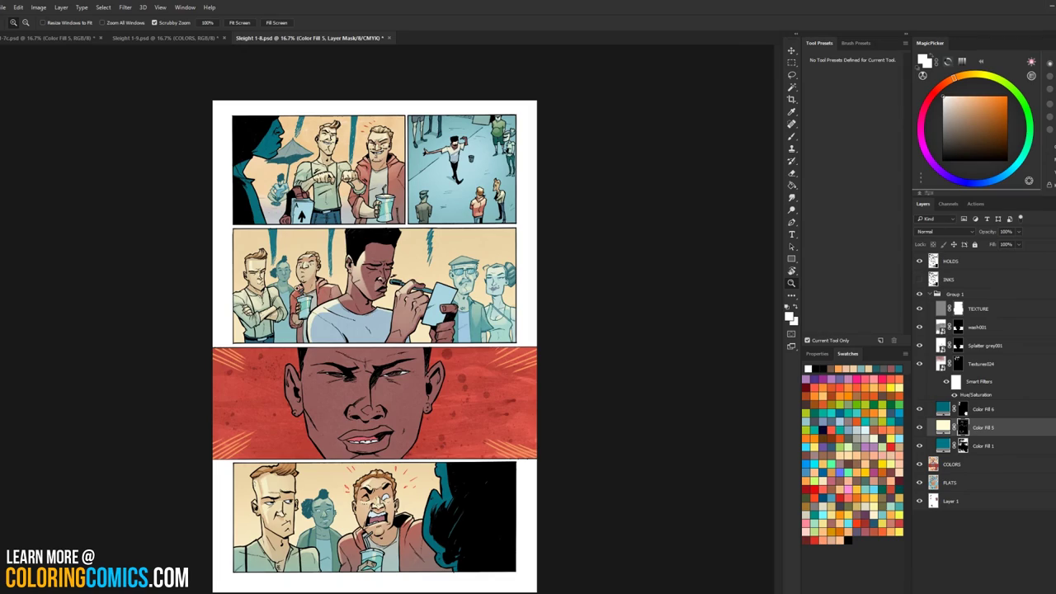
pyautogui.hotkey('ctrl', '+')
pyautogui.moveTo(392, 278); pyautogui.dragTo(459, 134)
pyautogui.moveTo(414, 250); pyautogui.dragTo(399, 371)
pyautogui.hotkey('ctrl', '+')
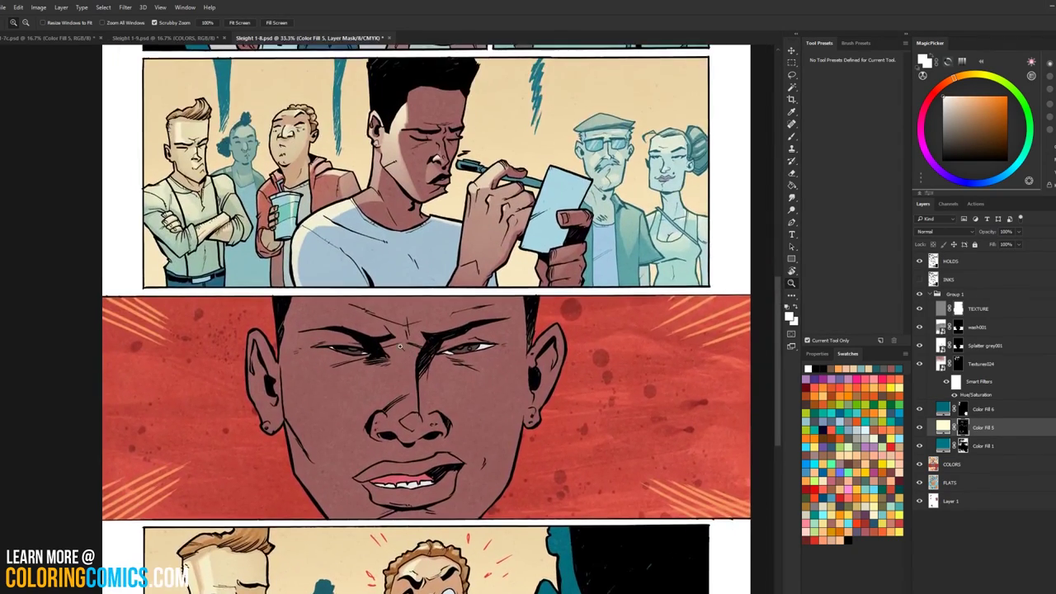
pyautogui.hotkey('ctrl', '+')
pyautogui.keyDown('alt'); pyautogui.click(695, 350); pyautogui.keyUp('alt')
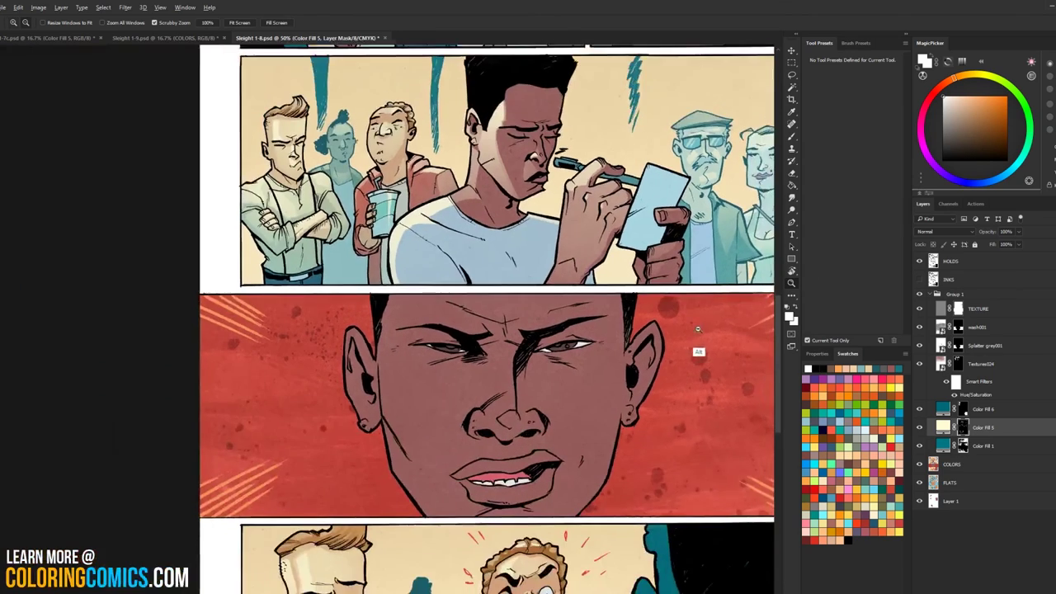
pyautogui.moveTo(688, 328); pyautogui.dragTo(585, 301)
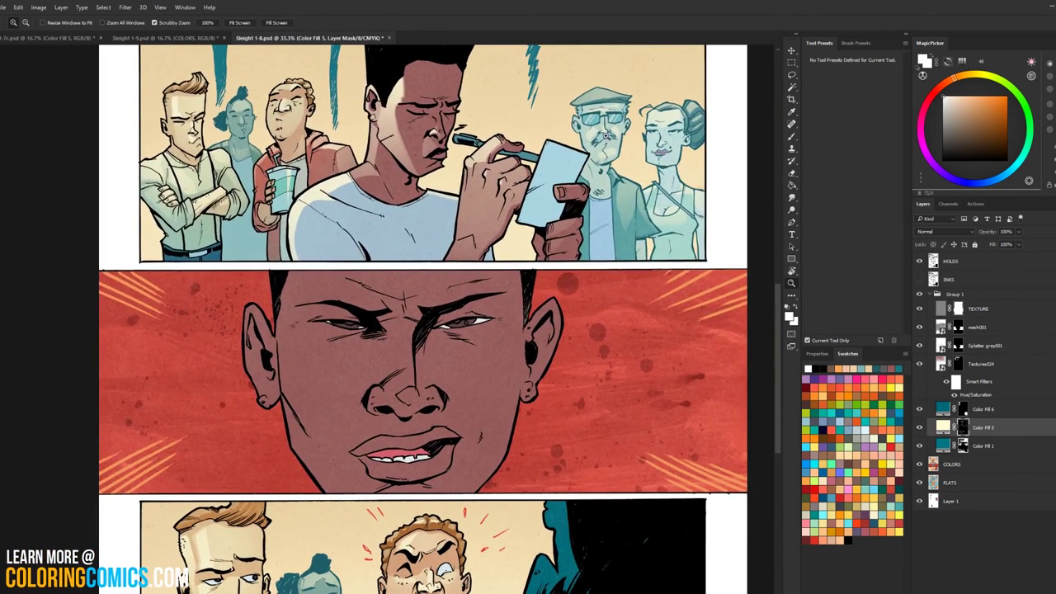
pyautogui.click(443, 392)
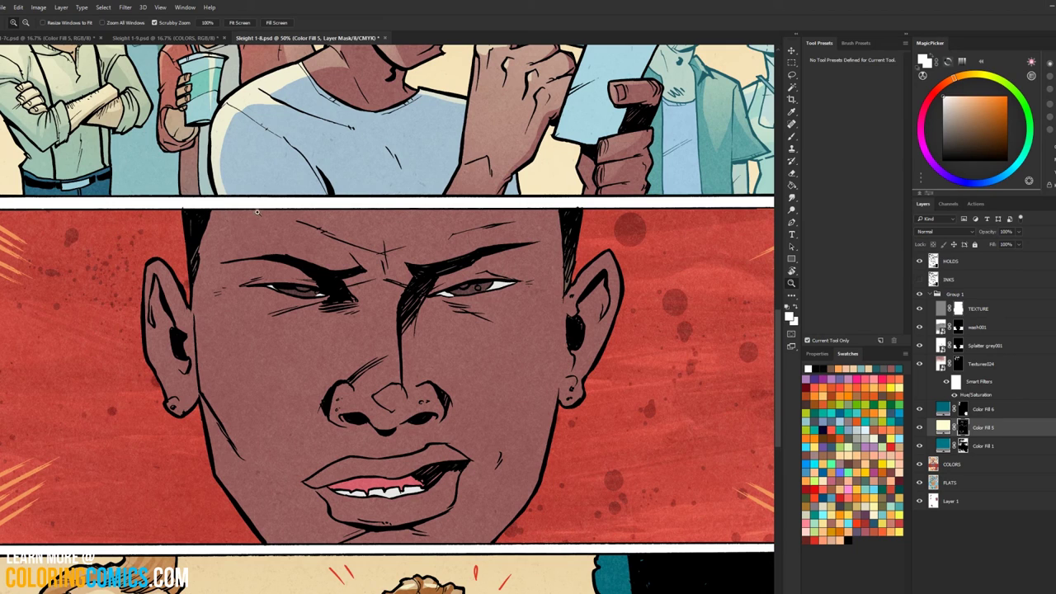
# Step: Lasso the lit areas of the close-up face: the forehead down to the brows, and the area from below the eyes to the jaw
pyautogui.press('l')
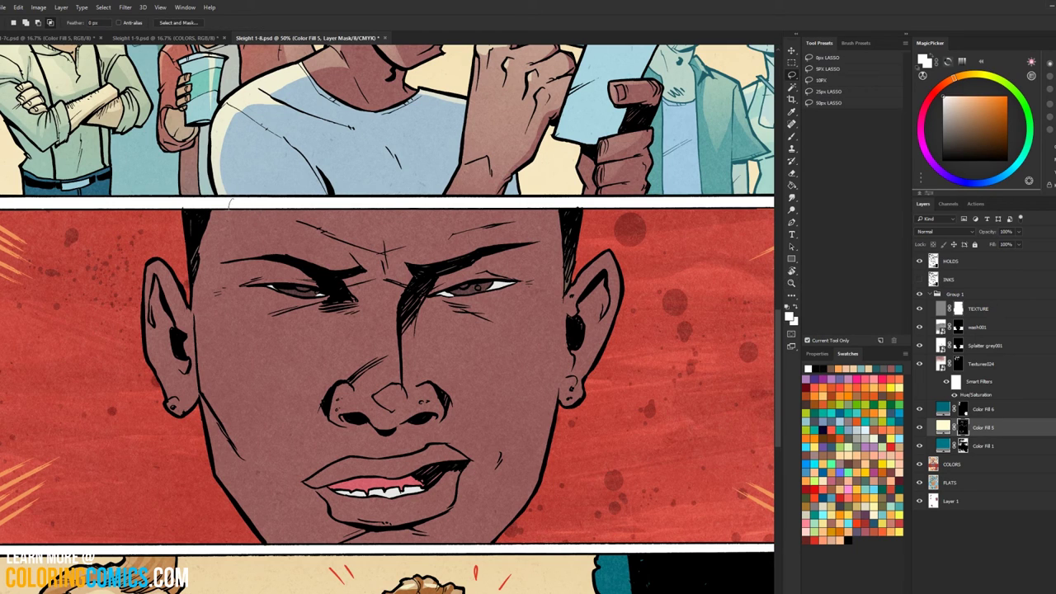
pyautogui.moveTo(256, 254)
pyautogui.mouseDown()
pyautogui.moveTo(329, 277)
pyautogui.moveTo(363, 270)
pyautogui.moveTo(354, 261)
pyautogui.moveTo(382, 274)
pyautogui.moveTo(385, 263)
pyautogui.moveTo(410, 279)
pyautogui.moveTo(536, 242)
pyautogui.moveTo(535, 202)
pyautogui.mouseUp()
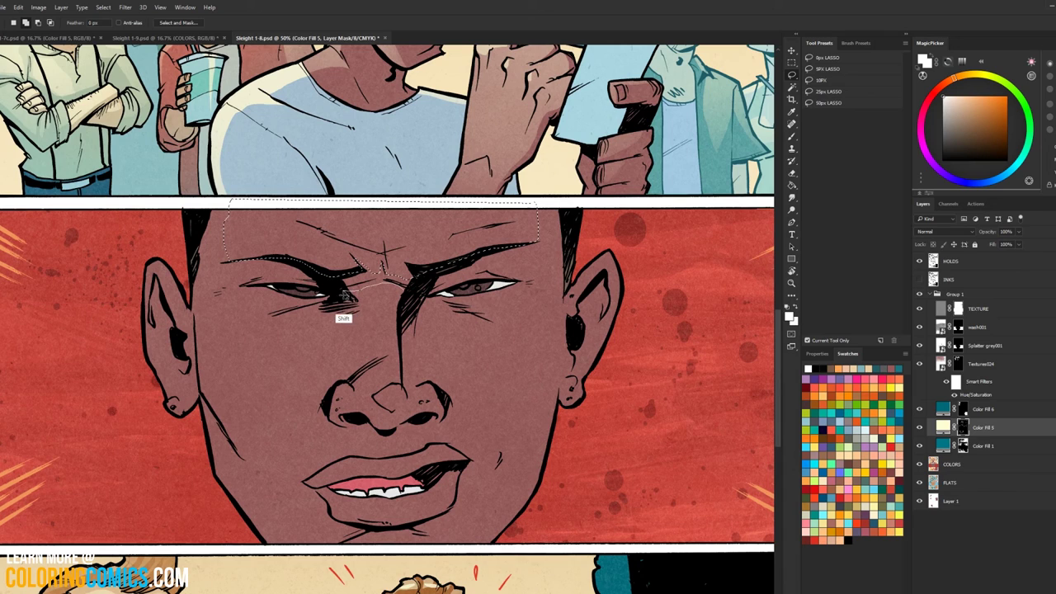
pyautogui.moveTo(332, 300)
pyautogui.mouseDown()
pyautogui.moveTo(240, 295)
pyautogui.moveTo(225, 298)
pyautogui.moveTo(213, 321)
pyautogui.moveTo(215, 375)
pyautogui.moveTo(285, 547)
pyautogui.mouseUp()
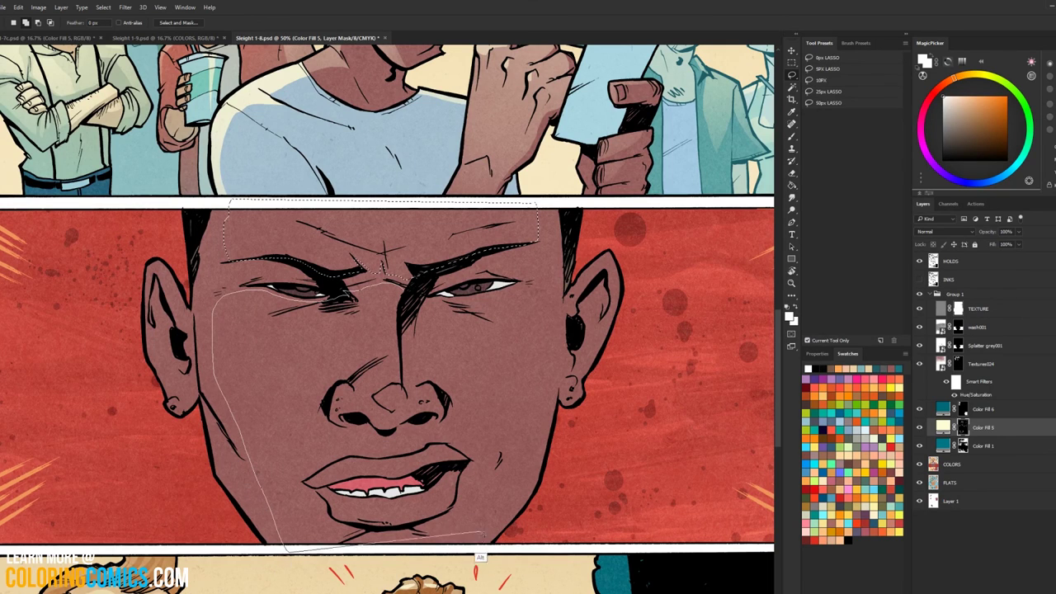
pyautogui.keyDown('alt'); pyautogui.click(479, 547); pyautogui.keyUp('alt')
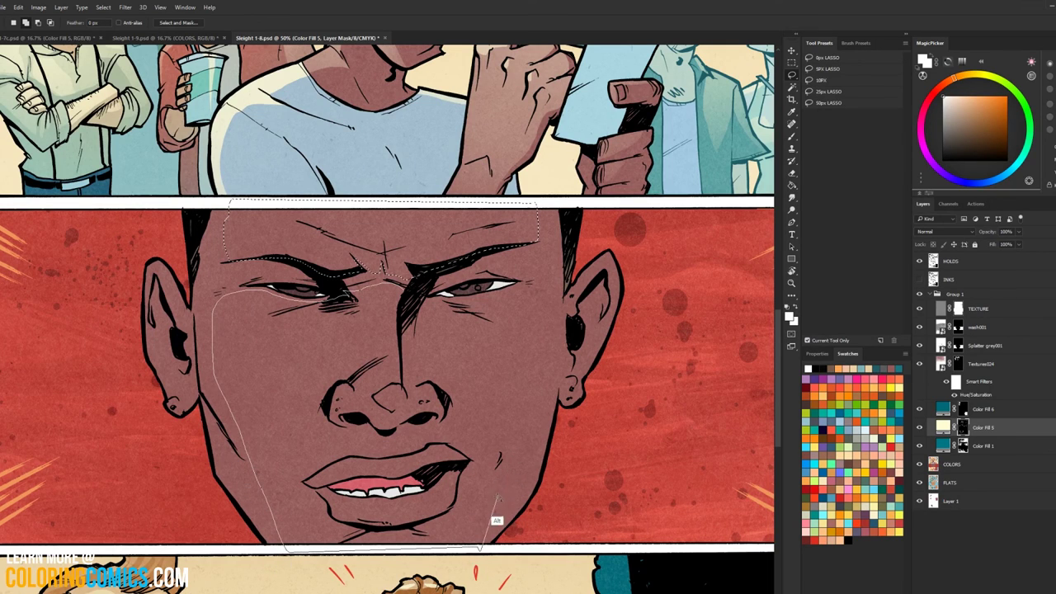
pyautogui.moveTo(497, 498); pyautogui.dragTo(516, 429)
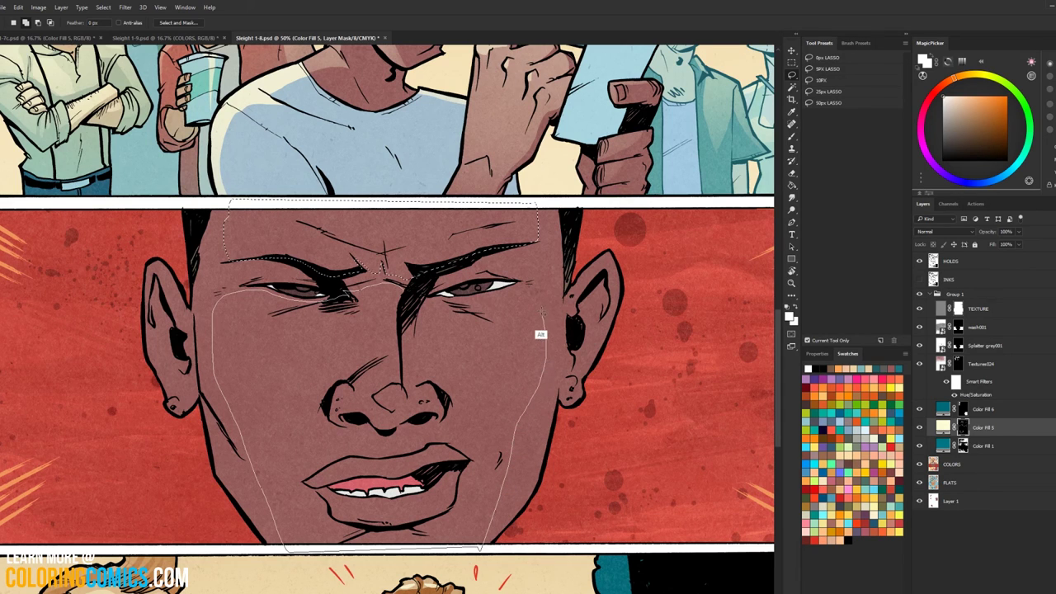
pyautogui.moveTo(517, 289); pyautogui.dragTo(414, 288)
pyautogui.moveTo(280, 287)
pyautogui.mouseDown()
pyautogui.moveTo(240, 291)
pyautogui.moveTo(358, 306)
pyautogui.moveTo(337, 295)
pyautogui.mouseUp()
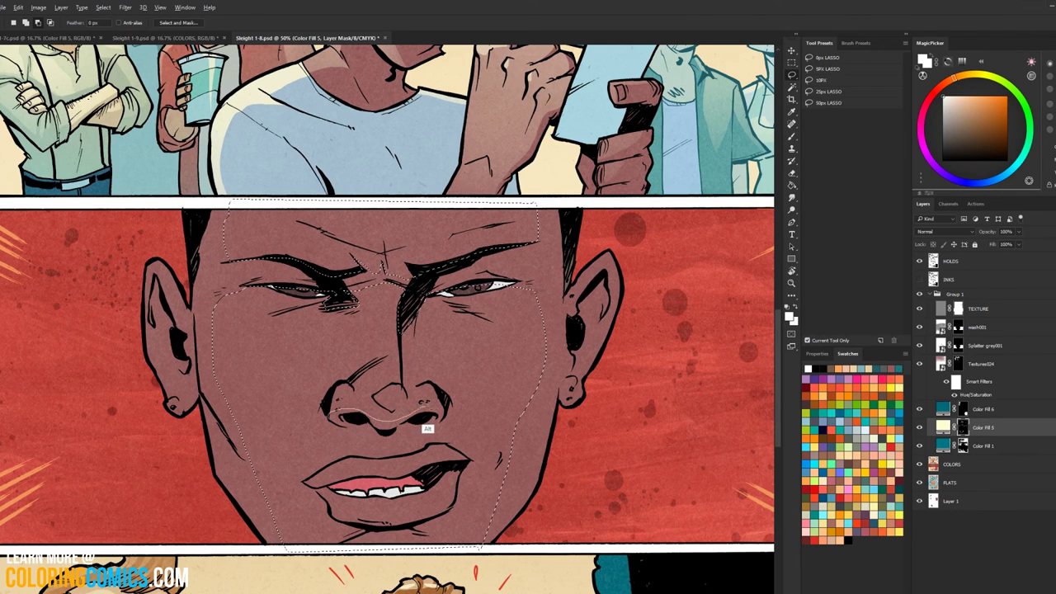
# Step: Subtract the shadow area between the underside of the nose and the upper lip from the face selection
pyautogui.moveTo(413, 476); pyautogui.dragTo(382, 489)
pyautogui.moveTo(330, 447); pyautogui.dragTo(326, 404)
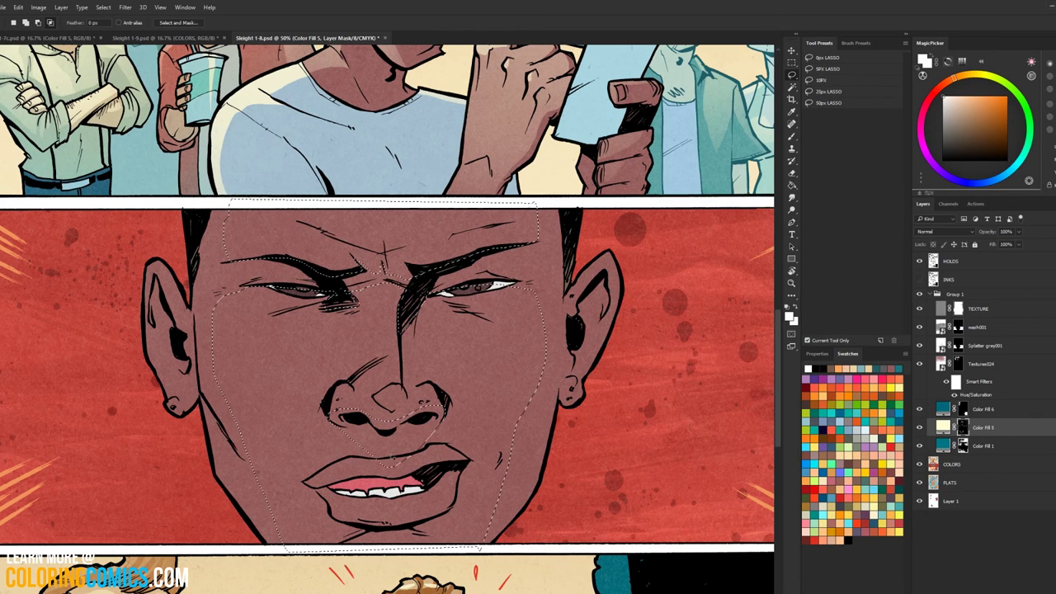
pyautogui.moveTo(375, 472); pyautogui.dragTo(419, 464)
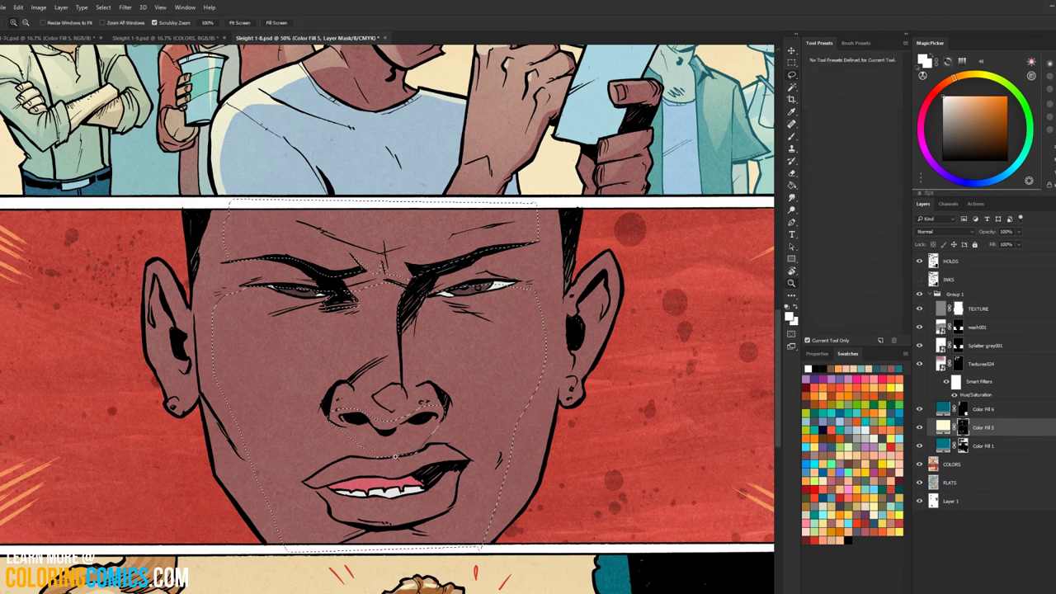
# Step: Subtract the shadowed parts of the upper lip and the underside of the lower lip from the face selection
pyautogui.scroll(1, 422, 475)
pyautogui.hotkey('ctrl', 'd')
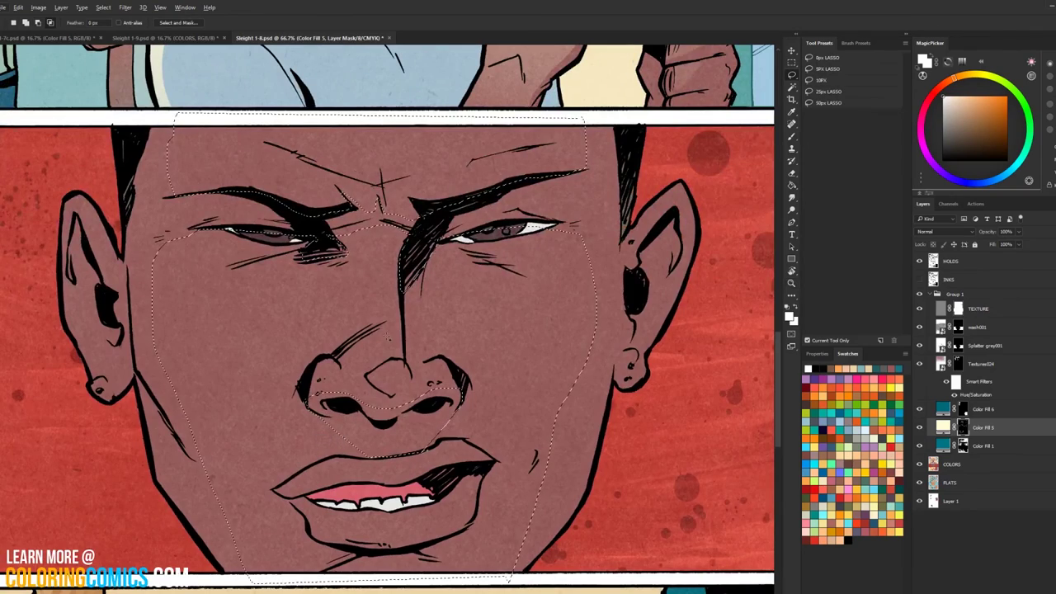
pyautogui.moveTo(459, 404); pyautogui.dragTo(503, 281)
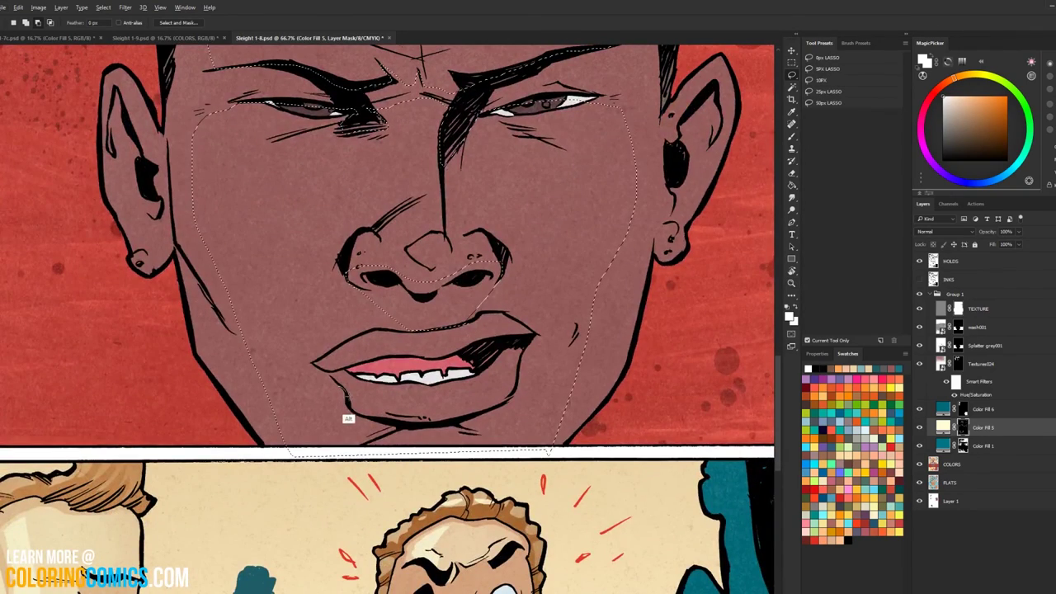
pyautogui.moveTo(407, 435)
pyautogui.mouseDown()
pyautogui.moveTo(484, 396)
pyautogui.moveTo(516, 377)
pyautogui.moveTo(501, 403)
pyautogui.moveTo(448, 423)
pyautogui.moveTo(342, 415)
pyautogui.mouseUp()
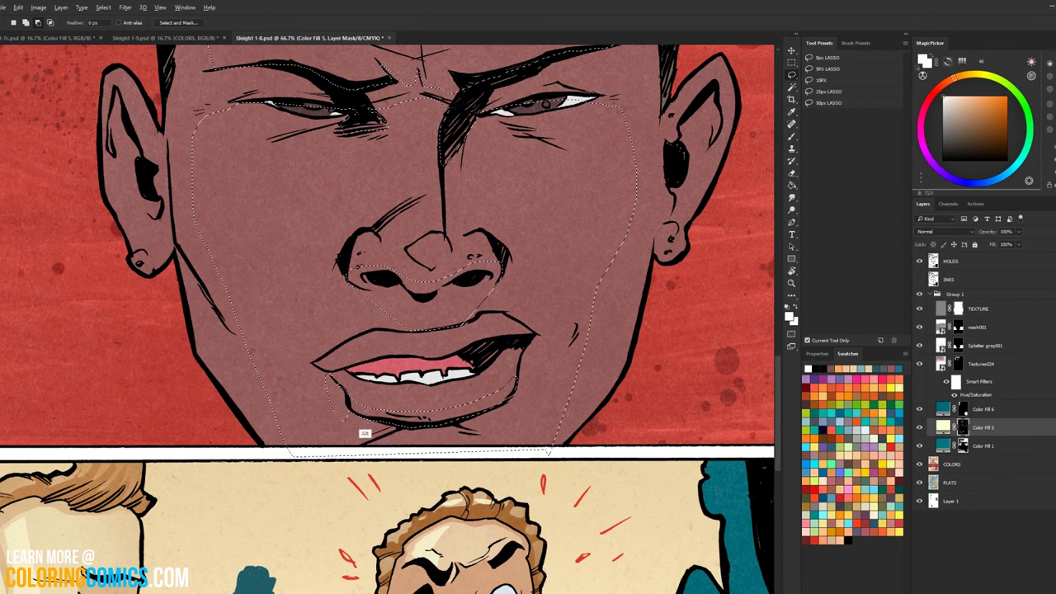
pyautogui.moveTo(344, 400)
pyautogui.mouseDown()
pyautogui.moveTo(345, 419)
pyautogui.moveTo(375, 429)
pyautogui.moveTo(343, 336)
pyautogui.moveTo(349, 361)
pyautogui.moveTo(333, 371)
pyautogui.moveTo(363, 342)
pyautogui.moveTo(524, 332)
pyautogui.moveTo(462, 363)
pyautogui.moveTo(369, 360)
pyautogui.mouseUp()
pyautogui.press('alt')
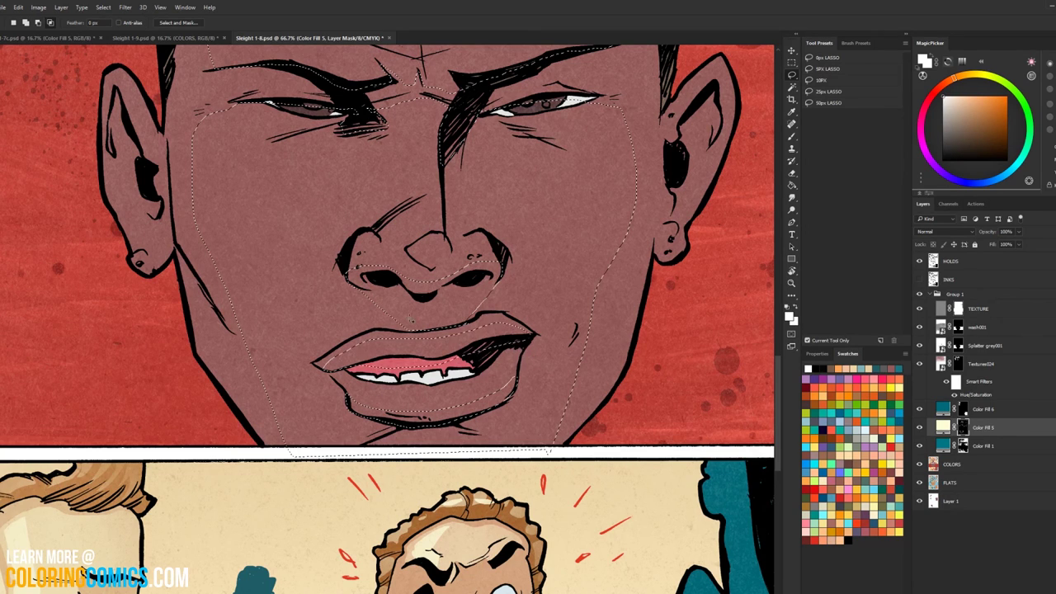
# Step: Add the lit parts of both ears to the face selection, and trim small areas beside the outer eye corners
pyautogui.moveTo(720, 140); pyautogui.dragTo(632, 288)
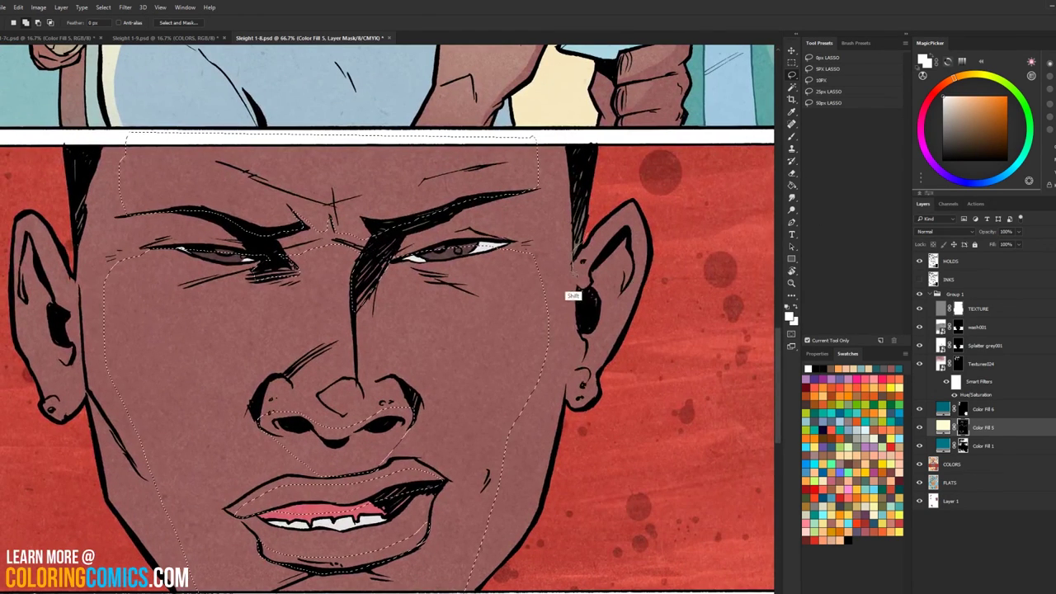
pyautogui.moveTo(568, 290)
pyautogui.mouseDown()
pyautogui.moveTo(627, 234)
pyautogui.moveTo(634, 271)
pyautogui.moveTo(596, 321)
pyautogui.moveTo(569, 390)
pyautogui.moveTo(602, 427)
pyautogui.moveTo(596, 231)
pyautogui.mouseUp()
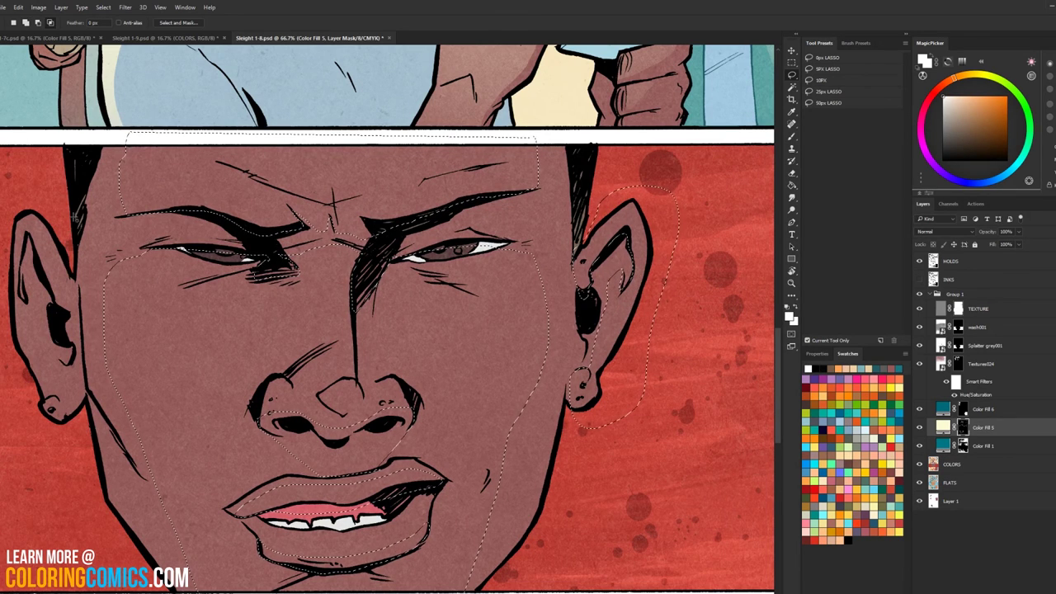
pyautogui.moveTo(74, 215)
pyautogui.mouseDown()
pyautogui.moveTo(74, 310)
pyautogui.moveTo(54, 302)
pyautogui.moveTo(41, 275)
pyautogui.moveTo(31, 318)
pyautogui.moveTo(33, 348)
pyautogui.moveTo(51, 359)
pyautogui.moveTo(69, 410)
pyautogui.moveTo(10, 368)
pyautogui.mouseUp()
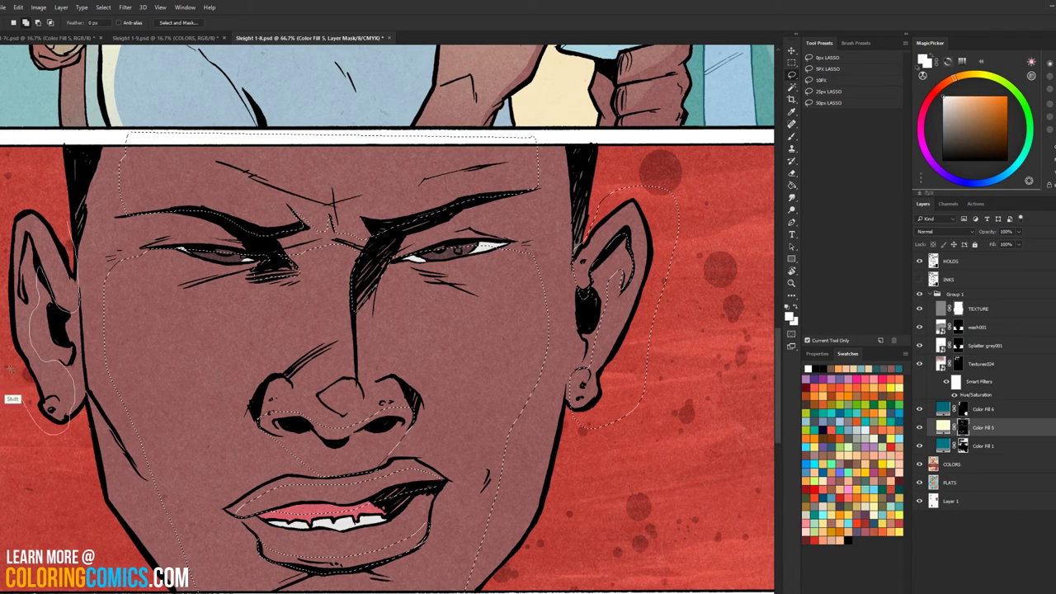
pyautogui.moveTo(59, 216); pyautogui.dragTo(61, 218)
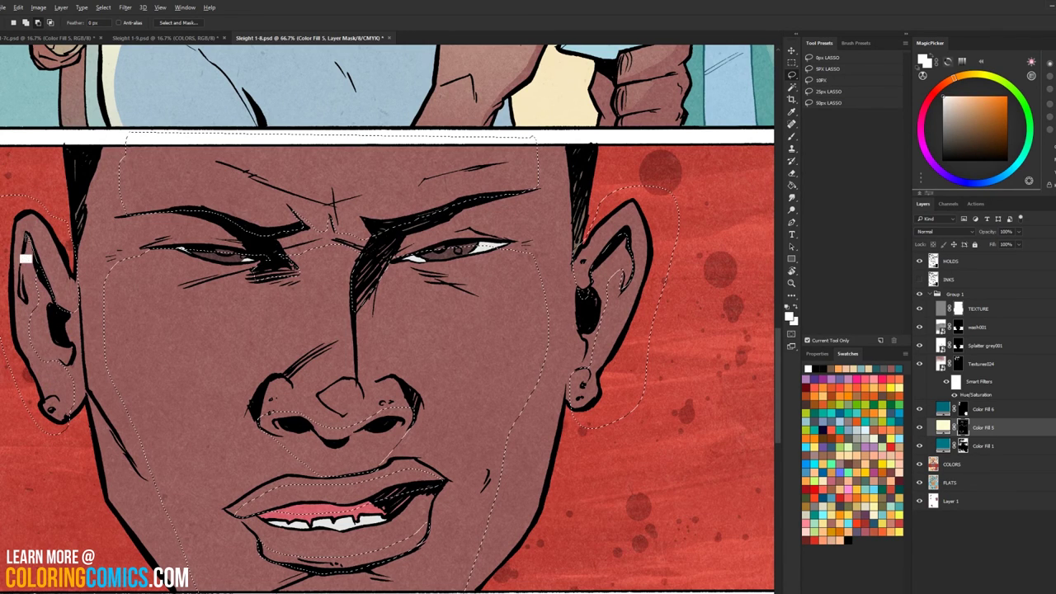
pyautogui.press('alt')
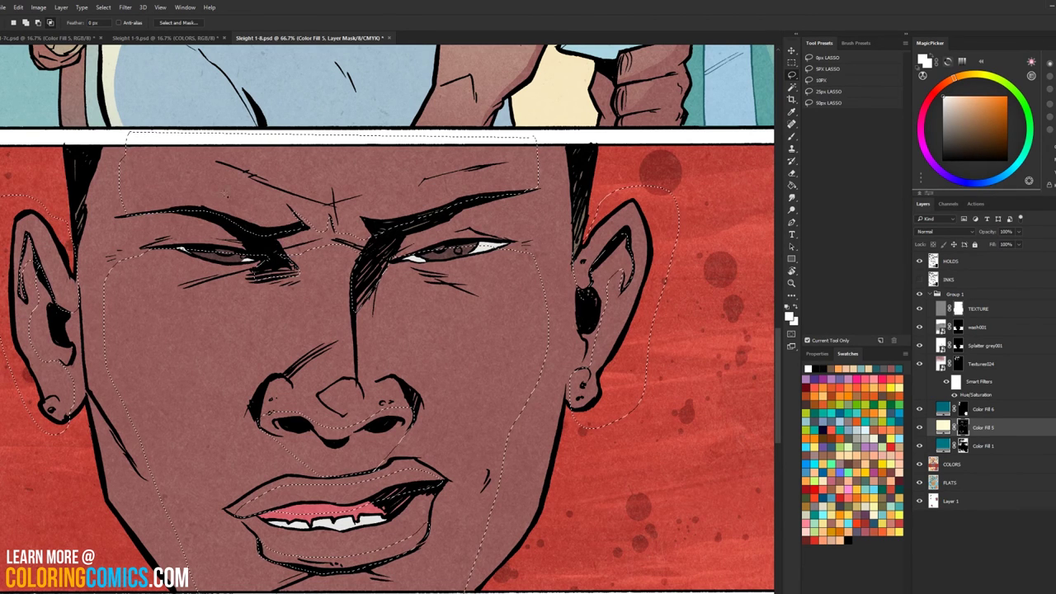
pyautogui.moveTo(183, 250); pyautogui.dragTo(166, 269)
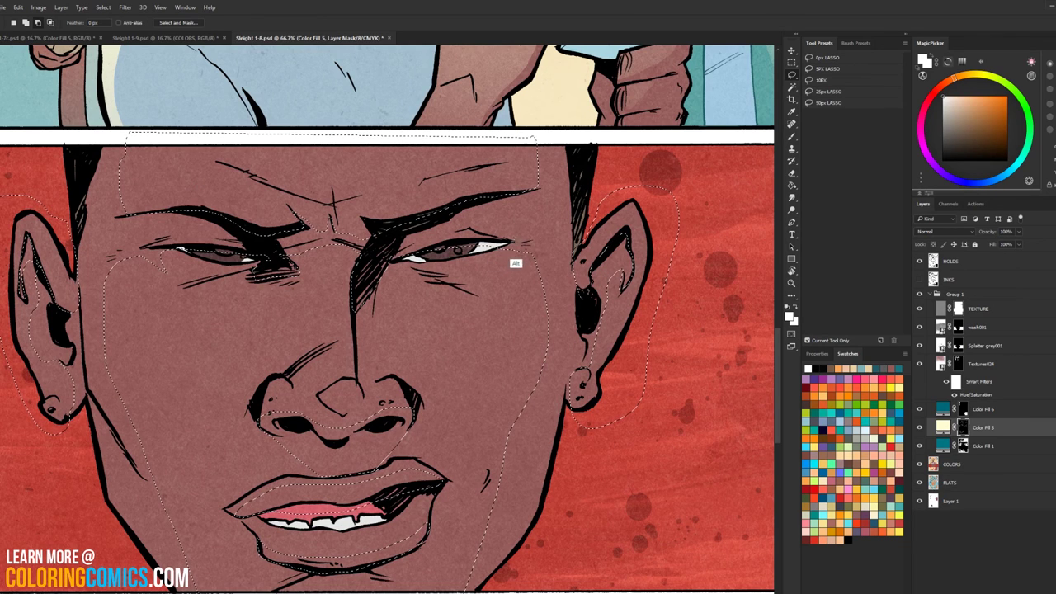
pyautogui.moveTo(515, 242); pyautogui.dragTo(545, 241)
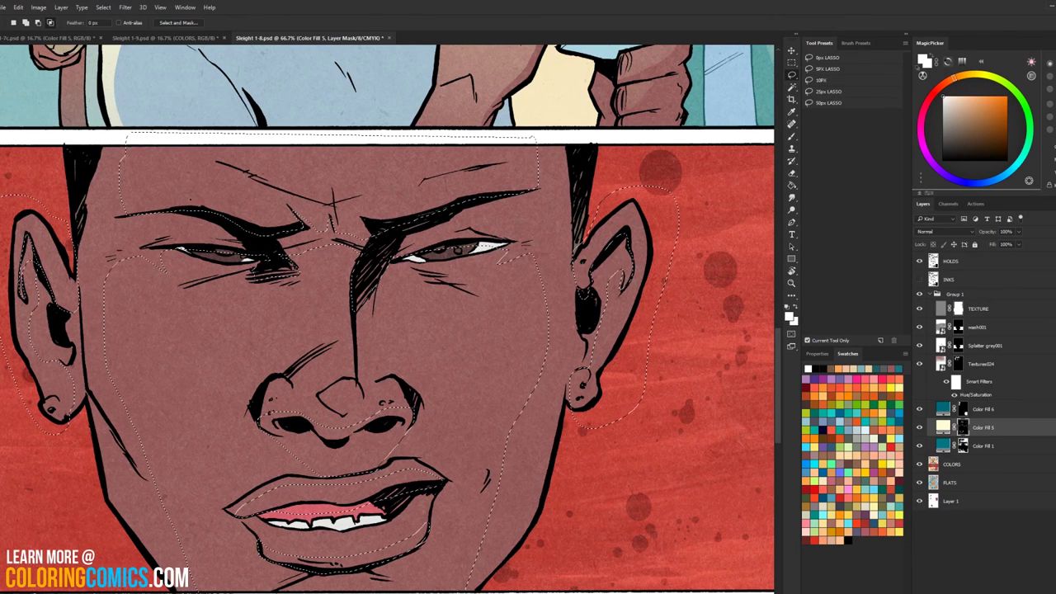
# Step: Limit the face and ear selection to the skin colour with the Magic Wand on the COLORS layer
pyautogui.click(793, 284)
pyautogui.keyDown('alt'); pyautogui.click(459, 336); pyautogui.keyUp('alt')
pyautogui.keyDown('alt'); pyautogui.click(459, 335); pyautogui.keyUp('alt')
pyautogui.keyDown('alt'); pyautogui.click(460, 335); pyautogui.keyUp('alt')
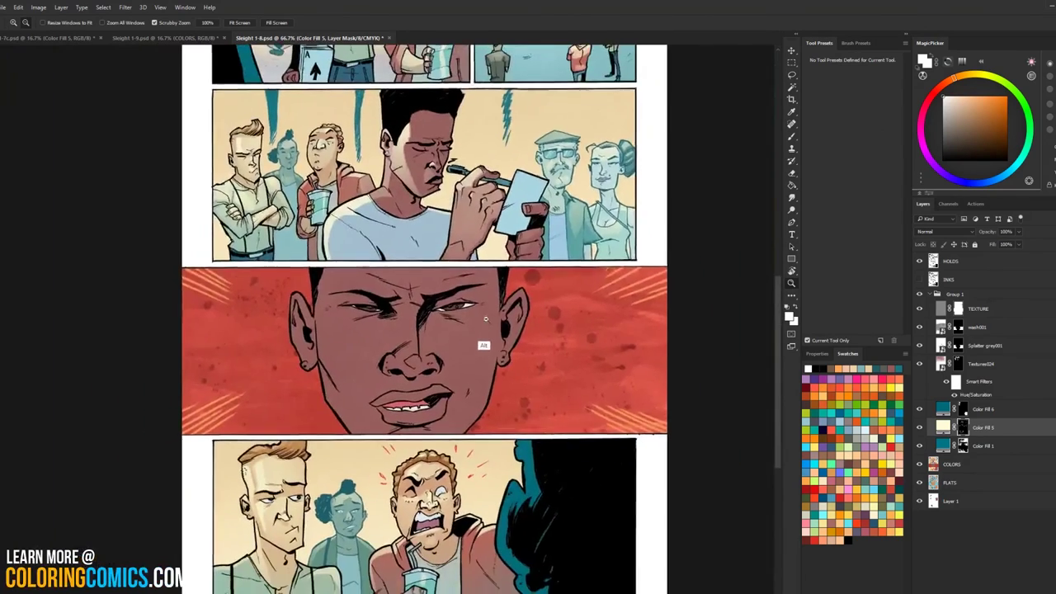
pyautogui.keyDown('alt'); pyautogui.click(486, 318); pyautogui.keyUp('alt')
pyautogui.click(952, 464)
pyautogui.press('w')
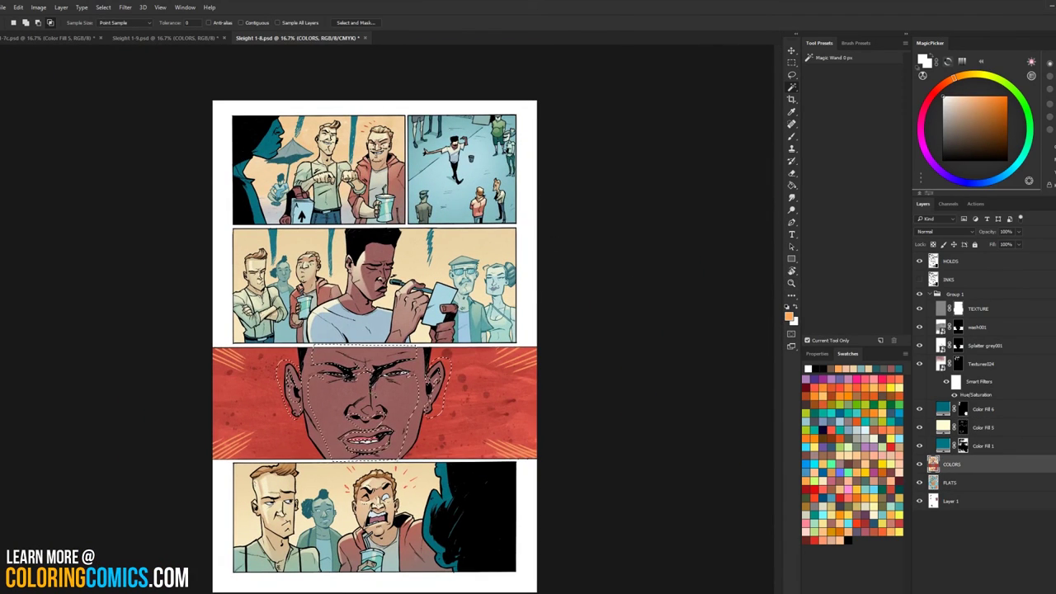
pyautogui.hotkey('ctrl', 'd')
# Step: Add a solid colour fill layer above Color Fill 6 for the selected face areas, using the in-gamut orange #dfa564
pyautogui.click(989, 408)
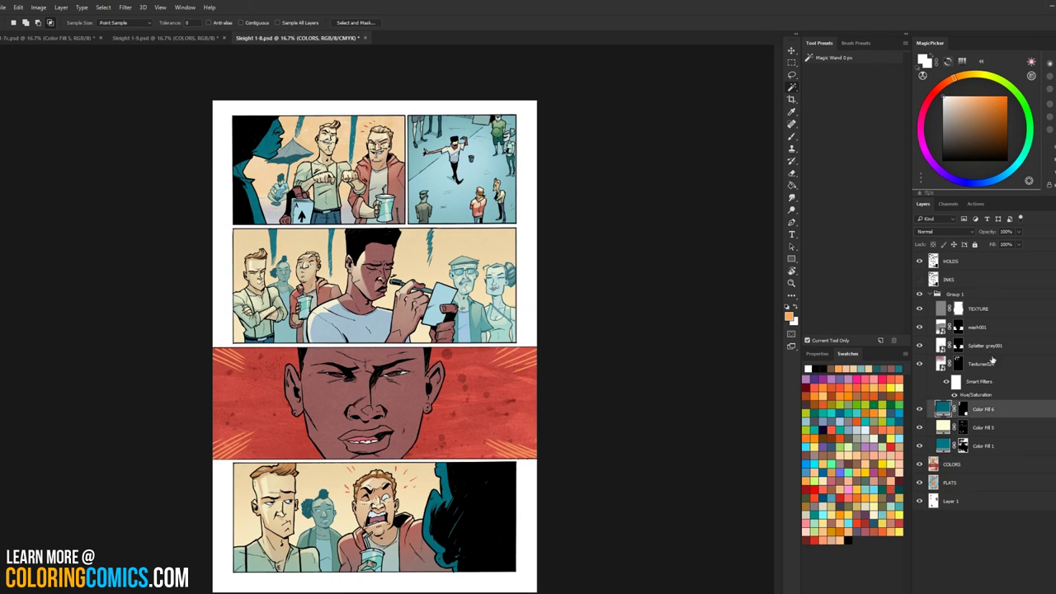
pyautogui.click(1031, 591)
pyautogui.click(1044, 451)
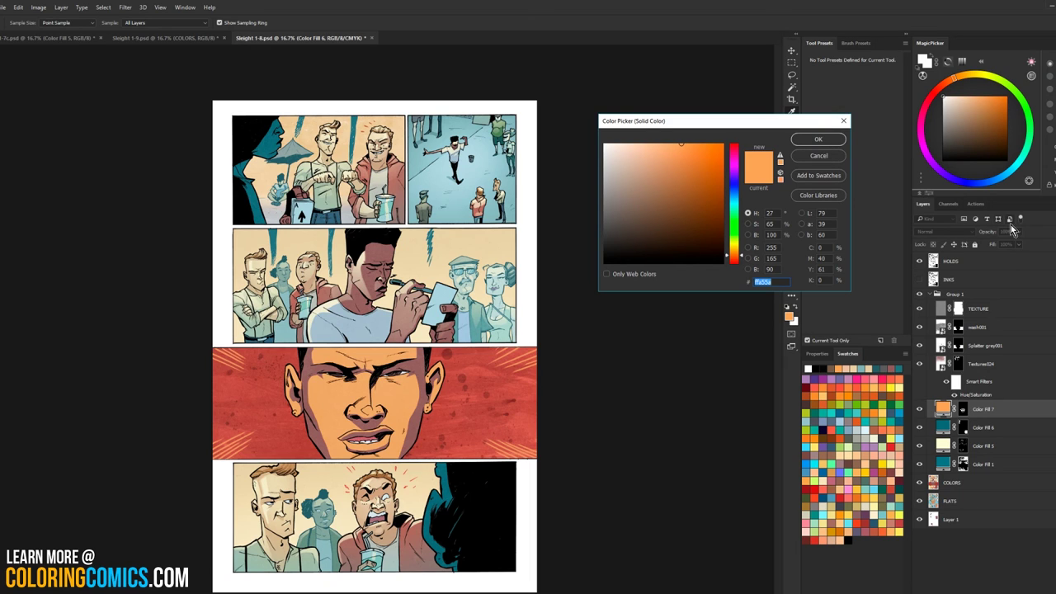
pyautogui.click(781, 168)
pyautogui.click(830, 140)
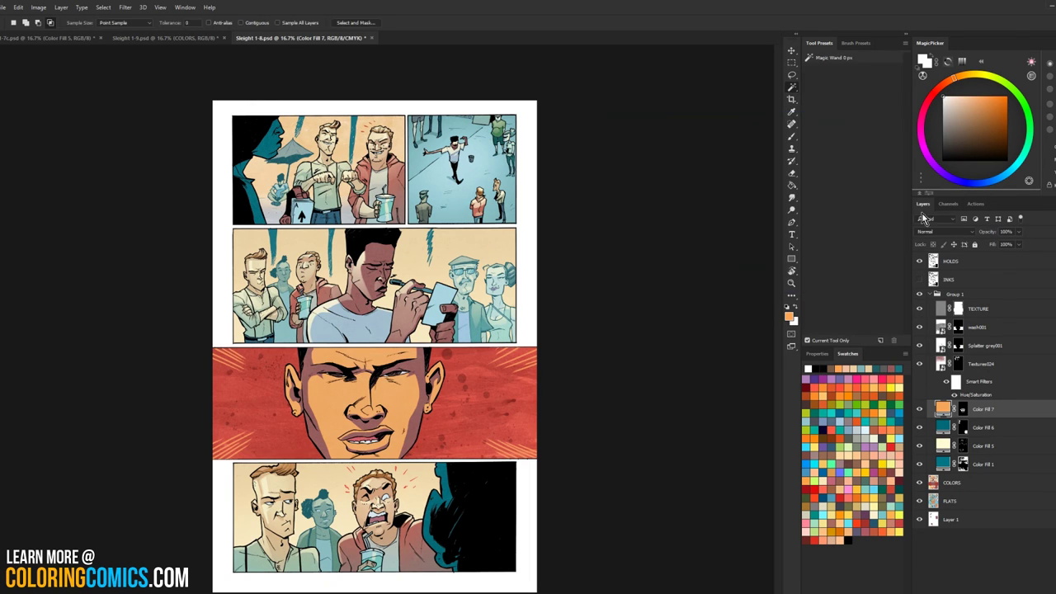
pyautogui.moveTo(1006, 244); pyautogui.dragTo(1021, 250)
pyautogui.press('l')
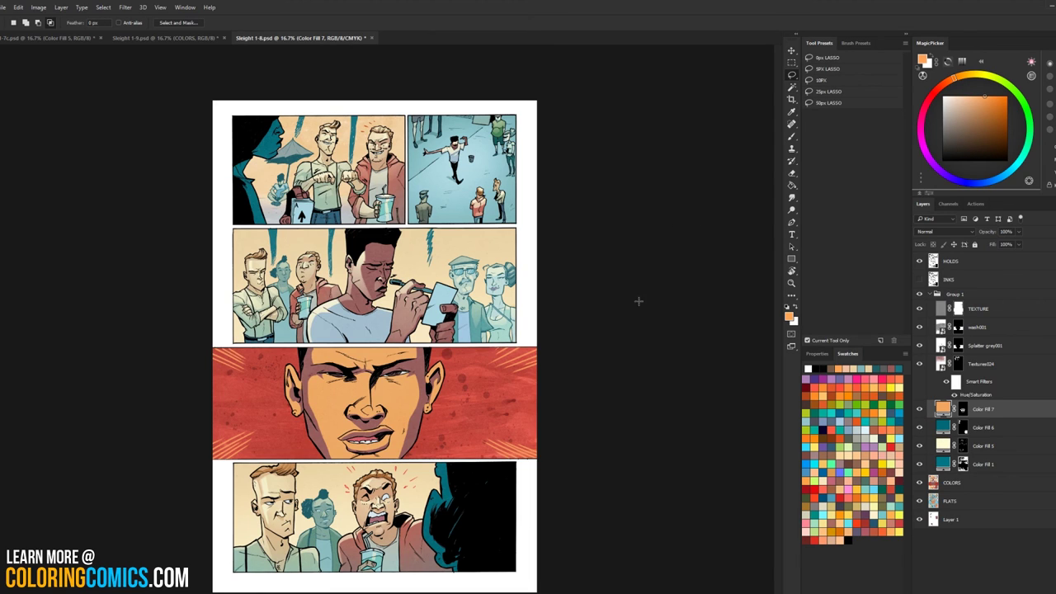
pyautogui.doubleClick(942, 406)
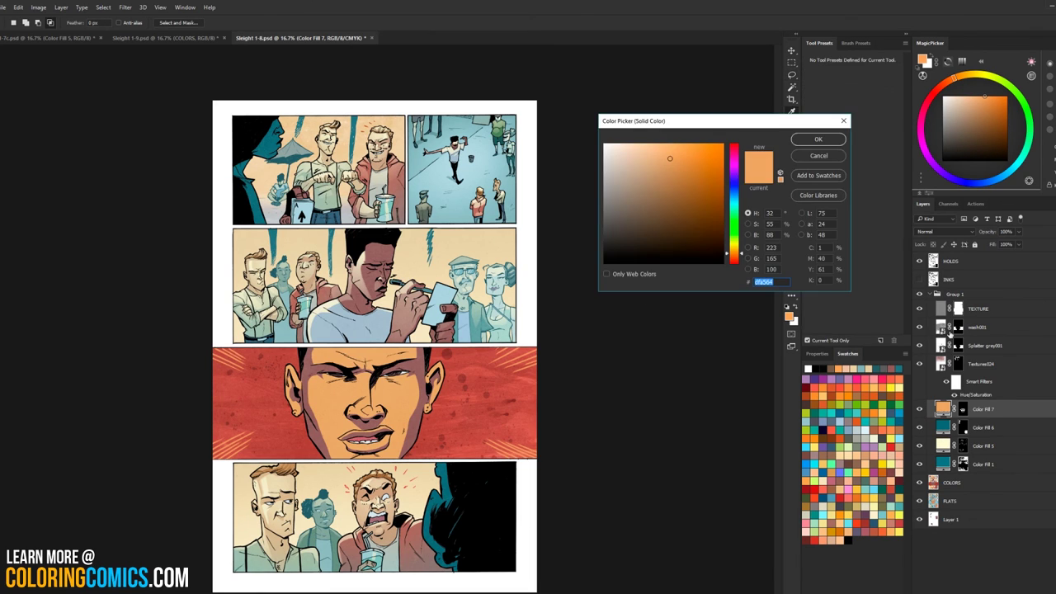
pyautogui.moveTo(733, 174); pyautogui.dragTo(733, 259)
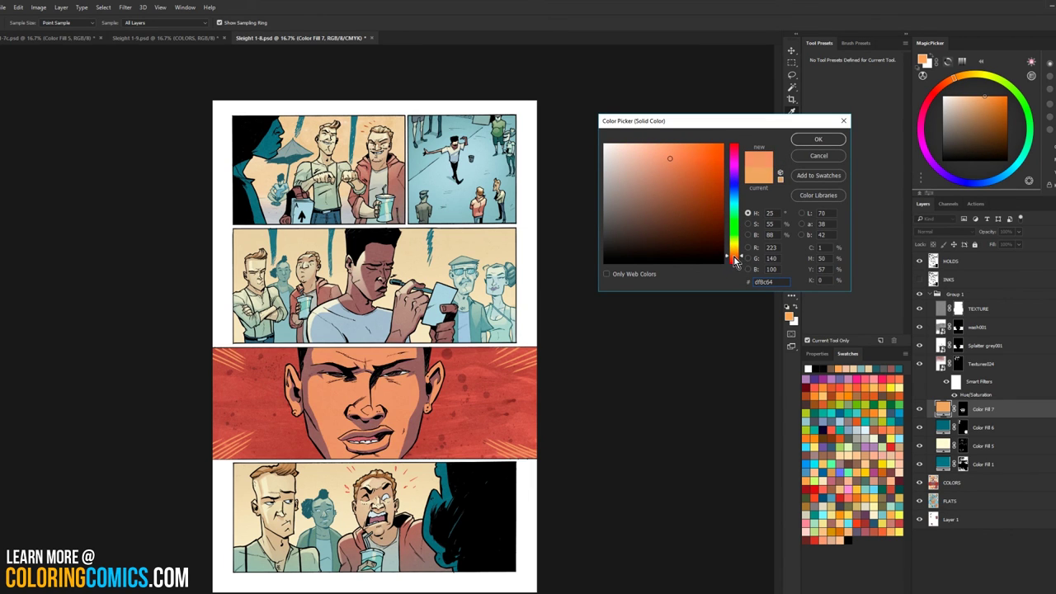
pyautogui.moveTo(684, 169)
pyautogui.mouseDown()
pyautogui.moveTo(706, 158)
pyautogui.moveTo(692, 176)
pyautogui.mouseUp()
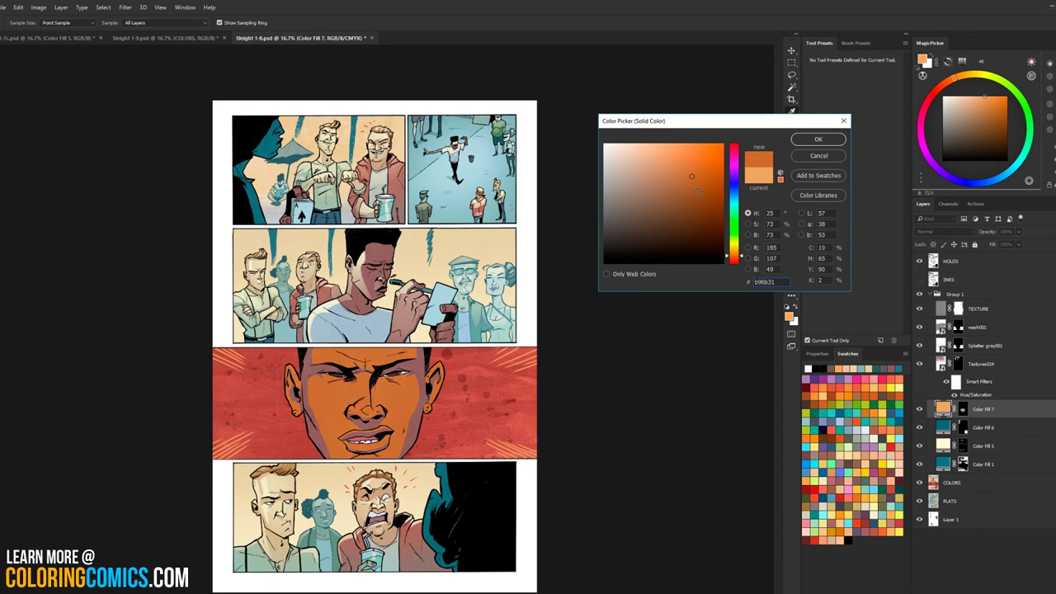
pyautogui.click(736, 208)
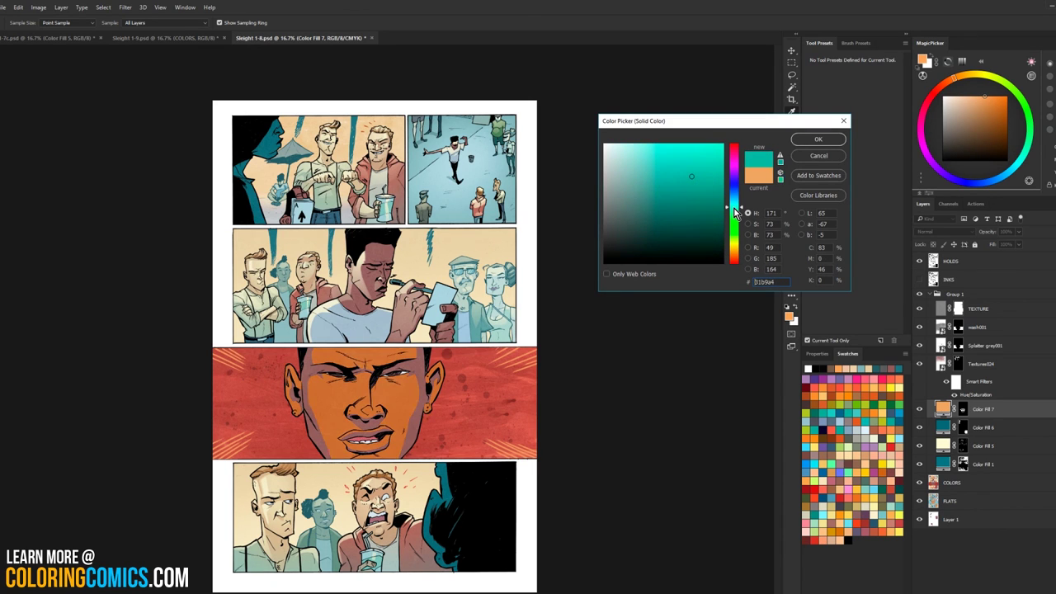
pyautogui.click(815, 156)
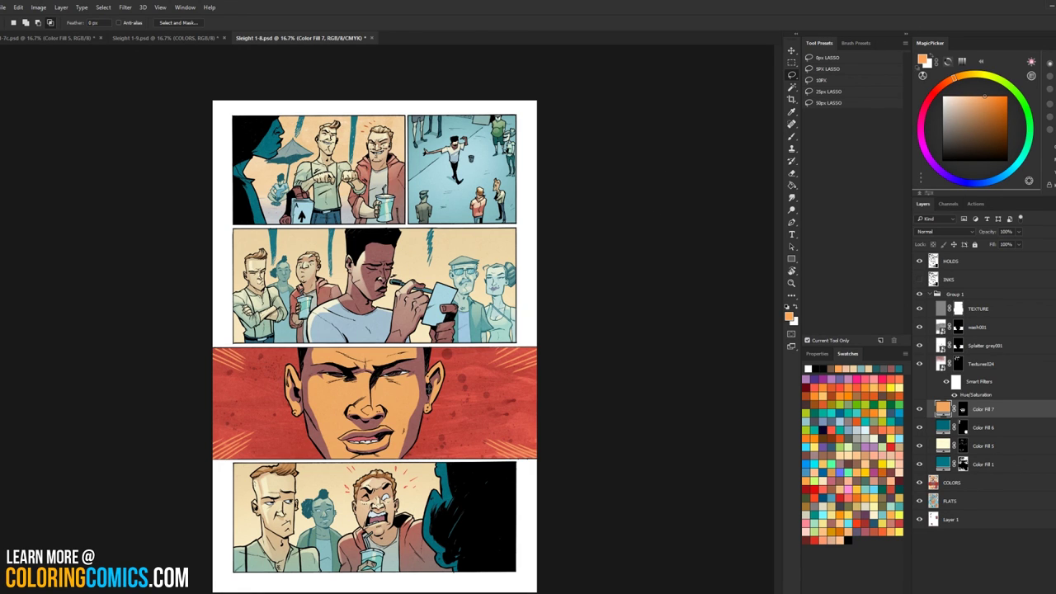
# Step: Whiten the cup beside the running man in the second panel on the COLORS layer using Hue/Saturation with Lightness +100
pyautogui.press('z')
pyautogui.click(447, 384)
pyautogui.moveTo(429, 419); pyautogui.dragTo(486, 221)
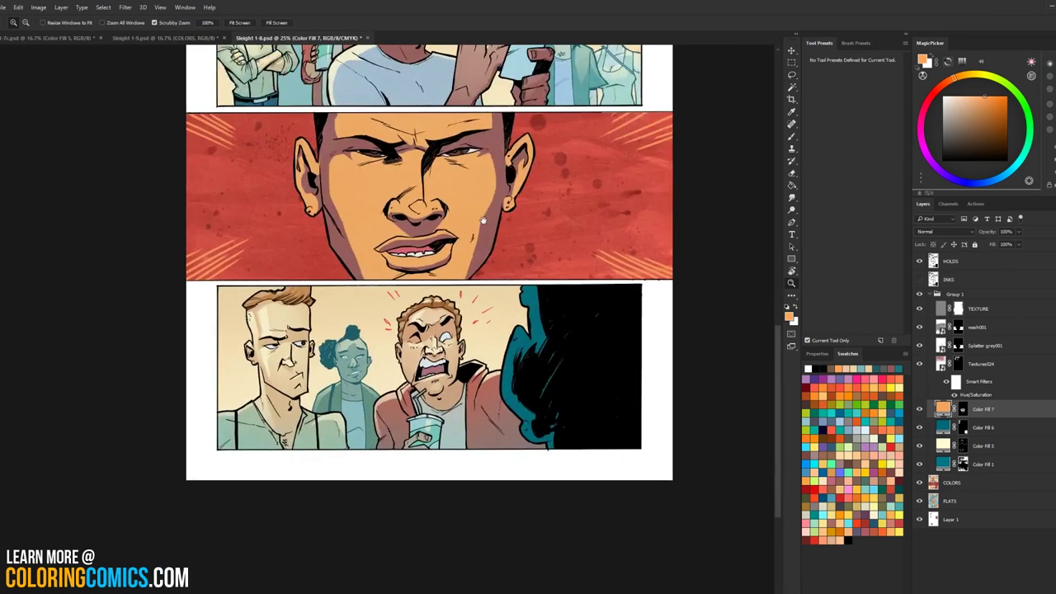
pyautogui.scroll(5, 500, 194)
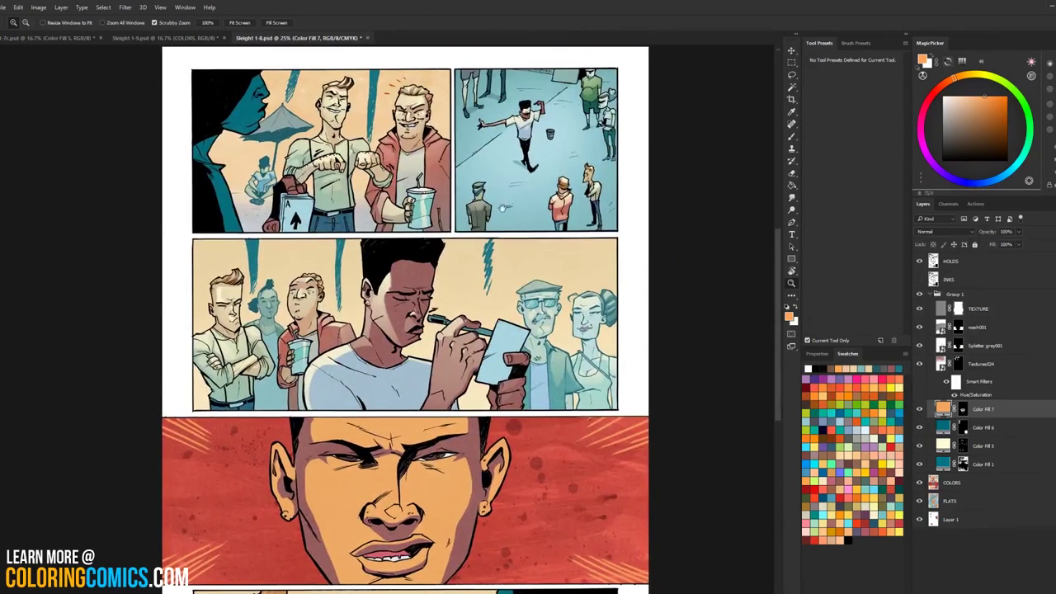
pyautogui.scroll(3, 510, 235)
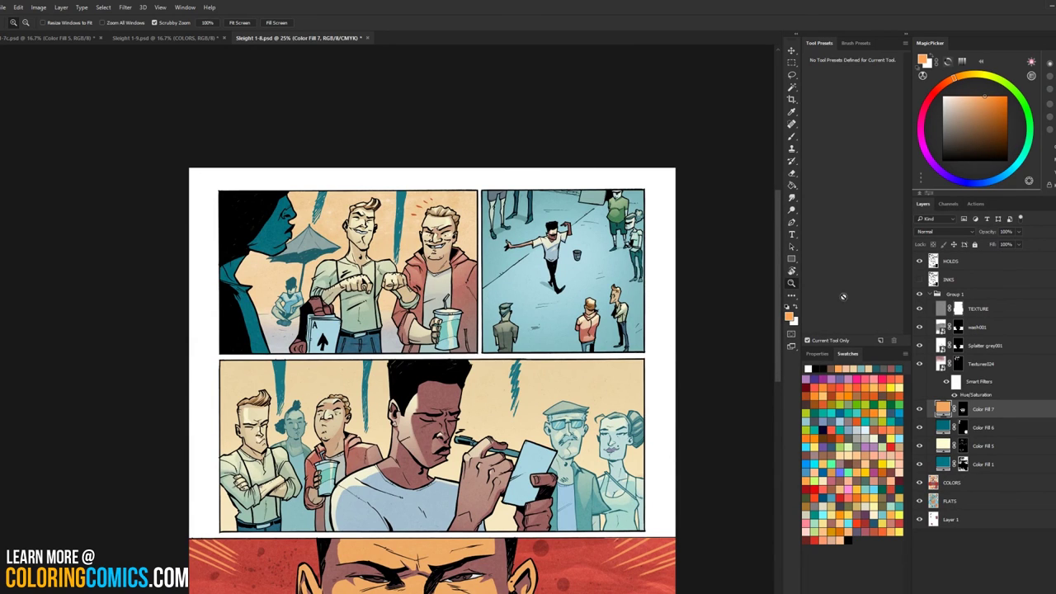
pyautogui.click(945, 483)
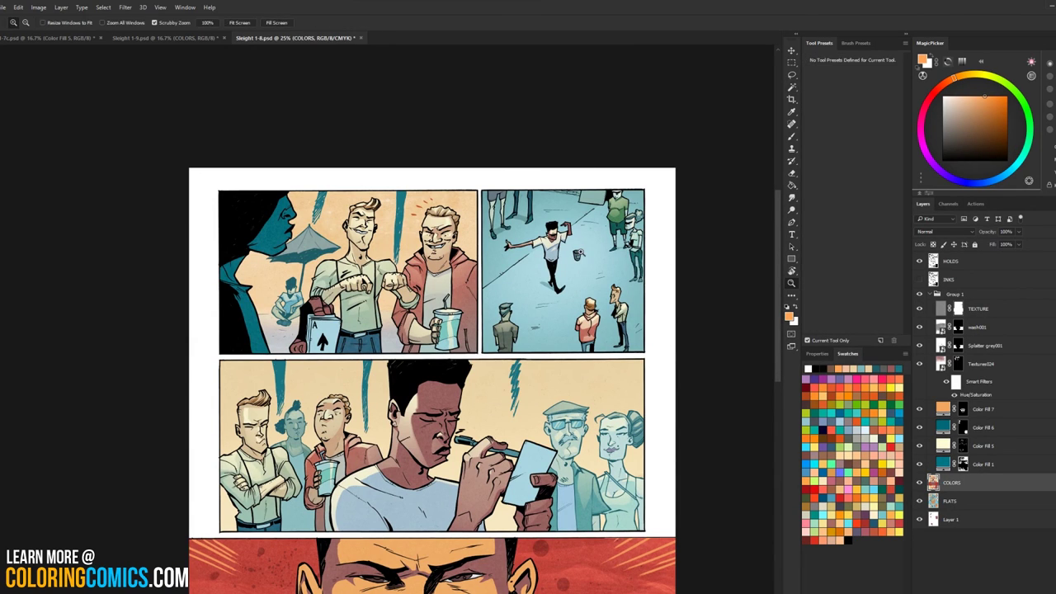
pyautogui.press('w')
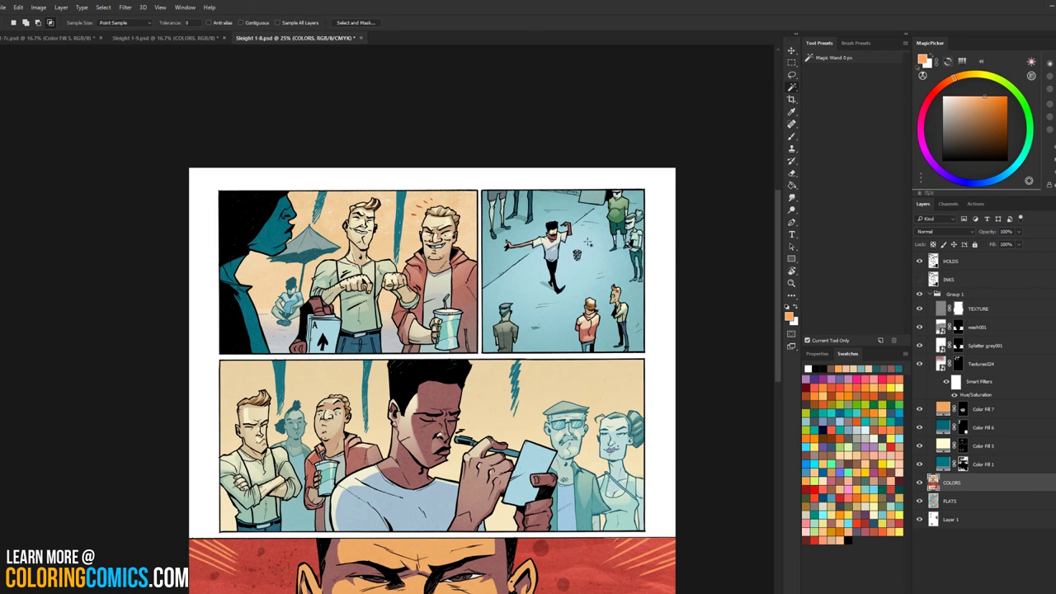
pyautogui.hotkey('ctrl', 'u')
pyautogui.moveTo(777, 290); pyautogui.dragTo(830, 292)
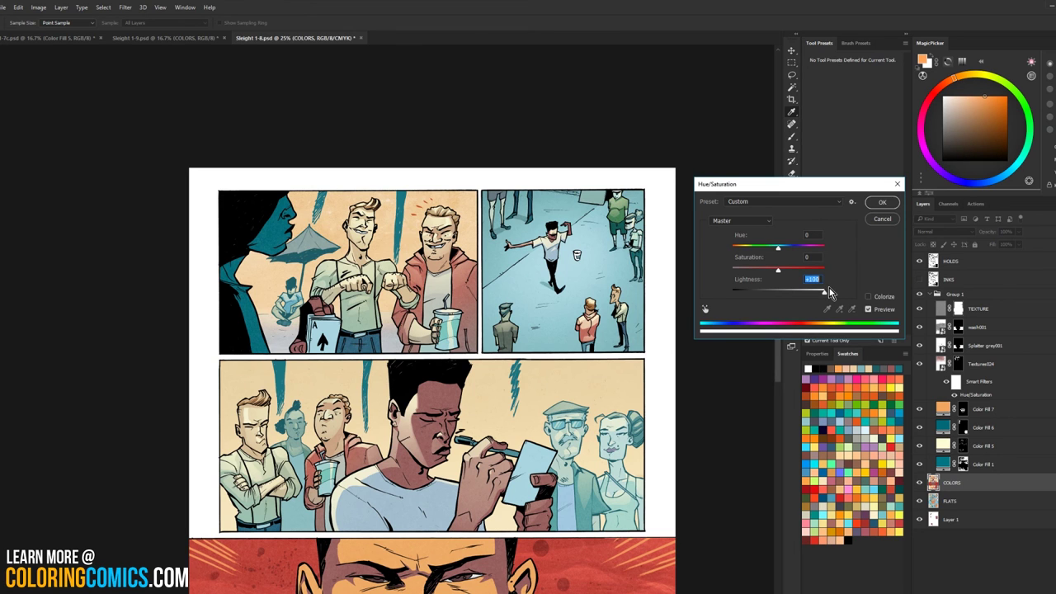
pyautogui.click(881, 220)
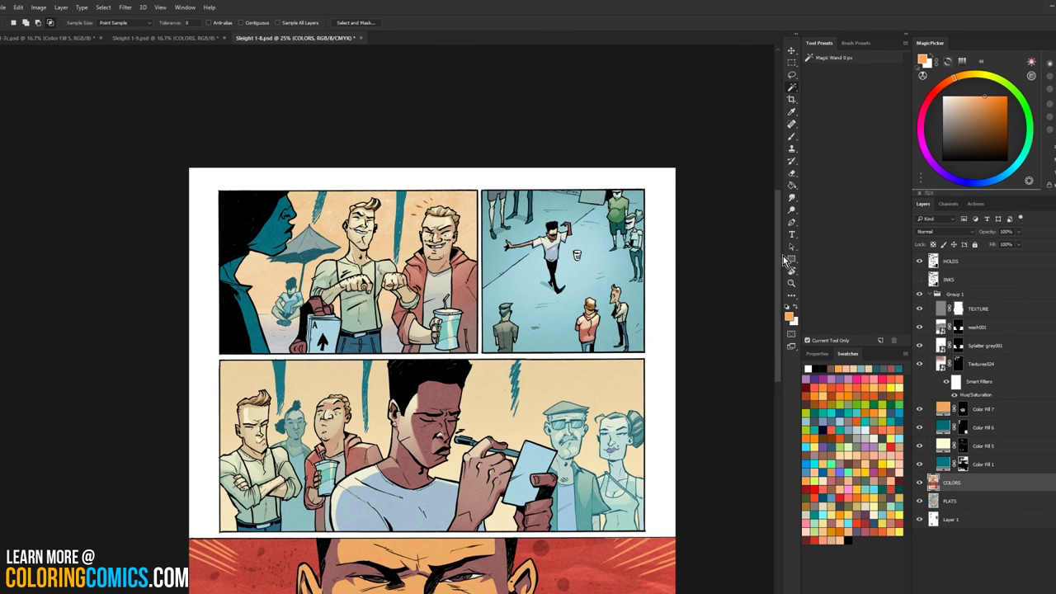
# Step: Lasso the lower parts of both irises in the close-up face as one selection
pyautogui.press('l')
pyautogui.hotkey('ctrl', '-')
pyautogui.hotkey('ctrl', '-')
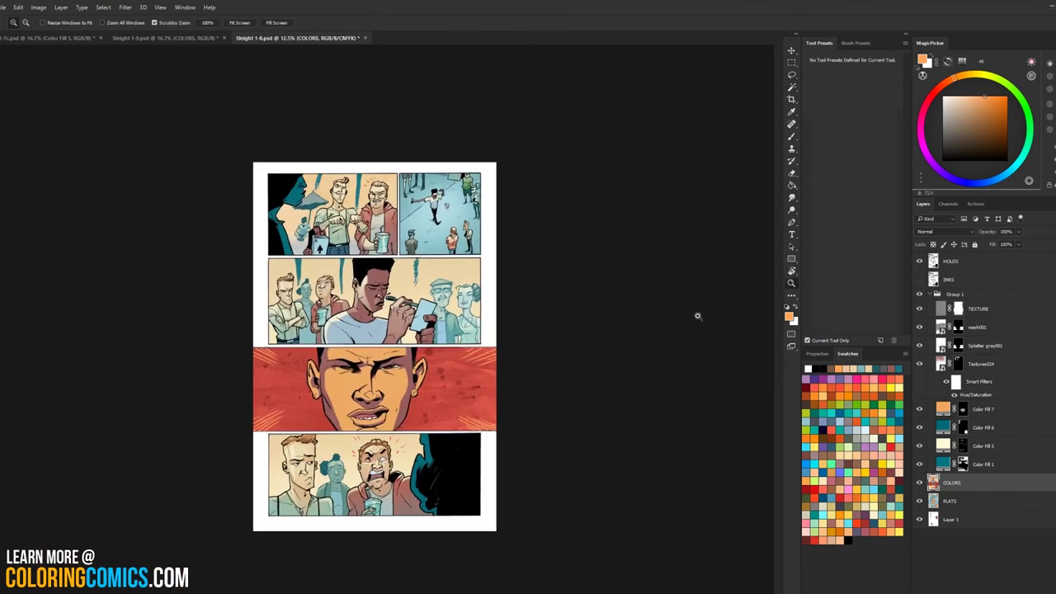
pyautogui.hotkey('ctrl', '+')
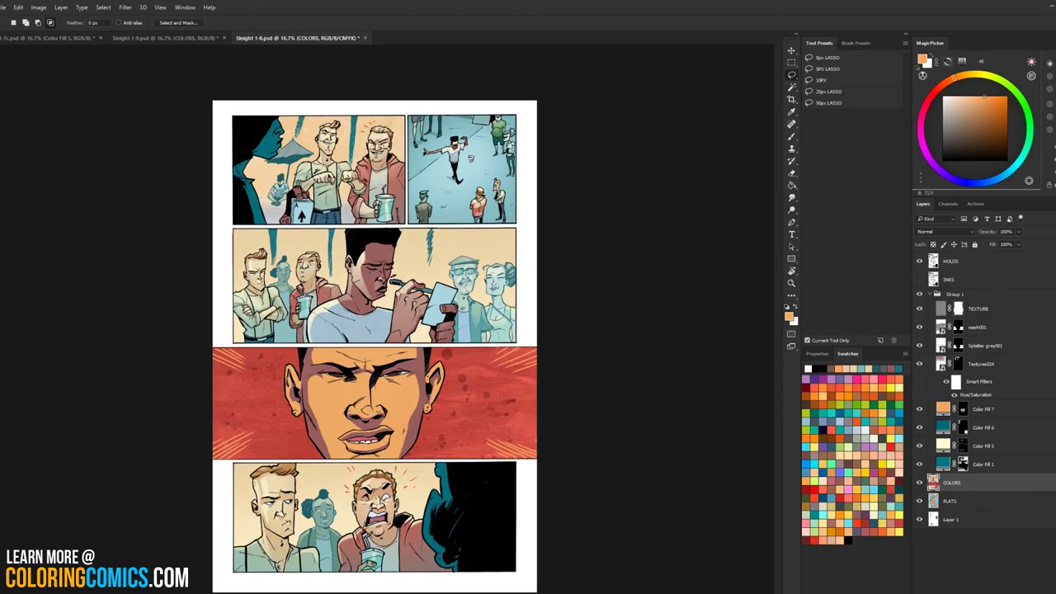
pyautogui.press('z')
pyautogui.click(363, 381)
pyautogui.click(365, 381)
pyautogui.click(366, 382)
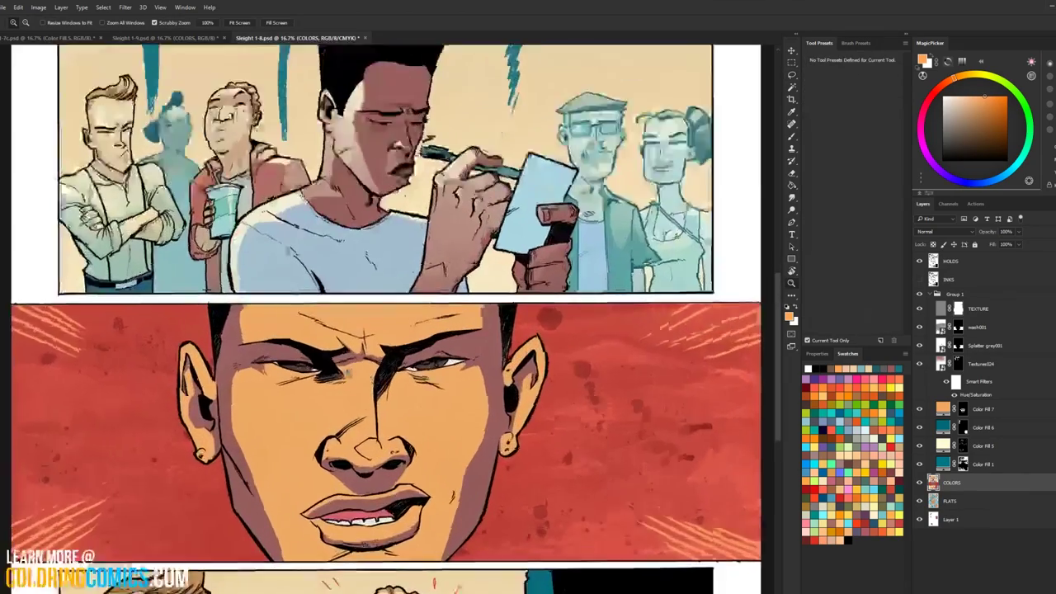
pyautogui.moveTo(368, 382); pyautogui.dragTo(484, 302)
pyautogui.click(446, 307)
pyautogui.moveTo(429, 218); pyautogui.dragTo(398, 264)
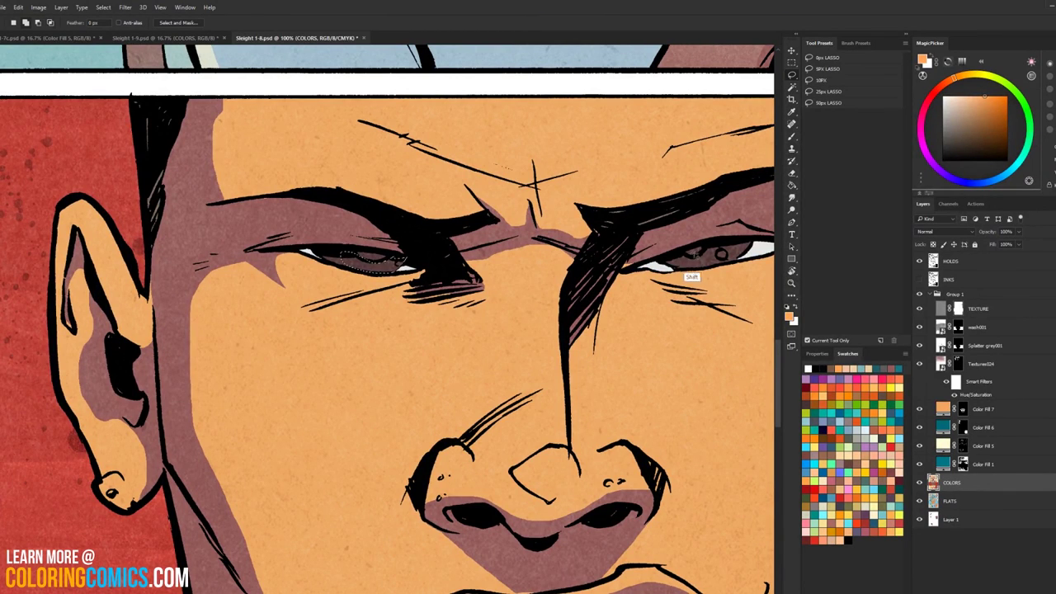
pyautogui.moveTo(684, 273)
pyautogui.mouseDown()
pyautogui.moveTo(688, 290)
pyautogui.moveTo(711, 281)
pyautogui.moveTo(708, 249)
pyautogui.mouseUp()
# Step: Lighten the selected iris areas by brushing white on the Color Fill 5 layer mask
pyautogui.click(961, 445)
pyautogui.press('b')
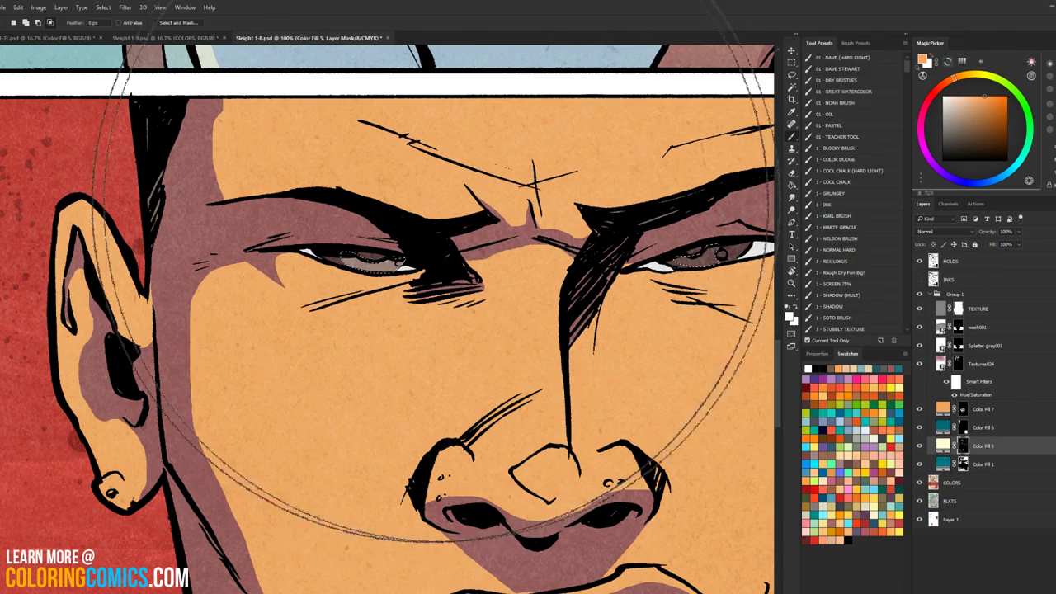
pyautogui.click(791, 283)
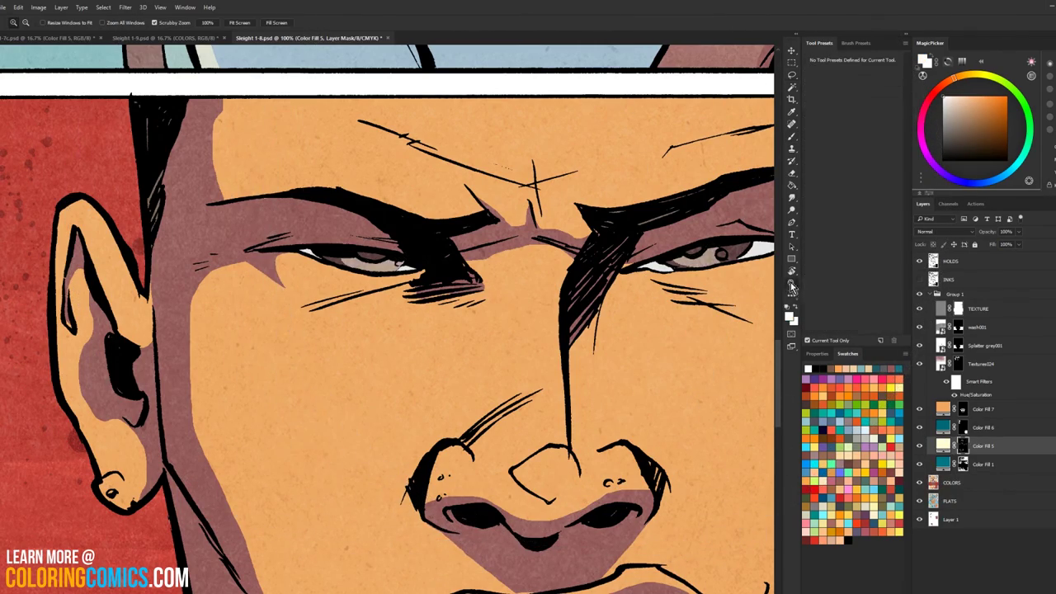
pyautogui.keyDown('alt'); pyautogui.click(632, 305); pyautogui.keyUp('alt')
pyautogui.keyDown('alt'); pyautogui.click(633, 306); pyautogui.keyUp('alt')
pyautogui.keyDown('alt'); pyautogui.click(637, 309); pyautogui.keyUp('alt')
pyautogui.keyDown('alt'); pyautogui.click(643, 312); pyautogui.keyUp('alt')
pyautogui.keyDown('alt'); pyautogui.click(650, 313); pyautogui.keyUp('alt')
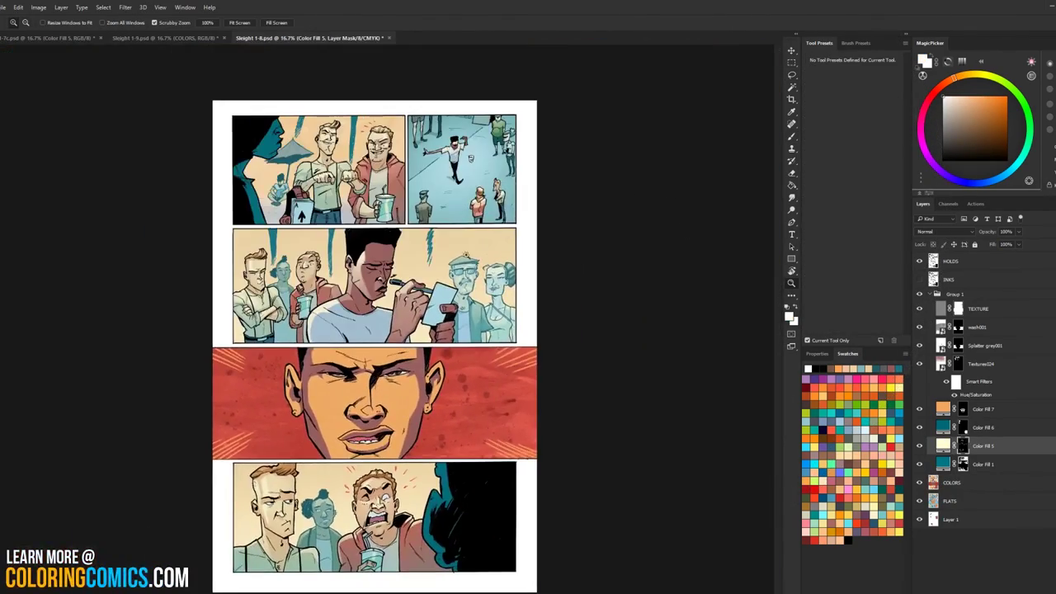
# Step: Lasso the small round catchlights in both eyes of the close-up face
pyautogui.hotkey('ctrl', '2')
pyautogui.click(373, 354)
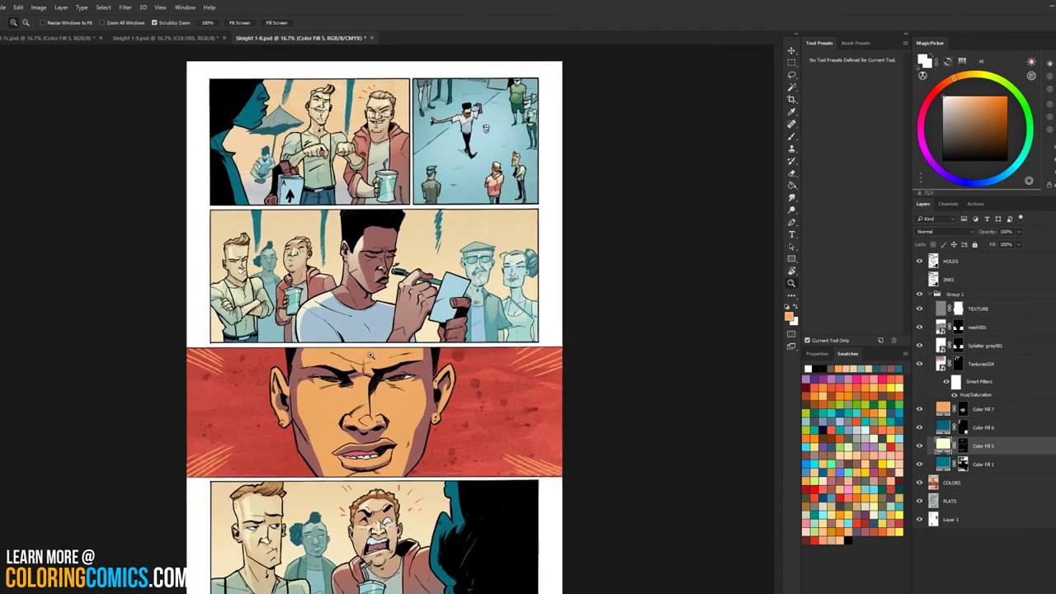
pyautogui.hotkey('ctrl', '=')
pyautogui.hotkey('ctrl', '=')
pyautogui.hotkey('ctrl', '=')
pyautogui.press('l')
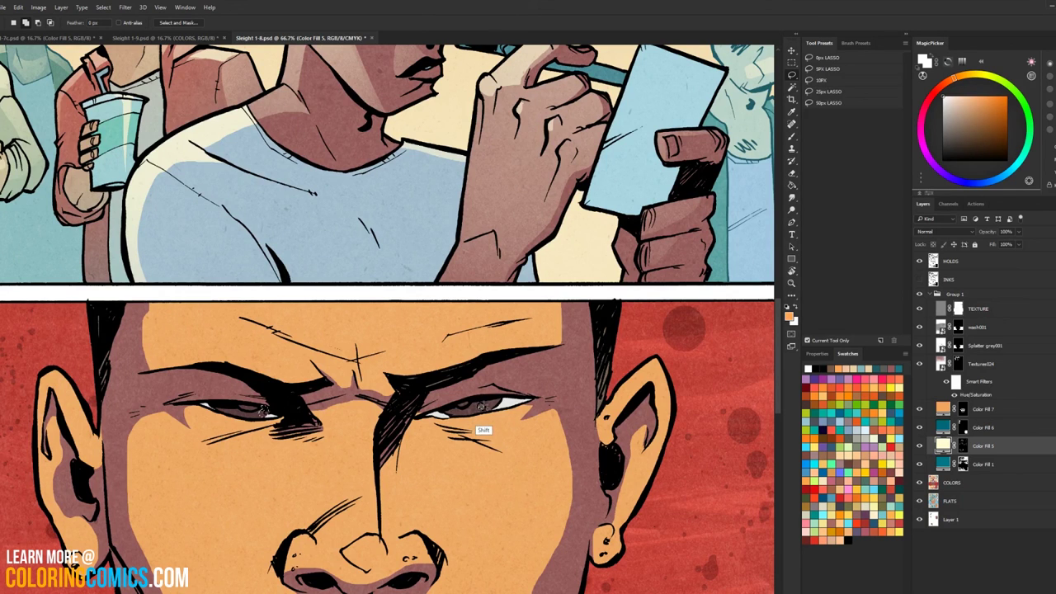
pyautogui.scroll(4, 483, 405)
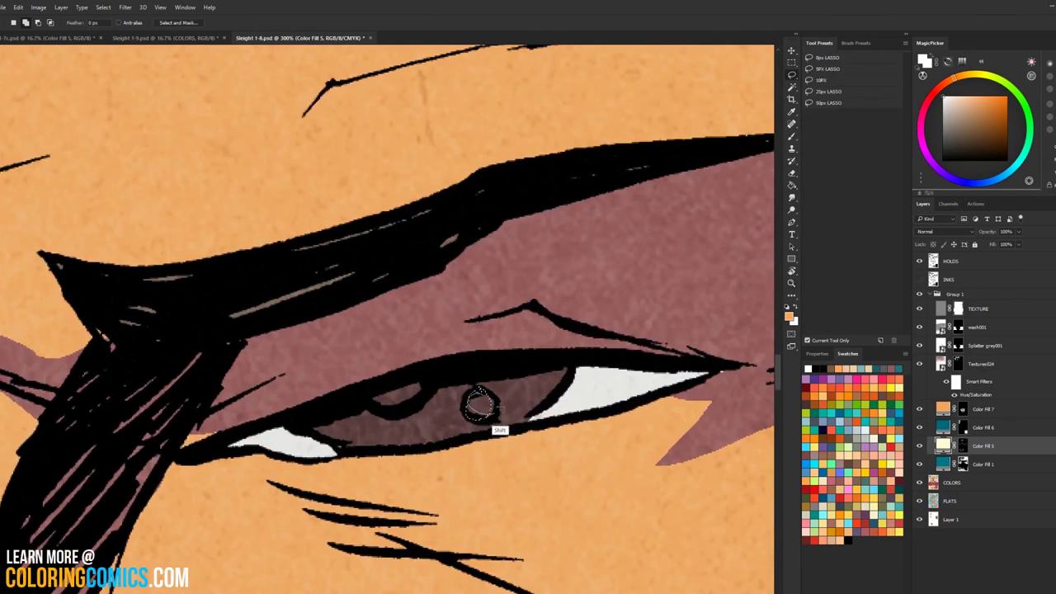
pyautogui.press('b')
pyautogui.click(518, 366)
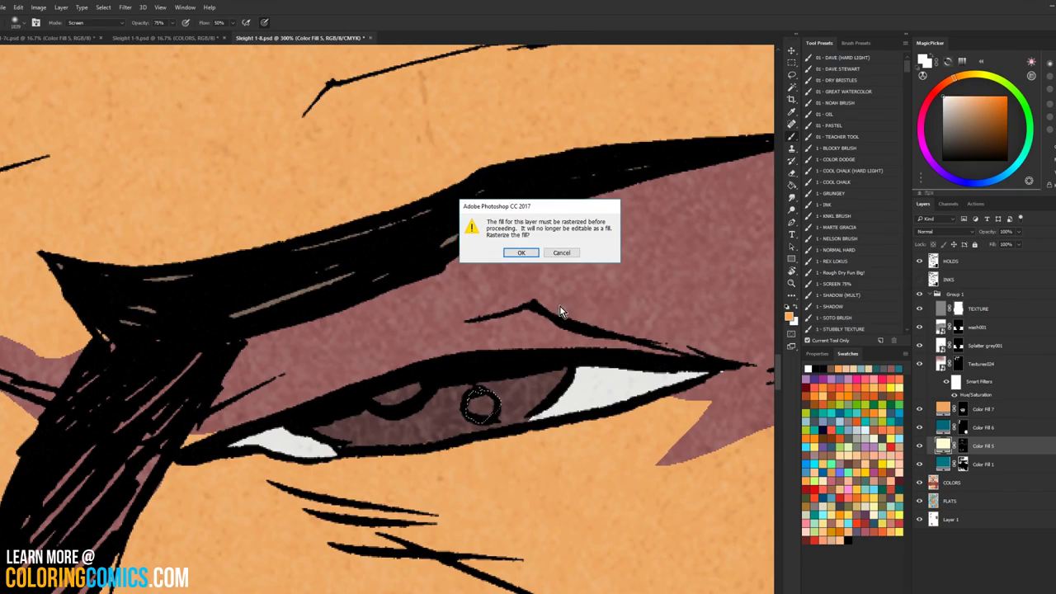
pyautogui.click(561, 252)
# Step: Brush the selected eye catchlights lighter on the Color Fill 5 layer mask
pyautogui.doubleClick(793, 284)
pyautogui.keyDown('alt'); pyautogui.click(617, 380); pyautogui.keyUp('alt')
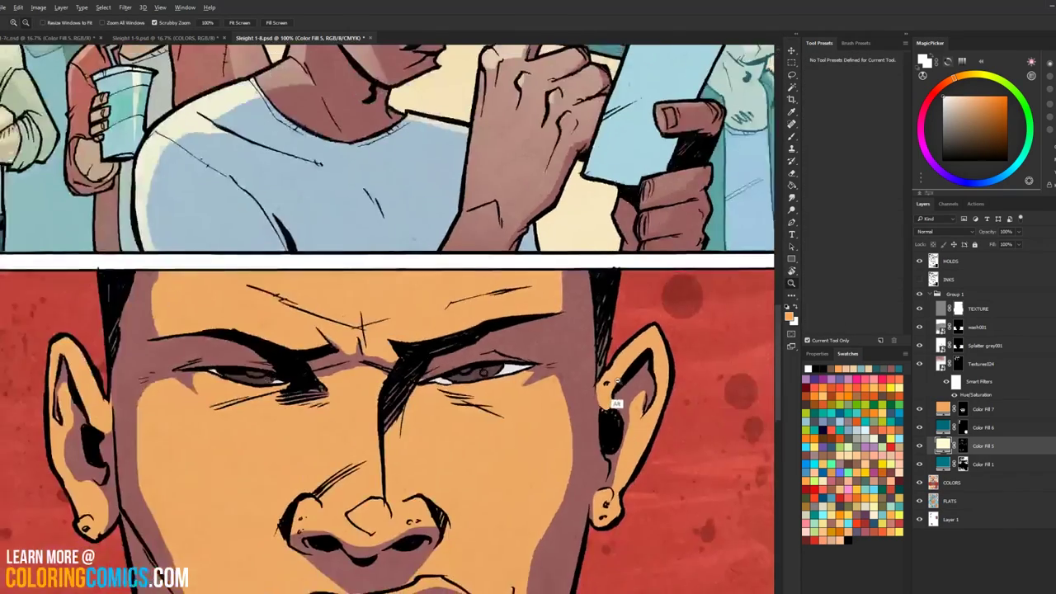
pyautogui.keyDown('alt'); pyautogui.click(615, 402); pyautogui.keyUp('alt')
pyautogui.keyDown('alt'); pyautogui.click(614, 403); pyautogui.keyUp('alt')
pyautogui.keyDown('alt'); pyautogui.click(615, 403); pyautogui.keyUp('alt')
pyautogui.click(963, 445)
pyautogui.press('b')
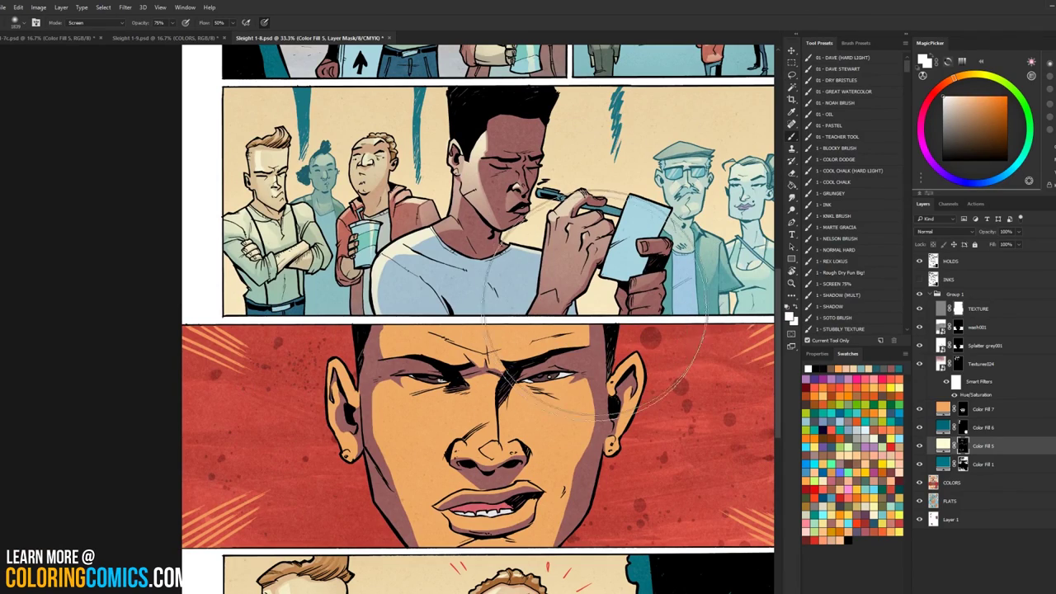
# Step: Lasso a forehead highlight above the left eyebrow and limit it to the skin colour with the Magic Wand on the COLORS layer
pyautogui.press('z')
pyautogui.click(528, 387)
pyautogui.press('l')
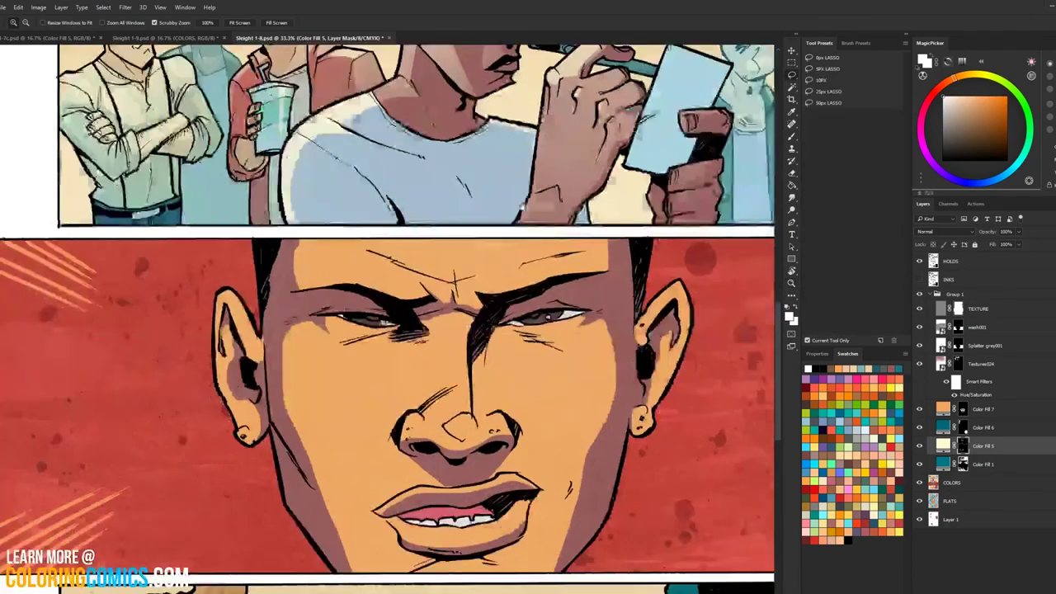
pyautogui.moveTo(527, 387); pyautogui.dragTo(535, 340)
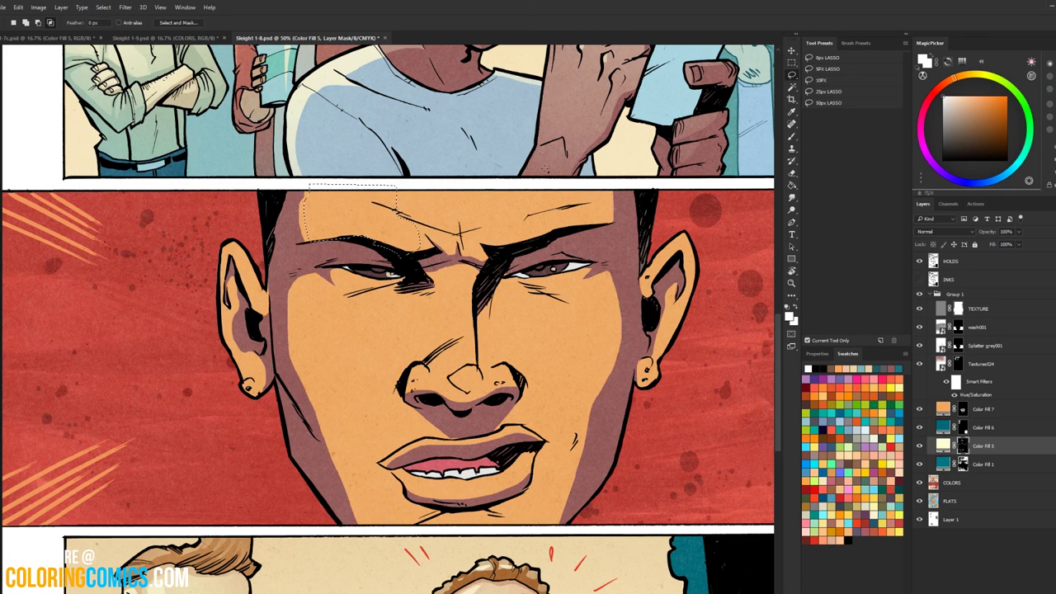
pyautogui.click(949, 482)
pyautogui.press('w')
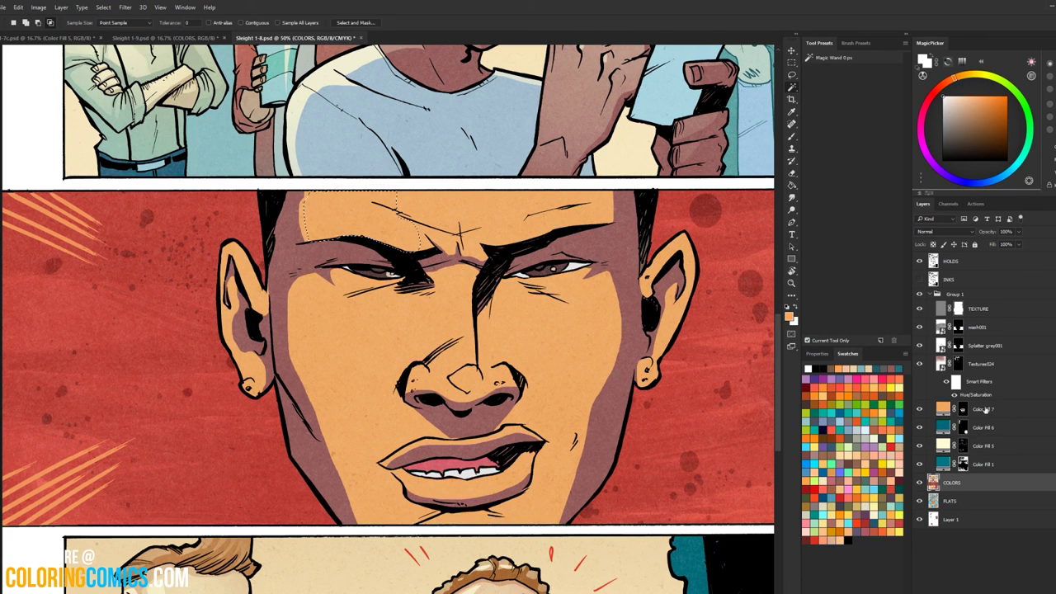
# Step: Brush the forehead highlight into the Color Fill 5 layer mask and move that layer above Color Fill 7
pyautogui.click(963, 445)
pyautogui.press('b')
pyautogui.press('l')
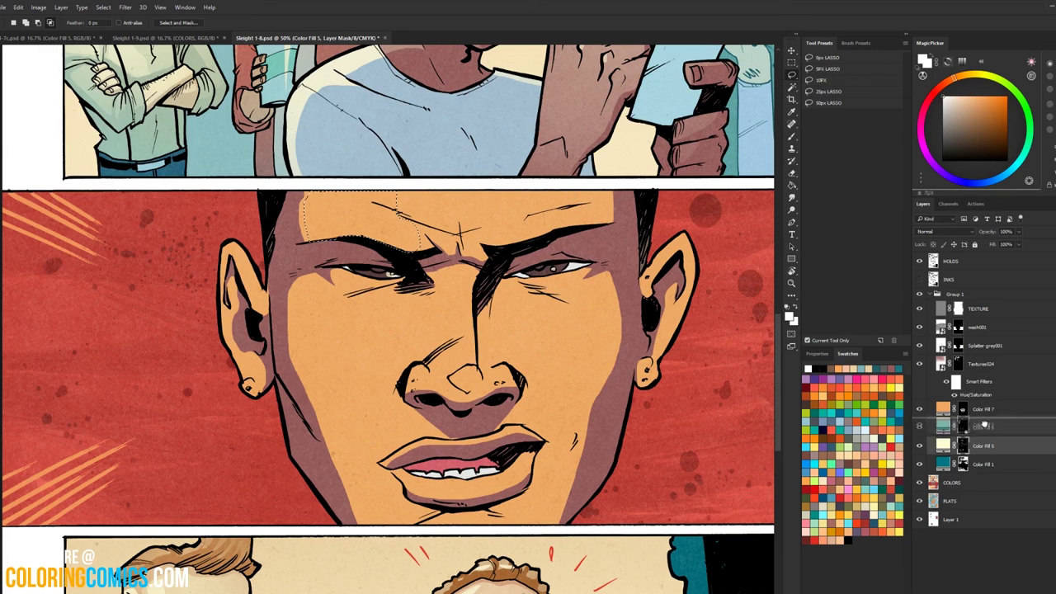
pyautogui.hotkey('ctrl', ']')
pyautogui.hotkey('ctrl', ']')
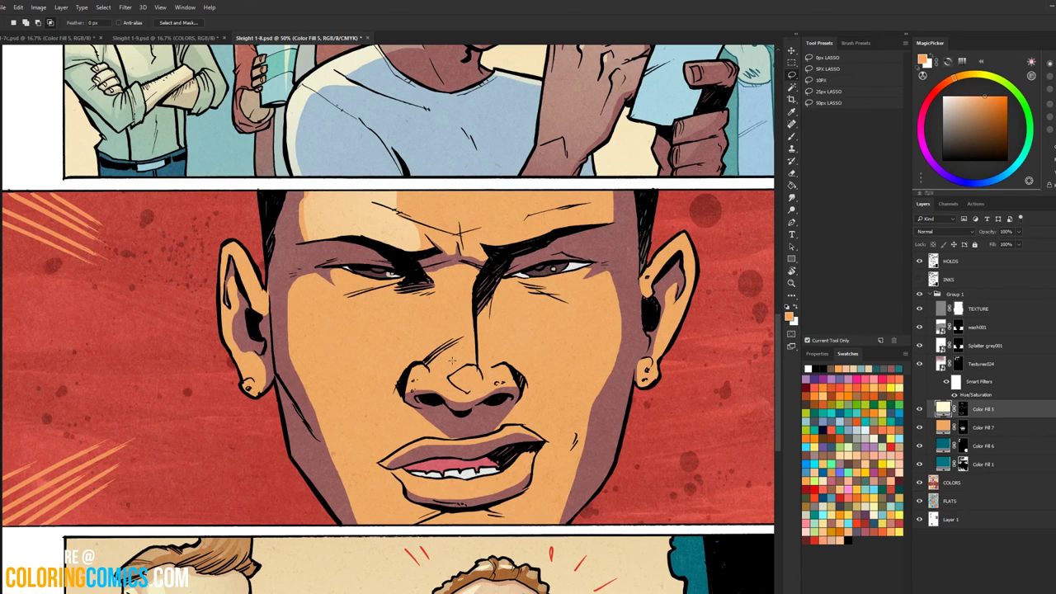
# Step: Lasso a highlight shape along the bridge of the nose and across the left nostril
pyautogui.moveTo(477, 368)
pyautogui.mouseDown()
pyautogui.moveTo(513, 380)
pyautogui.moveTo(479, 396)
pyautogui.moveTo(429, 391)
pyautogui.moveTo(416, 370)
pyautogui.moveTo(476, 367)
pyautogui.mouseUp()
pyautogui.moveTo(474, 332)
pyautogui.mouseDown()
pyautogui.moveTo(475, 297)
pyautogui.moveTo(450, 299)
pyautogui.moveTo(456, 370)
pyautogui.moveTo(474, 370)
pyautogui.moveTo(477, 295)
pyautogui.moveTo(455, 286)
pyautogui.moveTo(449, 391)
pyautogui.moveTo(474, 349)
pyautogui.moveTo(494, 233)
pyautogui.moveTo(439, 396)
pyautogui.mouseUp()
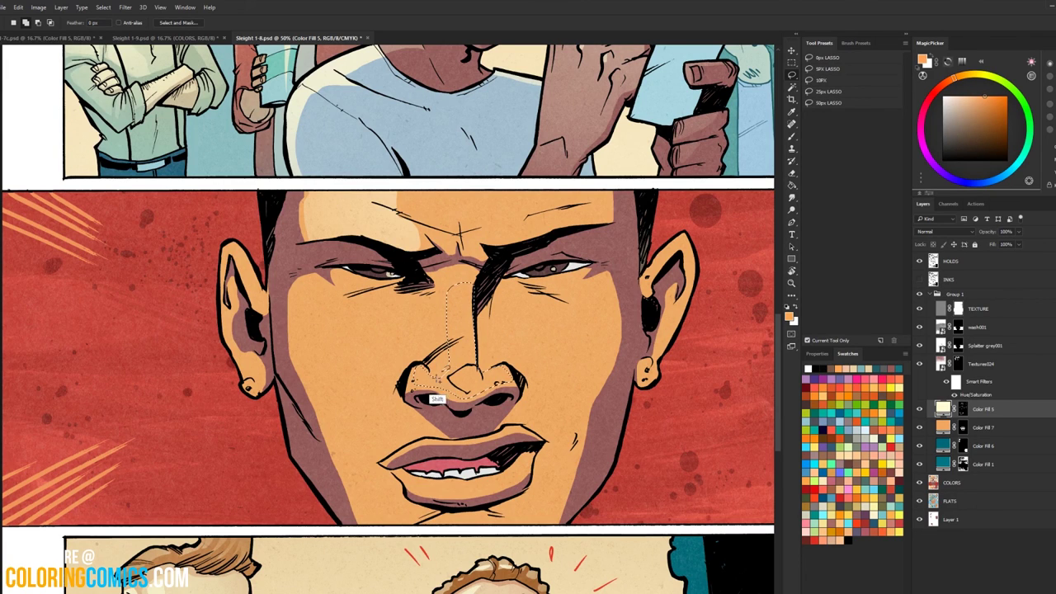
pyautogui.press('b')
pyautogui.click(453, 379)
pyautogui.click(558, 254)
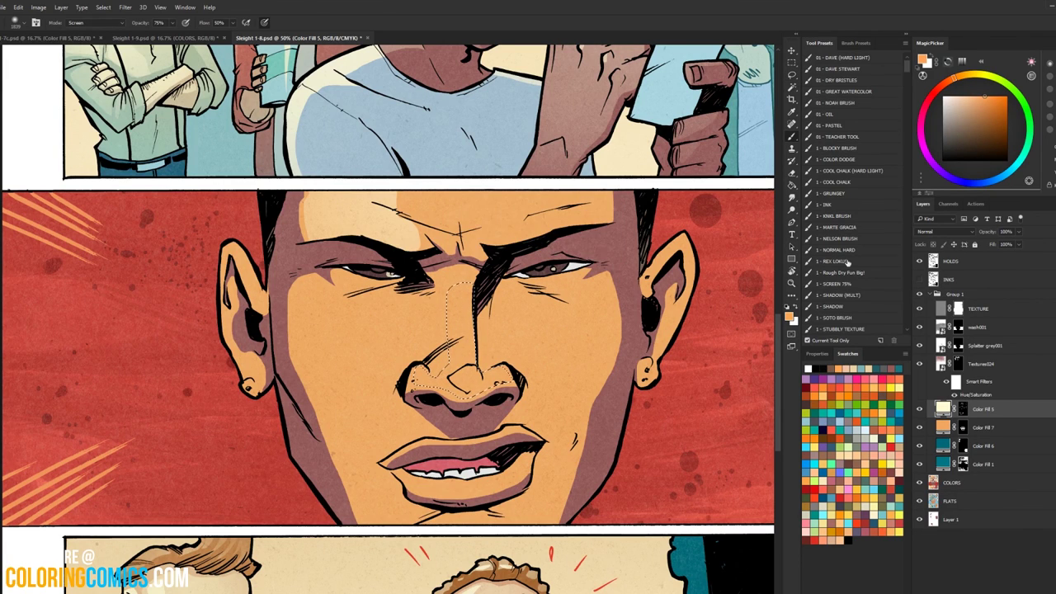
# Step: Brush the selected nose highlight into the Color Fill 5 layer mask
pyautogui.click(962, 408)
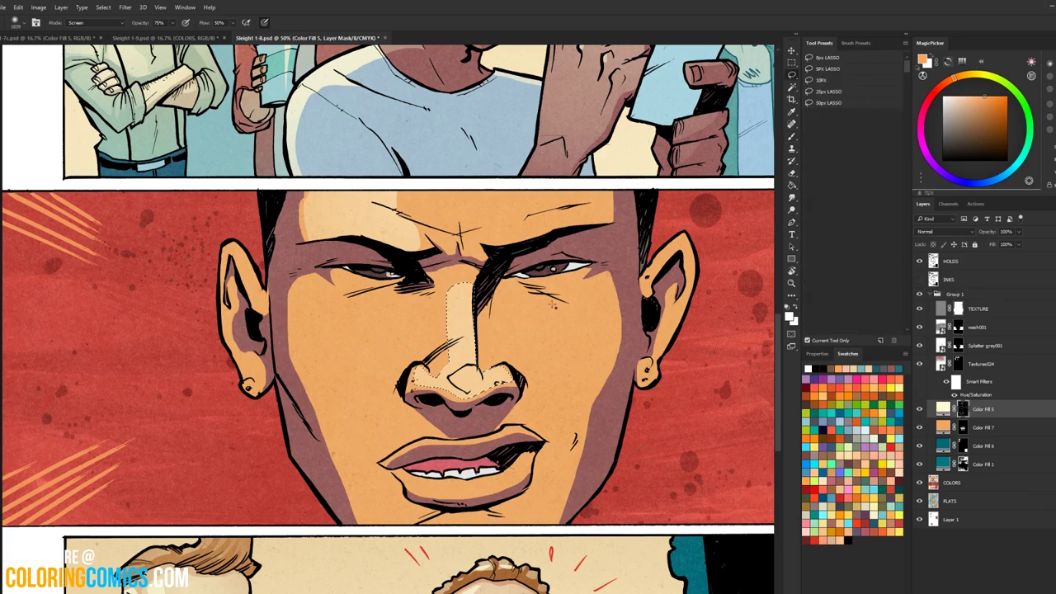
pyautogui.press('z')
pyautogui.keyDown('alt'); pyautogui.click(680, 338); pyautogui.keyUp('alt')
pyautogui.keyDown('alt'); pyautogui.click(681, 338); pyautogui.keyUp('alt')
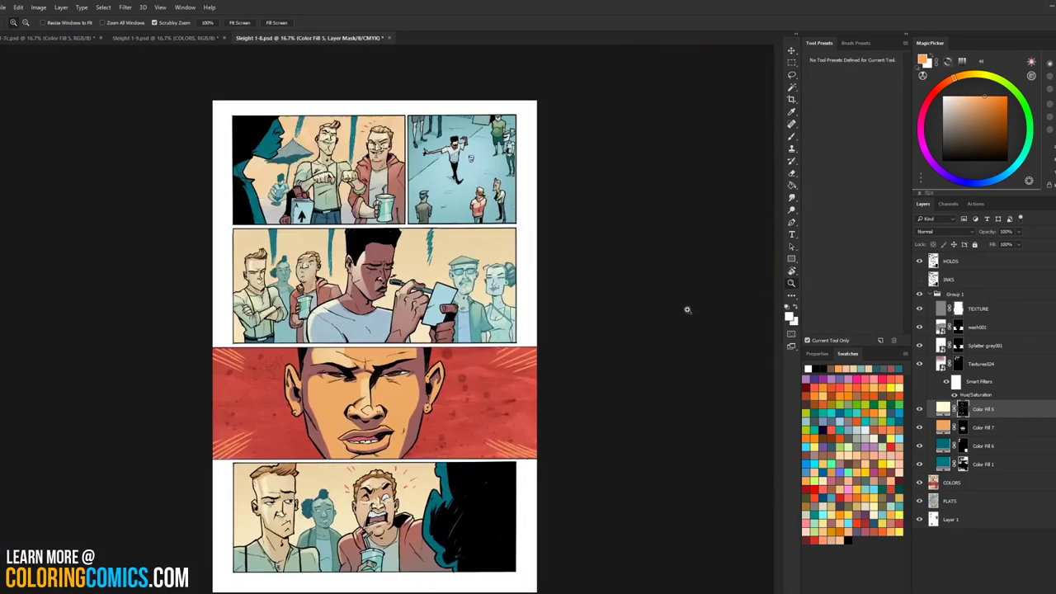
# Step: Undo the forehead and nose highlights and the Color Fill 5 layer move on the face in the red panel
pyautogui.click(334, 378)
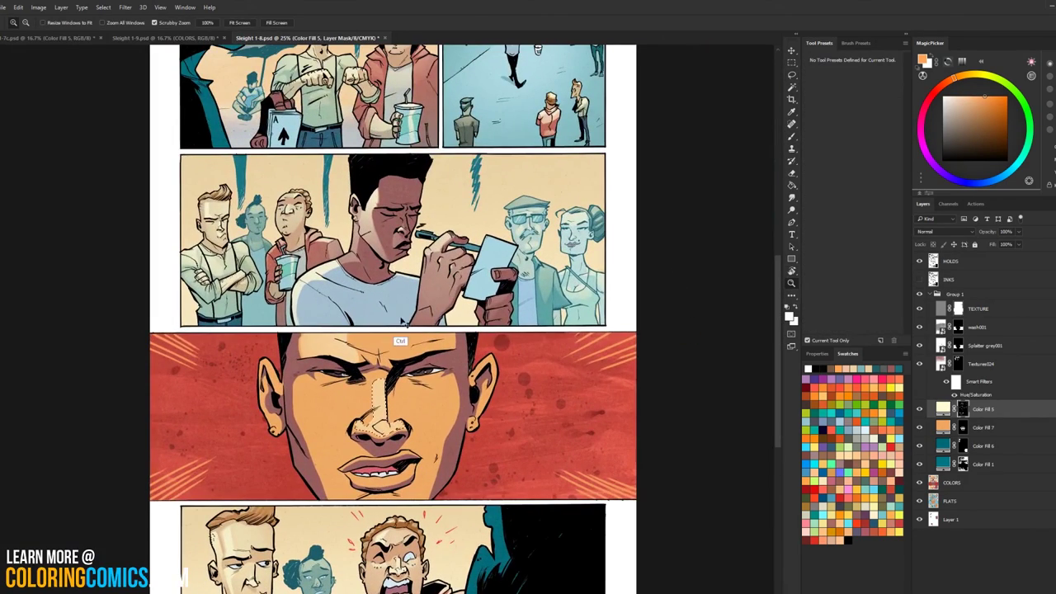
pyautogui.hotkey('ctrl', '[')
pyautogui.hotkey('ctrl', '[')
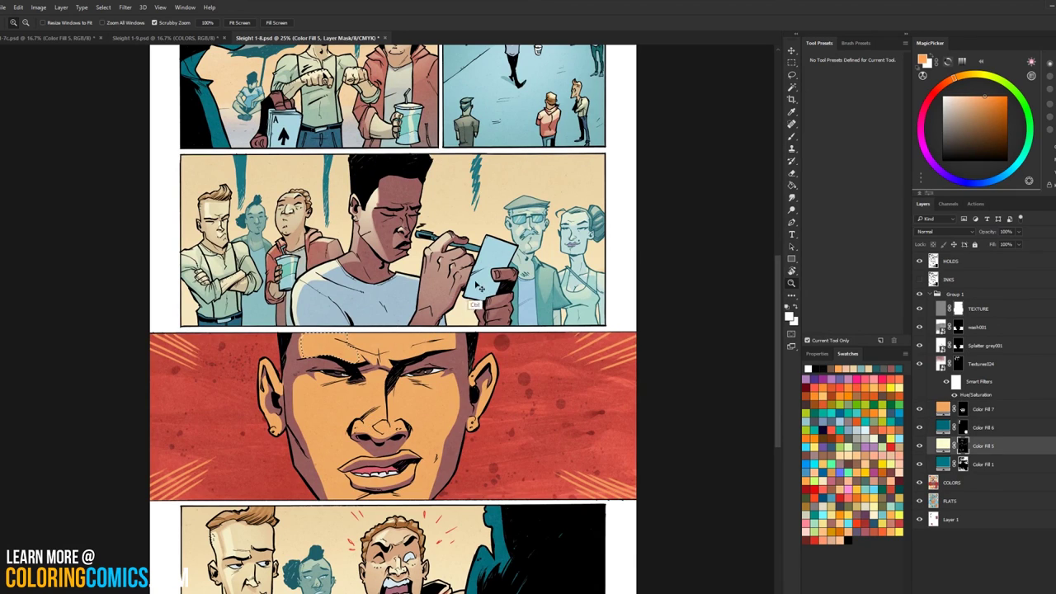
pyautogui.click(347, 413)
pyautogui.click(347, 413)
pyautogui.moveTo(413, 409); pyautogui.dragTo(474, 281)
pyautogui.click(476, 280)
# Step: Lasso a small diamond-shaped highlight on the tip of the nose in the red panel and switch to the Brush tool
pyautogui.press('l')
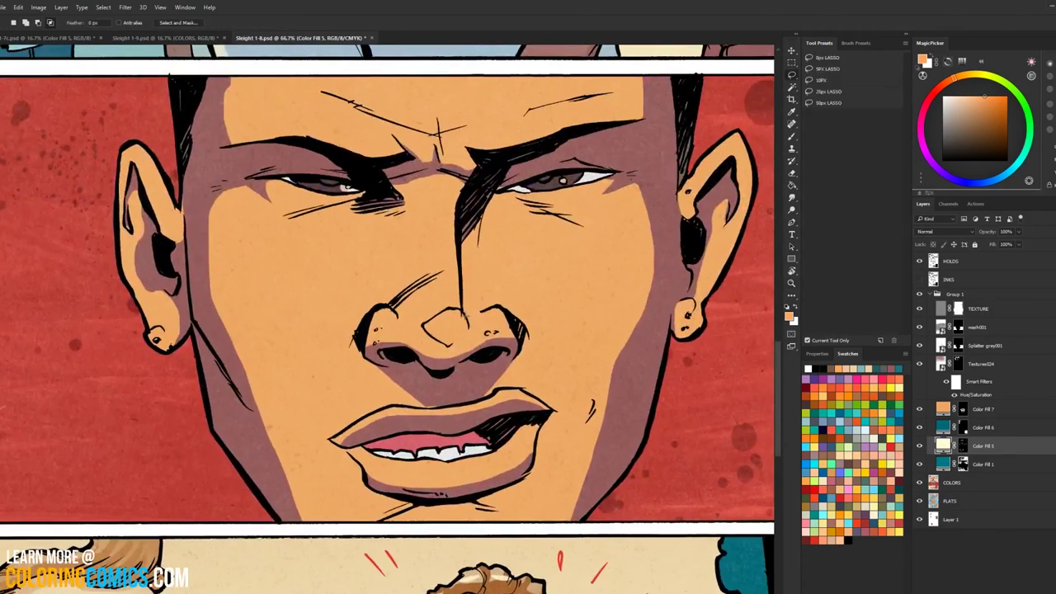
pyautogui.moveTo(435, 316)
pyautogui.mouseDown()
pyautogui.moveTo(424, 328)
pyautogui.moveTo(445, 344)
pyautogui.moveTo(449, 370)
pyautogui.moveTo(467, 355)
pyautogui.moveTo(470, 319)
pyautogui.mouseUp()
pyautogui.press('b')
pyautogui.click(429, 347)
pyautogui.click(562, 252)
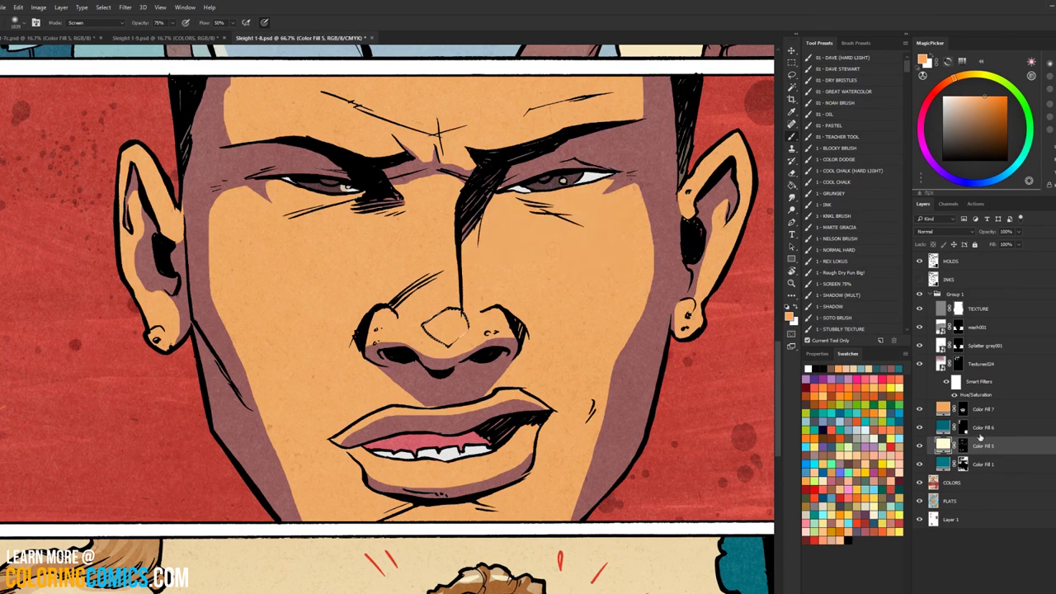
# Step: Brush the nose-tip highlight into the Color Fill 5 layer mask and move that layer above Color Fill 7
pyautogui.click(962, 446)
pyautogui.press(']')
pyautogui.press(']')
pyautogui.press(']')
pyautogui.press(']')
pyautogui.press(']')
pyautogui.press(']')
pyautogui.press(']')
pyautogui.press(']')
pyautogui.moveTo(980, 446); pyautogui.dragTo(980, 404)
pyautogui.press('l')
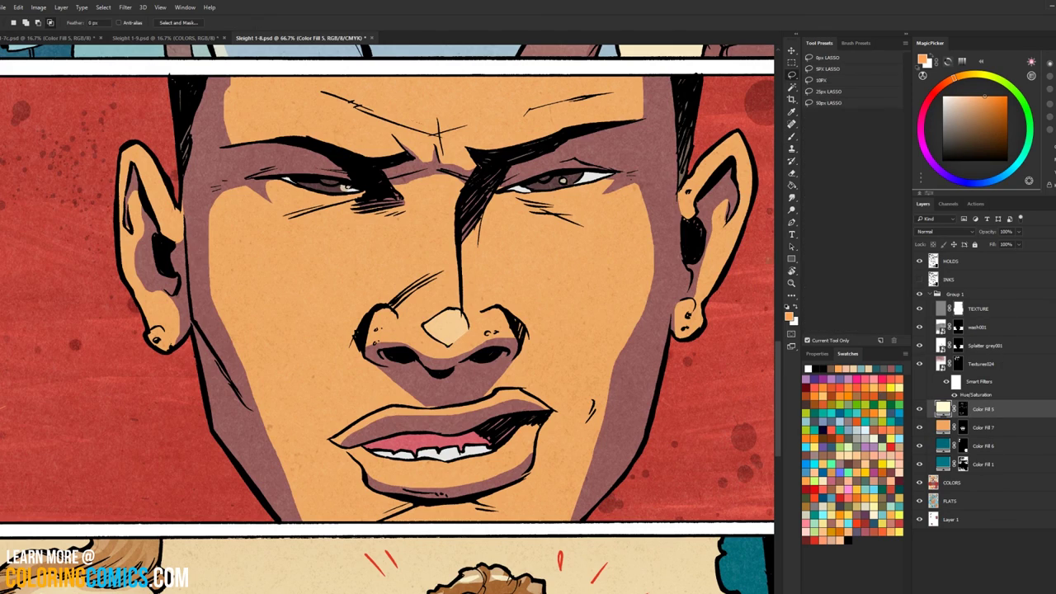
# Step: Examine the nose-tip highlight at full-page size and closer in, comparing the red face panel with the surrounding panels
pyautogui.click(793, 283)
pyautogui.keyDown('alt'); pyautogui.click(669, 328); pyautogui.keyUp('alt')
pyautogui.keyDown('alt'); pyautogui.click(685, 327); pyautogui.keyUp('alt')
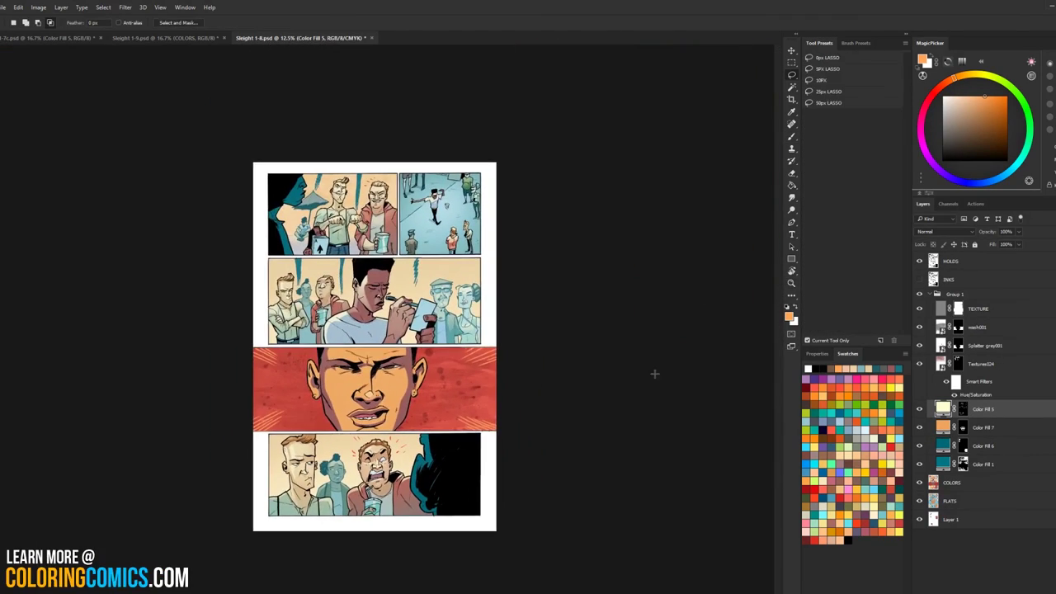
pyautogui.press('l')
pyautogui.hotkey('ctrl', '0')
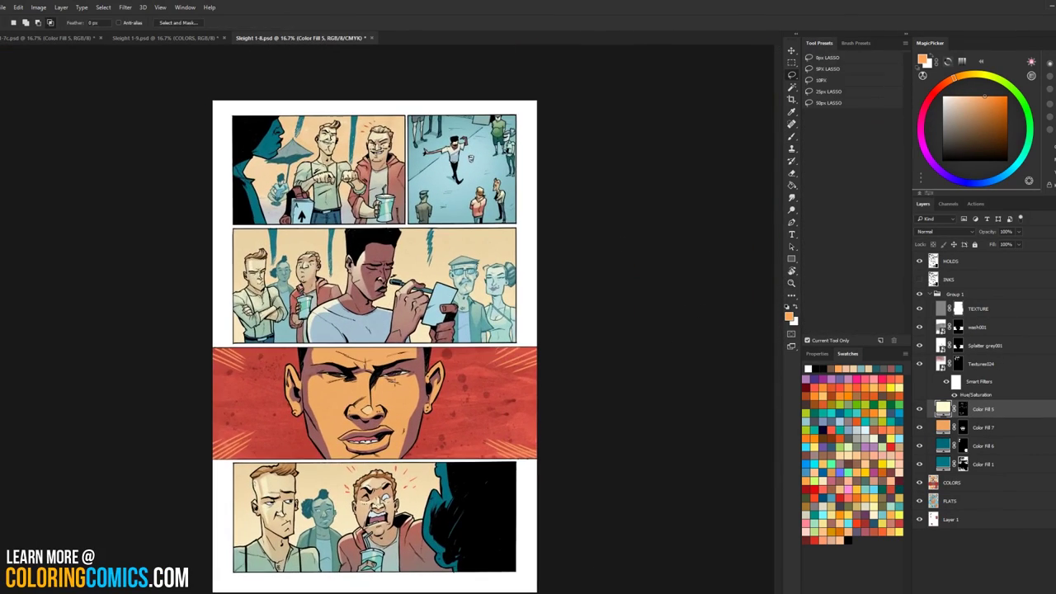
pyautogui.hotkey('ctrl', '+')
pyautogui.moveTo(439, 352); pyautogui.dragTo(480, 227)
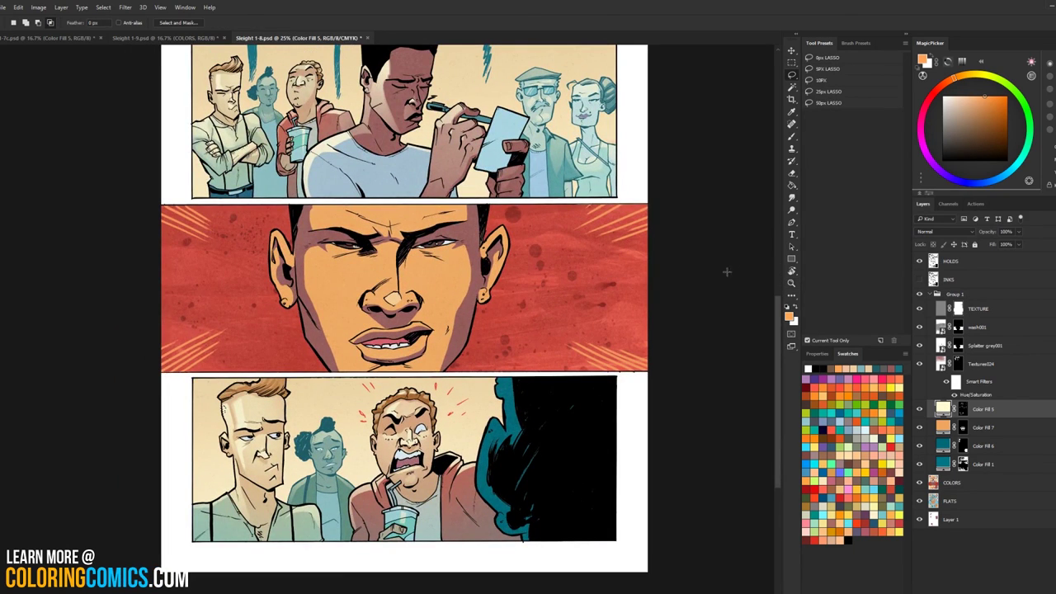
pyautogui.hotkey('ctrl', '-')
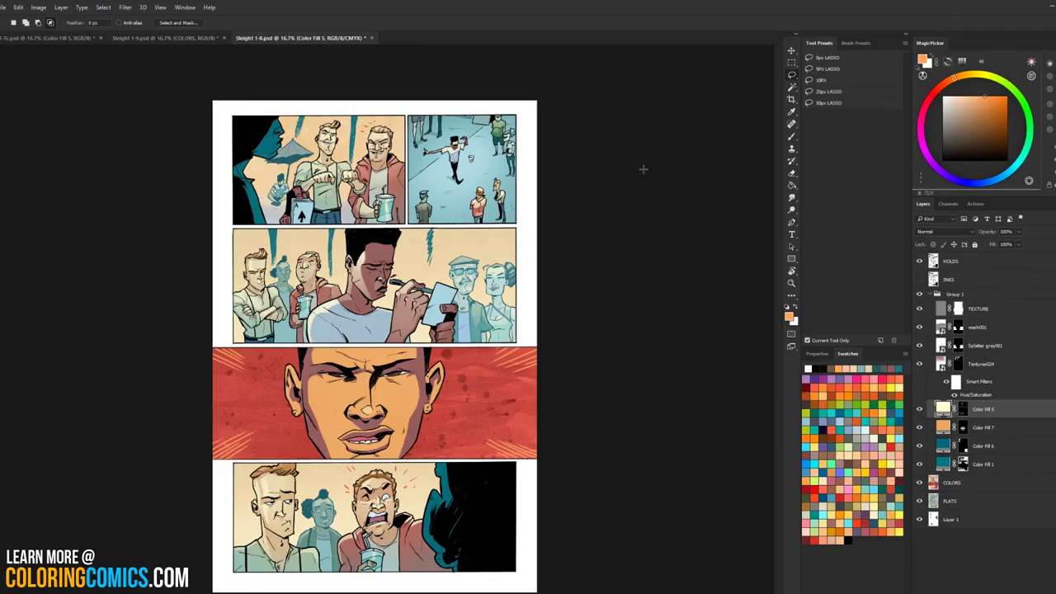